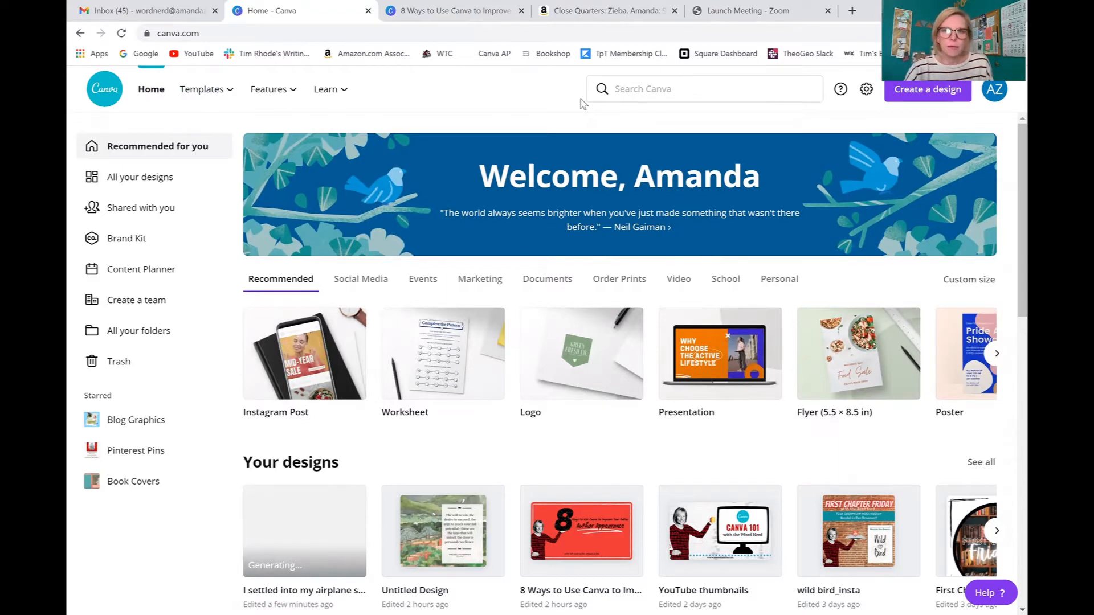
- Search for "facebook post" and create a blank Facebook Post design
click(630, 89)
text(facebook post)
key(Return)
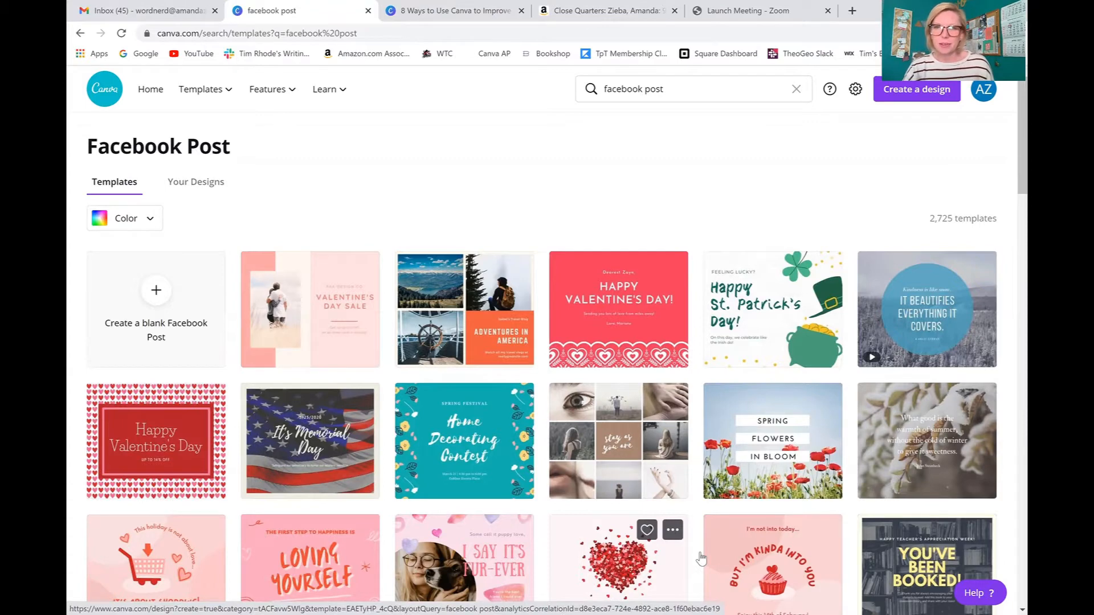
click(156, 307)
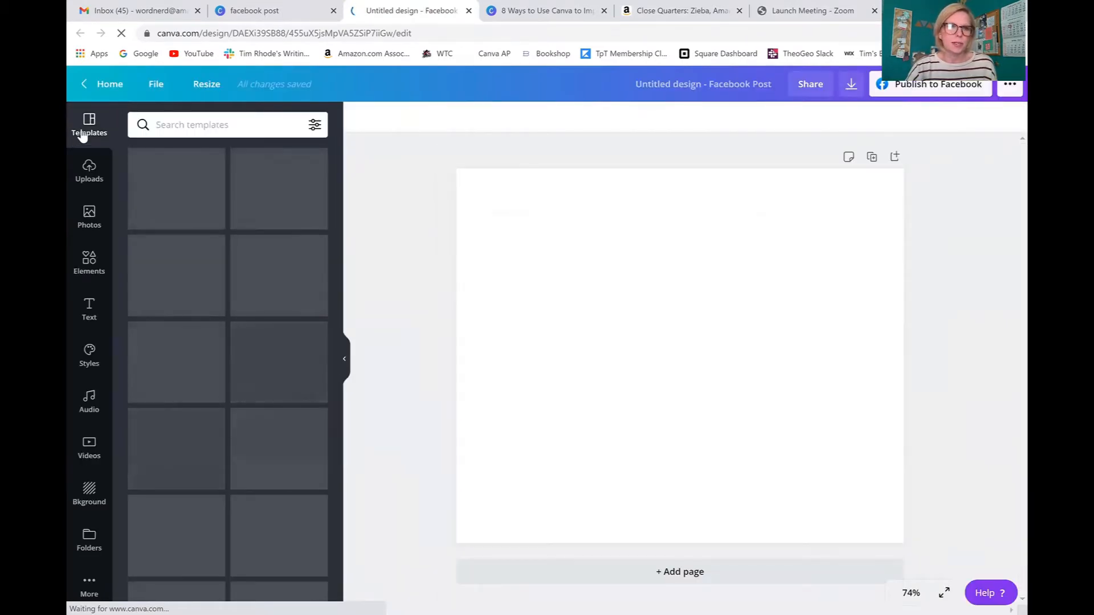
- Search the templates for "author" and apply the one with a smiling woman's portrait beside a white quote card
click(162, 128)
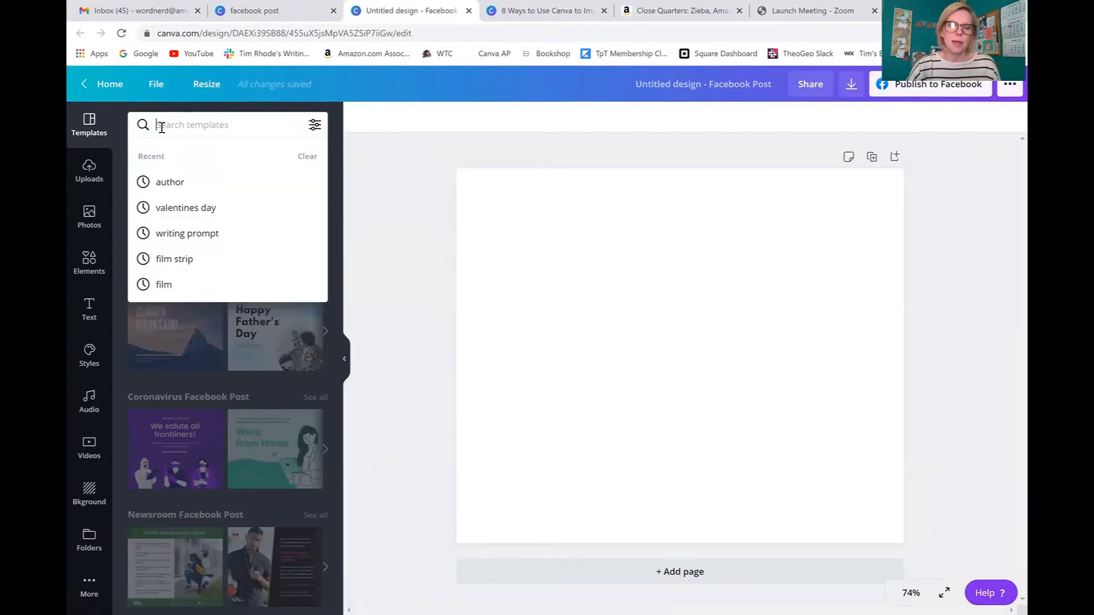
text(author)
key(Return)
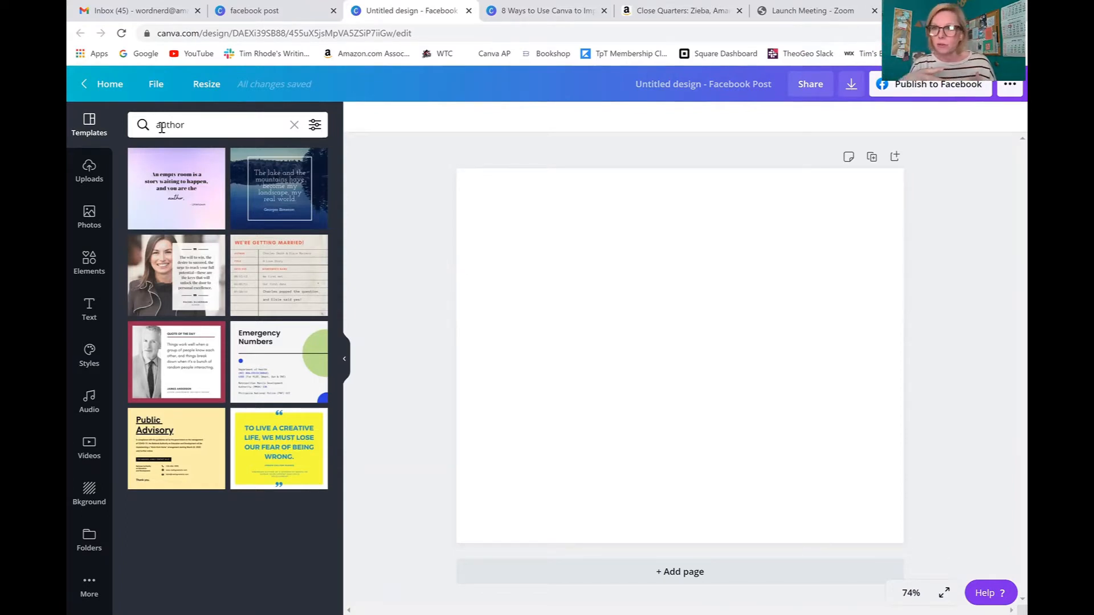
click(164, 283)
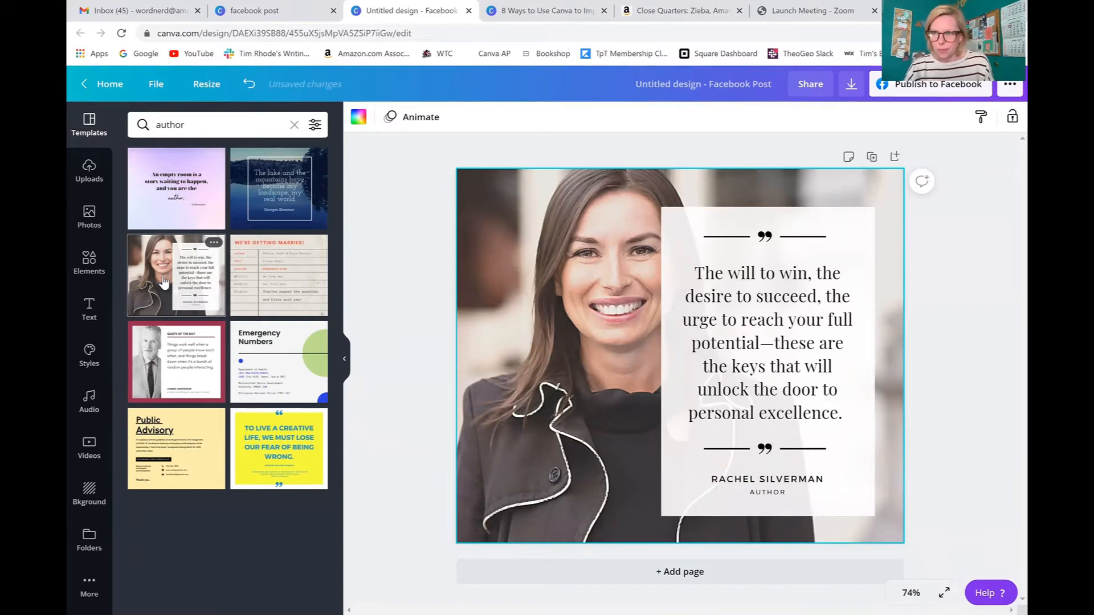
click(362, 234)
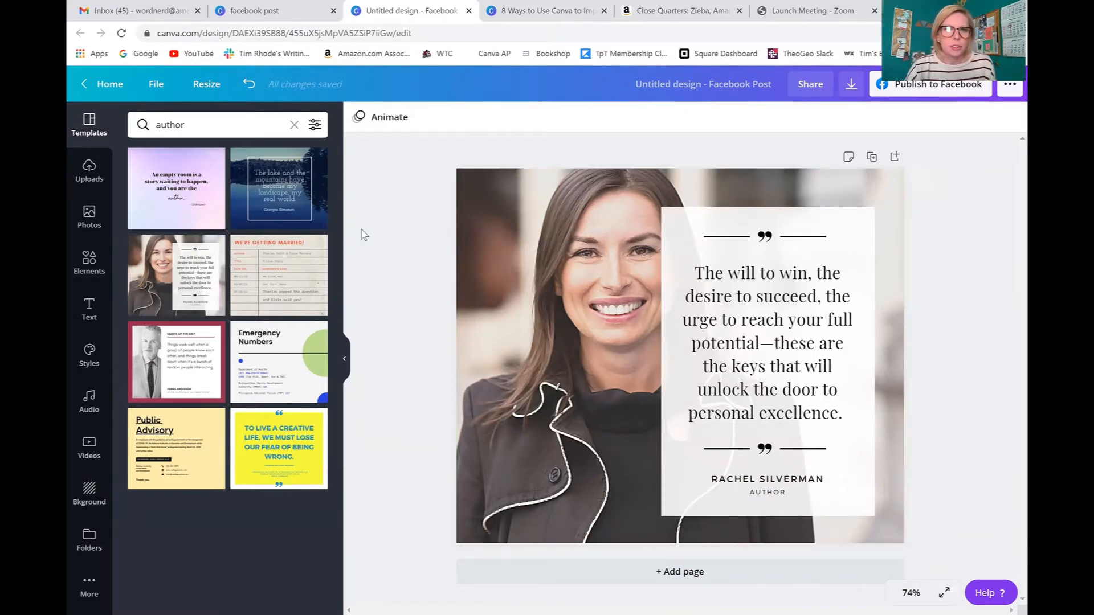
- Start a media upload from the device to the uploads library
click(87, 171)
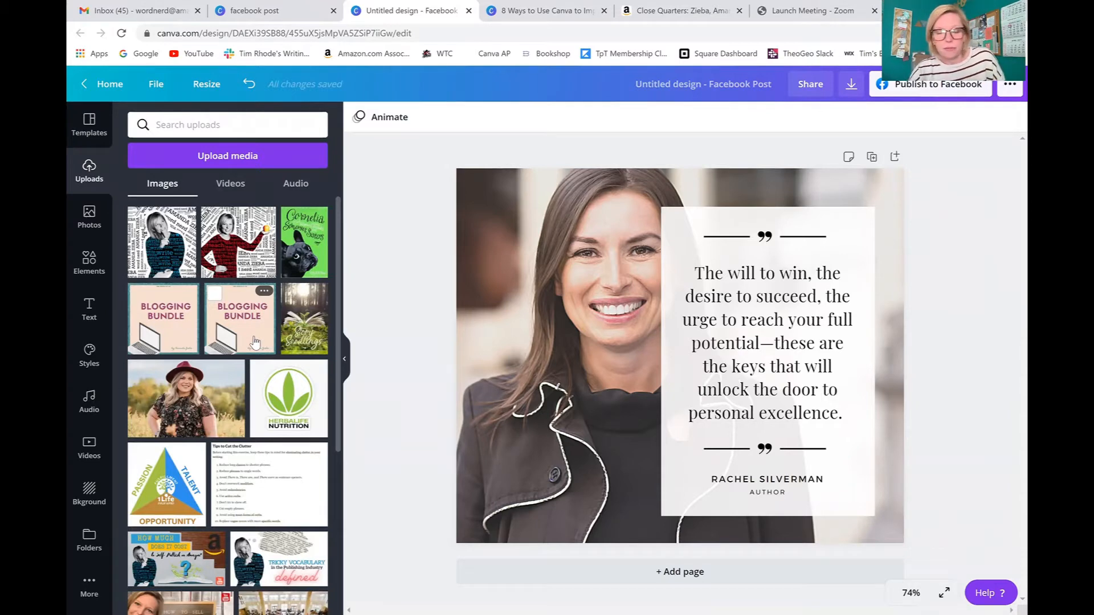
click(271, 154)
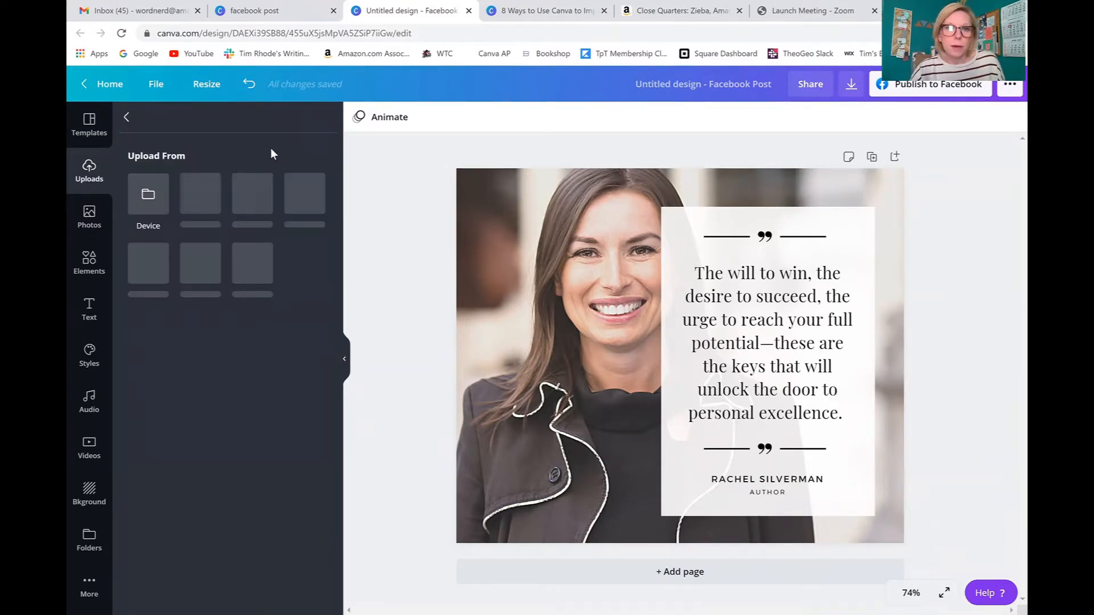
click(147, 202)
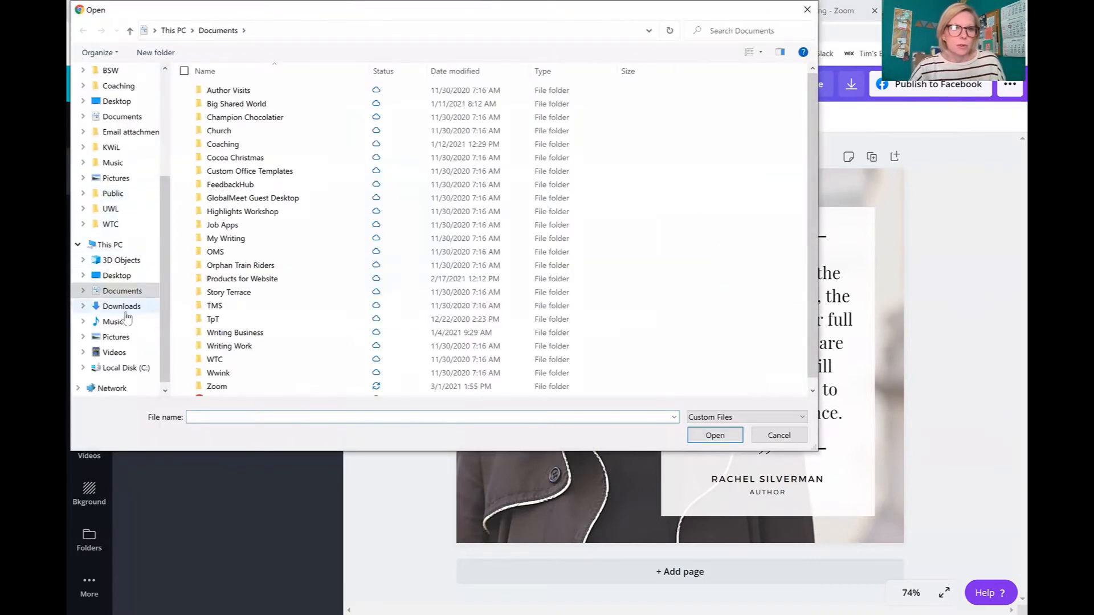
- Look through the Brand Pictures and Book Covers folders in Pictures for a suitable book cover image
click(116, 337)
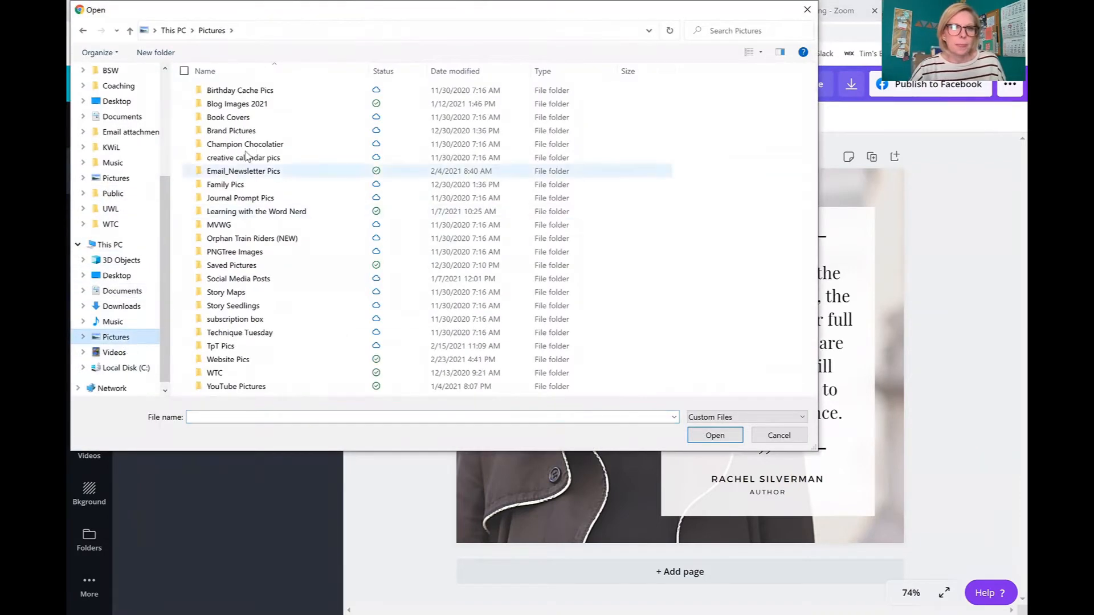
double_click(251, 130)
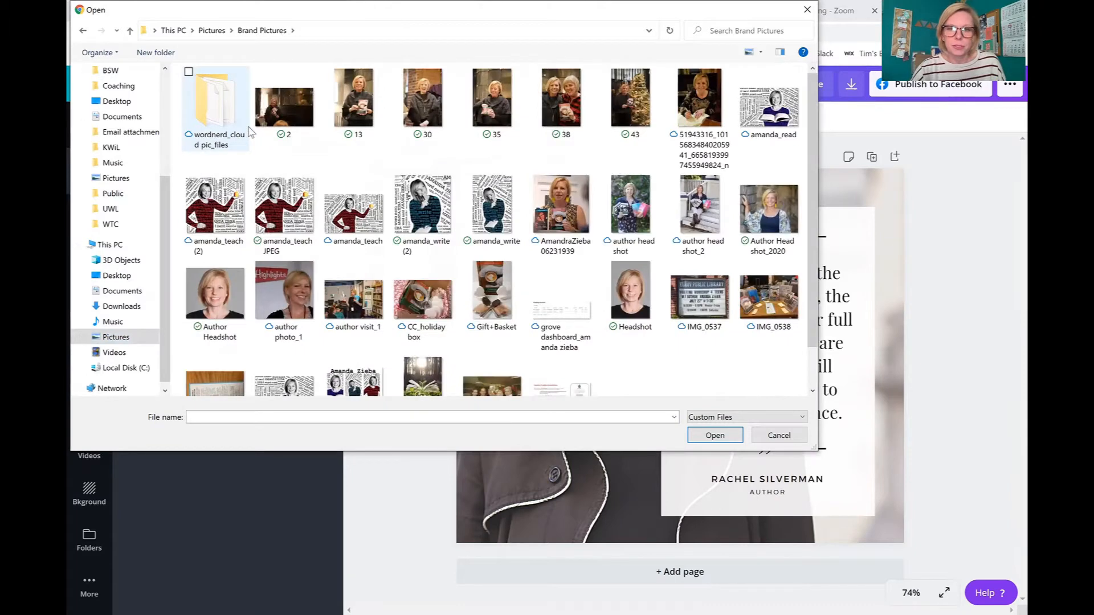
click(131, 31)
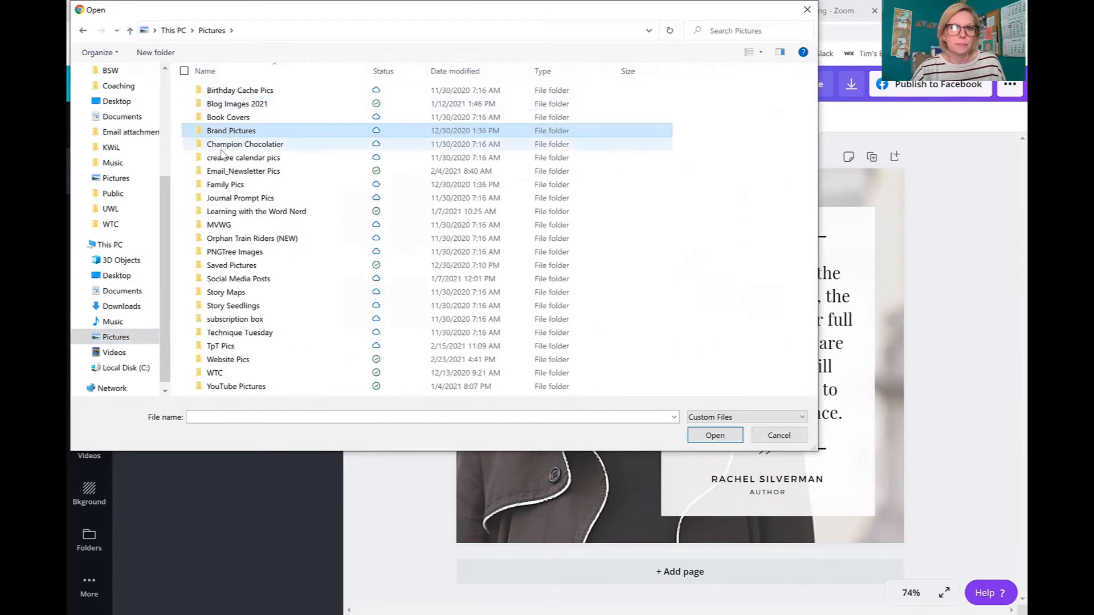
double_click(227, 117)
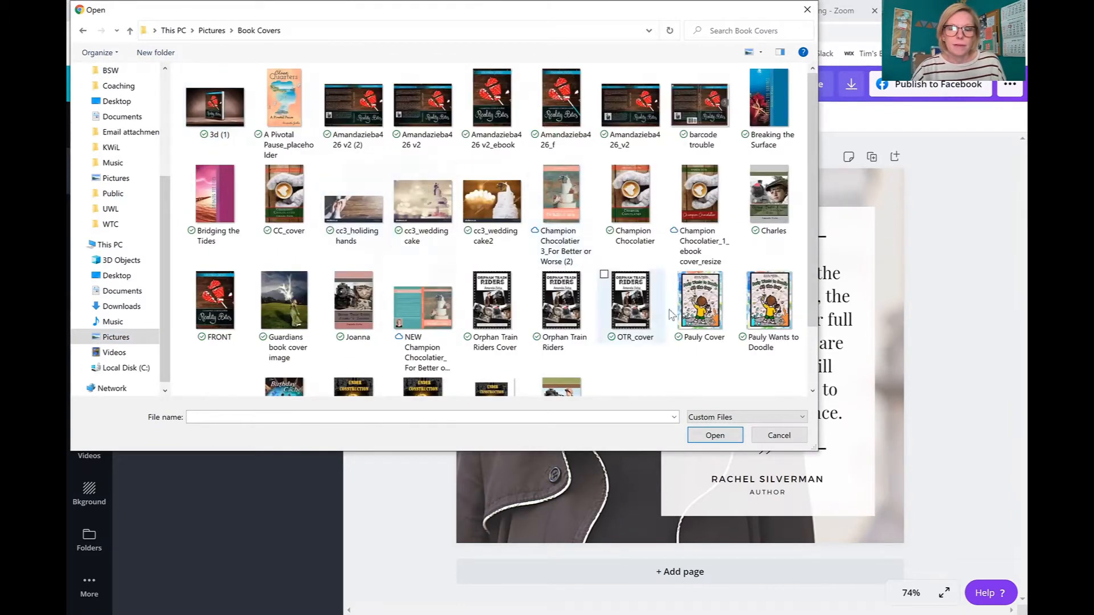
scroll(692, 285, down, 1)
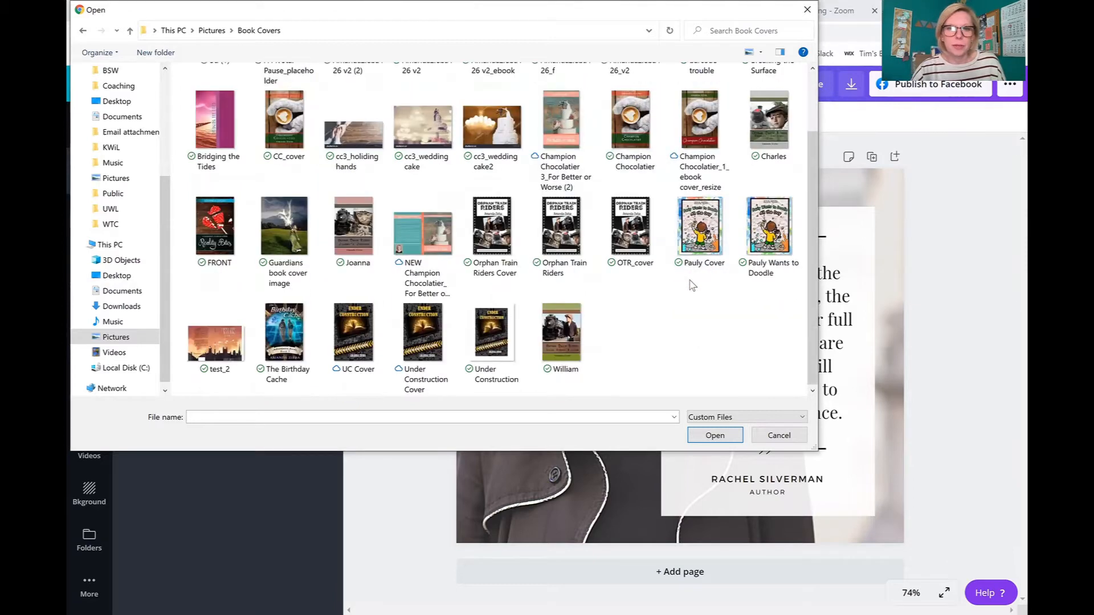
scroll(692, 285, up, 1)
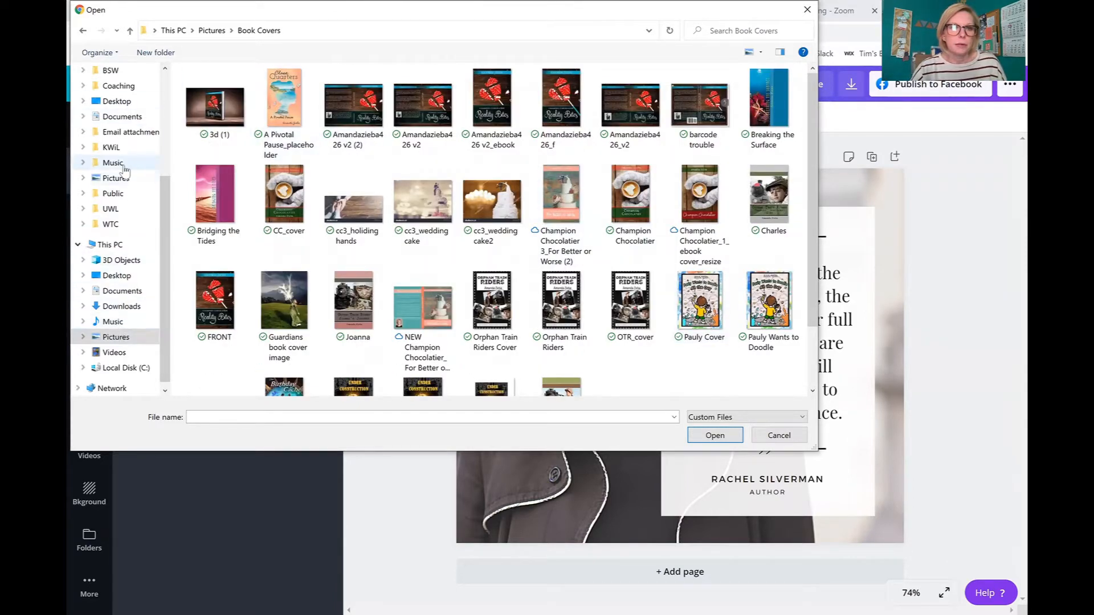
- Upload the image "book cover_jpg" from the Documents > My Writing > Close Quarters folder
click(119, 116)
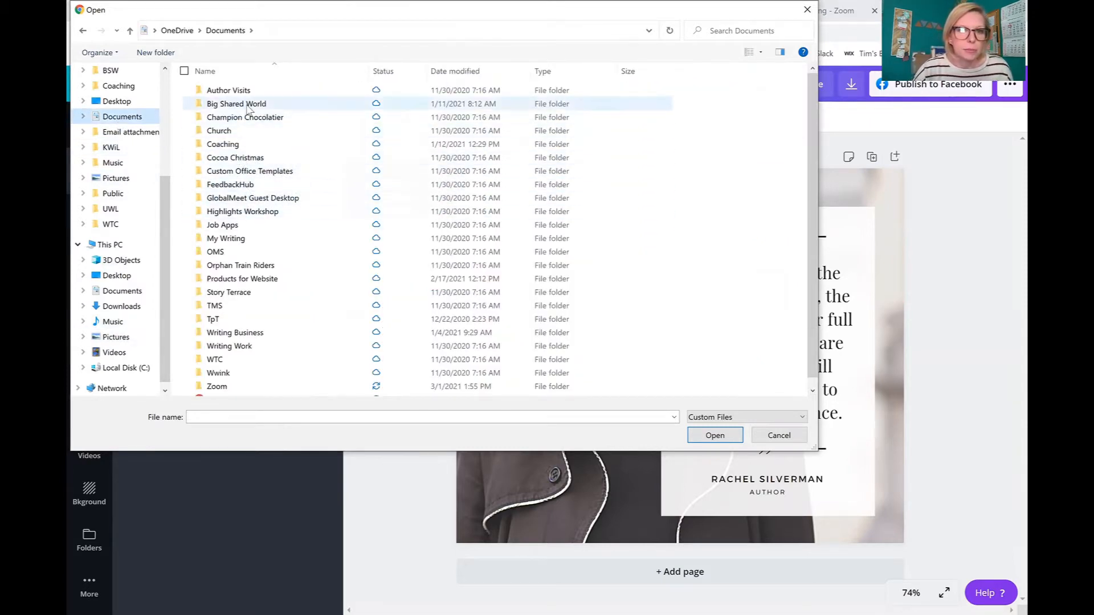
double_click(238, 238)
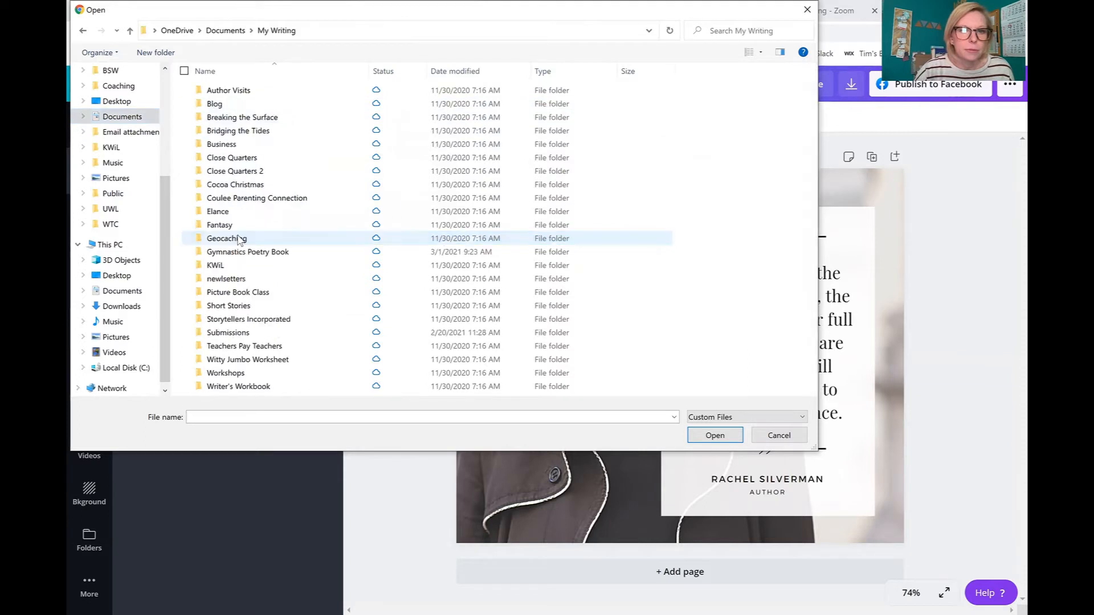
double_click(371, 157)
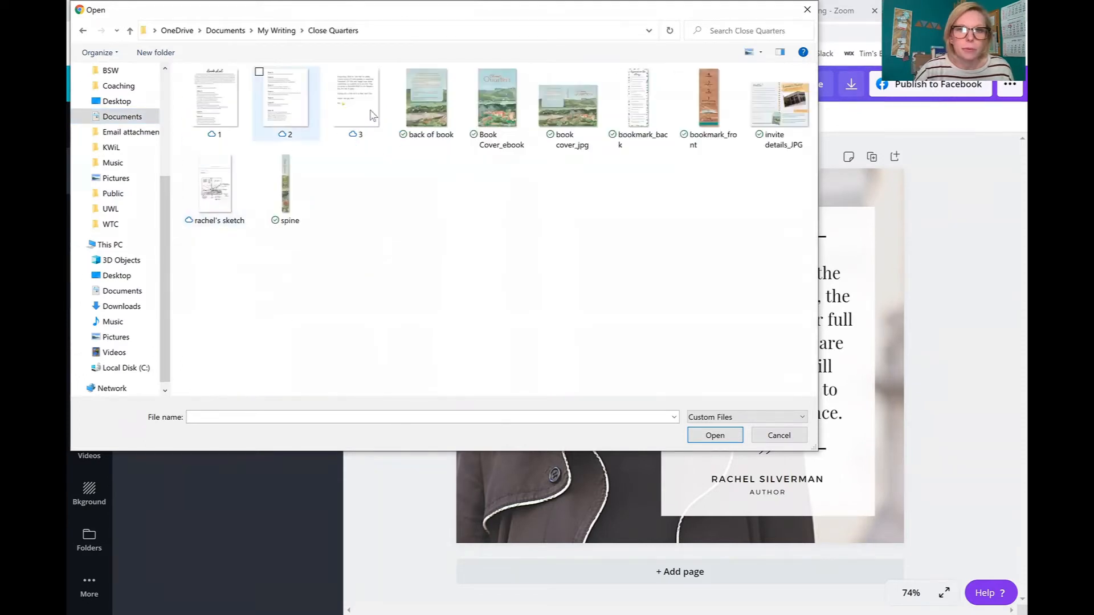
click(497, 102)
click(570, 121)
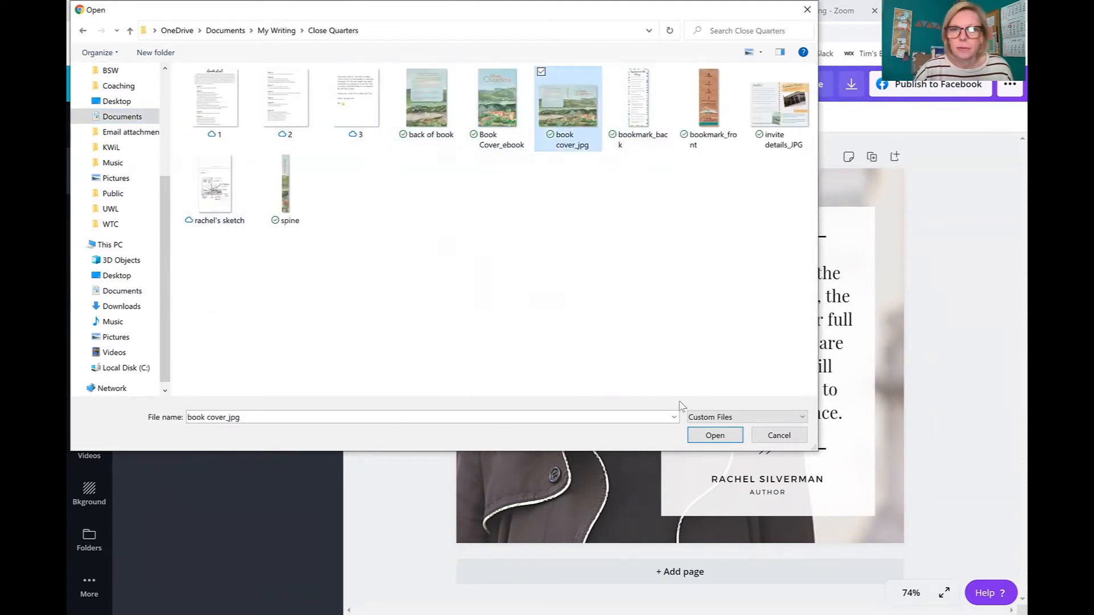
click(713, 440)
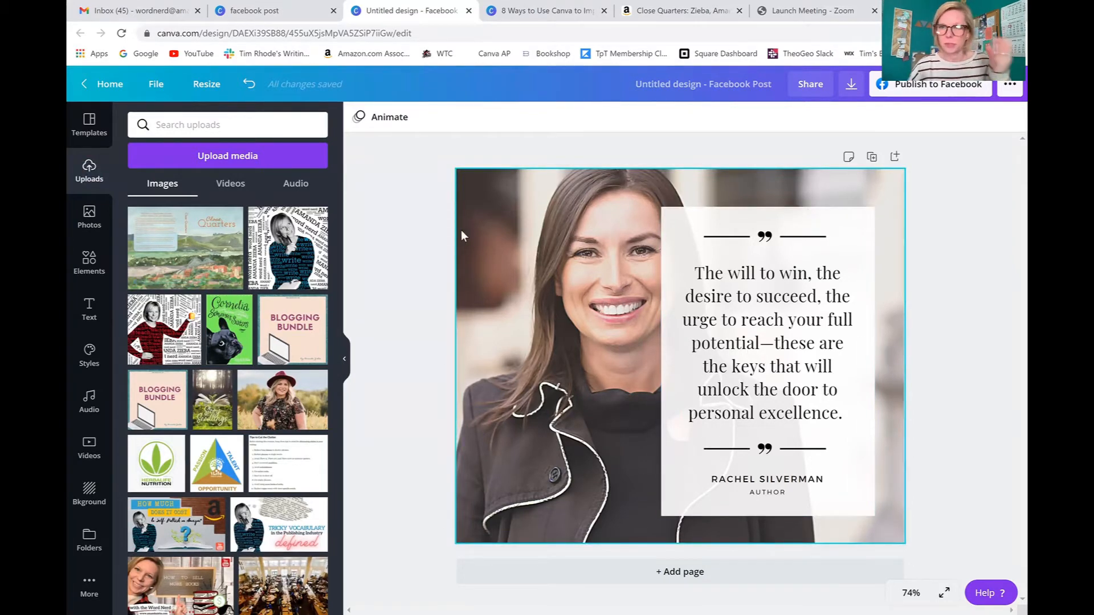
- Replace the background portrait with the uploaded book cover, enlarged and repositioned to frame the illustrated hills, bridge and town without the cover lettering
drag(222, 258, 525, 291)
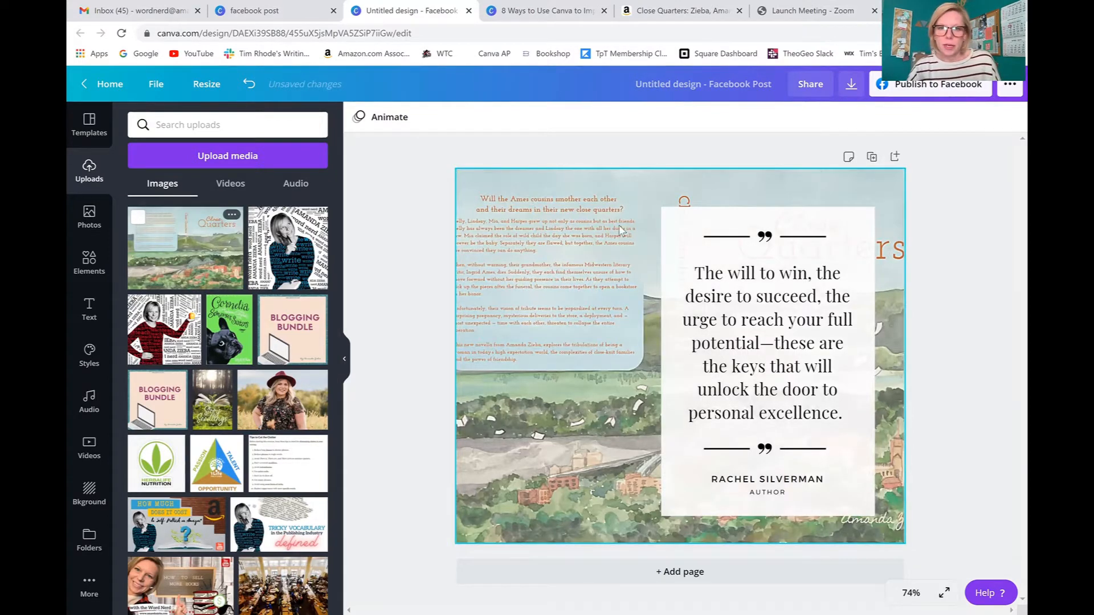
double_click(560, 438)
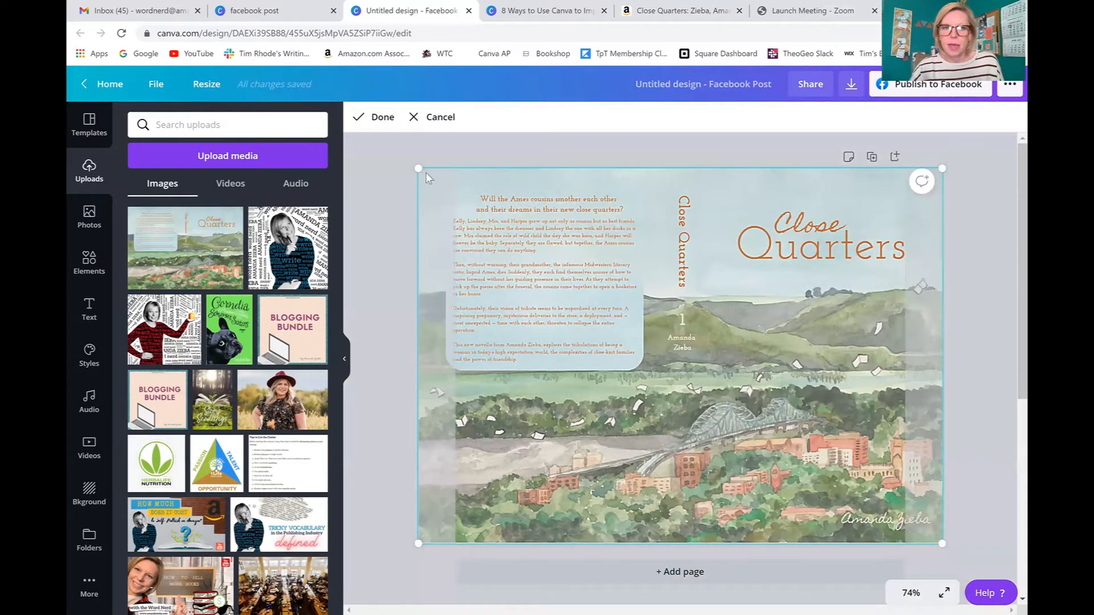
drag(418, 168, 80, 9)
drag(940, 542, 1042, 614)
drag(649, 300, 554, 268)
scroll(871, 411, down, 3)
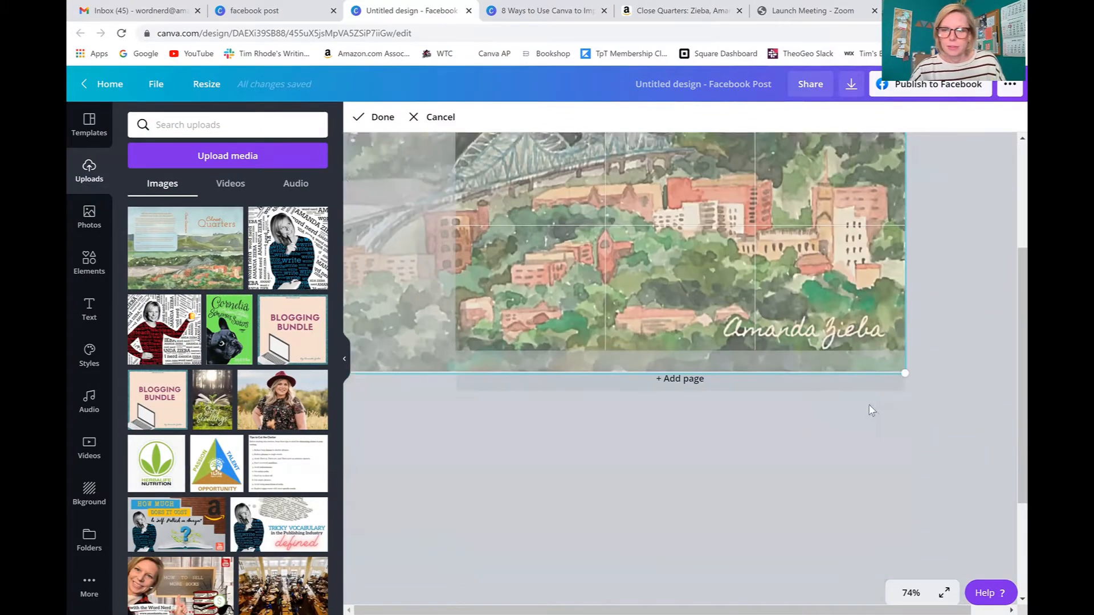
scroll(871, 410, down, 1)
drag(901, 311, 938, 442)
scroll(932, 438, up, 2)
scroll(932, 443, up, 3)
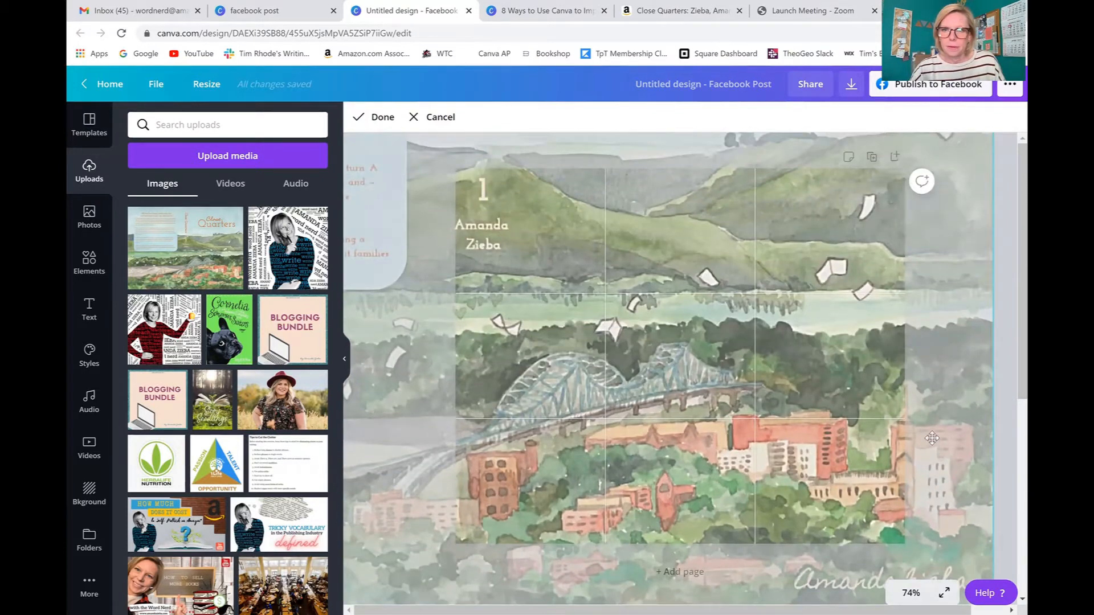
drag(749, 327, 693, 312)
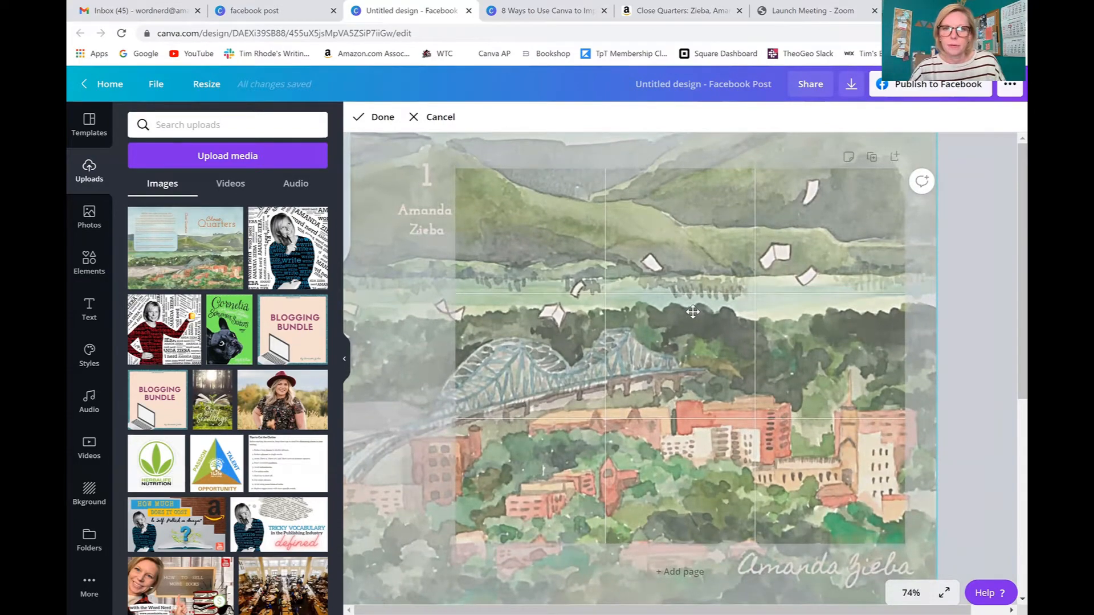
click(377, 123)
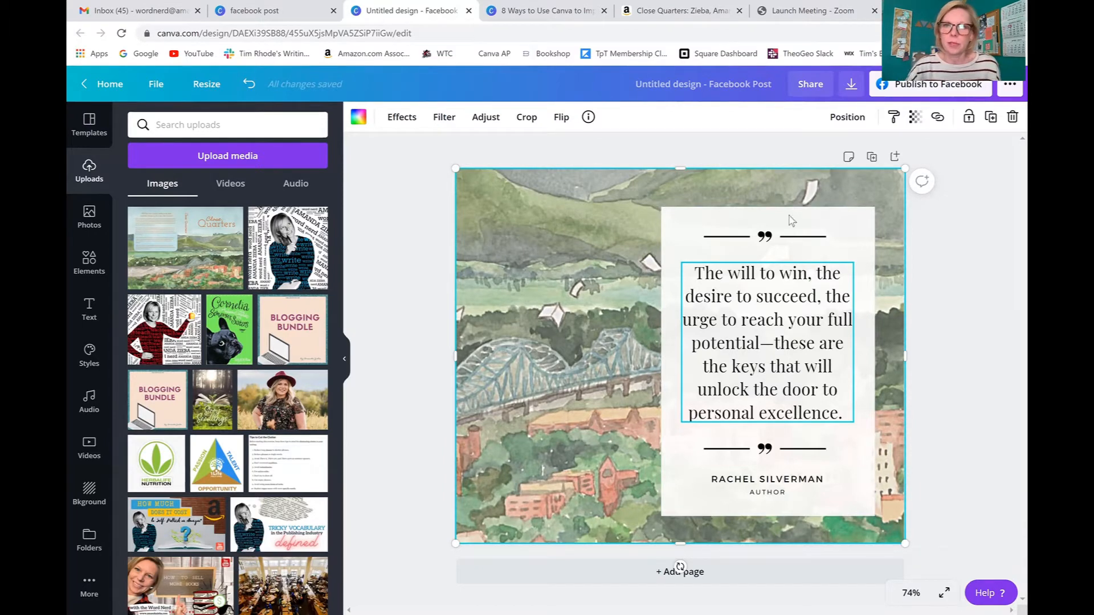
- Switch to the Amazon page for Close Quarters and examine the book's product details and customer reviews
click(695, 15)
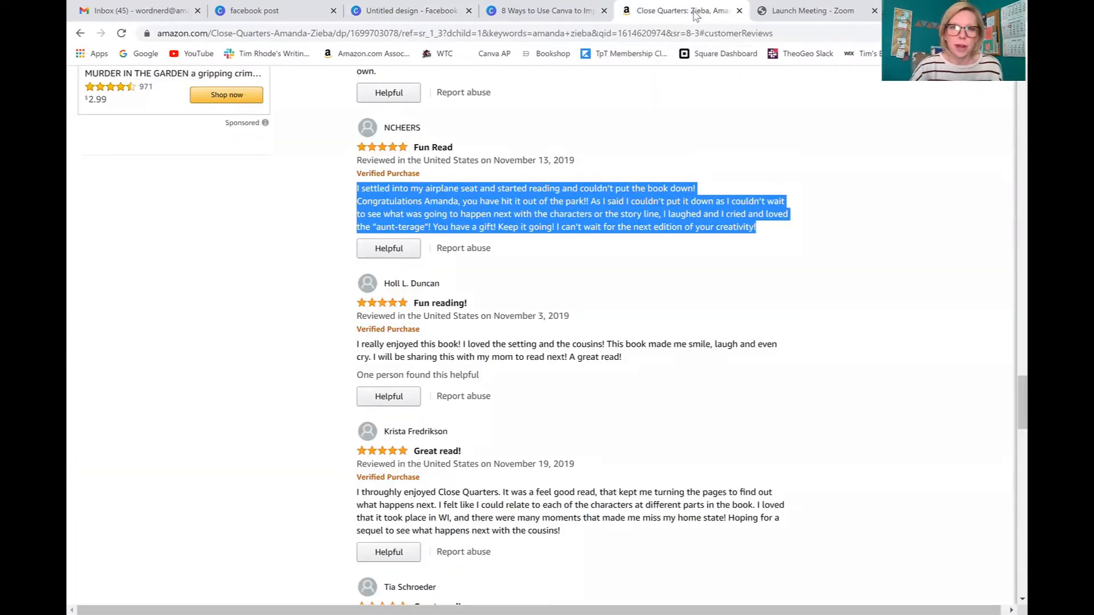
scroll(571, 248, up, 20)
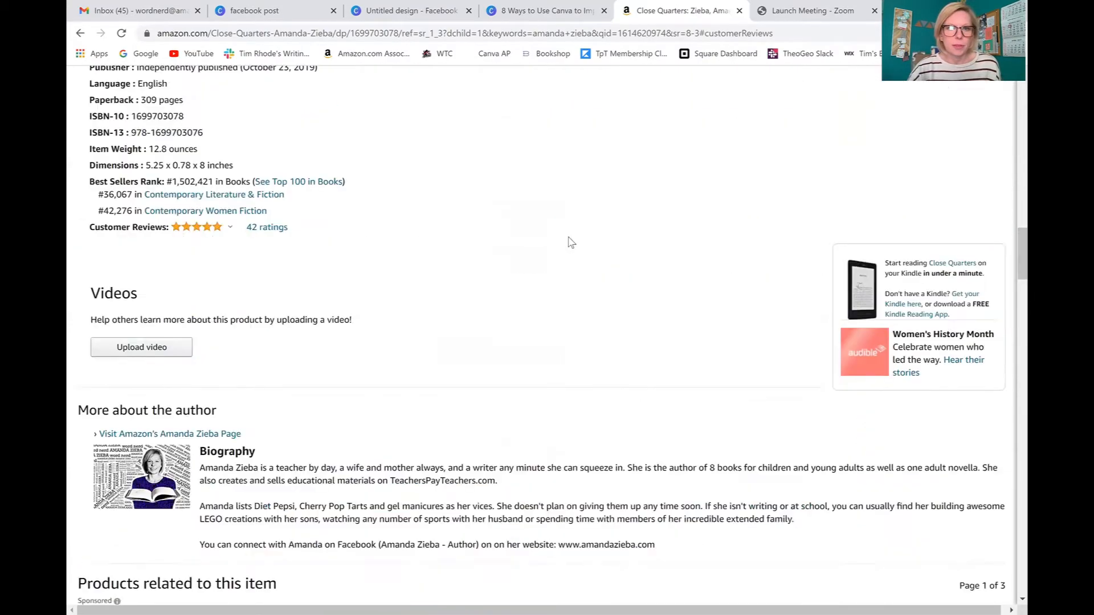
scroll(571, 242, up, 12)
scroll(572, 242, down, 4)
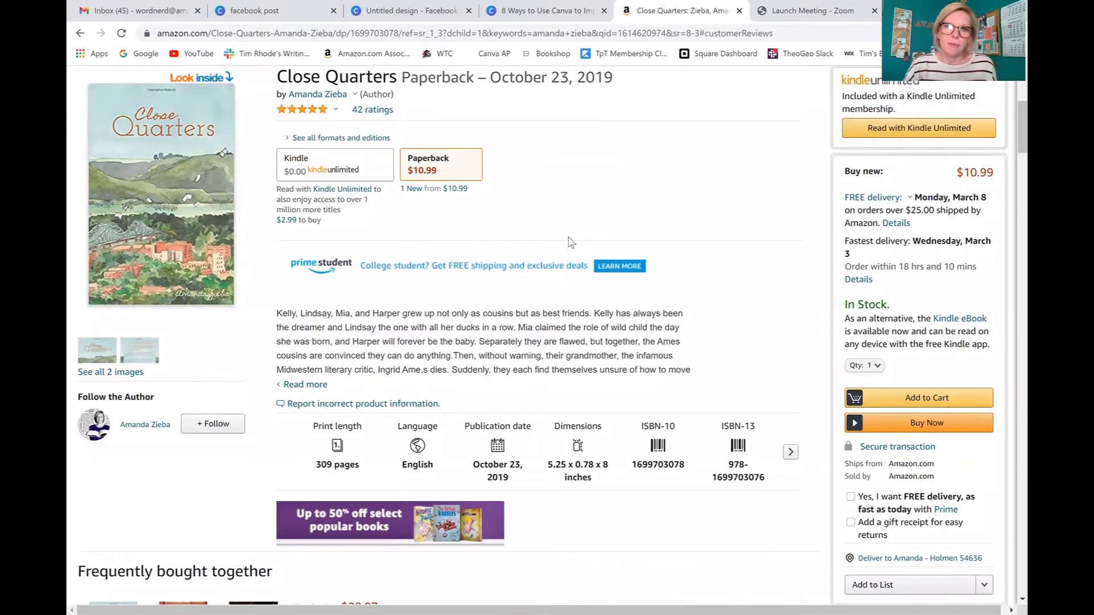
click(355, 95)
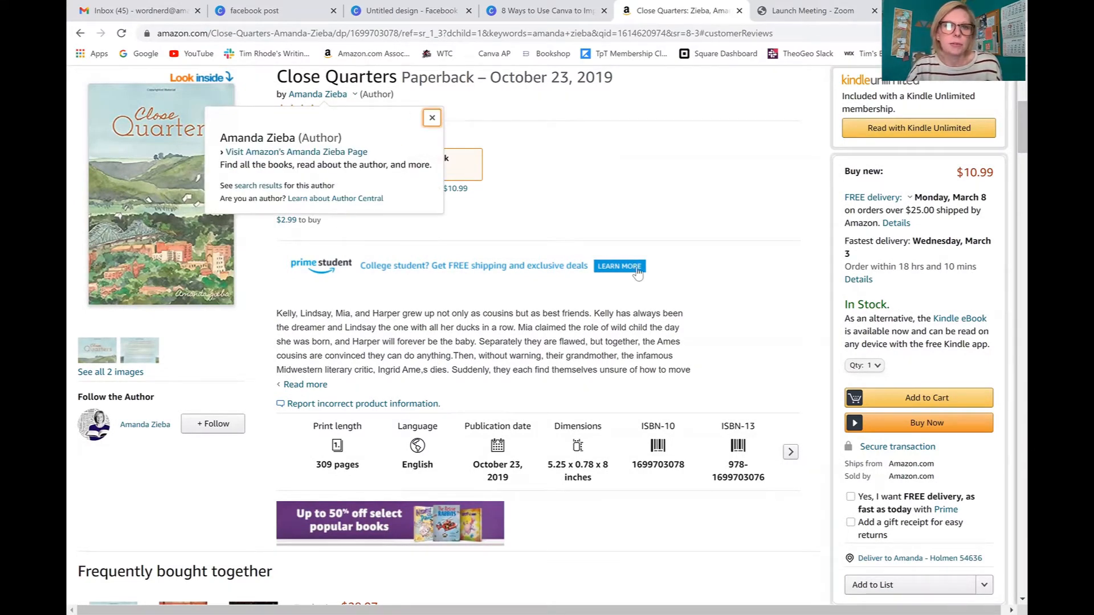
click(374, 106)
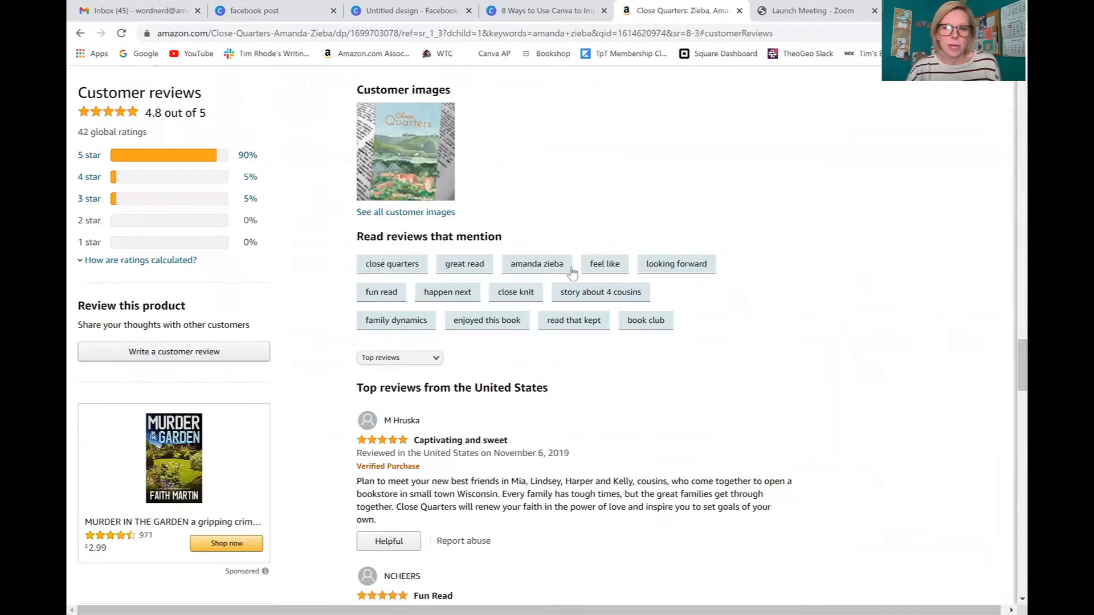
scroll(621, 401, down, 5)
scroll(621, 398, down, 8)
scroll(621, 398, up, 5)
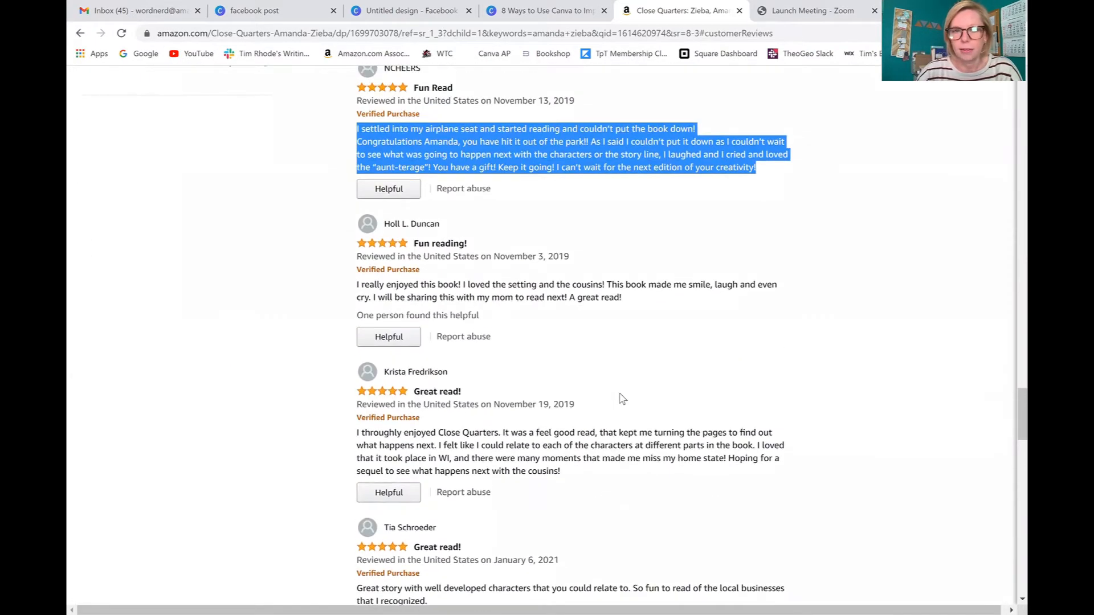
scroll(622, 398, up, 1)
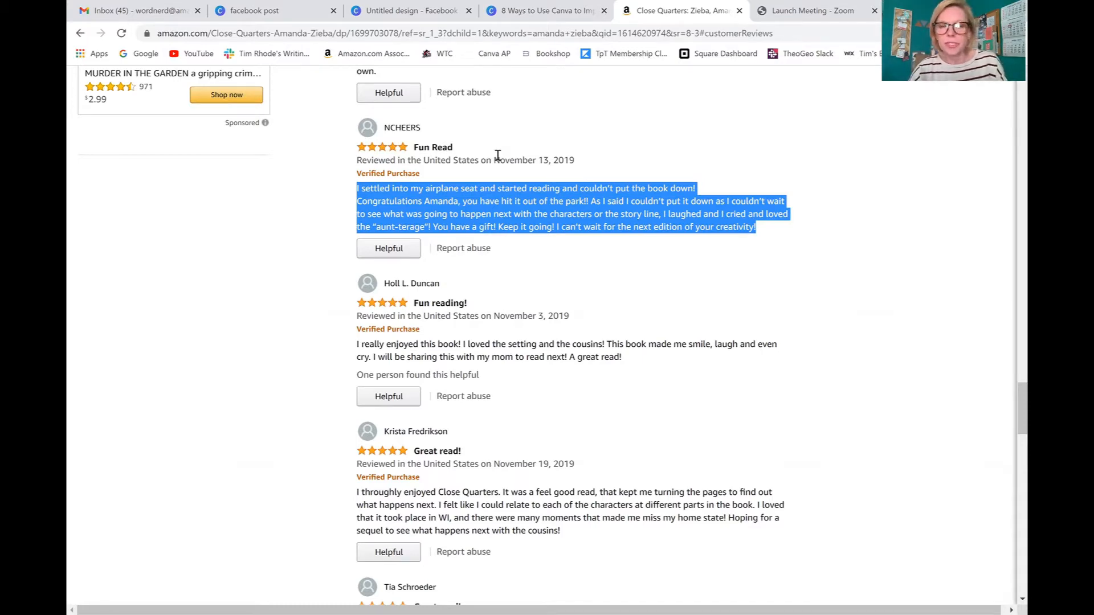
- Switch back to the Canva design and replace the template's quote with the copied "Fun Read" review text
click(397, 19)
double_click(753, 297)
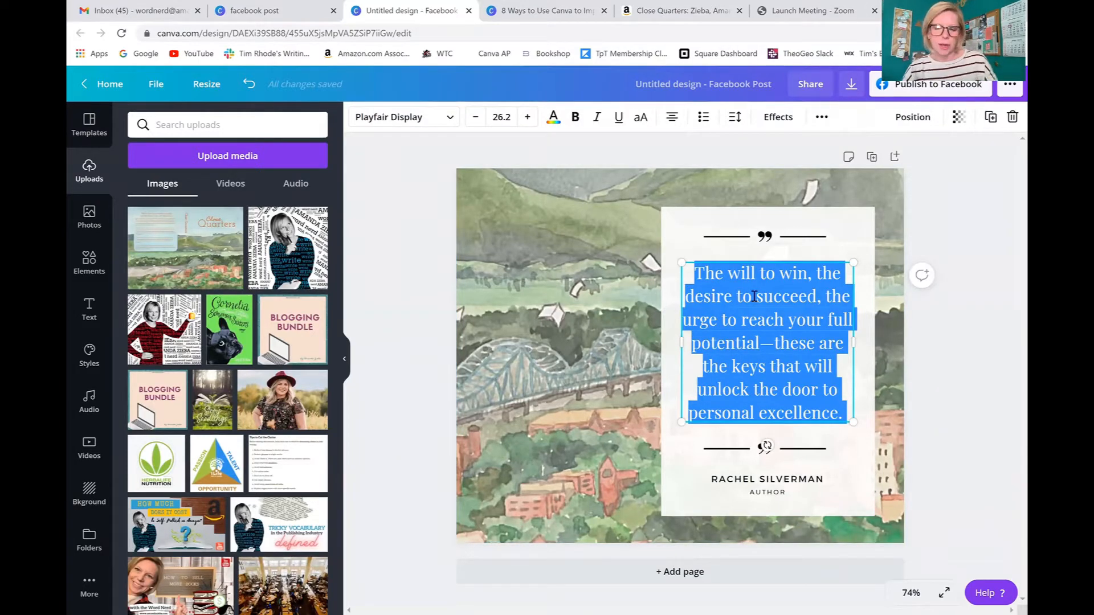
key(ctrl+v)
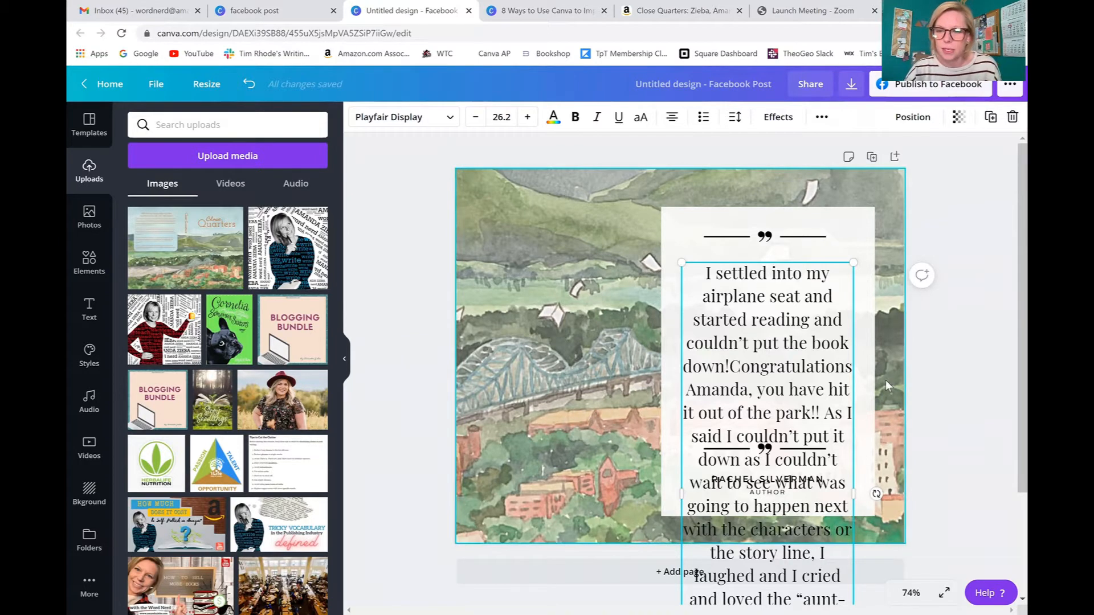
- Reduce the font size of the whole pasted review text to 14 so it fits inside the quote panel
scroll(881, 390, down, 3)
scroll(880, 389, up, 2)
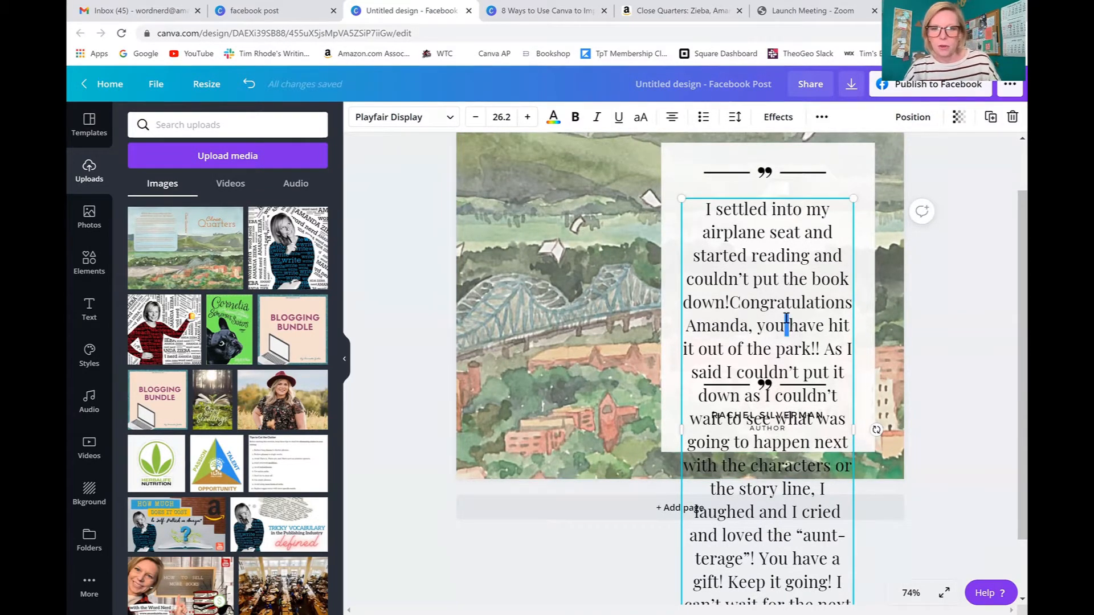
key(ctrl+a)
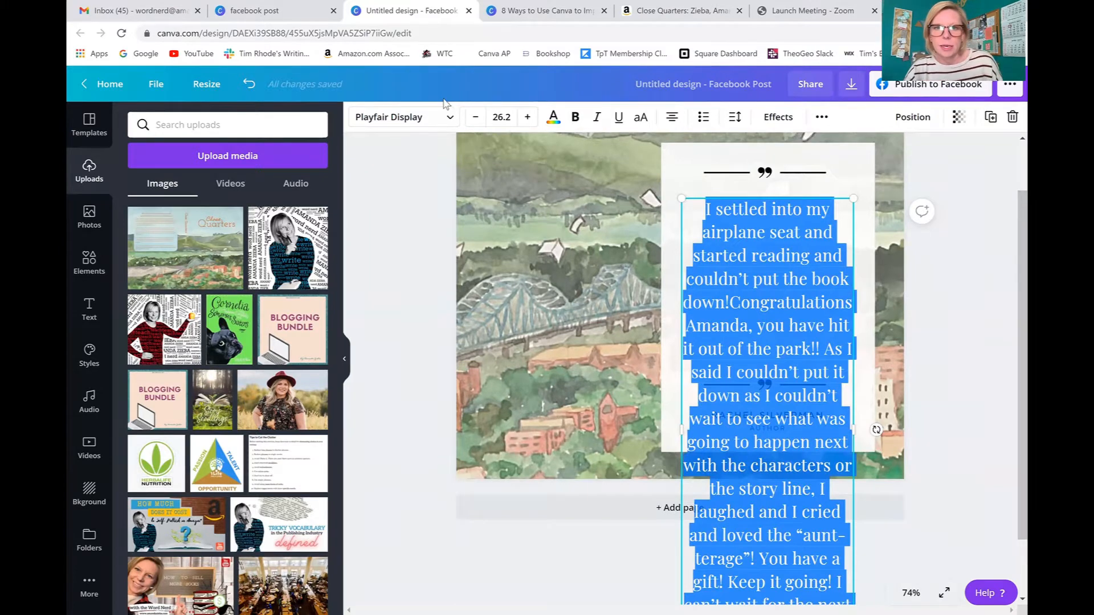
click(501, 116)
click(521, 254)
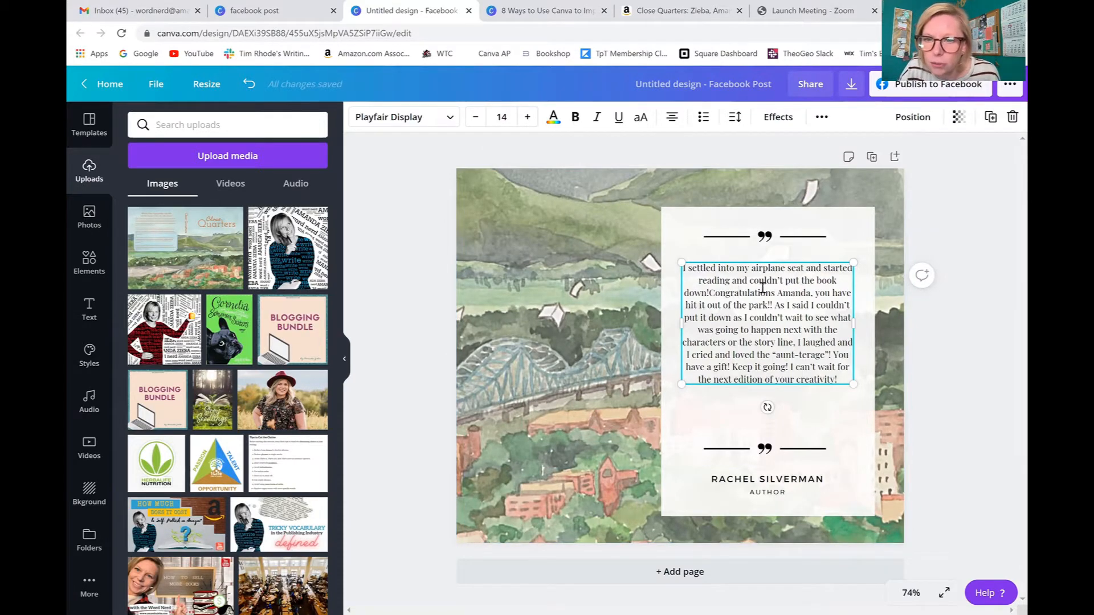
- Trim the review by deleting the "Congratulations" passage and everything from "You have a gift!" onward, and correct "aunt-terage" to "aunt-tourage"
drag(711, 292, 745, 320)
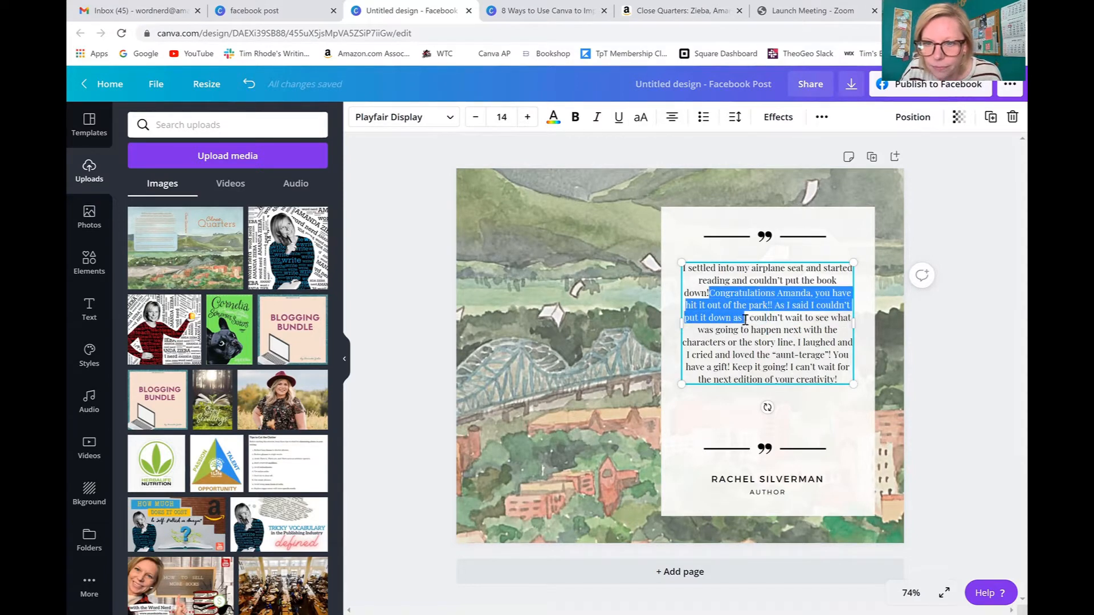
key(BackSpace)
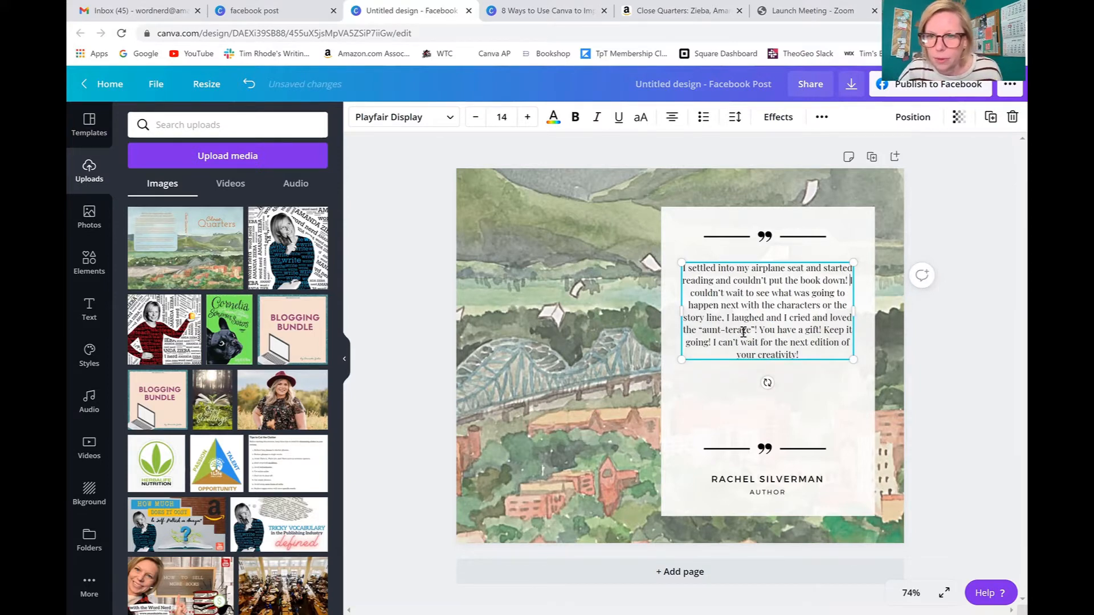
click(734, 331)
key(BackSpace)
text(ou)
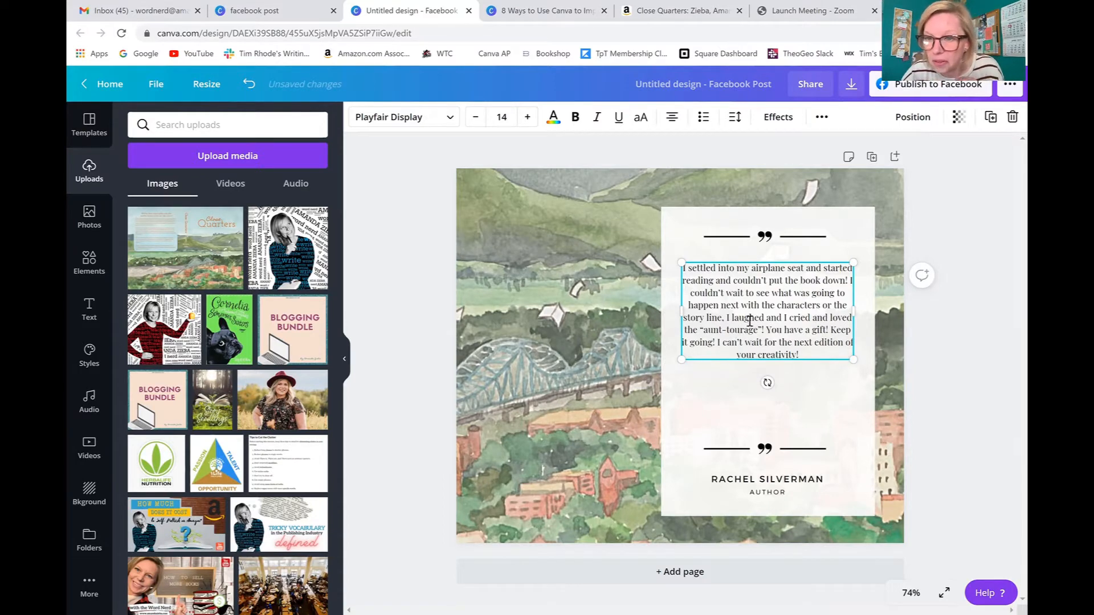
drag(766, 329, 800, 354)
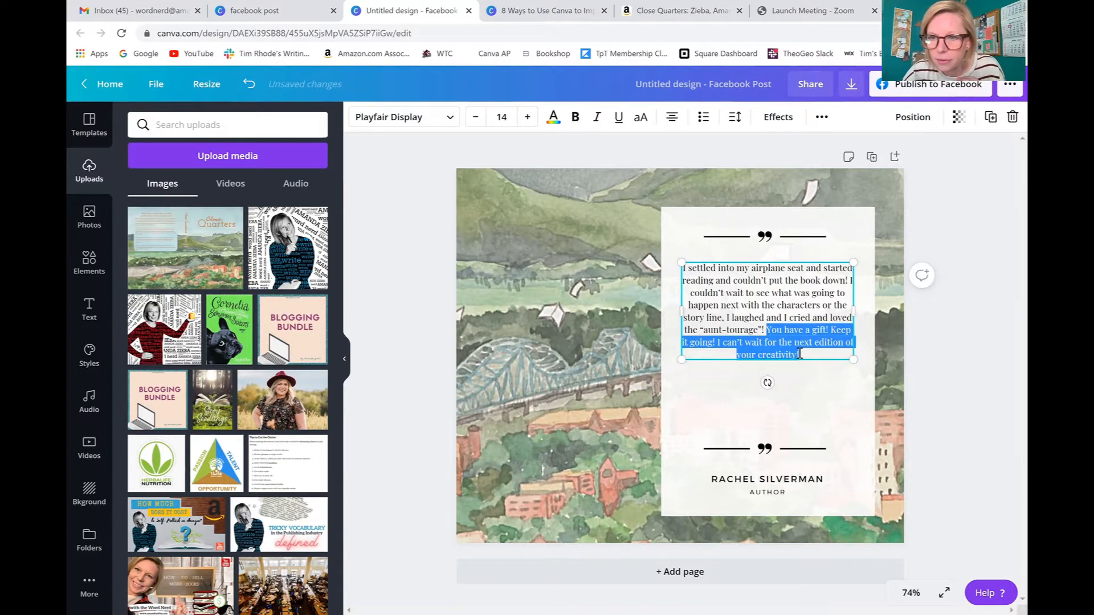
key(BackSpace)
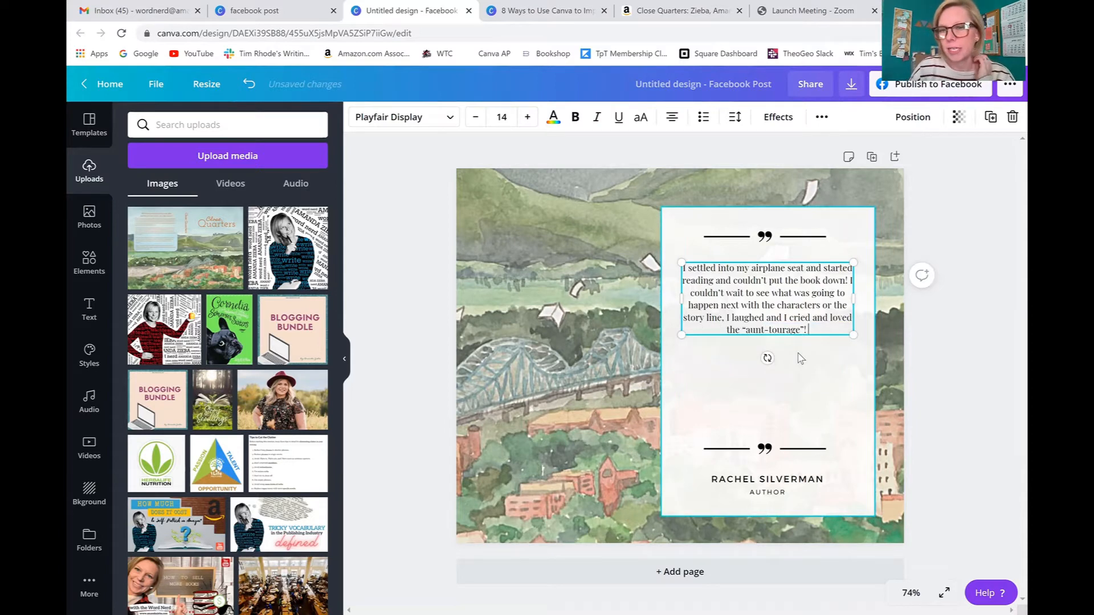
- Set the shortened review text to font size 22 and reposition it between the two quotation-mark dividers
drag(809, 330, 683, 265)
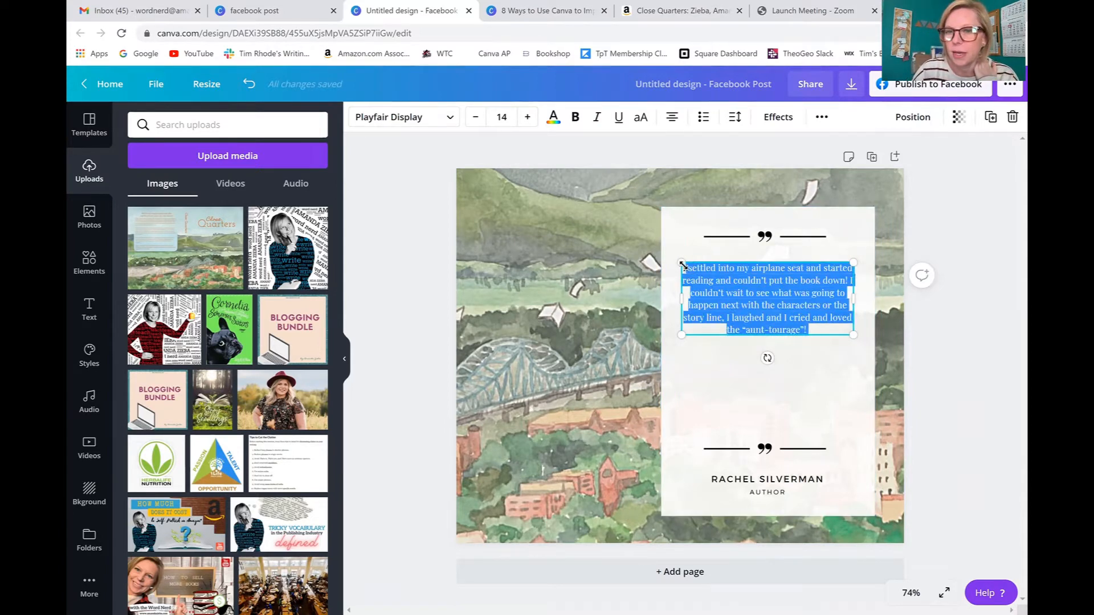
click(502, 117)
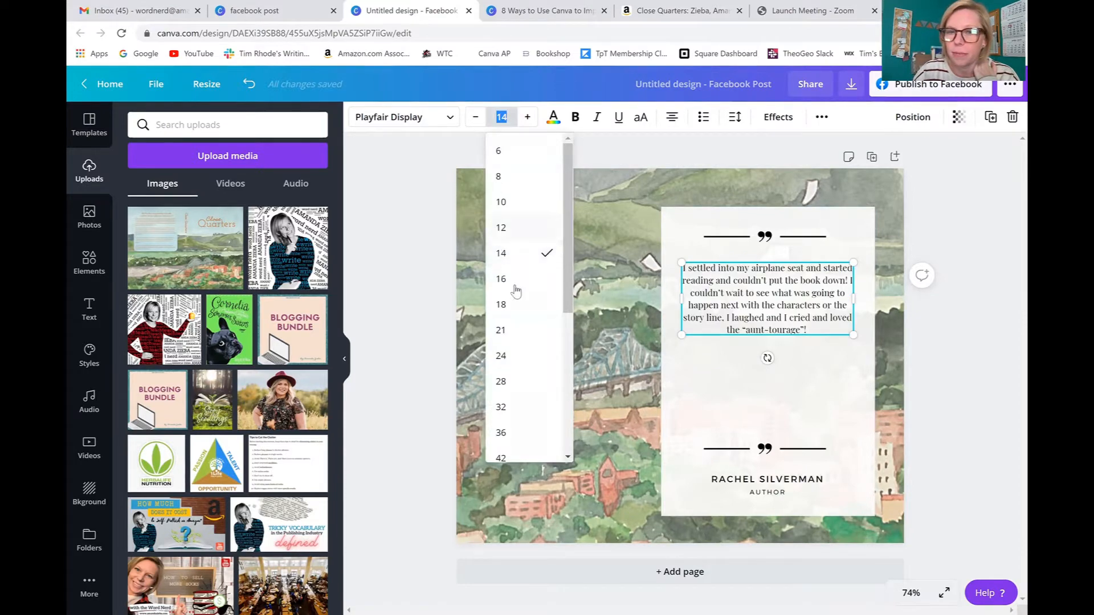
click(516, 330)
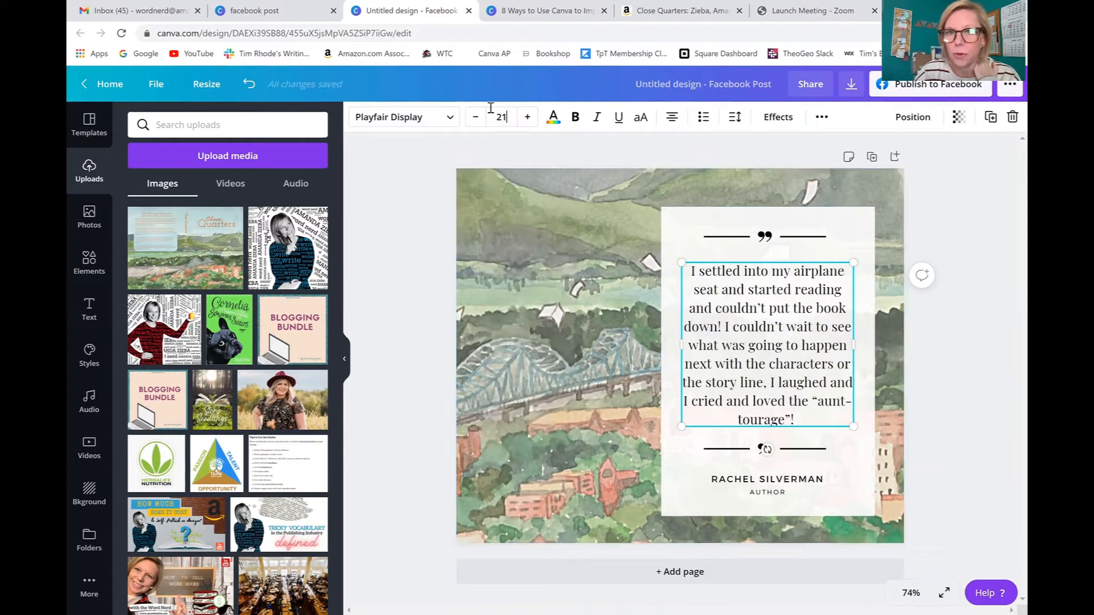
click(529, 120)
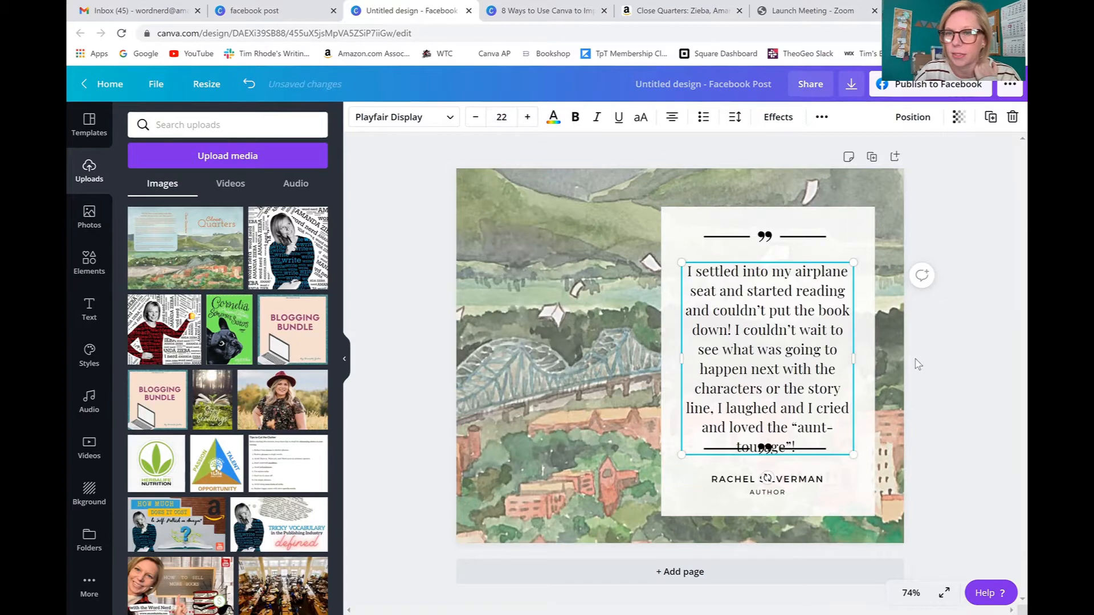
drag(785, 363, 786, 350)
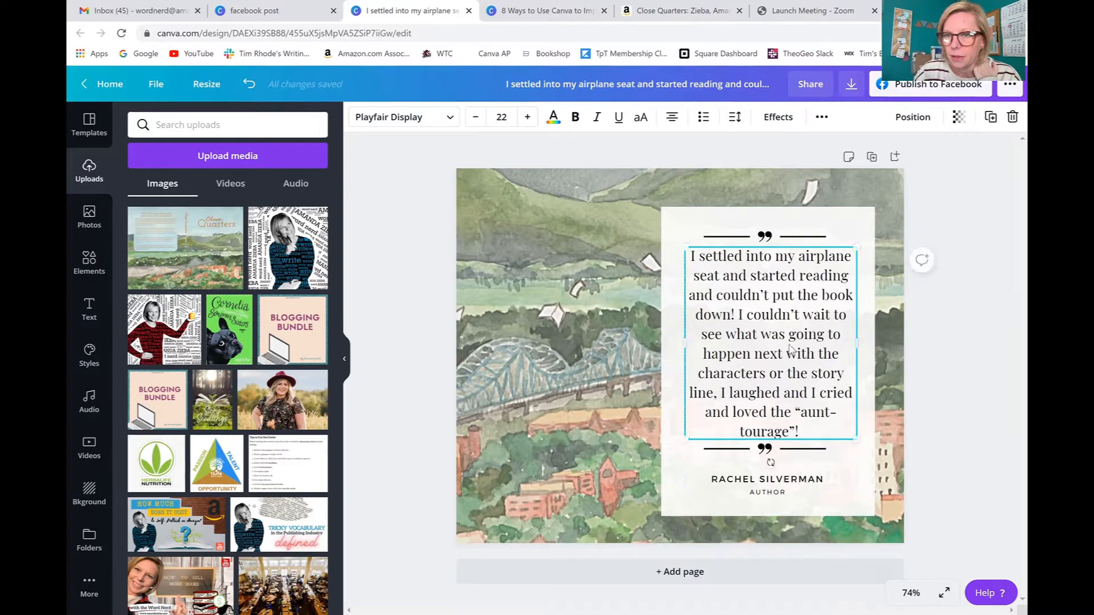
- Replace the name below the quote with "AMAZON REVIEW" and delete the "AUTHOR" line under it
double_click(790, 483)
text(A)
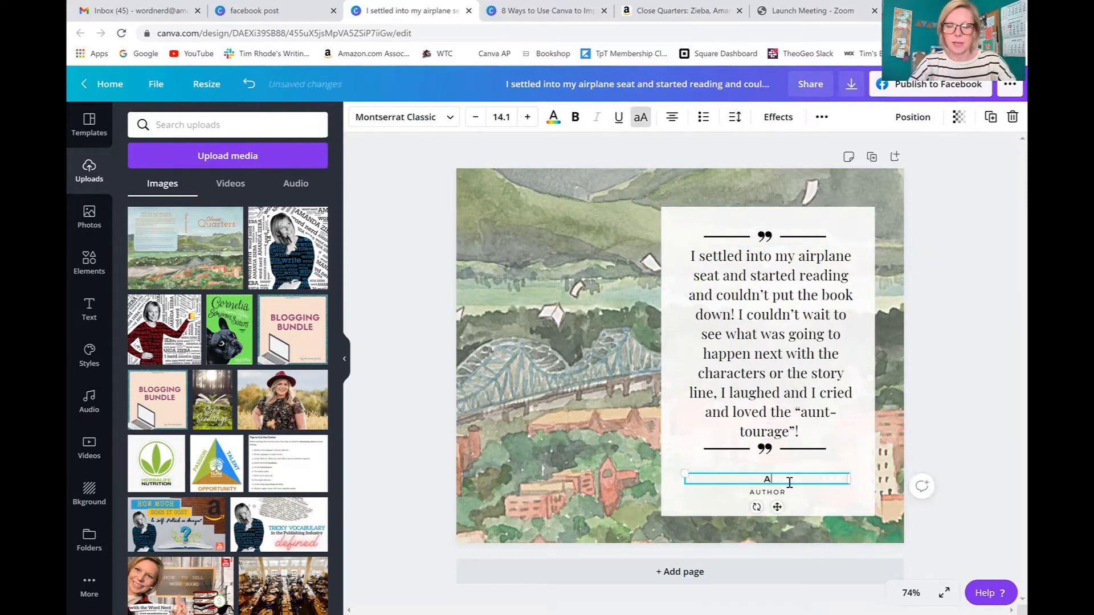
text(MAZON R)
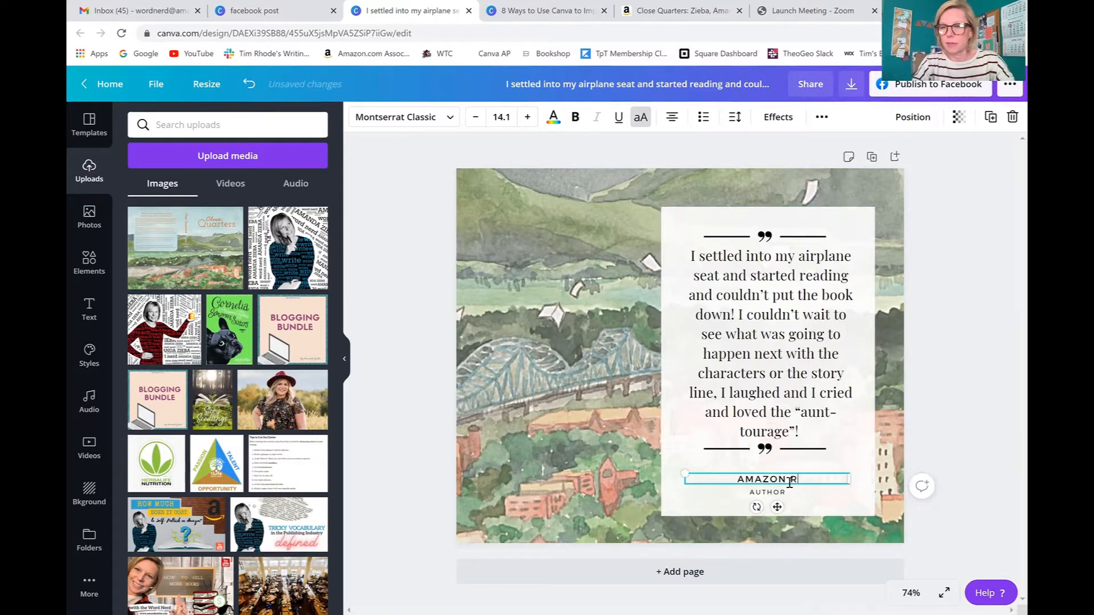
text(EVIEWER)
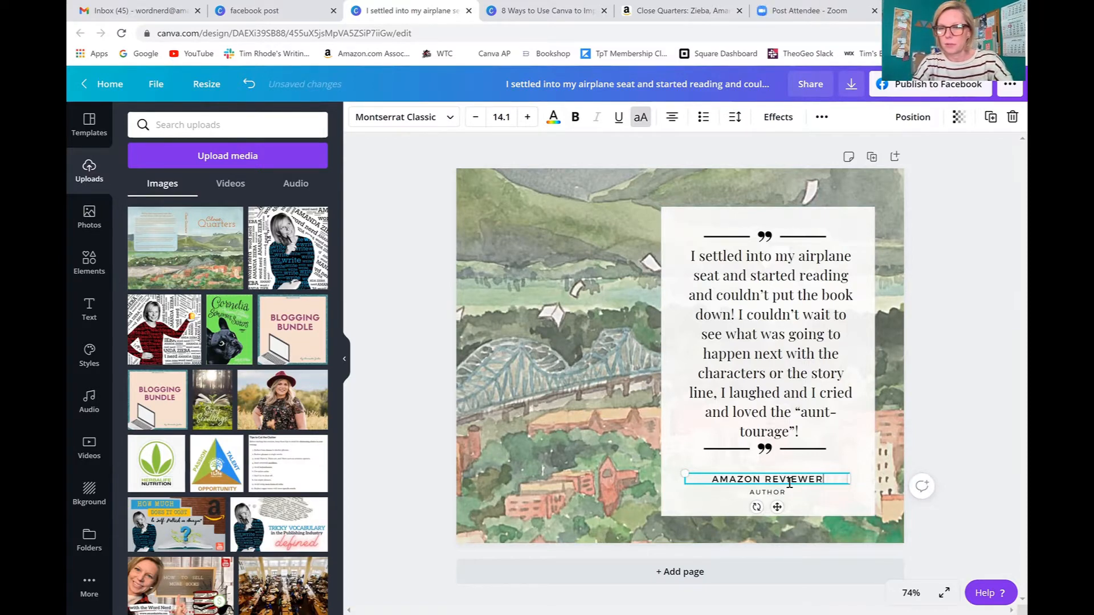
key(BackSpace)
key(BackSpace)
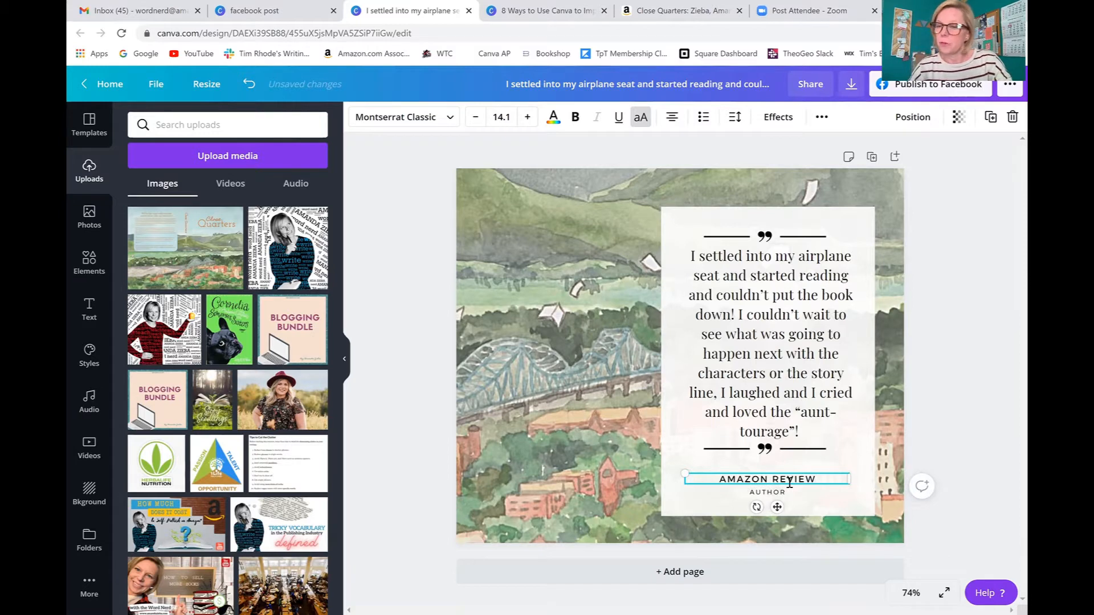
click(780, 494)
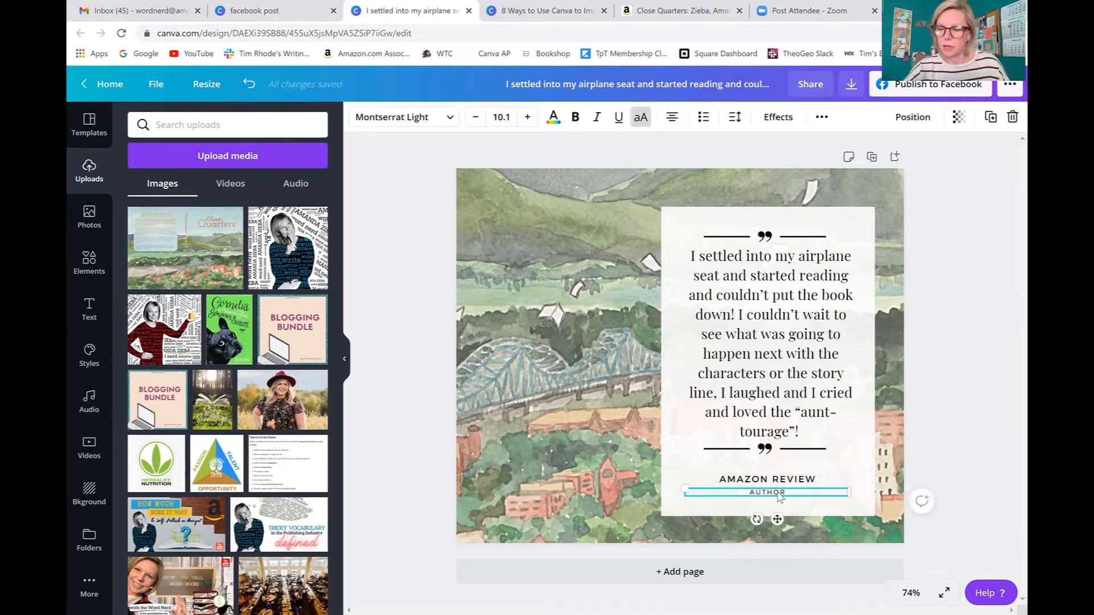
key(Delete)
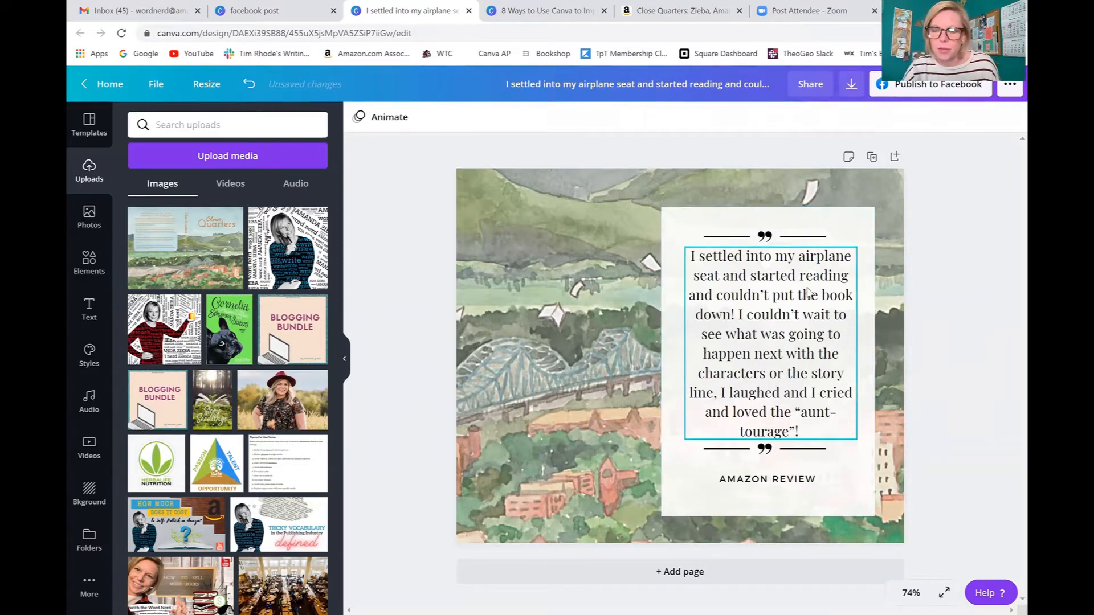
- Group the review text, both sets of quotation marks with their divider lines, and the "AMAZON REVIEW" caption
click(733, 236)
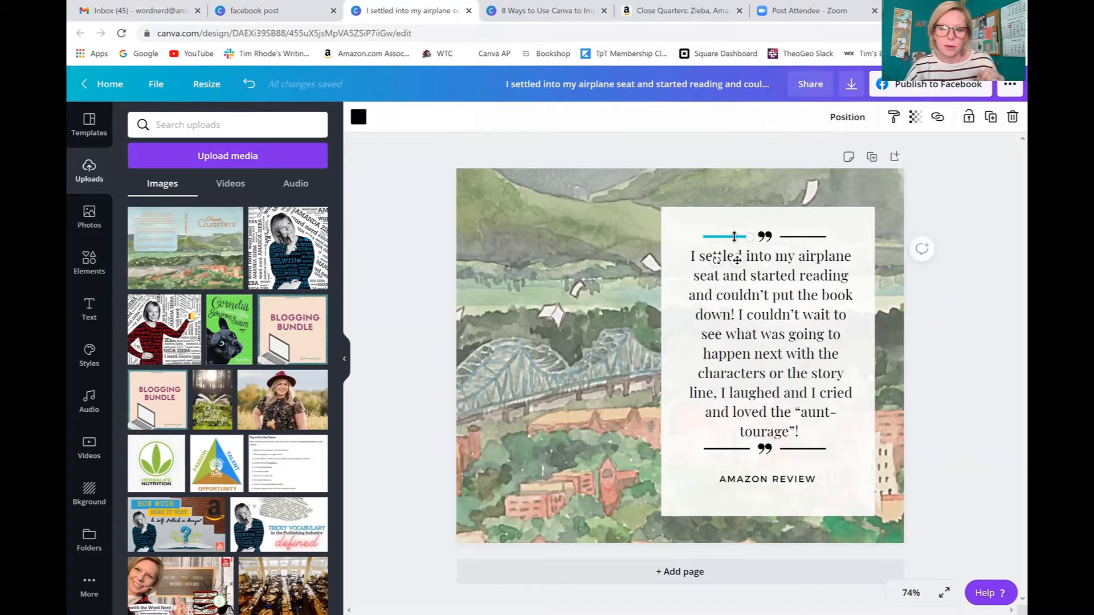
shift+click(764, 237)
shift+click(794, 239)
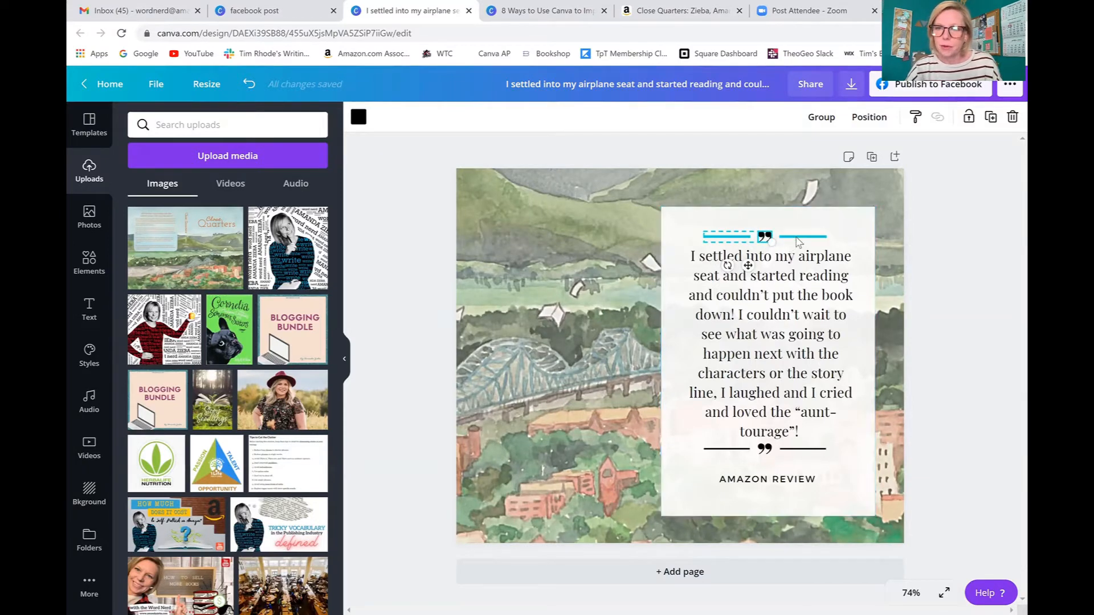
shift+click(789, 282)
shift+click(764, 449)
shift+click(747, 450)
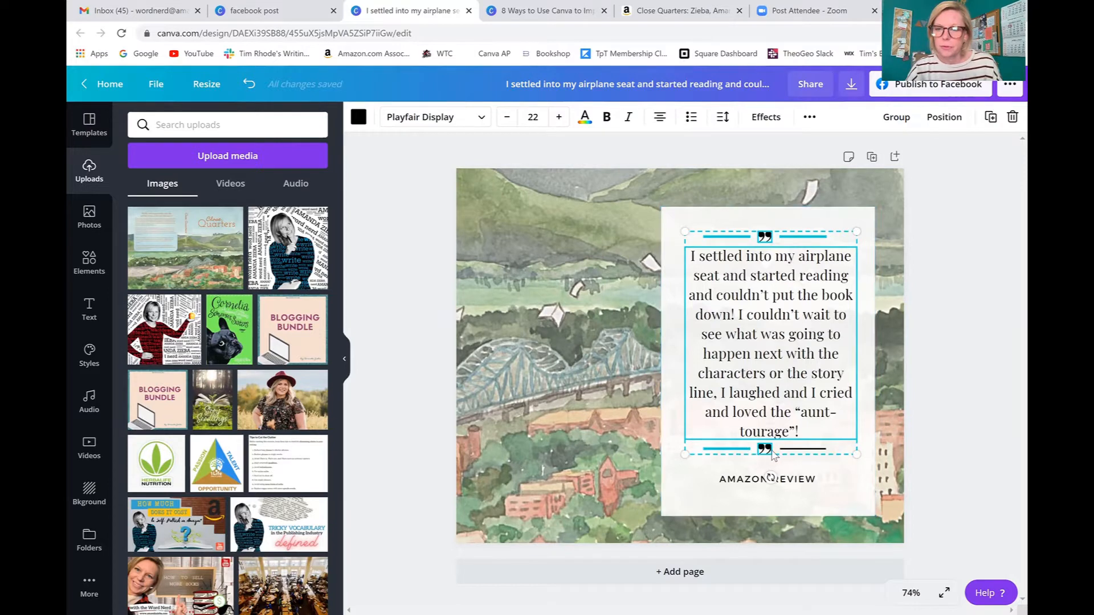
shift+click(796, 452)
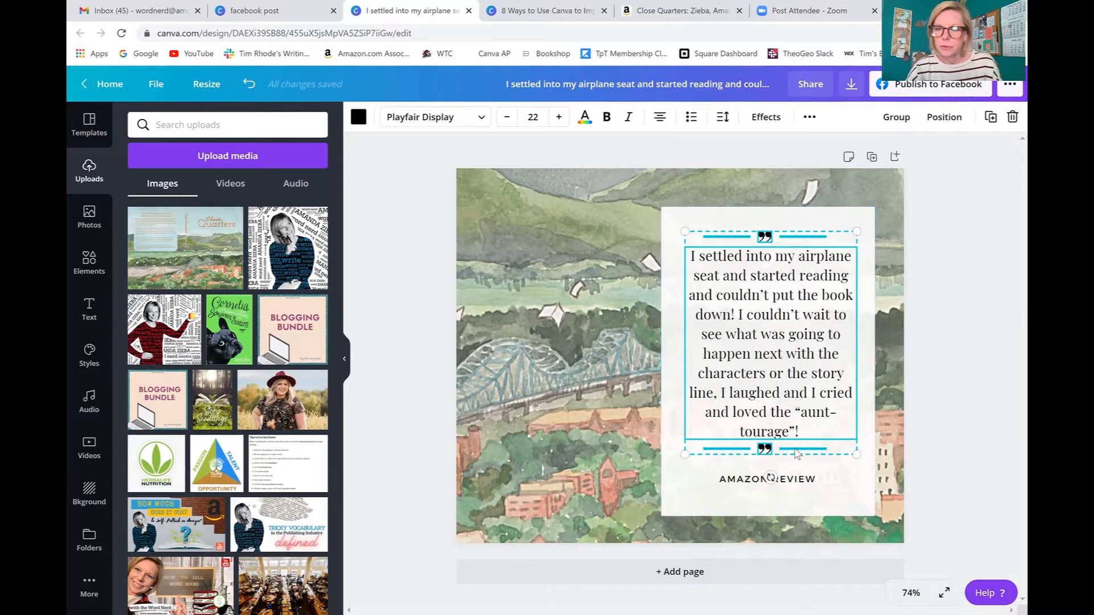
shift+click(794, 478)
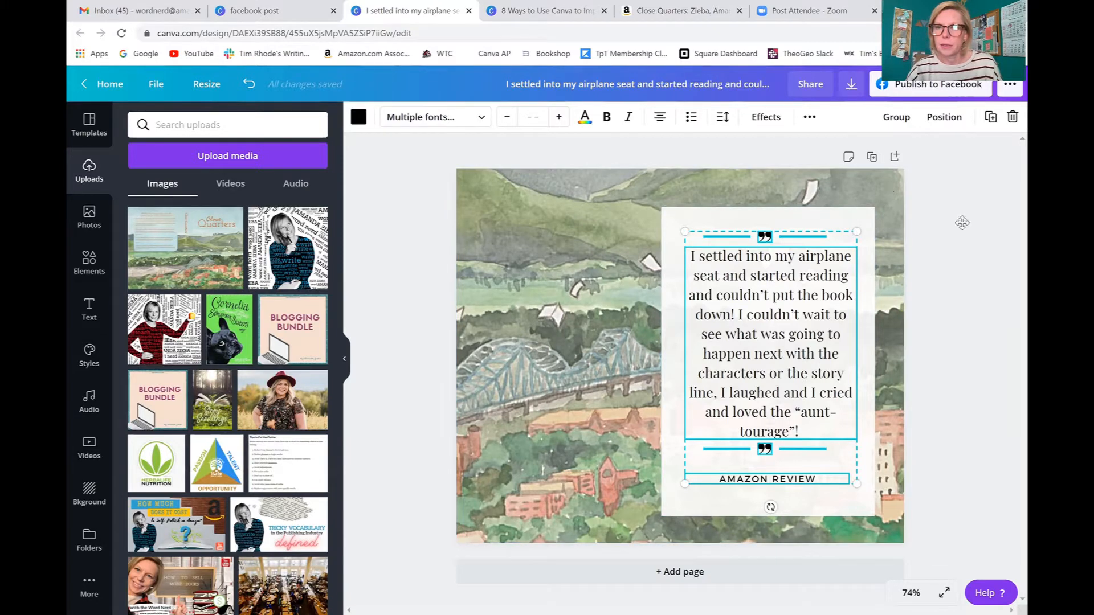
click(897, 117)
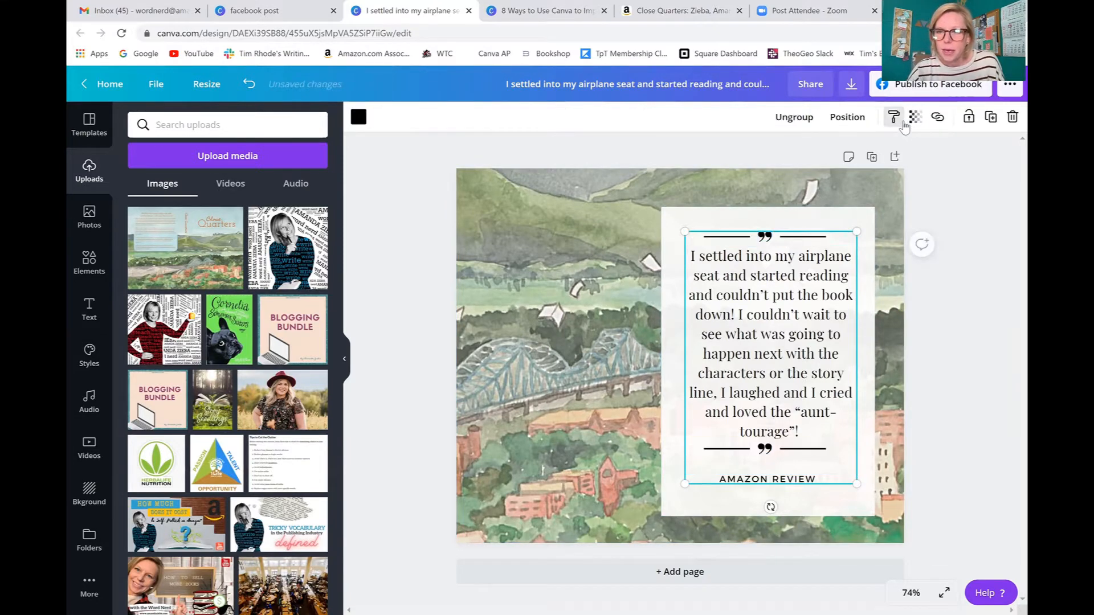
- Enlarge the grouped quote to a review font size of about 25.1 and reposition it to fill the panel
drag(781, 393, 774, 368)
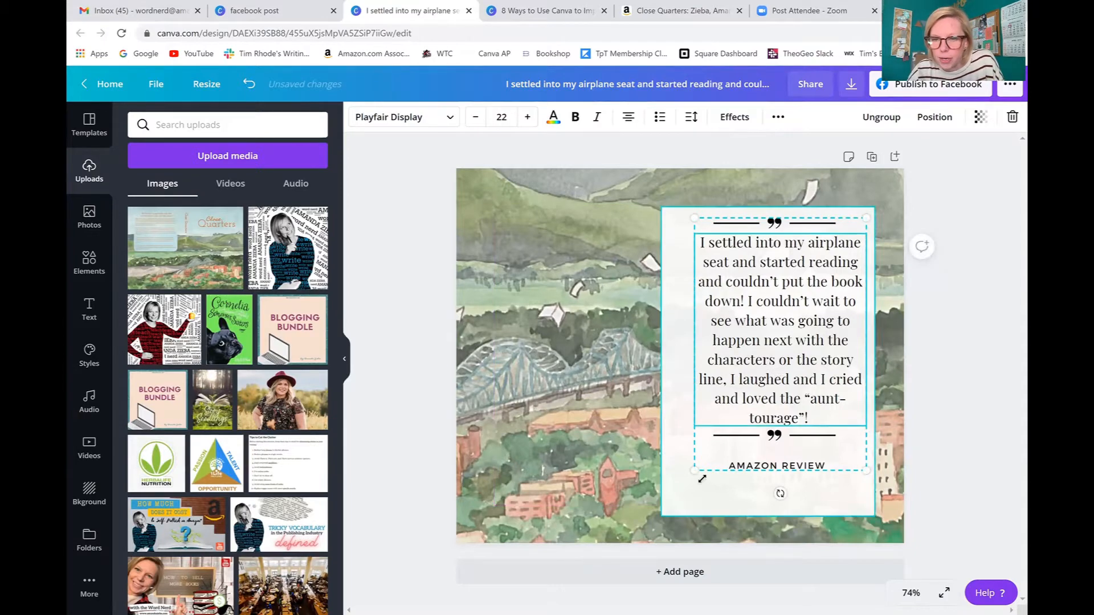
drag(695, 471, 670, 501)
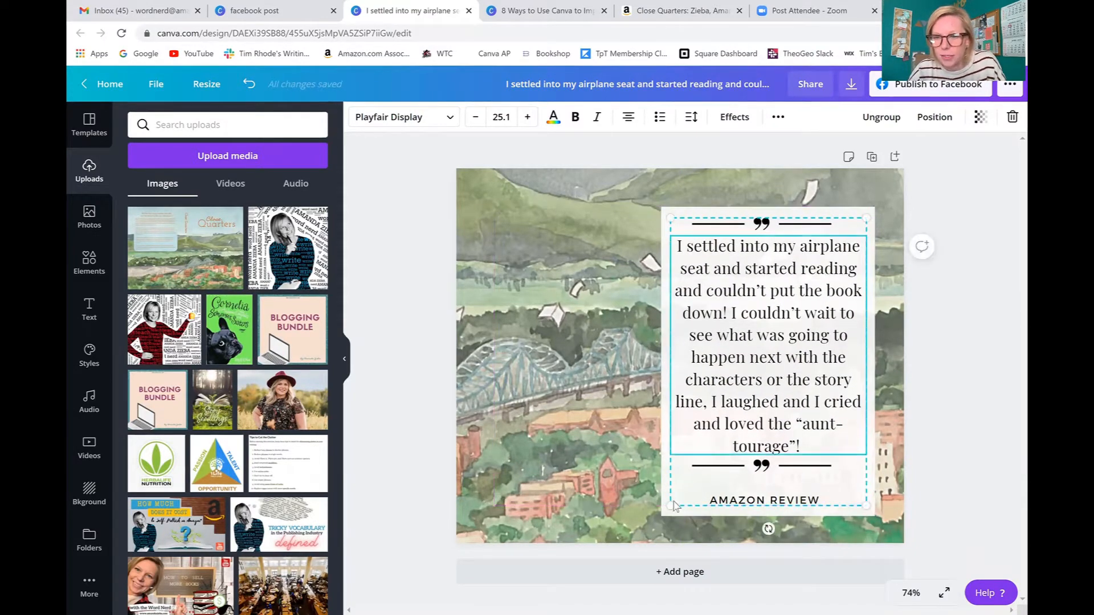
drag(755, 393, 752, 393)
click(972, 376)
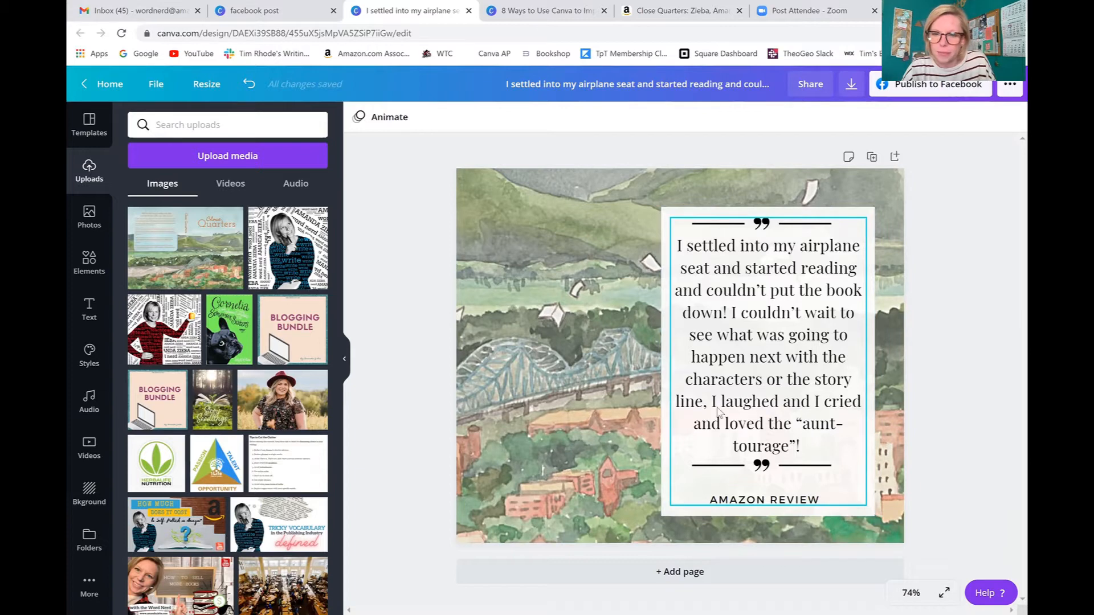
- Recolor the quote's background panel with the pale blue photo color and set its transparency value to 100
click(871, 216)
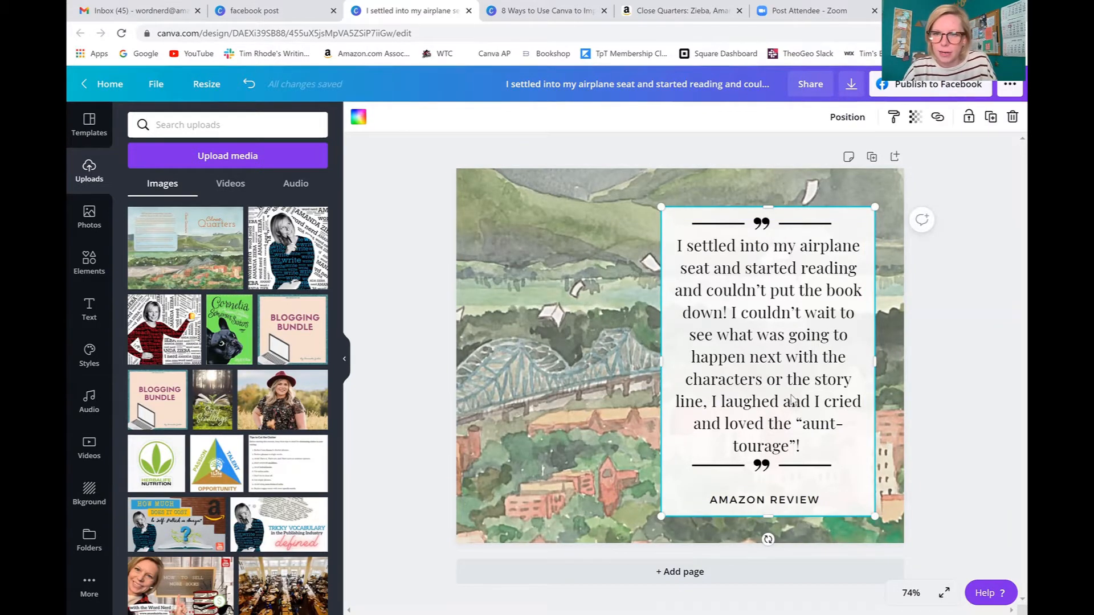
click(357, 117)
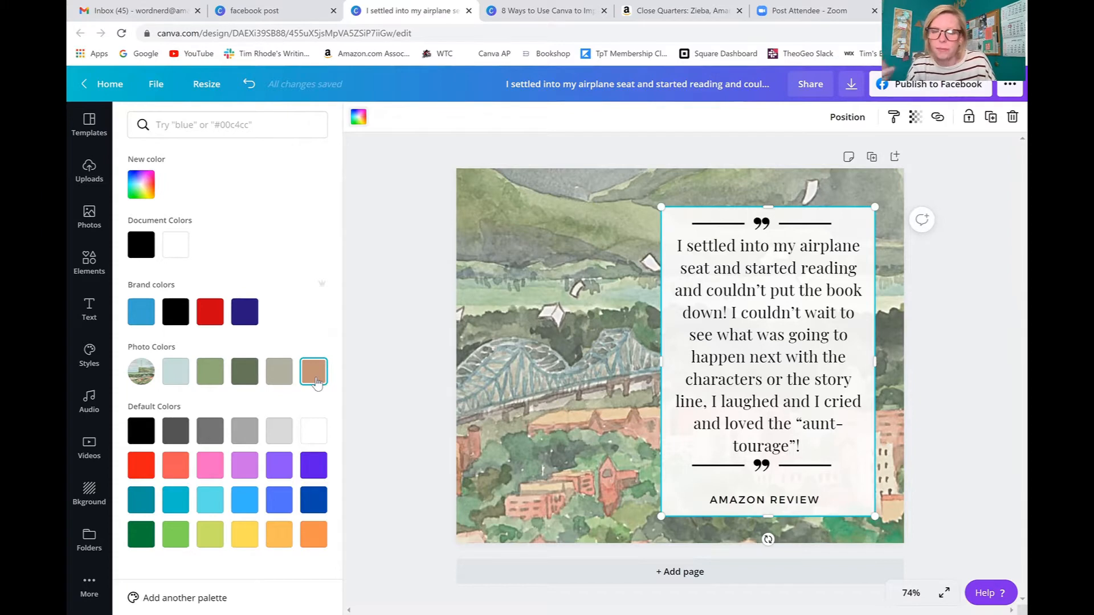
click(175, 371)
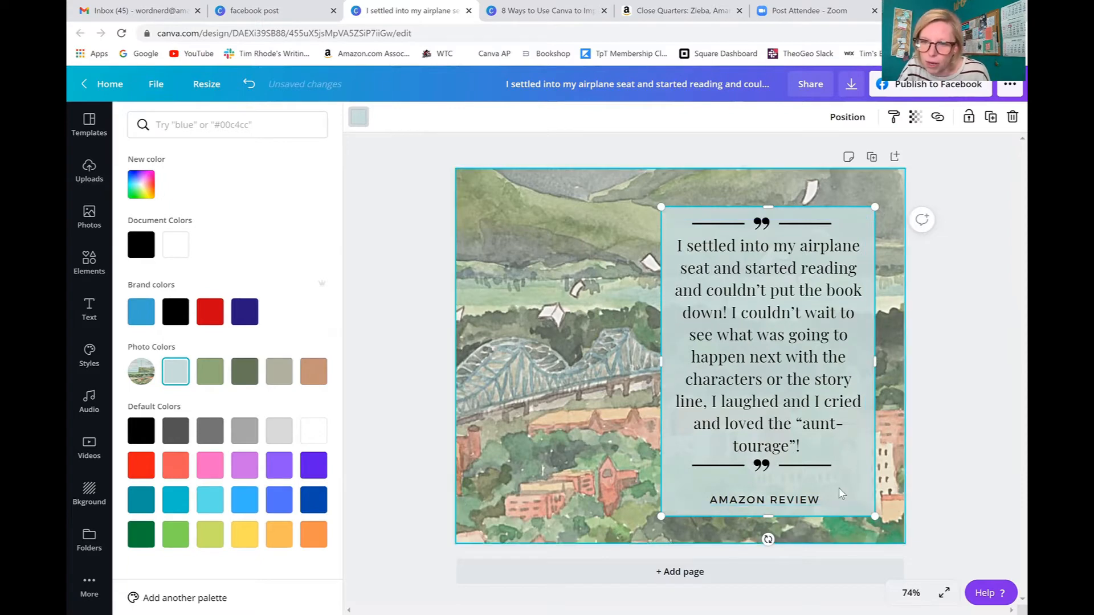
click(915, 116)
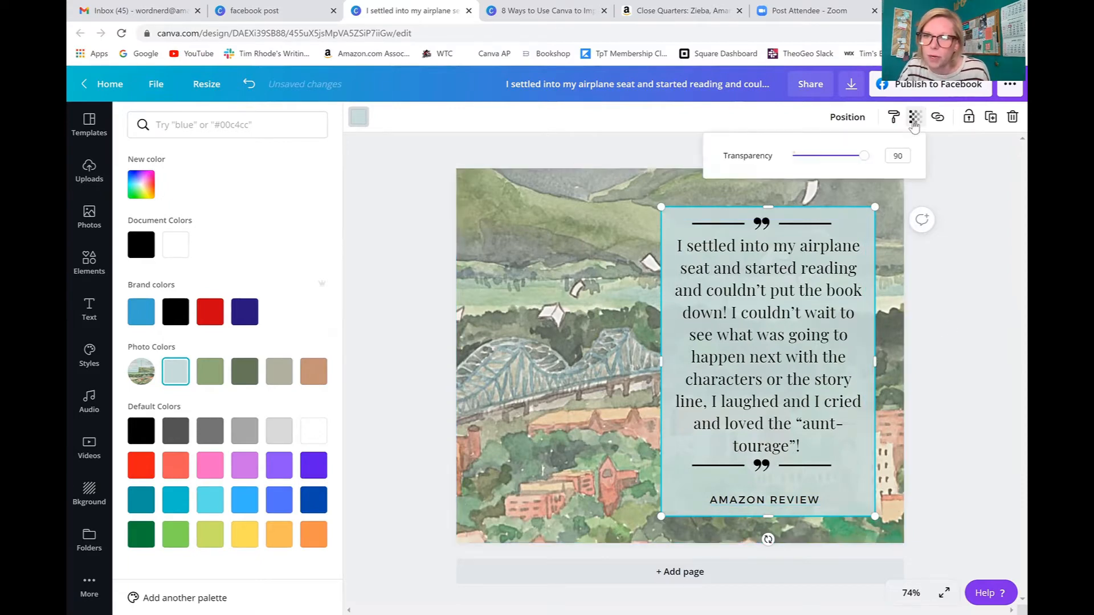
drag(880, 159, 894, 157)
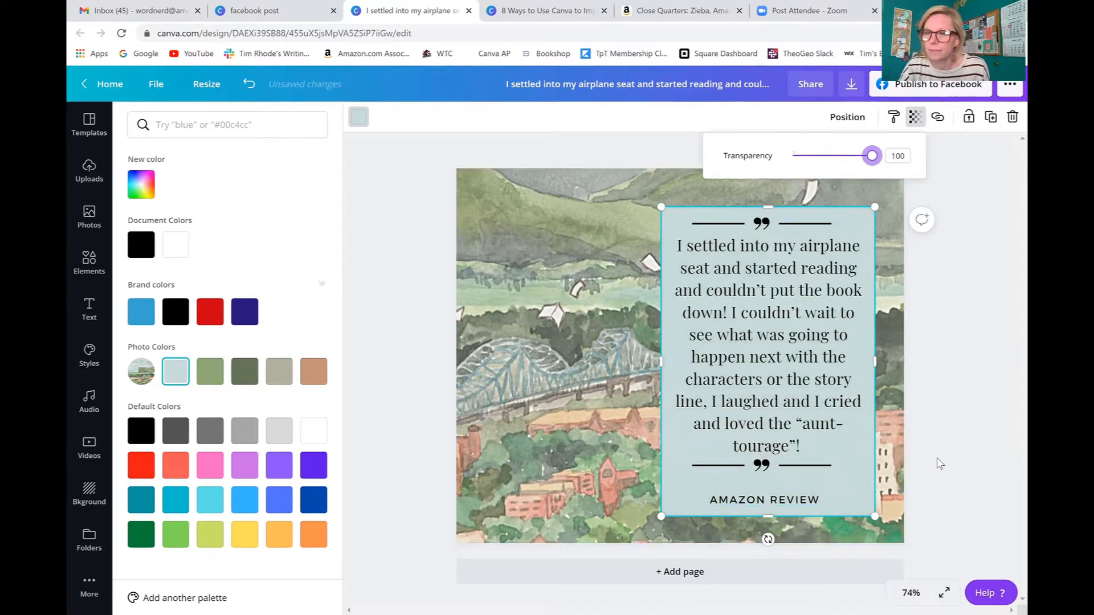
key(Escape)
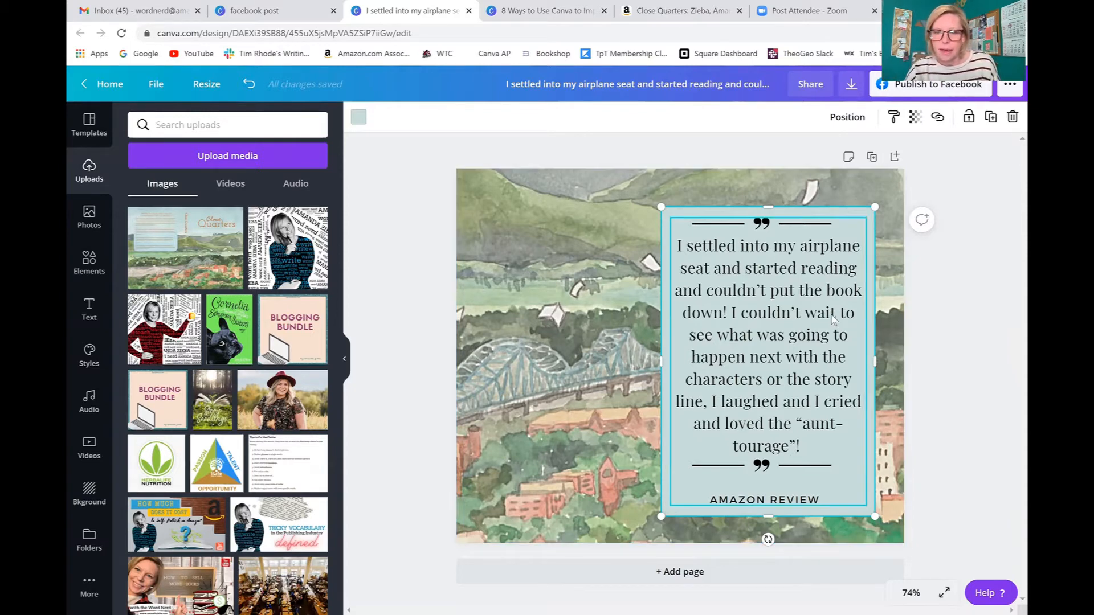
- Add the "HELLO darling" text combination to the design and replace its script word with "Review"
click(88, 311)
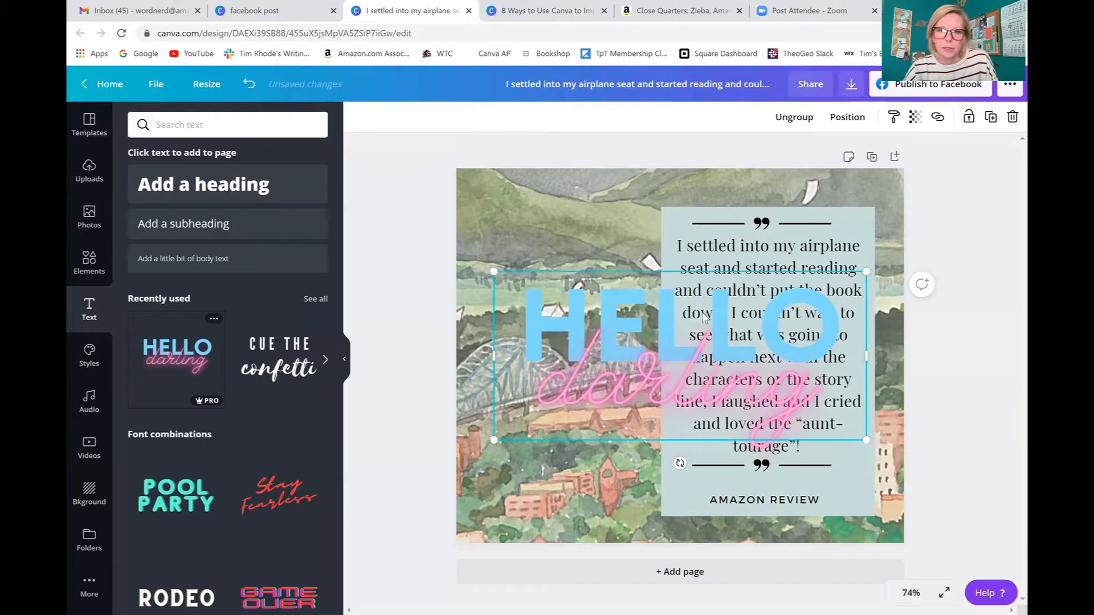
double_click(664, 320)
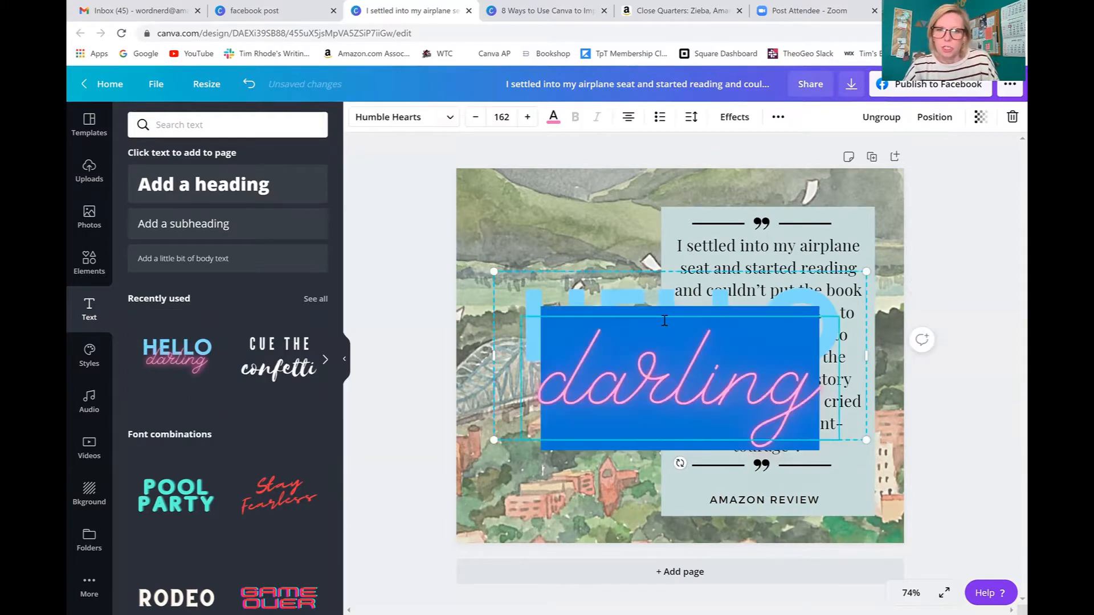
text(Review)
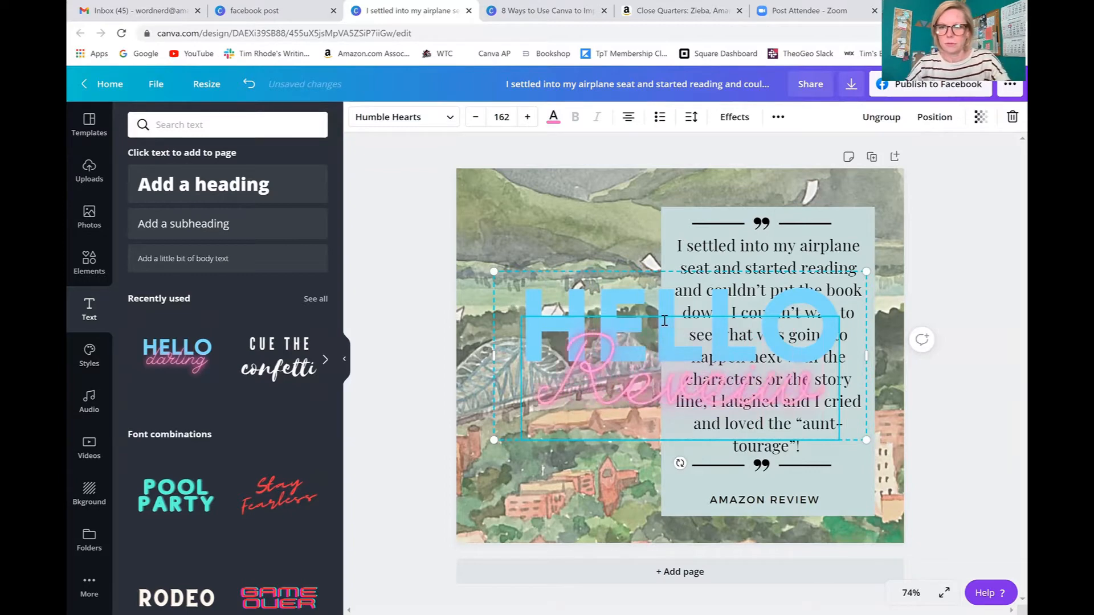
key(BackSpace)
key(BackSpace)
key(BackSpace)
text(iew)
- Replace the large word "HELLO" in the text combination with "BOOK"
click(622, 299)
double_click(621, 299)
text(BOOK)
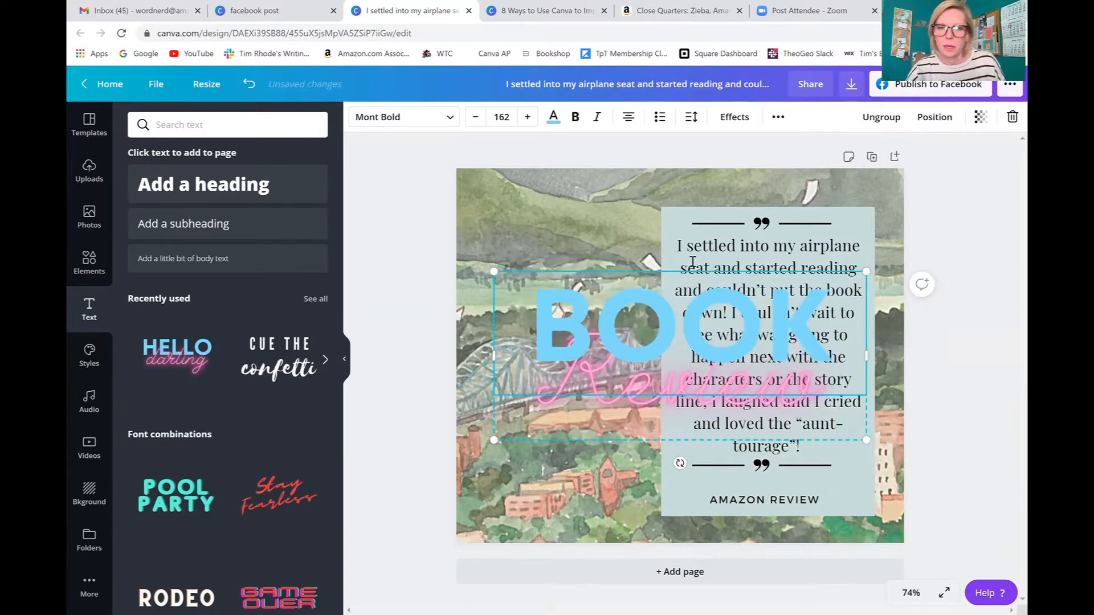
click(397, 273)
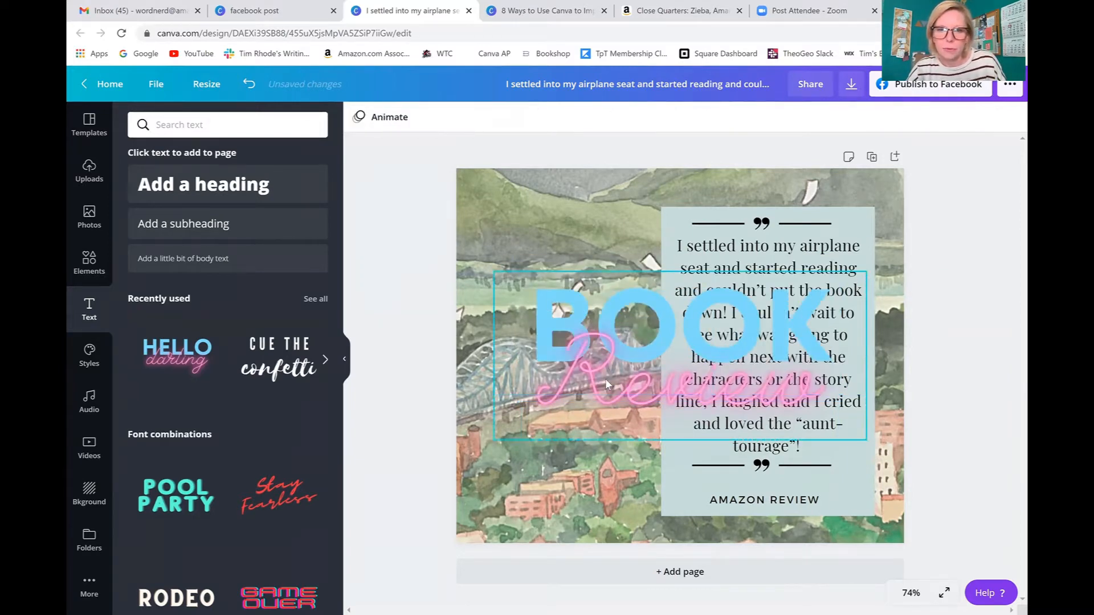
- Recolor "BOOK" with the pale blue photo color and "Review" with the dark green photo color
click(568, 311)
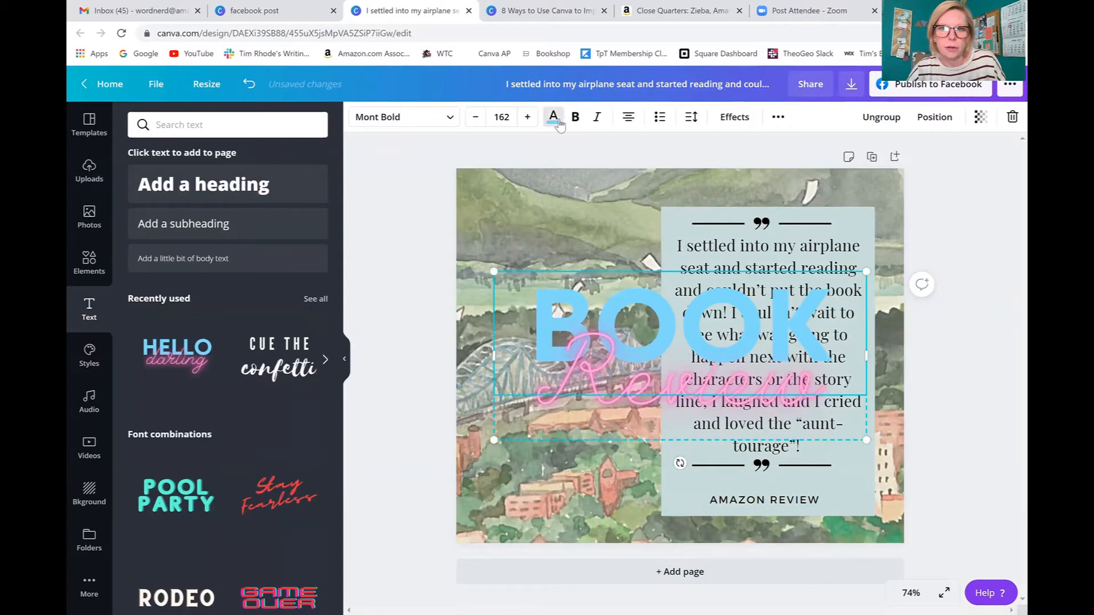
click(553, 117)
click(245, 371)
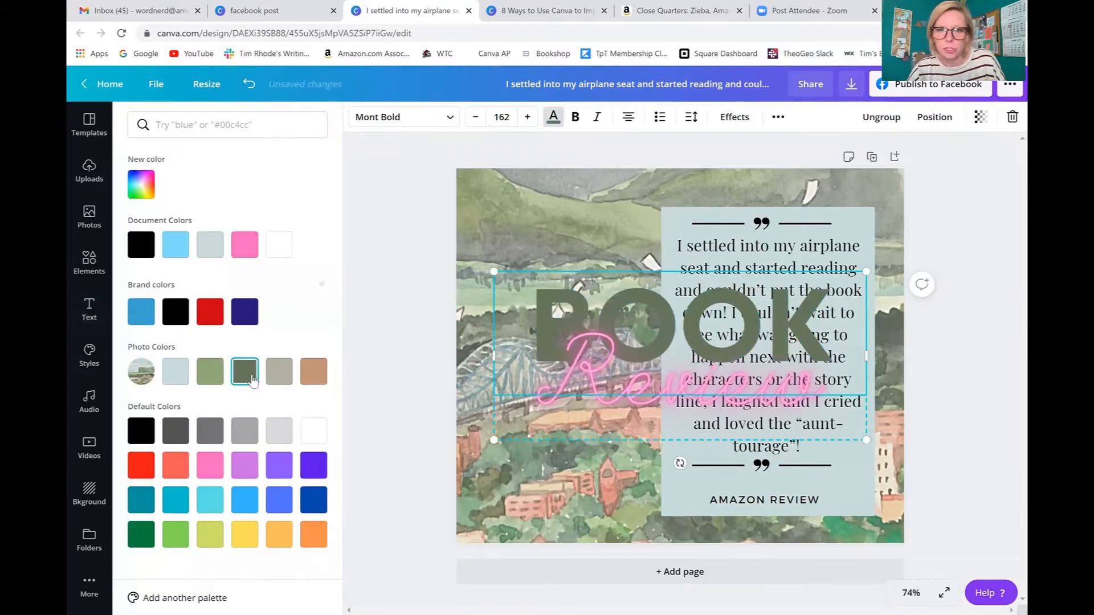
click(179, 375)
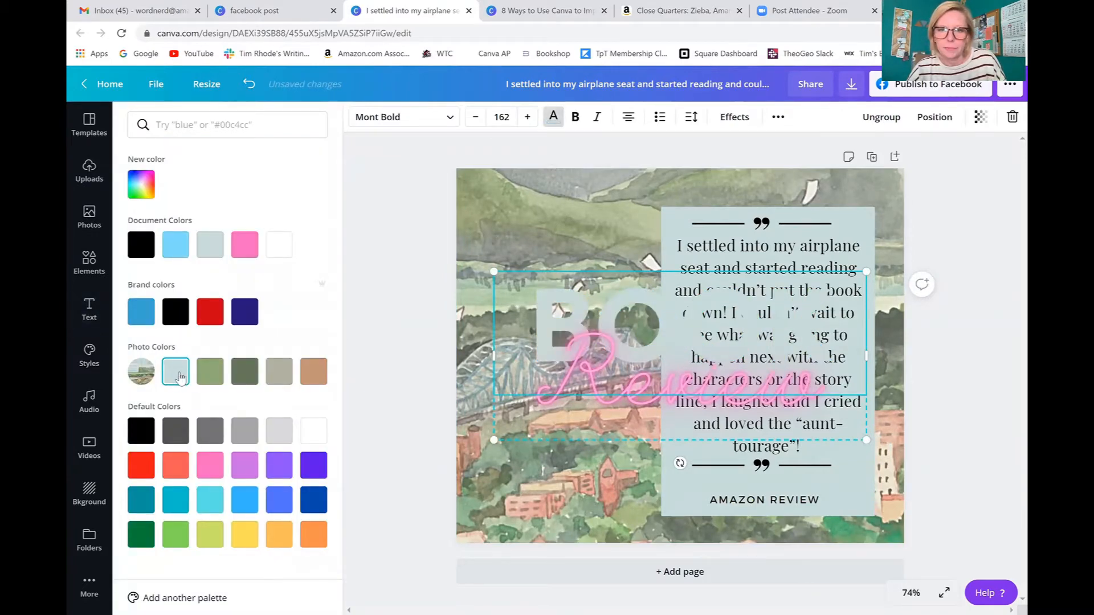
click(566, 377)
click(211, 377)
click(245, 371)
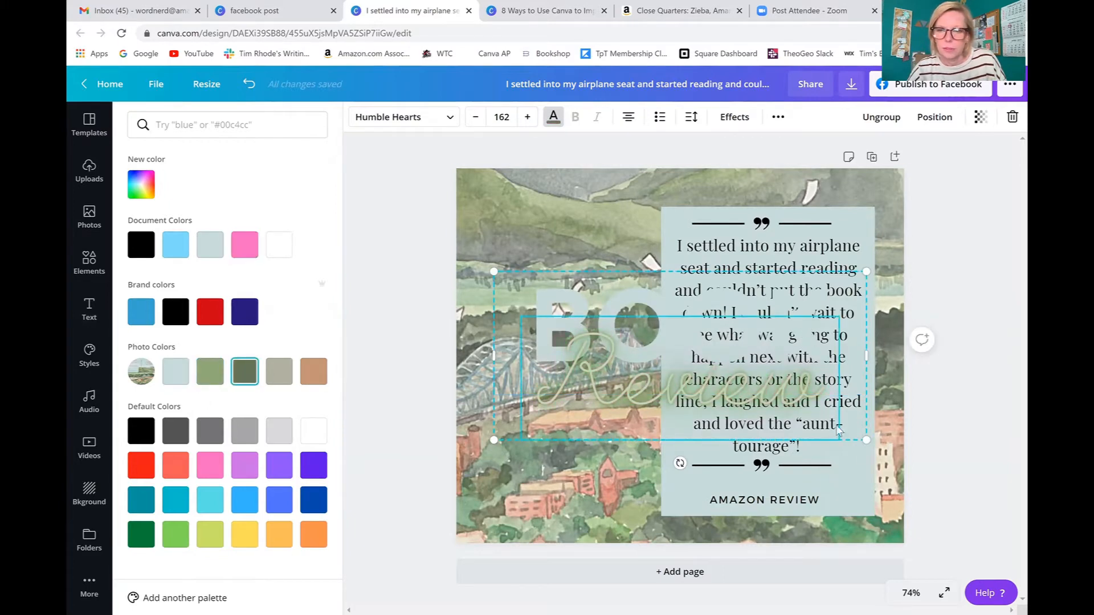
- Shrink the "BOOK Review" heading to font size 77 in the design's upper-left corner and recolor "Review" with the lighter green photo color
drag(866, 440, 668, 368)
drag(595, 319, 567, 226)
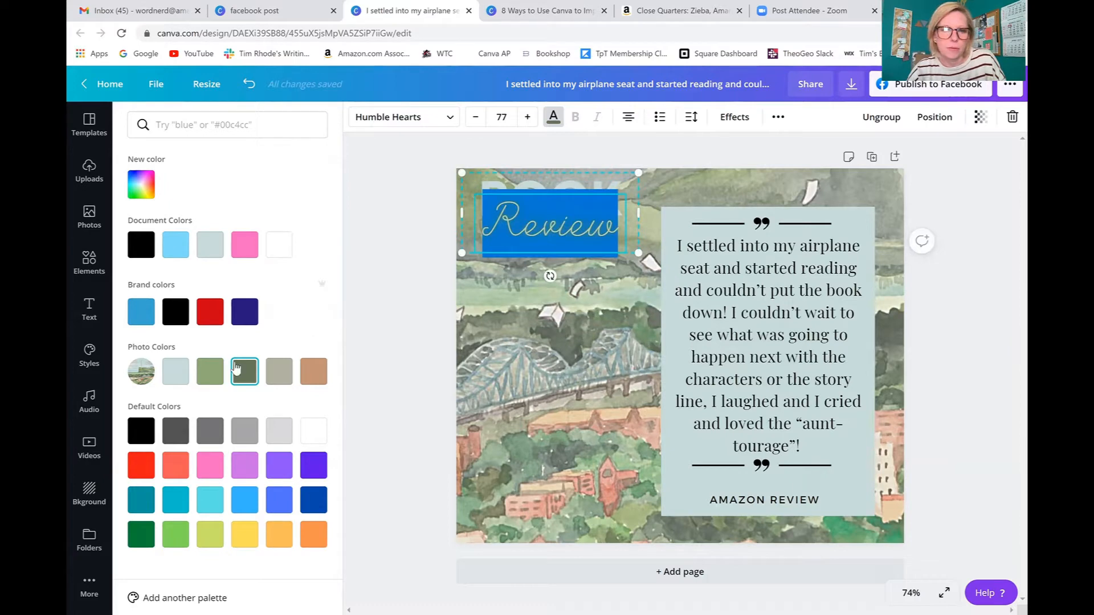
click(210, 371)
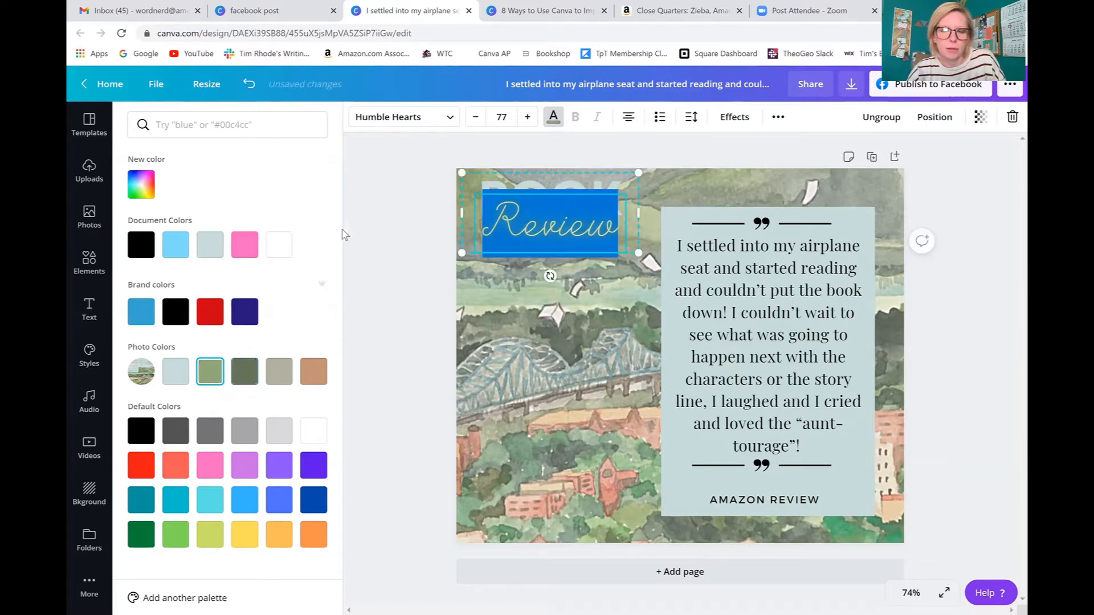
click(415, 169)
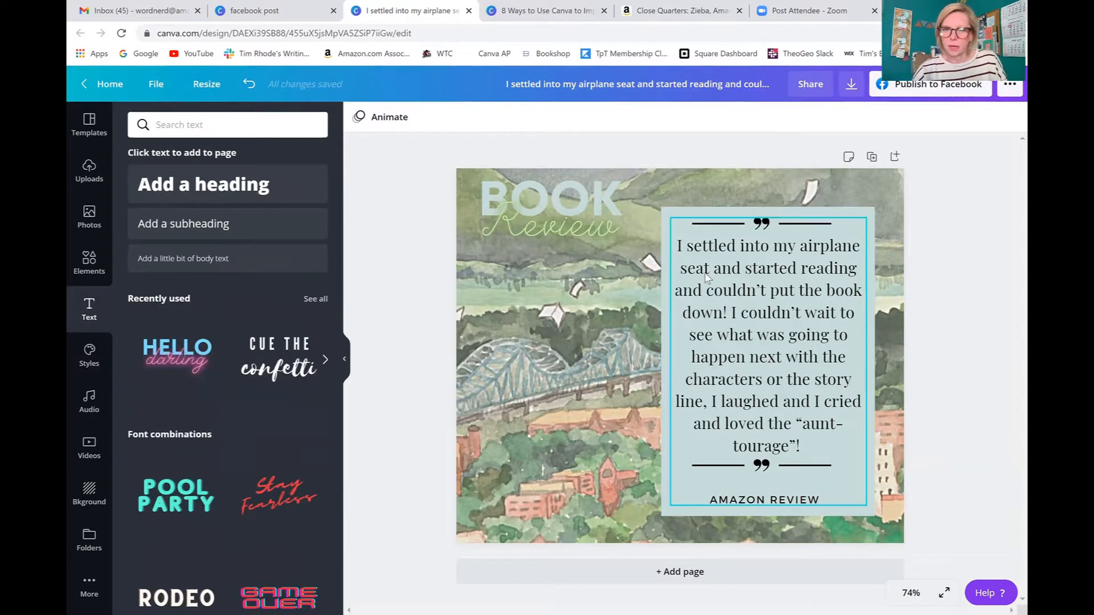
- Move the quote group and its pale blue panel toward the design's lower-right corner and center the quote within the panel
click(731, 309)
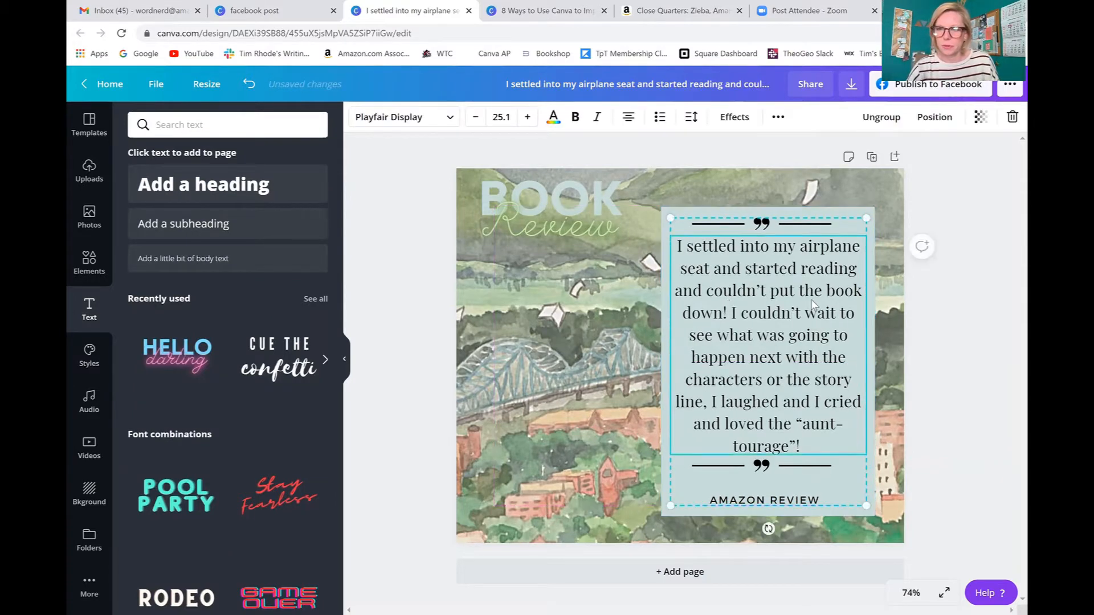
drag(813, 308, 833, 329)
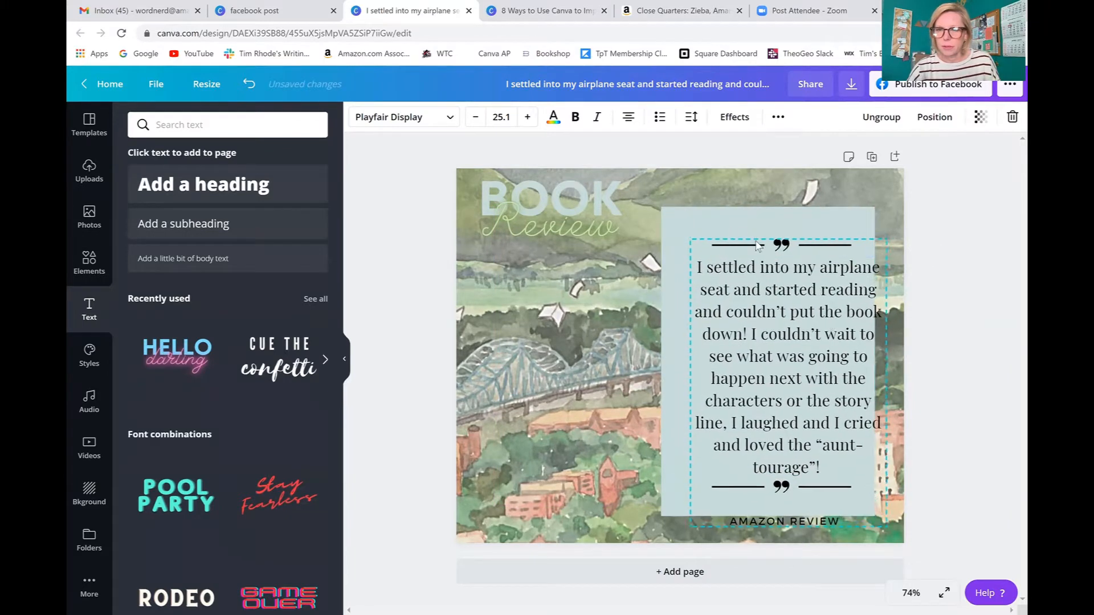
drag(722, 212, 743, 233)
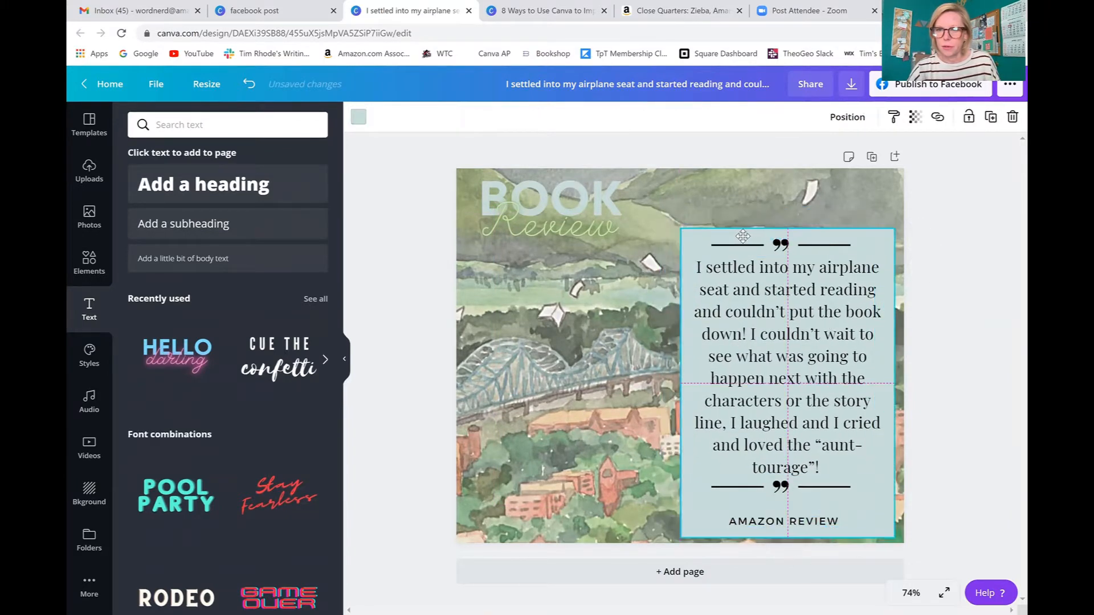
drag(773, 311, 767, 302)
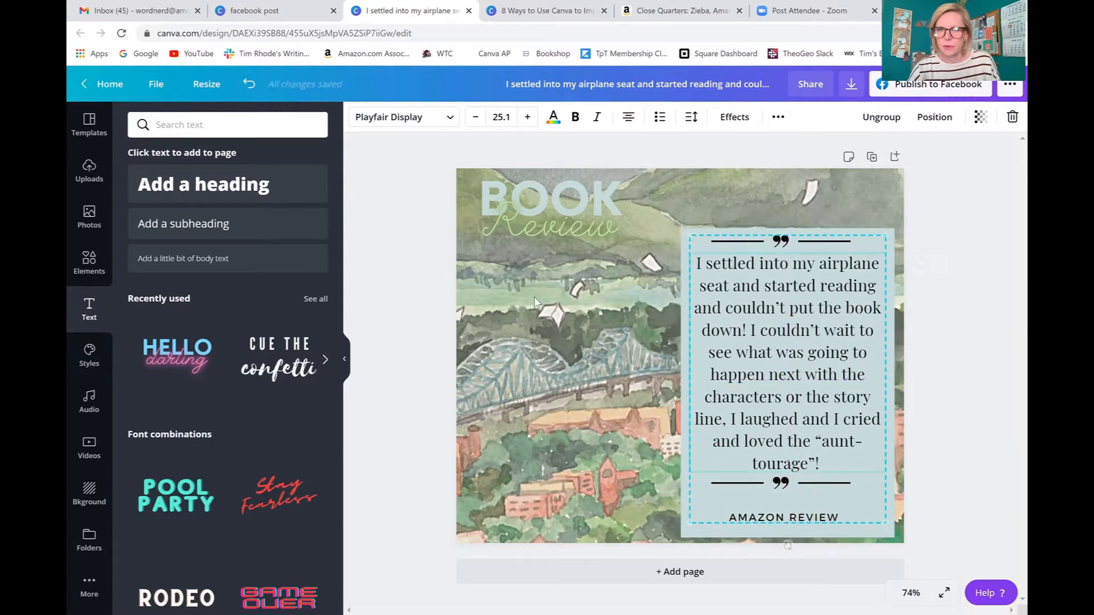
click(430, 260)
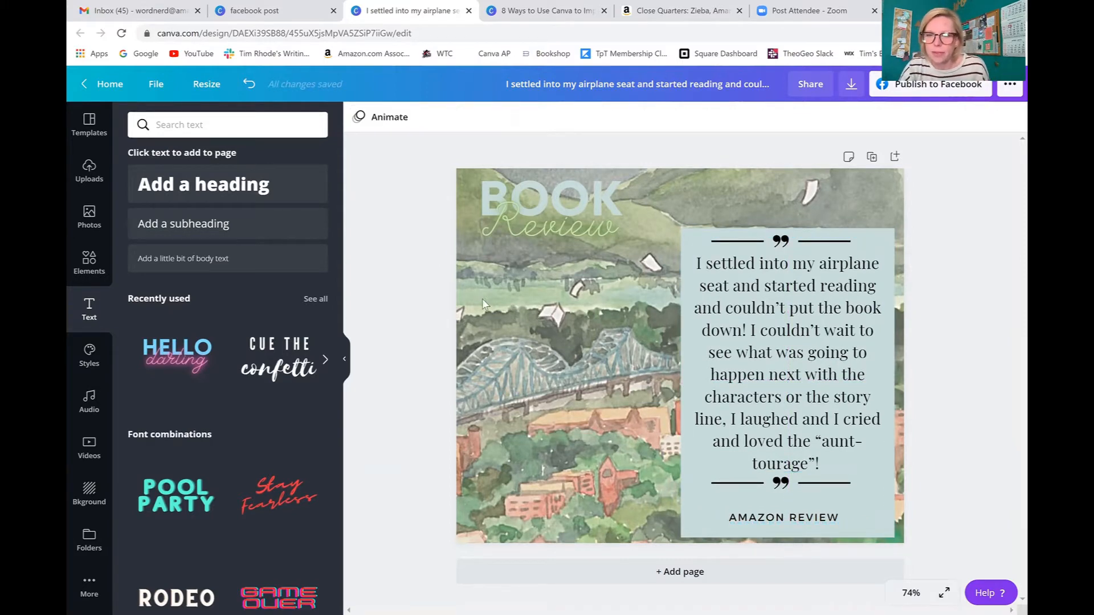
drag(756, 325, 753, 328)
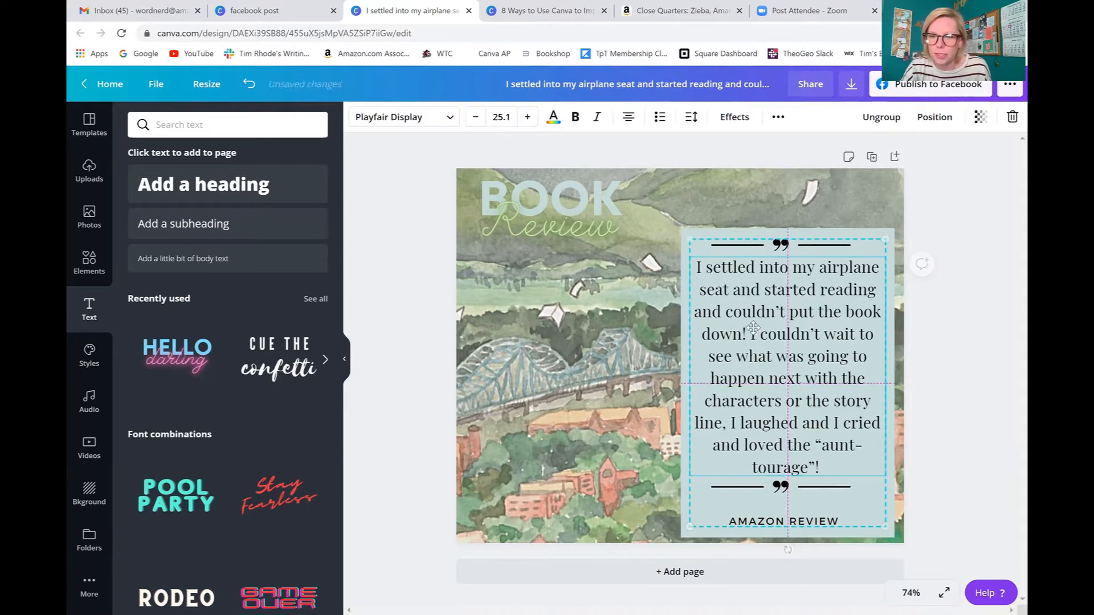
click(951, 317)
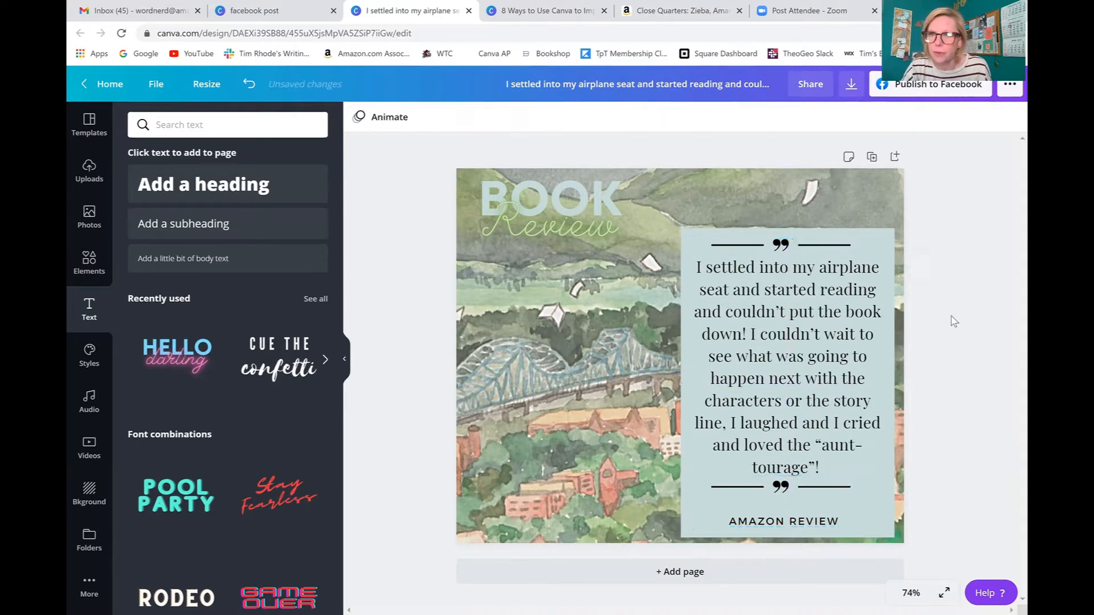
- Download the finished Facebook post as a PNG at size 1
click(851, 84)
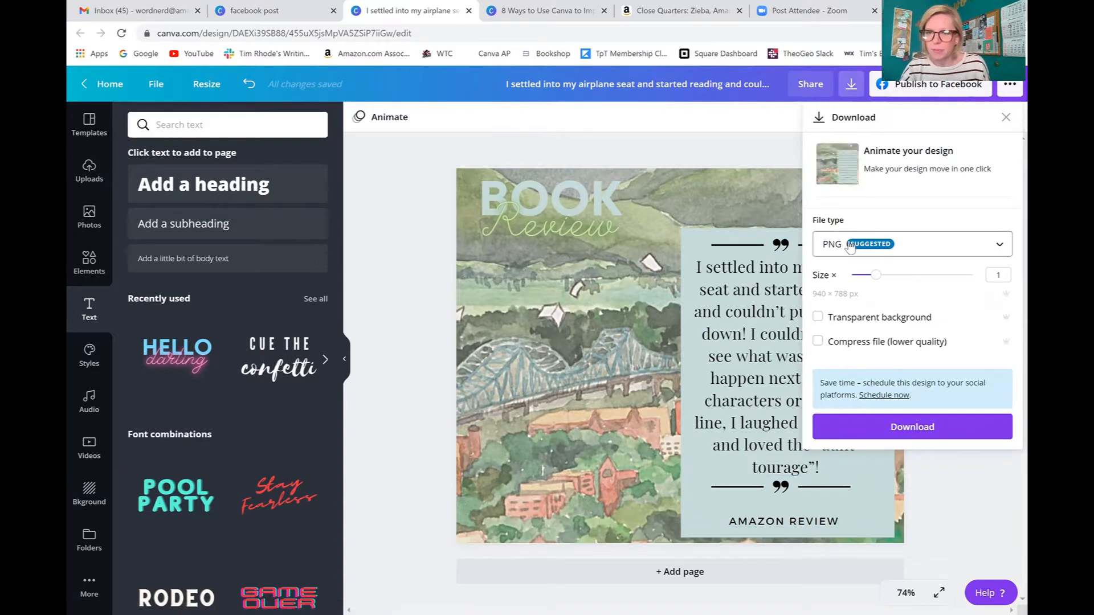
click(893, 428)
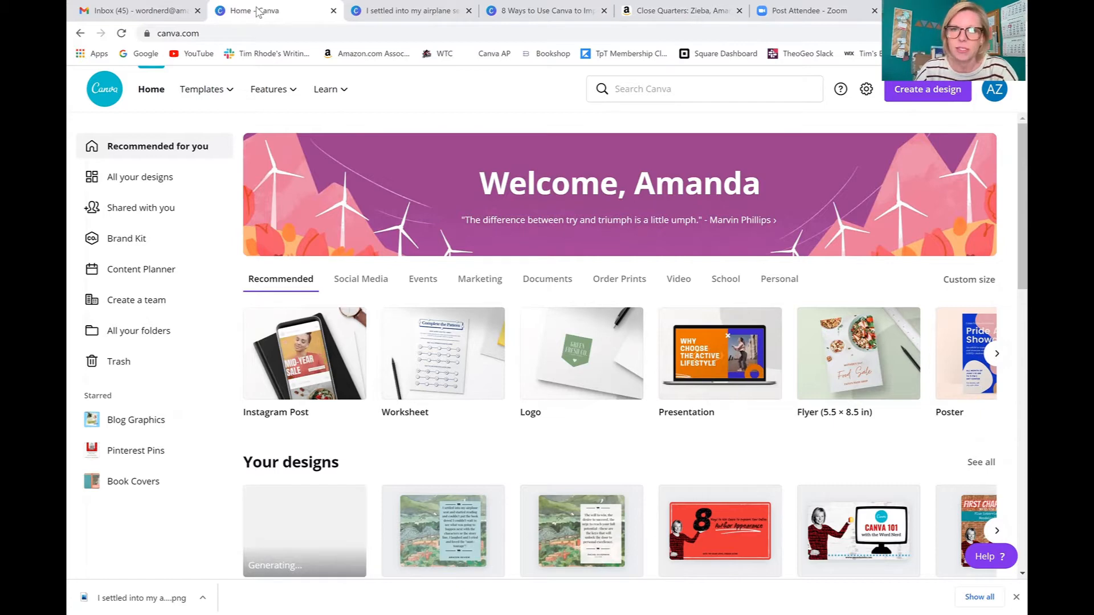
- Search Canva's templates for "flyer" and open the pink-flower "Three-Day Mega Spring Sale" flyer
click(629, 89)
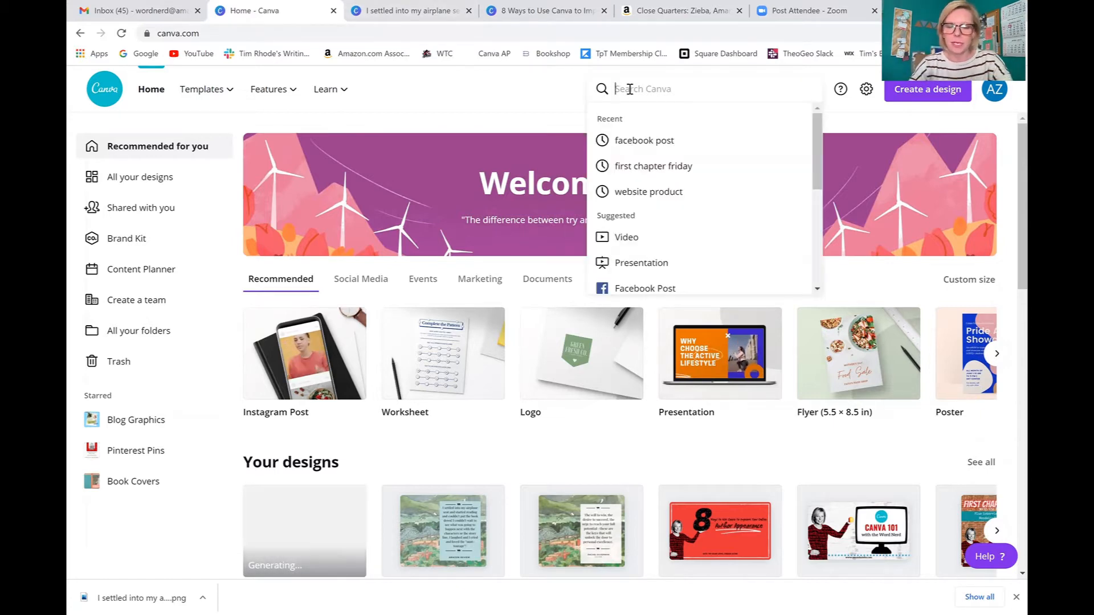
text(flyer)
key(Return)
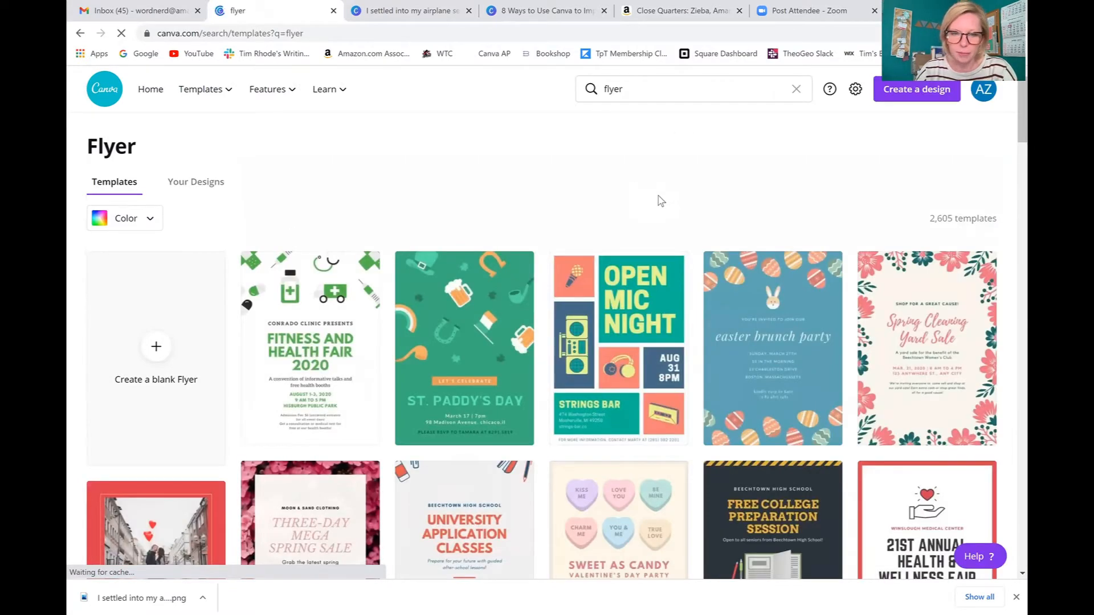
scroll(659, 199, down, 5)
scroll(659, 207, down, 1)
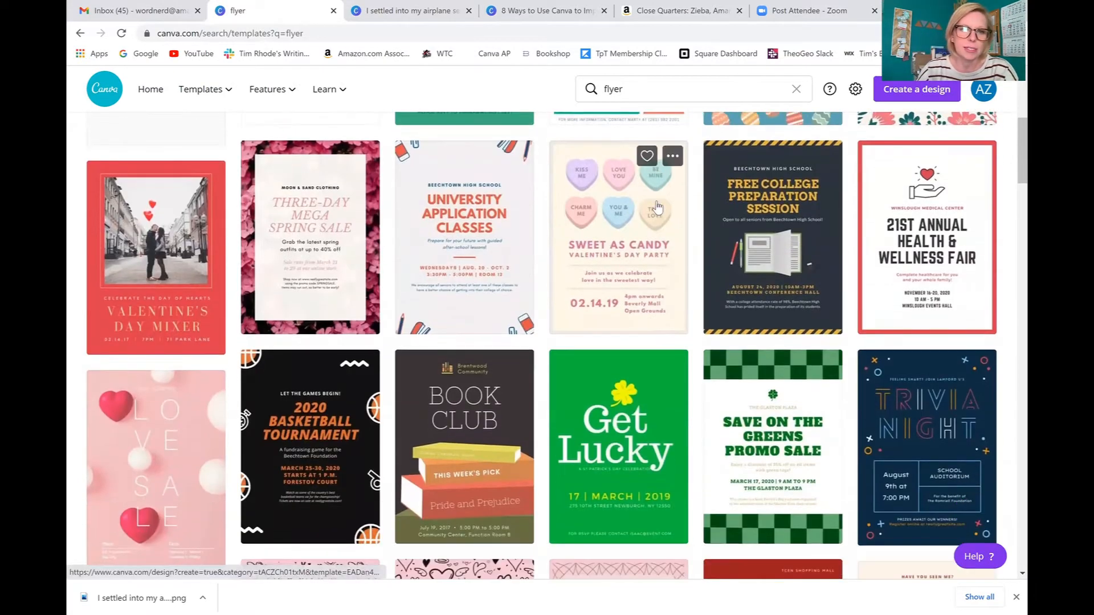
click(349, 224)
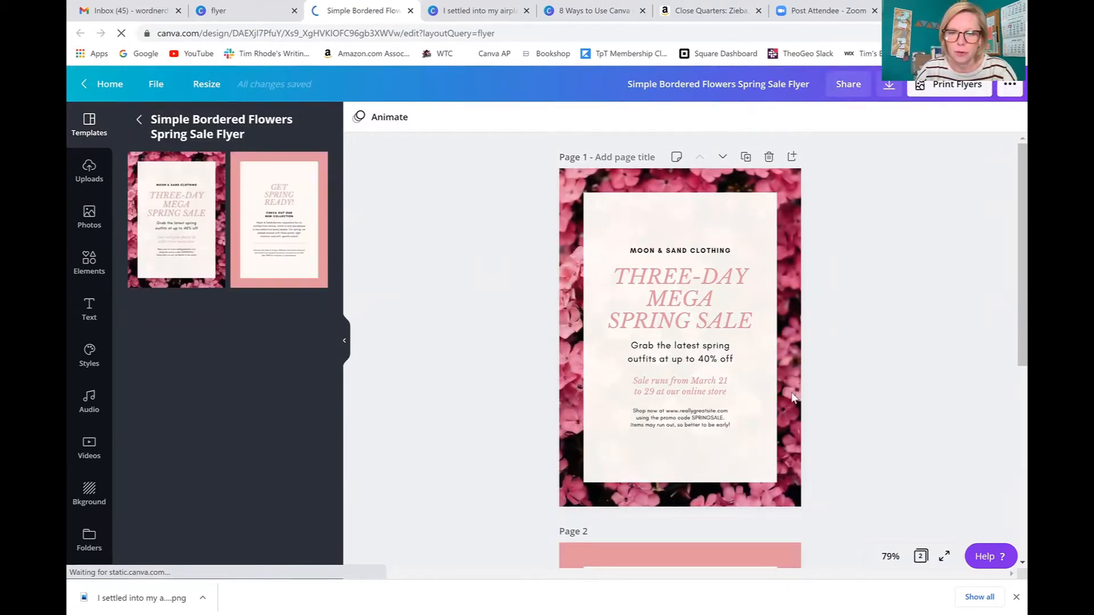
- Search the photos for "chocolate" and replace page 1's floral background with the photo of assorted chocolate bars
click(90, 219)
click(186, 125)
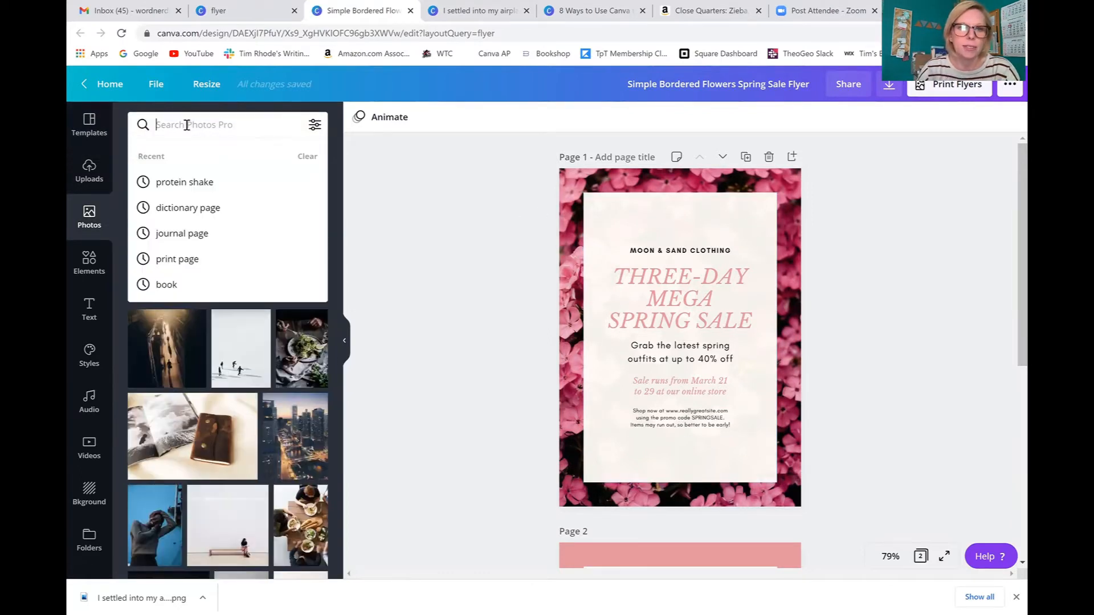
text(chocolate)
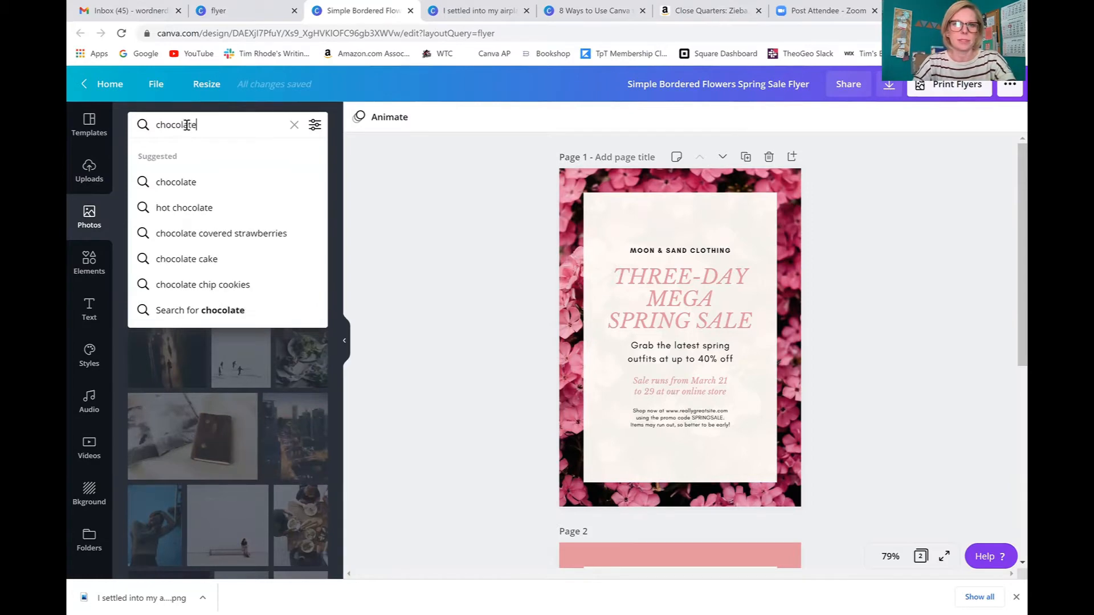
key(Return)
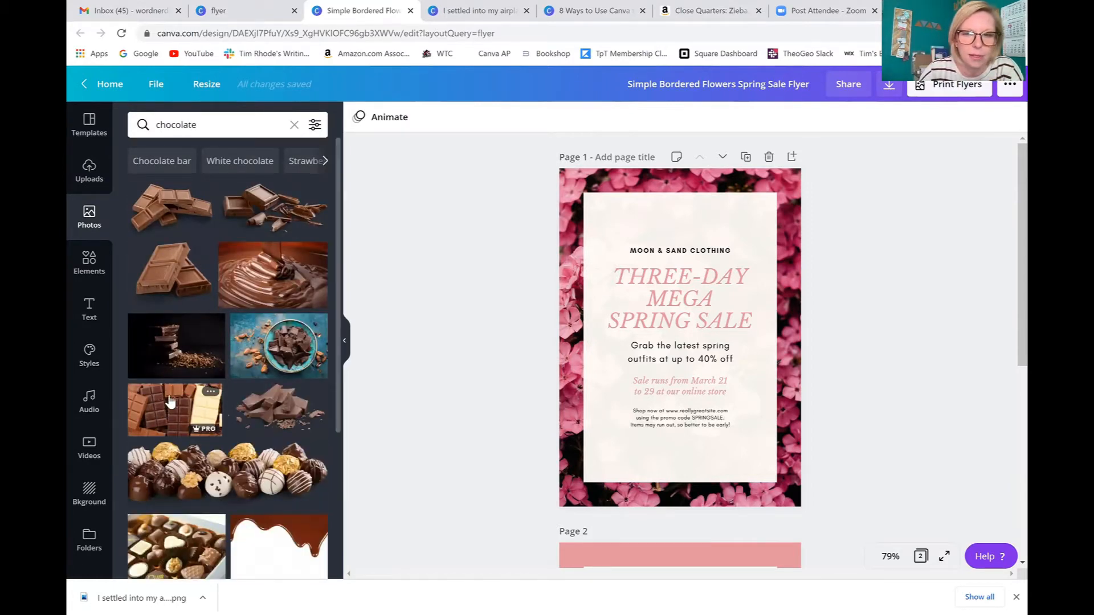
drag(468, 318, 570, 303)
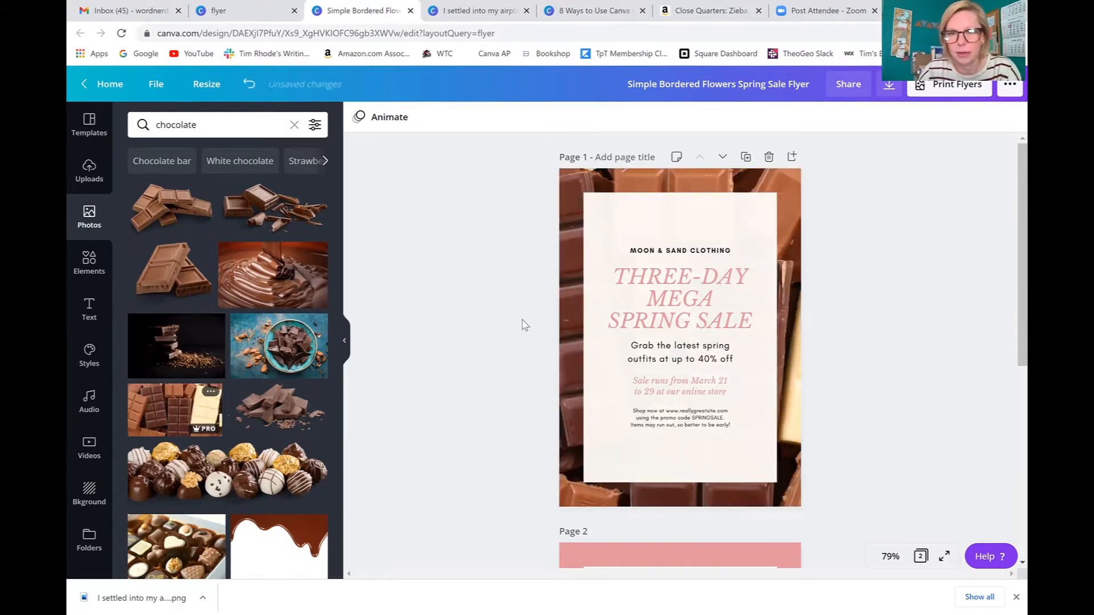
- Try the chocolates-and-spices photo as page 1's background, and replace it with the photo of densely packed milk chocolate pralines
scroll(239, 341, down, 2)
scroll(240, 341, down, 3)
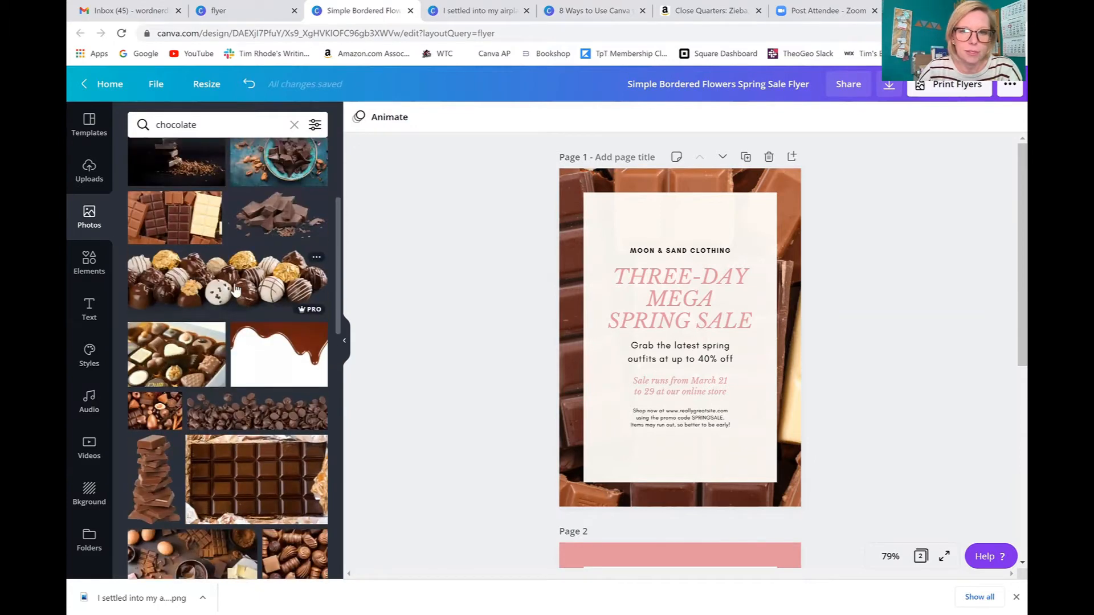
drag(574, 277, 238, 357)
scroll(238, 357, down, 2)
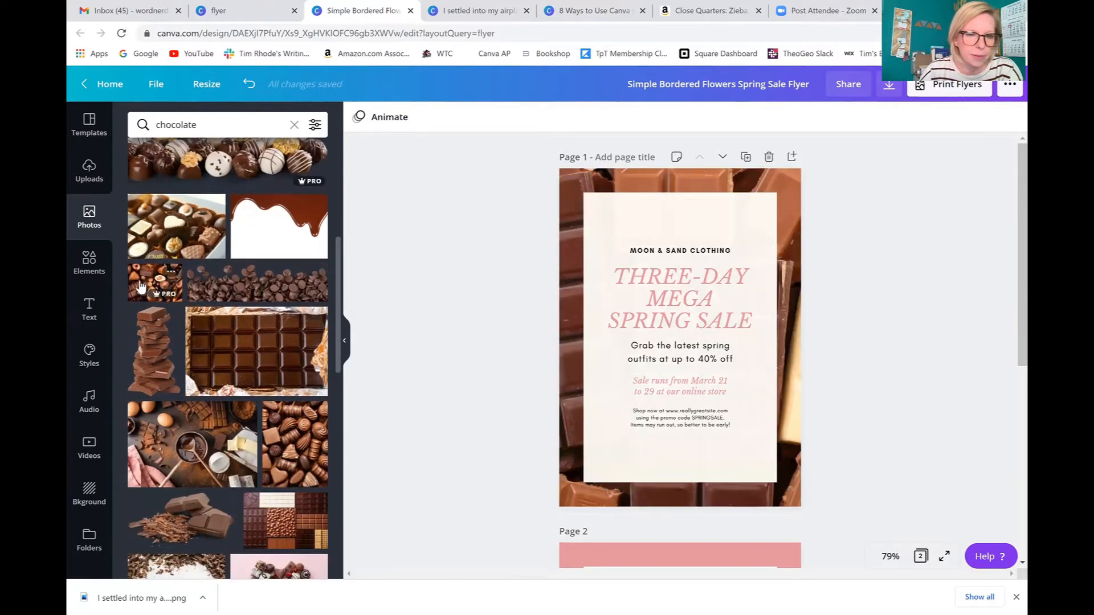
drag(160, 285, 564, 251)
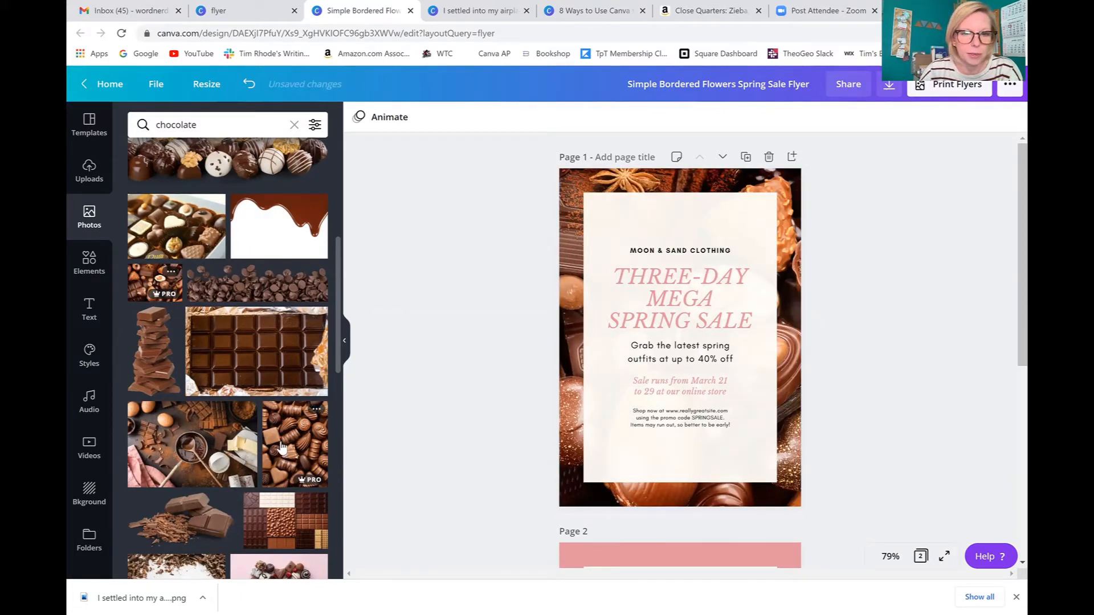
drag(565, 331, 564, 336)
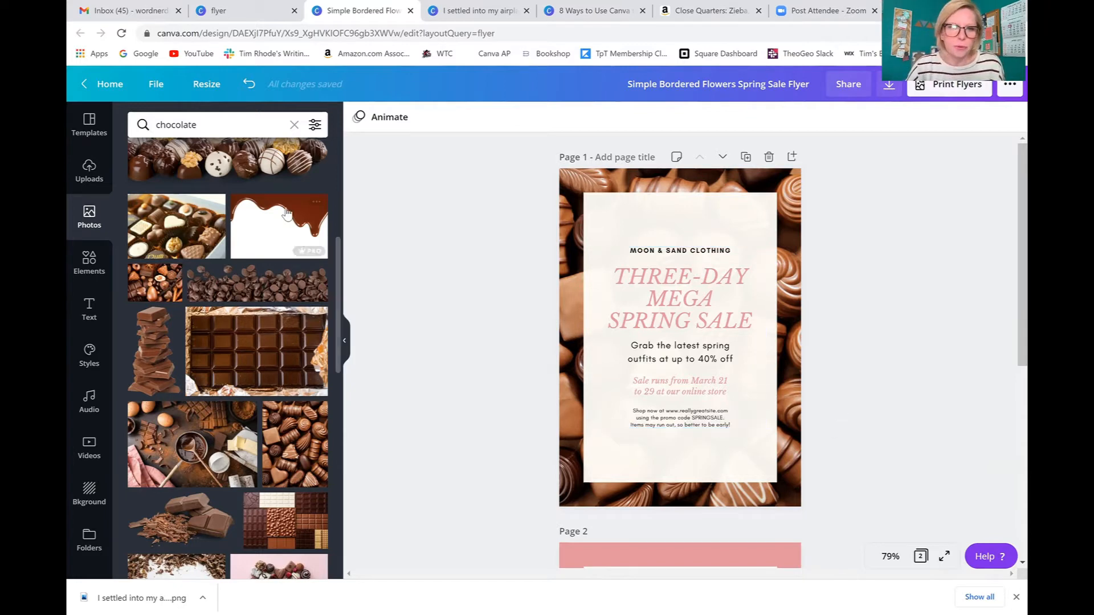
- Search the uploaded media for "read" and clear the search
click(88, 171)
text(read)
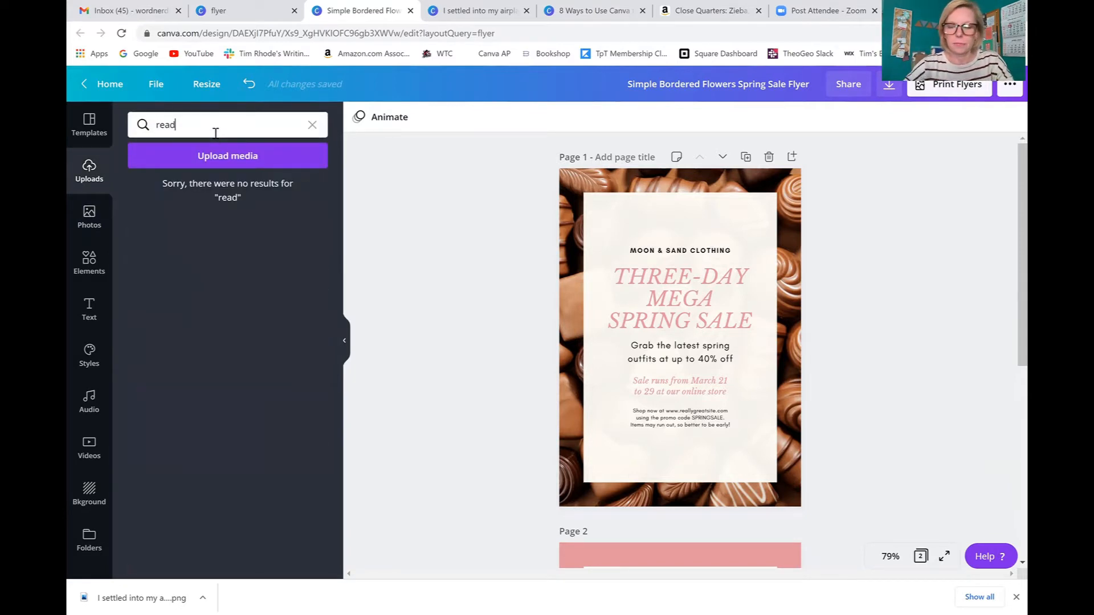
key(BackSpace)
key(BackSpace)
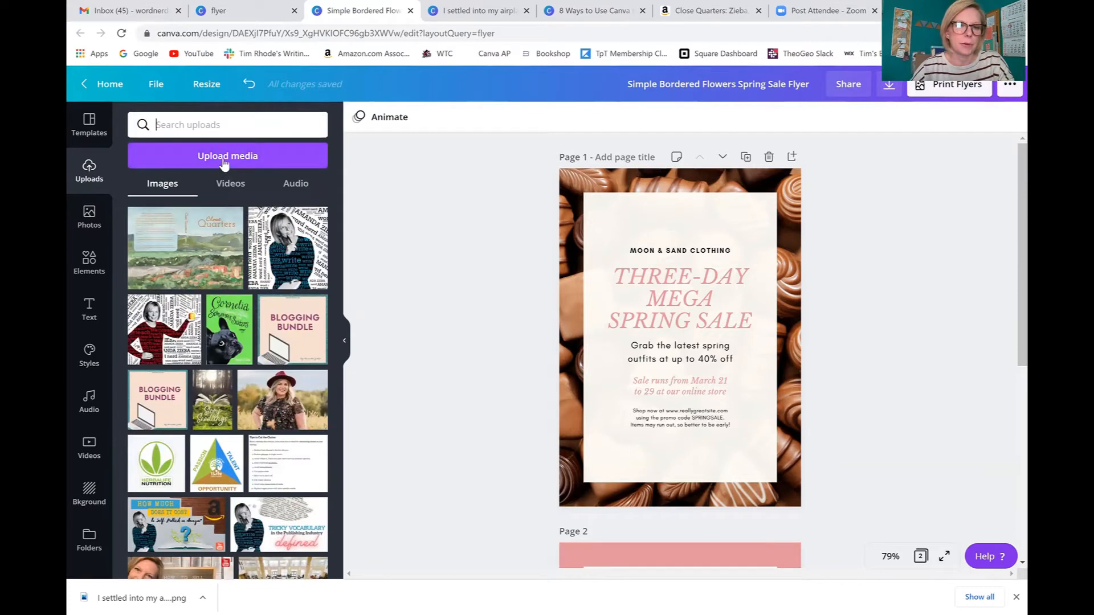
- Upload the picture of the woman reading an open book from the Brand Pictures folder and add it to page 1
click(224, 157)
click(149, 194)
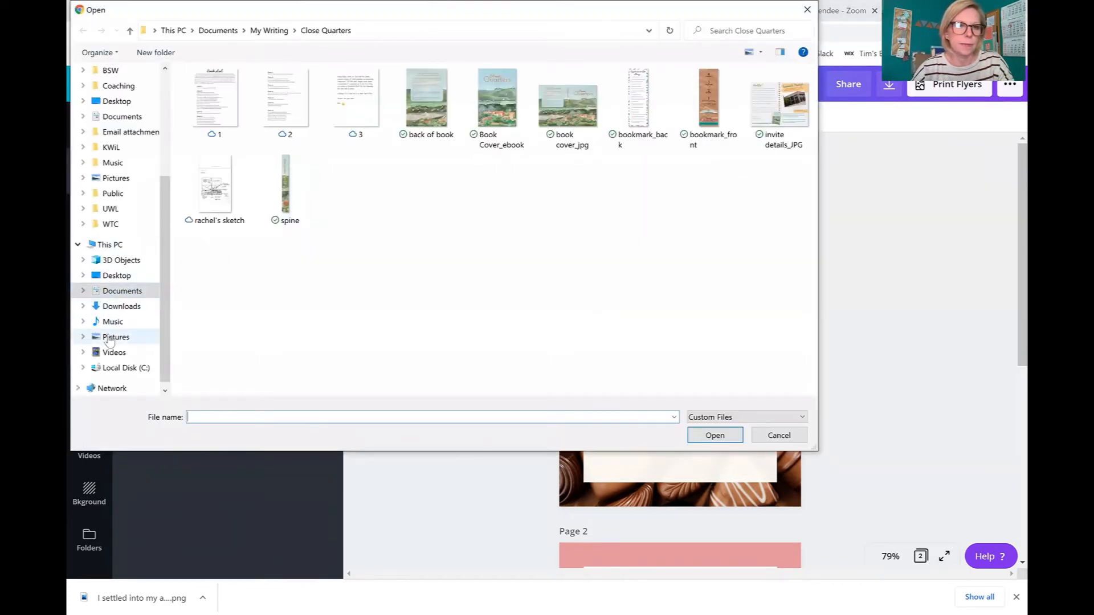
click(111, 339)
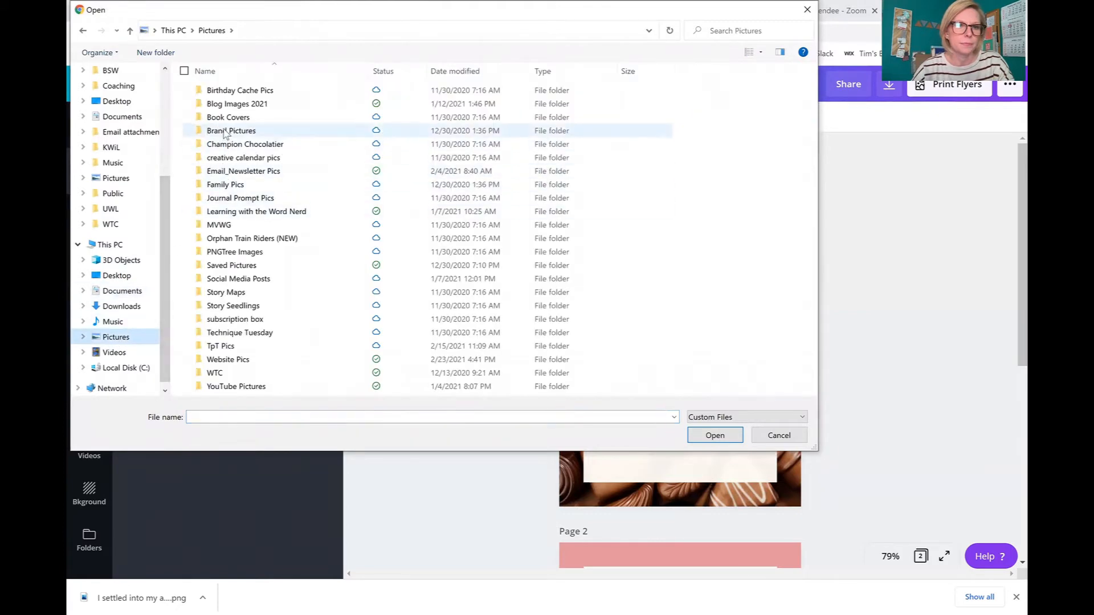
double_click(225, 132)
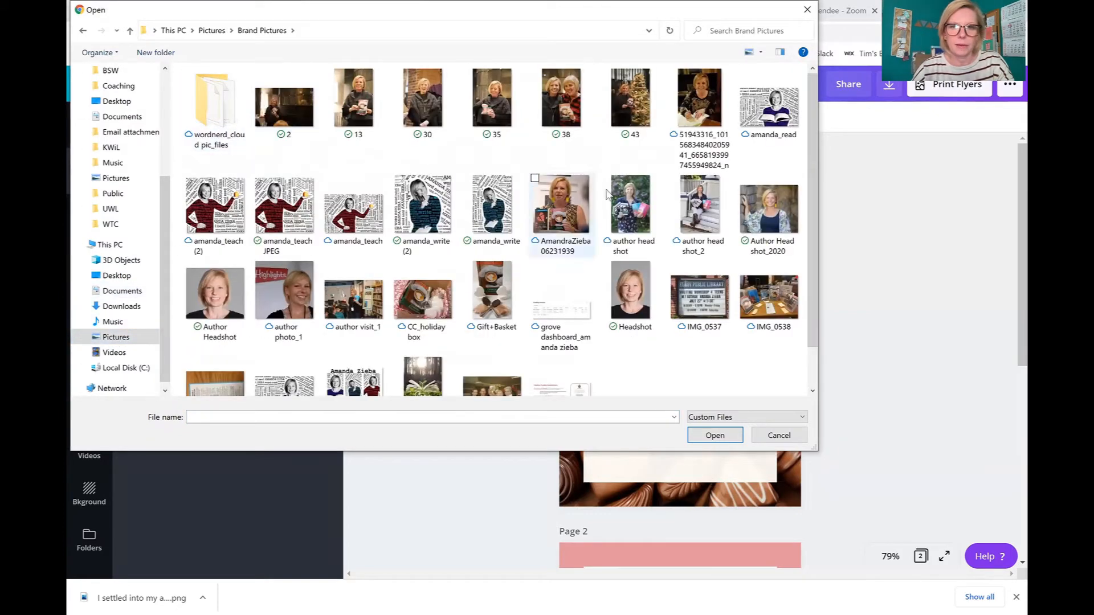
click(781, 121)
click(721, 439)
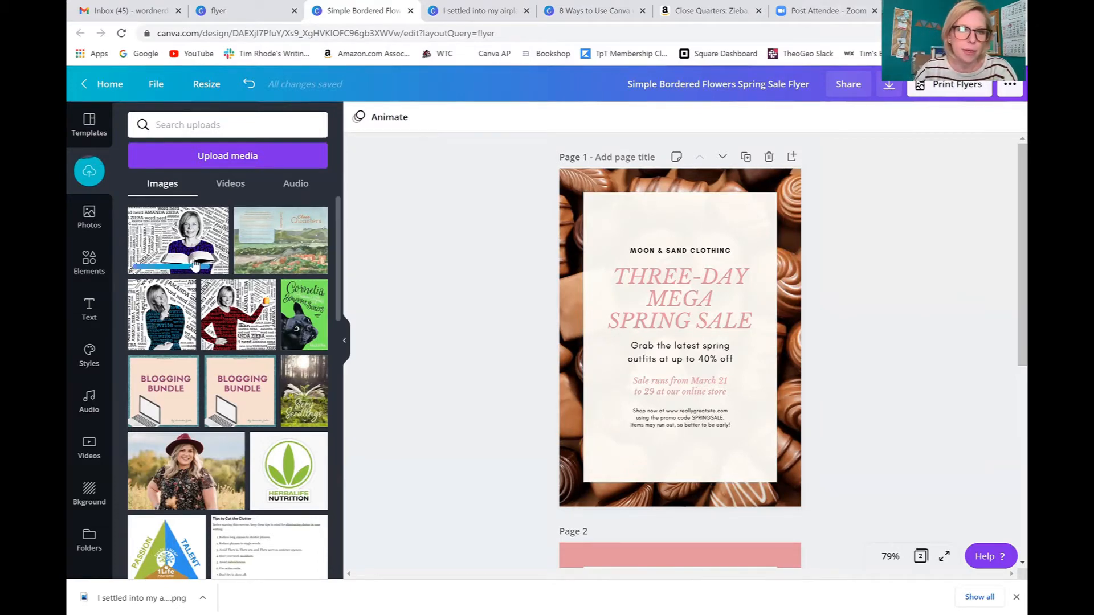
click(180, 244)
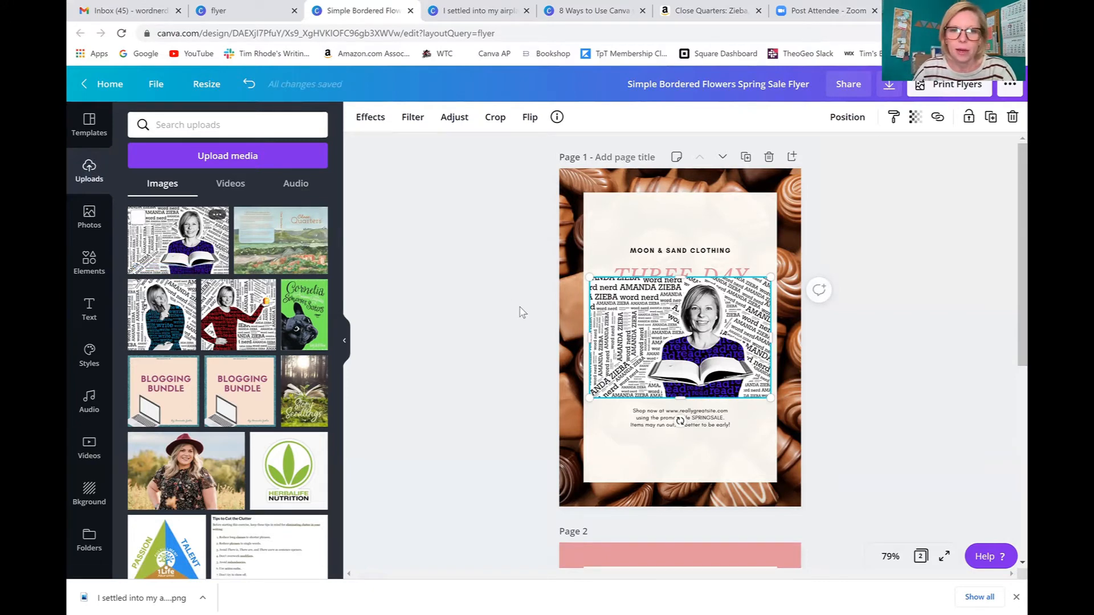
- Remove the background from the reading woman's picture and move the cutout to the flyer's lower-right corner
click(371, 117)
click(206, 169)
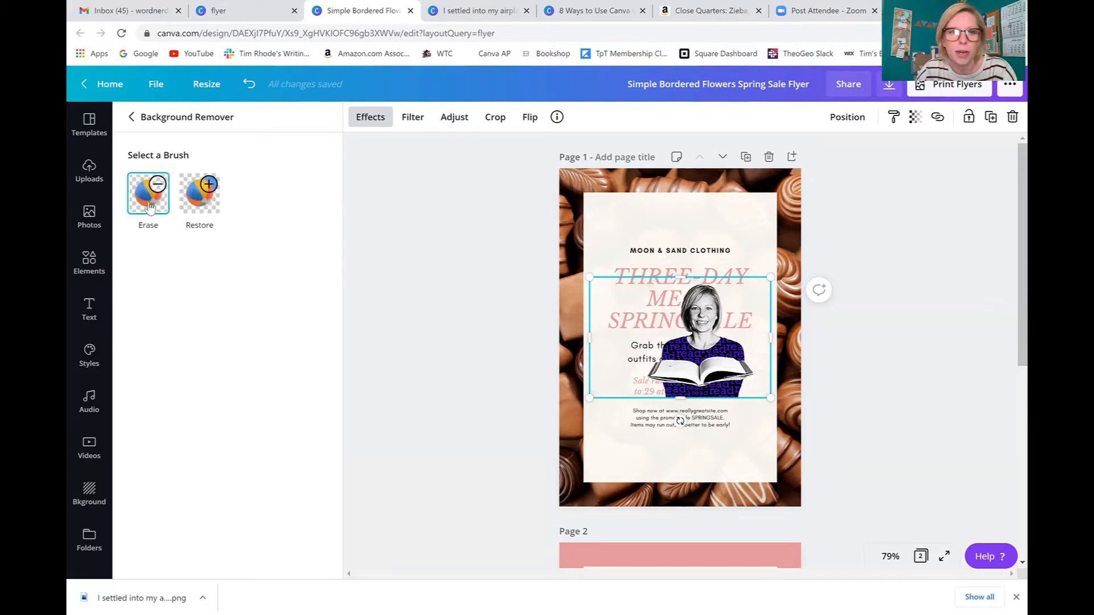
click(595, 281)
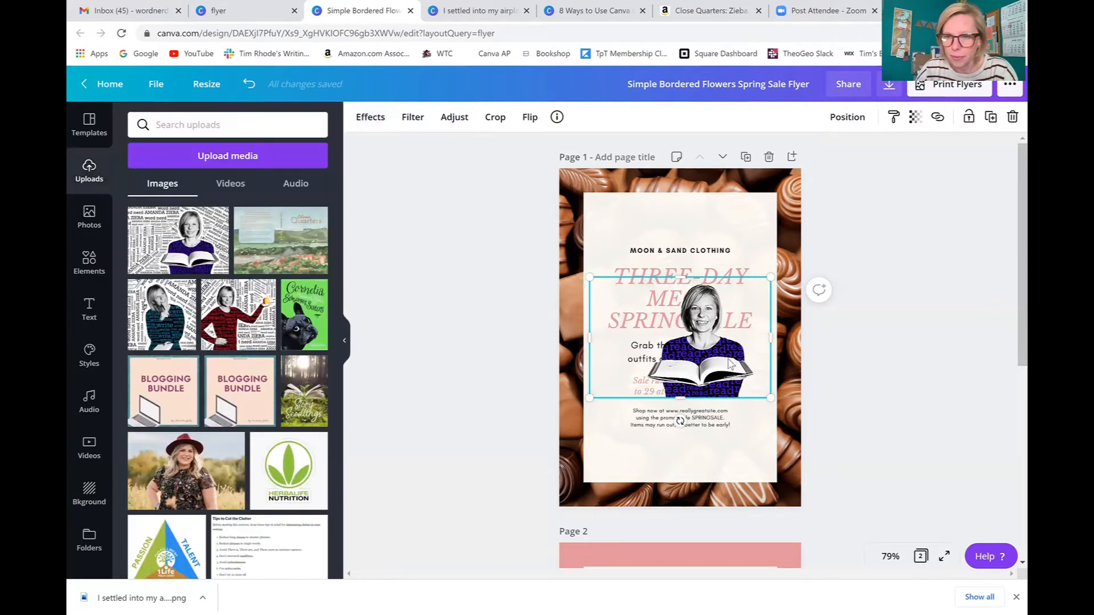
drag(728, 360, 763, 458)
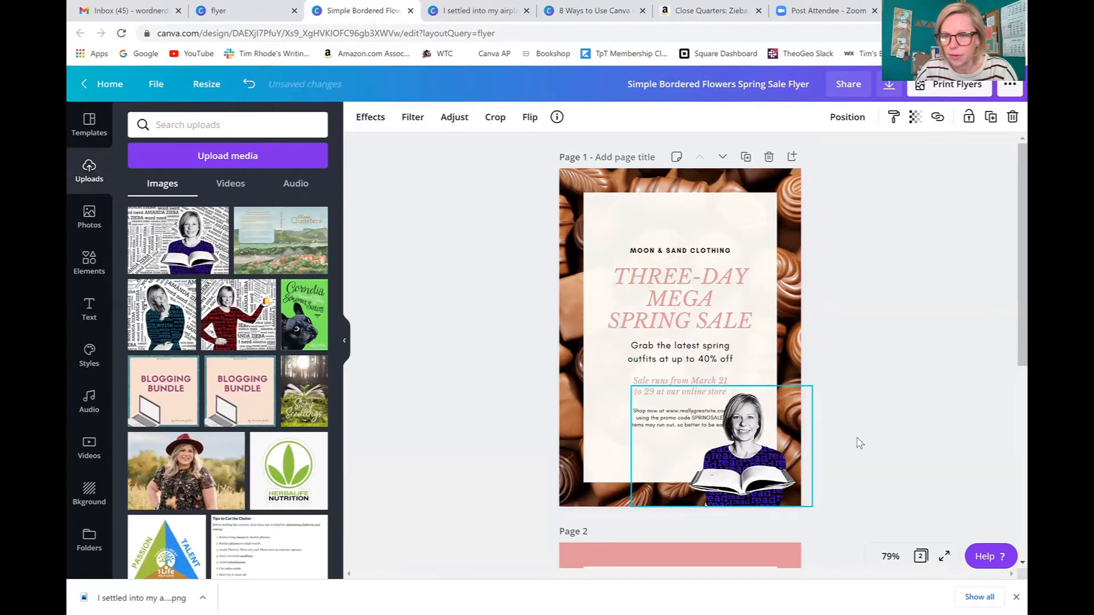
- Move the grouped text block up to the top of the cream panel and ungroup it
click(673, 253)
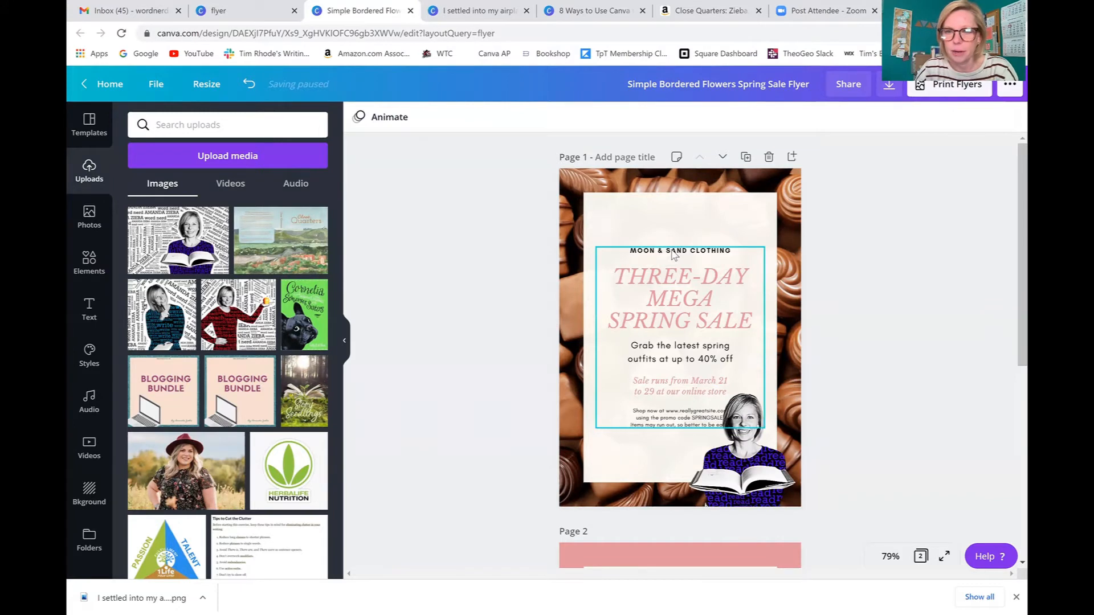
click(673, 253)
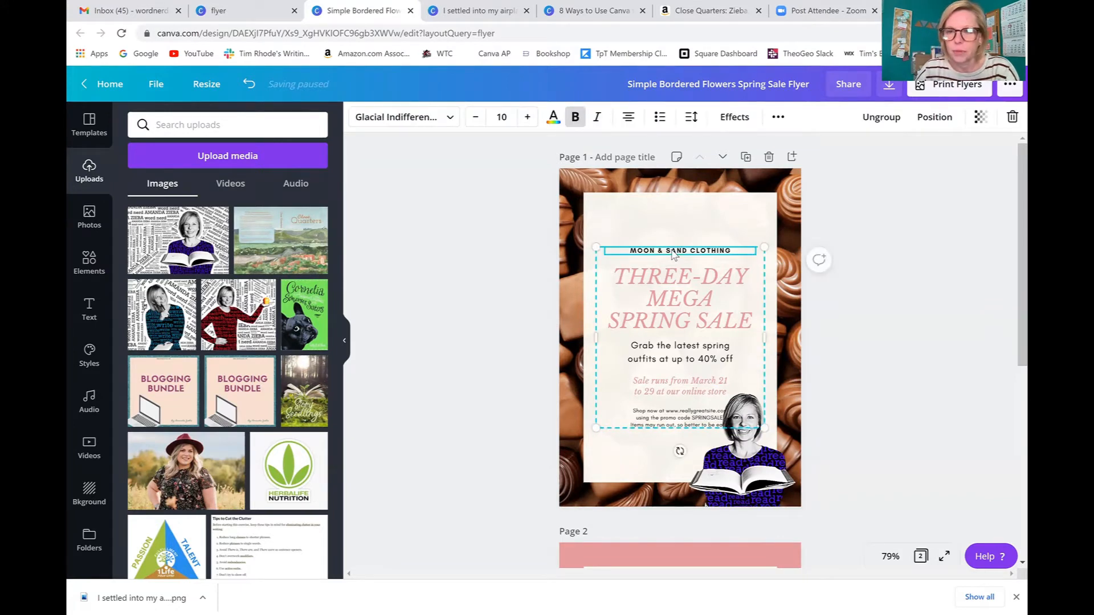
drag(674, 288, 671, 254)
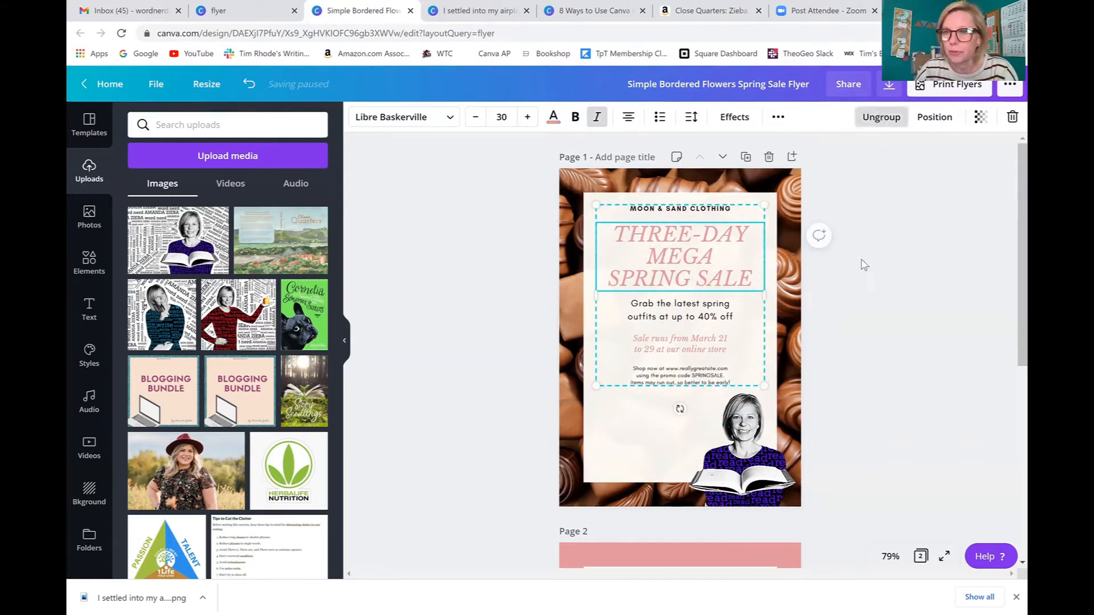
click(881, 116)
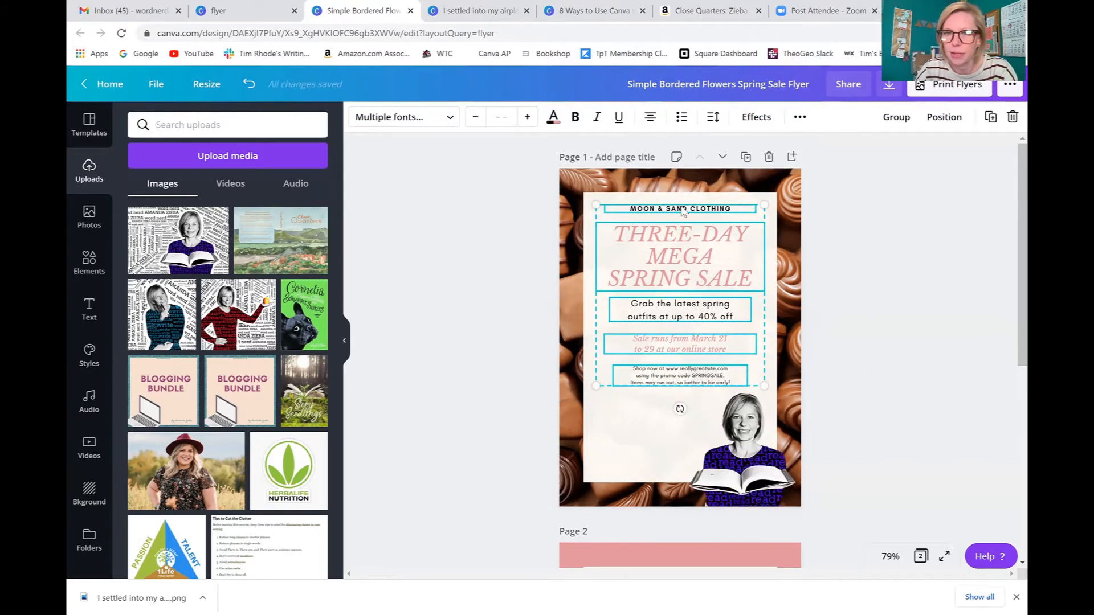
click(840, 281)
- Change the small top line to "CHAMPION CHOCOLATIER" and the large heading to "BOOK CLUB", placing the heading directly beneath that line
double_click(676, 211)
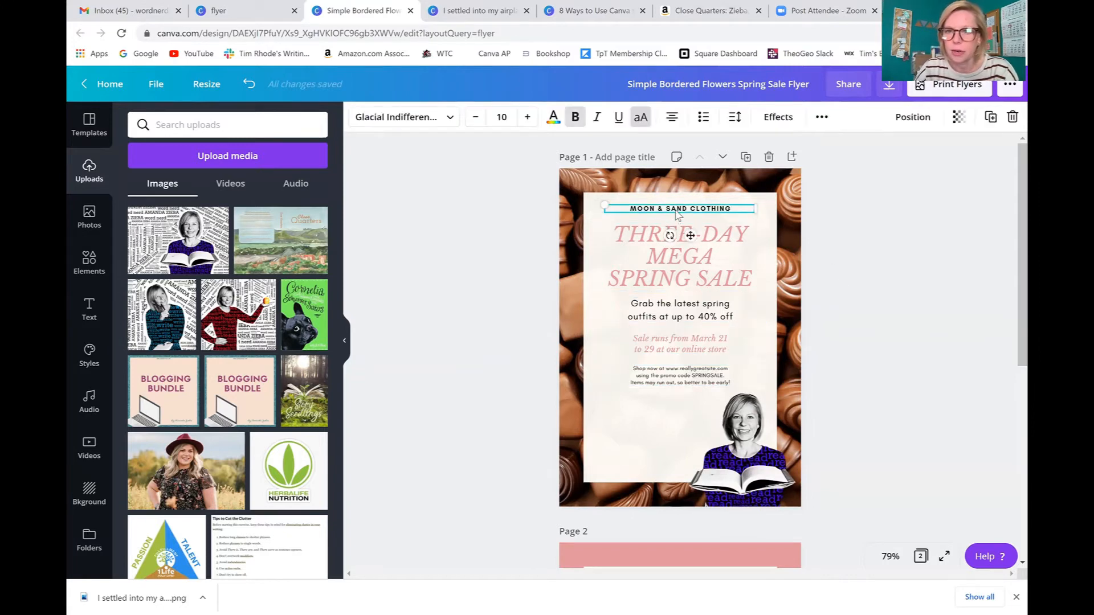
text(CHAMPION CHOCOLATIER)
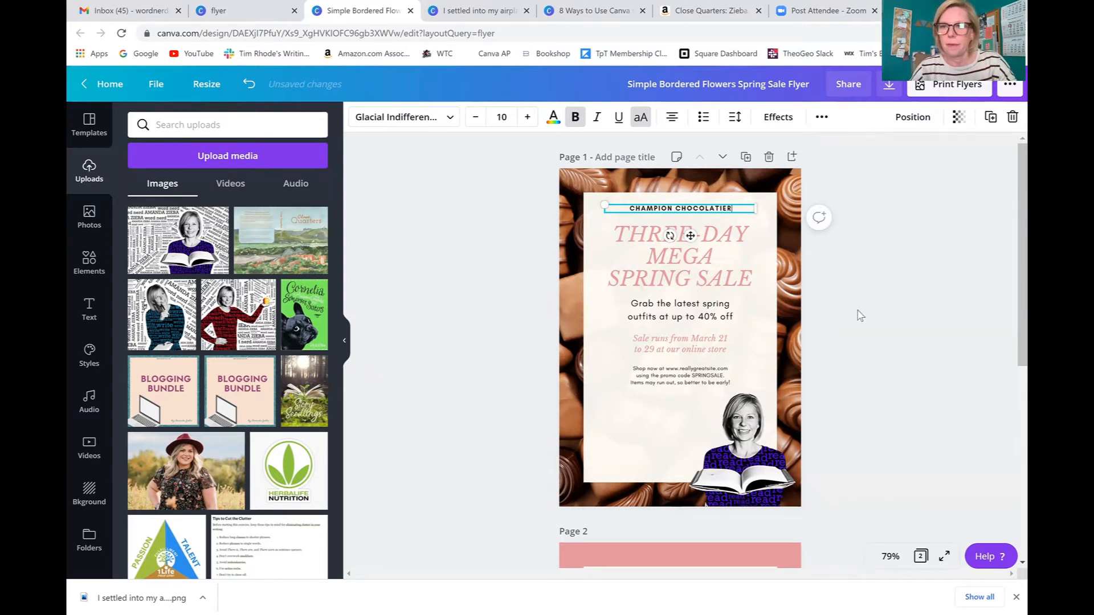
triple_click(715, 261)
text(BOOK CLUB)
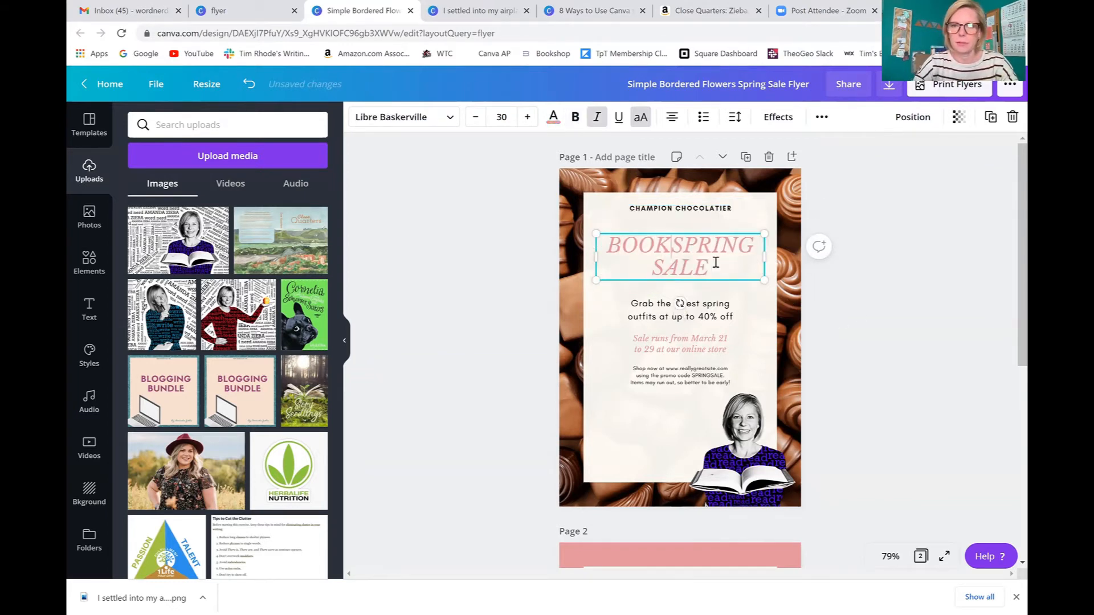
key(shift+ctrl+End)
key(BackSpace)
text(DI)
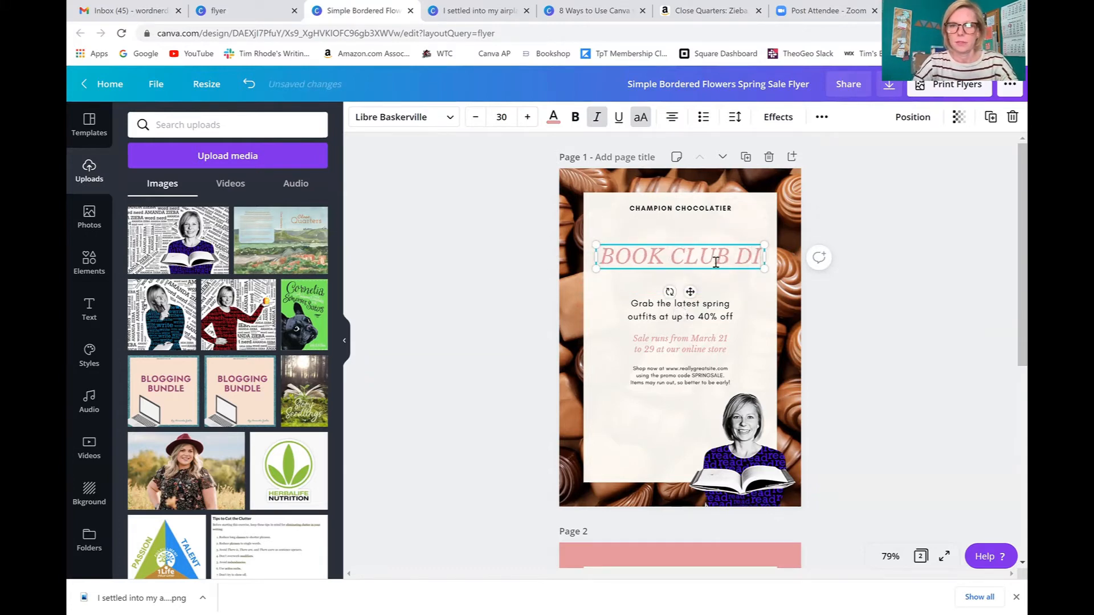
key(BackSpace)
key(BackSpace)
key(BackSpace)
click(856, 349)
drag(709, 258, 707, 222)
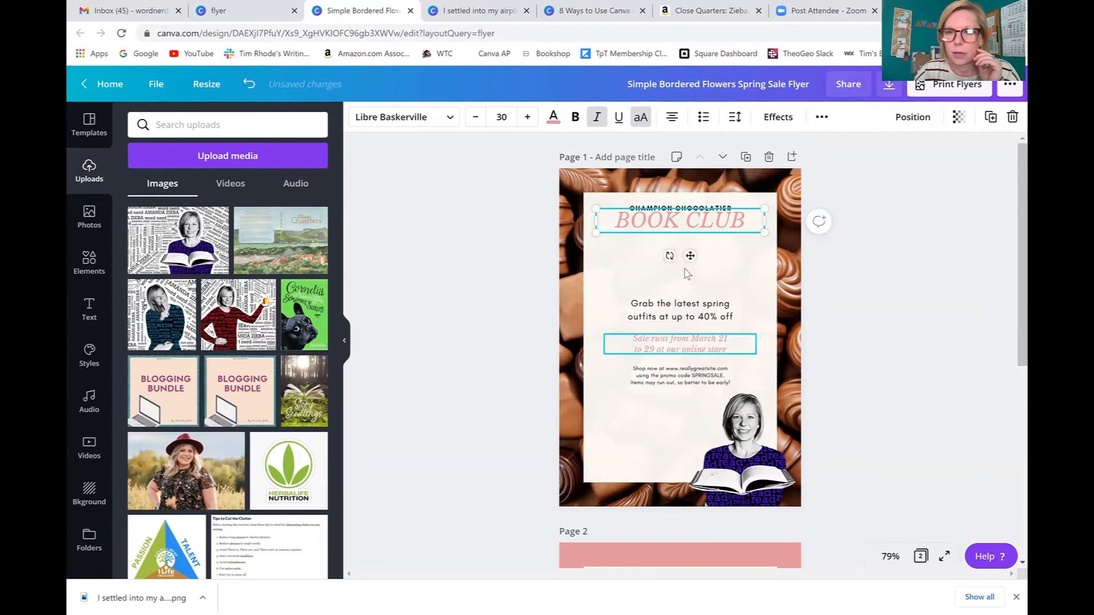
click(690, 210)
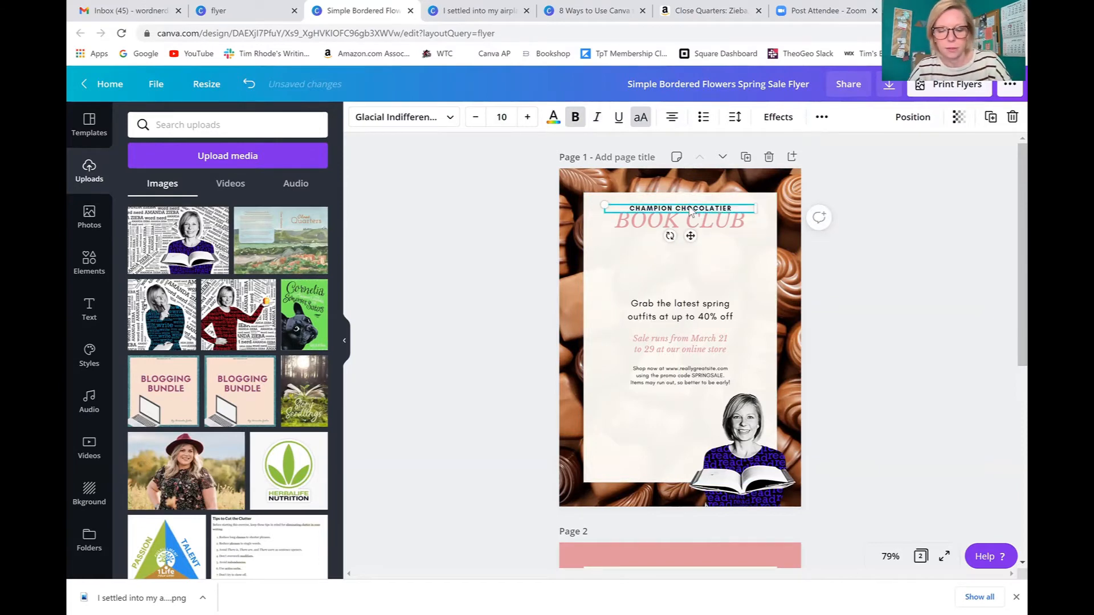
key(ctrl+v)
key(ctrl+c)
key(ctrl+z)
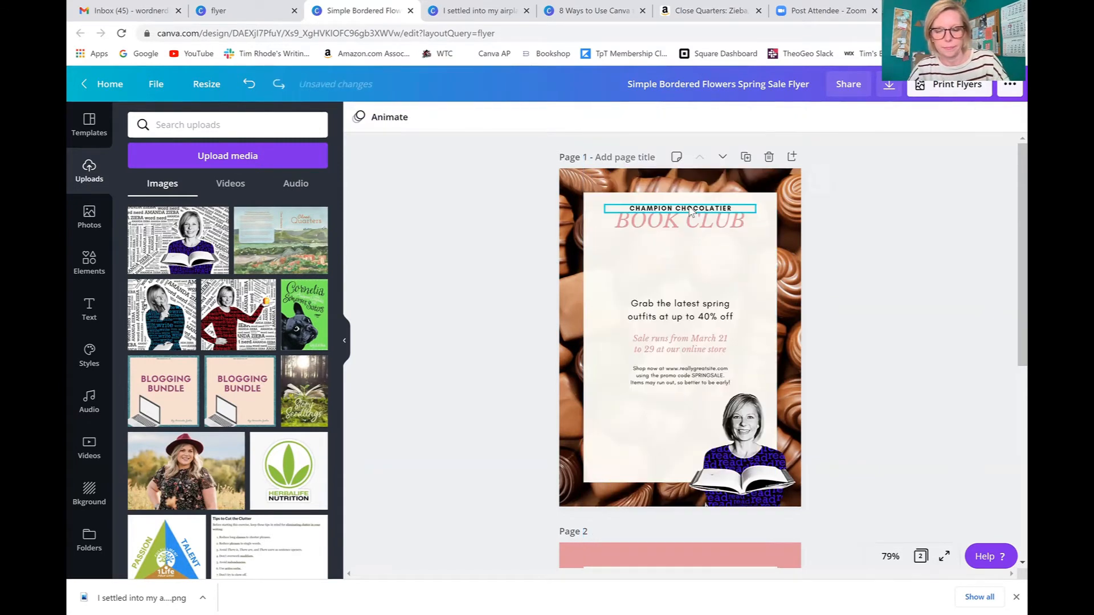
key(ctrl+v)
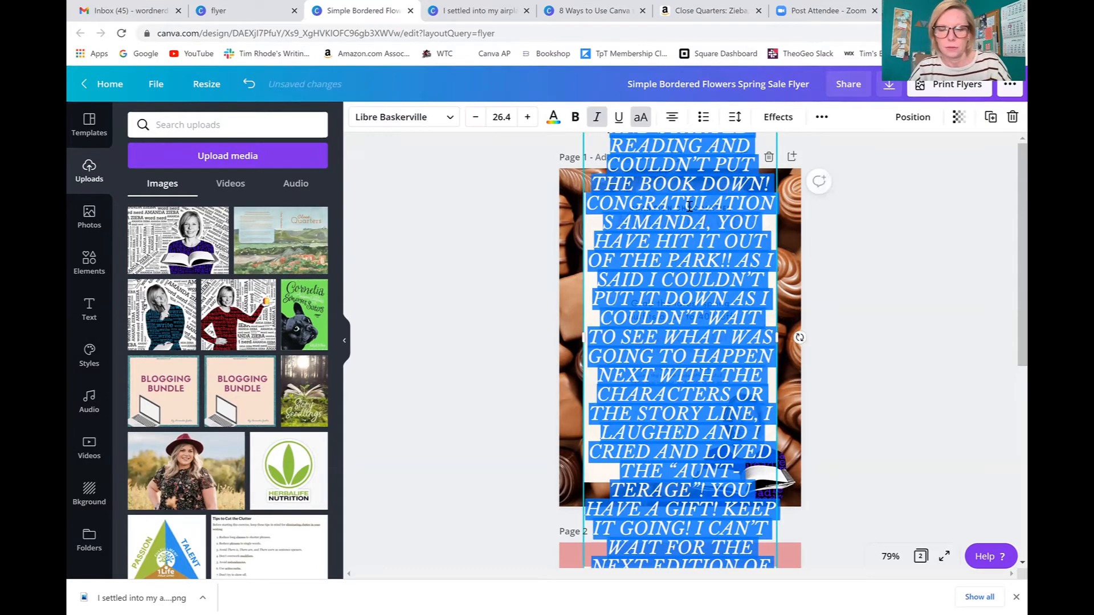
key(ctrl+z)
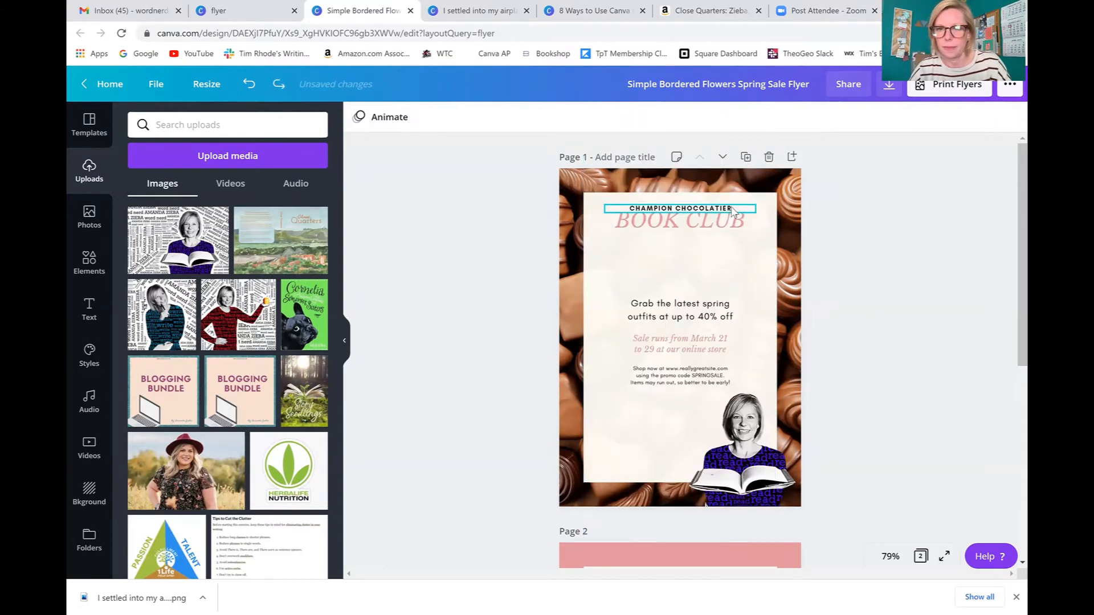
- Duplicate the CHAMPION CHOCOLATIER line, place the copy just below BOOK CLUB, and change its text to "DISCUSSION GUIDE"
click(733, 212)
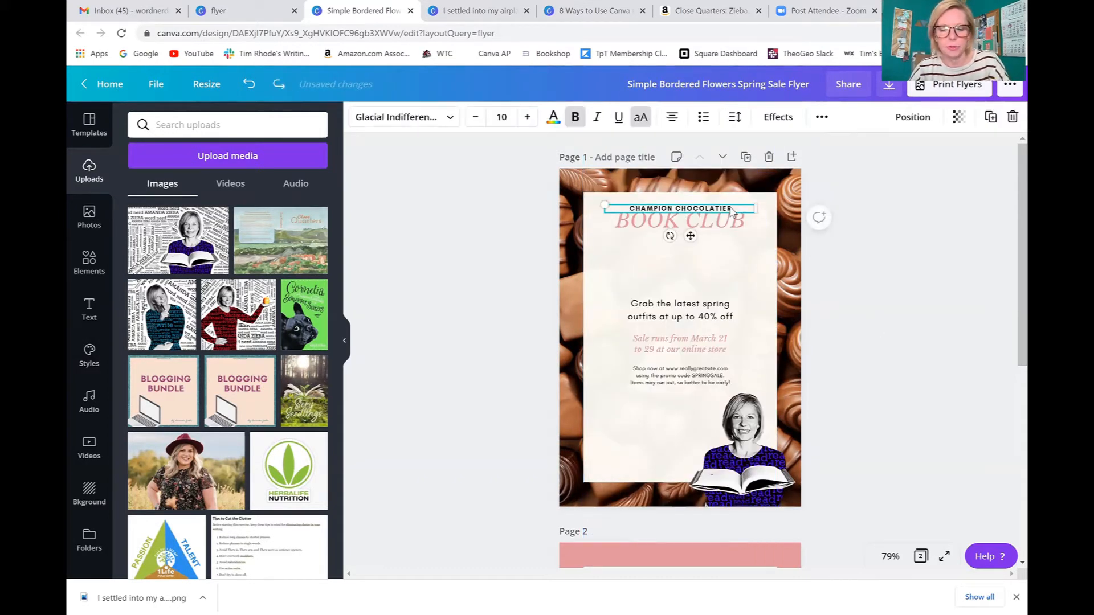
key(ctrl+v)
drag(699, 242, 690, 257)
triple_click(694, 233)
text(DISCUSSION GUIDE)
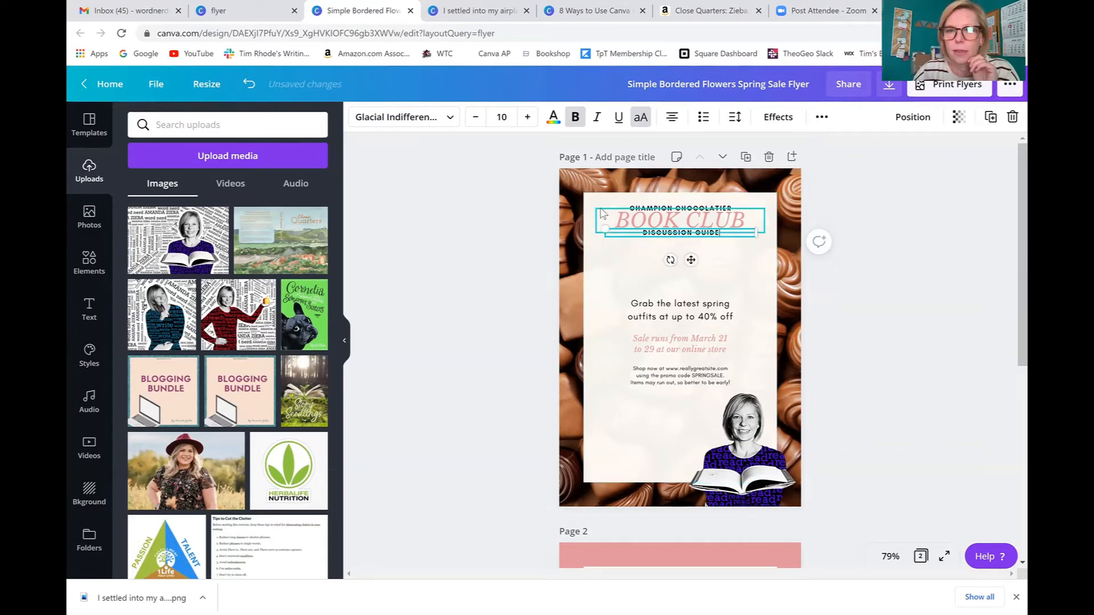
- Enlarge the DISCUSSION GUIDE line by six font-size increments and nudge CHAMPION CHOCOLATIER slightly upward, clear of BOOK CLUB
click(523, 120)
click(522, 121)
click(523, 121)
click(523, 121)
click(522, 121)
click(522, 121)
click(905, 365)
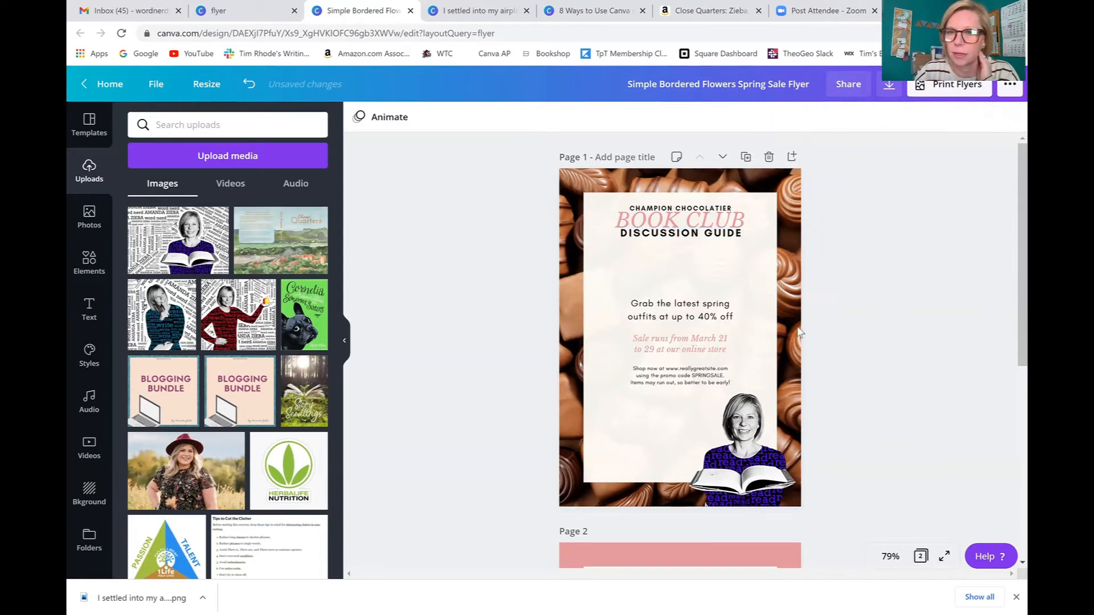
drag(705, 214, 708, 211)
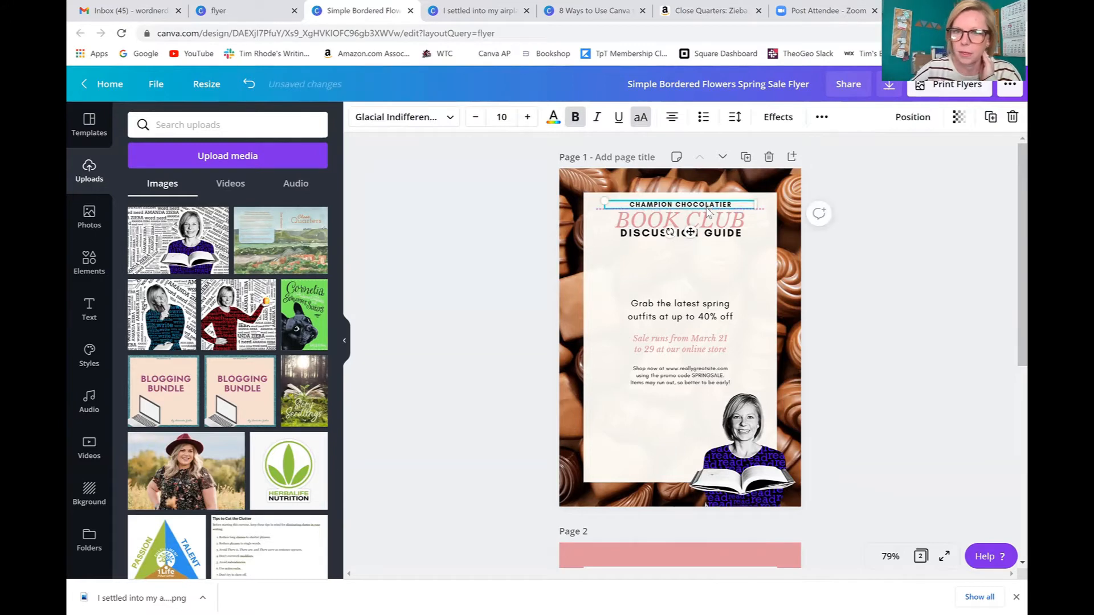
click(859, 383)
- Move the "Shop now" text to the cream panel's lower-left area and delete the "Sale runs from March 21" text
drag(673, 368, 648, 455)
click(671, 344)
key(Delete)
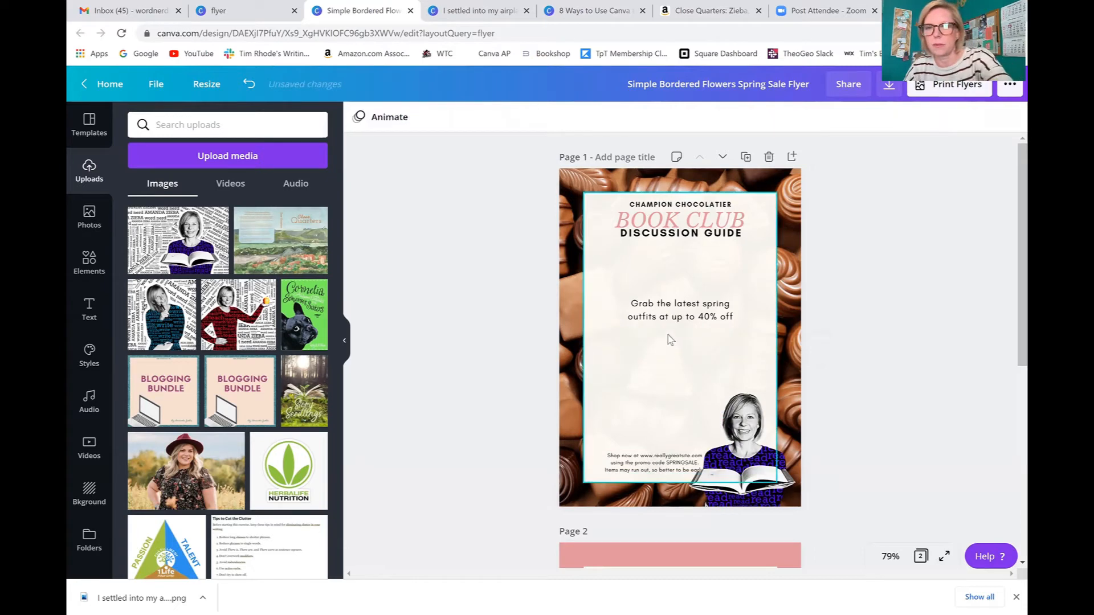
- Move the "Grab the latest spring outfits" box under DISCUSSION GUIDE, widened to about the panel's width, and replace its text with an empty numbered list 1–10
drag(668, 312, 647, 259)
drag(715, 263, 786, 254)
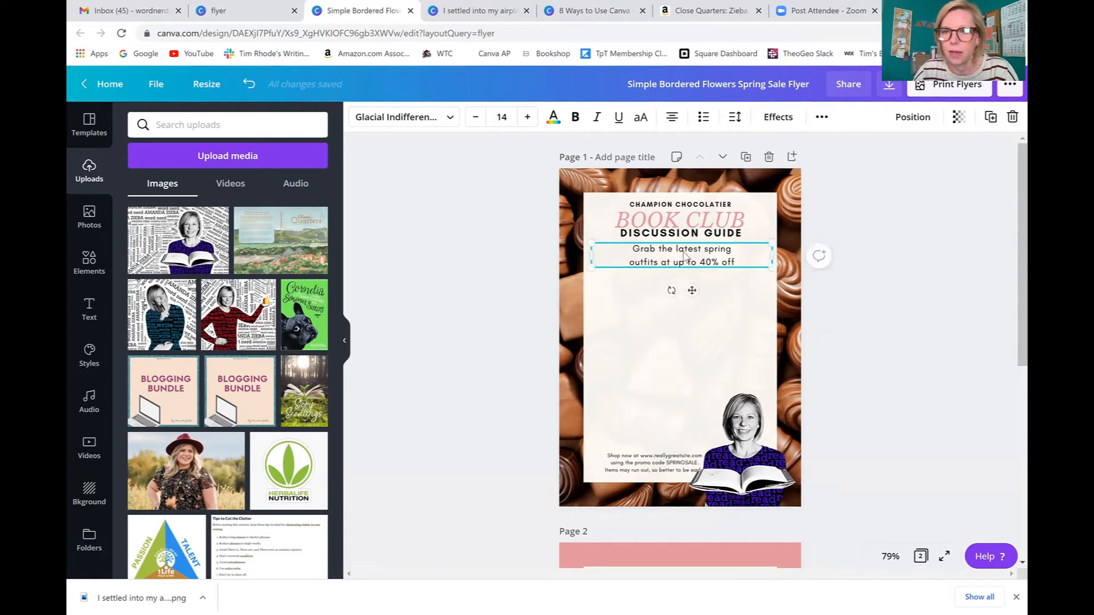
double_click(684, 251)
key(BackSpace)
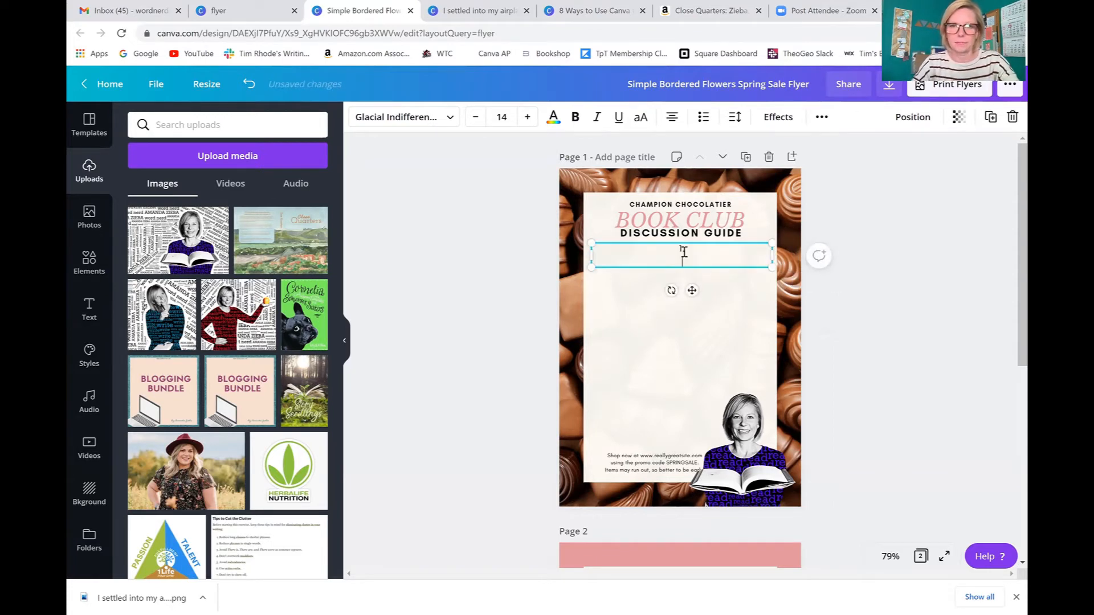
text(1.)
key(Return)
key(Return)
key(Return)
key(Return)
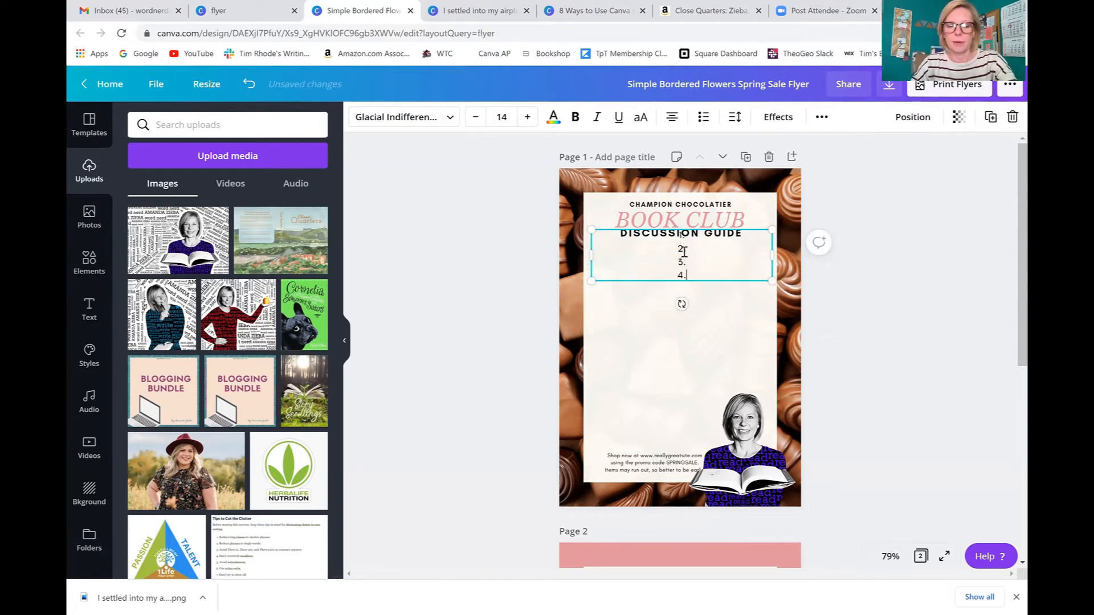
key(Return)
key(Return)
key(Return)
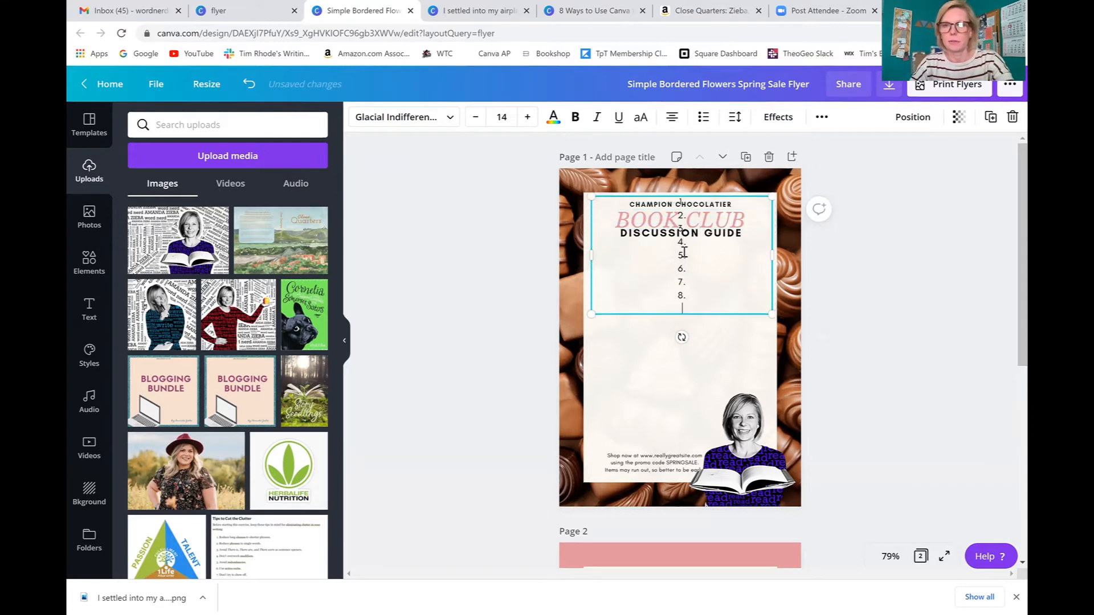
key(Return)
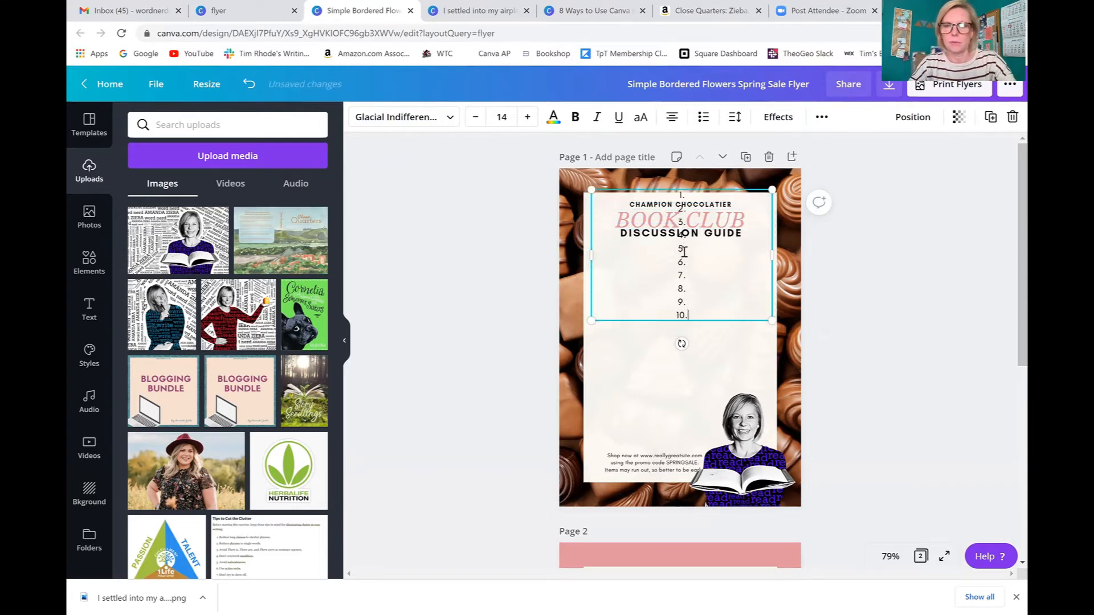
key(Return)
key(BackSpace)
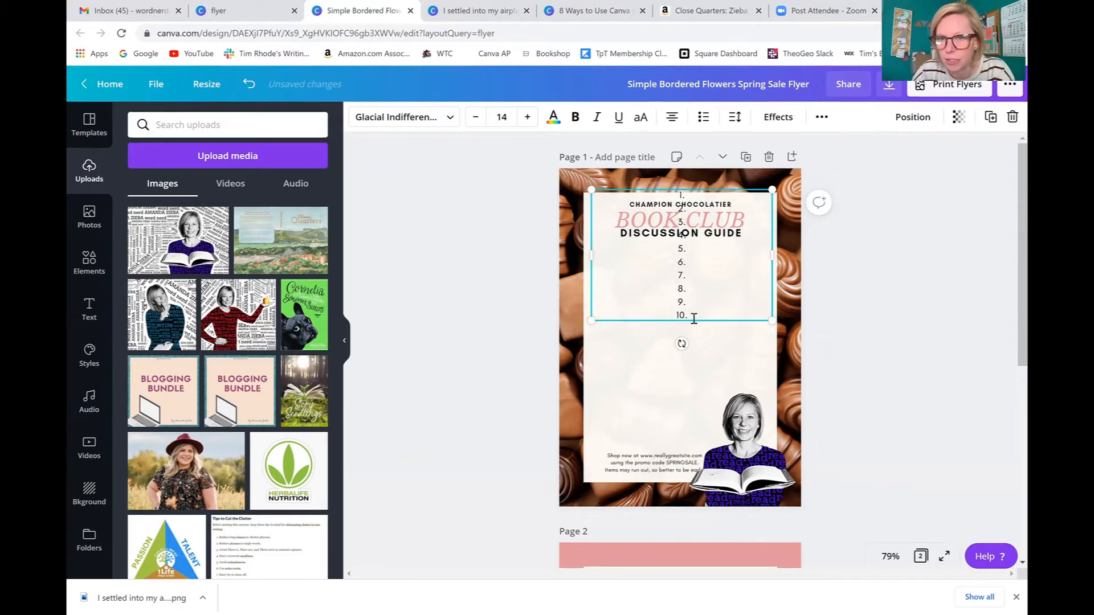
- Left-align all ten numbers of the empty numbered list
drag(692, 315, 677, 197)
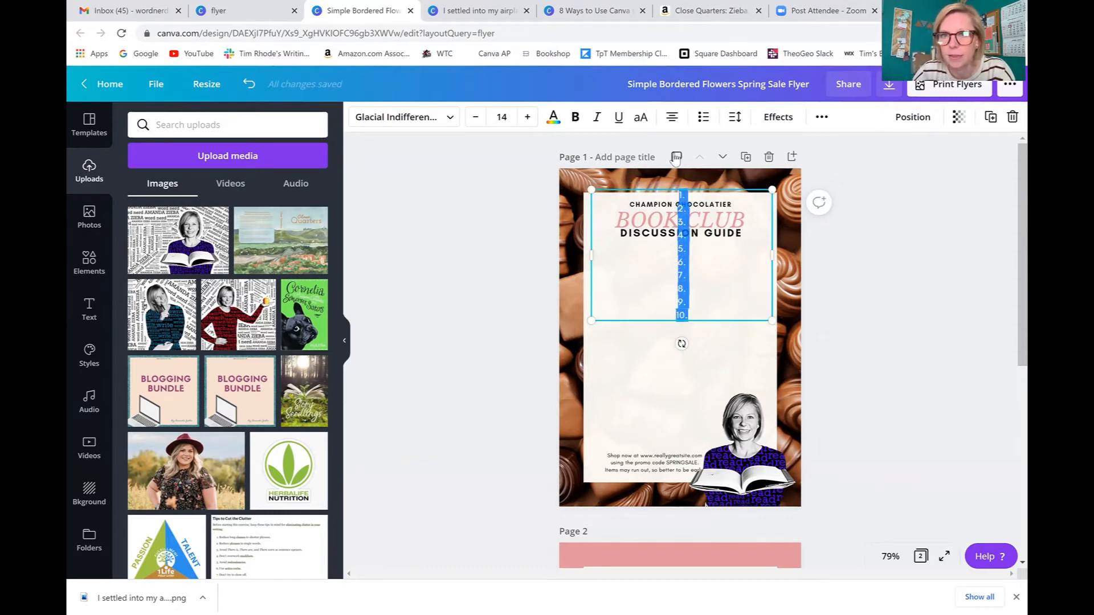
click(672, 119)
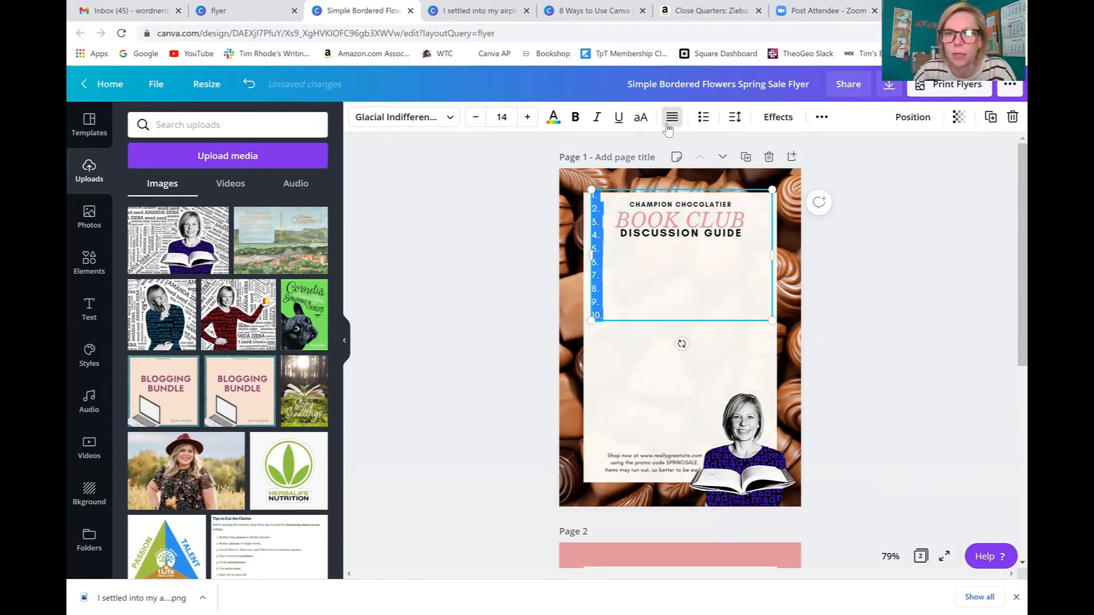
click(669, 127)
click(668, 126)
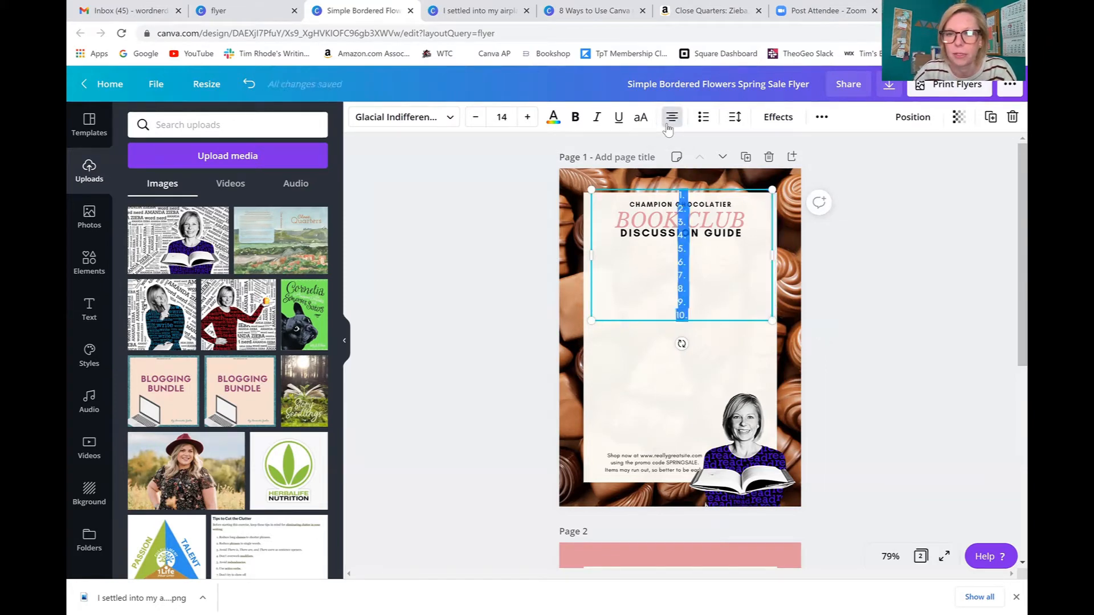
click(668, 126)
click(877, 414)
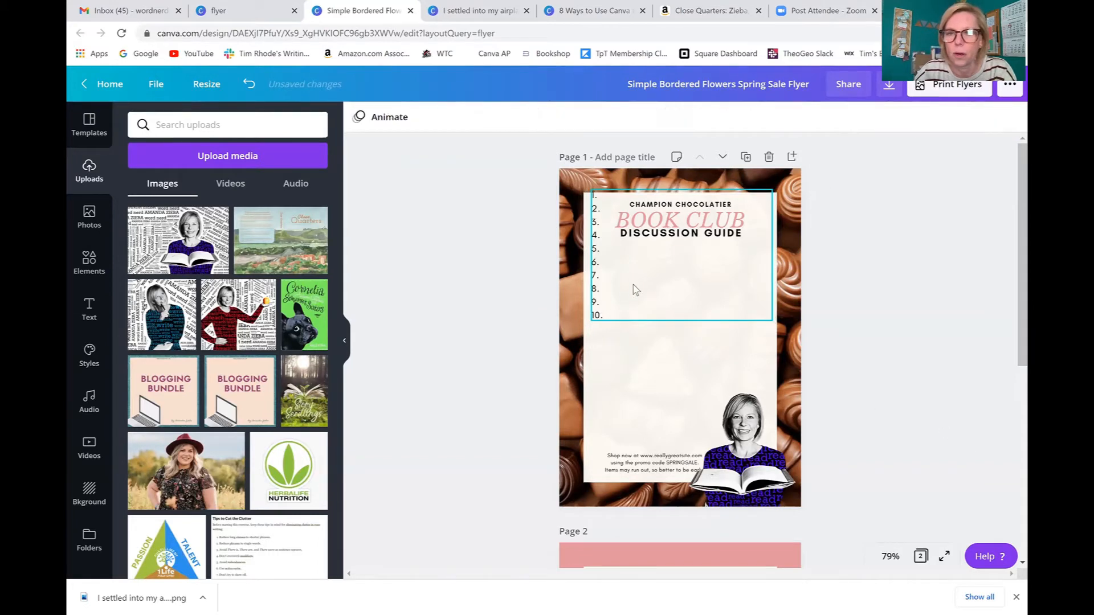
- Move the numbered list just below DISCUSSION GUIDE on the cream panel and enlarge its font size to 17
drag(622, 279, 621, 315)
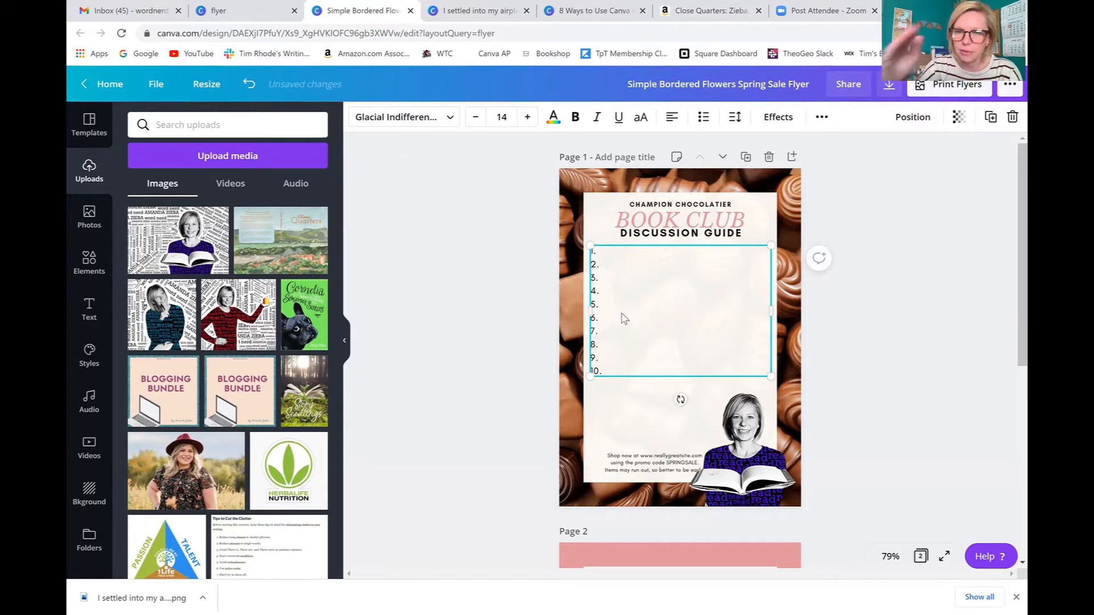
click(527, 116)
click(528, 117)
click(528, 117)
click(940, 398)
drag(679, 330, 680, 342)
click(942, 433)
- Replace the "Shop now" text with "I love to visit book clubs in person and virtually! Contact me on my website!"
triple_click(630, 467)
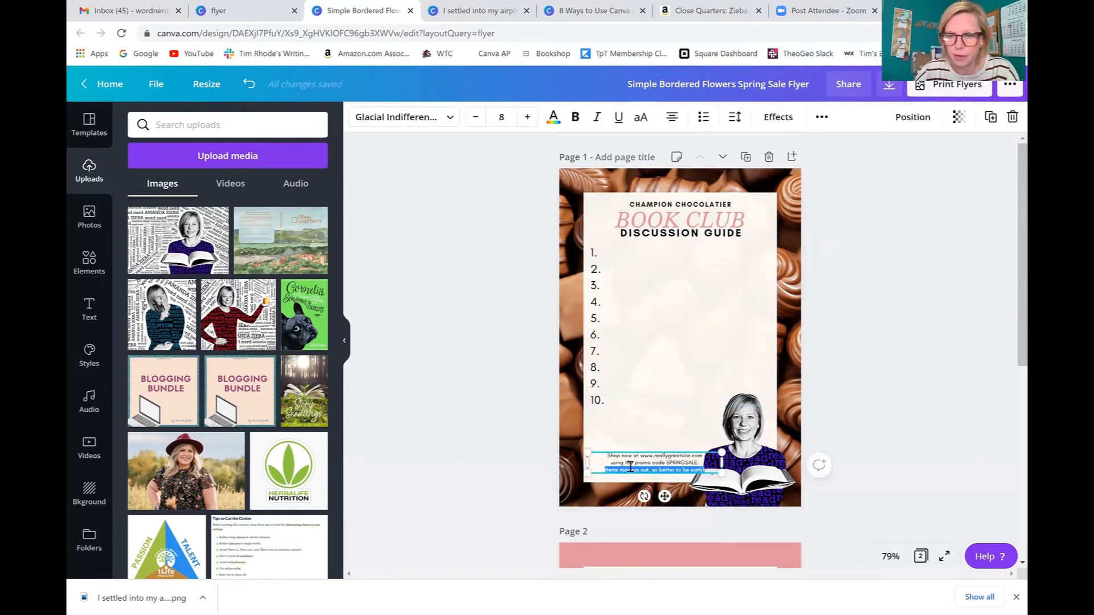
drag(606, 455, 758, 499)
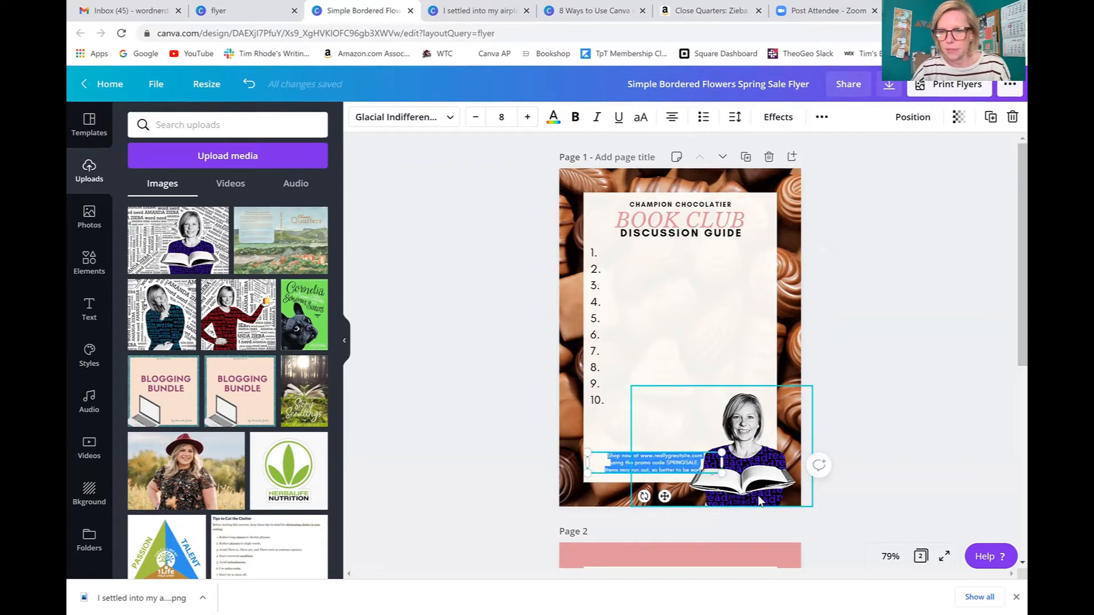
text(I love to b)
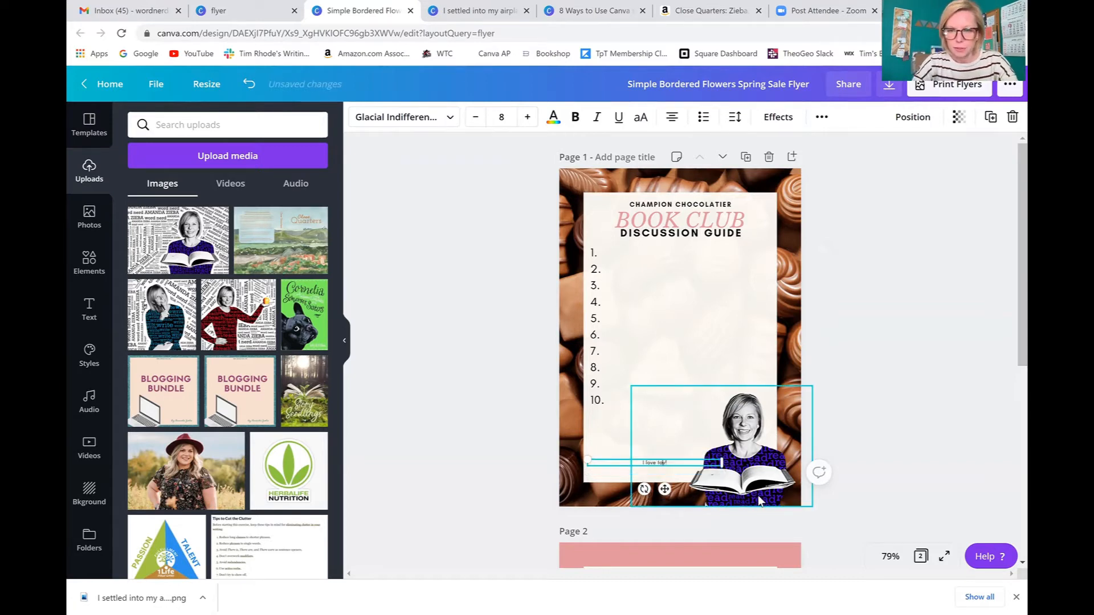
key(BackSpace)
text(visit book)
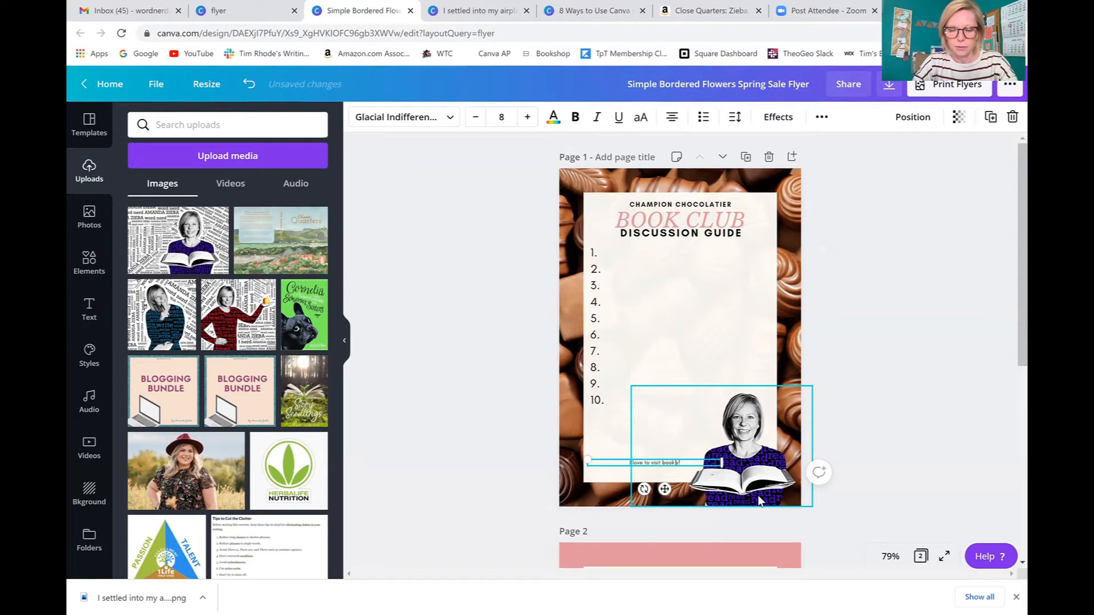
text( clubs in person and vi)
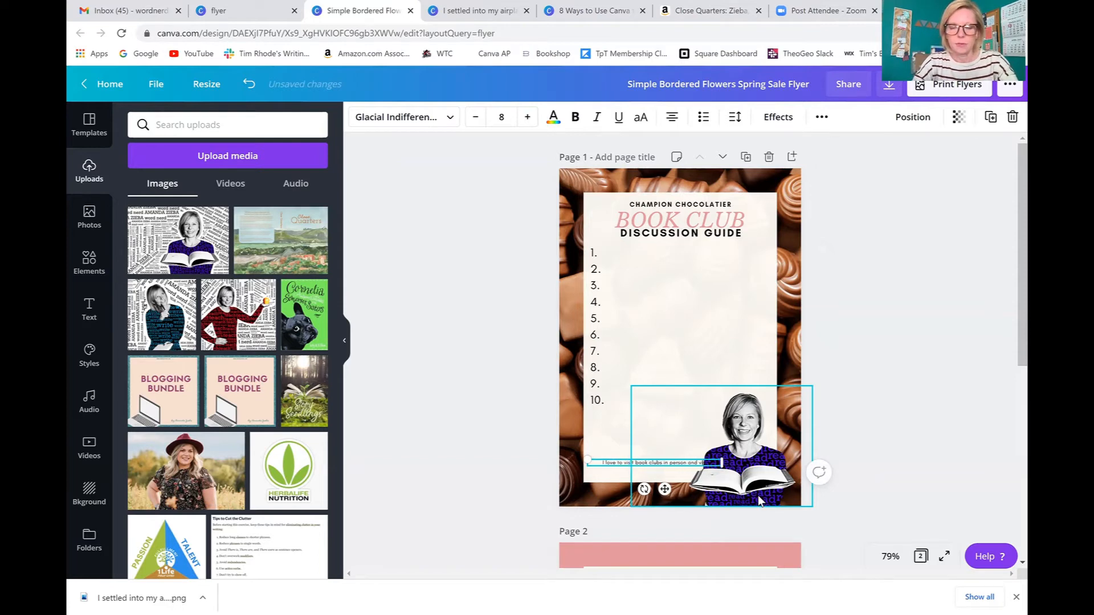
text(rtually. Contact me onl)
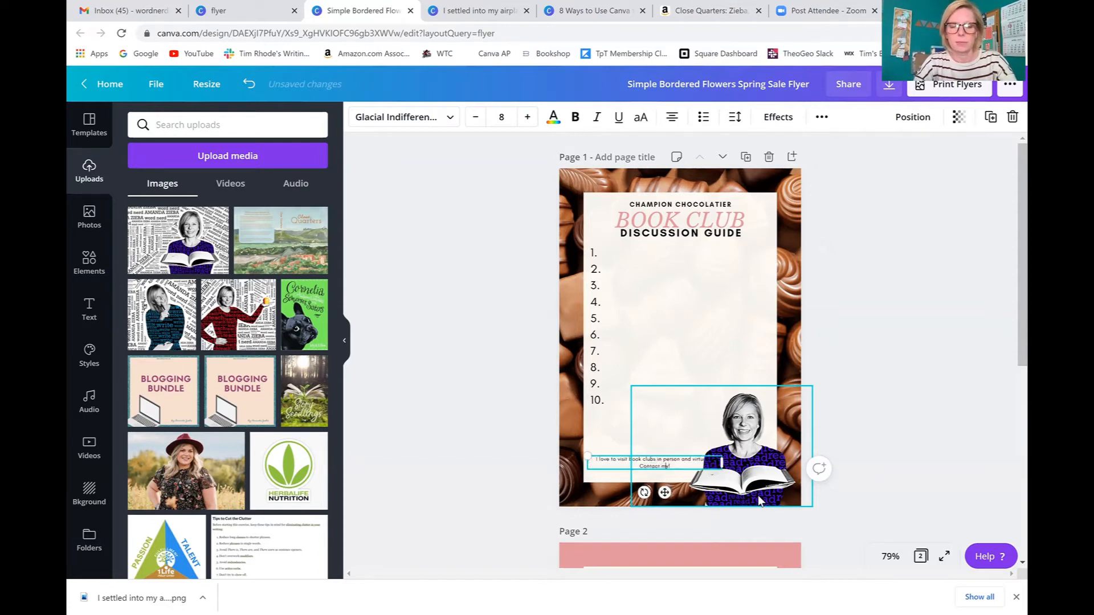
text( my website!)
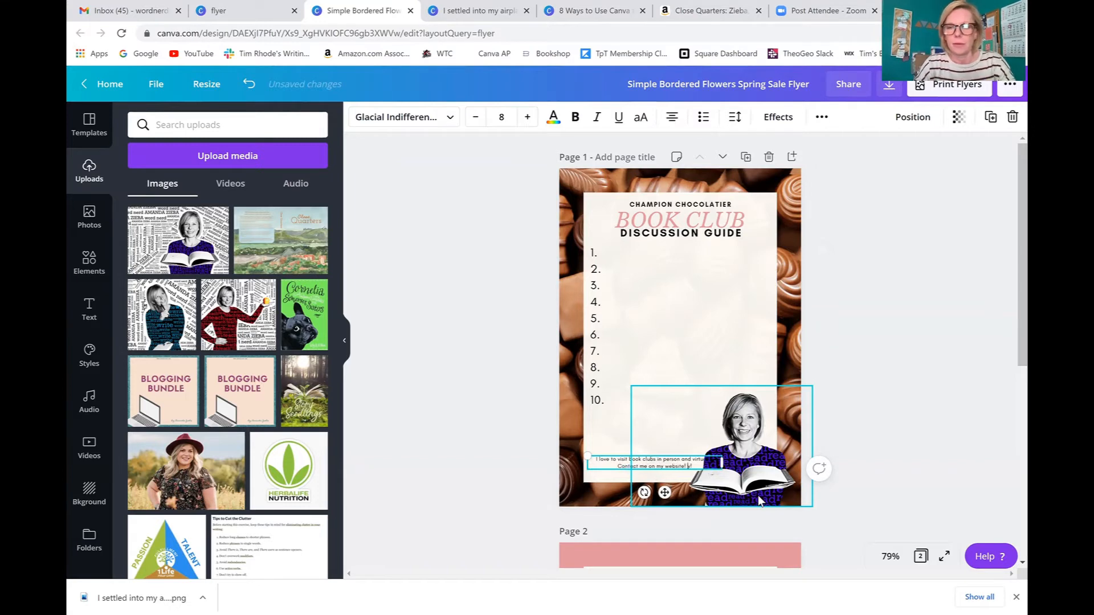
key(BackSpace)
key(BackSpace)
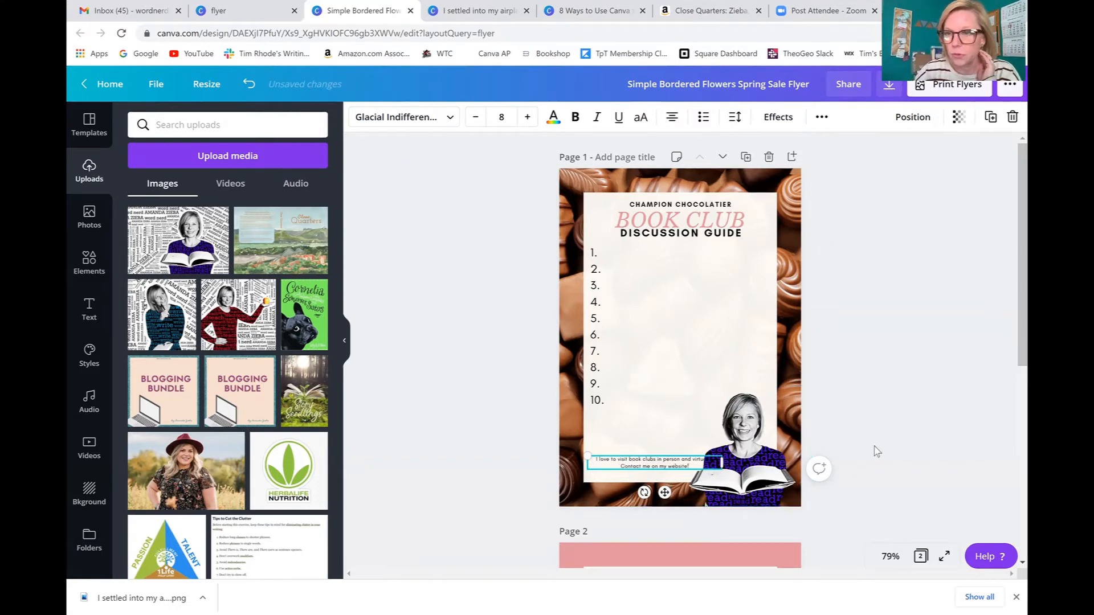
- Move the book club contact text to the cream panel's lower-left corner and narrow its box to clear the author photo
click(871, 449)
click(653, 470)
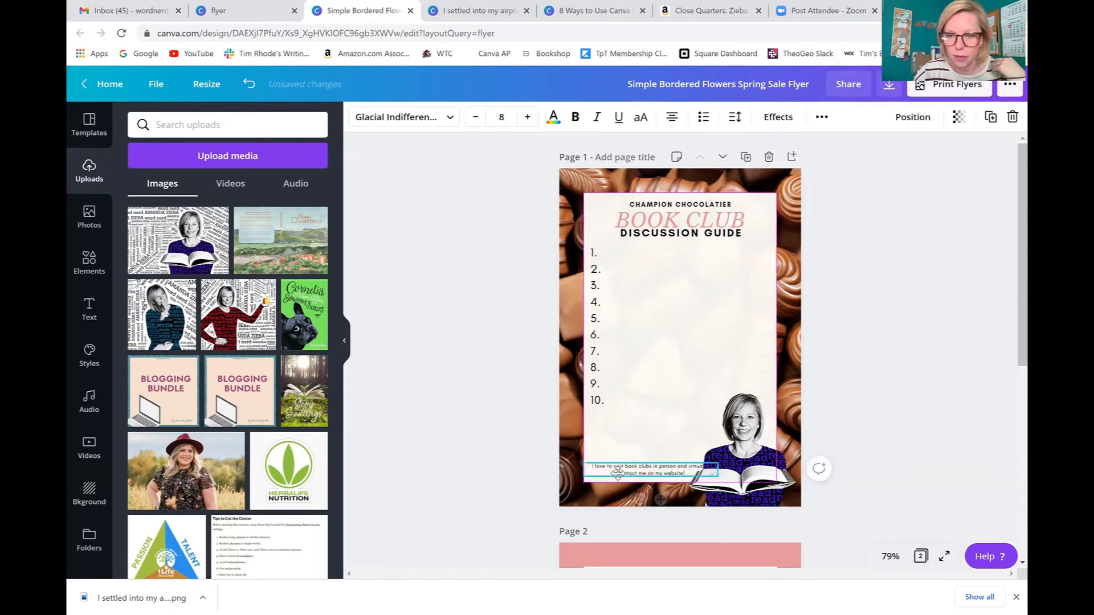
drag(622, 463, 618, 470)
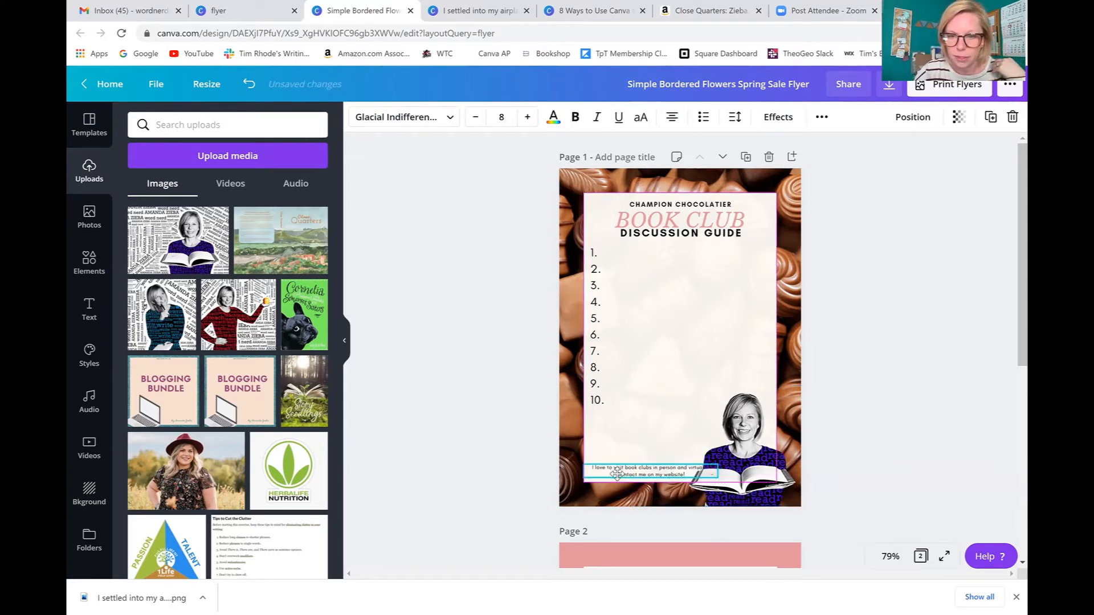
drag(715, 468, 696, 470)
click(849, 446)
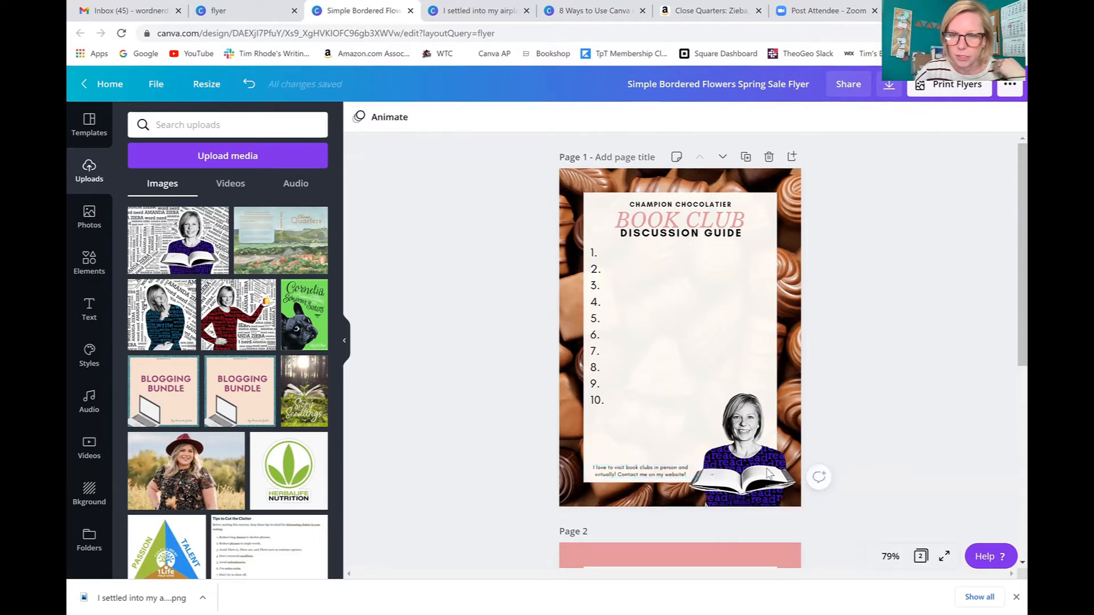
click(608, 474)
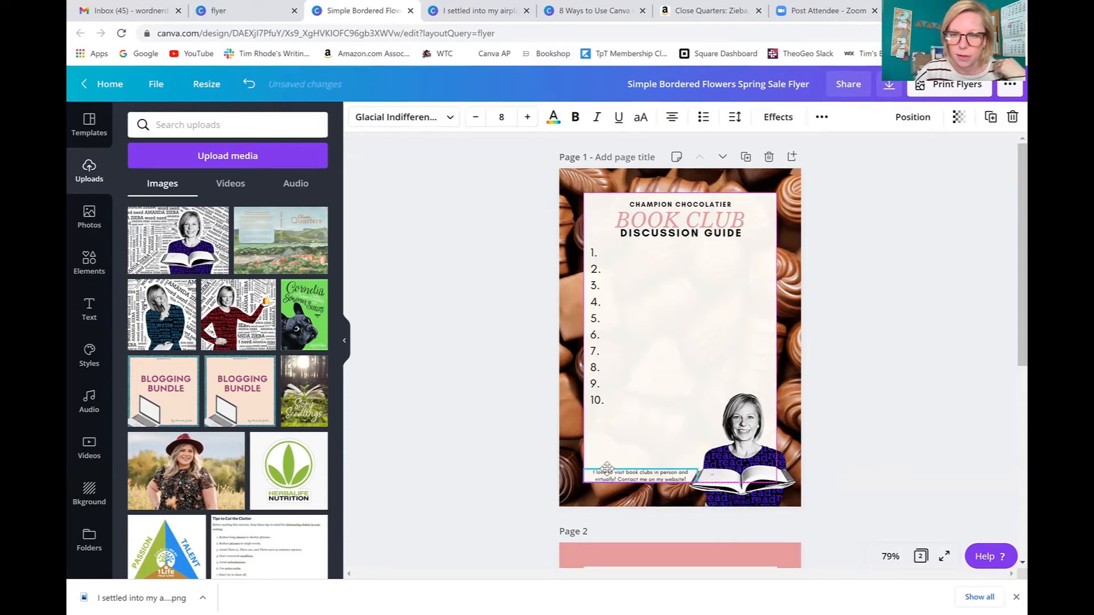
click(890, 455)
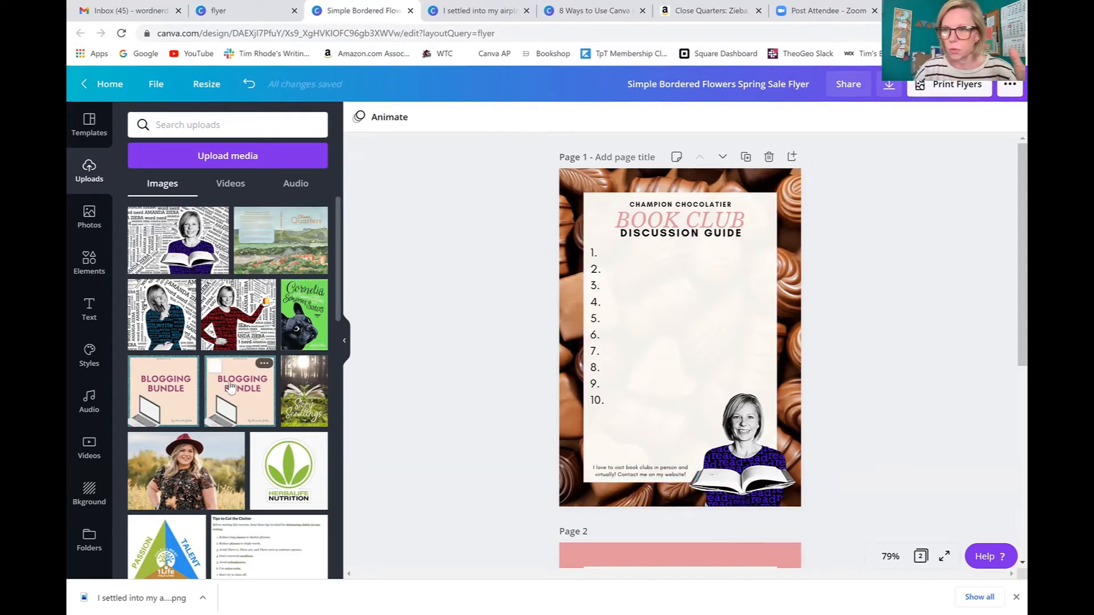
- Add the uploaded "Reality Bites" book cover in the flyer's upper-left corner and shift the numbered list down below it
scroll(165, 329, down, 10)
scroll(166, 329, down, 10)
scroll(165, 335, down, 3)
scroll(156, 342, up, 5)
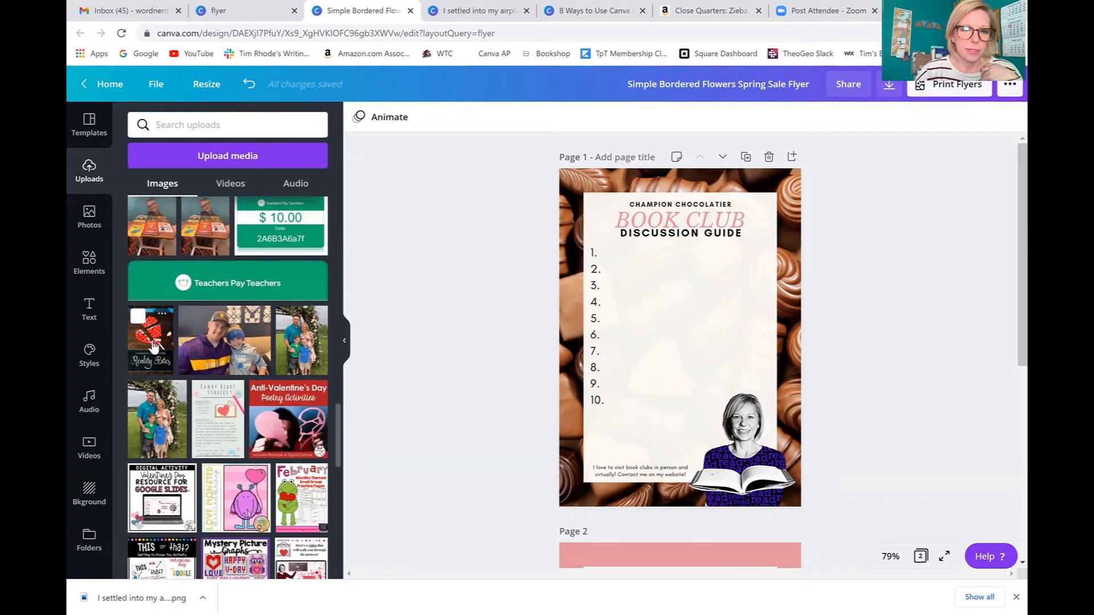
click(154, 345)
drag(617, 431, 602, 245)
drag(594, 313, 593, 345)
- Group the CHAMPION CHOCOLATIER, BOOK CLUB and DISCUSSION GUIDE lines and move the group beside the book cover, slightly lower
drag(667, 235, 669, 225)
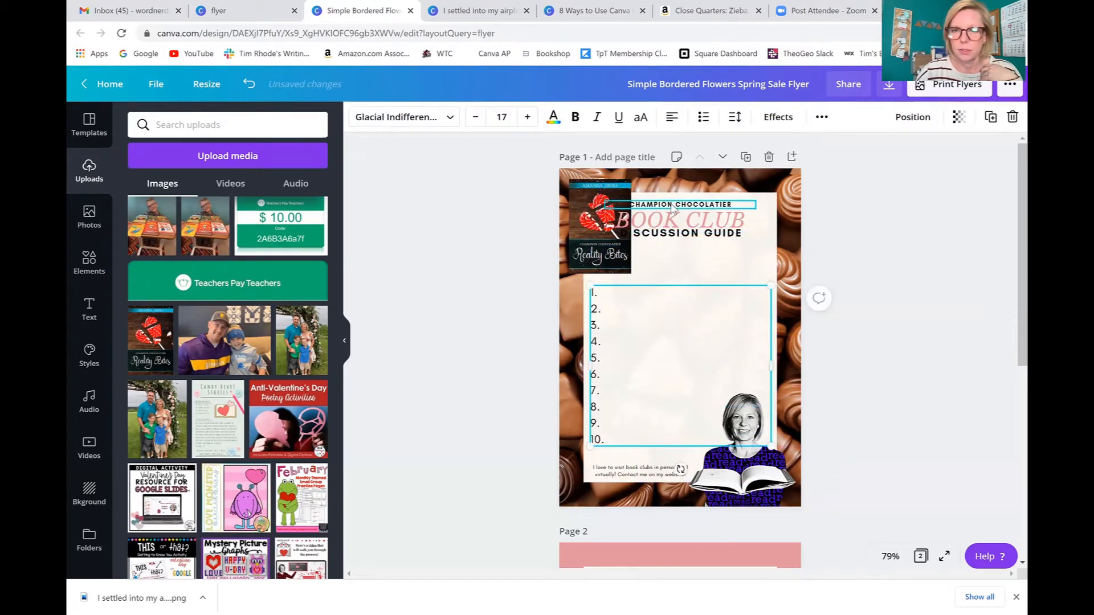
click(672, 207)
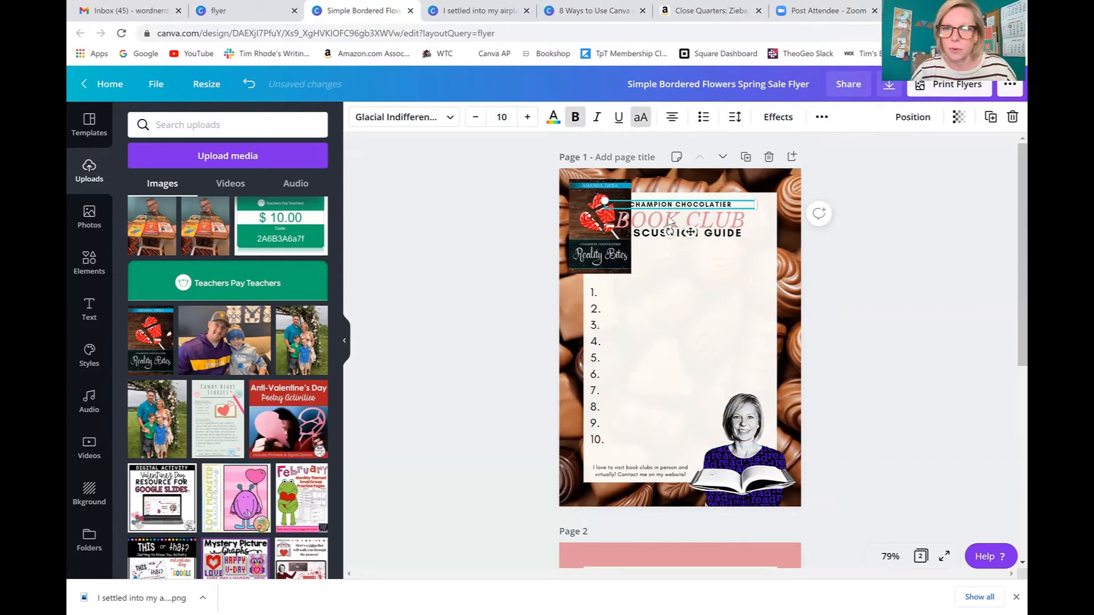
shift+click(668, 227)
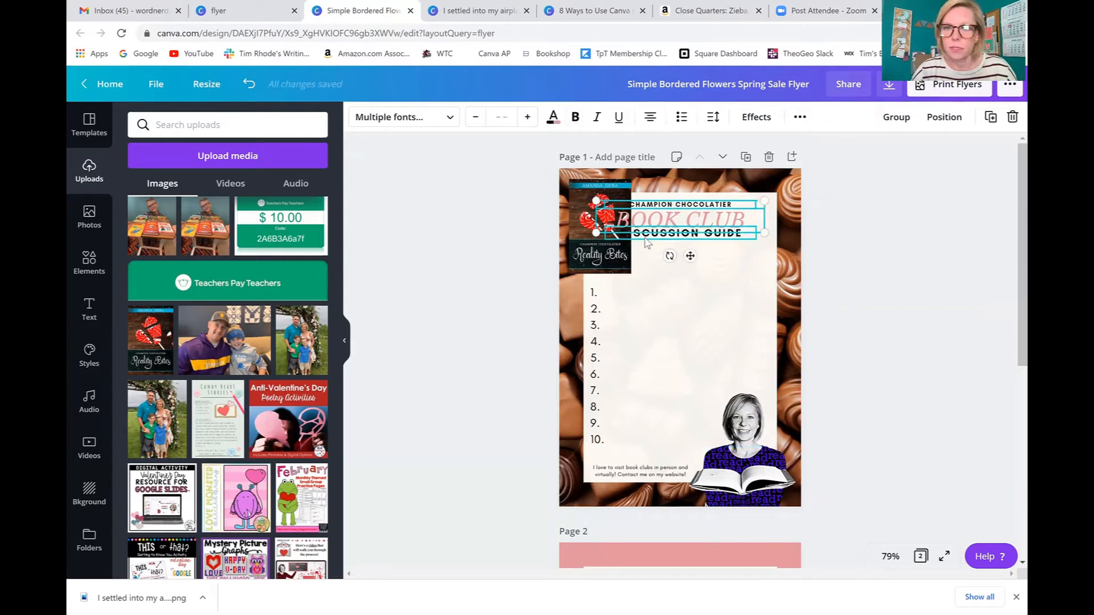
click(896, 117)
drag(713, 222, 737, 227)
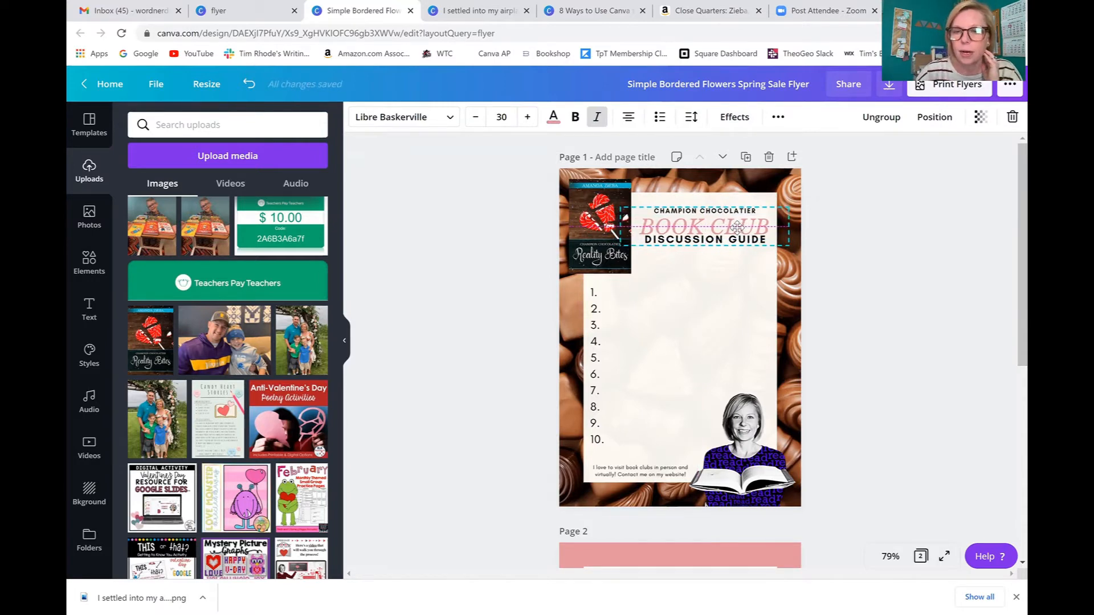
click(877, 330)
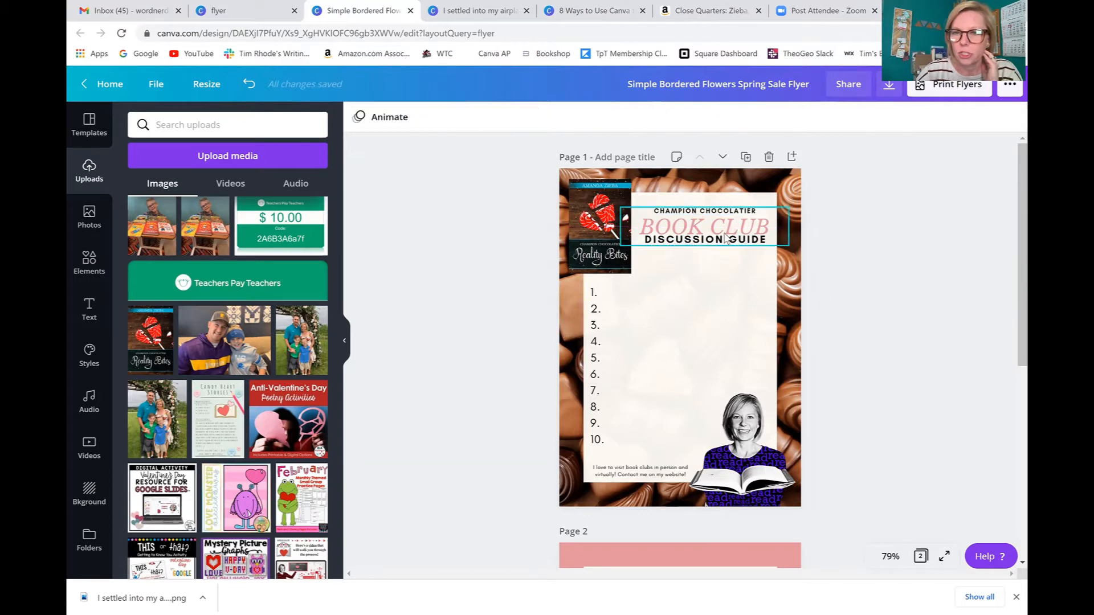
- Color BOOK CLUB in the light blue brand color, and CHAMPION CHOCOLATIER and DISCUSSION GUIDE in the chocolate photo's dark brown
click(726, 227)
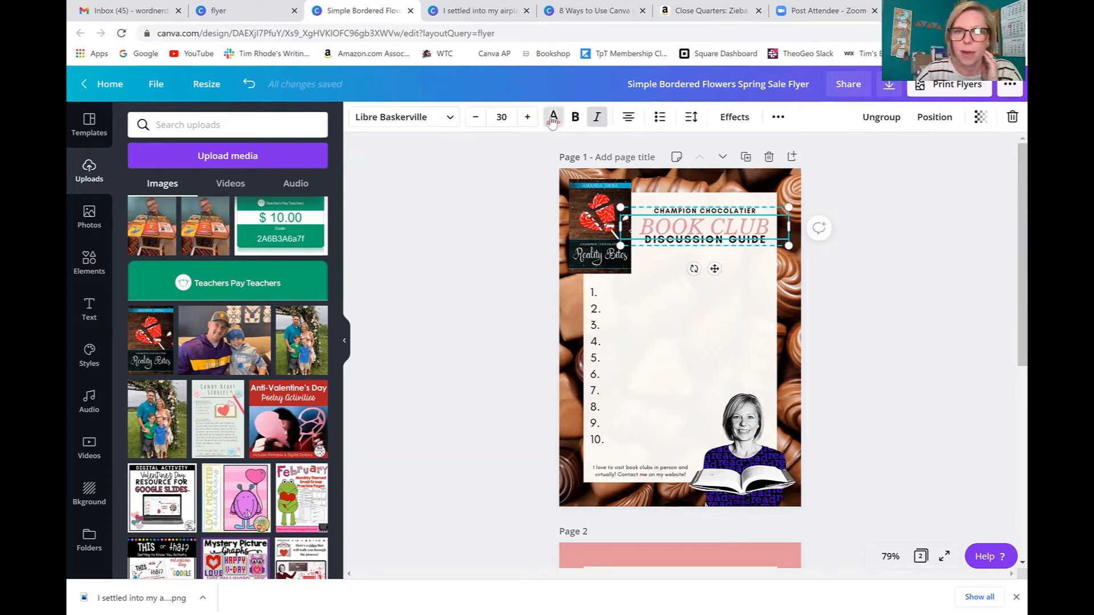
click(553, 117)
click(142, 312)
click(702, 213)
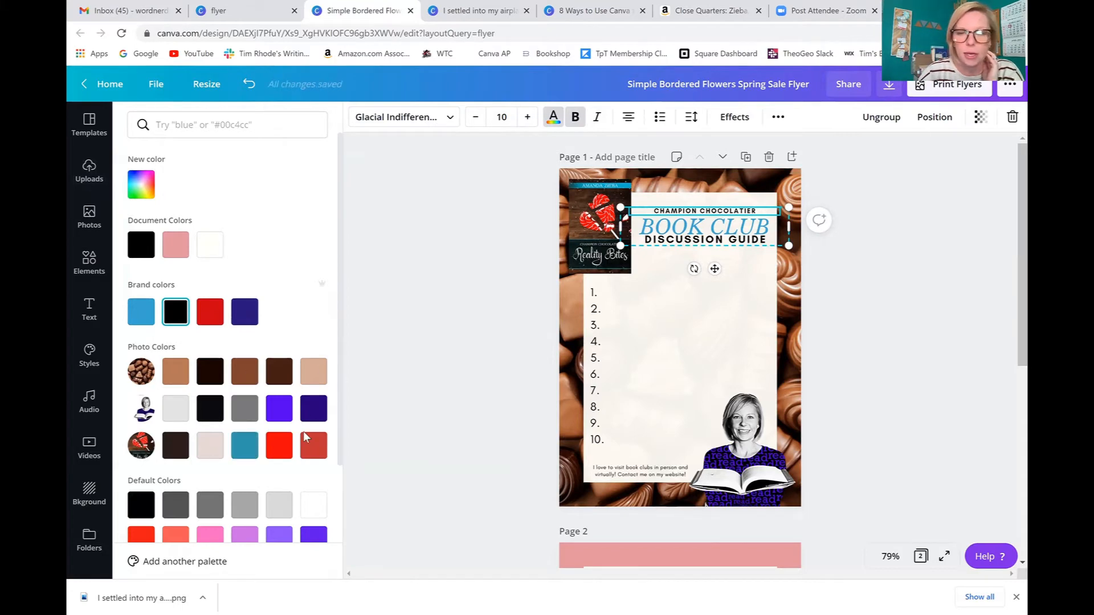
click(278, 376)
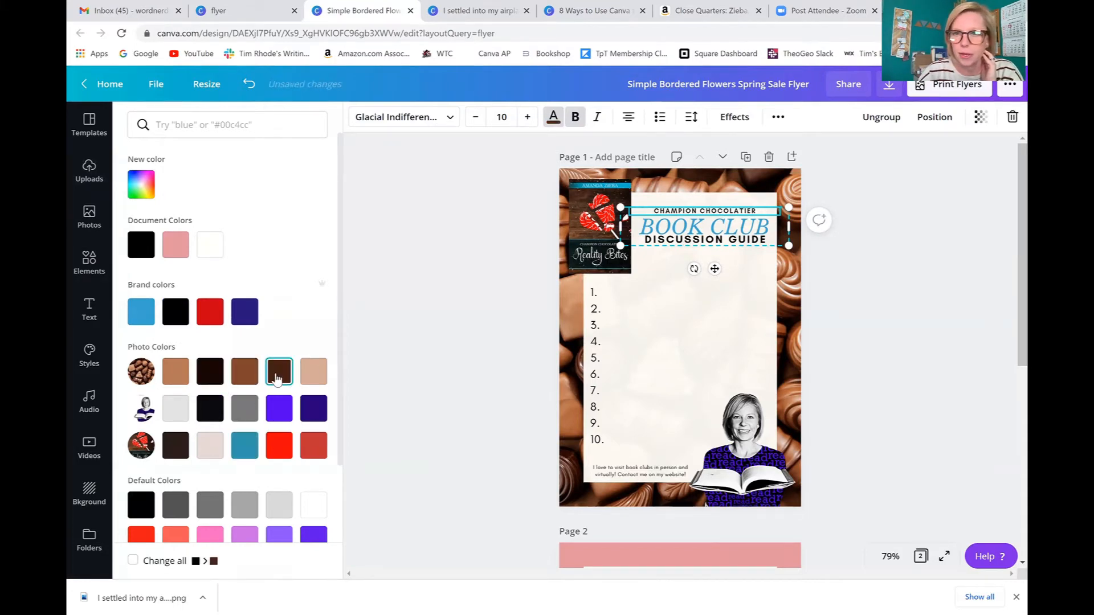
click(733, 240)
click(278, 373)
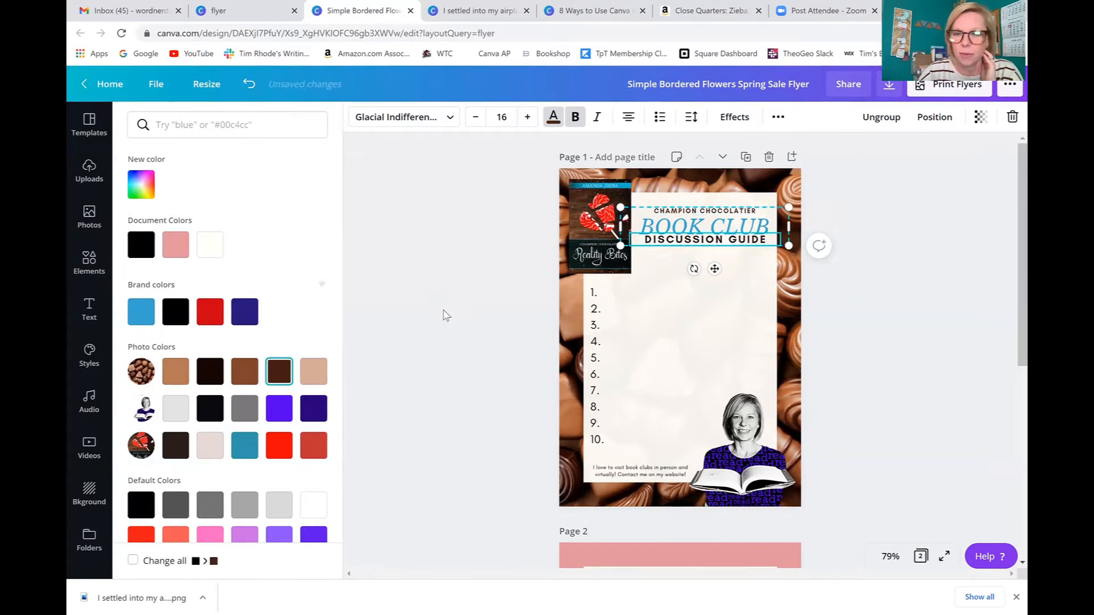
- Apply the chocolate photo's dark brown to the book club contact text and the numbered list
click(638, 471)
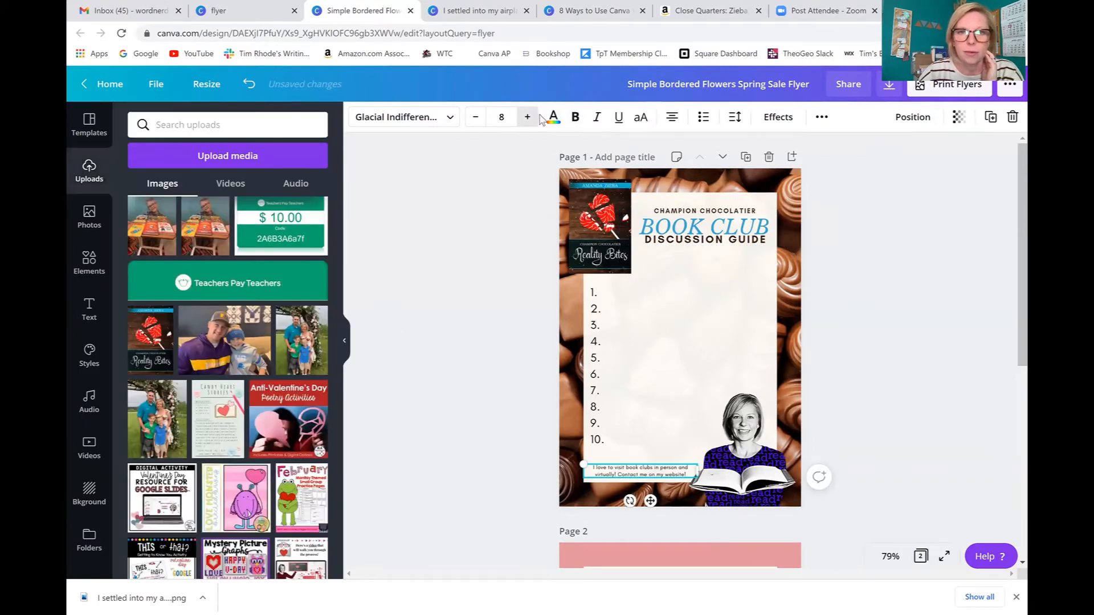
click(553, 117)
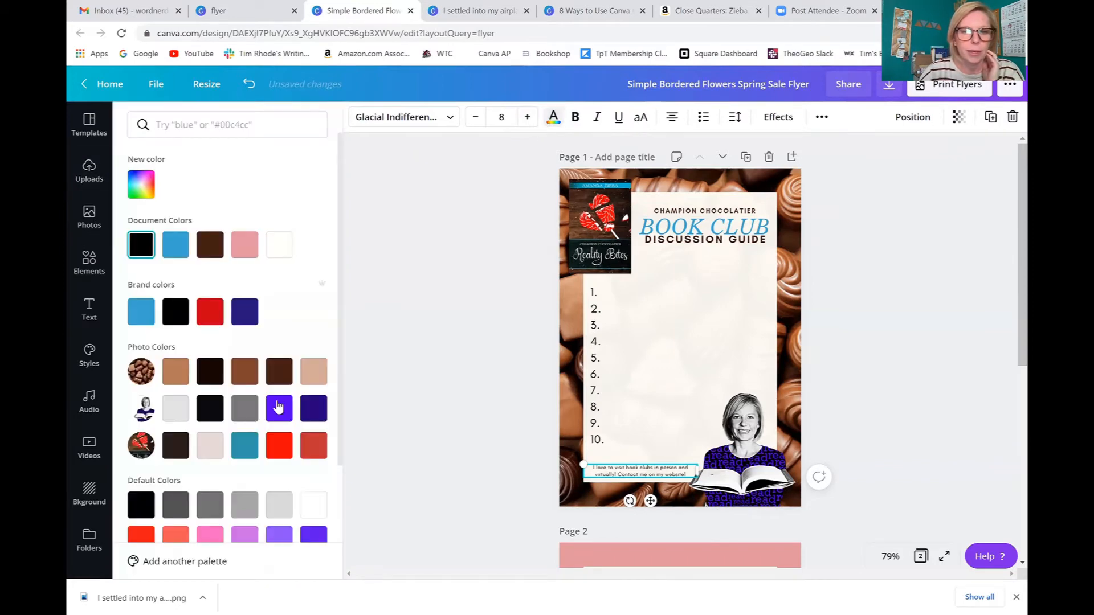
click(693, 394)
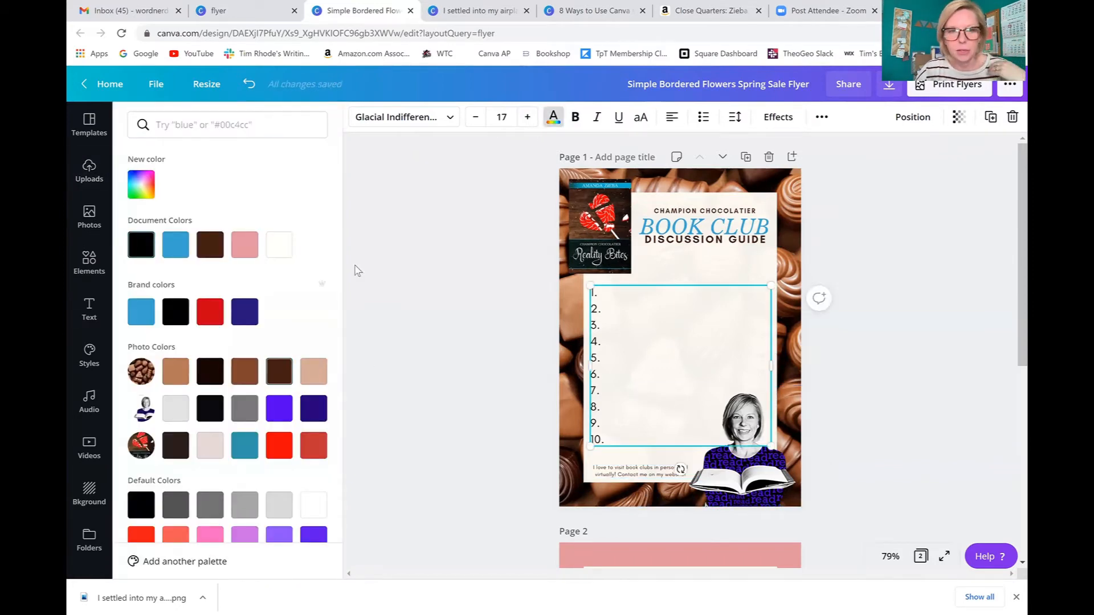
click(883, 422)
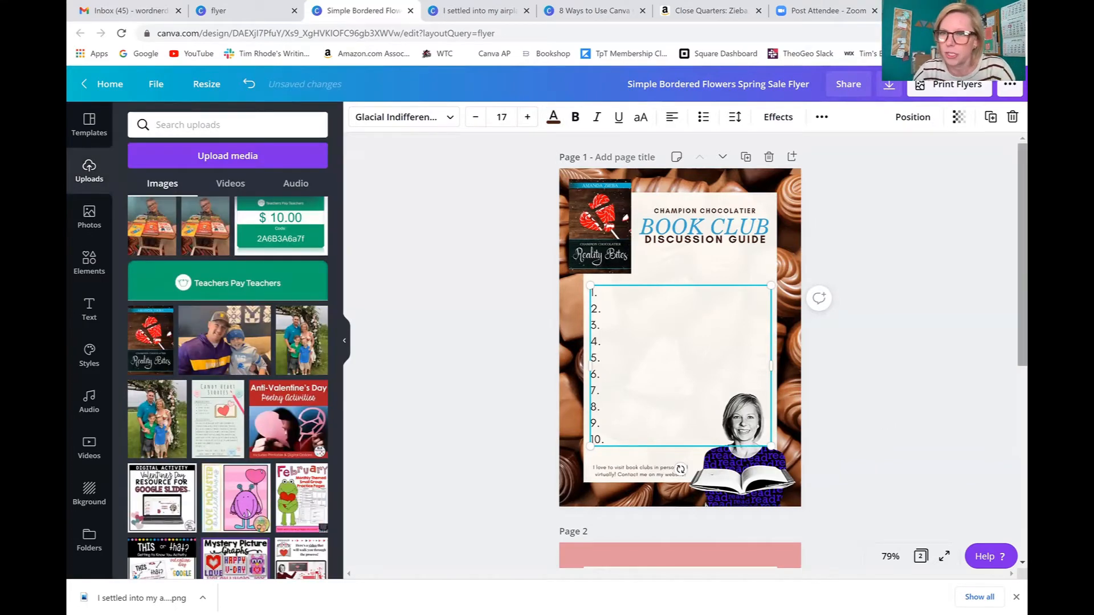
click(889, 85)
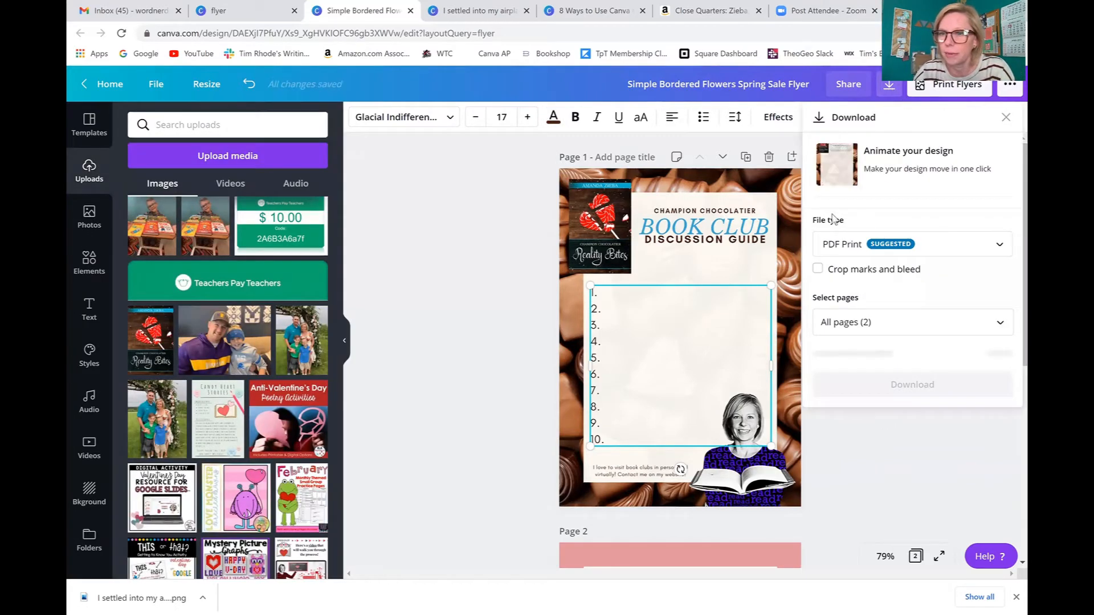
click(839, 251)
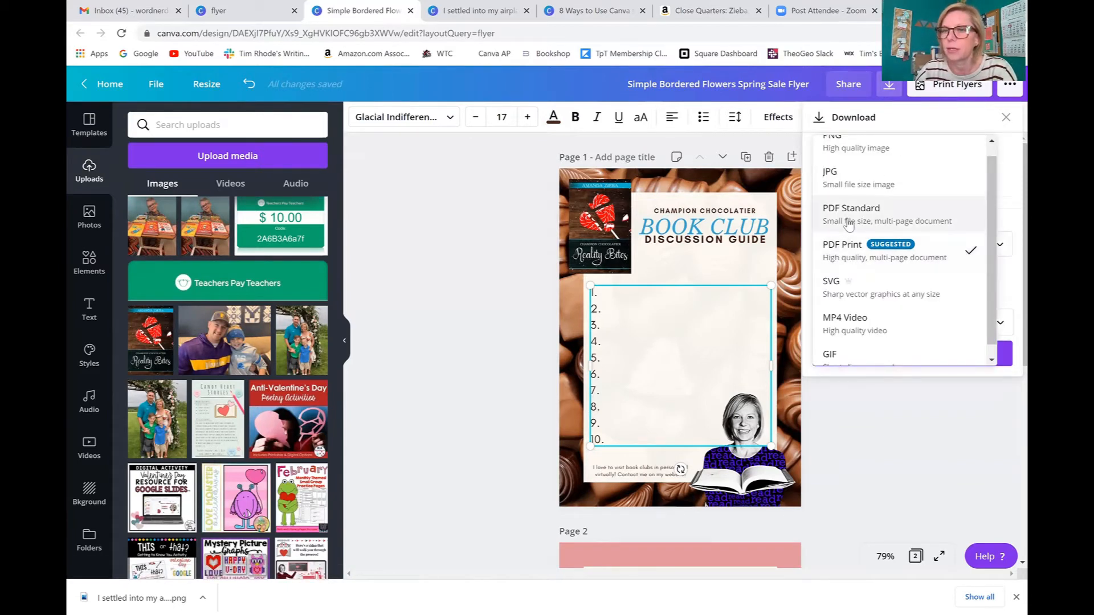
click(841, 261)
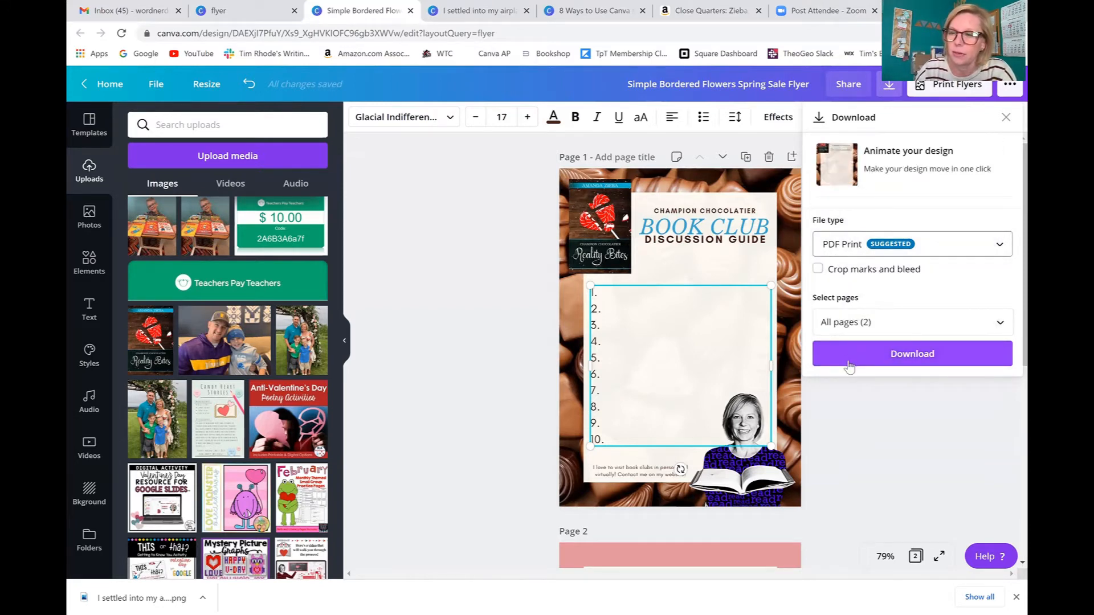
click(651, 400)
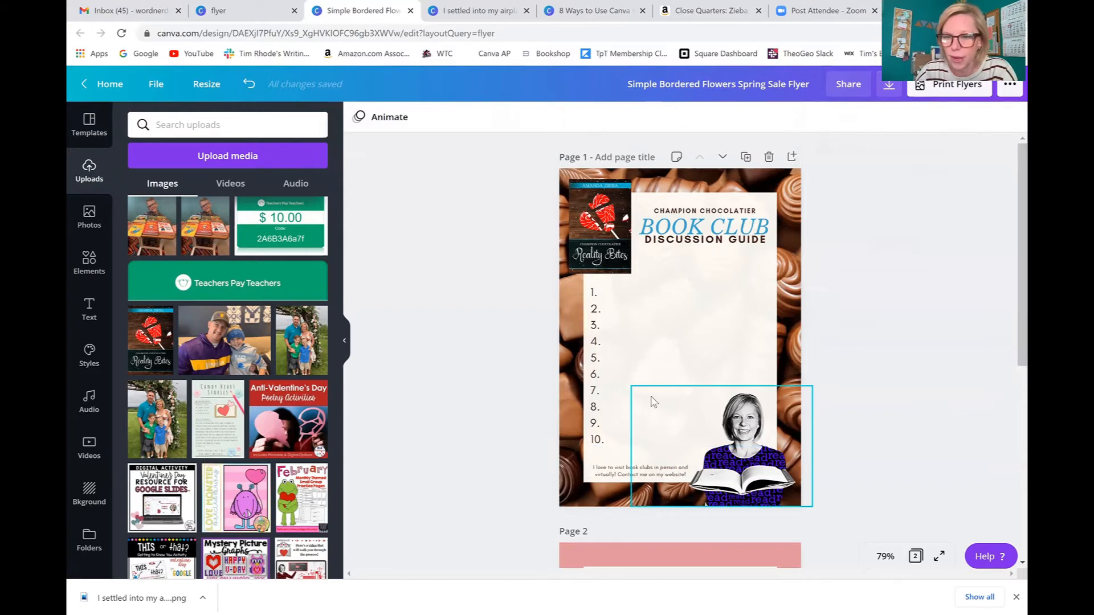
- Delete the leftover "Get Spring Ready!" second page and start downloading the single-page flyer
scroll(651, 400, down, 6)
scroll(652, 401, up, 2)
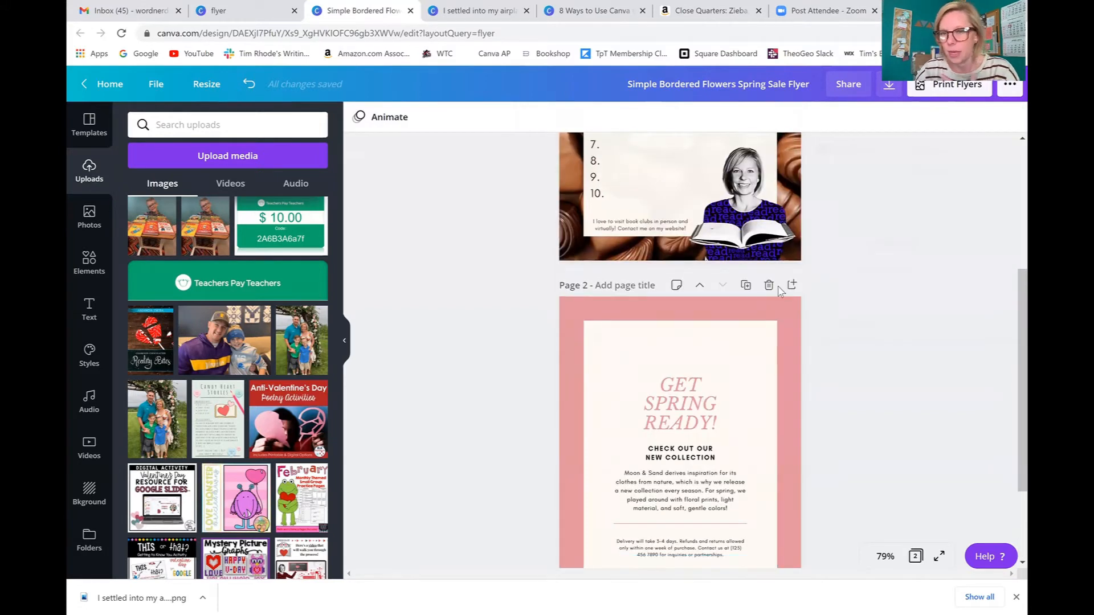
click(768, 285)
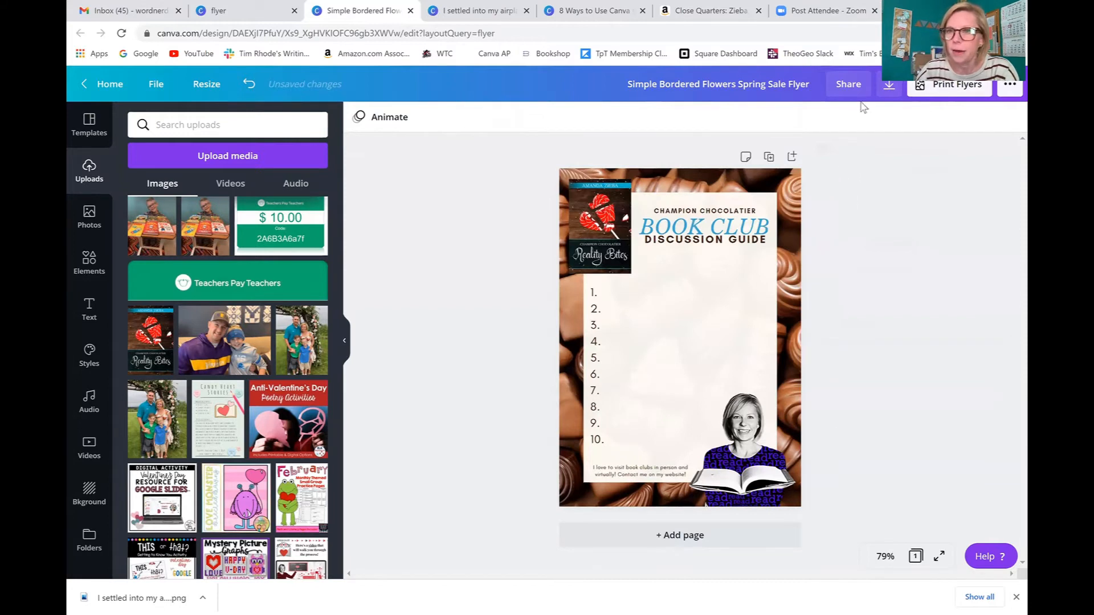
click(886, 86)
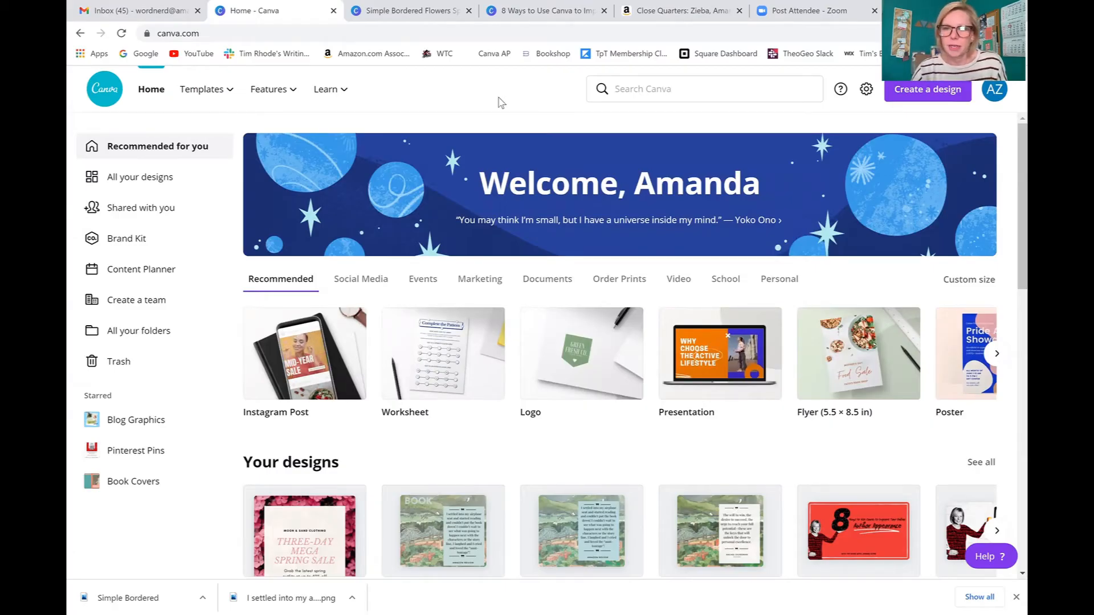
- Search the Canva home page for "logo" and open the orange GROUP STRIDES Outdoor Club template
click(626, 85)
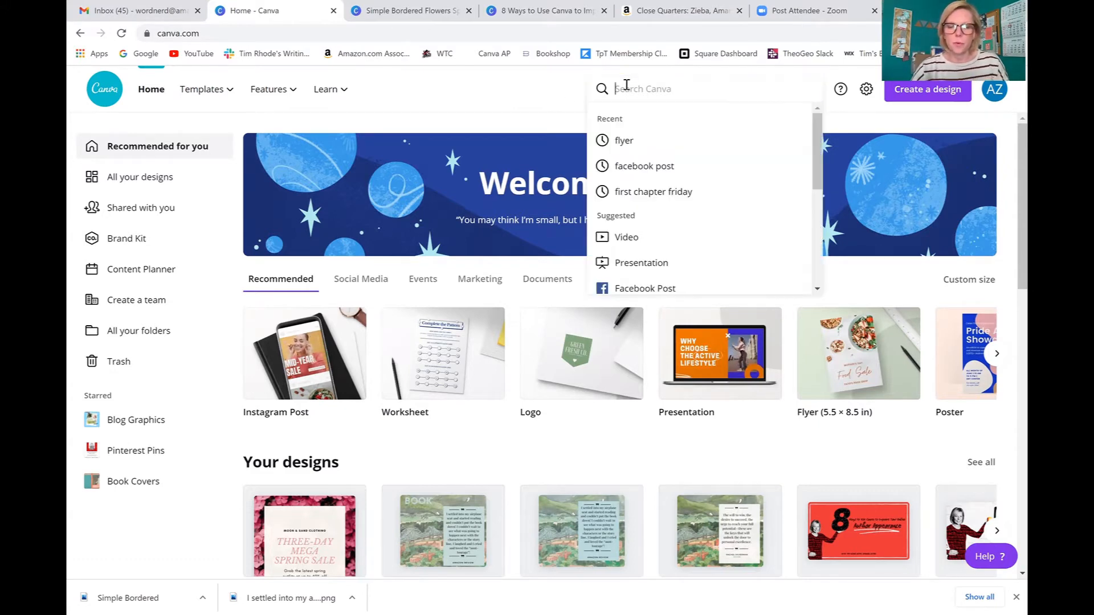
text(logo)
key(Return)
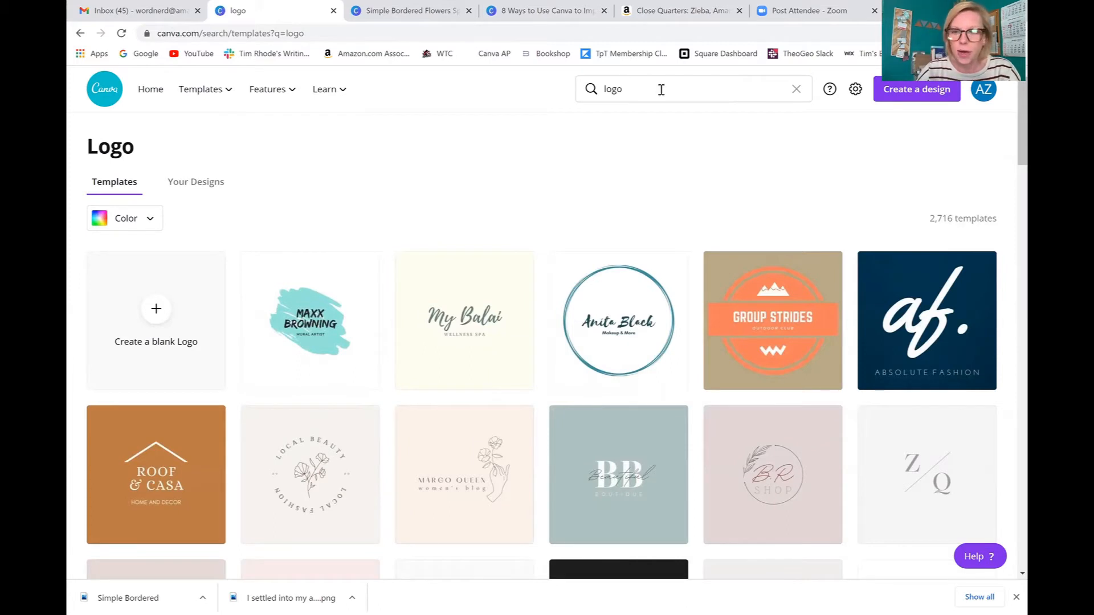
click(743, 323)
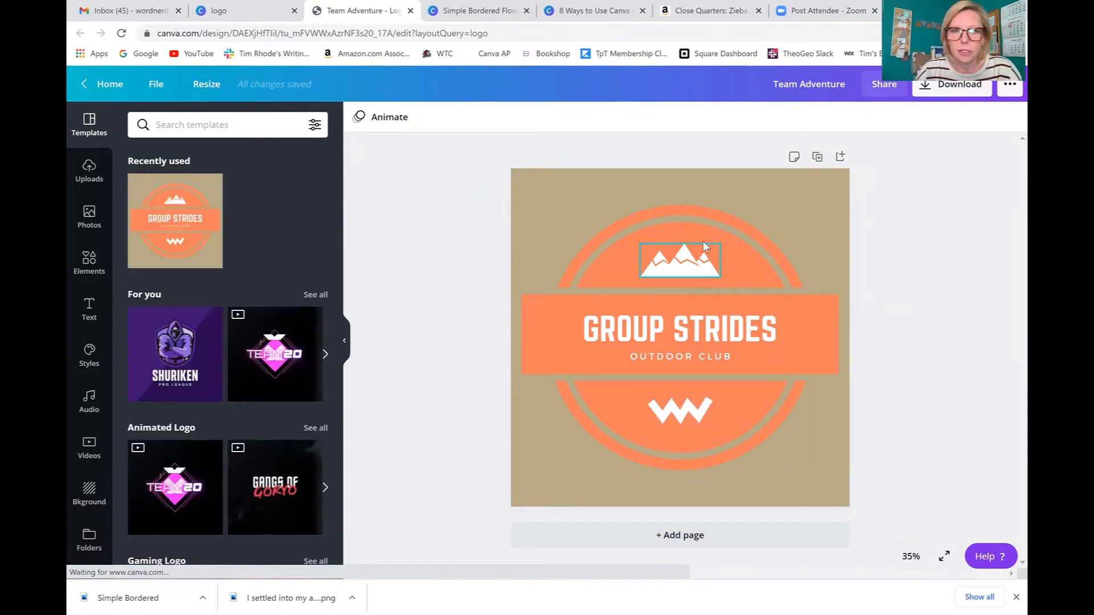
- Recolor the banner rectangle behind GROUP STRIDES in the black brand color
click(825, 317)
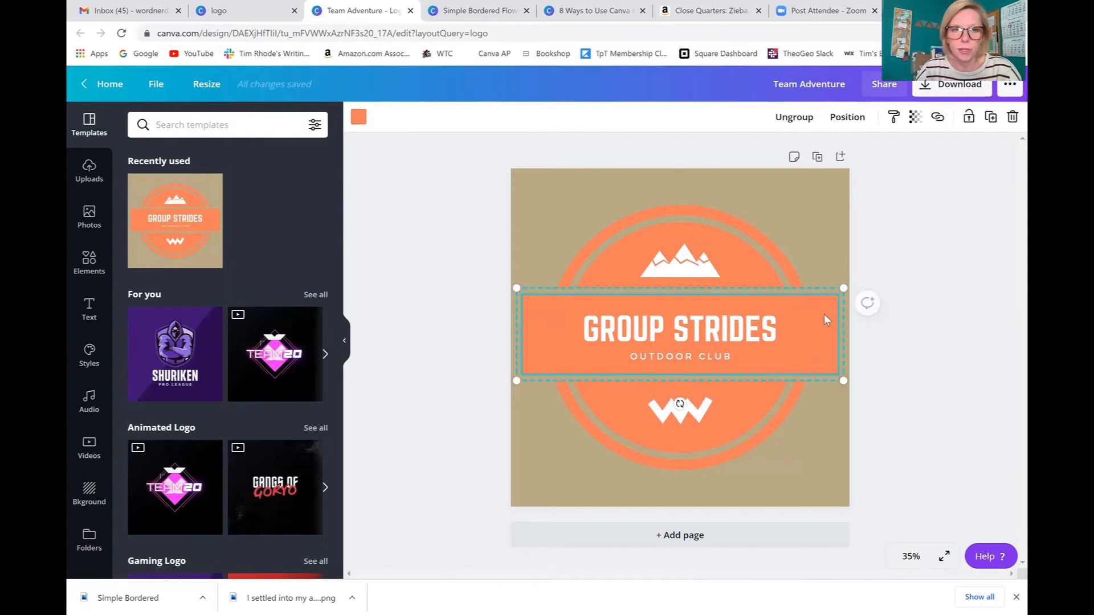
click(359, 117)
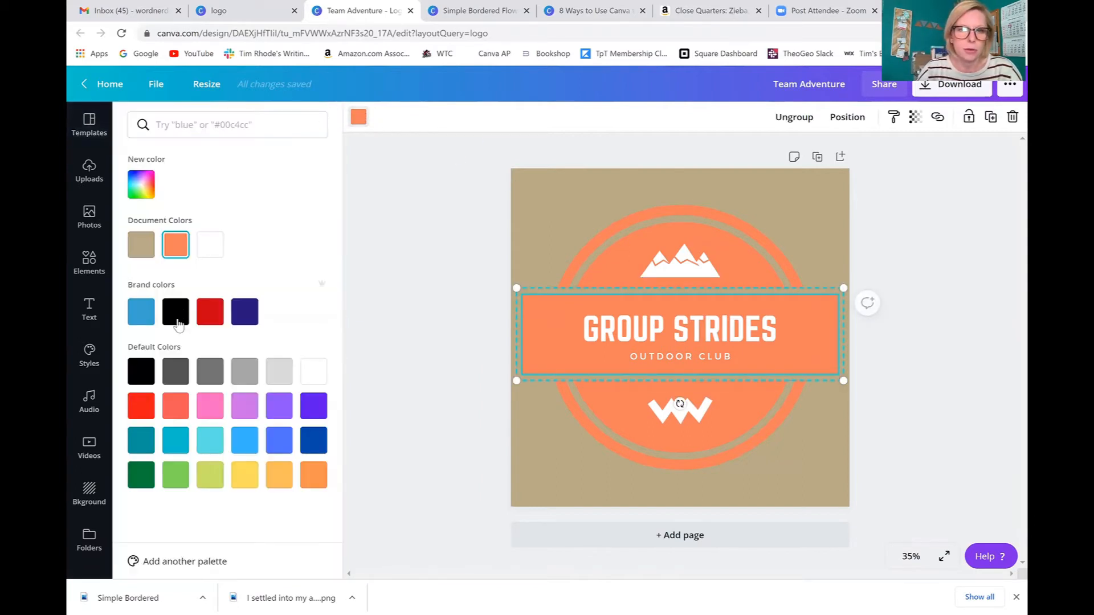
click(174, 311)
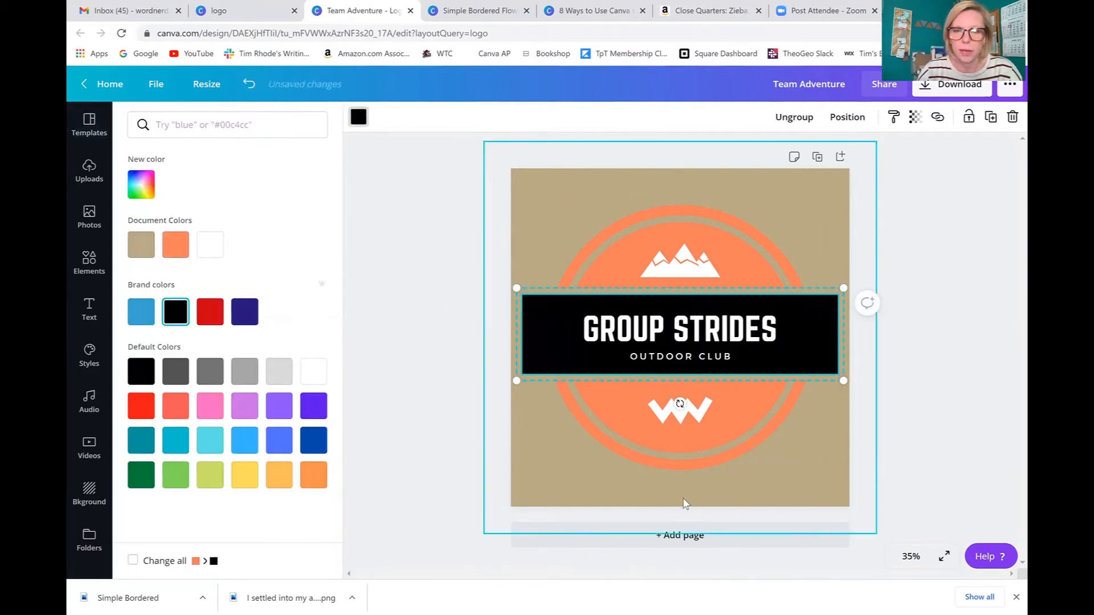
- Replace GROUP STRIDES with the author's full name and OUTDOOR CLUB with THE WORD NERD
click(749, 342)
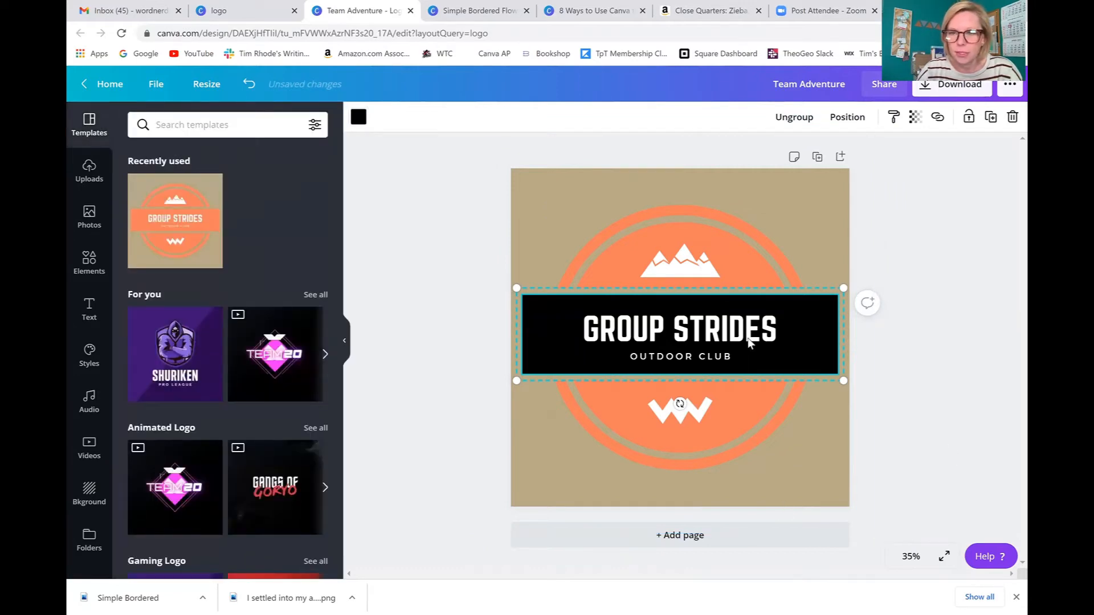
double_click(749, 340)
text(AMANDA ZIEBA)
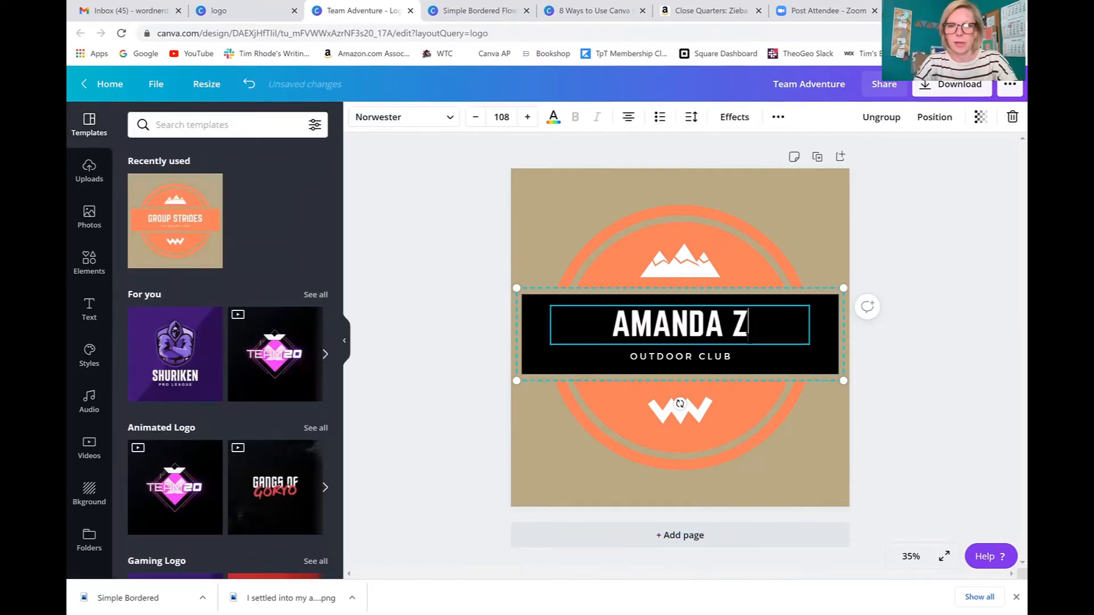
click(713, 358)
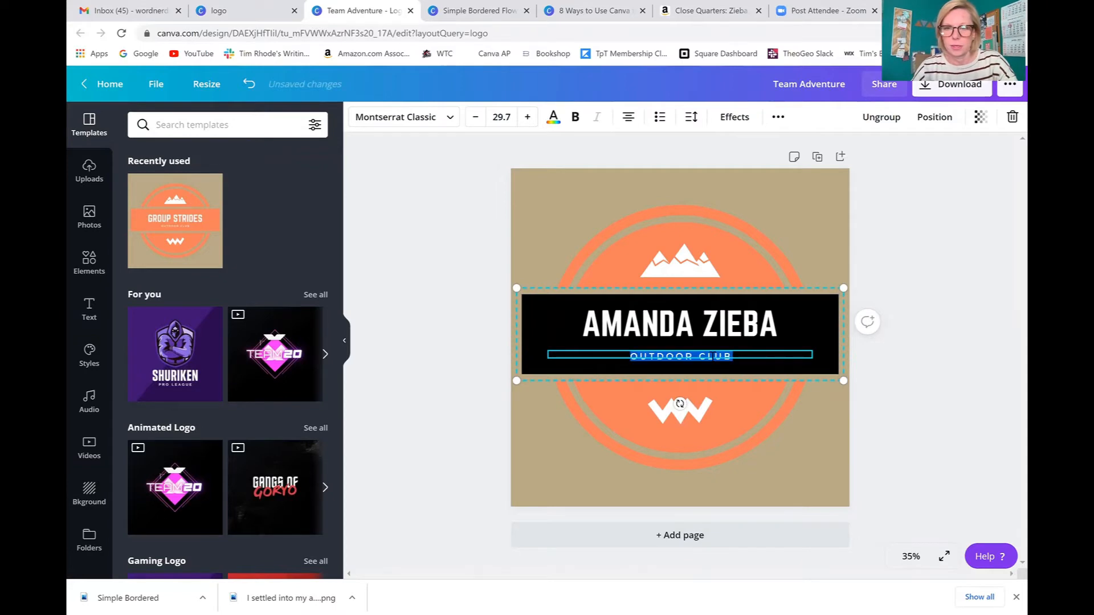
double_click(714, 356)
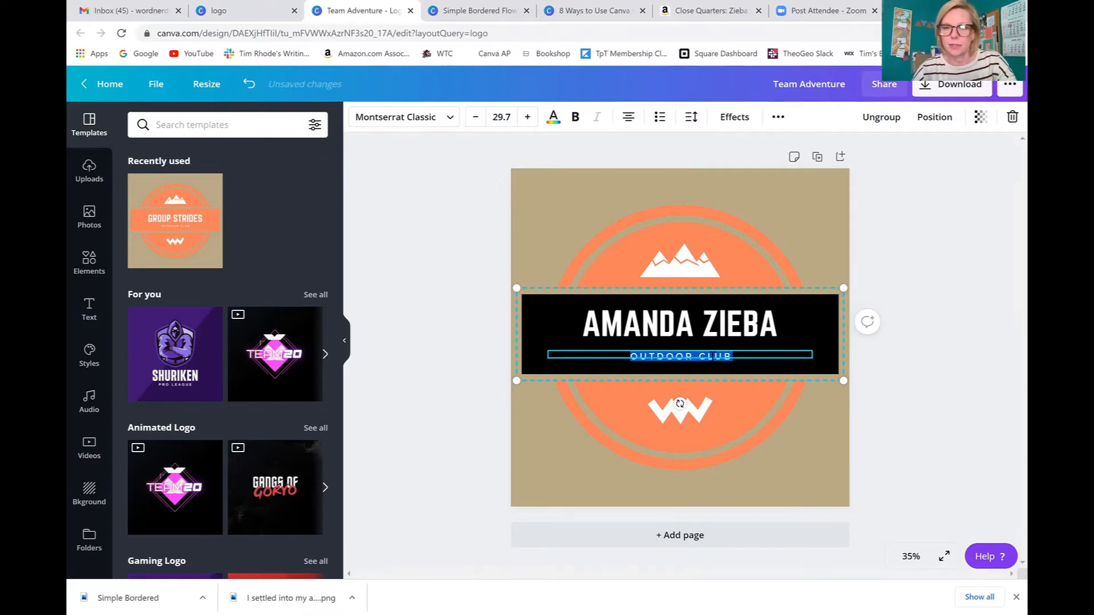
text(THE WORD NERD)
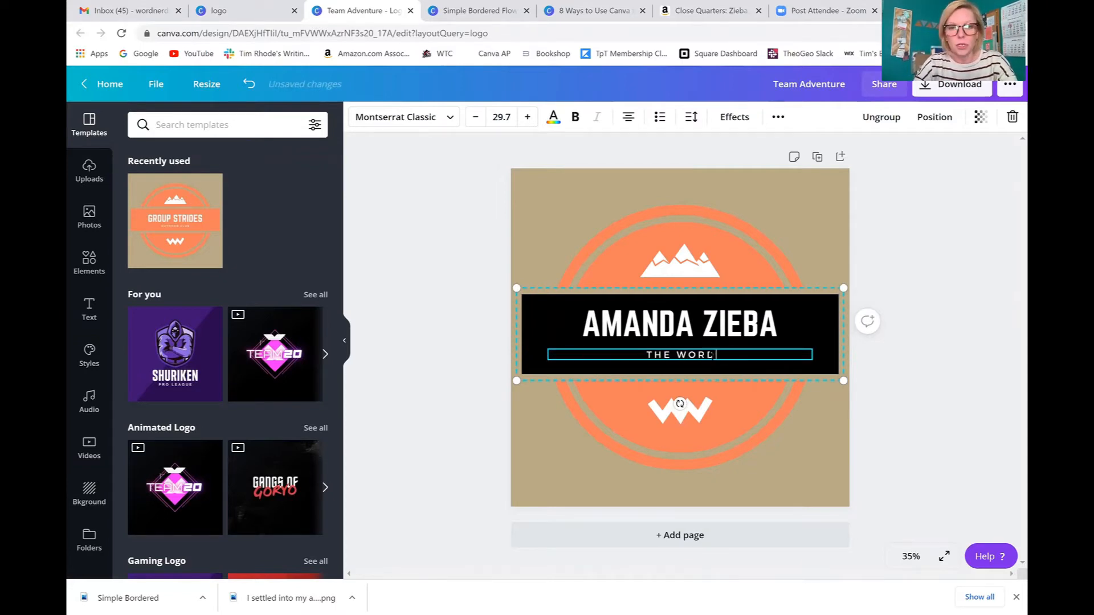
click(908, 372)
- Delete the orange circle graphic and the white mountain icon from the logo
click(763, 280)
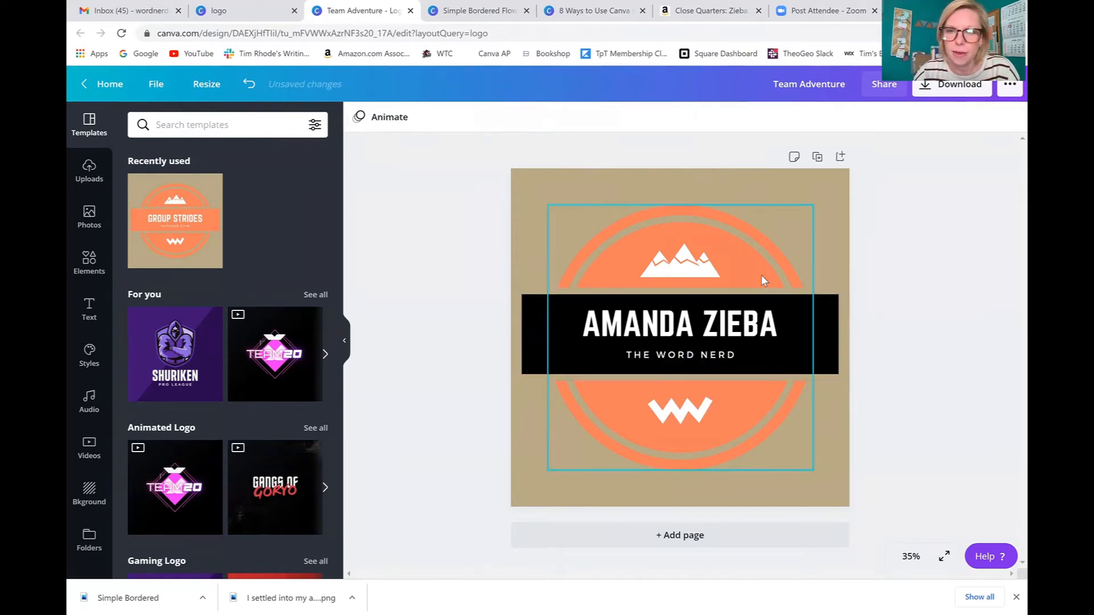
key(Delete)
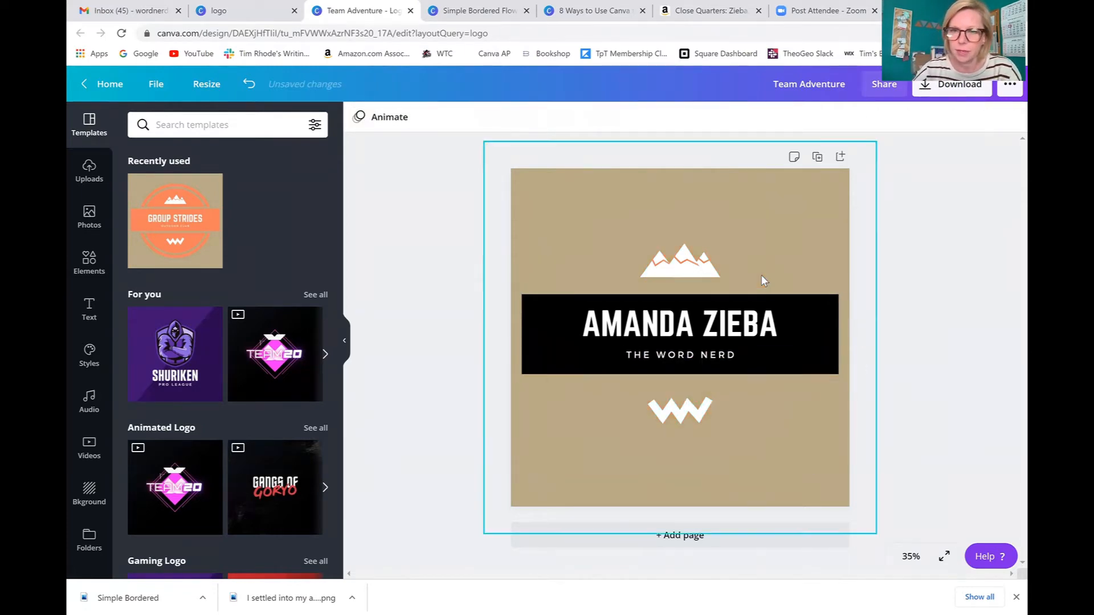
click(693, 269)
key(Delete)
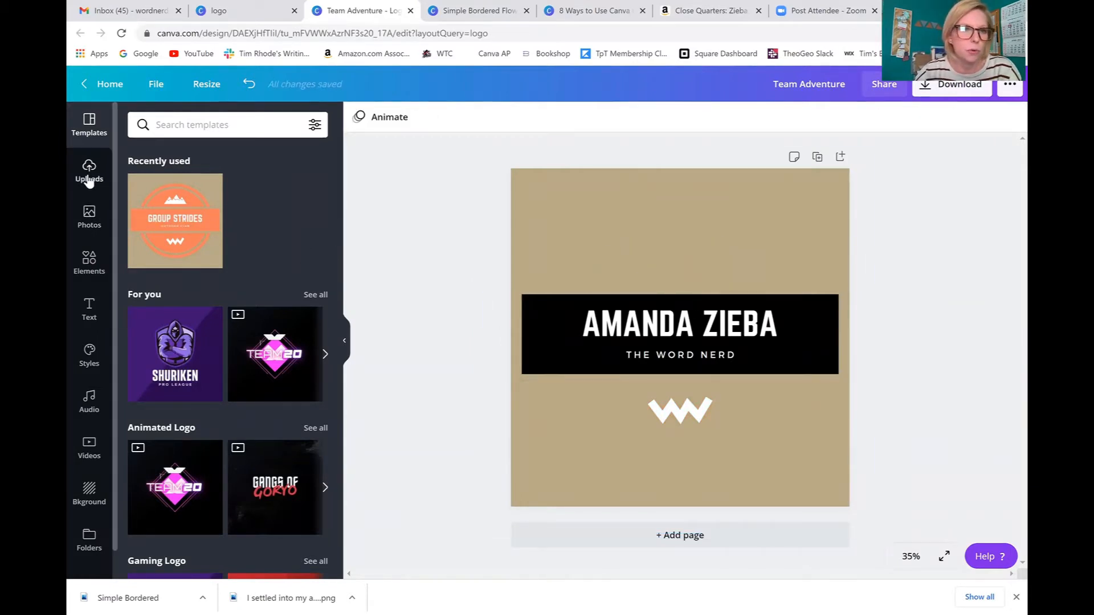
- Search the elements for "open book" and add the black-and-white open book with fanned pages
click(89, 261)
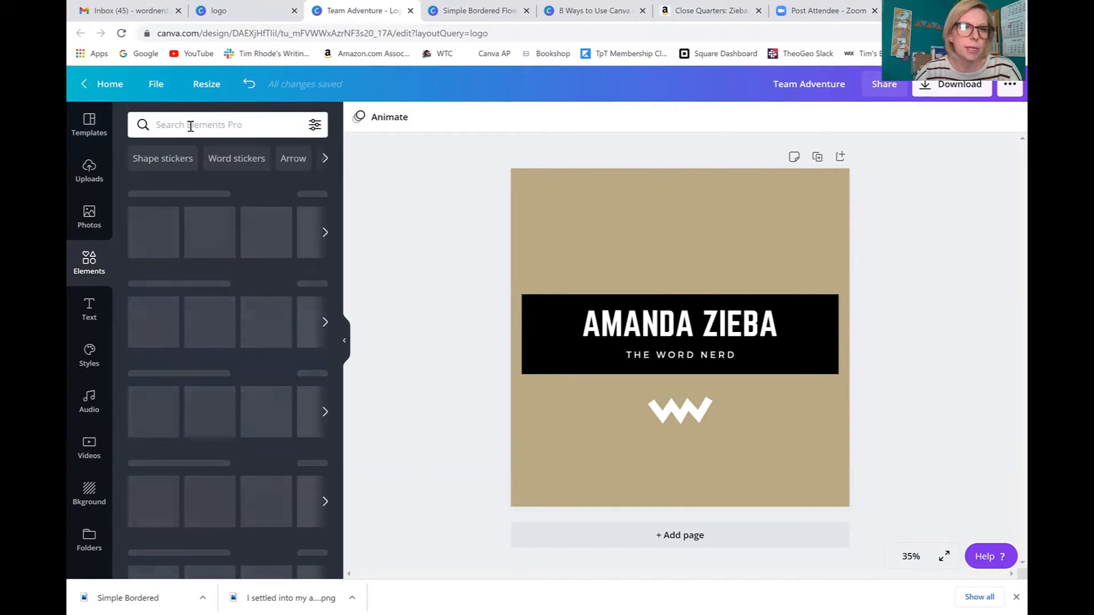
click(190, 126)
text(open book)
key(Return)
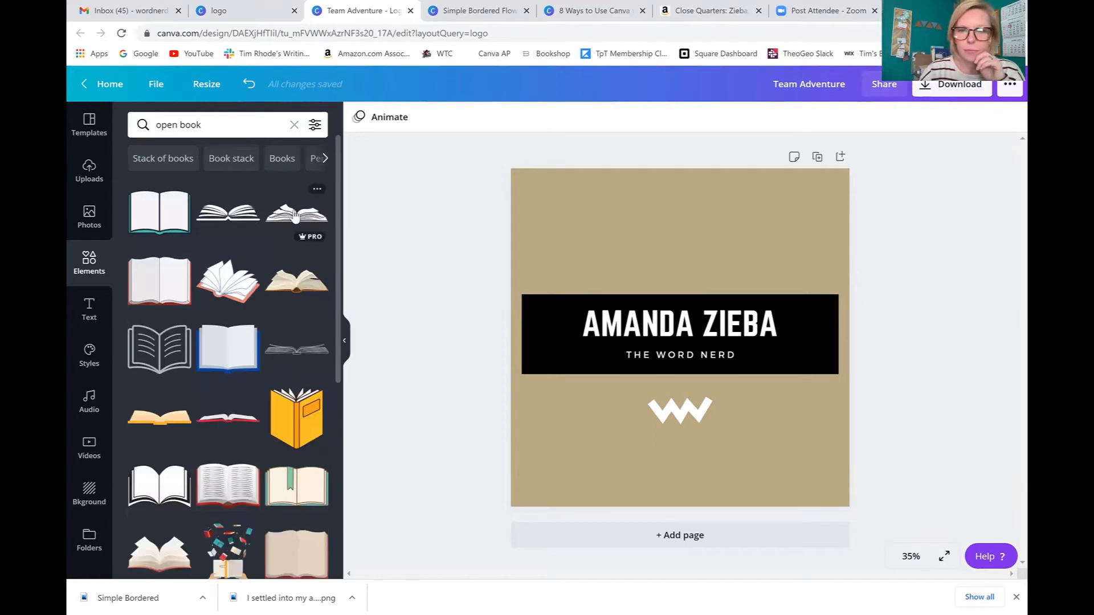
click(295, 216)
- Move the open book directly above the black banner, enlarge it, and center it horizontally on the page
drag(678, 353, 690, 281)
drag(613, 247, 535, 227)
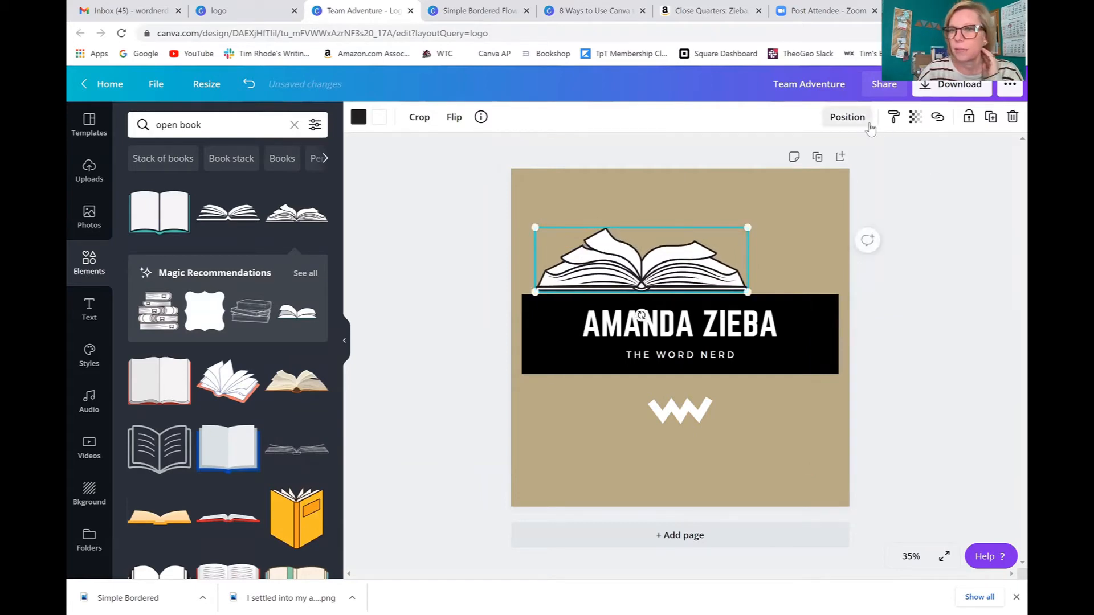
click(847, 118)
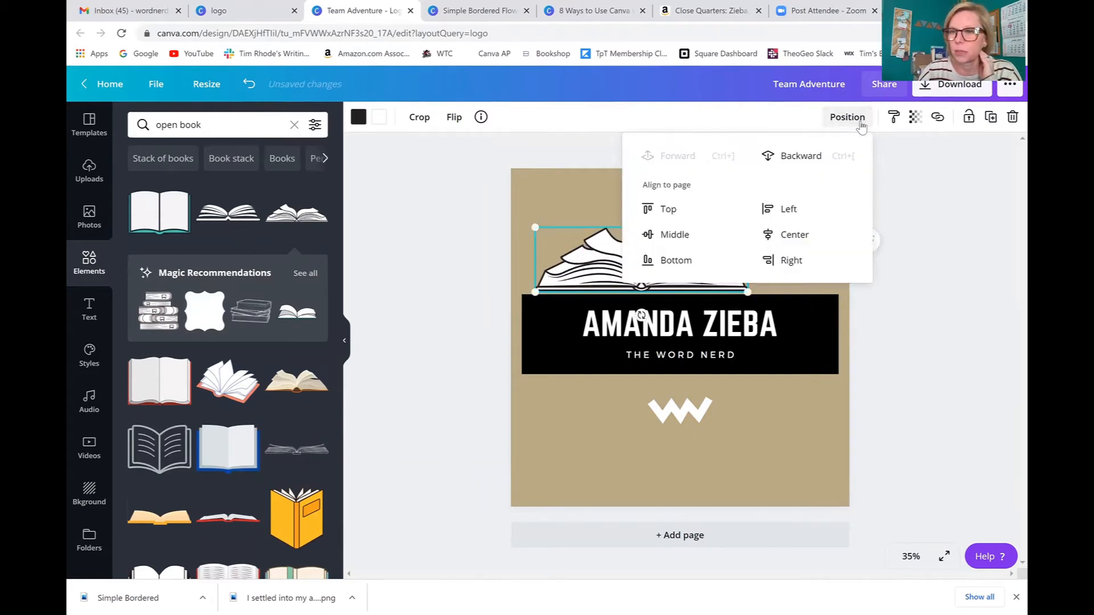
click(800, 237)
click(910, 385)
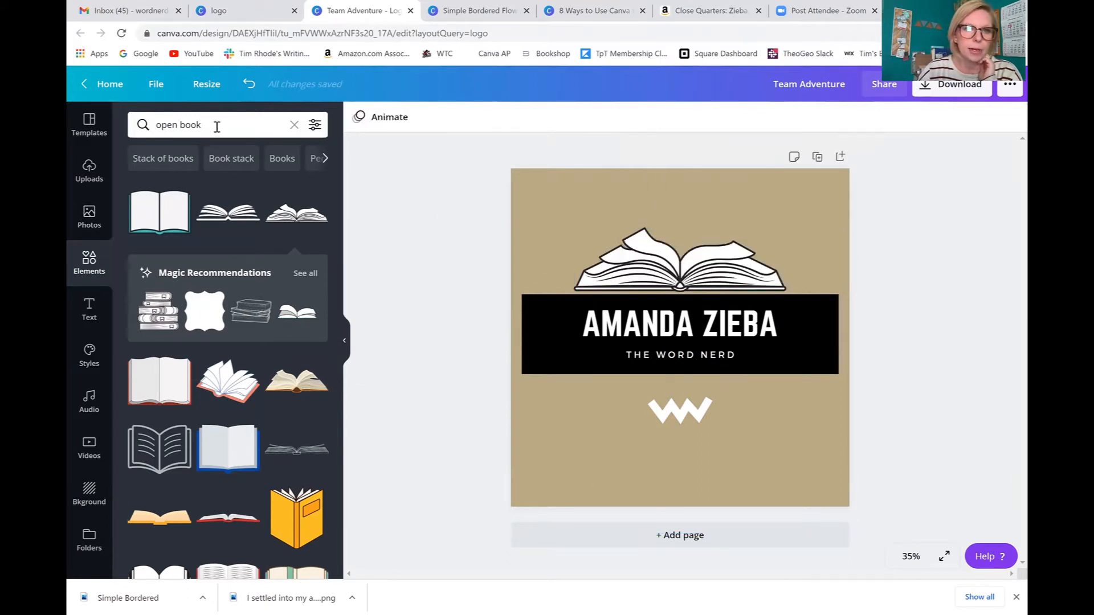
- Search the elements for "circle" and add the plain solid circle to the logo
click(136, 123)
text(circle)
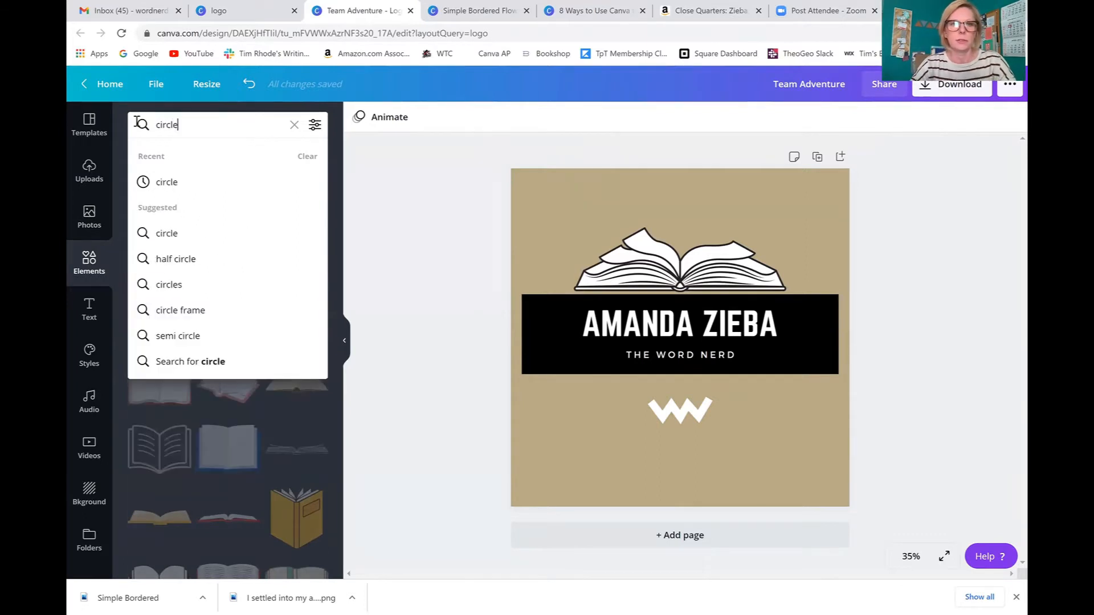
key(Return)
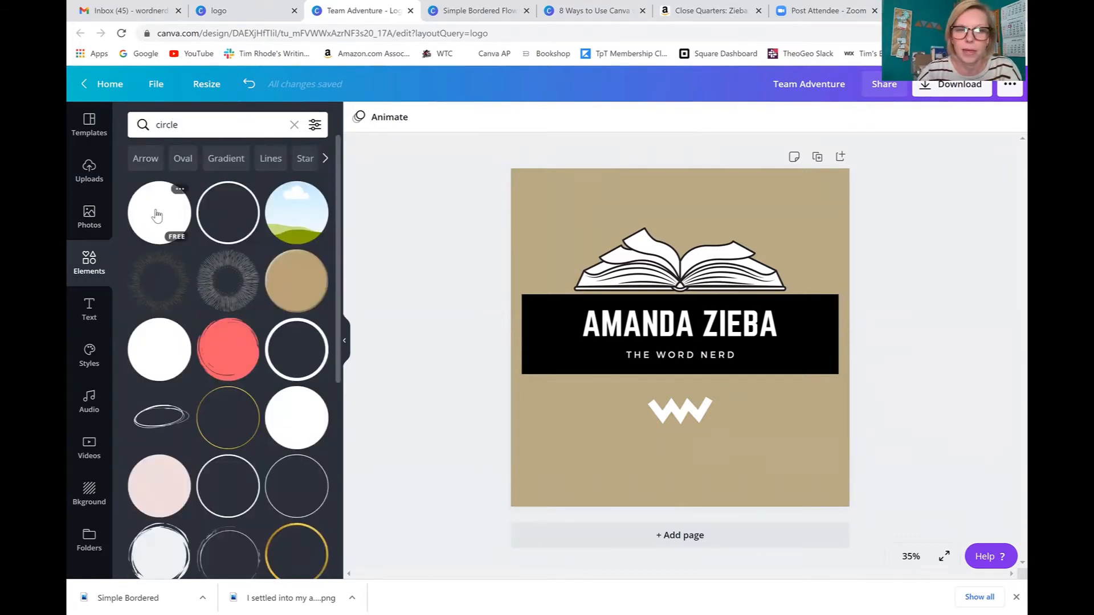
click(157, 216)
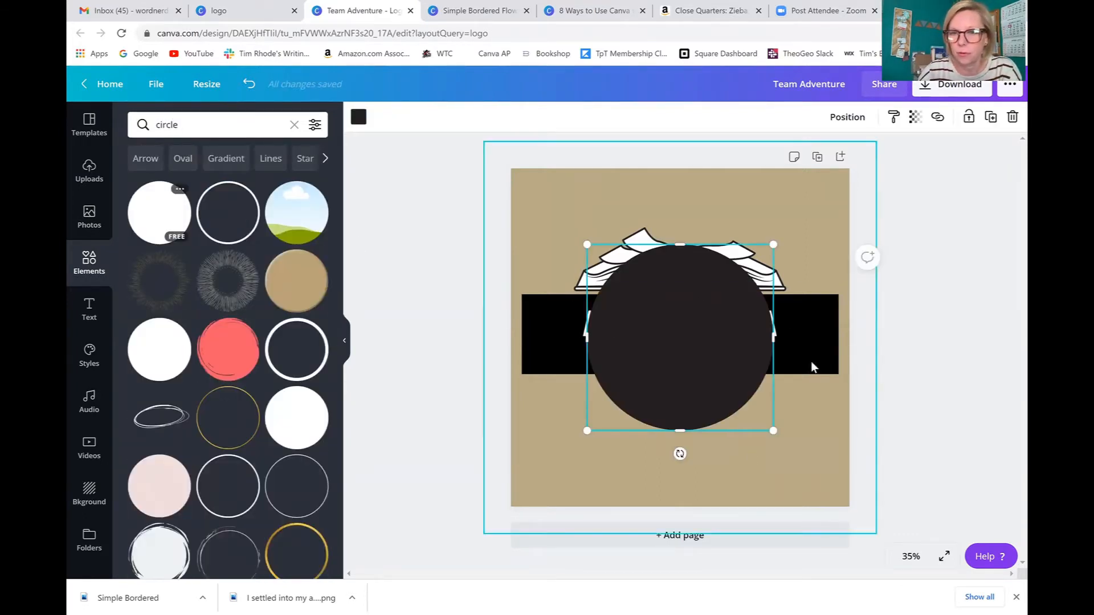
- Enlarge the dark circle to nearly three quarters of the page width and align it to the page's center and middle
drag(586, 244, 524, 183)
click(847, 117)
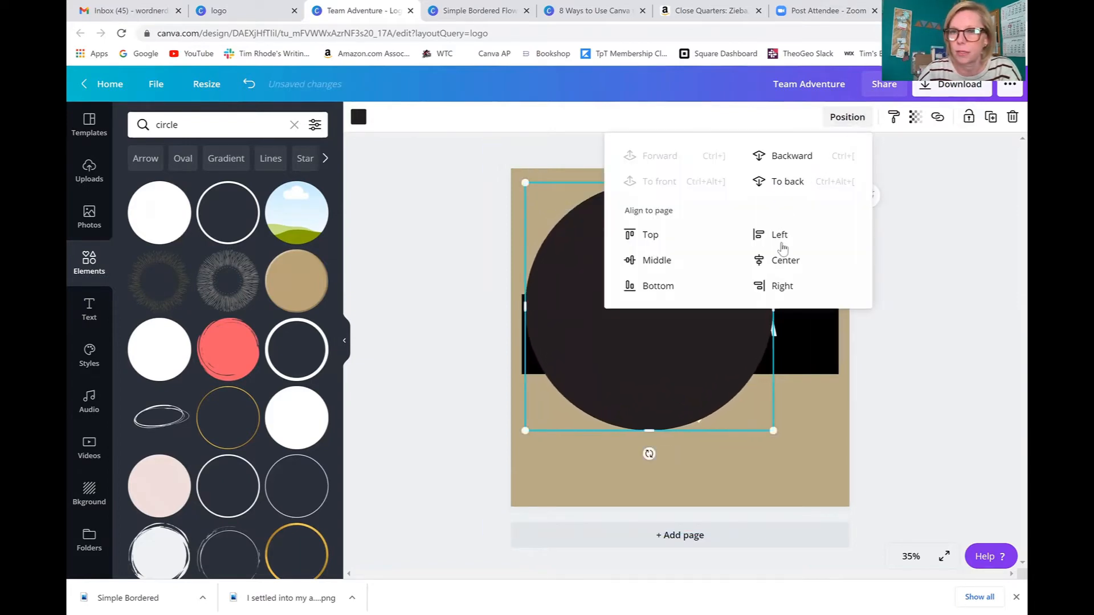
click(780, 262)
click(653, 263)
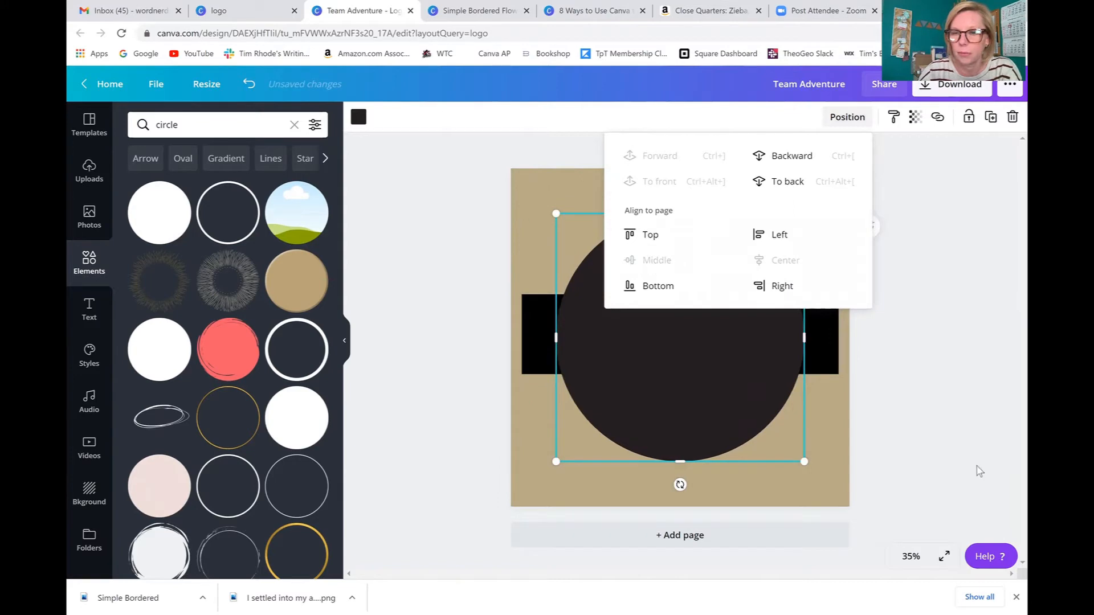
click(950, 452)
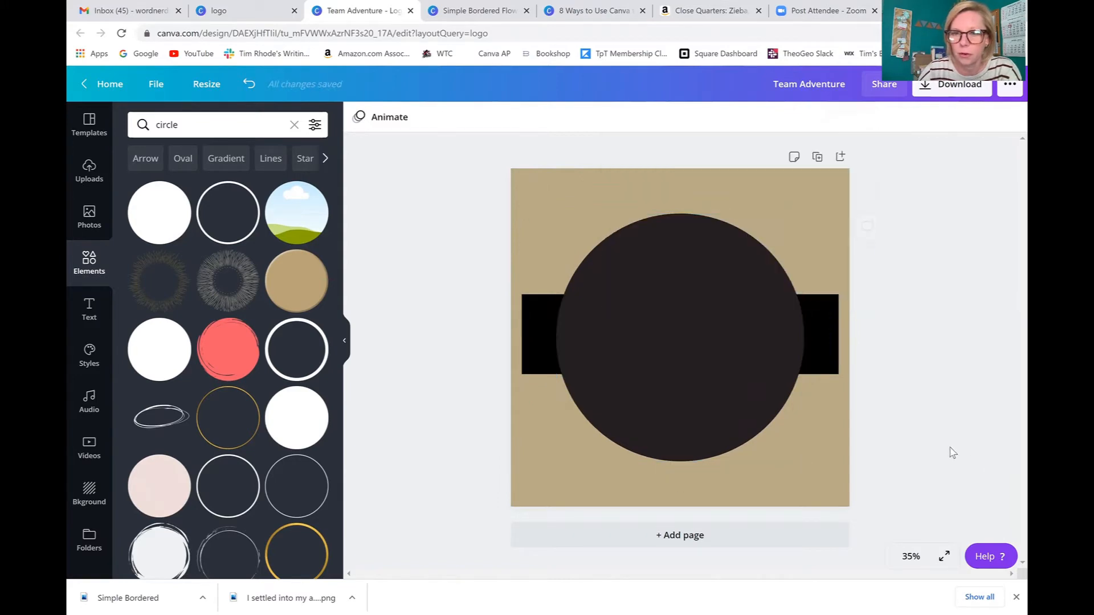
- Send the dark circle backward behind the open book, the name banner and the white zigzag
click(686, 345)
click(843, 118)
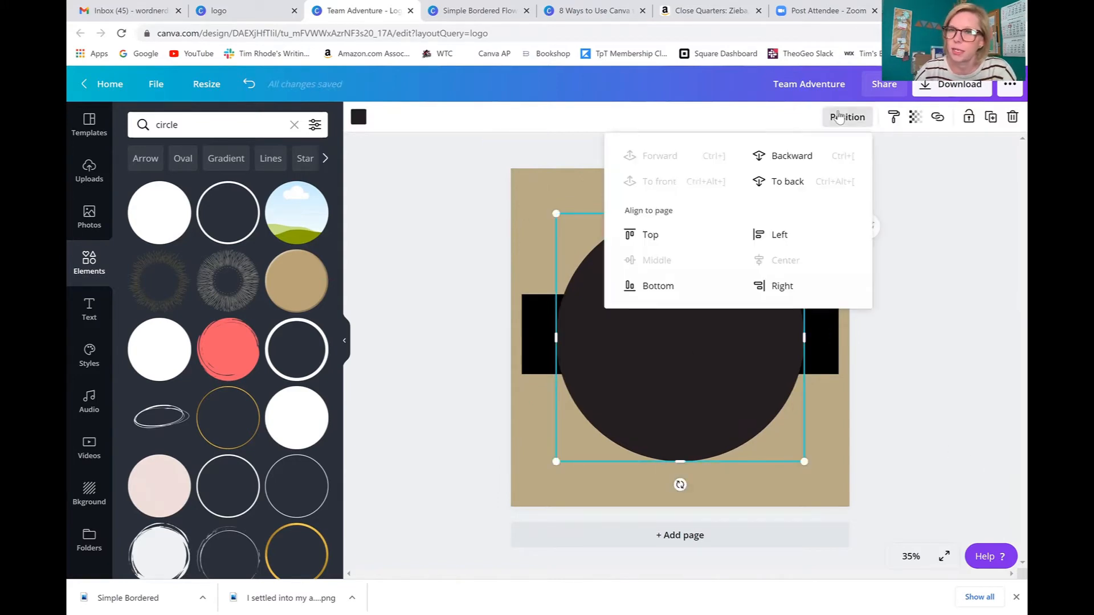
click(785, 156)
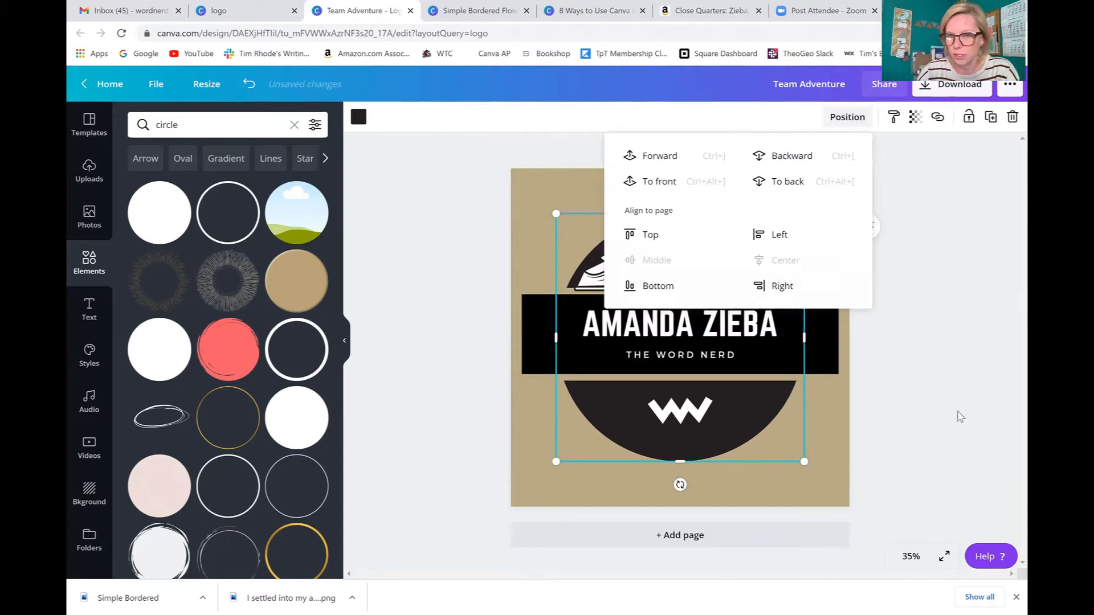
click(924, 432)
click(924, 431)
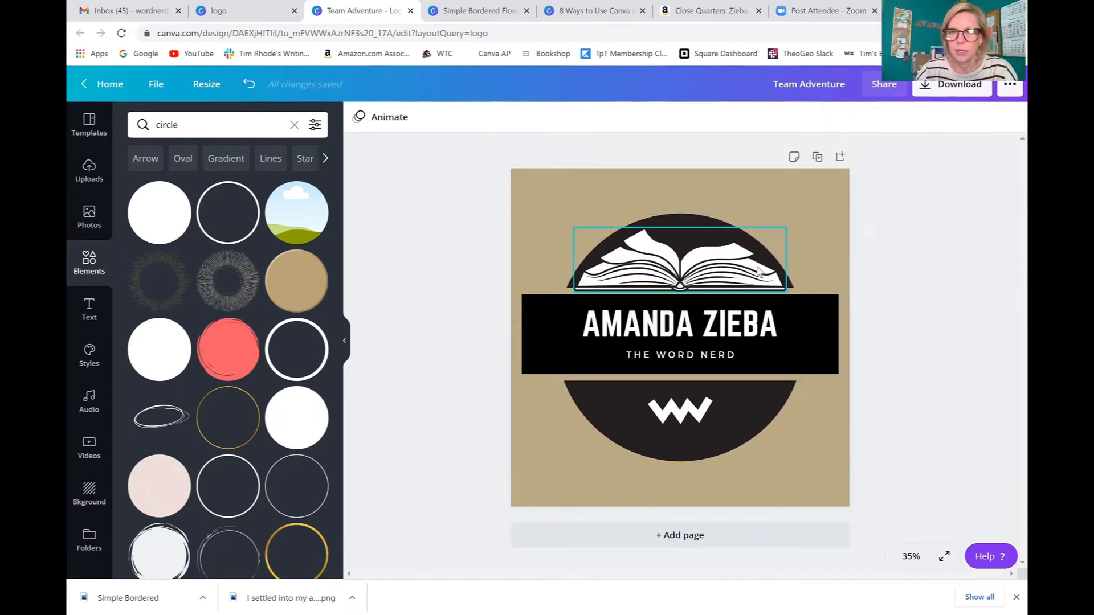
- Shrink the open book above the name banner so it fits inside the dark circle and center it horizontally on the page
click(691, 283)
drag(576, 291, 612, 275)
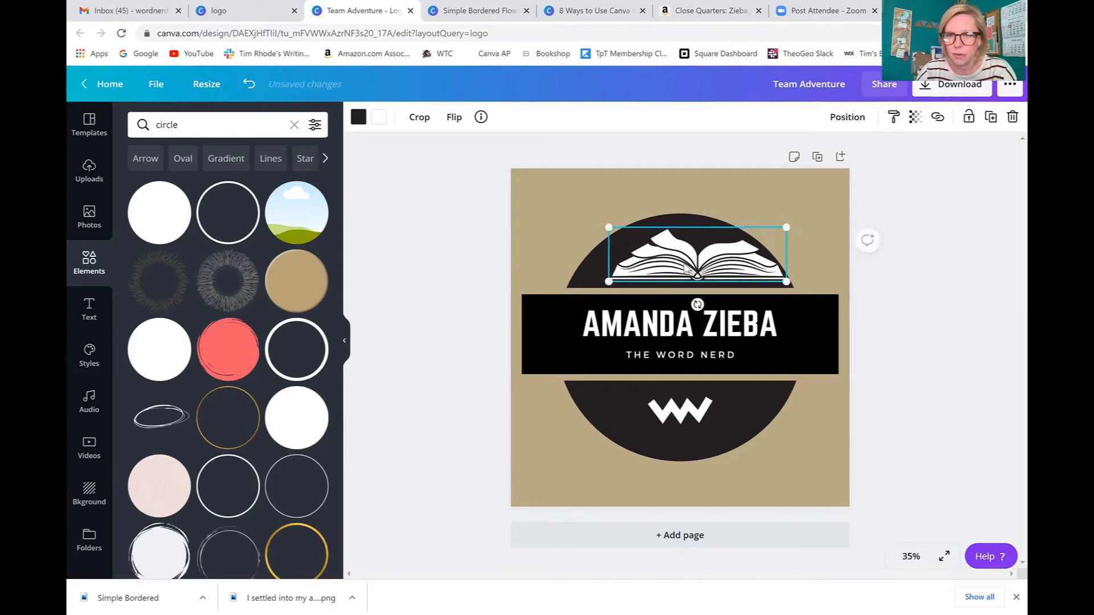
click(847, 116)
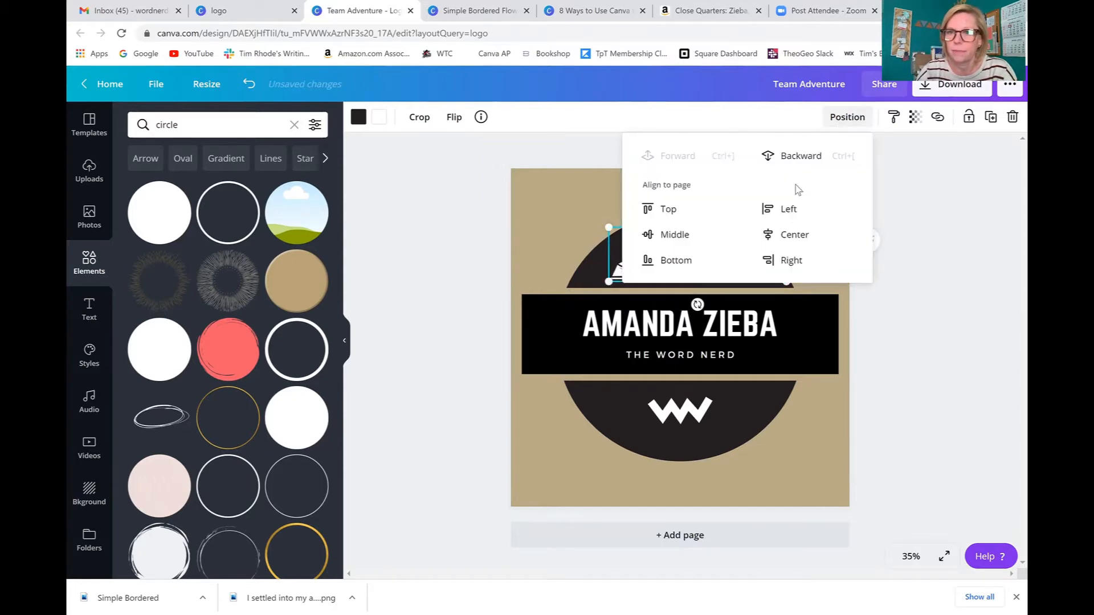
click(794, 234)
click(957, 400)
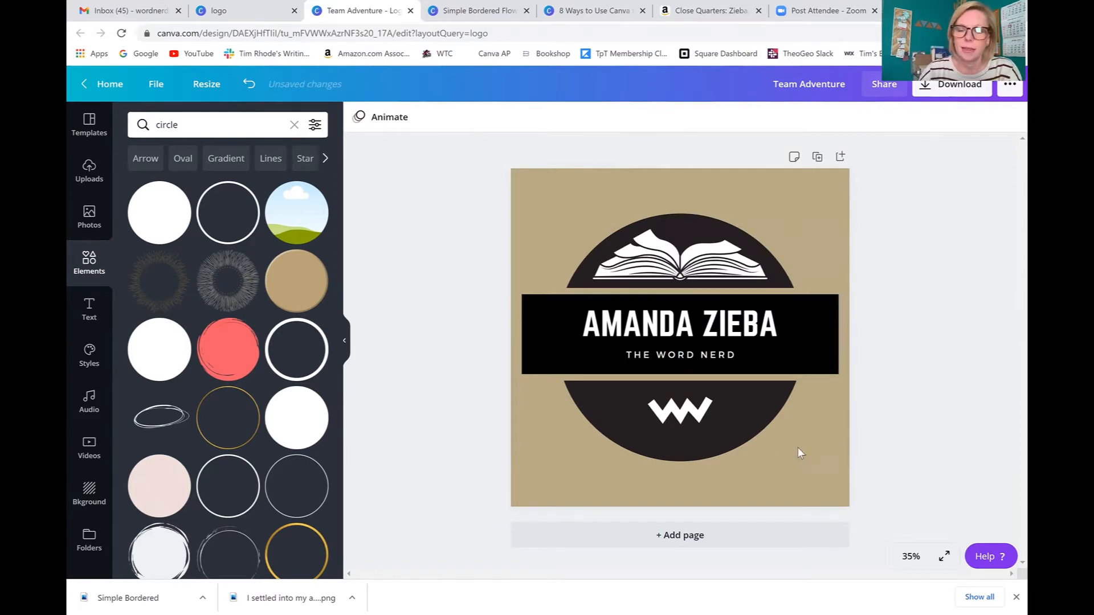
- Replace the white zigzag below the name banner with a vertically flipped duplicate of the open book
click(693, 420)
key(Delete)
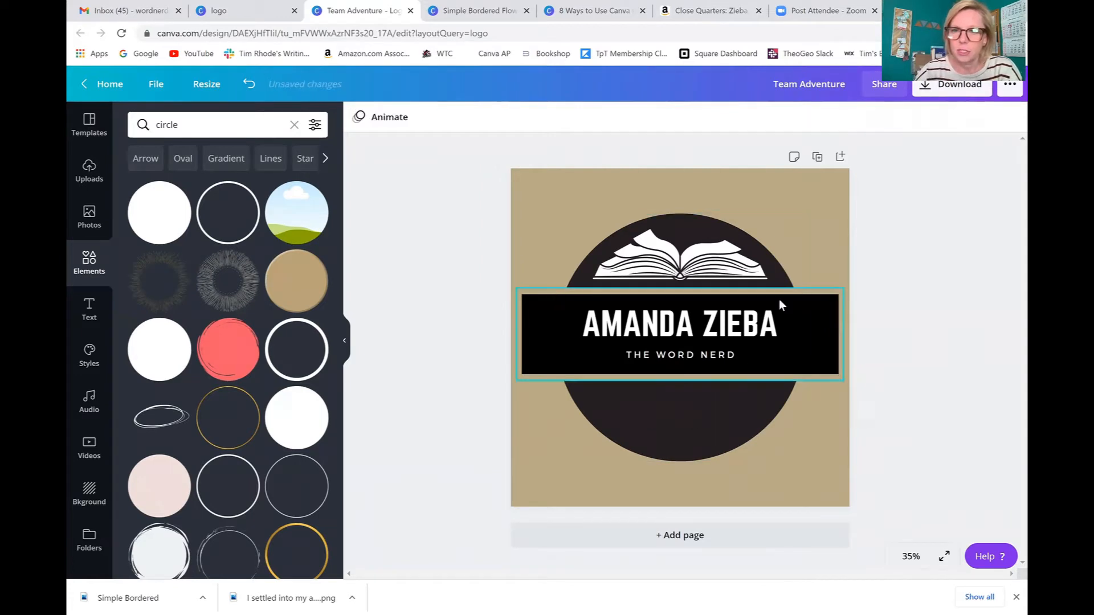
click(732, 263)
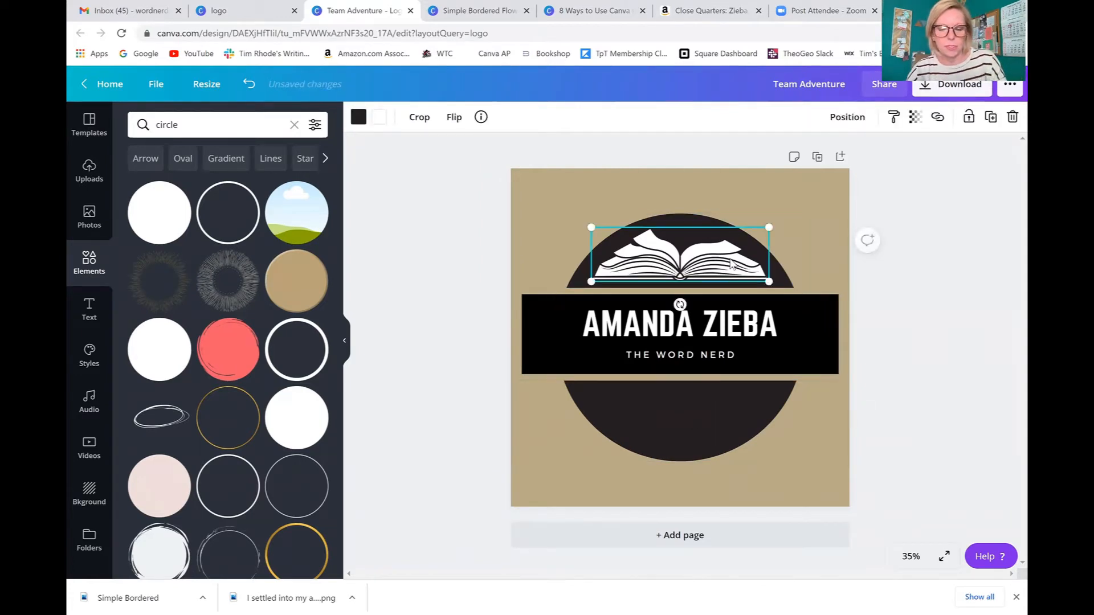
key(ctrl+d)
drag(731, 263, 728, 405)
click(454, 117)
click(467, 177)
drag(734, 404, 734, 415)
click(978, 410)
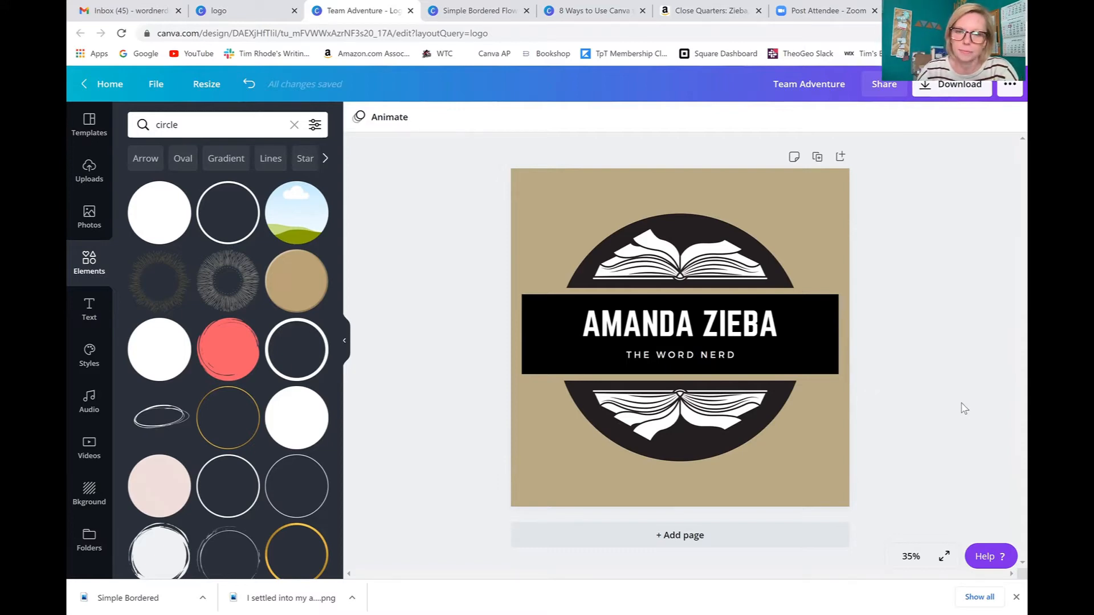
- Delete the tan background square and recolor the name banner's tan border white
click(808, 196)
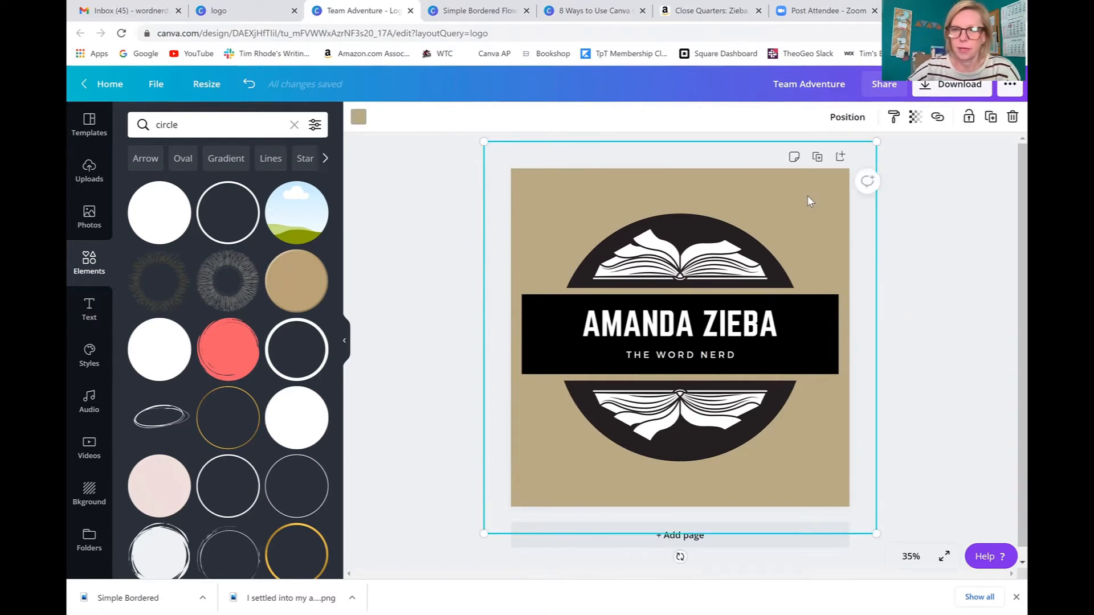
key(Delete)
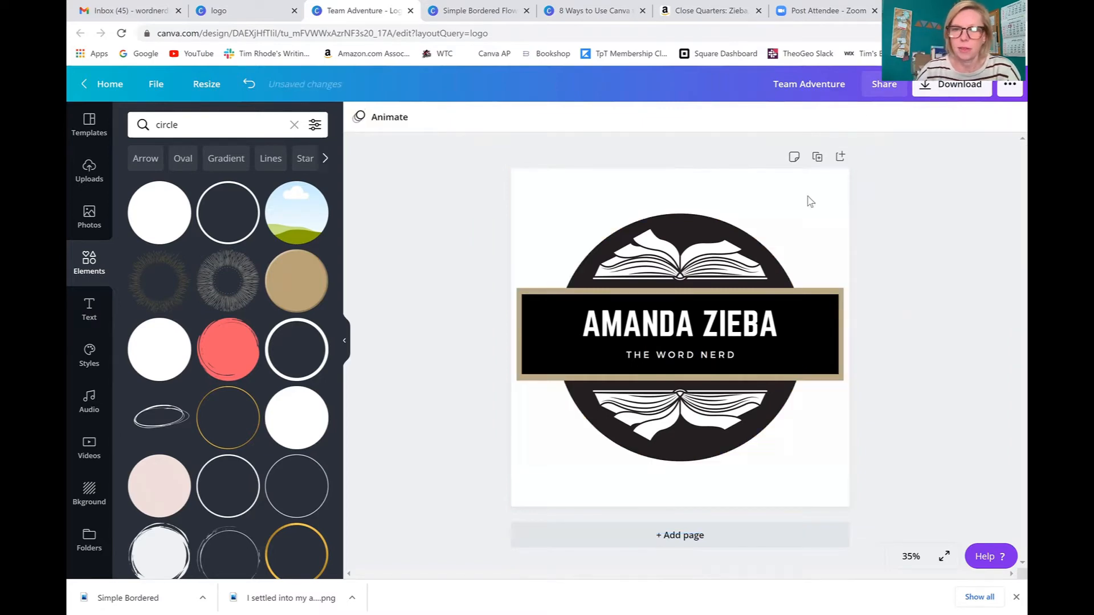
click(829, 295)
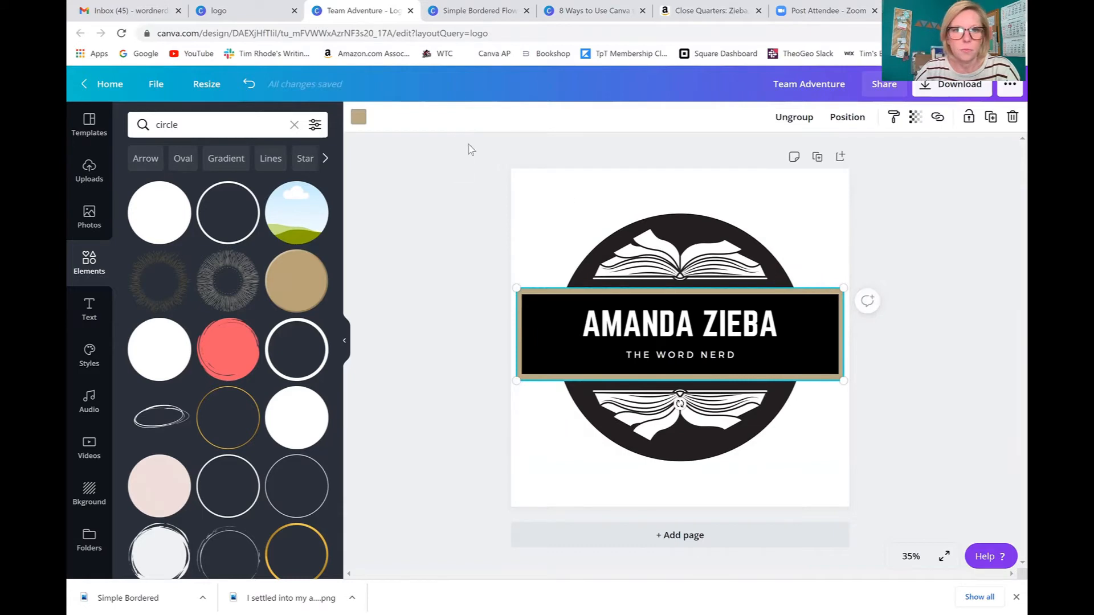
click(358, 116)
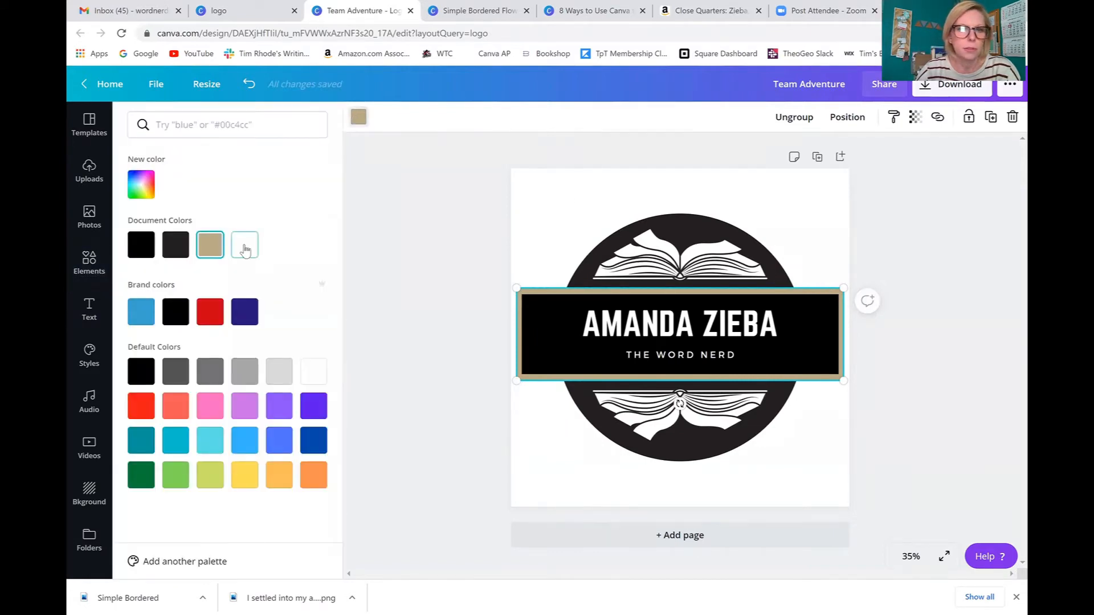
click(244, 244)
click(417, 227)
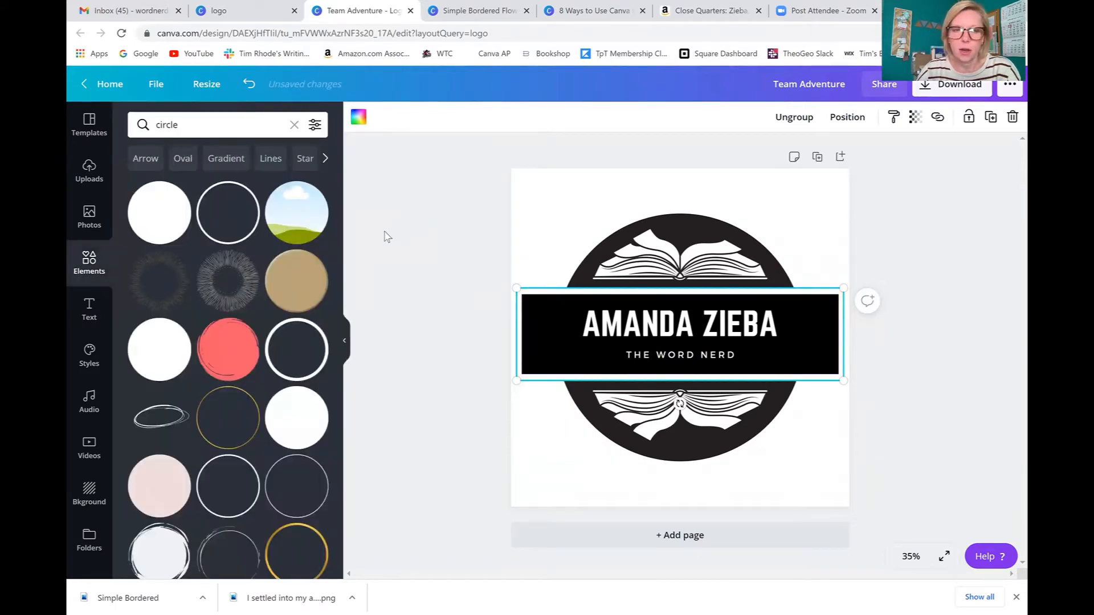
- Add the circular photo frame and fill it with the beige close-up text photo from a "dictionary page" photo search
click(290, 208)
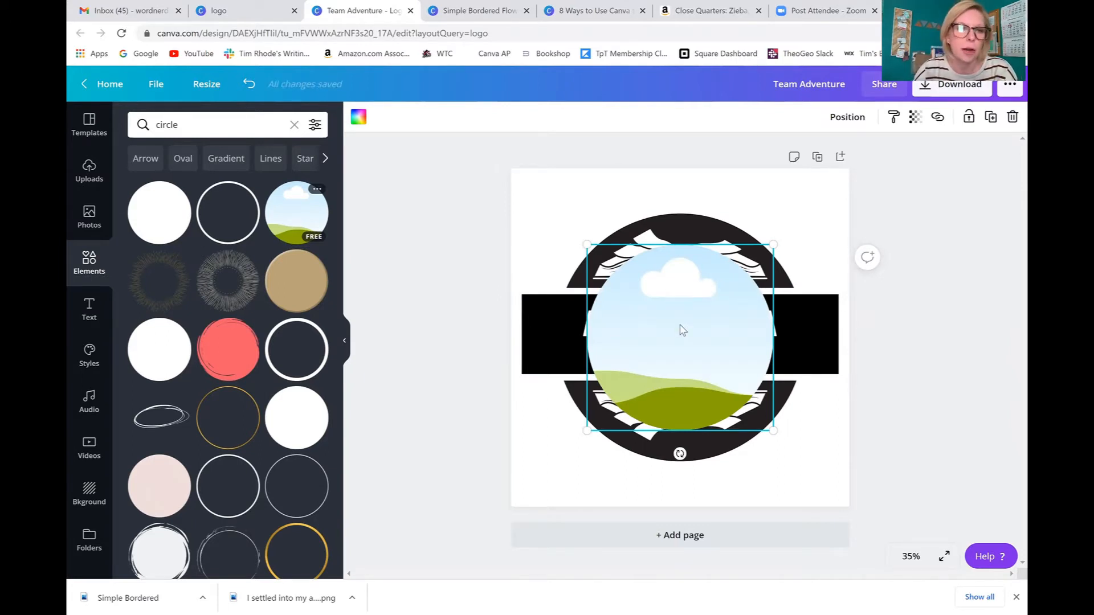
click(108, 220)
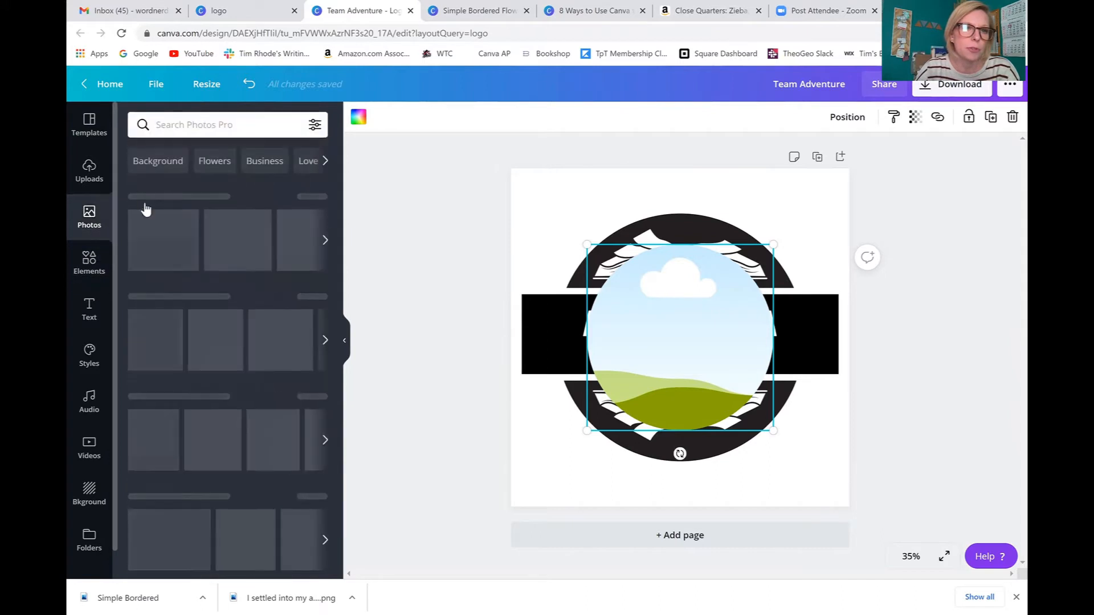
click(181, 127)
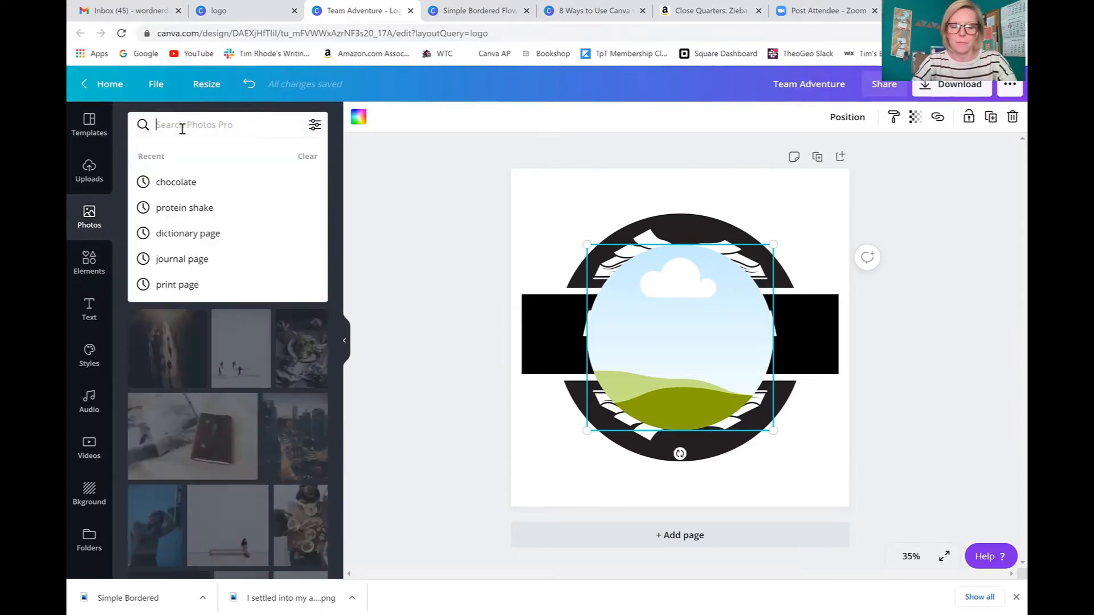
text(dictionary a)
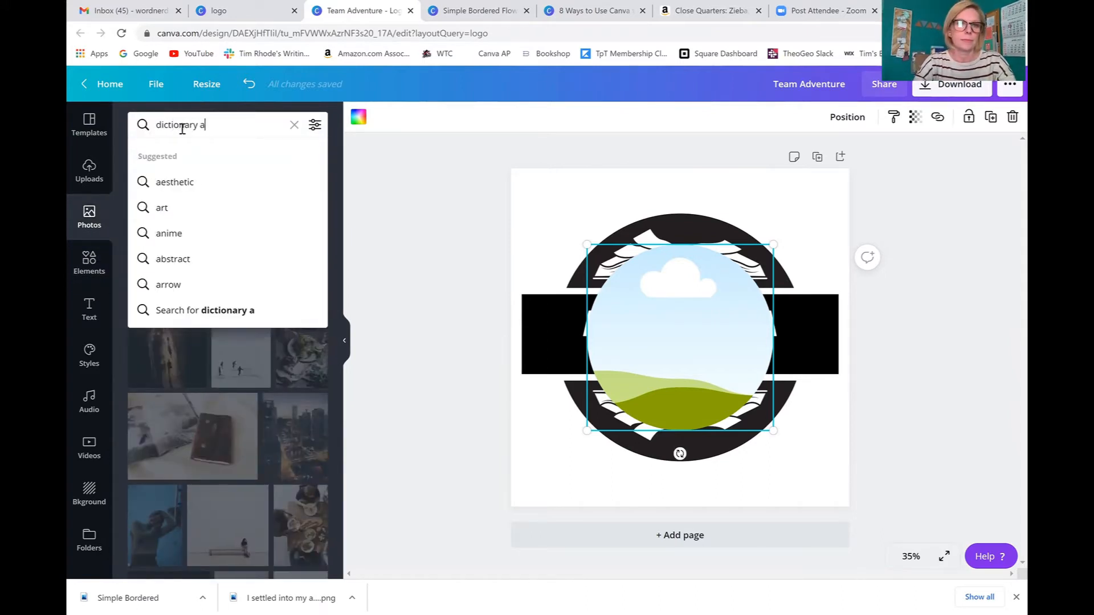
key(BackSpace)
text(page)
key(Return)
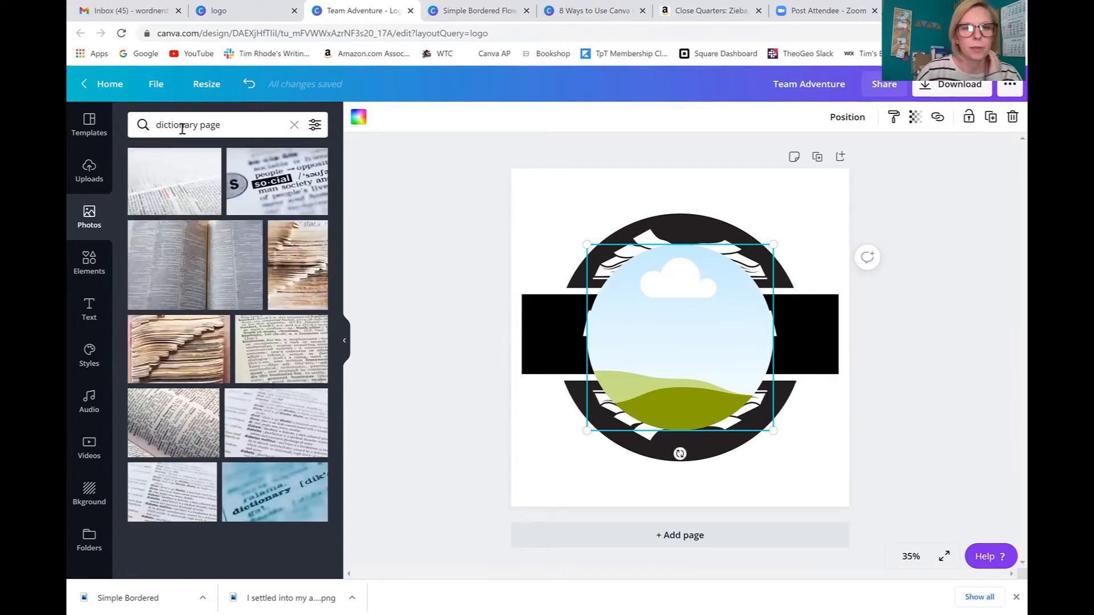
drag(146, 272, 615, 323)
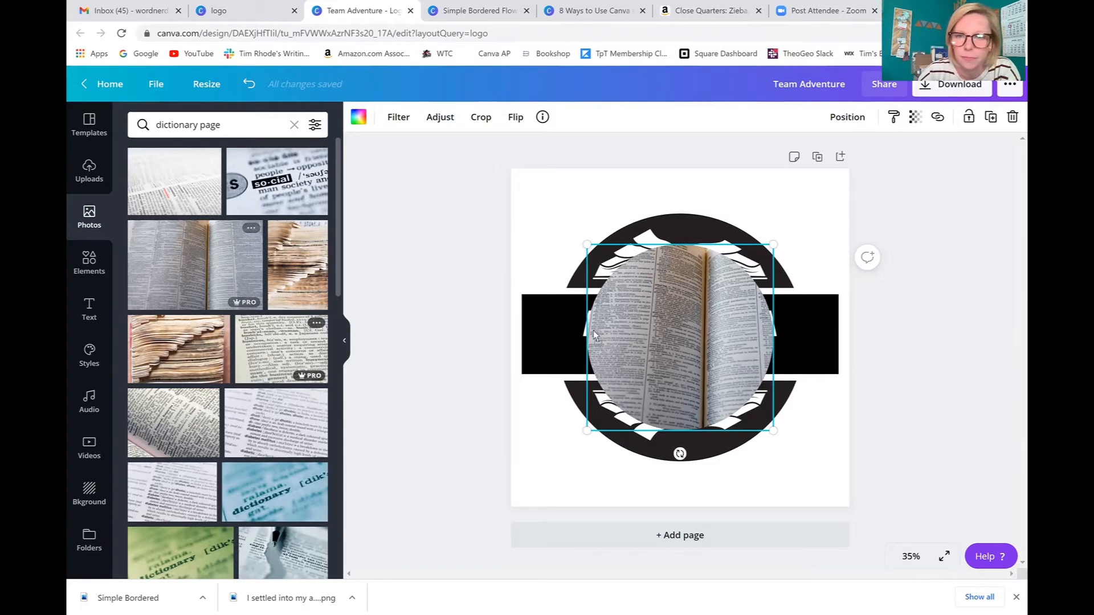
drag(282, 348, 661, 315)
- Enlarge the framed dictionary photo to about 1,248 × 1,248 and center it on the page
drag(760, 409, 807, 505)
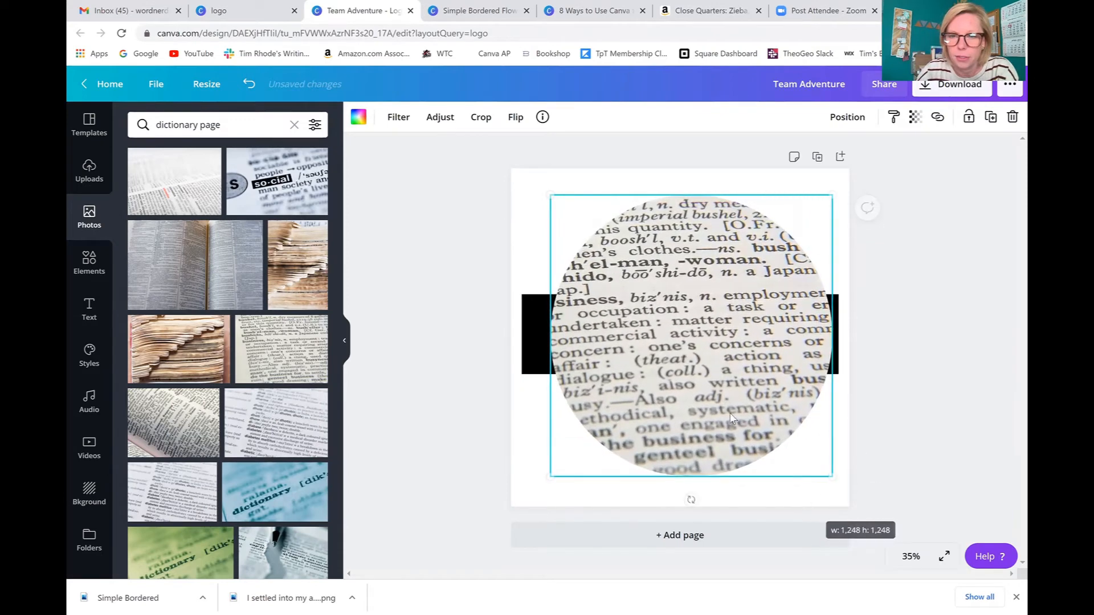
drag(731, 419, 727, 422)
click(847, 117)
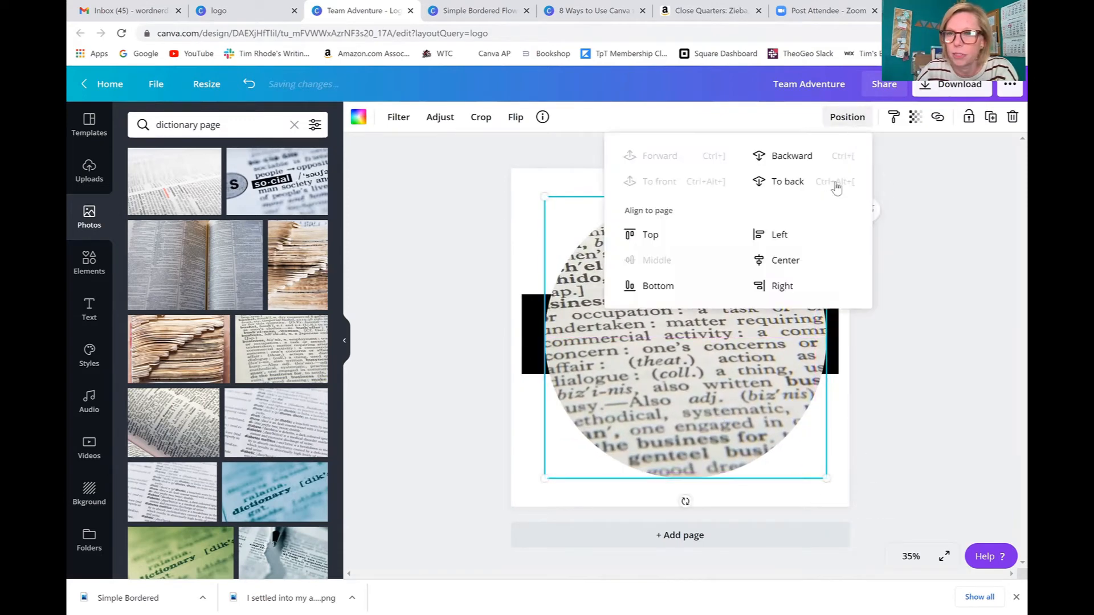
click(781, 260)
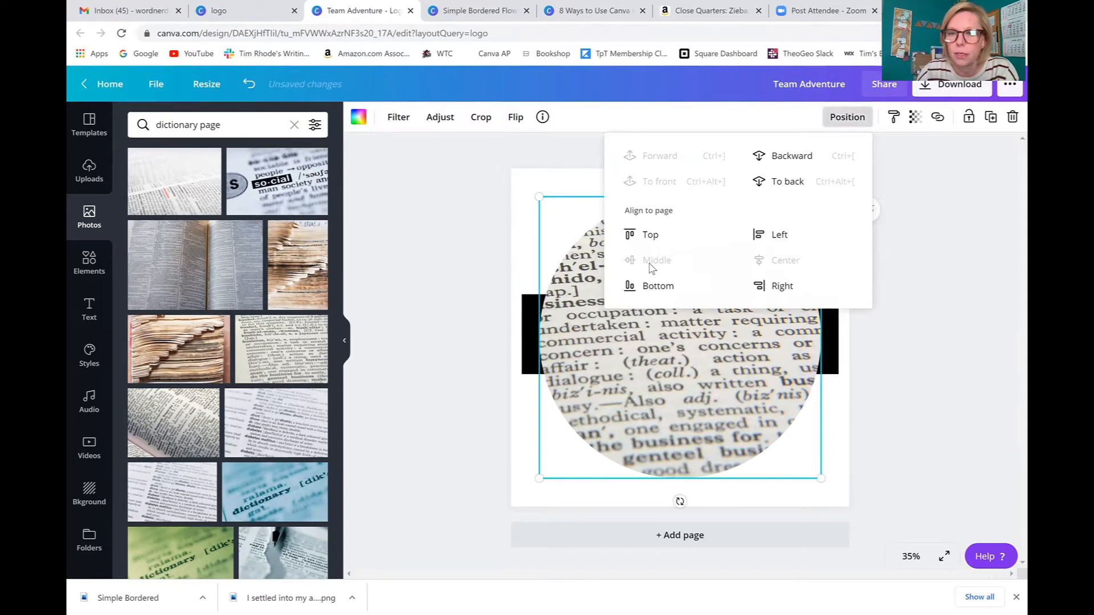
- Send the framed dictionary photo backward behind the name banner, both books and the dark circle
click(803, 155)
click(804, 158)
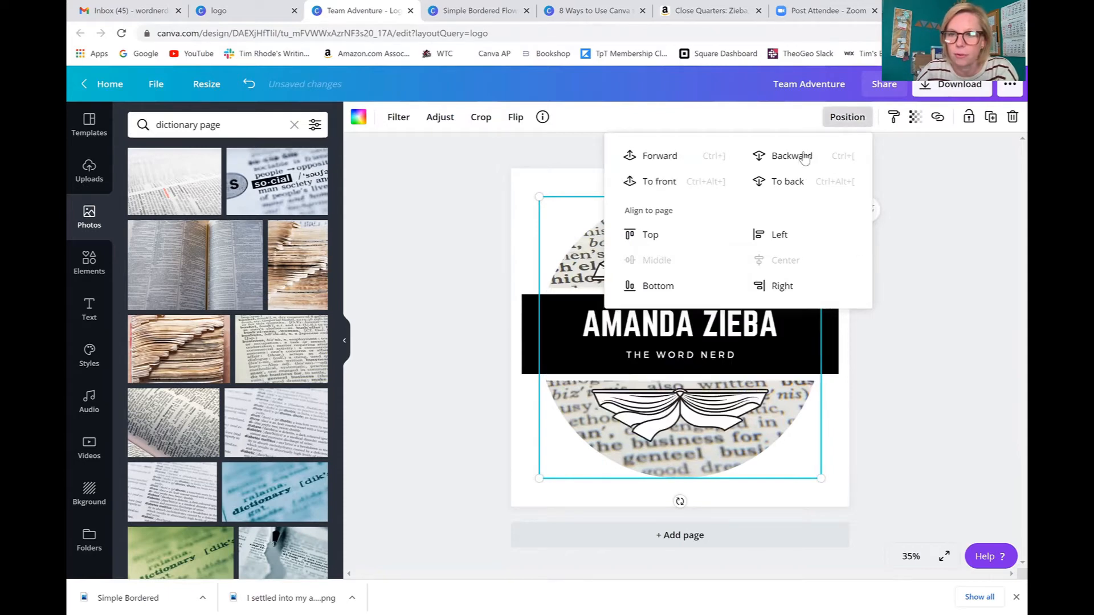
click(805, 157)
click(925, 445)
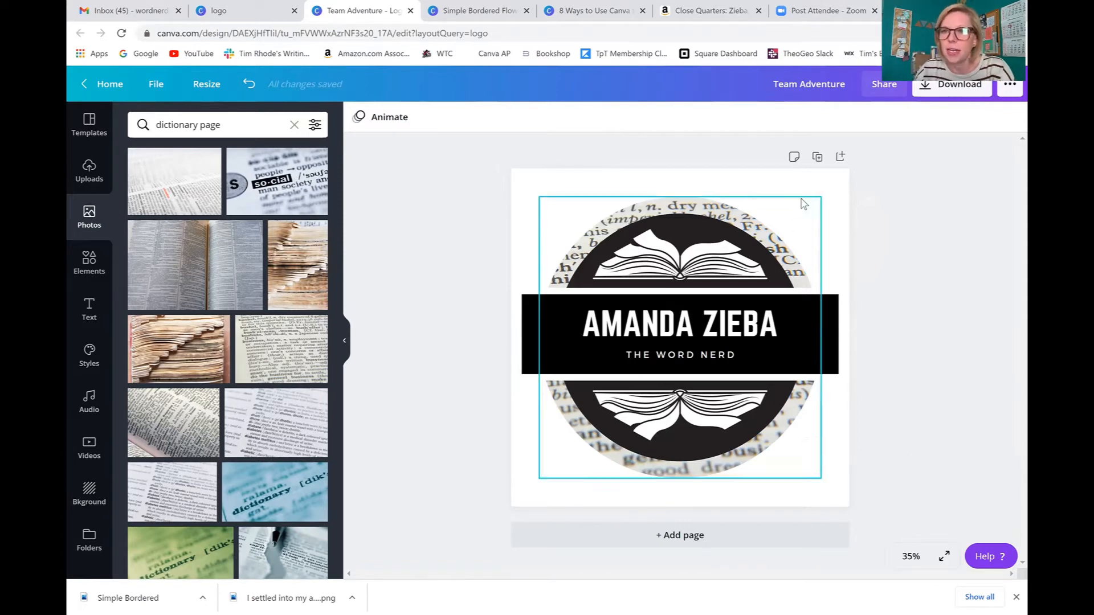
- Download the finished logo as a PNG at 1500 × 1500 px
click(935, 87)
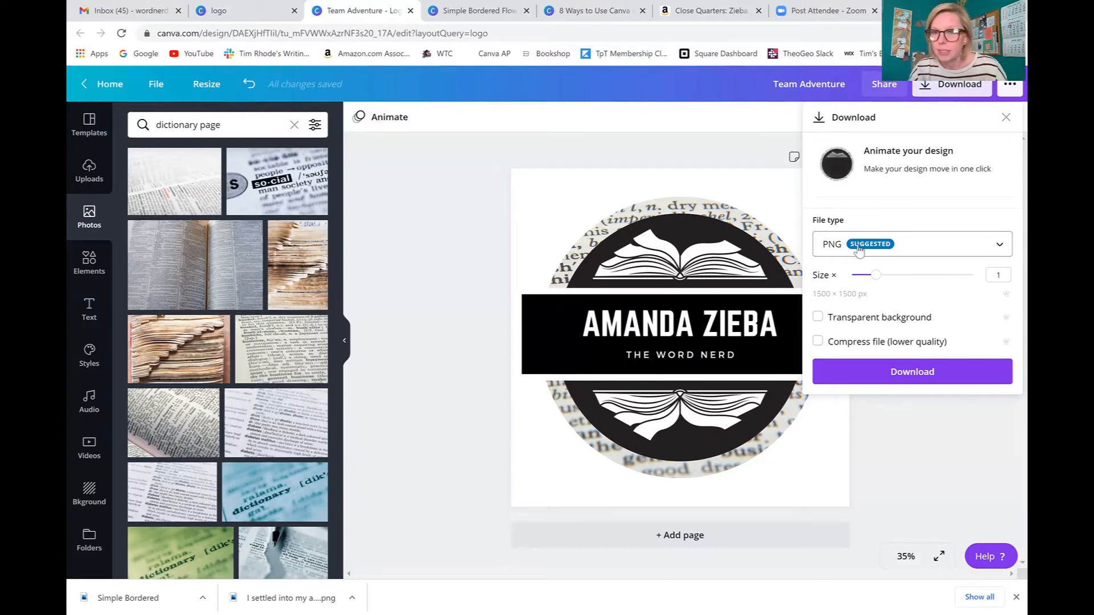
click(882, 377)
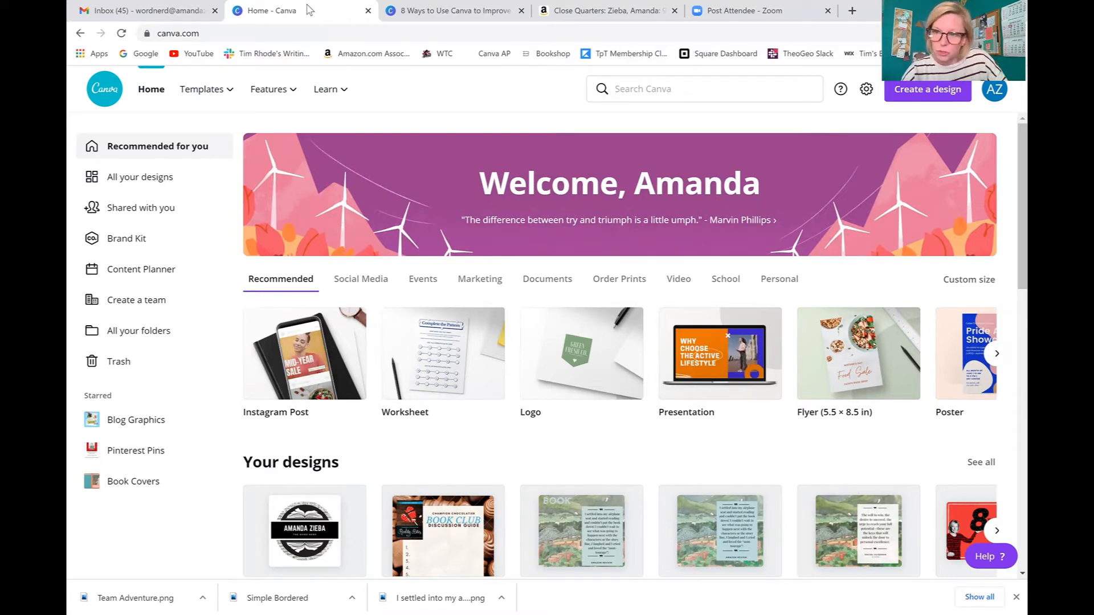
- Search the template library for "infographic" and browse the designs
click(642, 88)
text(inf)
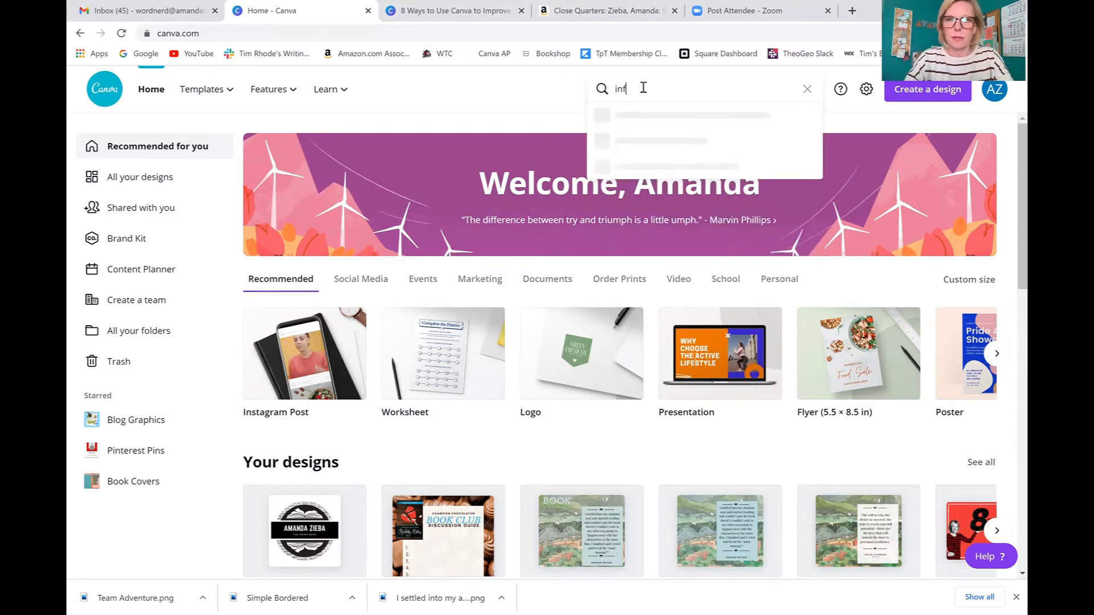
text(ographic)
key(Return)
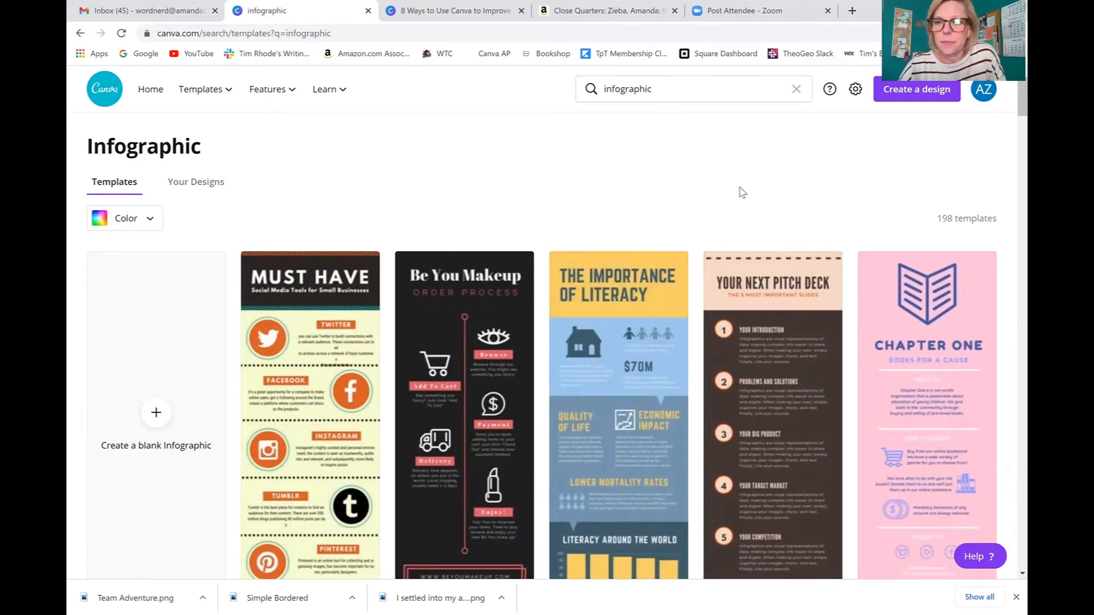
scroll(741, 192, down, 1)
scroll(741, 192, down, 2)
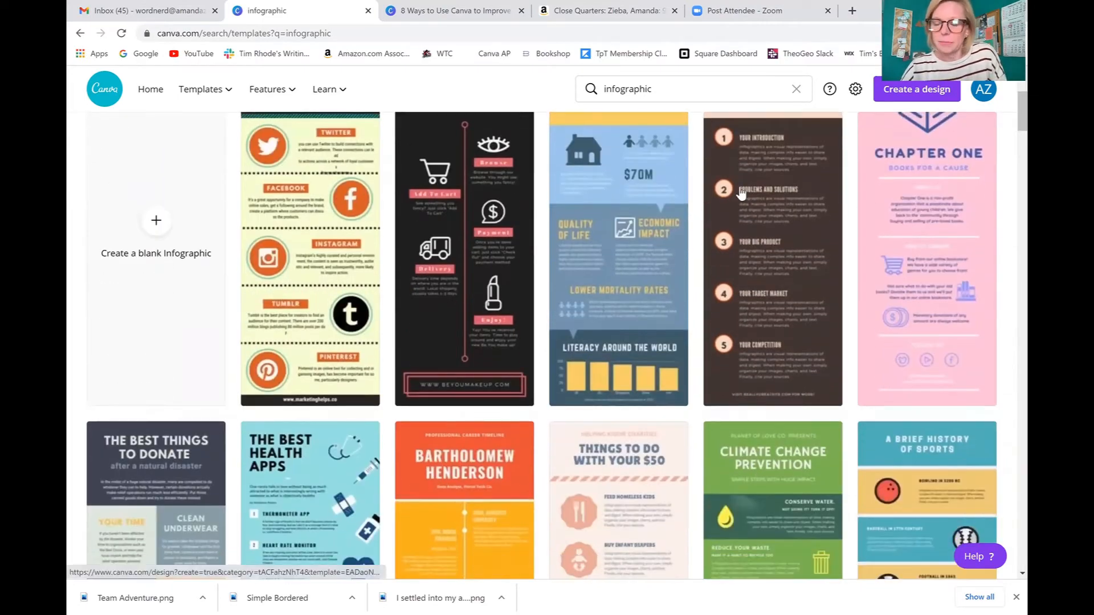
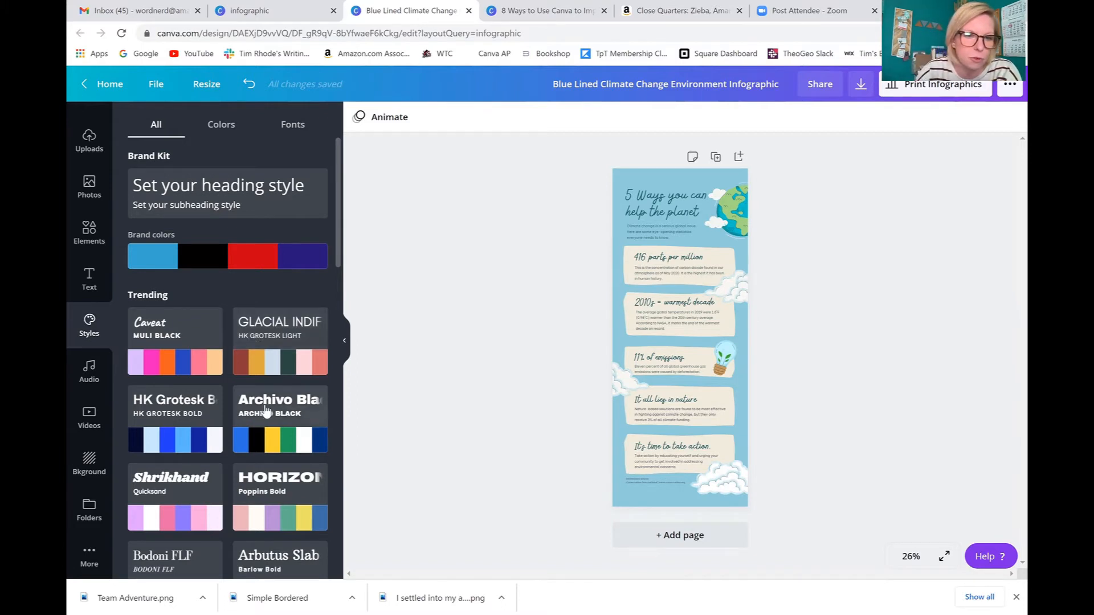
- Try the HK Grotesk Bold style on the infographic, shuffle its colors three times, and switch to the Archivo Black style
click(197, 405)
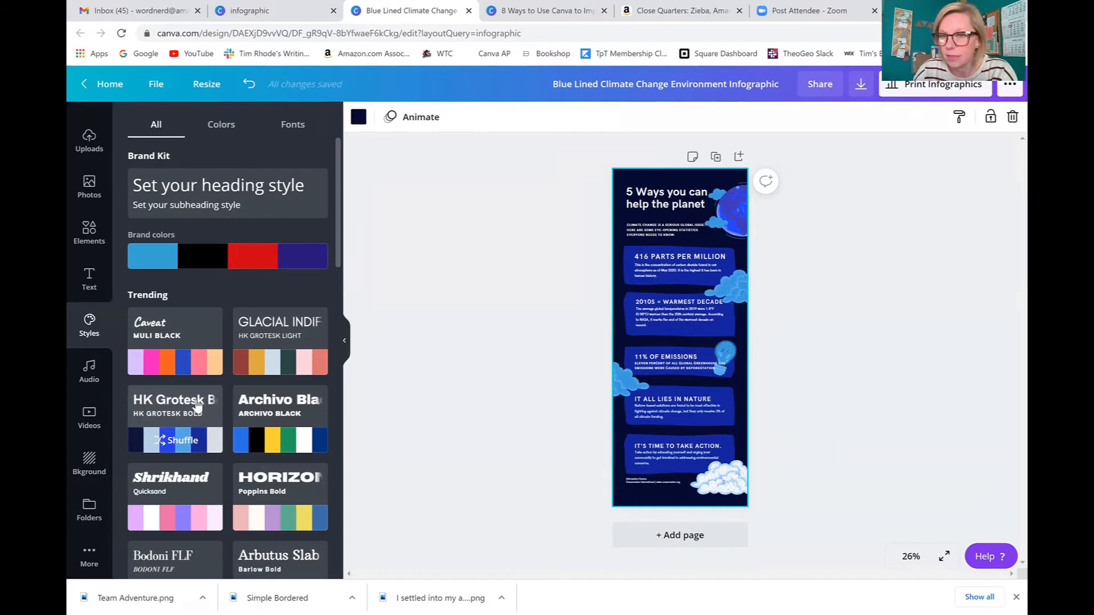
click(188, 442)
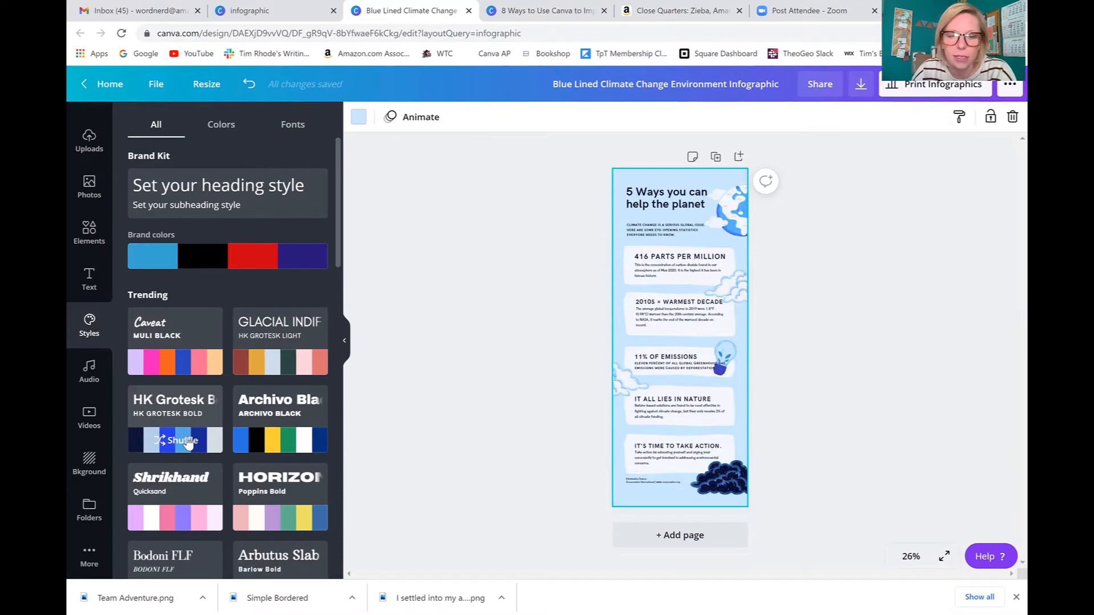
click(188, 442)
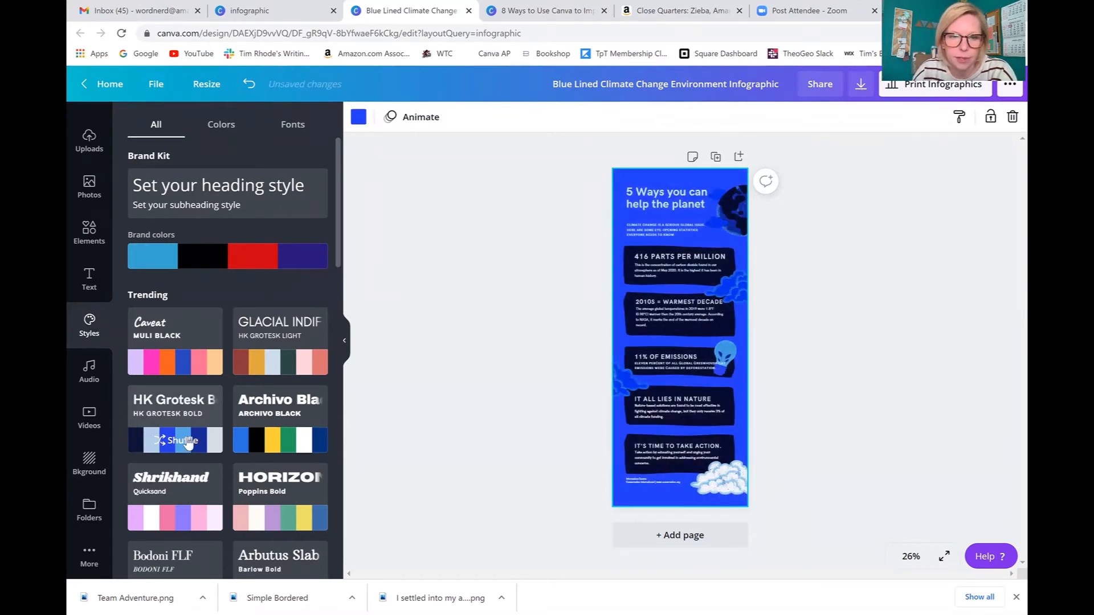
click(188, 443)
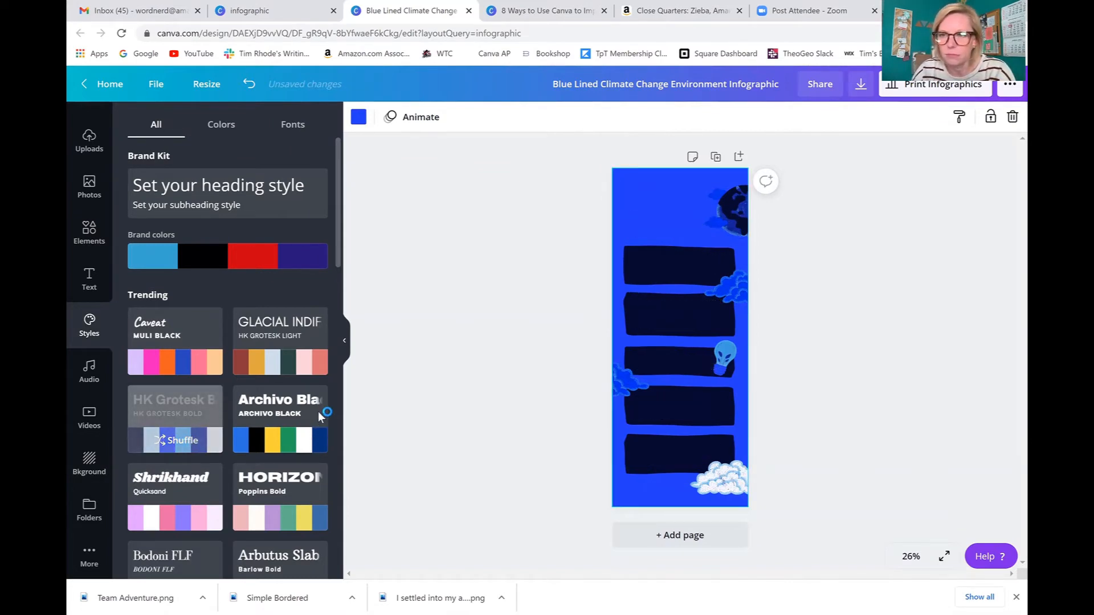
click(272, 437)
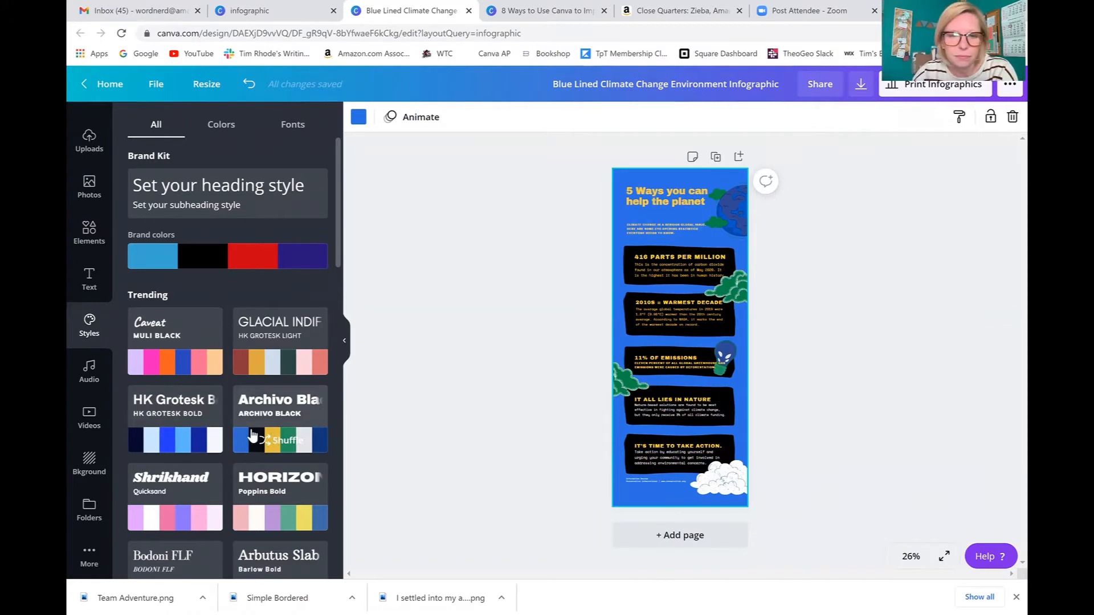
- Apply the Archivo and Open Sans style with the black, orange and blue palette, and select the infographic's small source text
scroll(251, 437, down, 5)
click(169, 348)
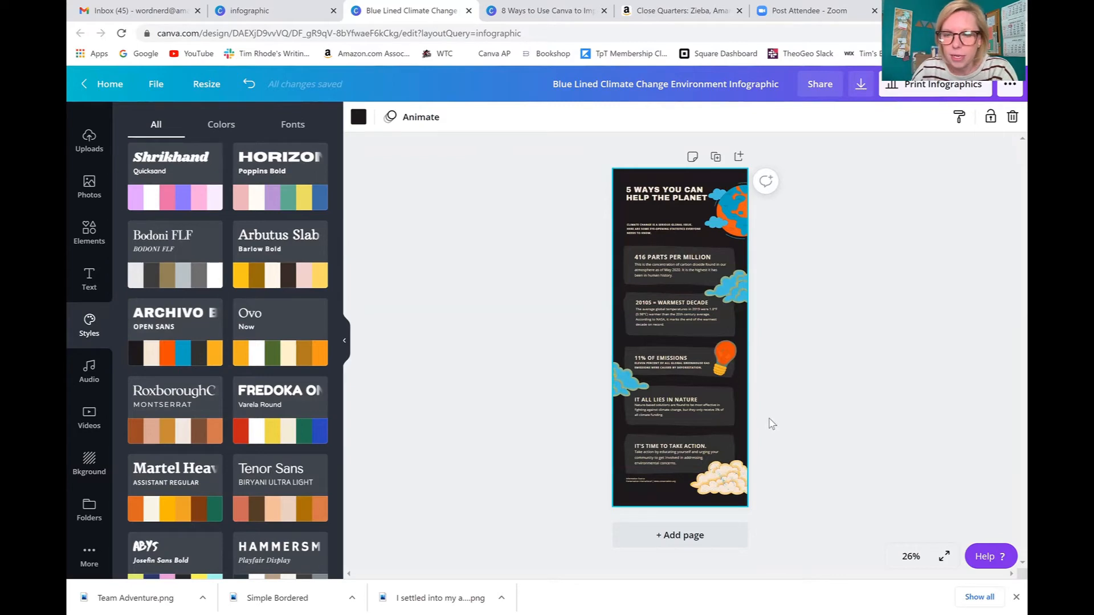
click(643, 479)
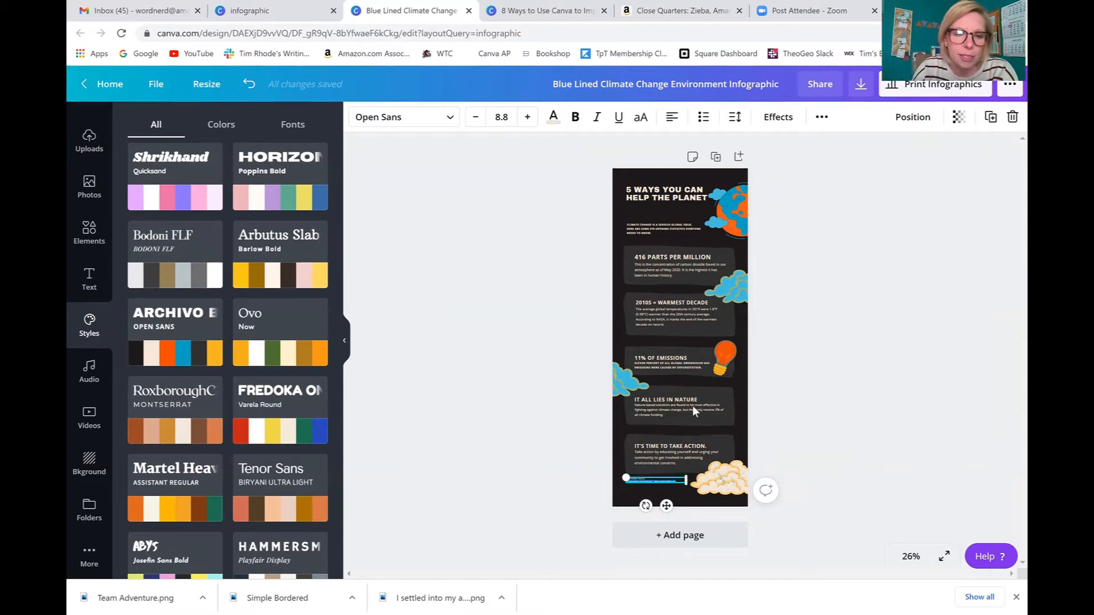
- Add the uploaded forest book cover with the open book to the infographic, resize it and place it near the lower cloud
scroll(287, 390, down, 3)
scroll(287, 391, down, 3)
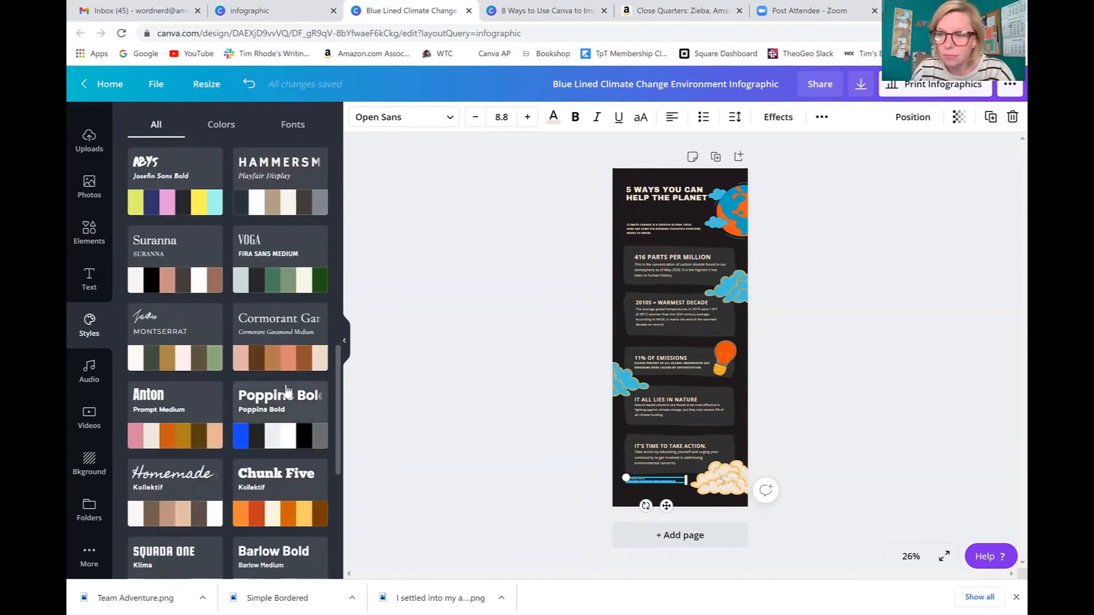
click(89, 136)
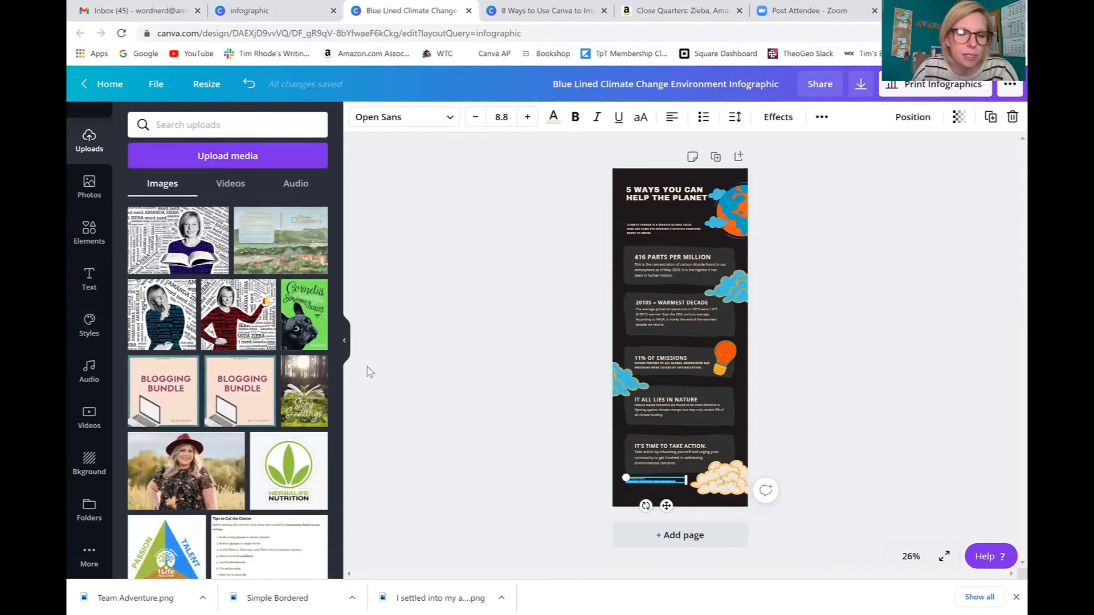
scroll(290, 380, down, 8)
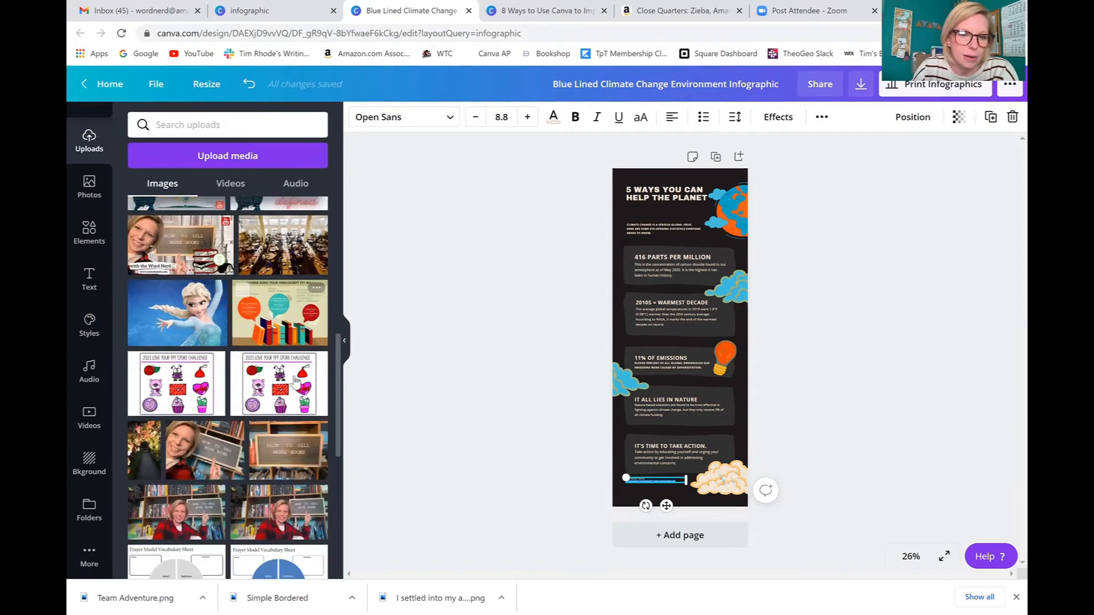
scroll(295, 382, up, 10)
click(302, 391)
drag(718, 282, 690, 323)
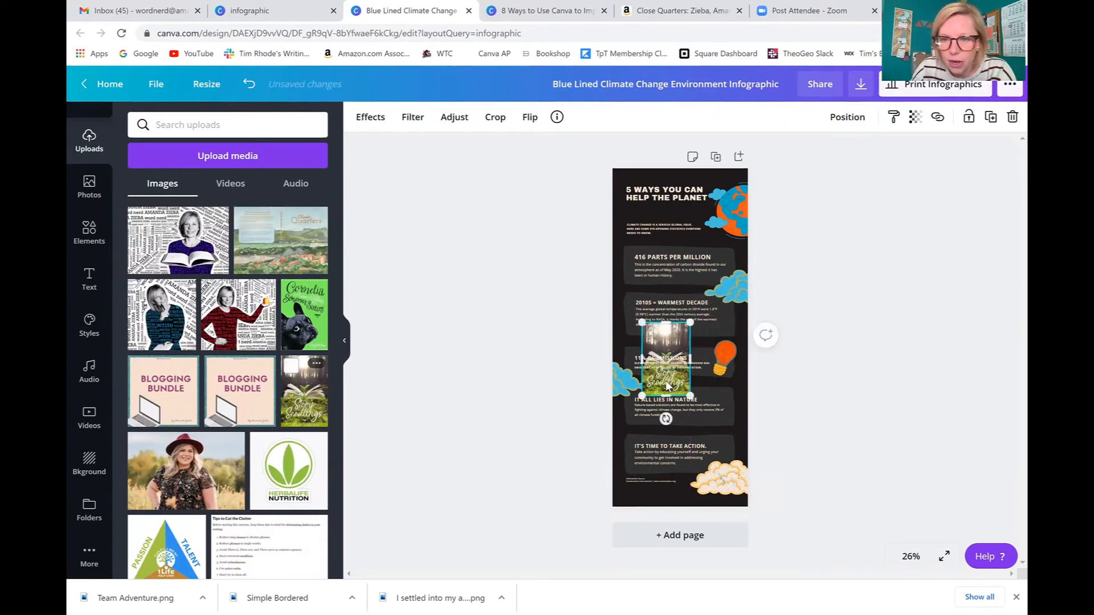
drag(666, 387, 708, 457)
drag(690, 397, 726, 482)
click(856, 420)
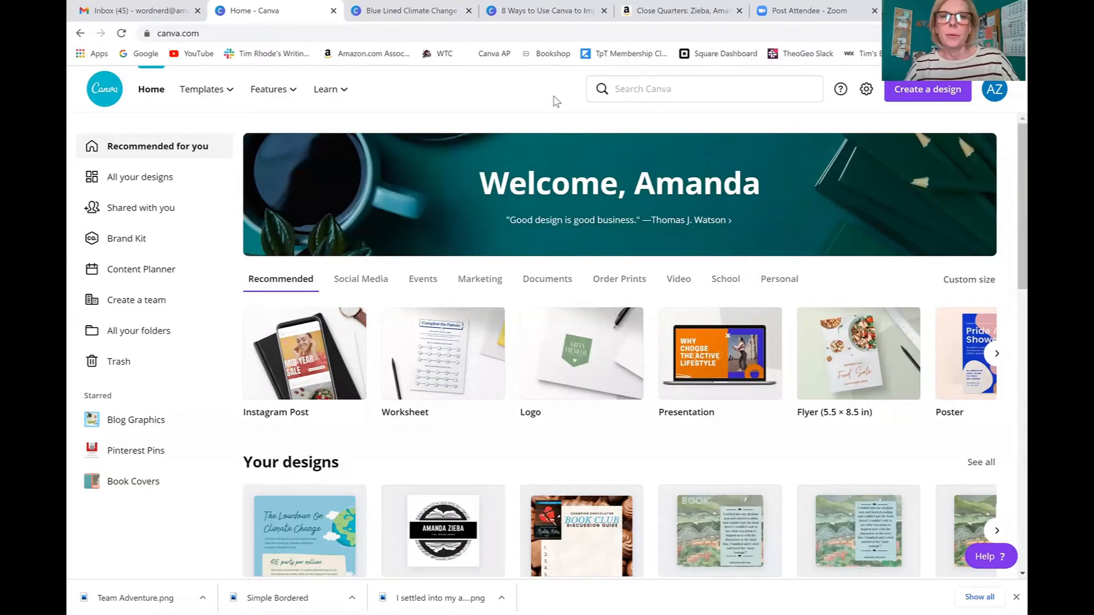
- Search the templates for "email header" and open the Abstract Fireworks Congratulations design with the blue and gold graphics
click(627, 89)
text(email header)
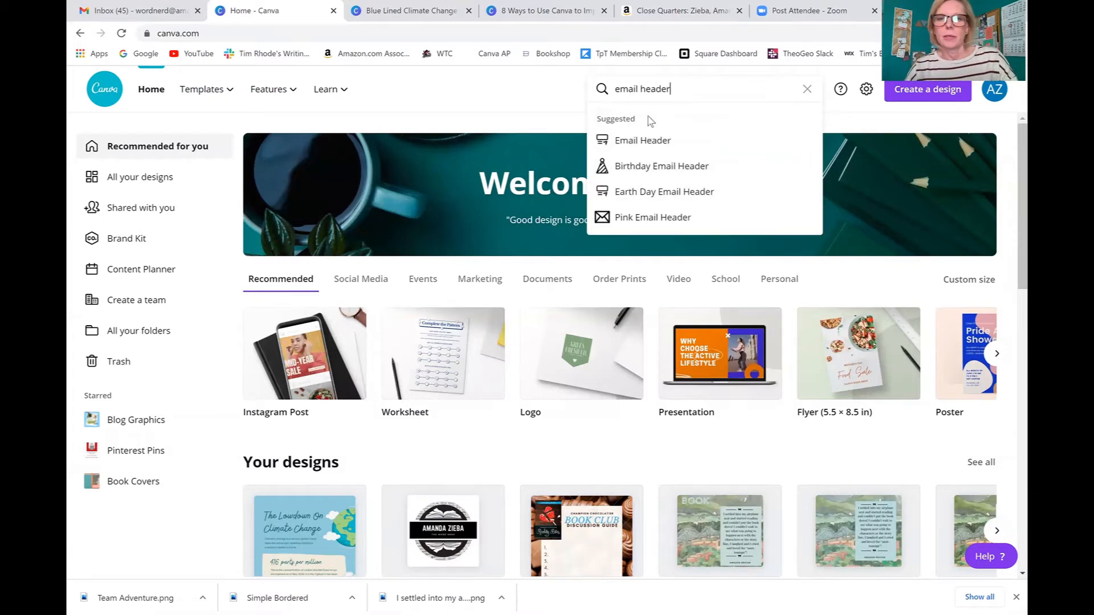
click(648, 144)
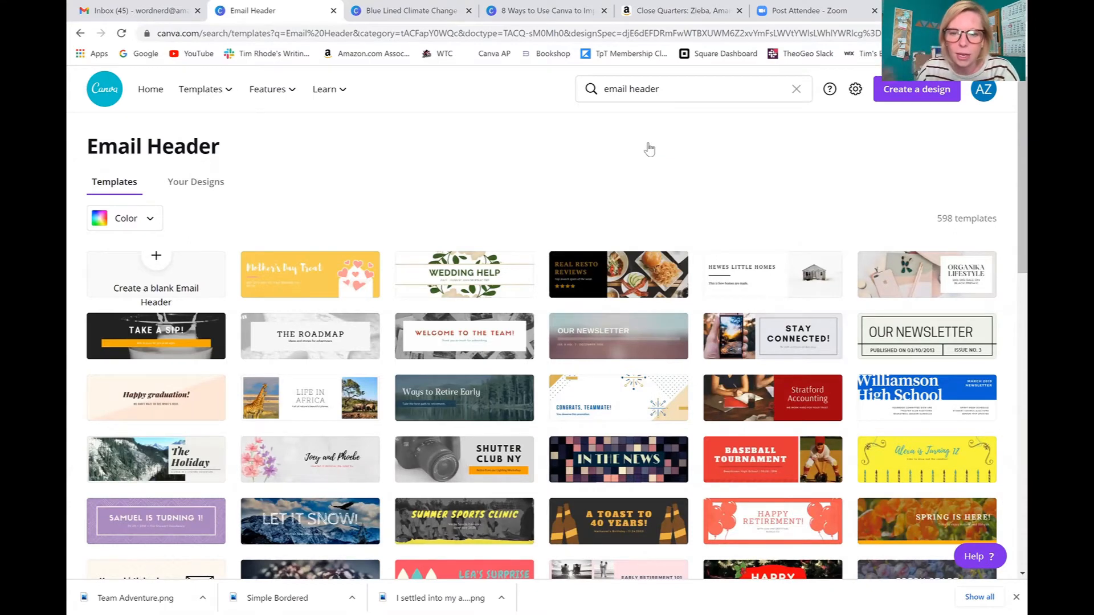
click(627, 407)
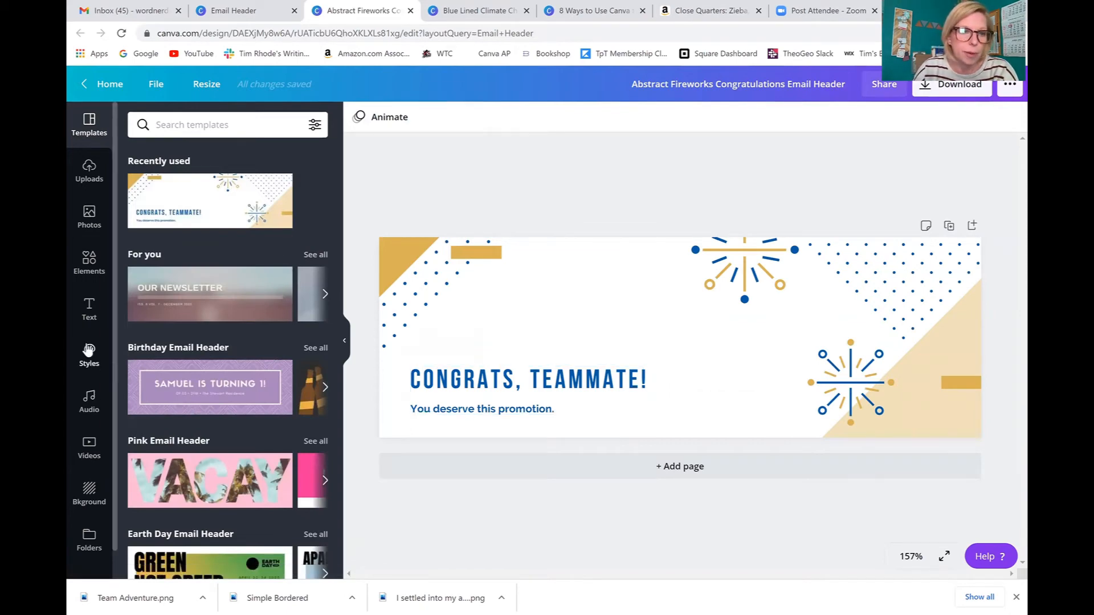
- Recolor all gold graphics in the header with the brand black and all blue graphics with the brand dark blue
click(389, 256)
click(359, 118)
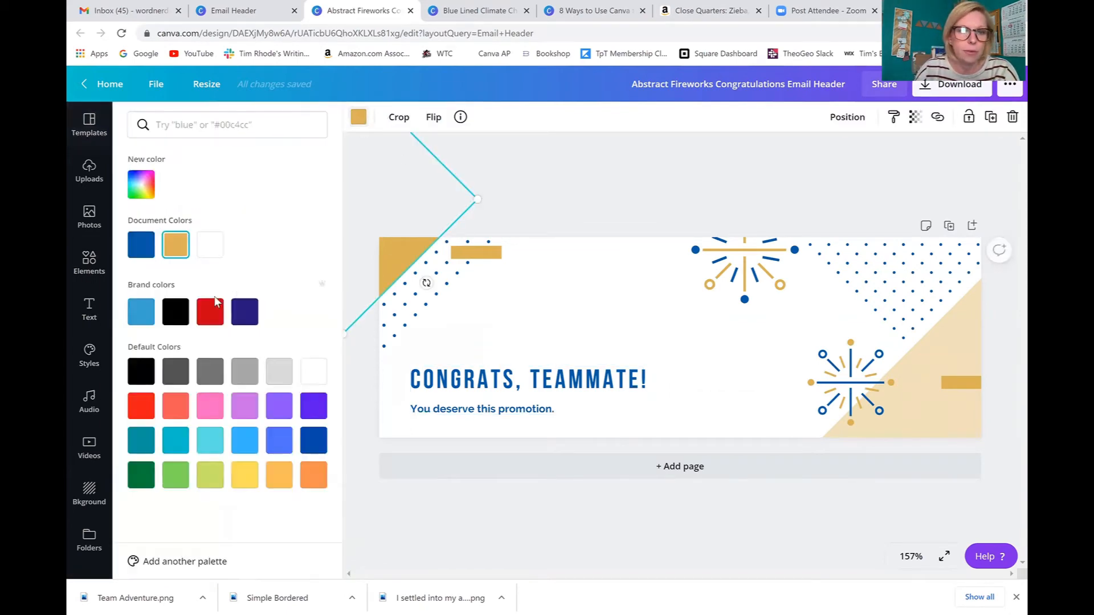
click(175, 312)
click(133, 561)
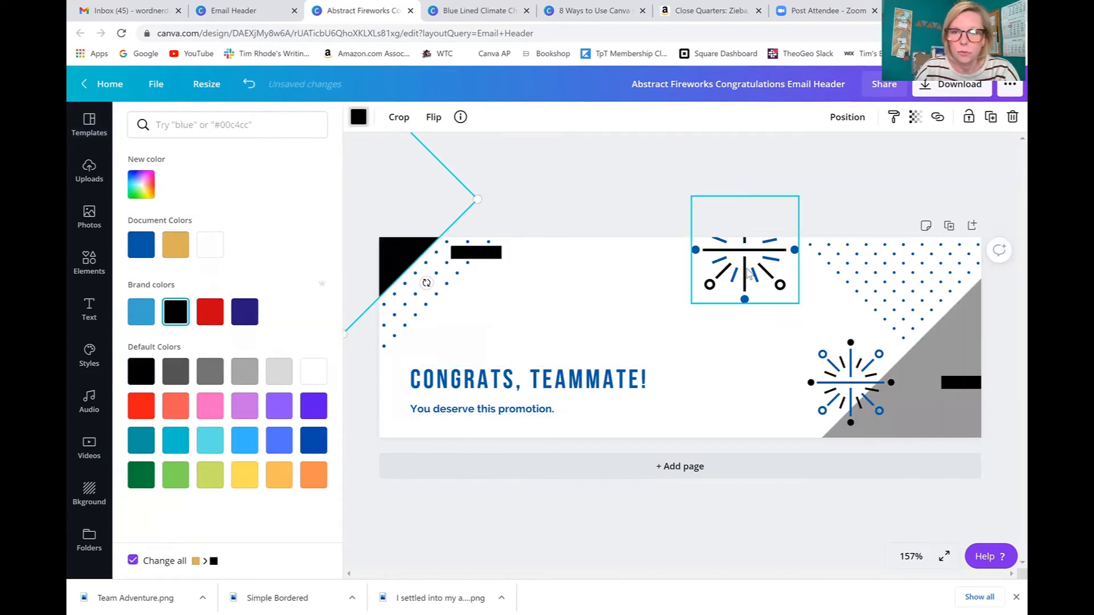
click(844, 268)
click(238, 312)
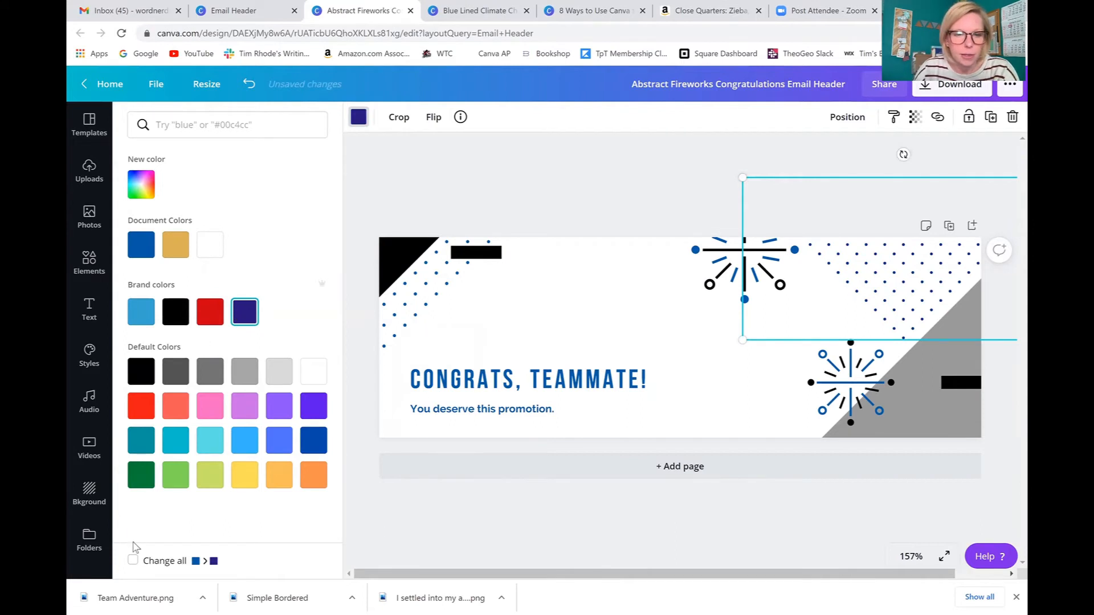
click(132, 561)
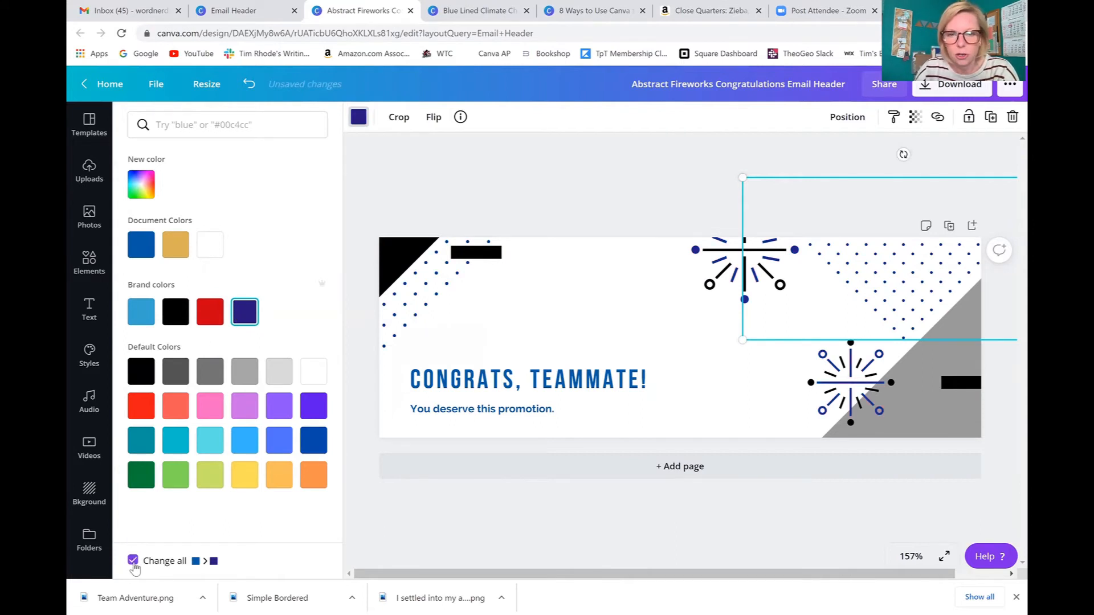
- Change the dark blue parts of the upper firework to brand red and those of the lower firework to brand light blue
click(749, 266)
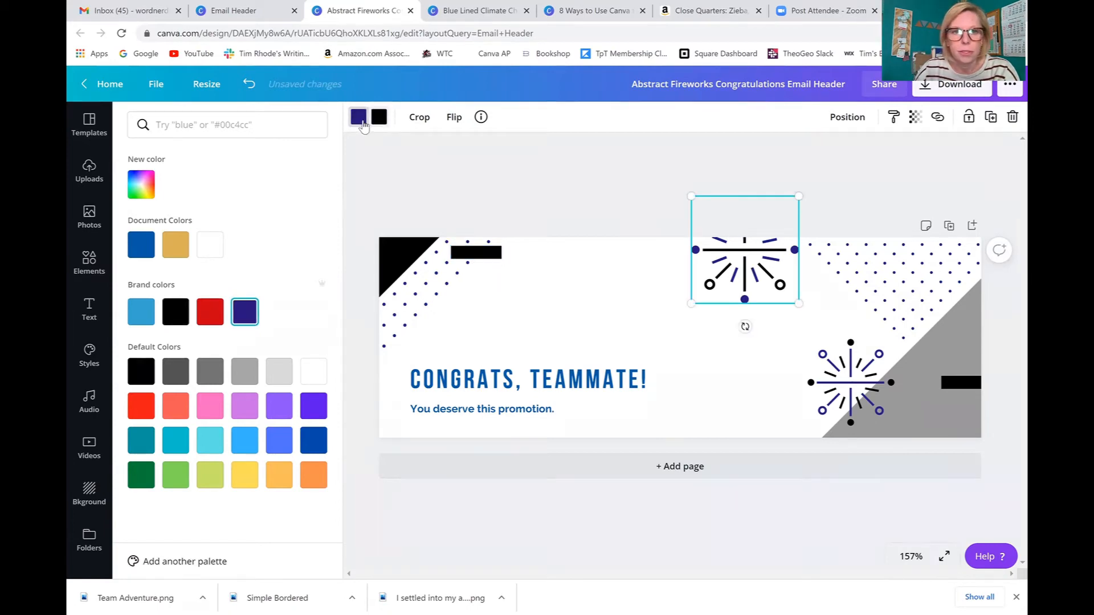
click(210, 311)
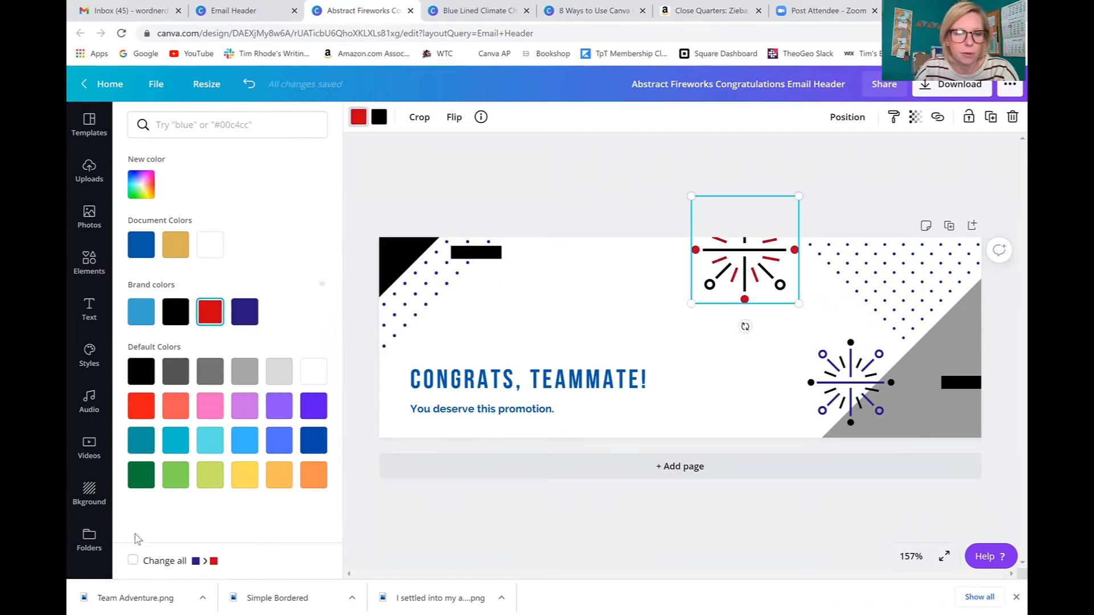
click(850, 383)
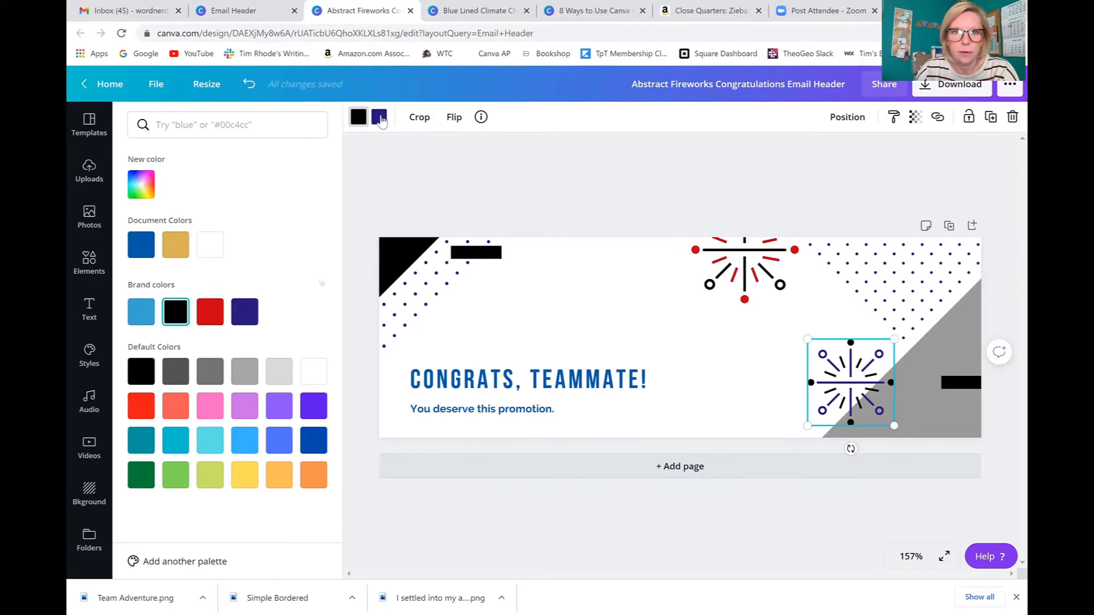
click(141, 311)
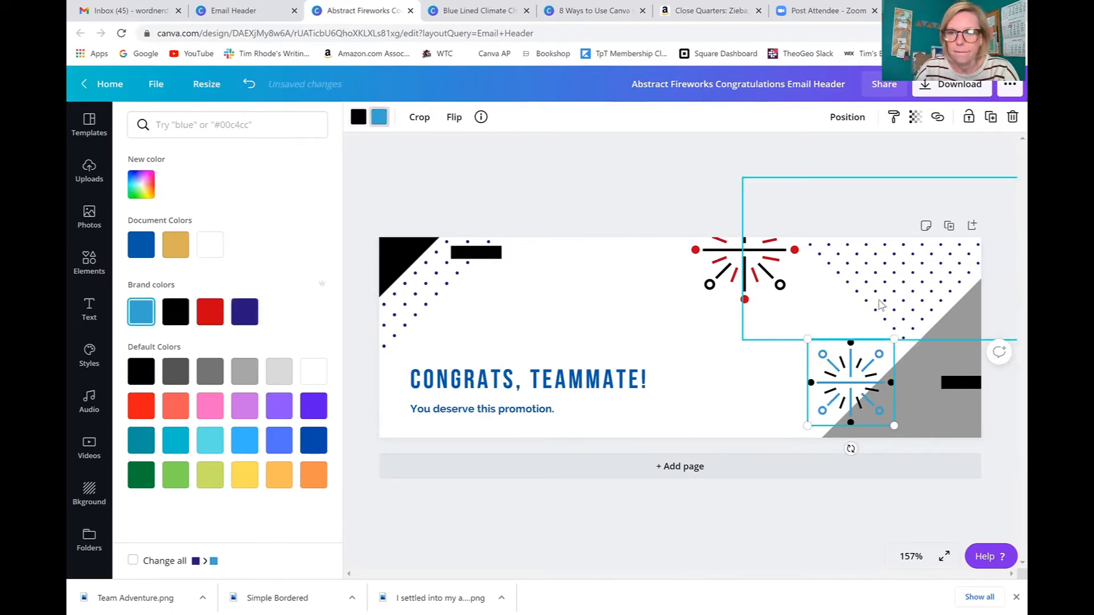
- Color the large semi-transparent triangle behind the lower firework with the brand red
click(937, 409)
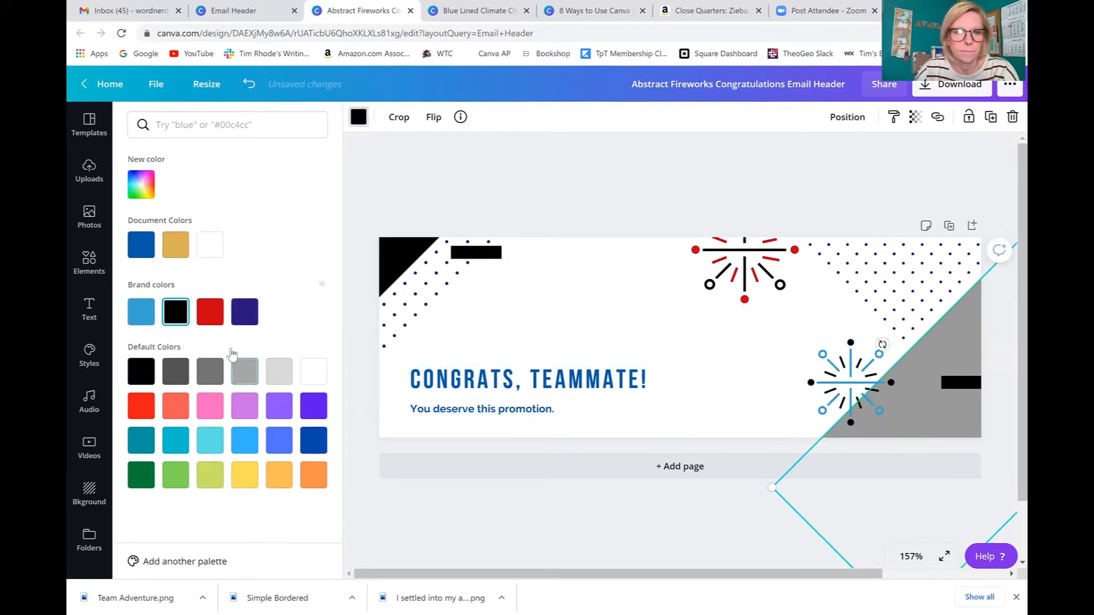
click(220, 321)
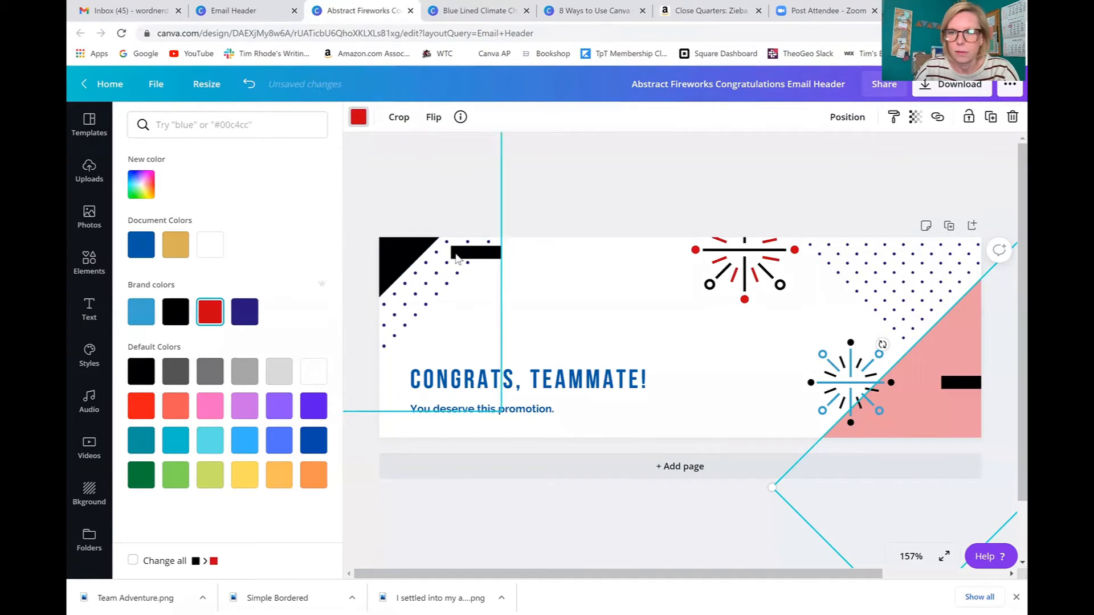
click(559, 178)
- Replace the headline "Congrats, Teammate!" with "NEWS FROM YOUR FAVORITE WORD NERD"
click(541, 380)
click(539, 378)
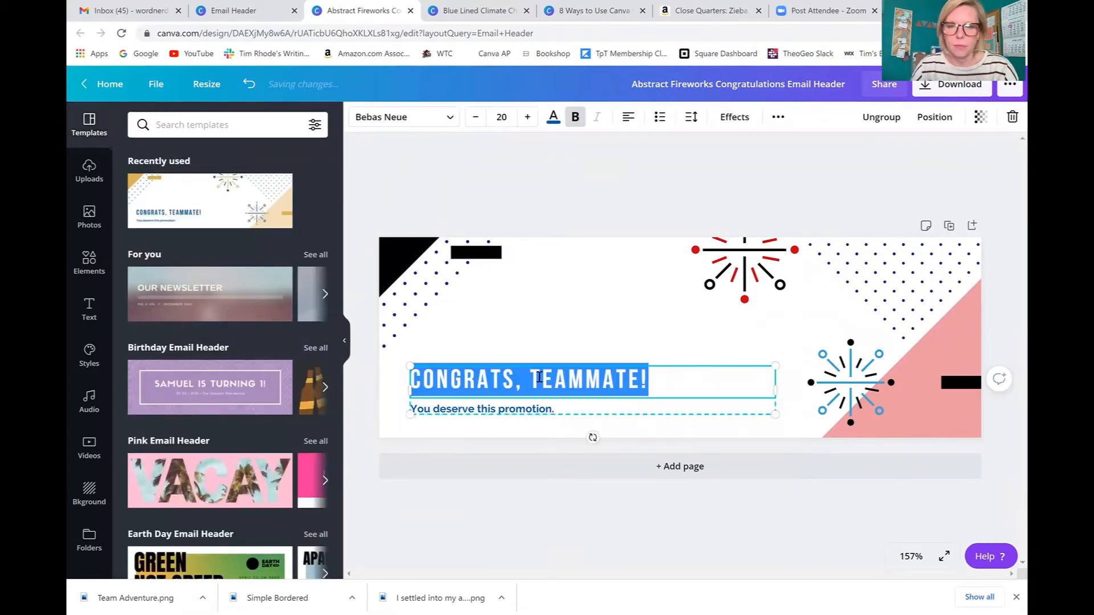
text(NWE)
key(BackSpace)
key(BackSpace)
text(ES)
key(BackSpace)
text(W)
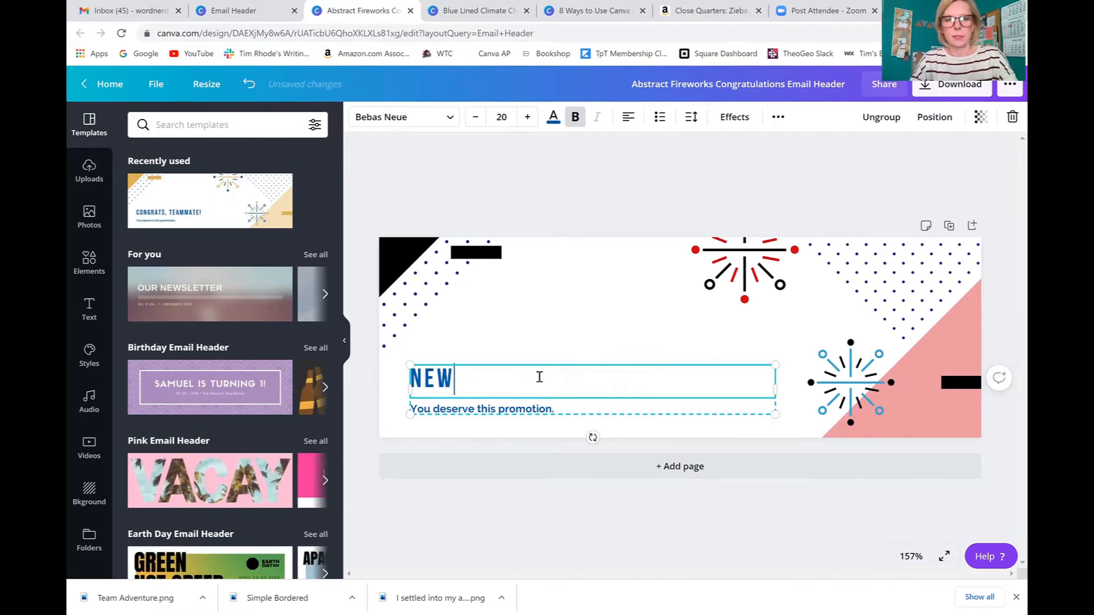
text(S FROM YOUR FAV)
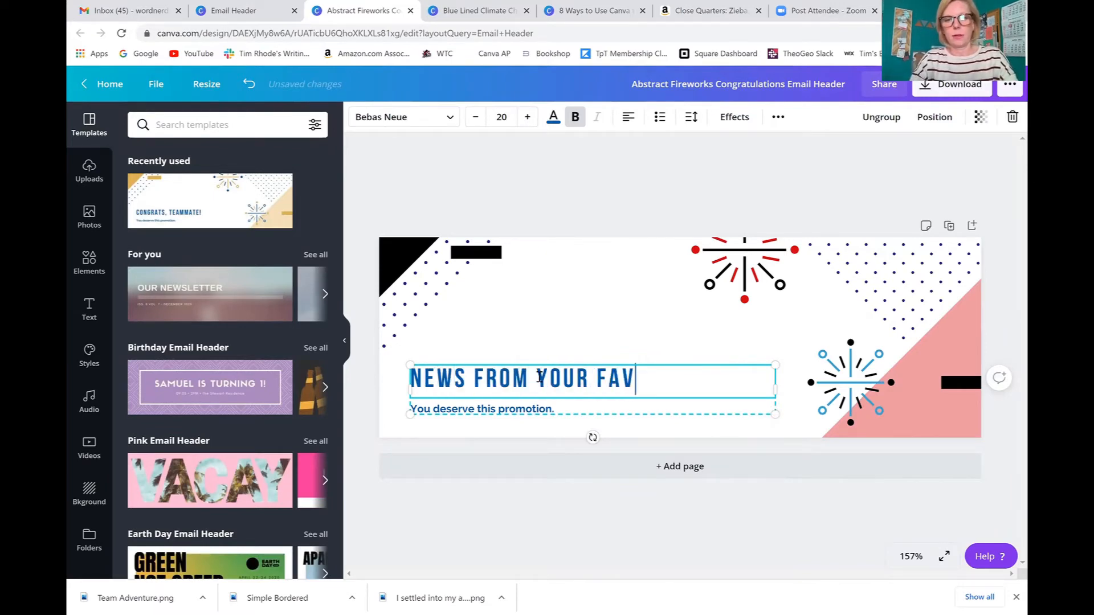
text(ORITE WORD NERD)
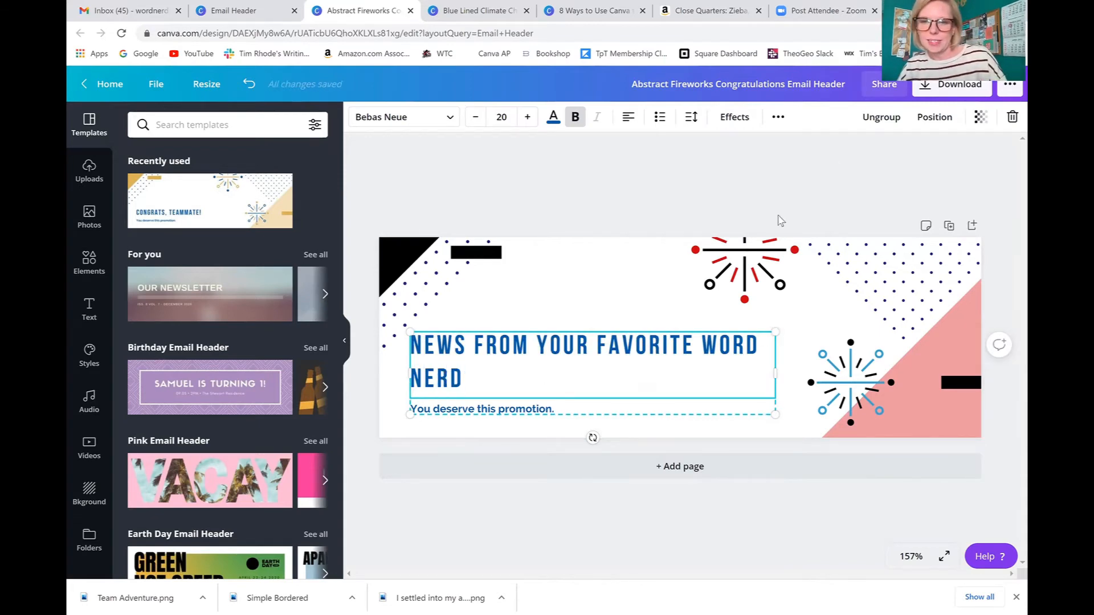
- Ungroup the headline and subtitle, and widen the headline's text box to about 419 so its text fits on one line
click(879, 121)
click(797, 314)
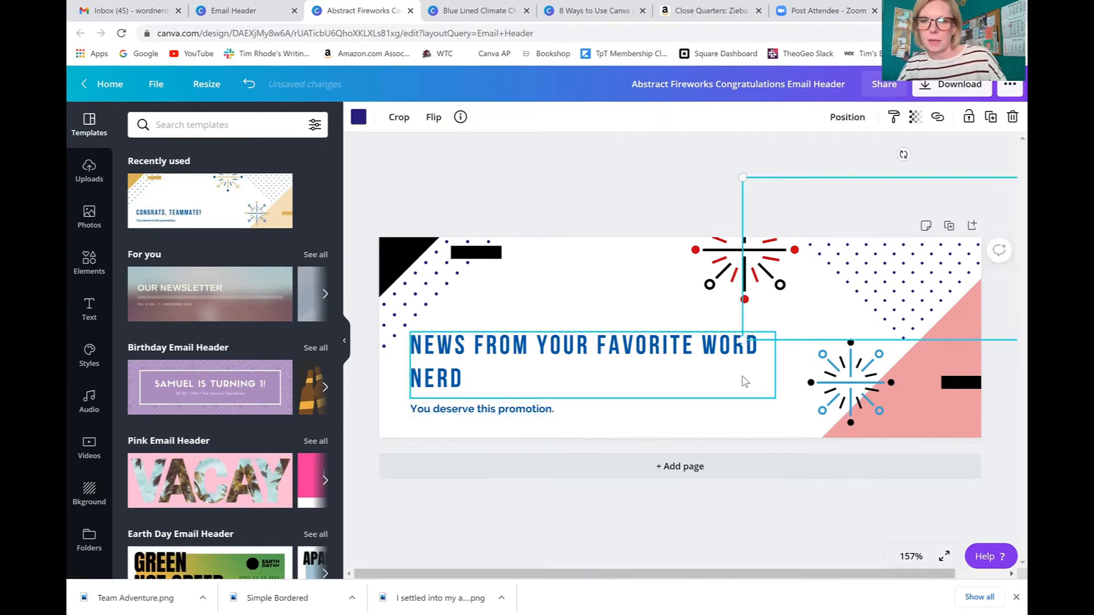
click(772, 364)
drag(795, 368, 833, 368)
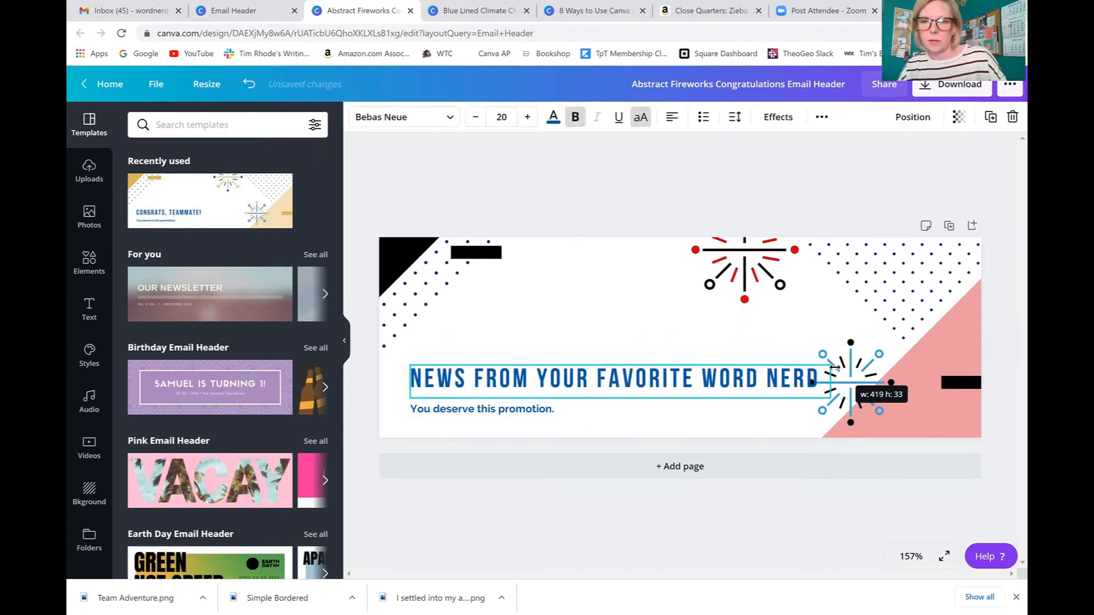
- Rearrange the header text so the small subtitle sits above the large headline
click(488, 411)
drag(488, 411, 500, 378)
drag(519, 328, 490, 370)
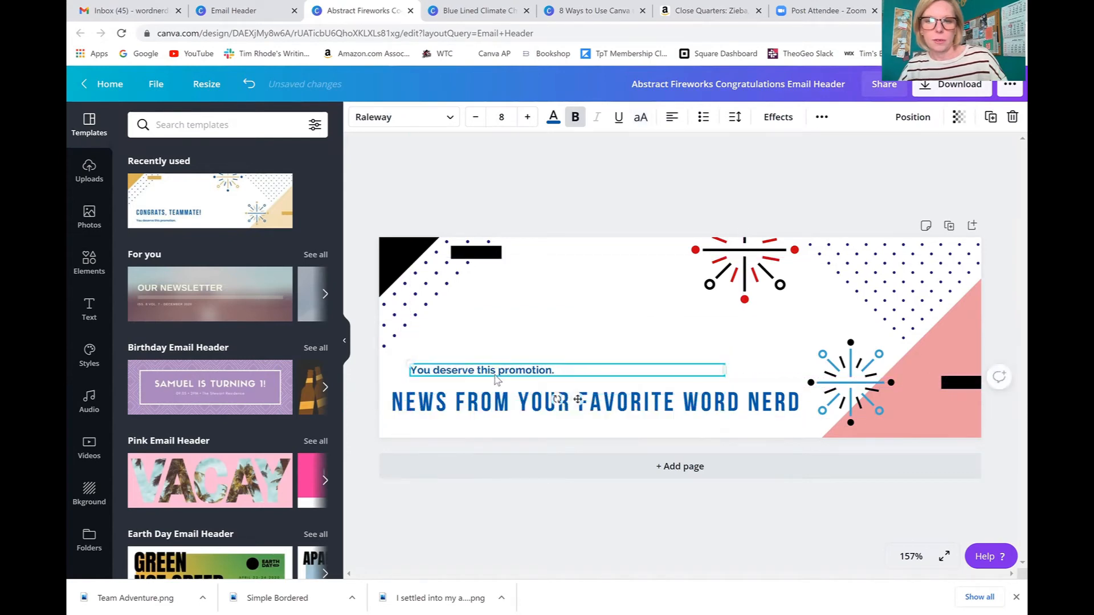
- Change the subtitle to "News from your Favorite Word Nerd" and replace the headline with the author's full name
double_click(495, 371)
text(News fro)
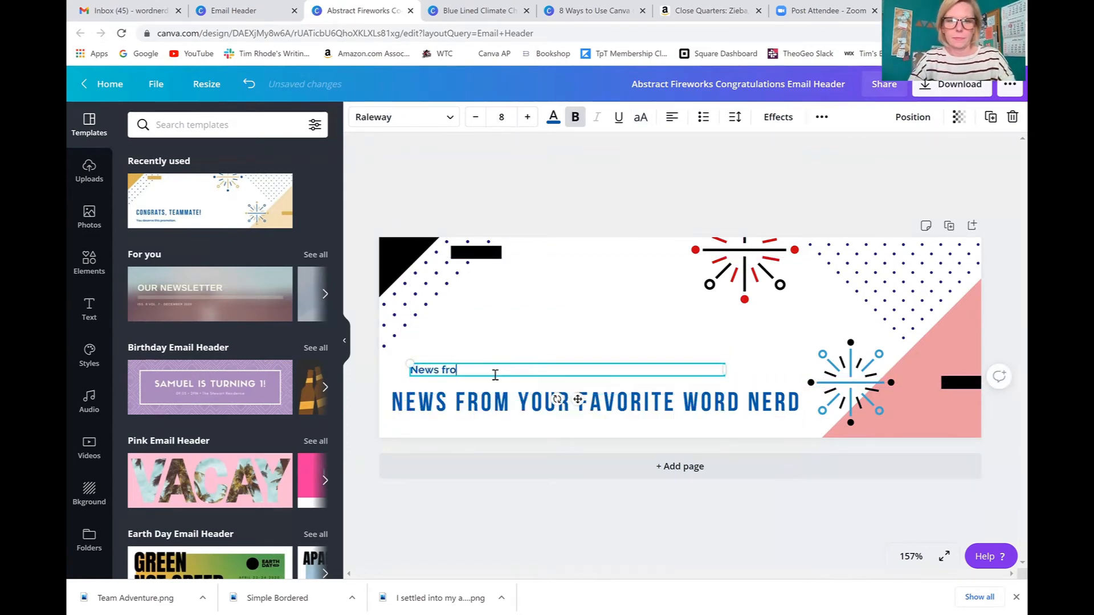
text(m your Favorite Word Nerd)
click(493, 405)
double_click(493, 405)
text(Amanda Zieba)
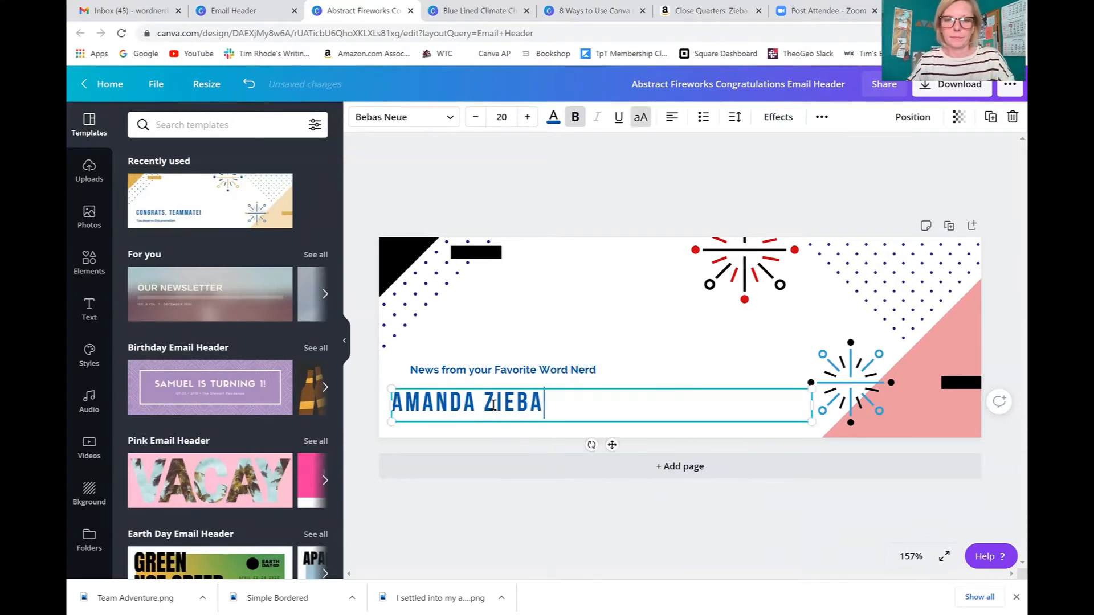
- Narrow the author name's text box, enlarge the name to size 34.3 and align the subtitle directly above it
drag(816, 408, 655, 335)
click(618, 340)
drag(590, 403, 592, 419)
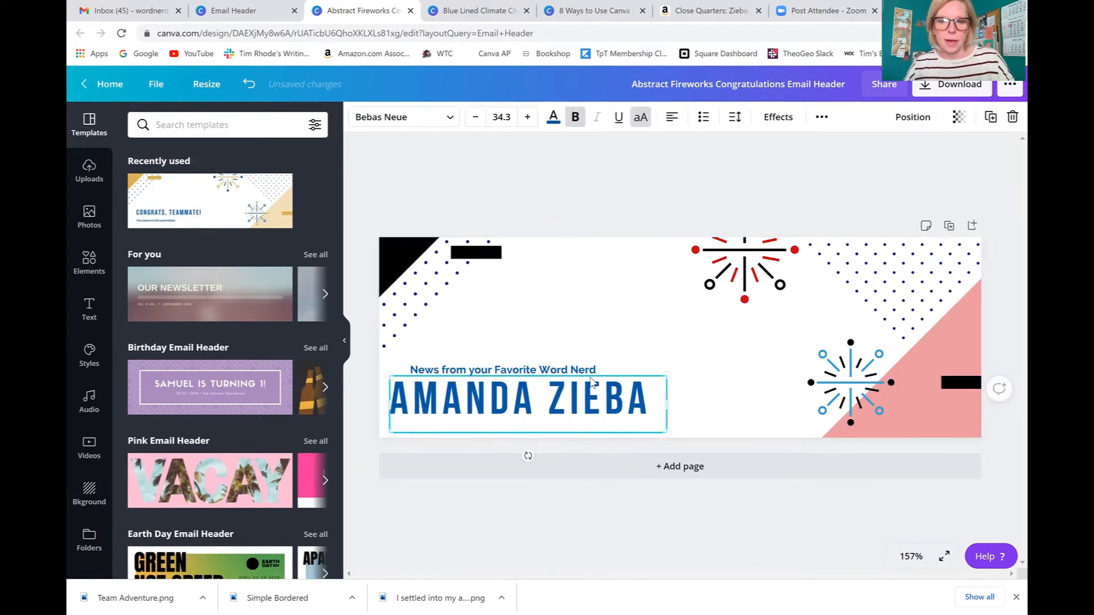
drag(589, 373, 569, 369)
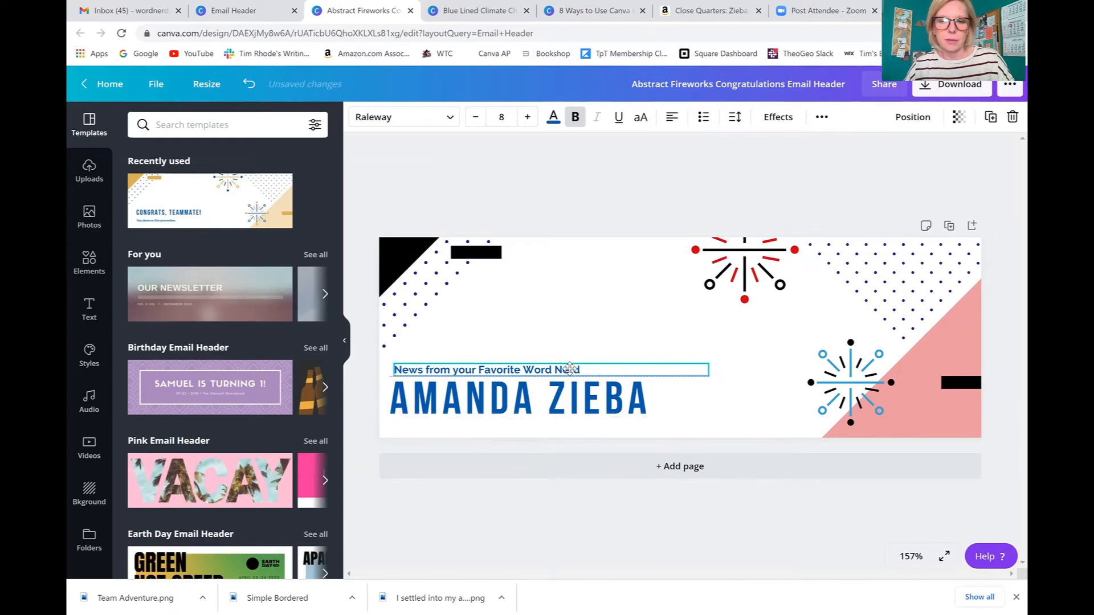
- Set the author name's font to Special Elite and widen its text box so the name stays on one line
click(620, 409)
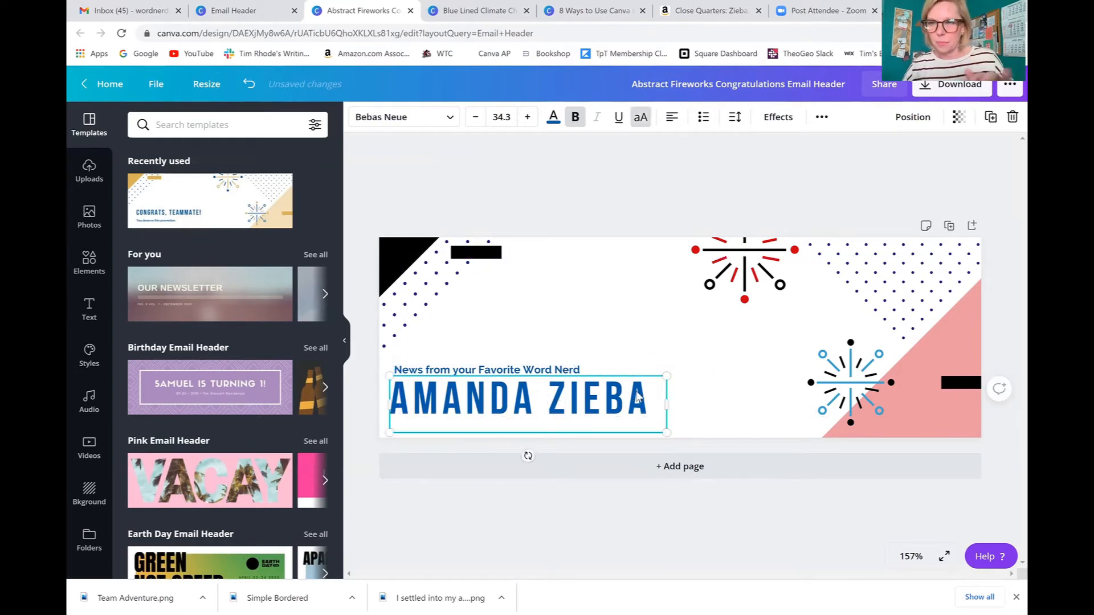
click(381, 118)
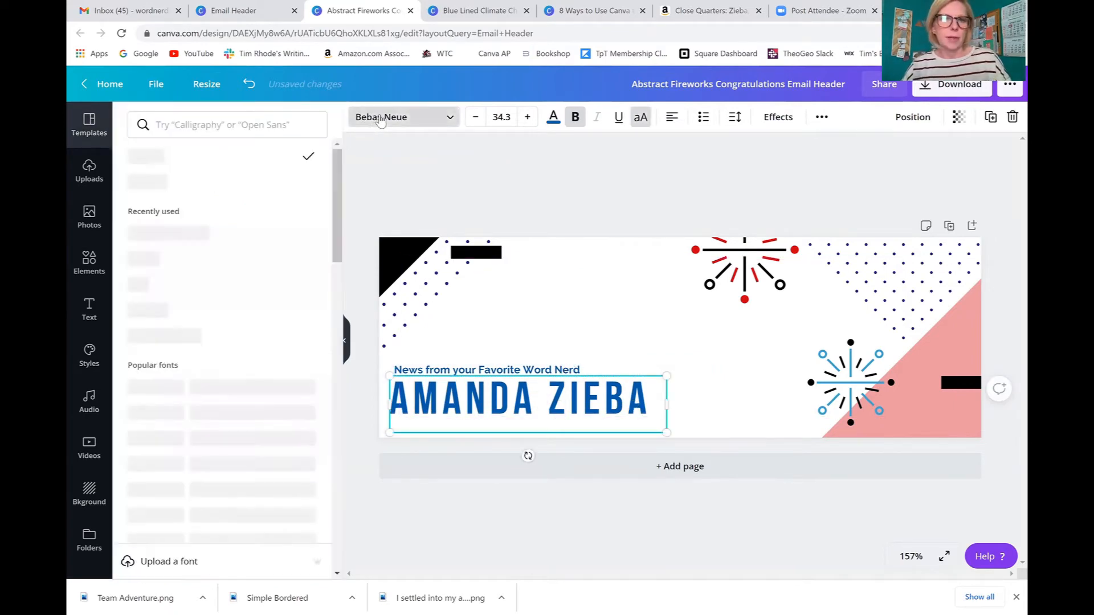
click(281, 118)
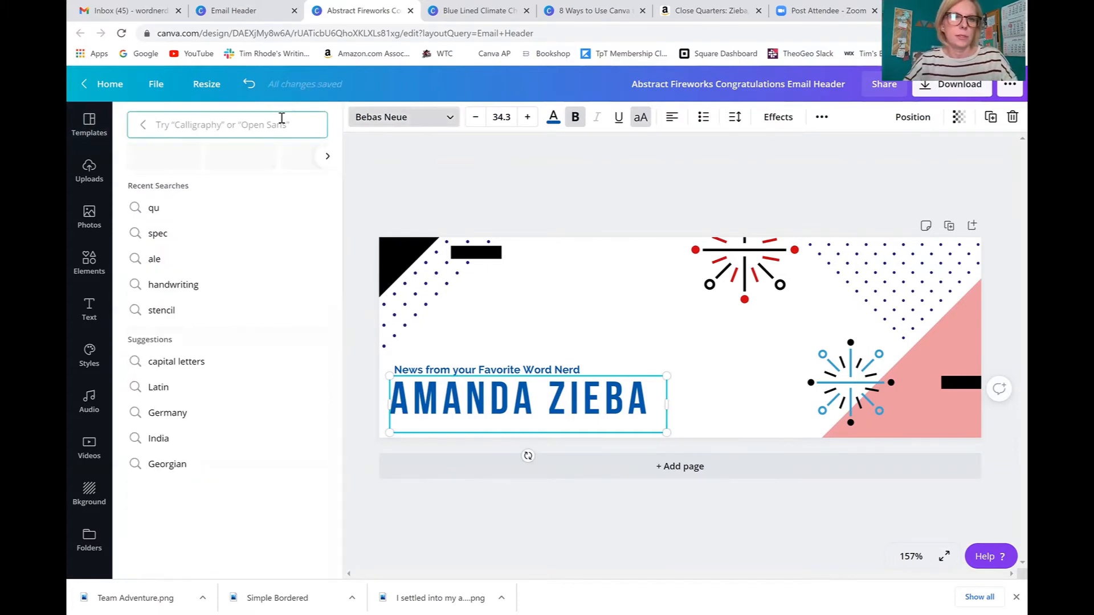
text(special)
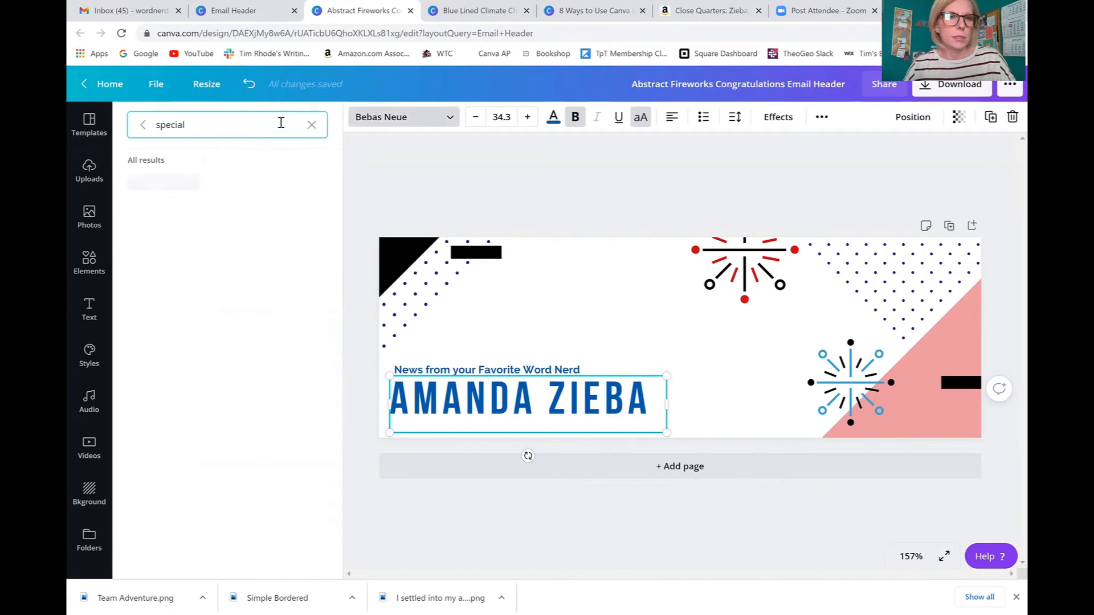
click(208, 182)
drag(669, 369, 772, 360)
click(519, 372)
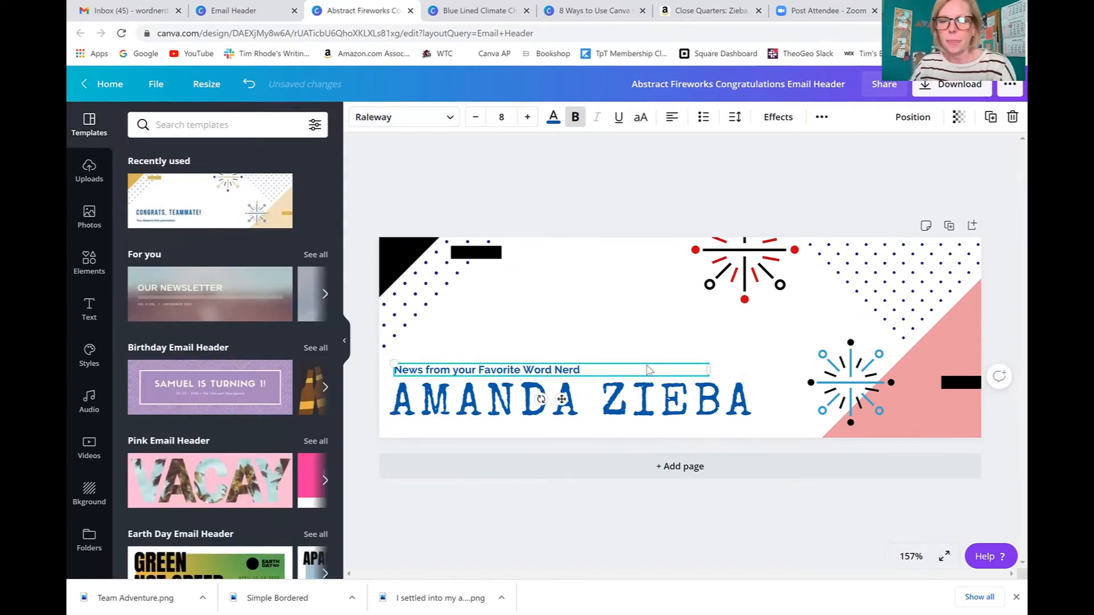
click(691, 407)
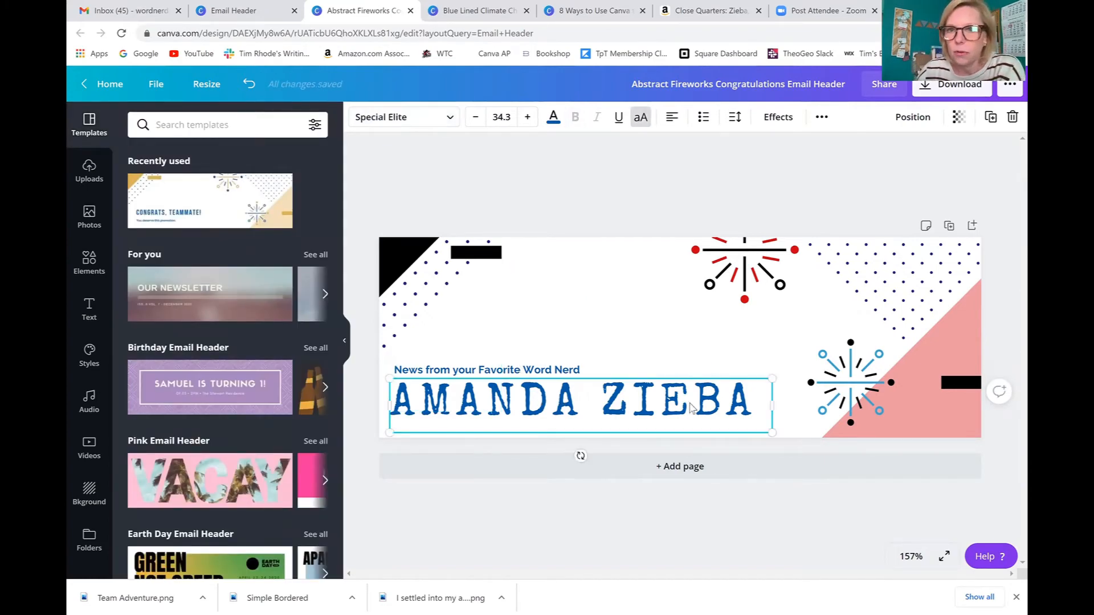
- Turn off the all-caps formatting on the author's name so it shows in upper and lower case
click(642, 123)
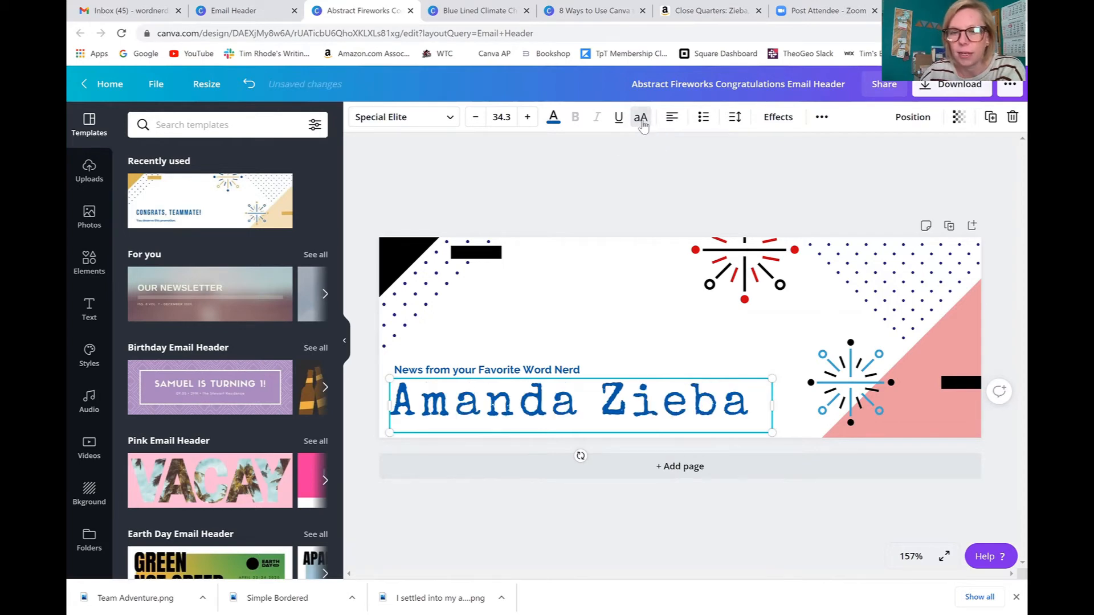
click(642, 123)
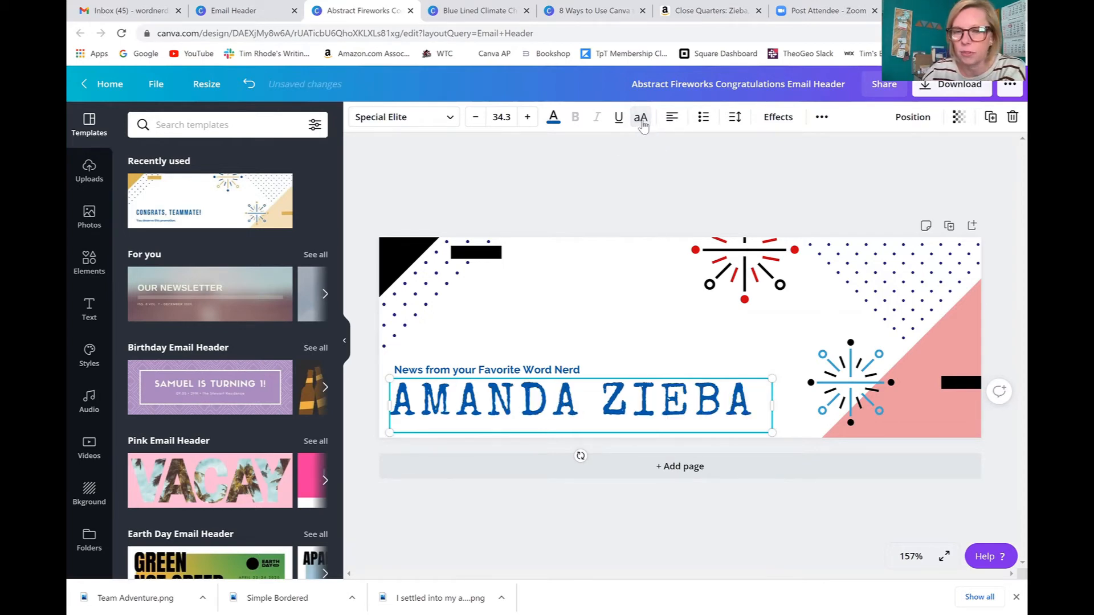
click(642, 123)
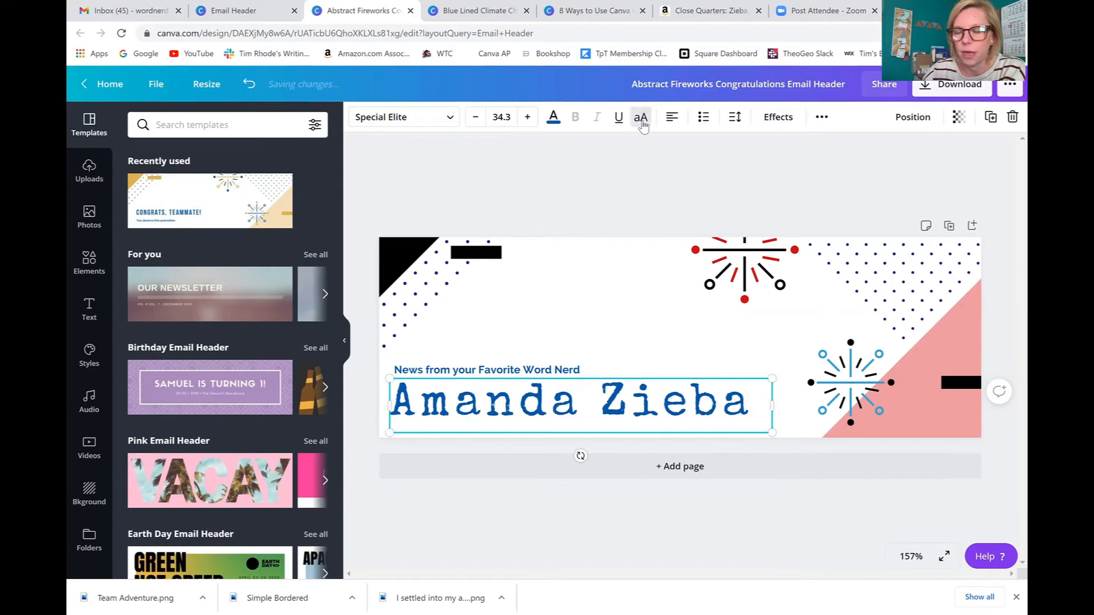
- Move the blue firework from beside the pink triangle to the open space above the subtitle and name
click(556, 371)
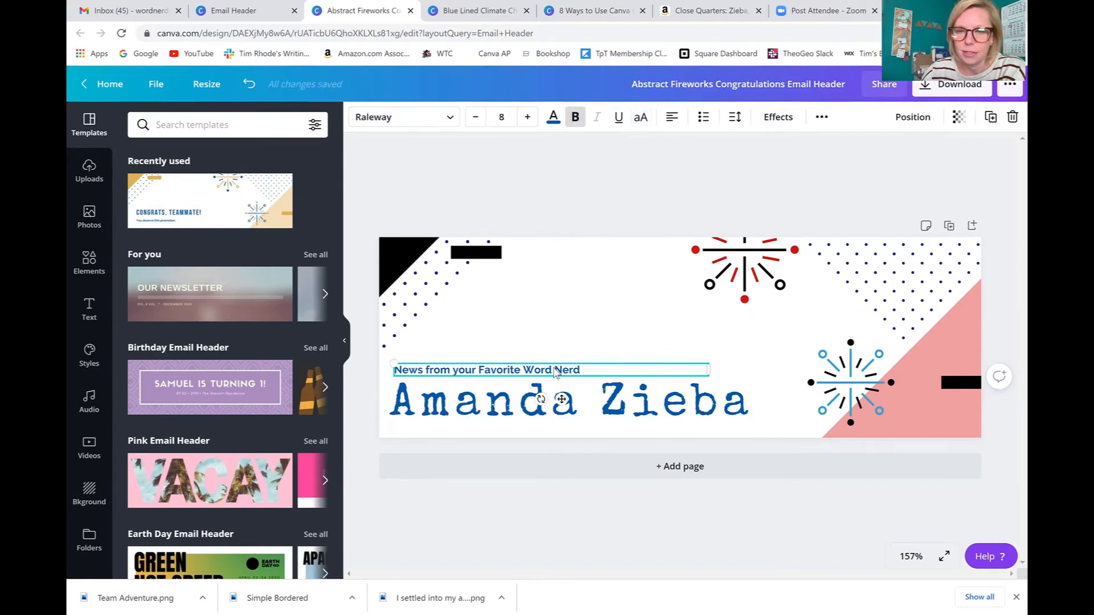
click(559, 205)
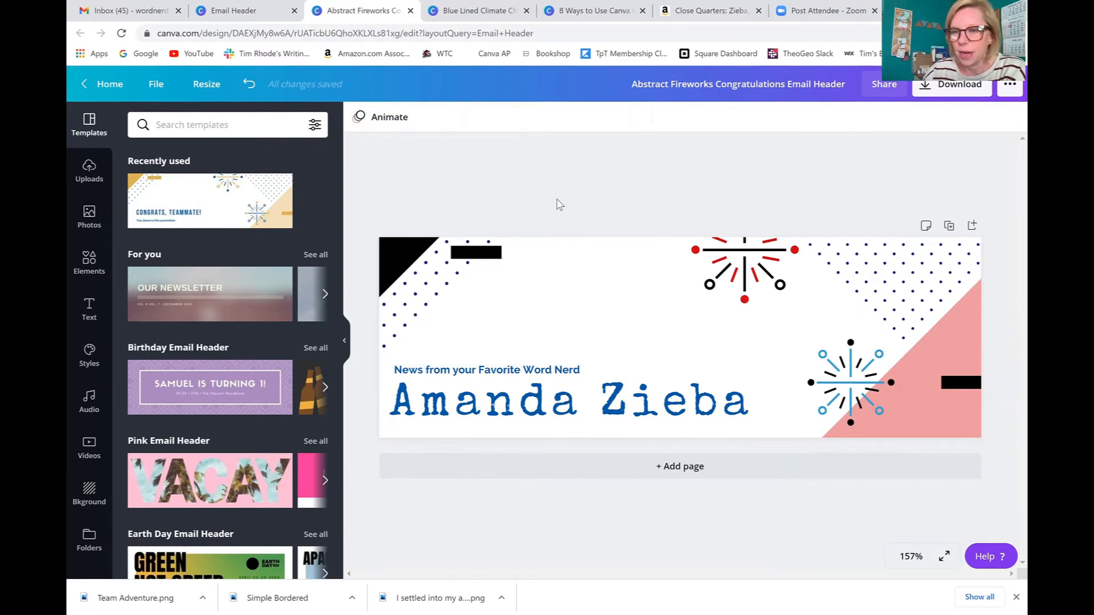
drag(826, 401, 593, 316)
click(652, 210)
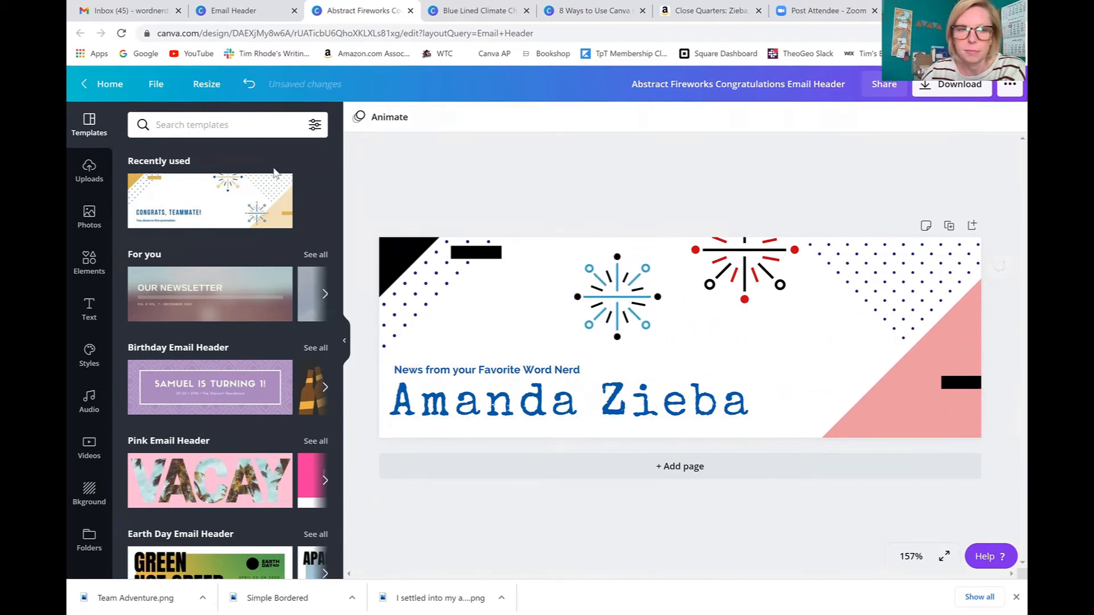
- Add the uploaded photo of the author in the blue-lettered "write" sweater beside the name and remove its background
click(89, 171)
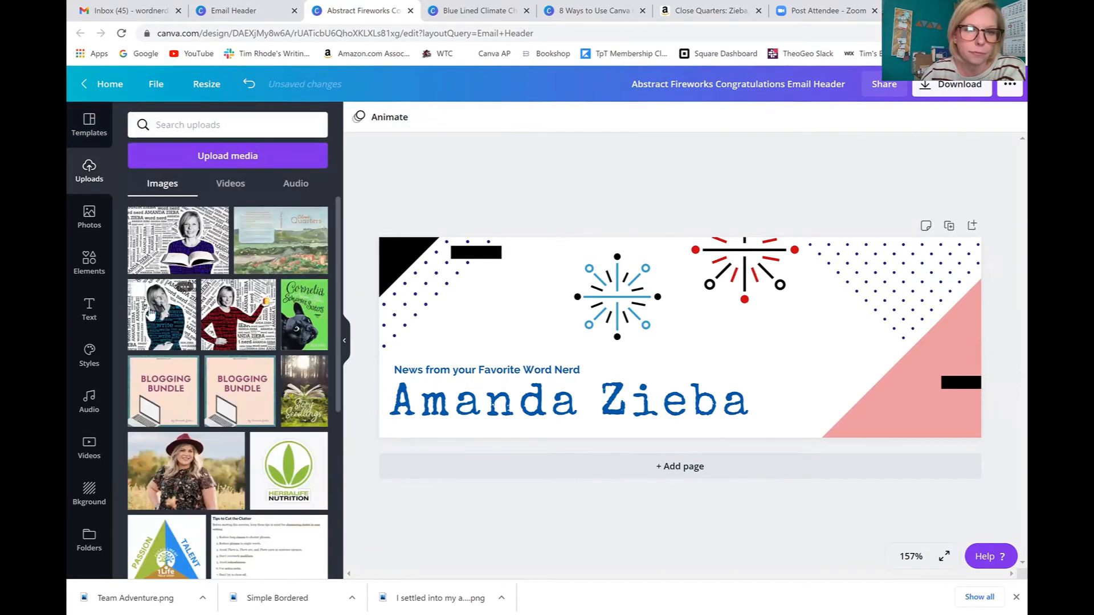
click(151, 312)
drag(653, 325, 782, 344)
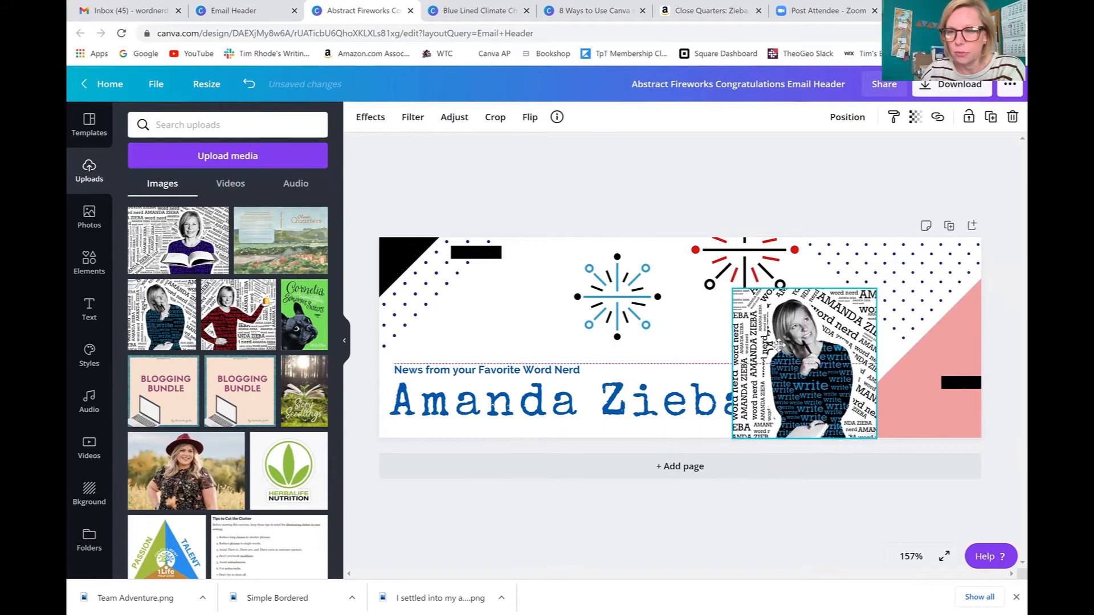
click(370, 117)
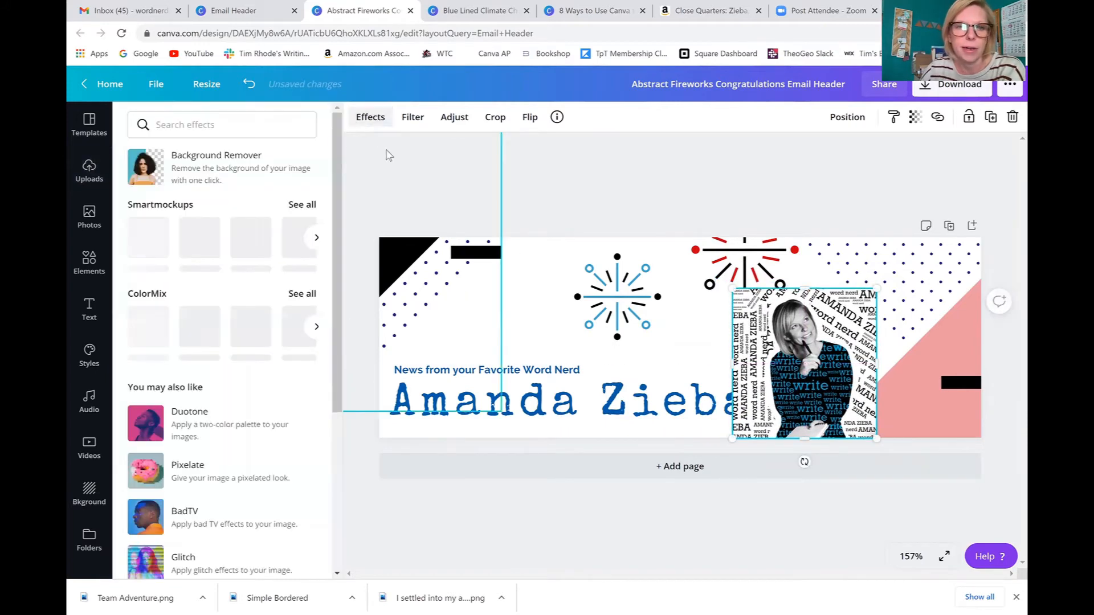
click(191, 159)
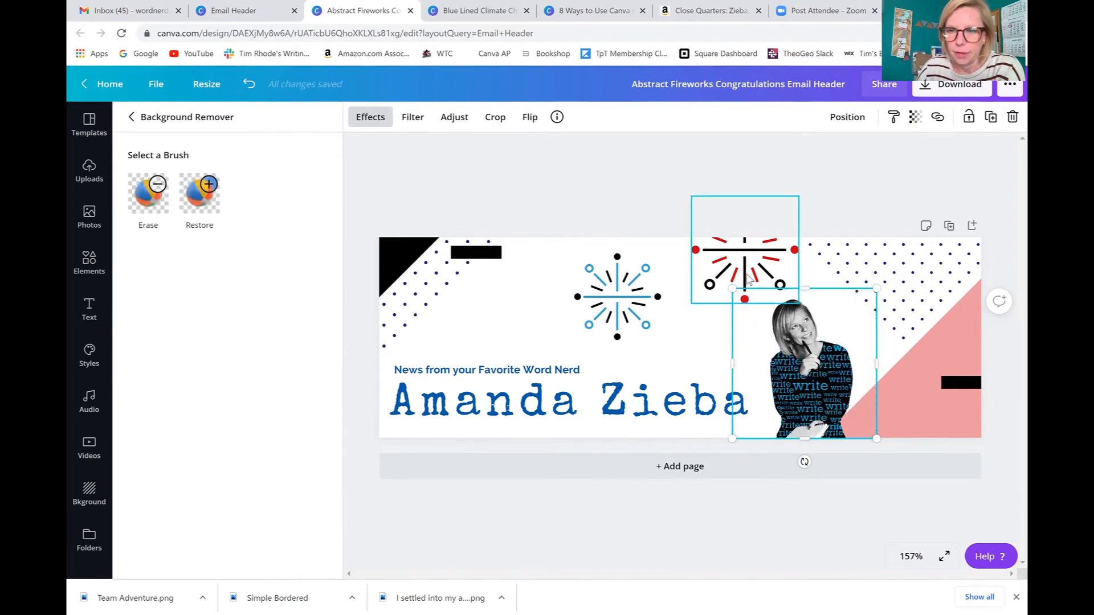
- Enlarge the cut-out author photo to about 185 × 193 and move it clear of the name, over the pink triangle
drag(732, 290, 691, 246)
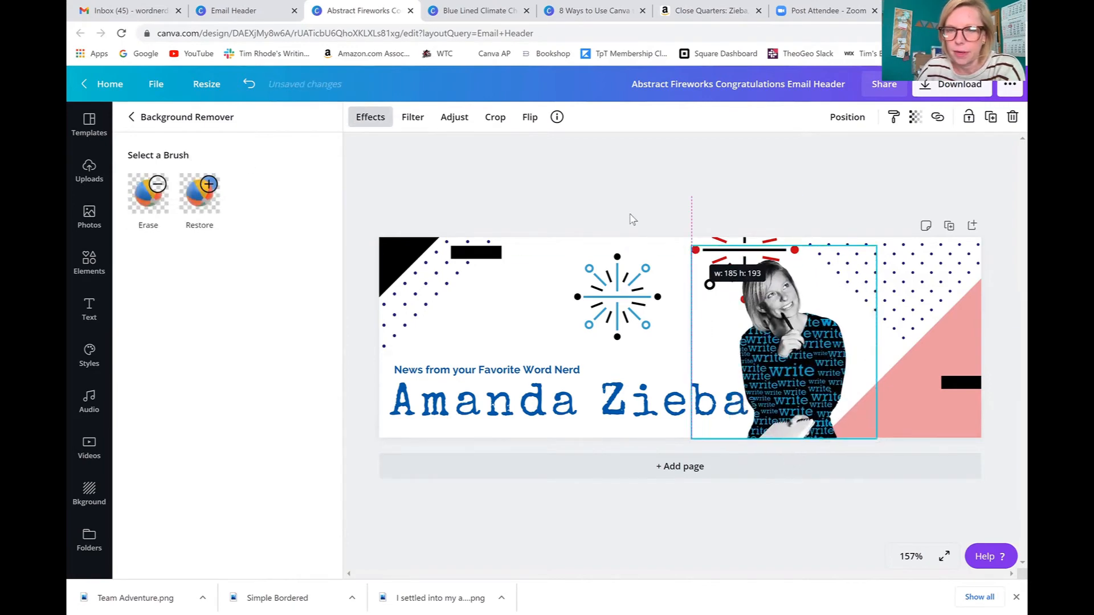
click(529, 117)
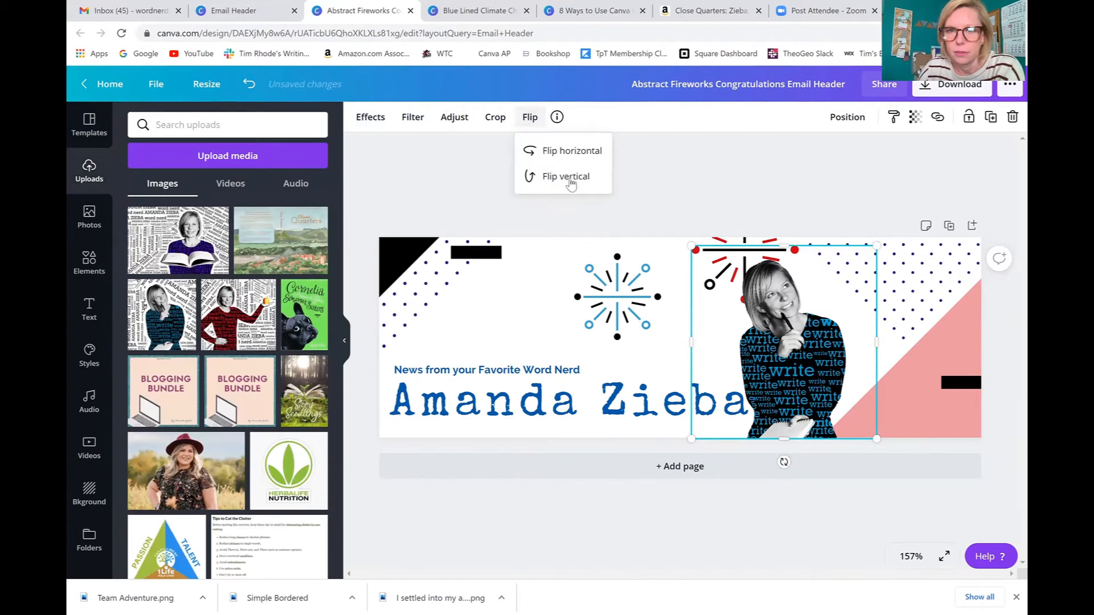
click(676, 159)
click(847, 345)
drag(848, 346, 873, 346)
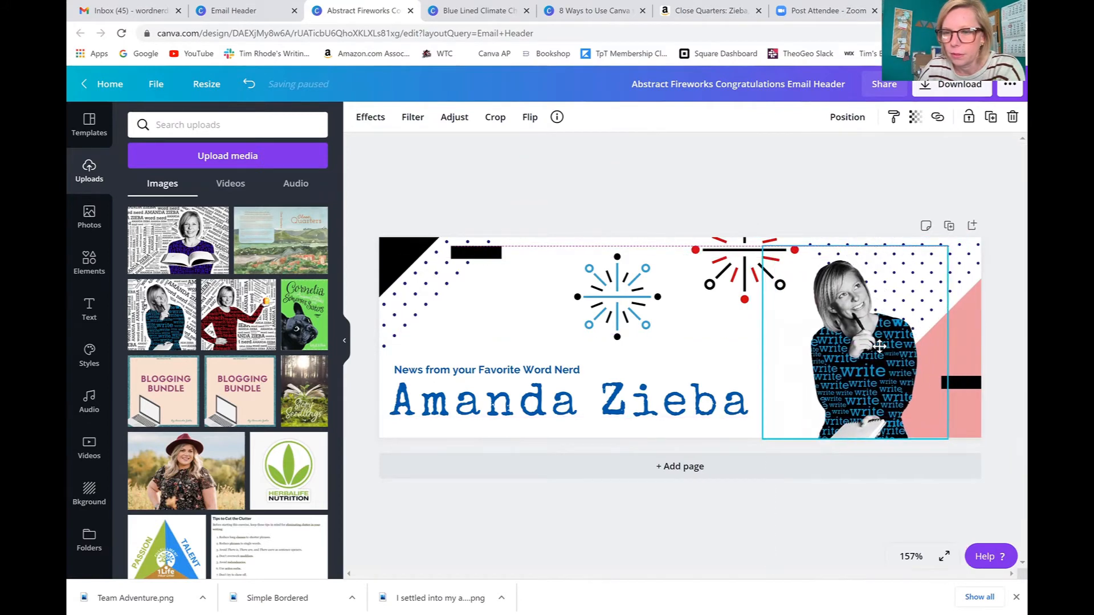
click(529, 117)
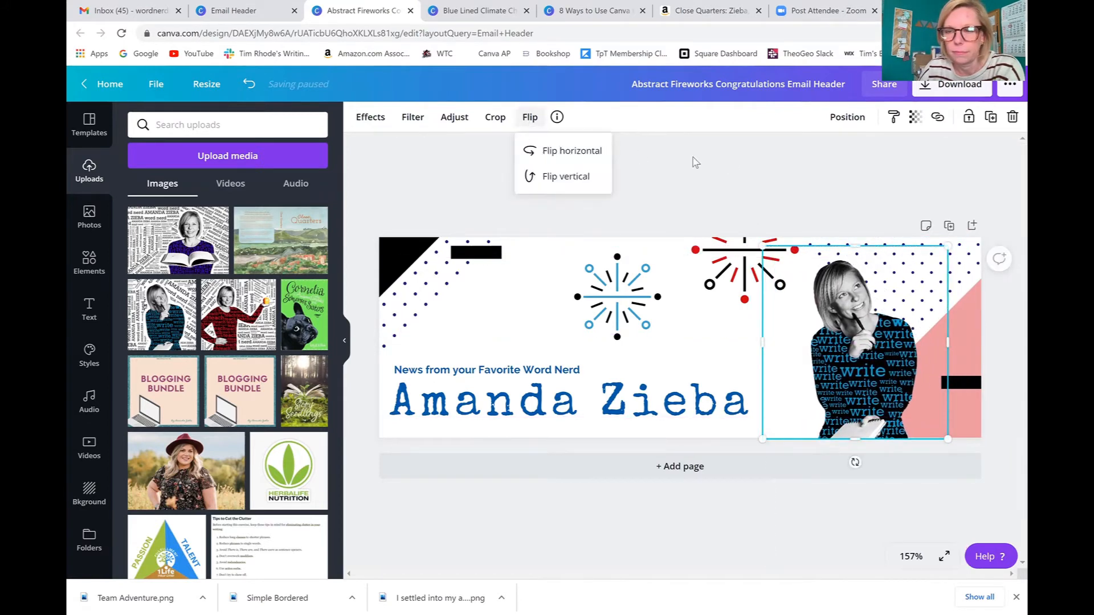
click(728, 165)
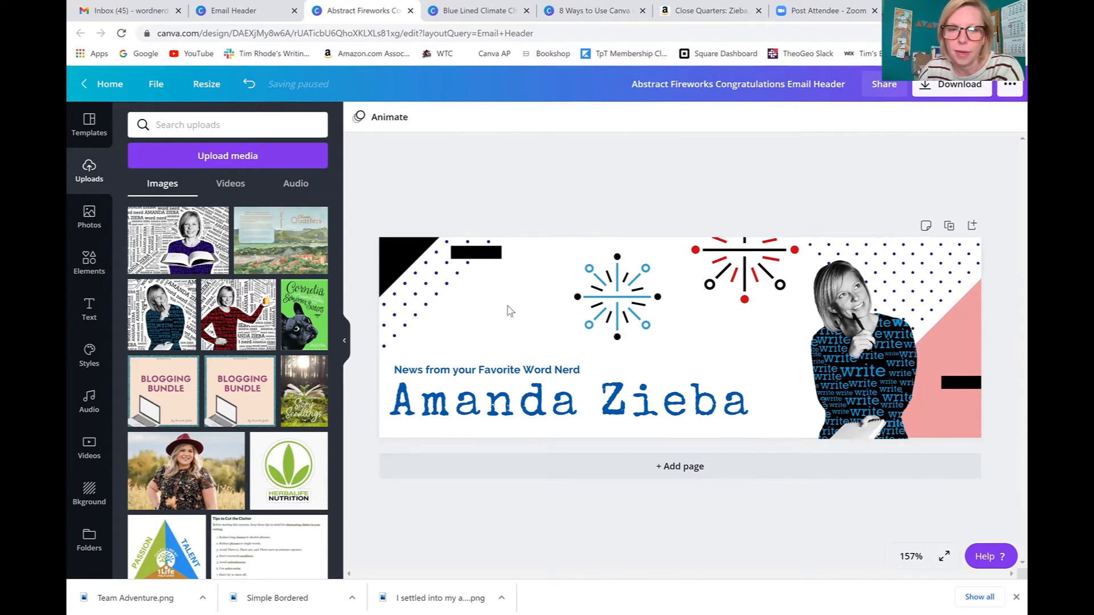
- Try shifting the author's name and the subtitle to new positions, and undo those moves
mouse_move(634, 407)
mouse_down()
mouse_move(725, 403)
mouse_move(621, 392)
mouse_up()
drag(565, 372, 651, 377)
key(ctrl+z)
key(ctrl+z)
key(ctrl+z)
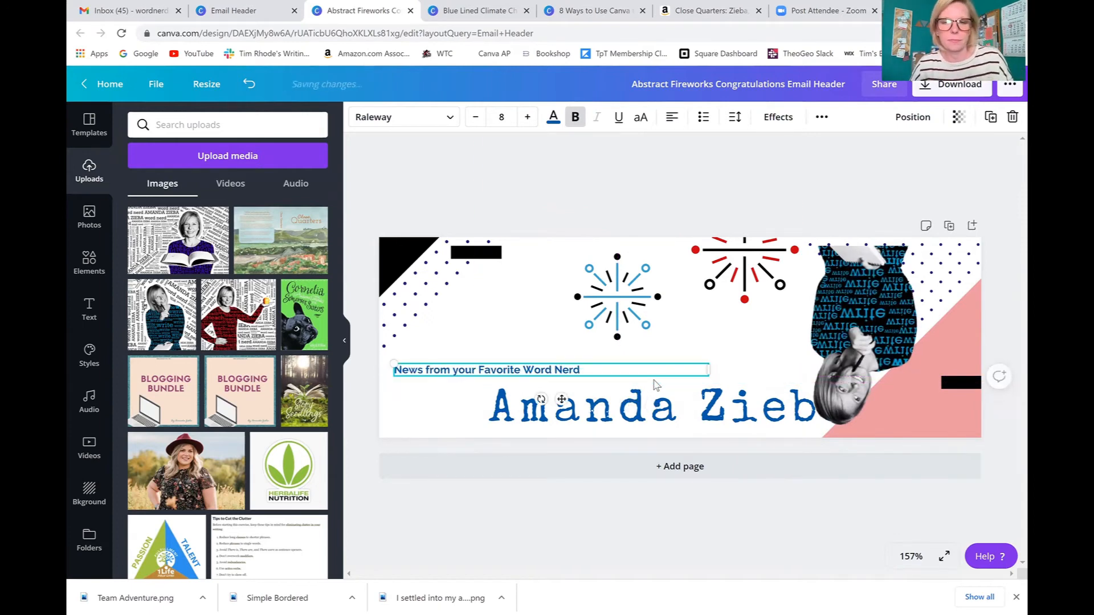
- Open the flip options for the author photo
click(531, 118)
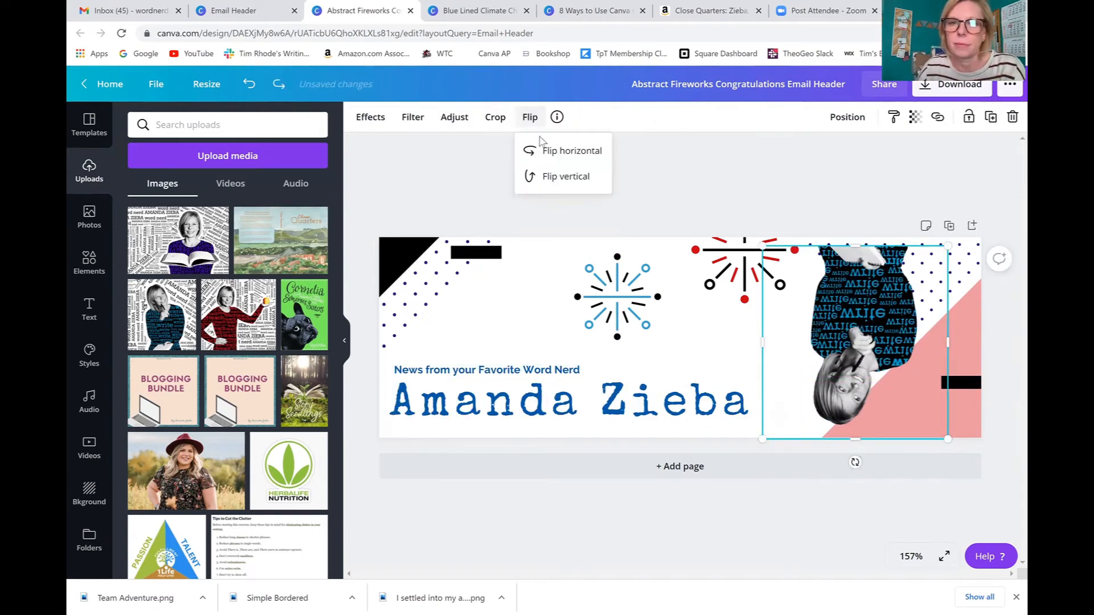
- Flip the cutout portrait vertically so it stands upright, mirror it horizontally, and nudge it slightly right
click(549, 186)
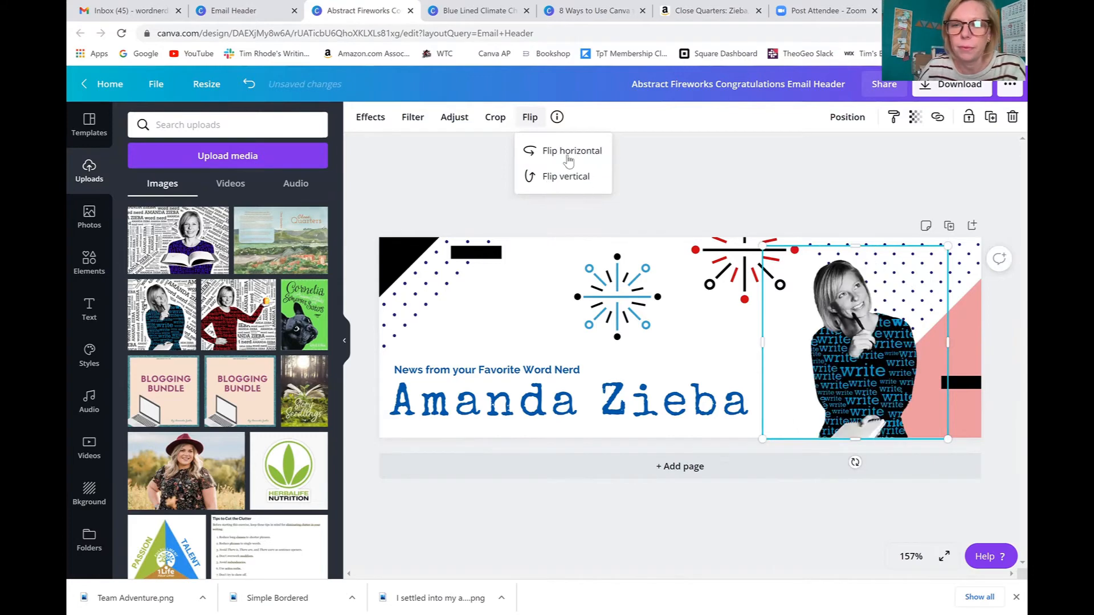
click(548, 152)
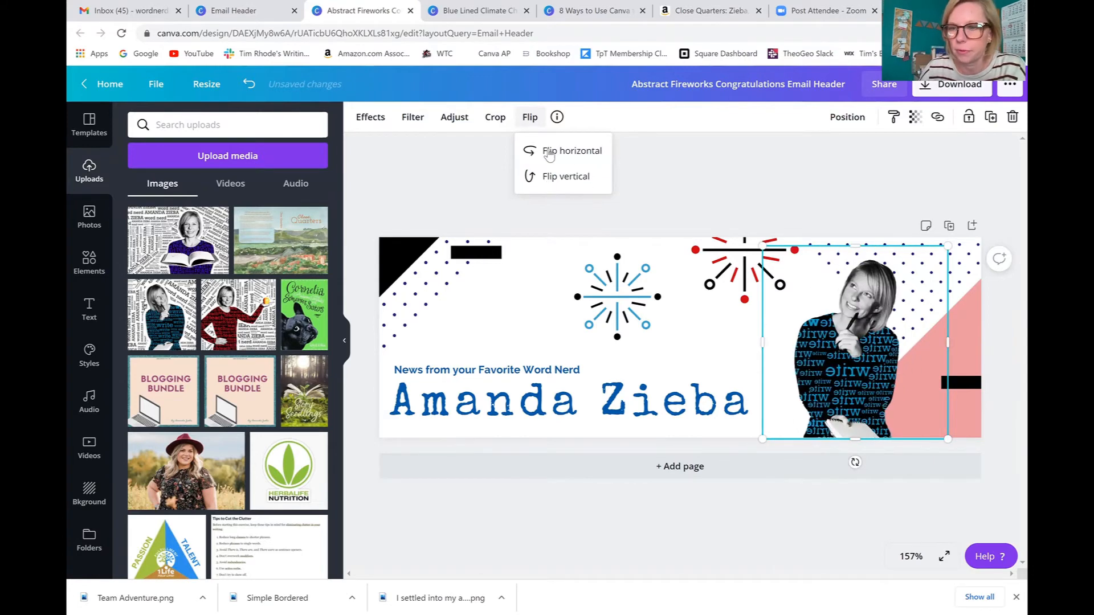
click(763, 181)
click(874, 369)
drag(877, 370, 880, 369)
- Enlarge the name heading to size 36.8 and set the "News from your Favorite Word Nerd" tagline to size 14
click(770, 387)
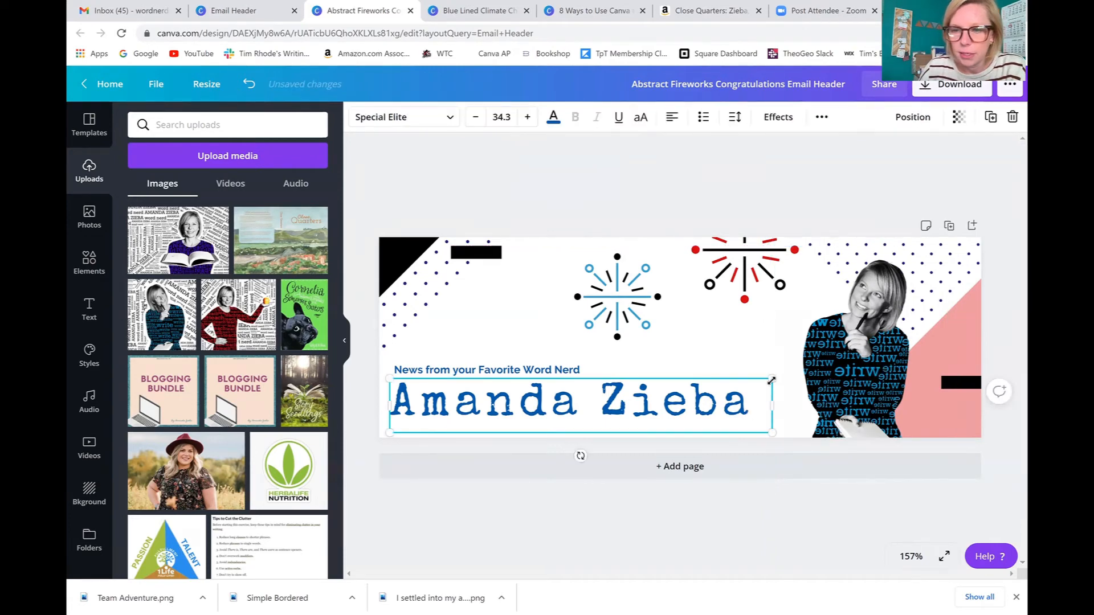
drag(772, 379, 800, 366)
click(615, 370)
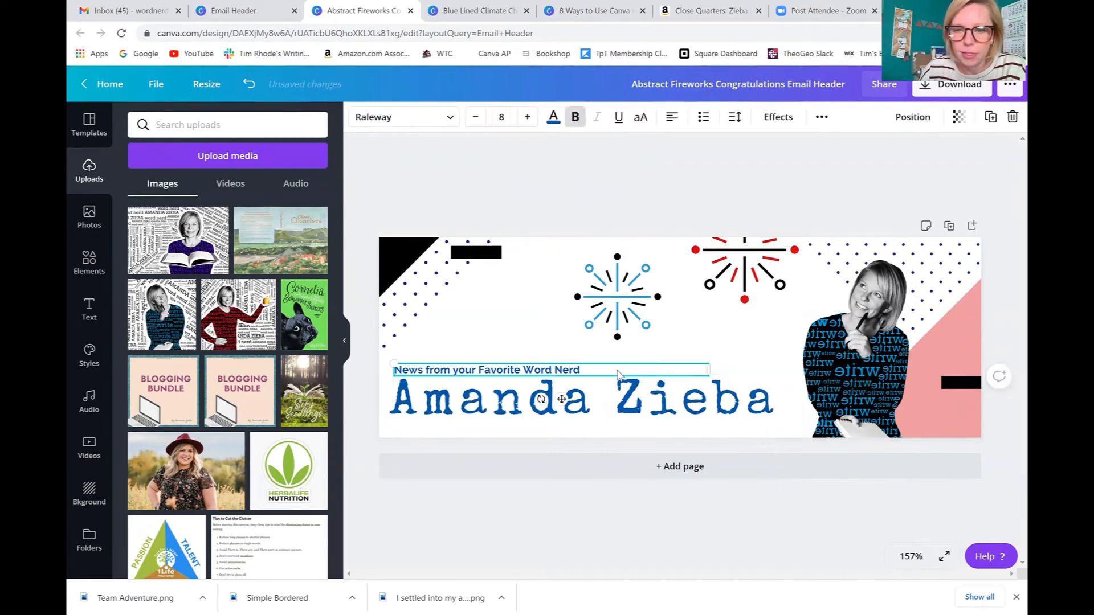
click(528, 116)
click(529, 117)
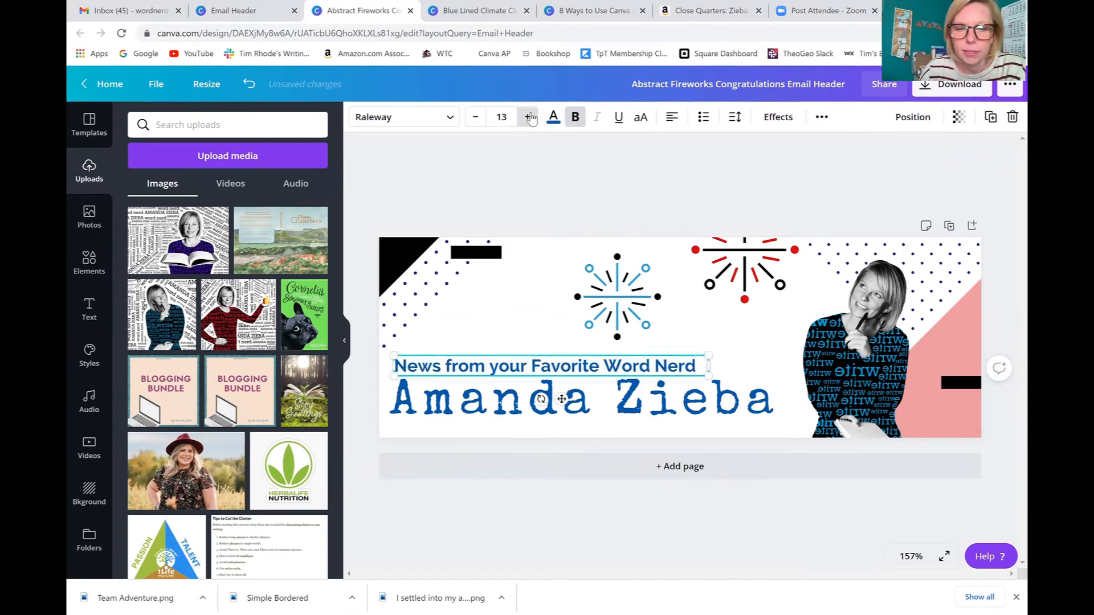
click(528, 116)
- Color the tagline and the name heading black, and widen the tagline's text box so it fits on one line
click(551, 121)
click(141, 245)
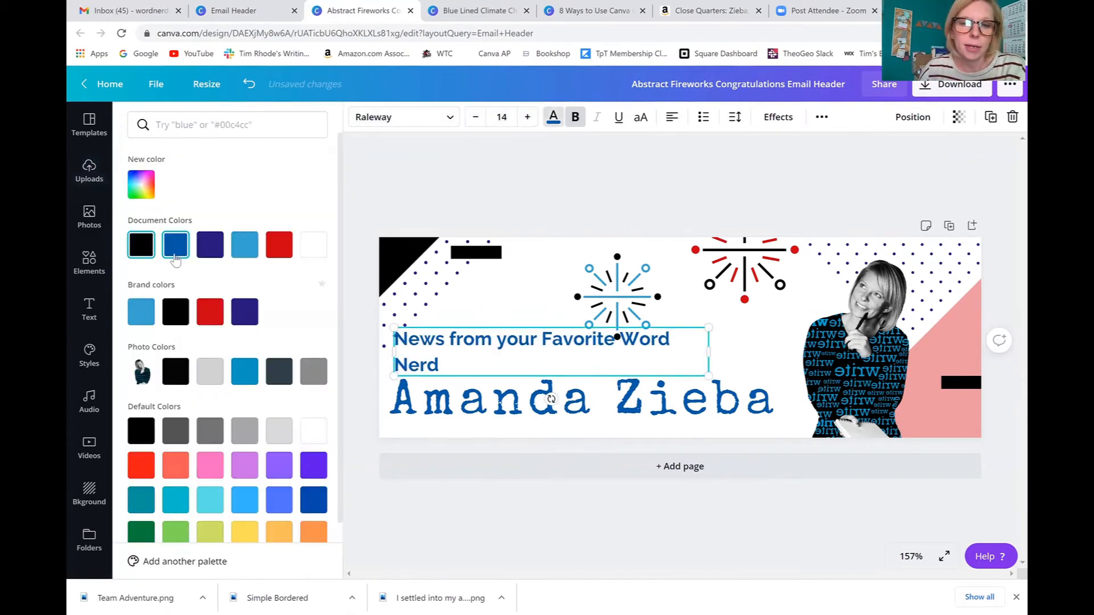
click(479, 419)
click(708, 349)
drag(709, 349, 731, 344)
click(548, 400)
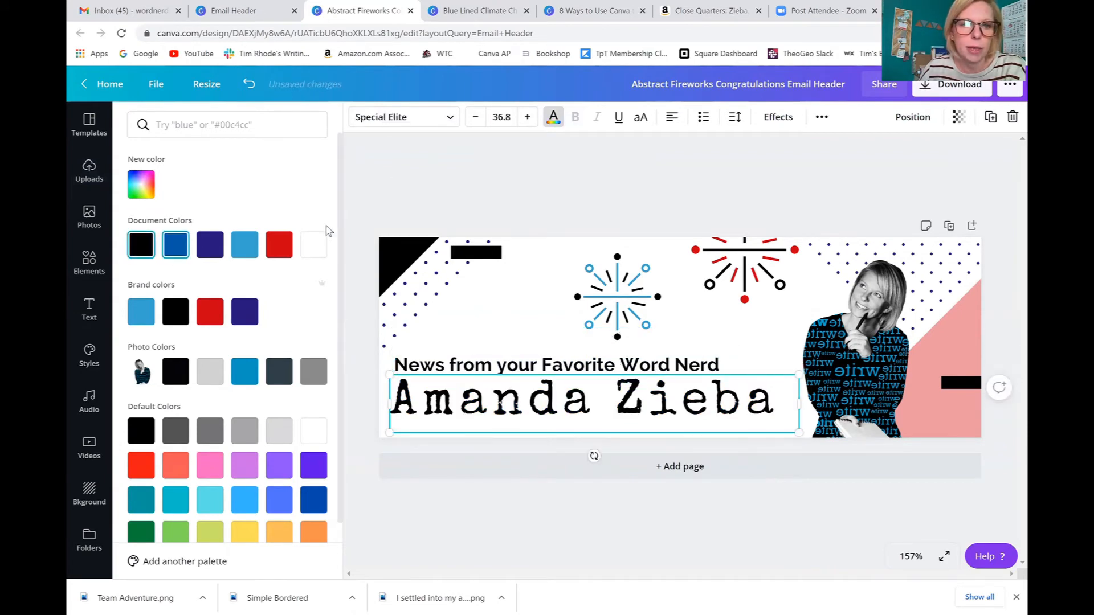
- Recolor the black corner triangle beside the dots with the document's red
click(397, 266)
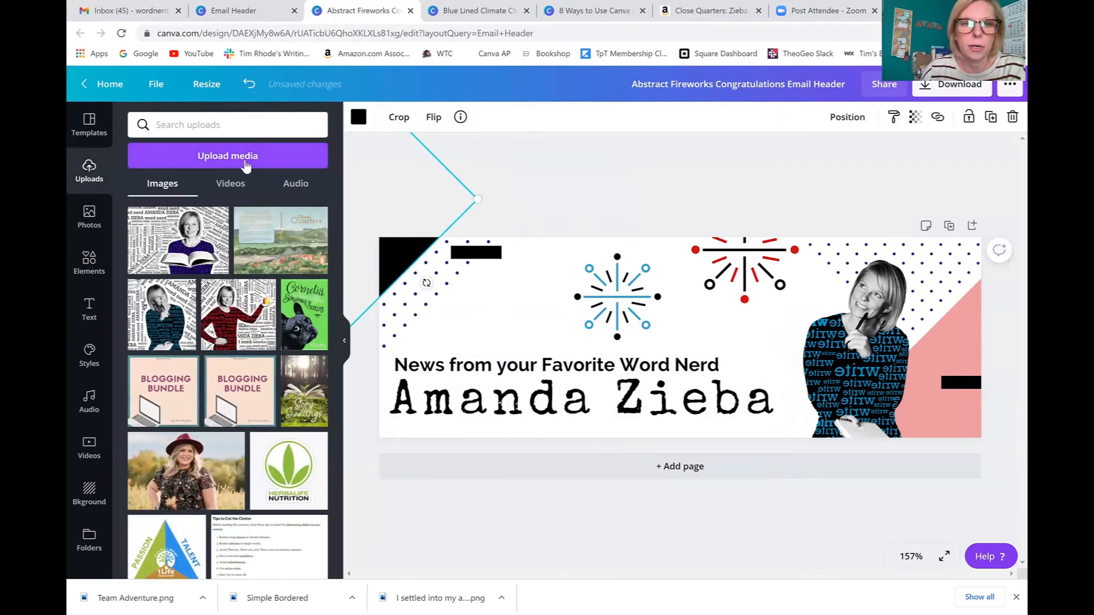
click(358, 117)
click(245, 244)
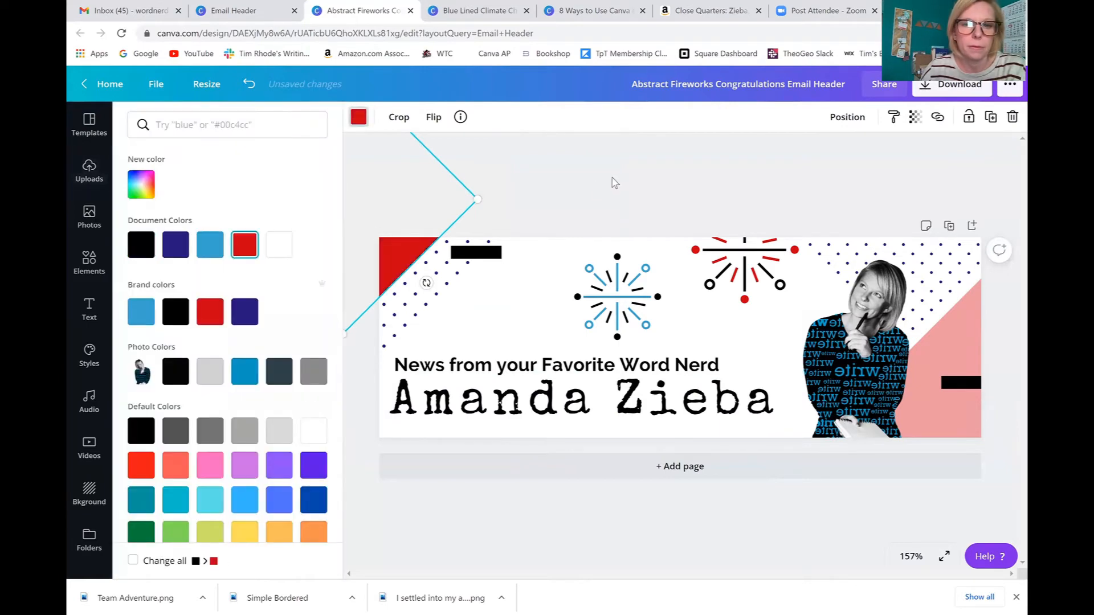
click(614, 178)
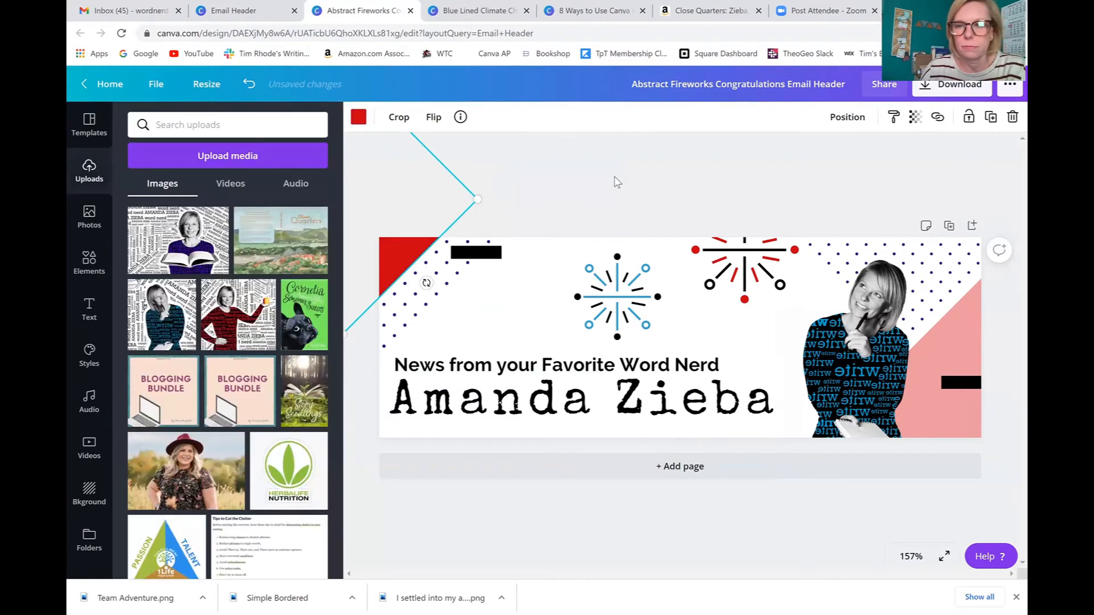
click(789, 200)
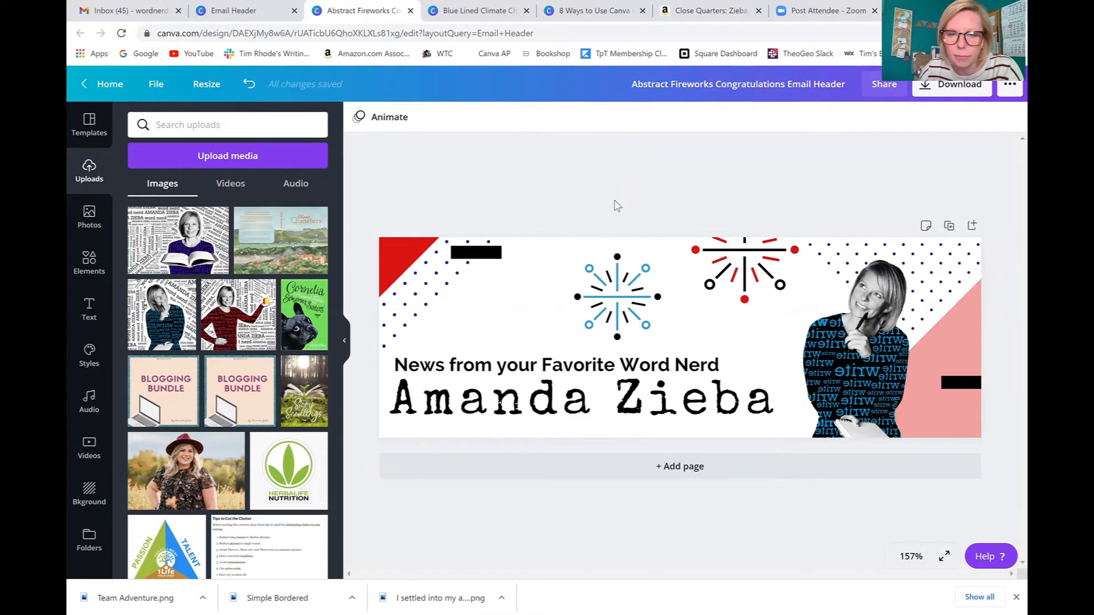
- Move the name heading and the tagline slightly down toward the header's lower edge
drag(613, 406, 610, 420)
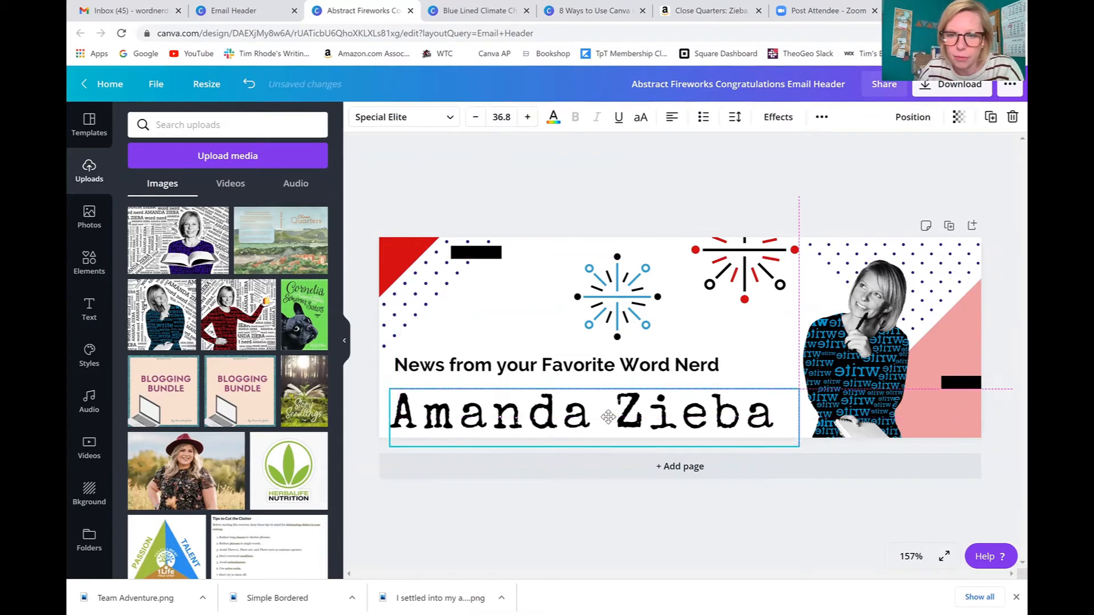
drag(598, 373, 598, 379)
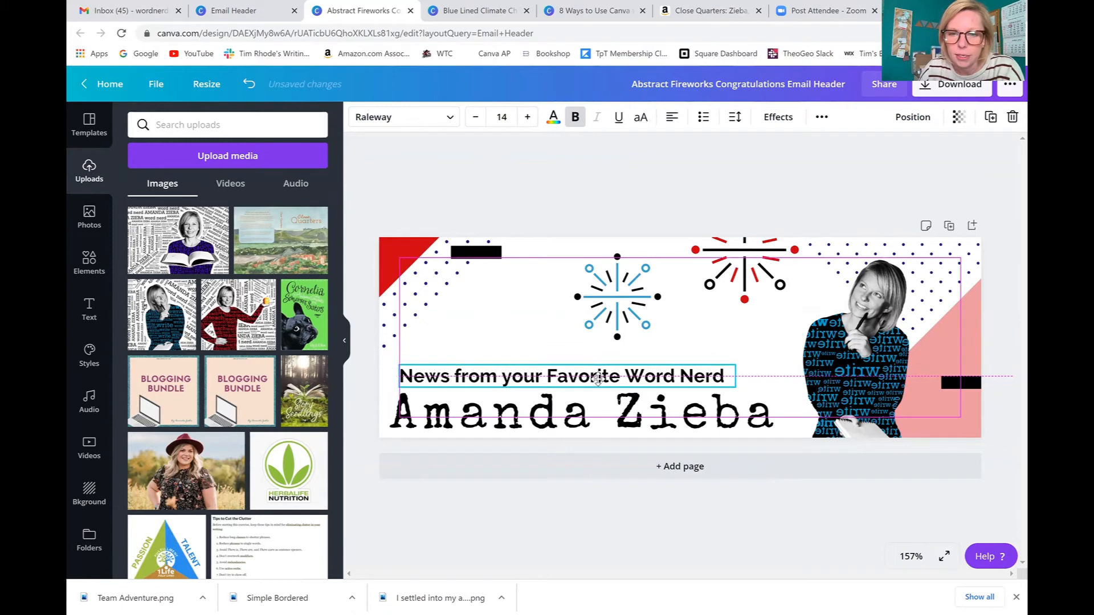
click(574, 211)
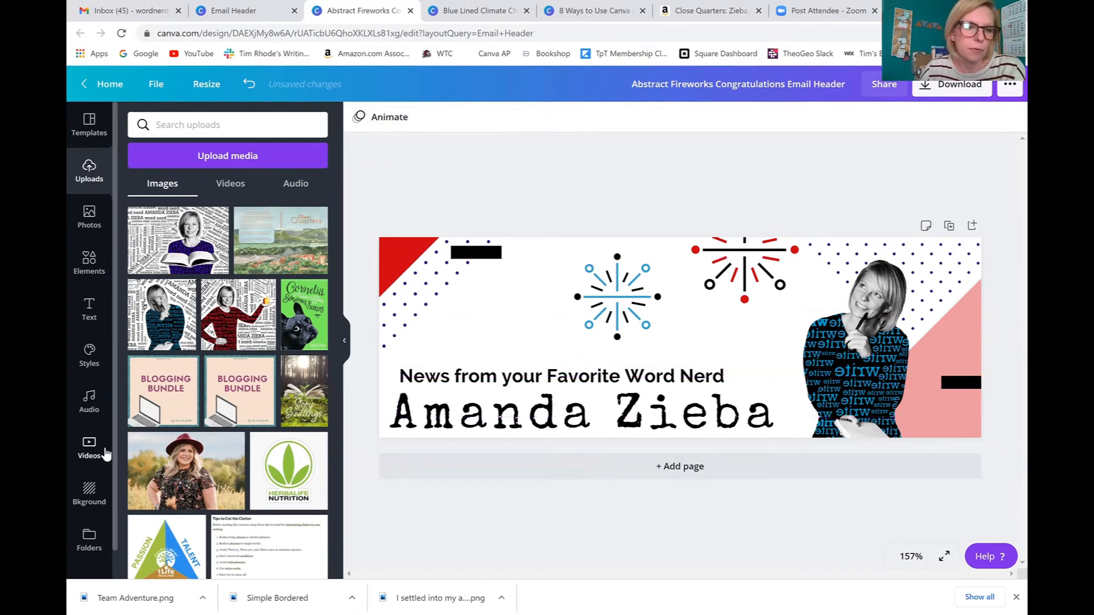
- Try the white brick background and the yellow-orange gradient background on the header
click(96, 502)
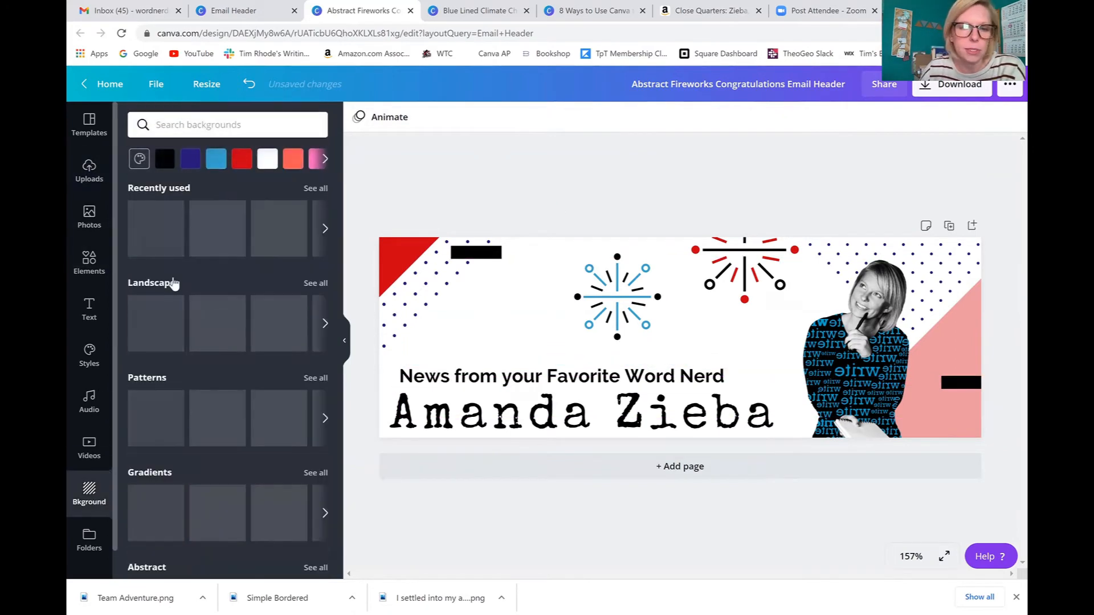
click(152, 230)
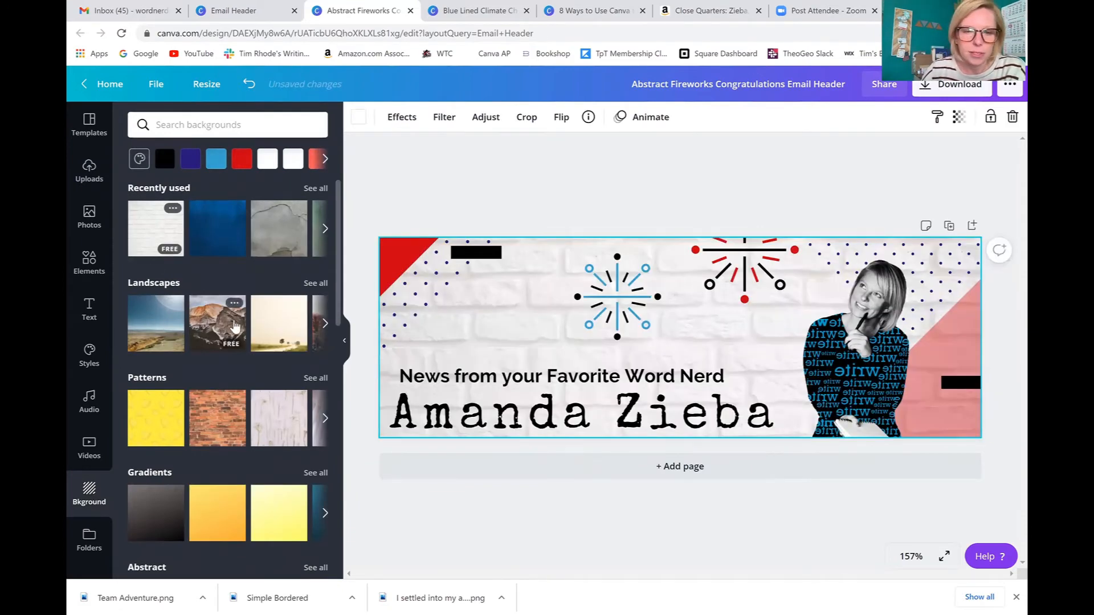
scroll(209, 325, down, 3)
click(204, 322)
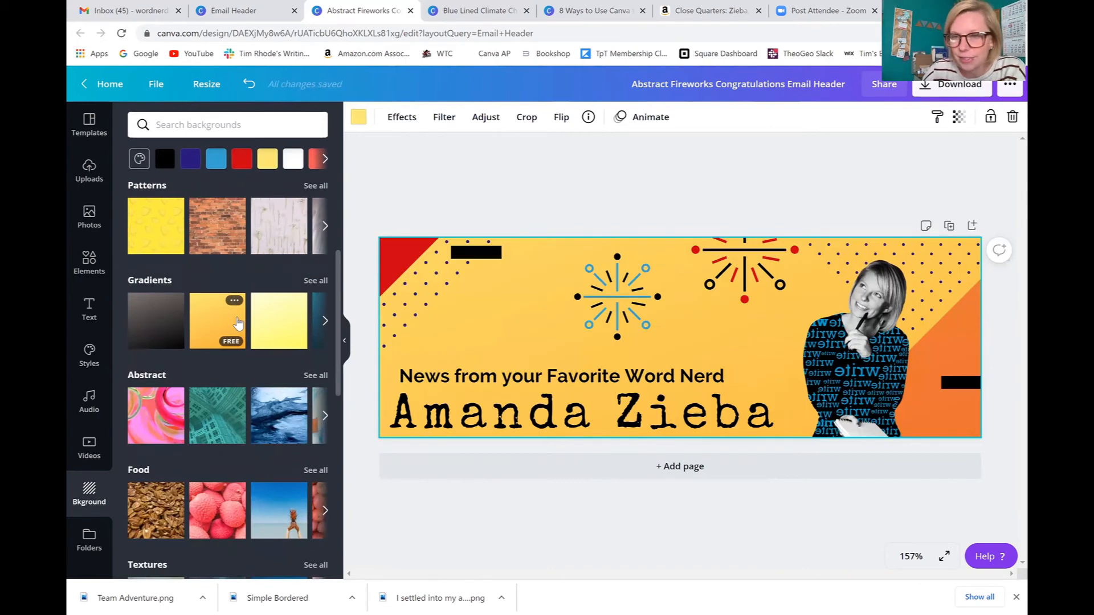
- Try recoloring the gradient background's yellow with the brand blue, the document's red, and white
click(359, 118)
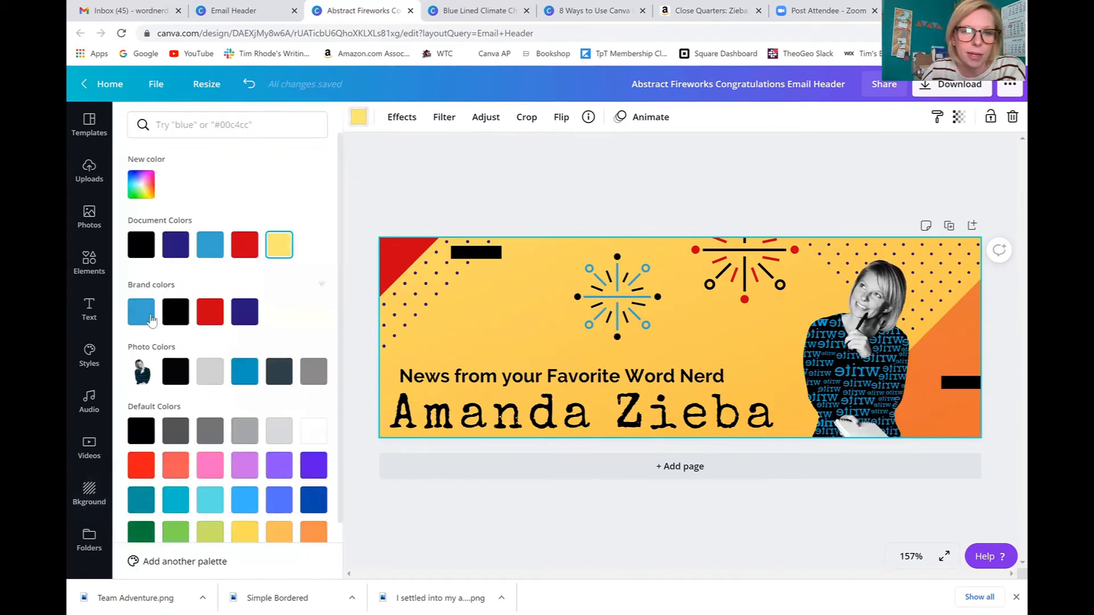
click(149, 318)
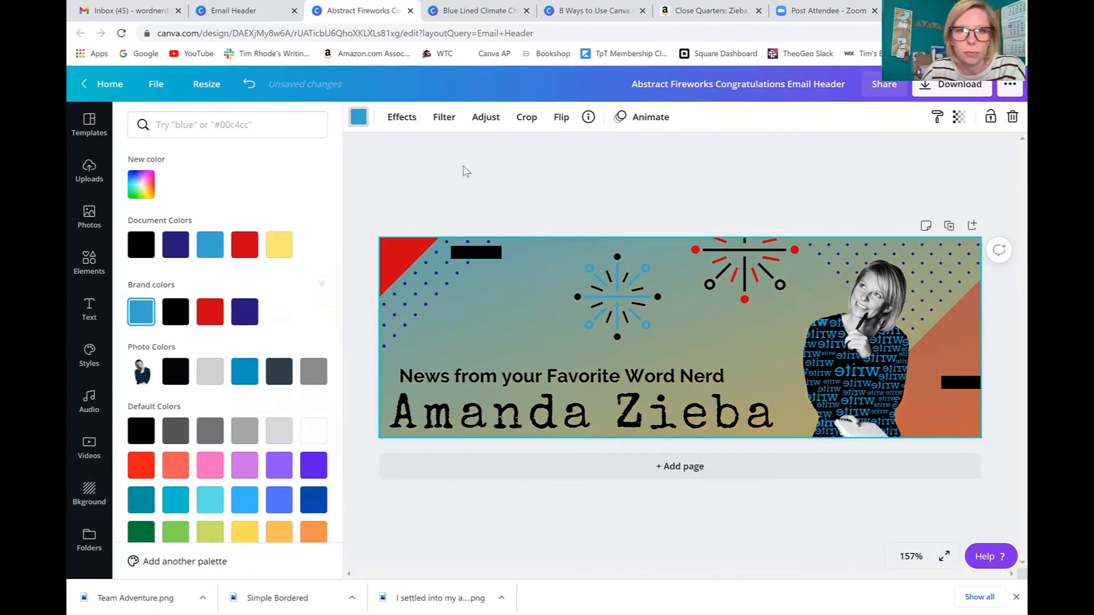
click(402, 119)
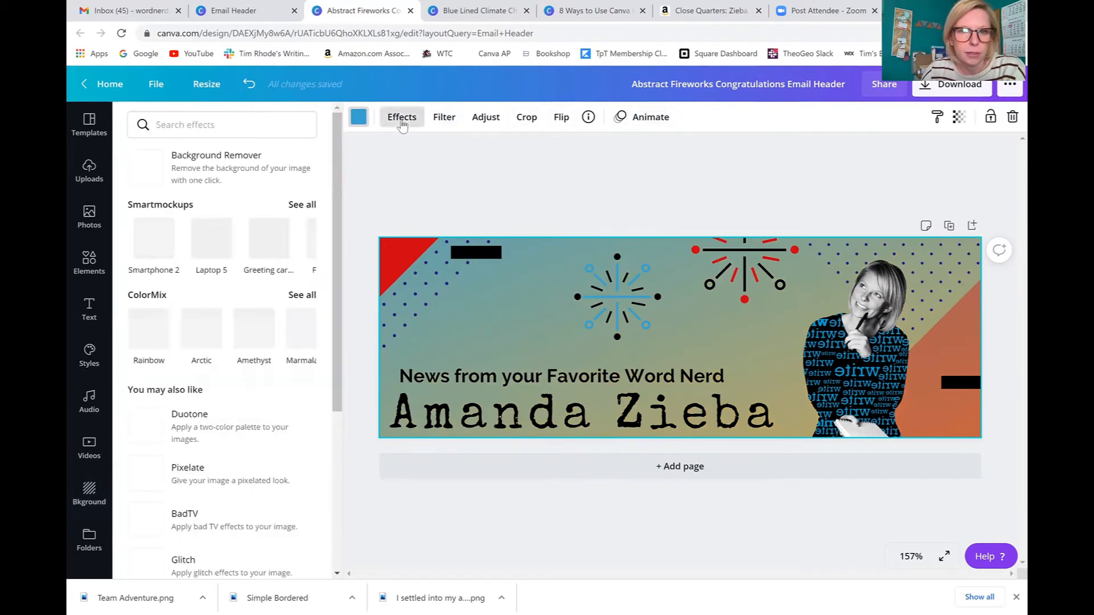
click(359, 118)
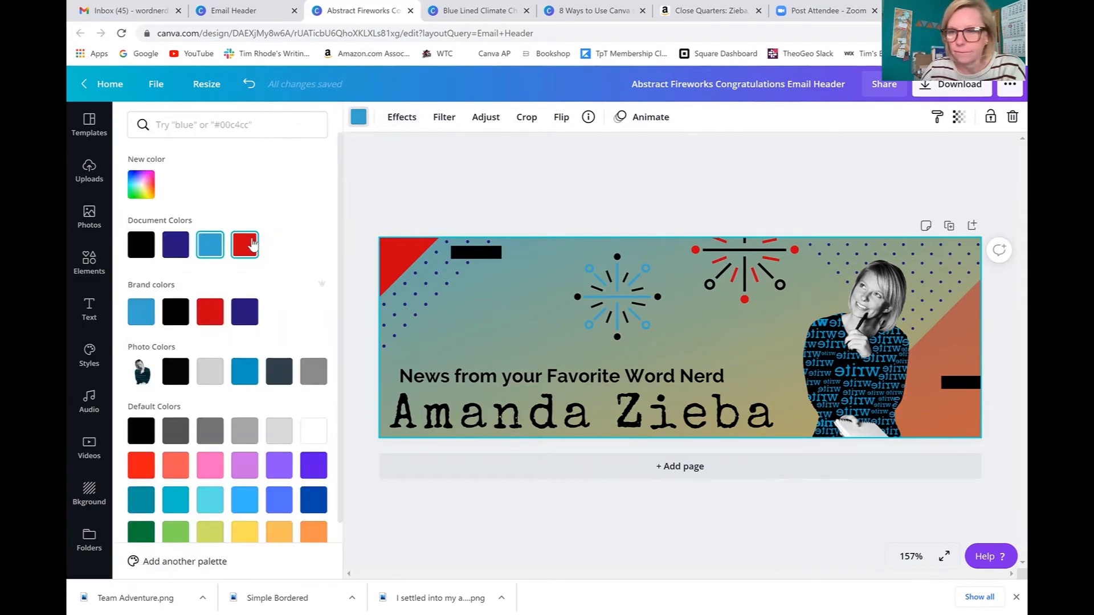
click(254, 244)
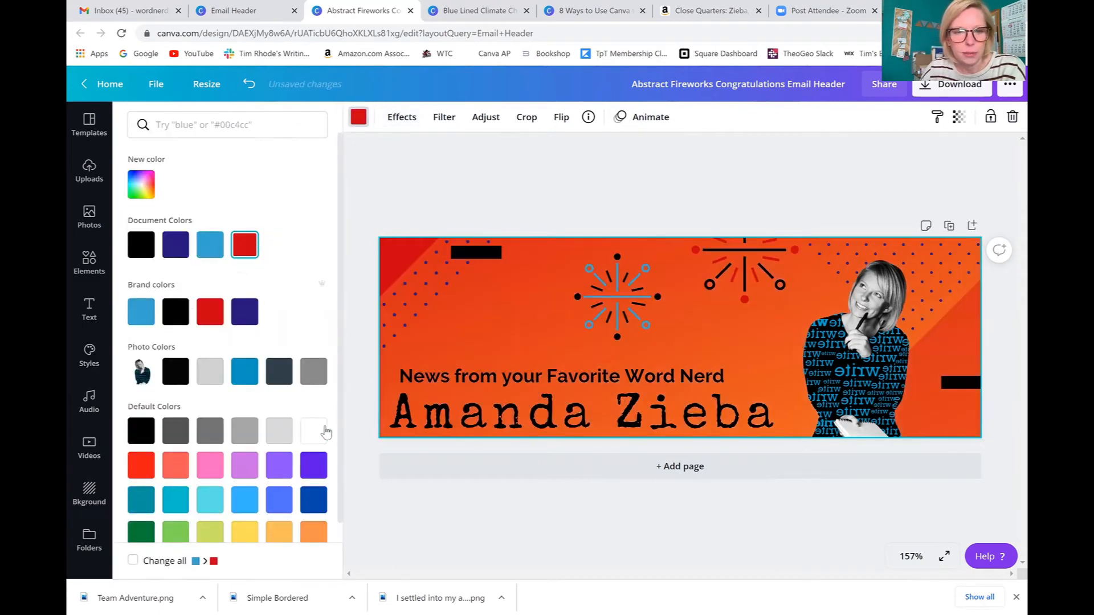
click(315, 431)
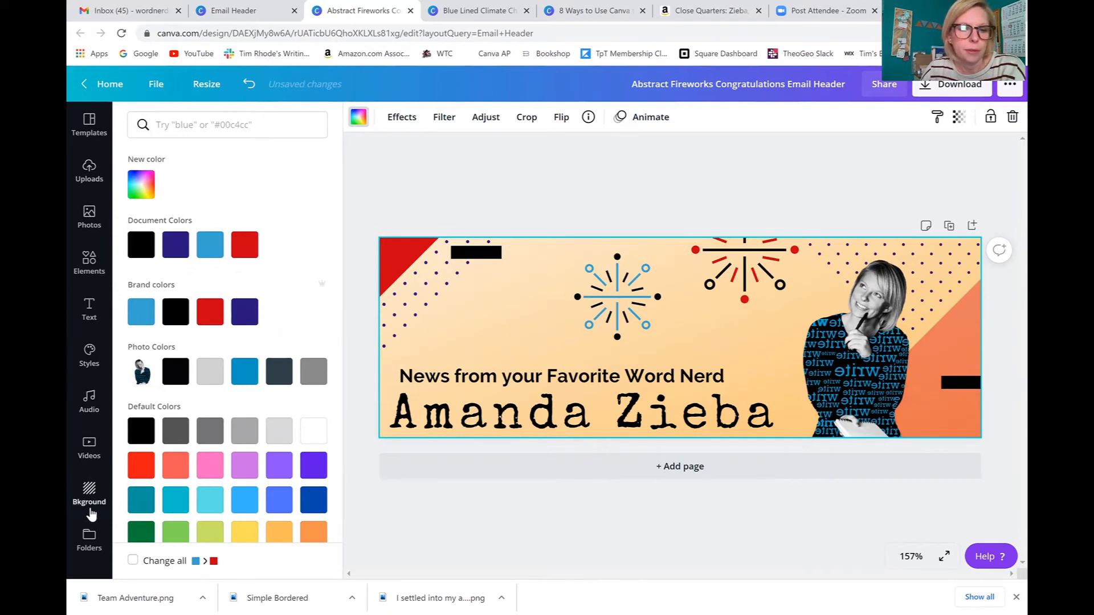
- Replace the gradient background with the white crumpled-paper texture
click(90, 494)
click(324, 320)
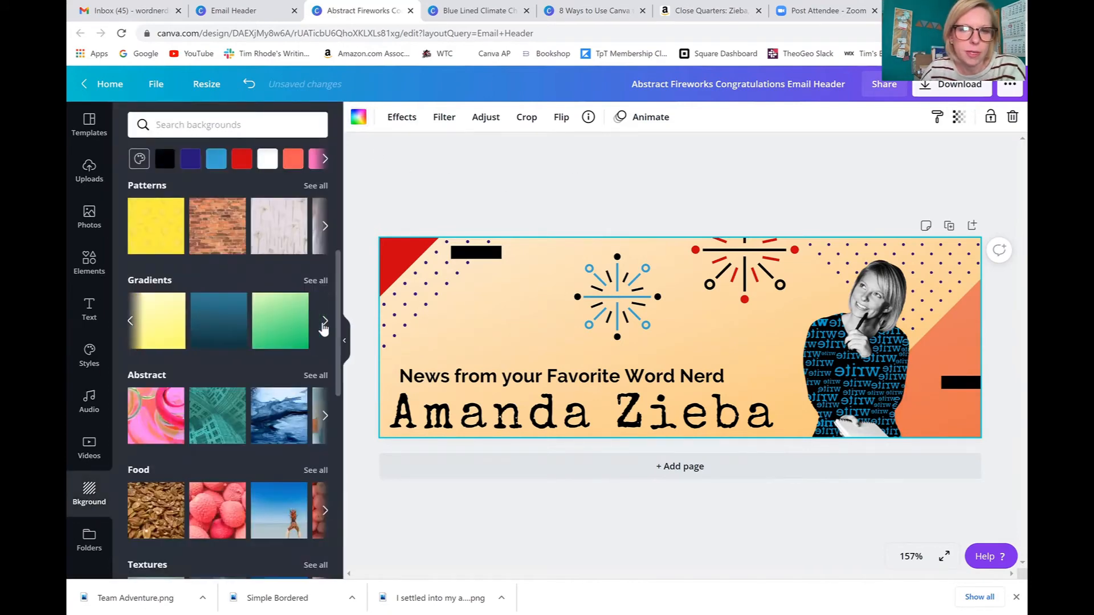
click(195, 323)
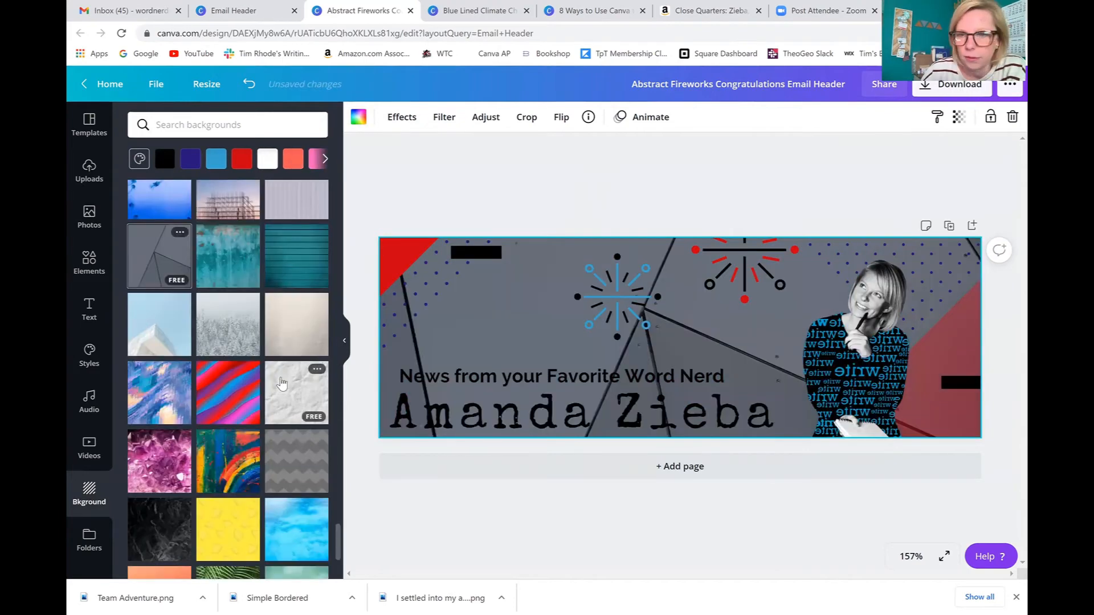
click(281, 383)
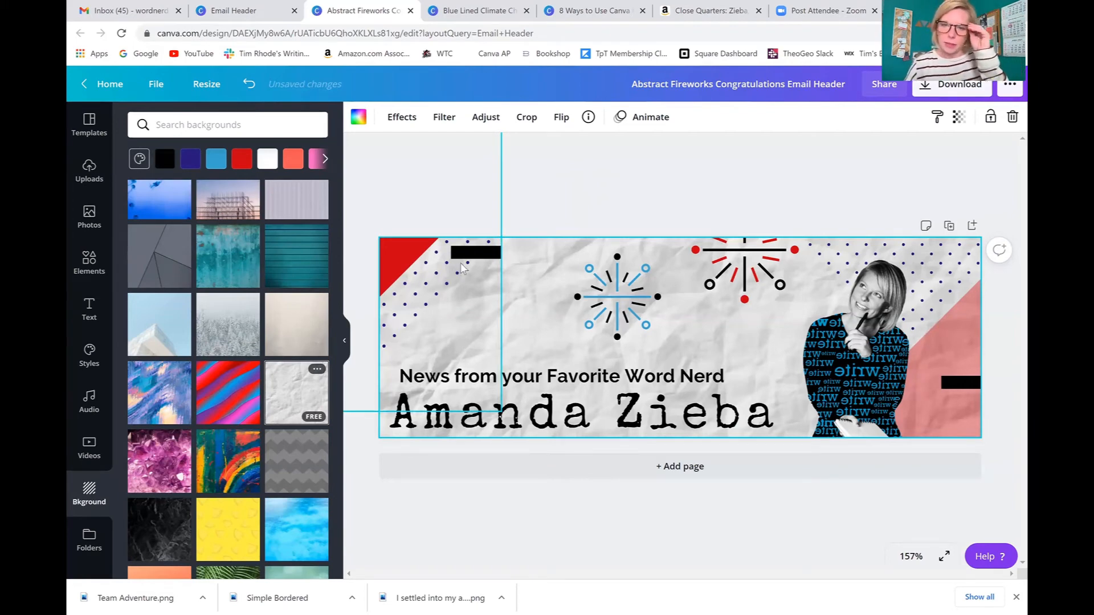
- Delete the blue and the red firework graphics from the header
drag(609, 302, 556, 273)
key(Delete)
click(694, 259)
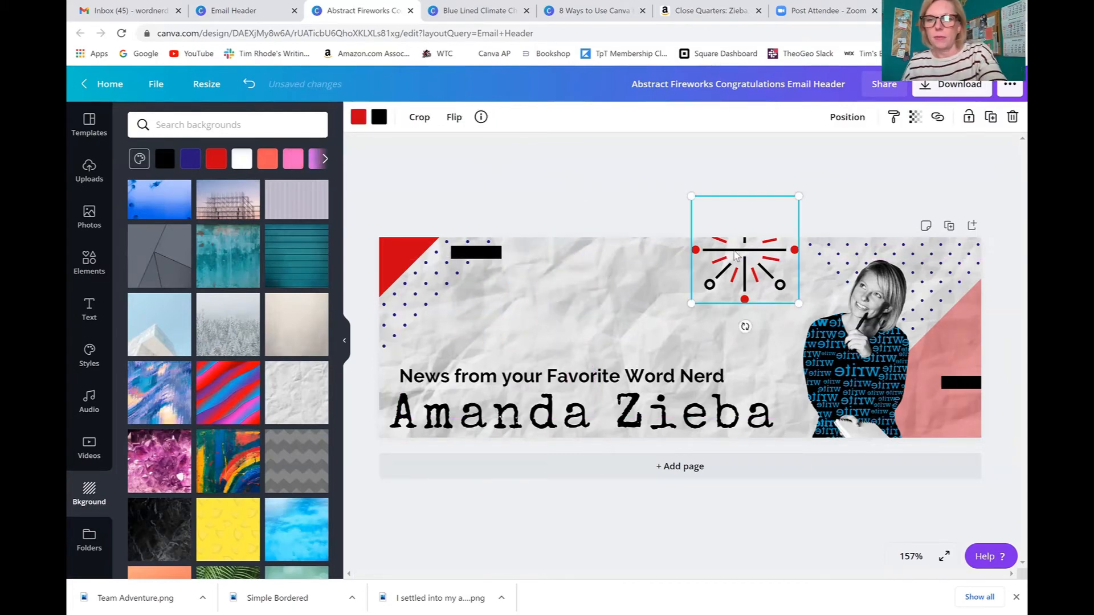
key(Delete)
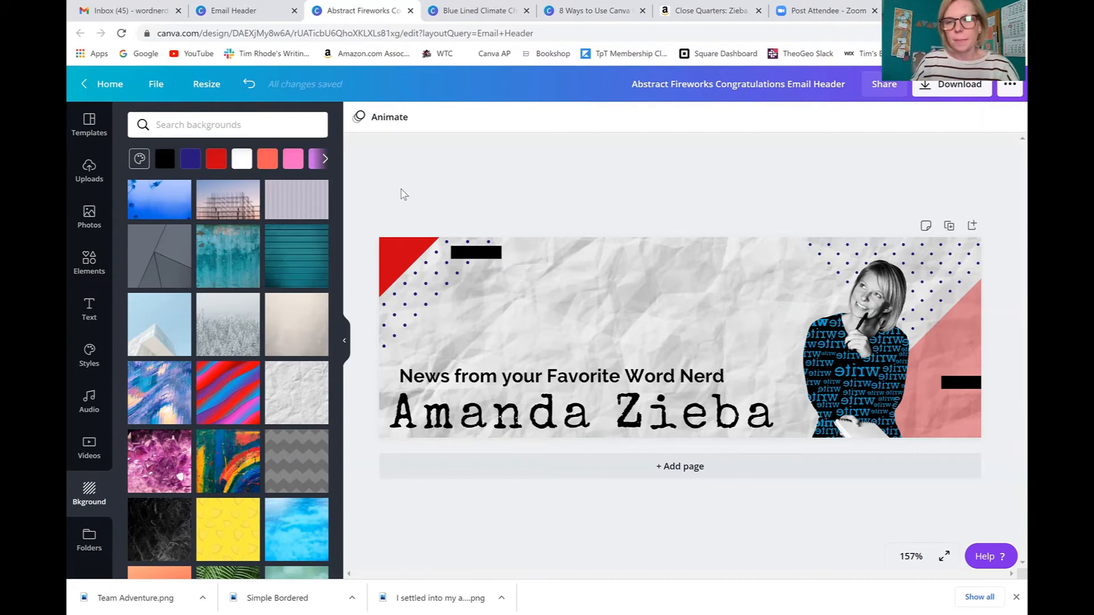
- Upload the Team Adventure logo image from the device's Downloads folder
click(89, 171)
click(197, 155)
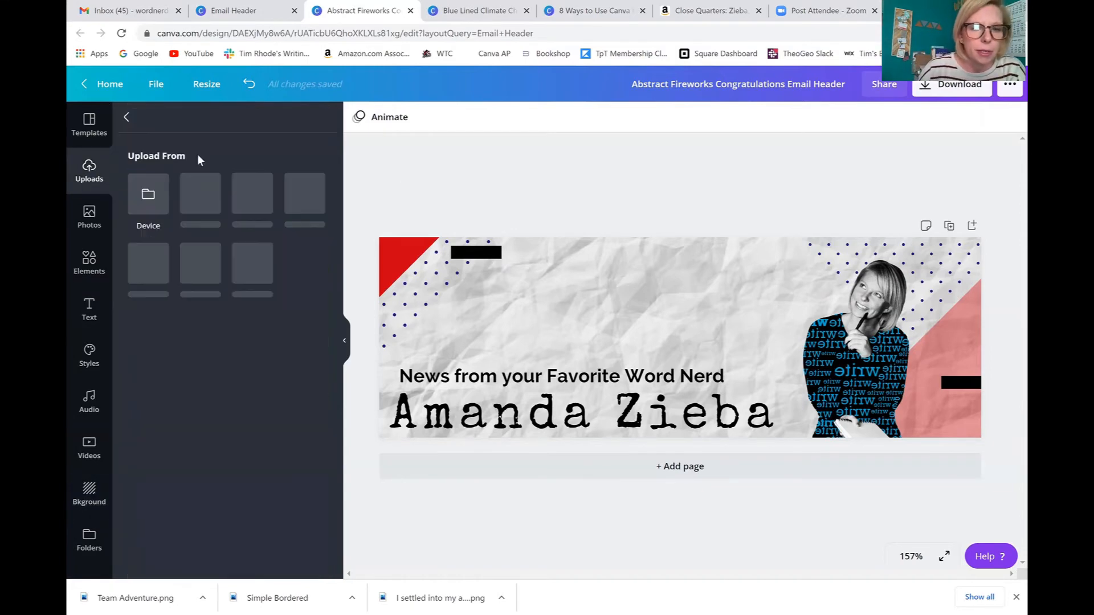
click(138, 191)
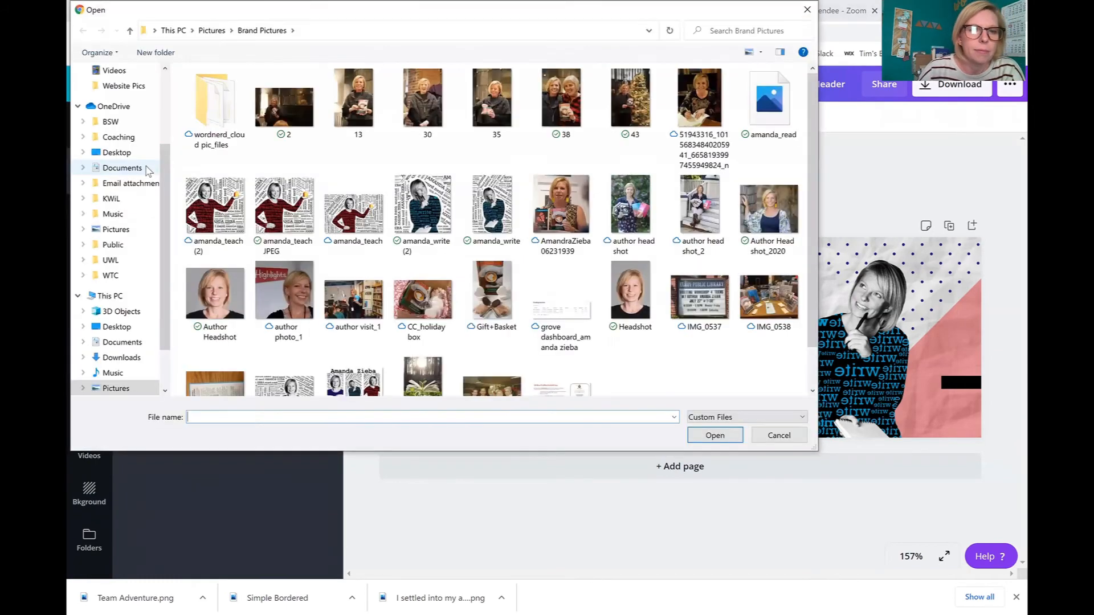
scroll(124, 116, up, 3)
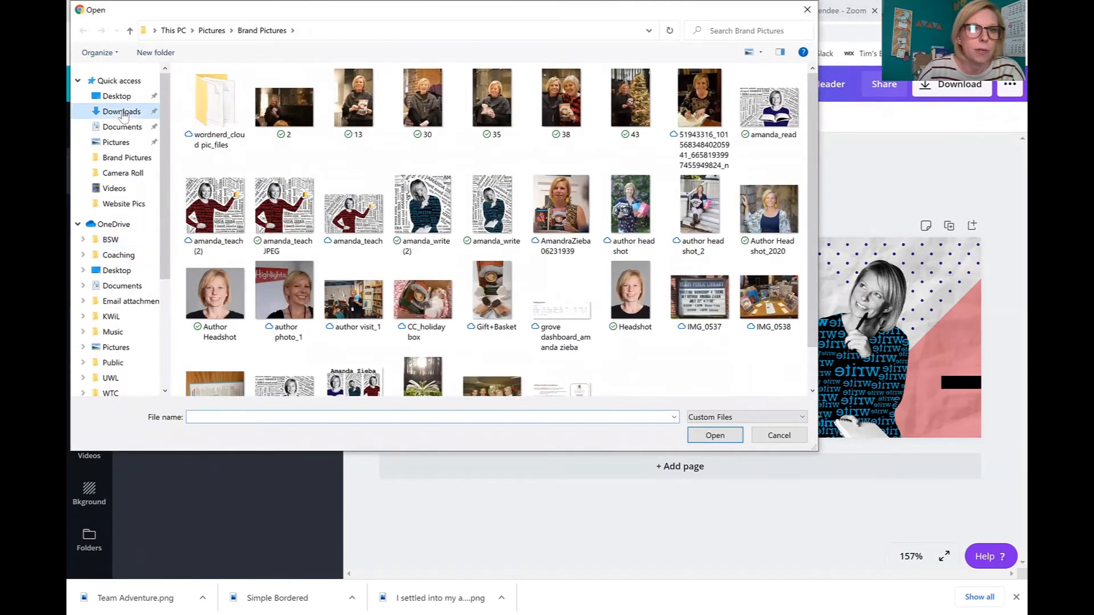
click(122, 111)
click(225, 126)
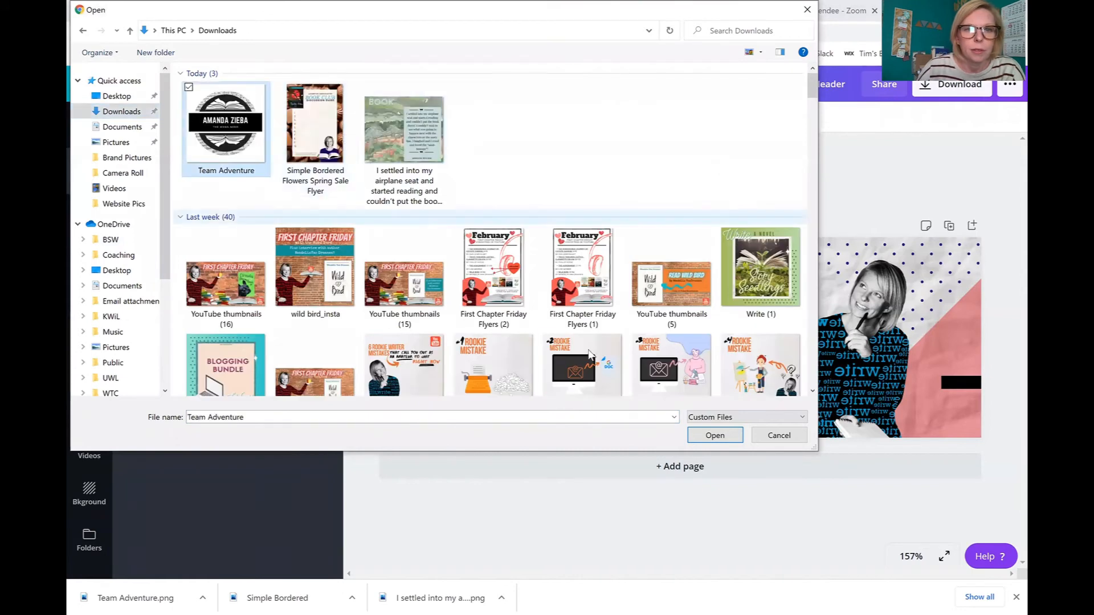
click(715, 436)
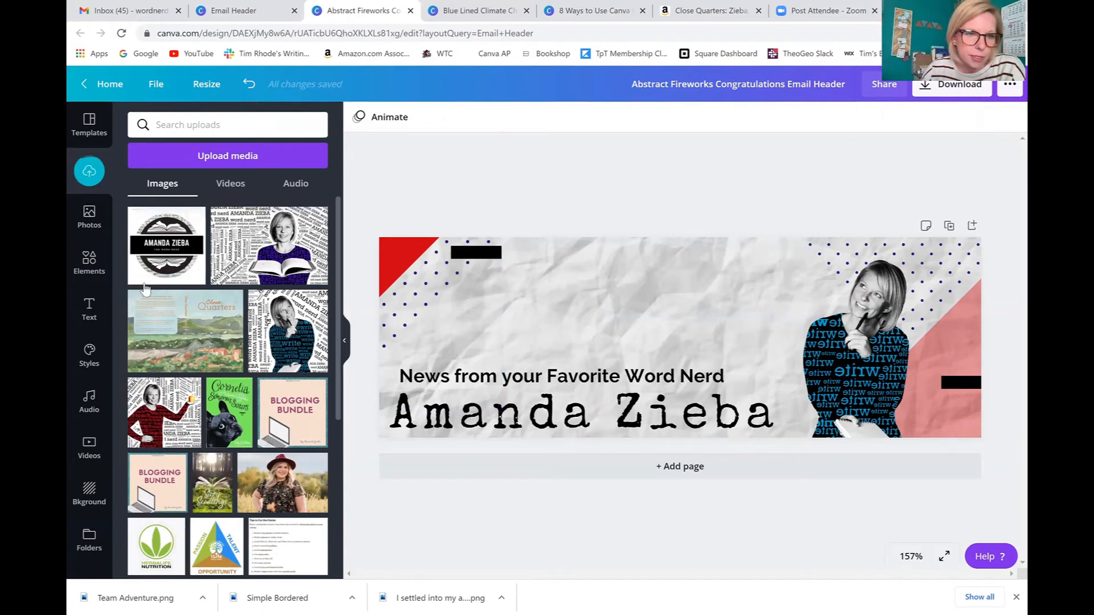
- Add the uploaded Word Nerd logo to the header and delete the large name text and the tagline above it
click(167, 245)
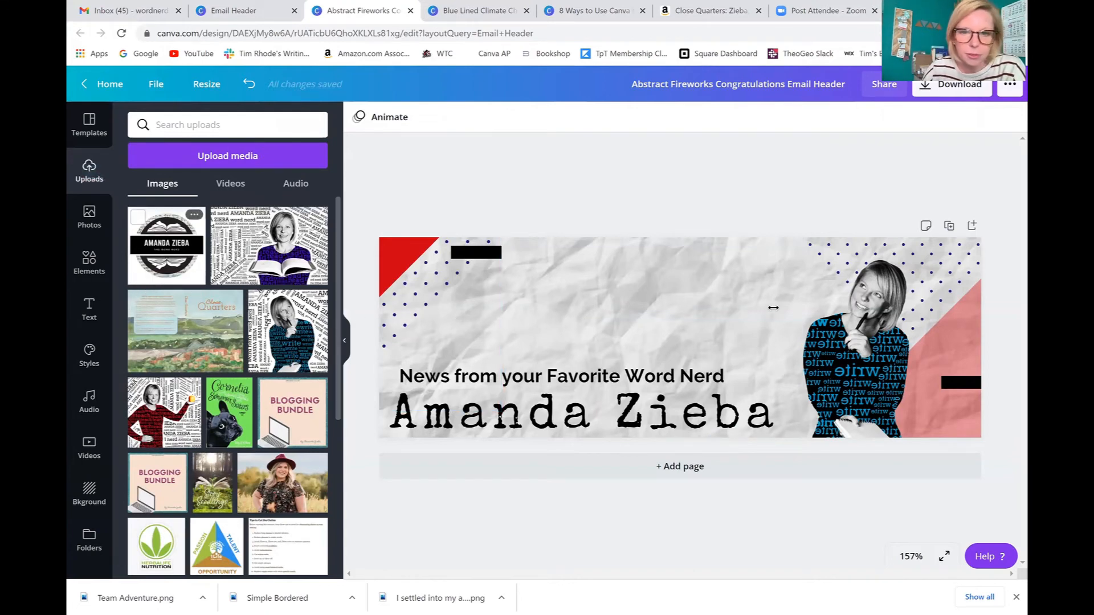
mouse_move(627, 277)
mouse_down()
mouse_move(621, 269)
mouse_move(625, 283)
mouse_up()
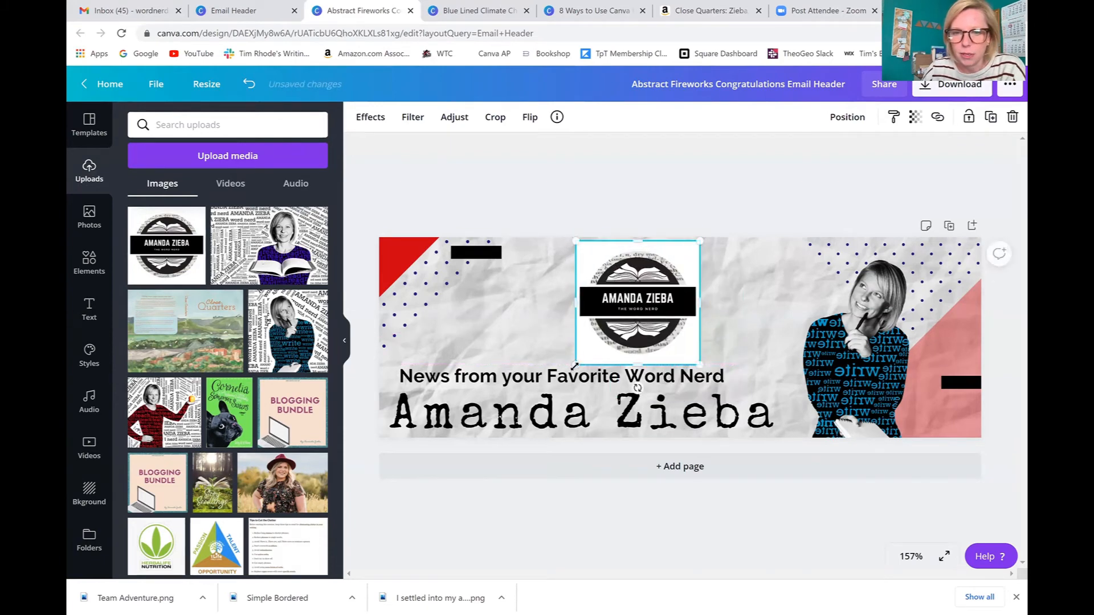
click(524, 411)
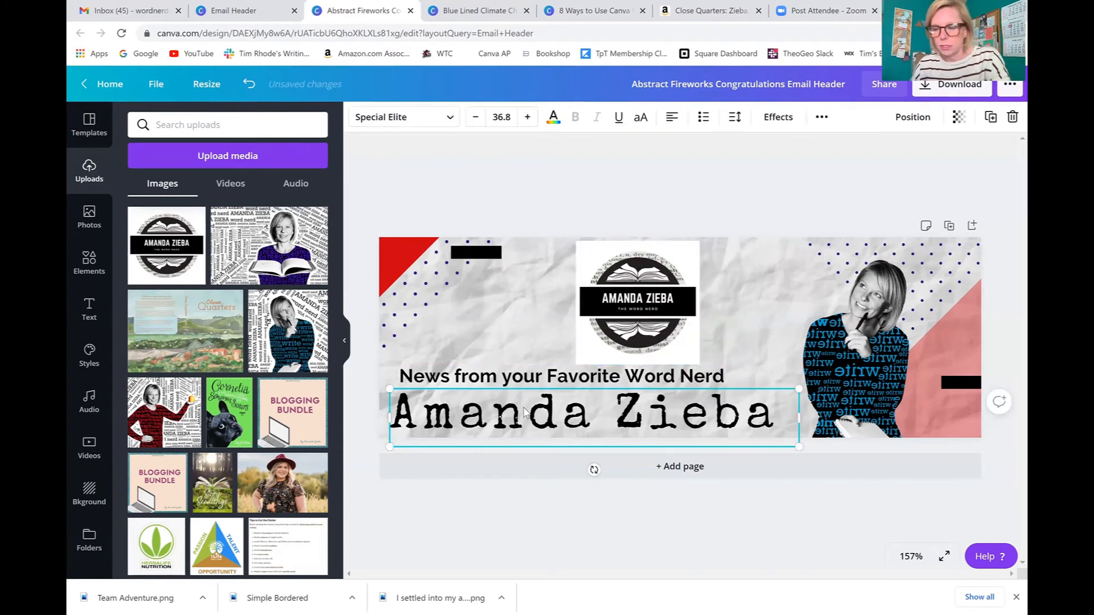
key(Delete)
click(523, 386)
key(Delete)
- Remove the logo's white background, enlarge the logo to roughly the header's full height and place it near the middle
drag(602, 339, 510, 409)
drag(639, 277, 690, 234)
drag(605, 336, 528, 345)
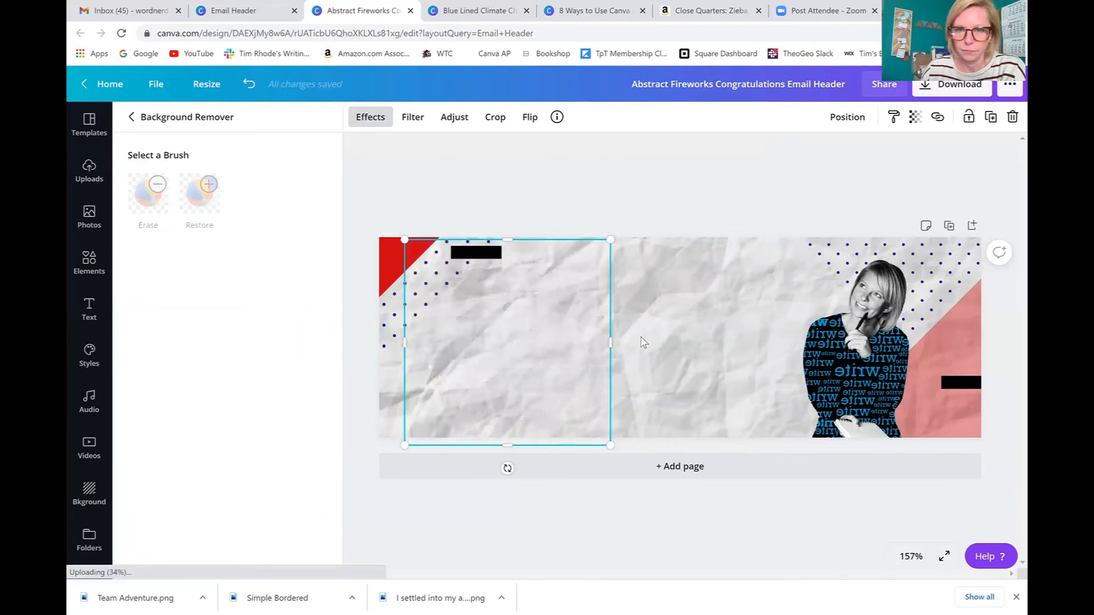
drag(545, 337, 657, 330)
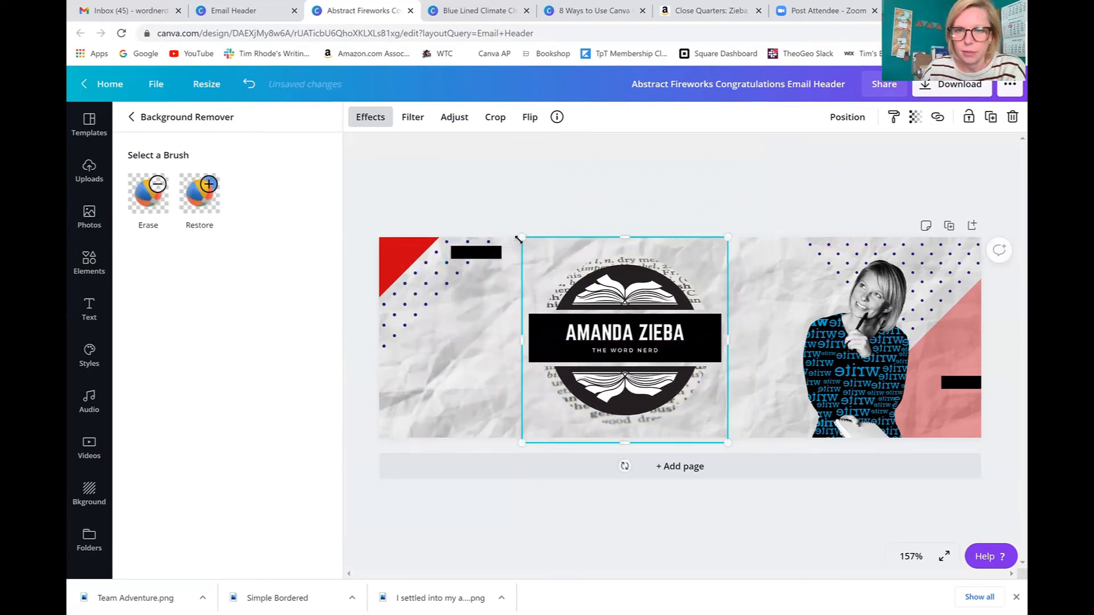
drag(522, 237, 504, 221)
drag(609, 323, 604, 331)
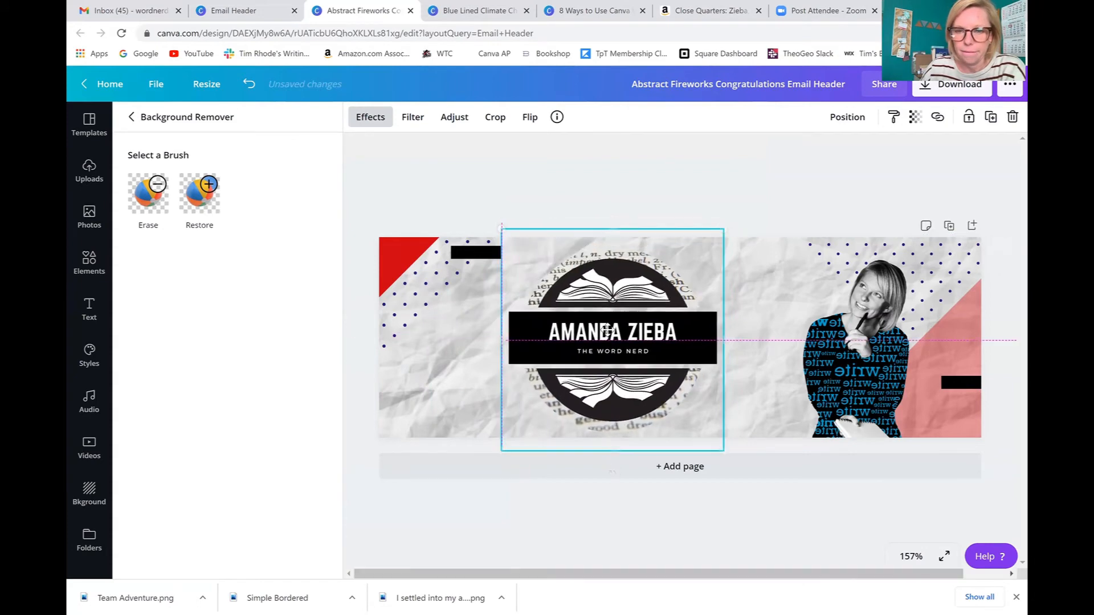
- Enlarge the author photo and move it directly beside the logo, with a brief look at the download options
click(772, 249)
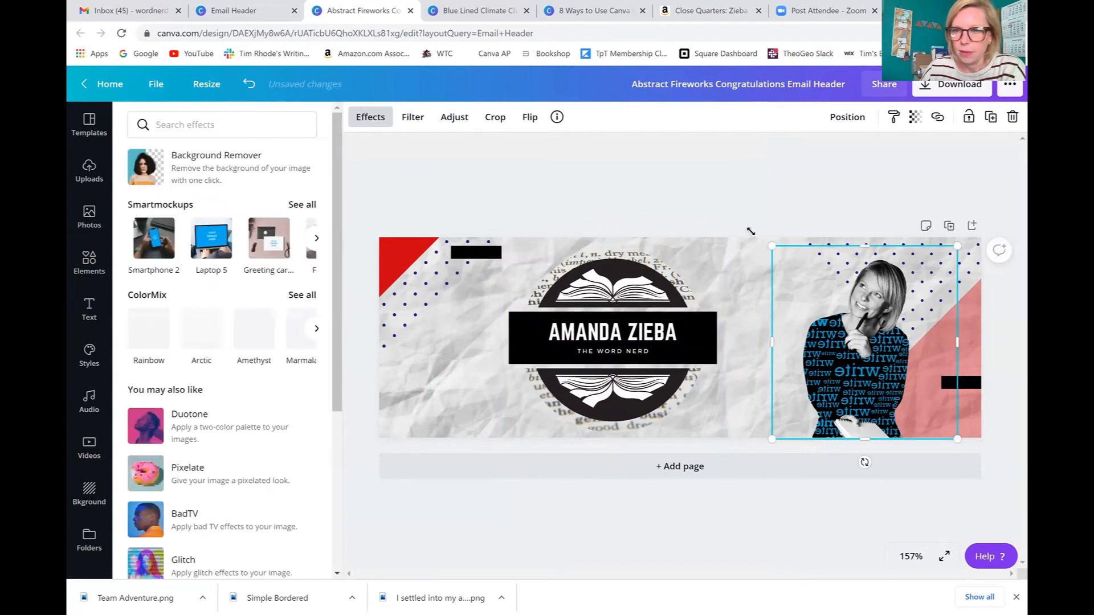
drag(744, 226, 821, 342)
drag(763, 276, 764, 276)
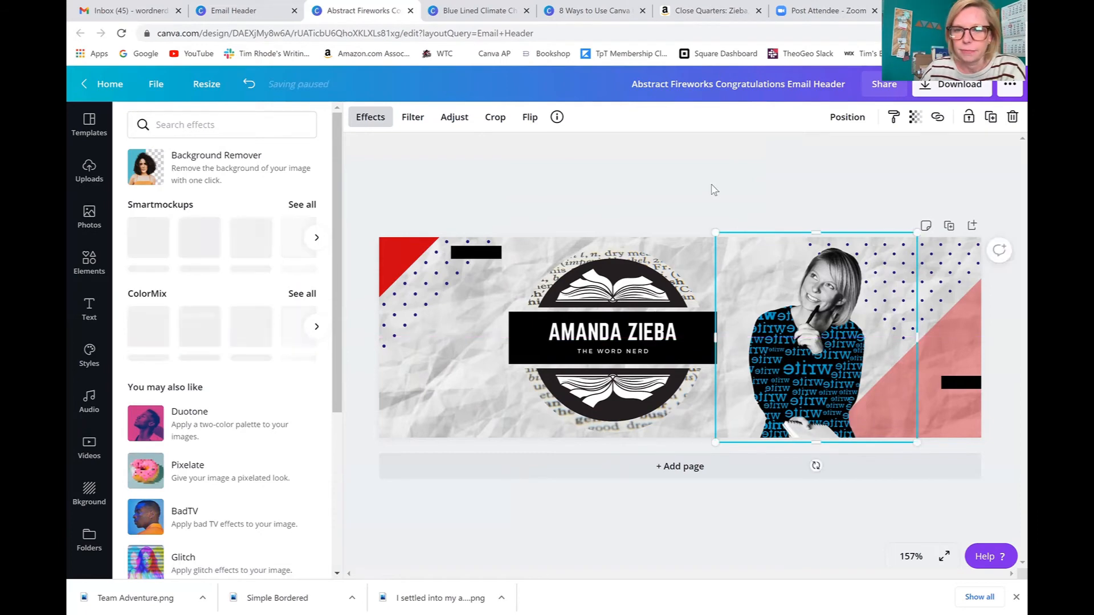
click(683, 201)
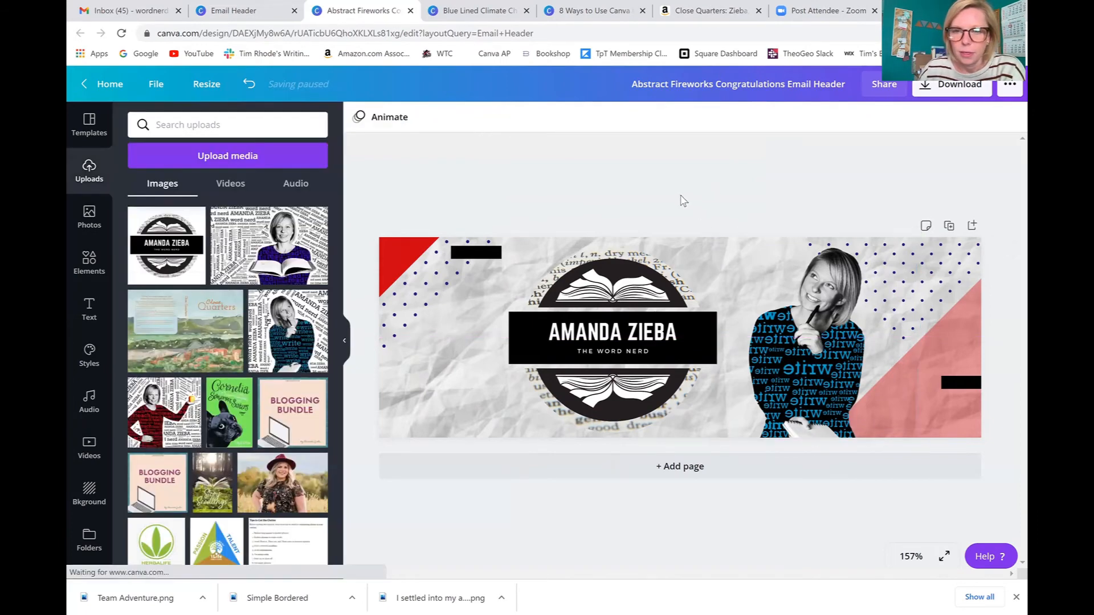
click(961, 85)
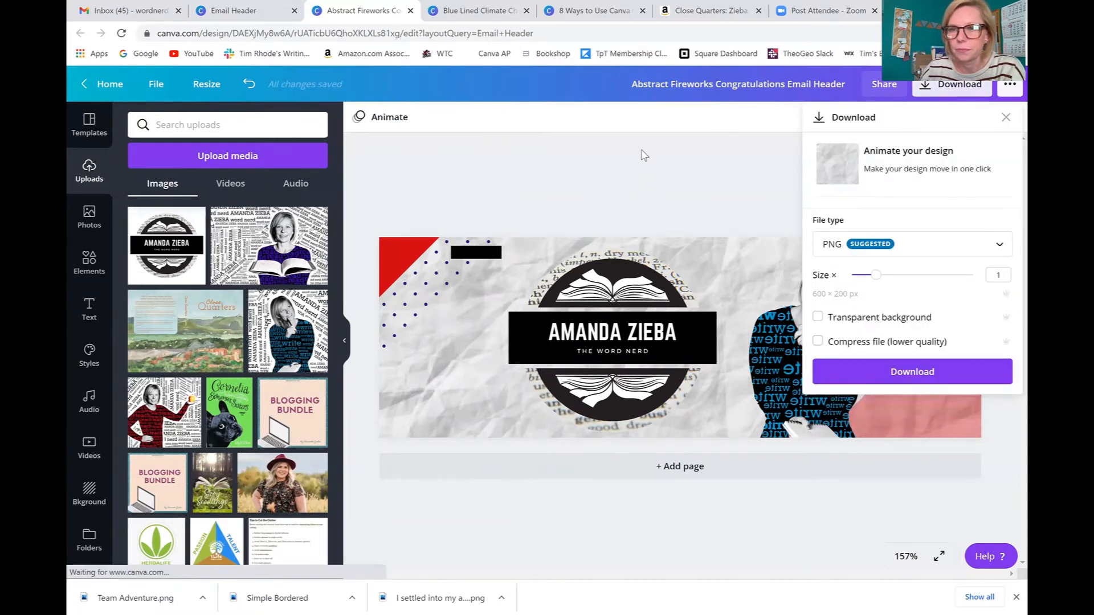
click(657, 177)
- Shift the author photo toward the header's right end, shrink the logo and place it over the photo's lower part
click(684, 273)
drag(723, 229, 655, 298)
drag(578, 376, 468, 367)
drag(835, 367, 879, 366)
click(773, 321)
click(467, 367)
drag(392, 291, 424, 325)
drag(473, 380, 864, 385)
- Tuck the logo into the header's lower-right corner over the pink triangle and delete the two black bars
drag(960, 382, 664, 359)
drag(886, 386, 934, 388)
drag(864, 330, 875, 340)
drag(664, 359, 441, 387)
click(480, 255)
key(Delete)
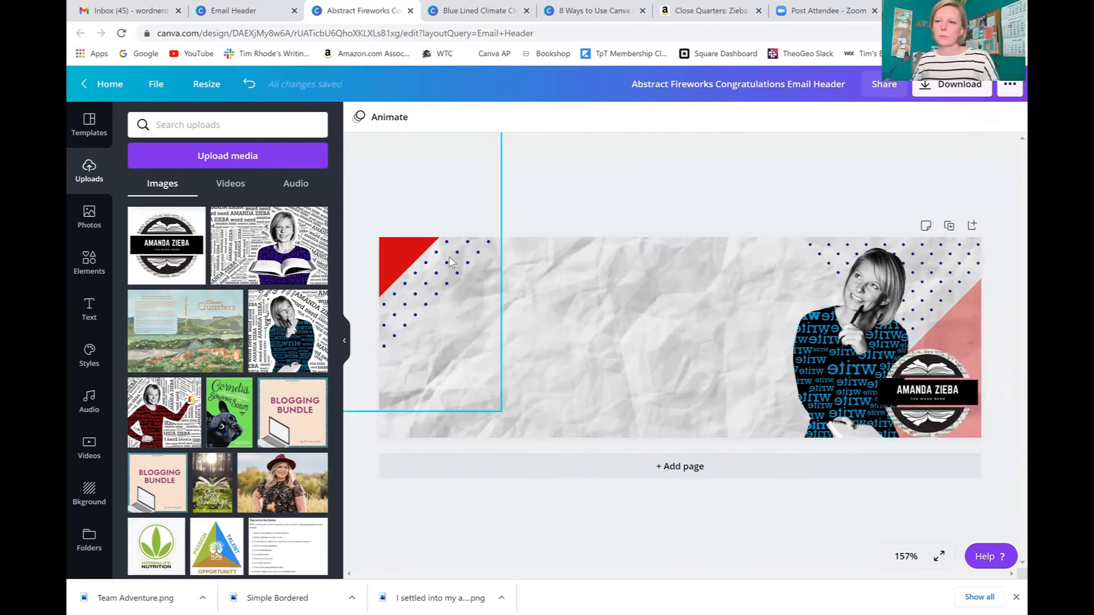
- Insert the "CUE THE confetti" text combination, change its script word to "news" and move that word upward
click(89, 309)
click(176, 356)
double_click(676, 367)
text(news)
click(882, 118)
drag(673, 368, 672, 214)
- Move the "CUE THE" line below the script word, change it to "FROM THE" and set its size to 20
drag(684, 288, 644, 351)
double_click(643, 351)
text(FROM THE)
click(500, 116)
text(20)
key(Return)
- Stack "news" closely above "FROM THE" in the upper middle of the header
drag(678, 245, 655, 312)
drag(795, 295, 758, 300)
mouse_move(663, 285)
mouse_down()
mouse_move(678, 286)
mouse_move(677, 314)
mouse_up()
click(741, 208)
click(642, 309)
click(673, 206)
- Add a subheading reading "Word Nerd" and set its font to Special Elite
click(228, 225)
text(Word Nerd)
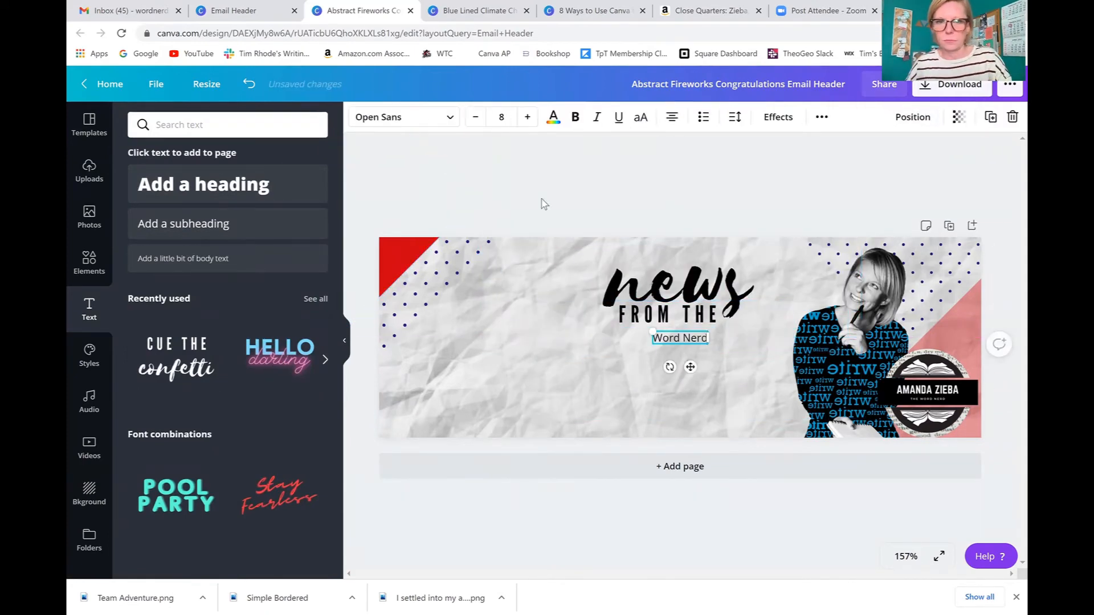
click(403, 117)
text(special)
click(163, 181)
- Scale "Word Nerd" to size 53.4 across the space beside the photo and centre the "news FROM THE" text above it
click(501, 117)
text(88)
drag(978, 331, 704, 395)
drag(541, 433, 616, 388)
drag(456, 350, 418, 342)
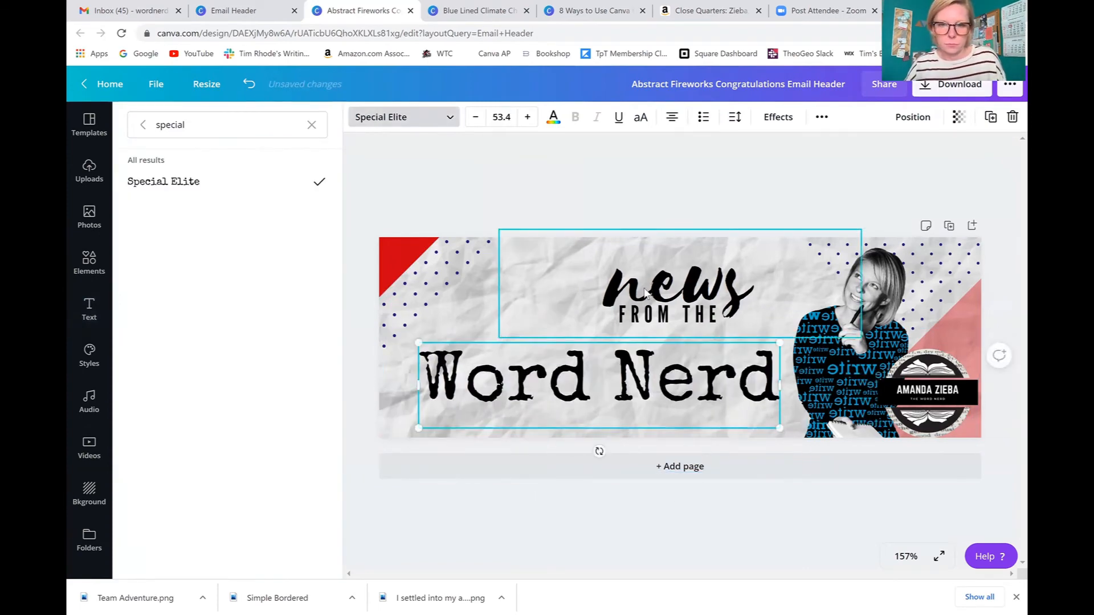
drag(645, 293, 574, 312)
click(624, 210)
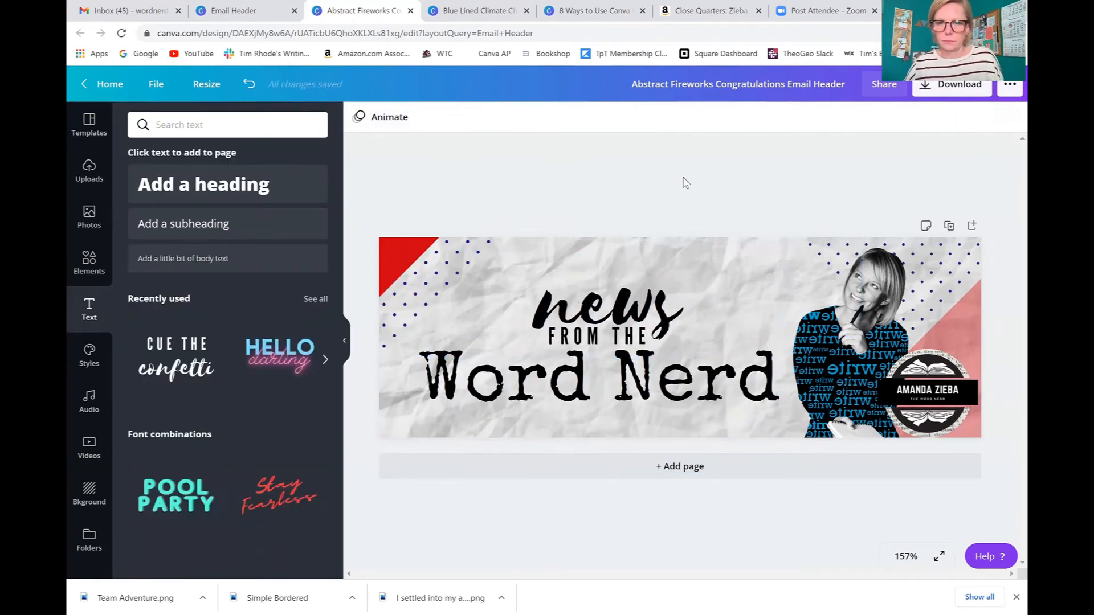
- Set the red corner triangle's transparency to 59
click(398, 256)
click(915, 117)
click(837, 156)
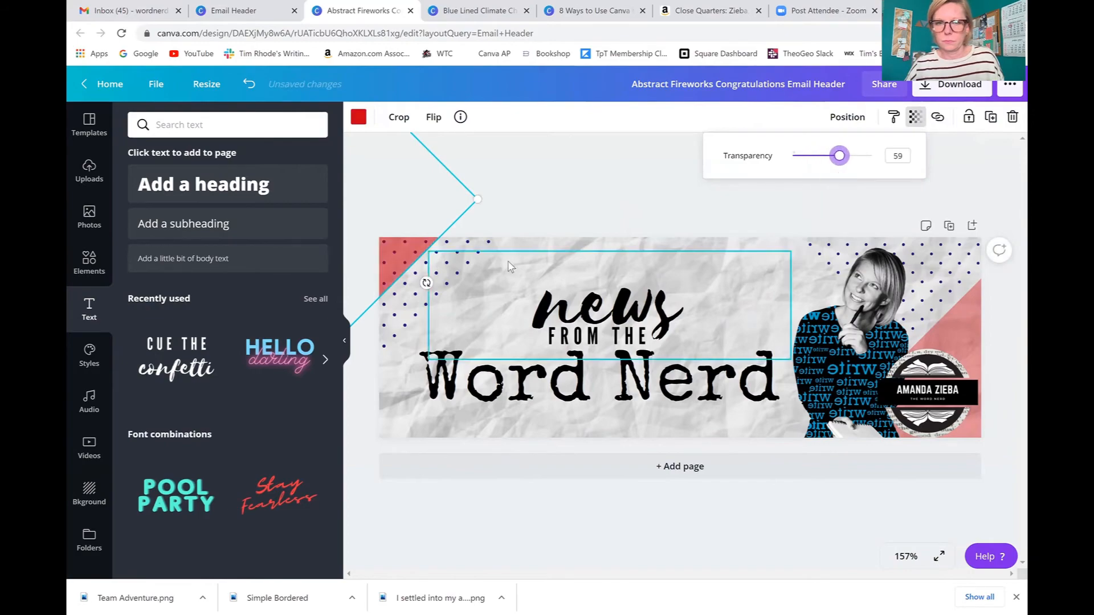
drag(442, 256, 452, 268)
click(625, 182)
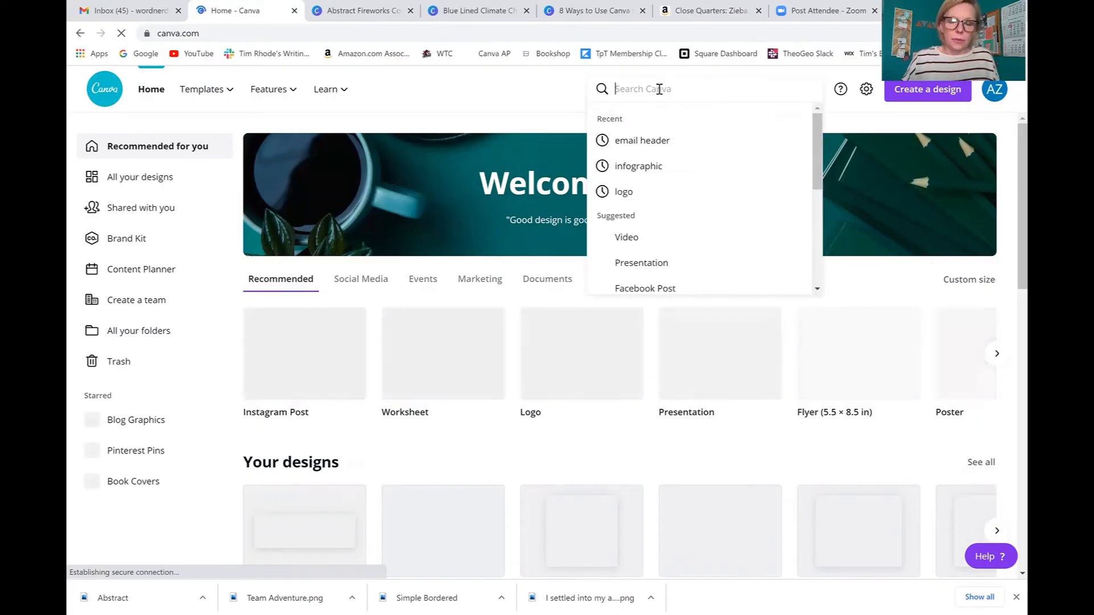
- Search Canva for "blog header" templates and open the Humble Honey template
text(blog header)
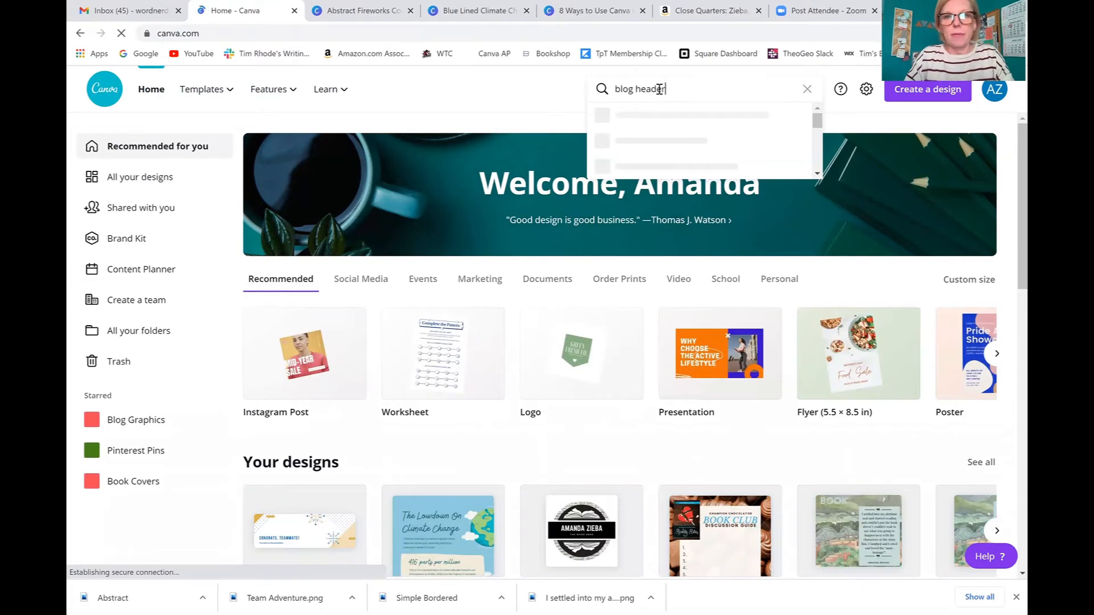
key(Return)
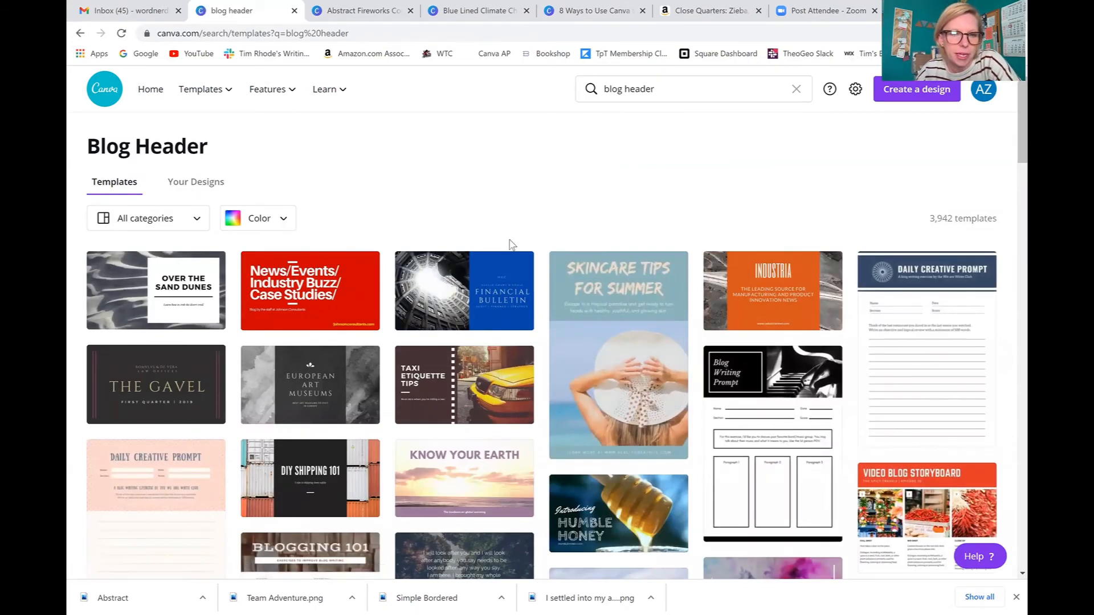
scroll(632, 222, down, 4)
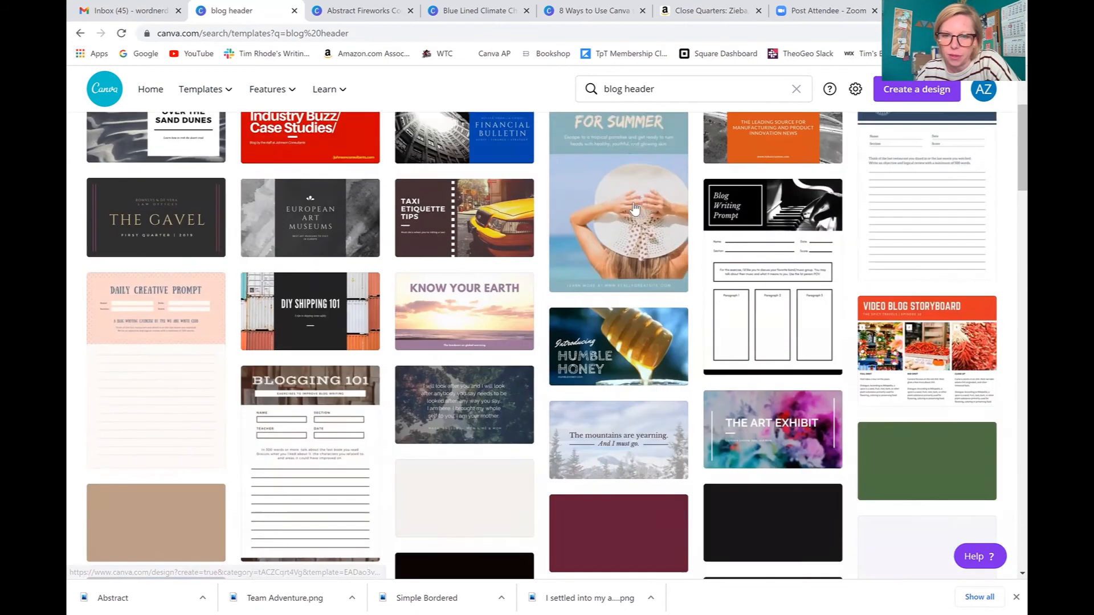
click(621, 240)
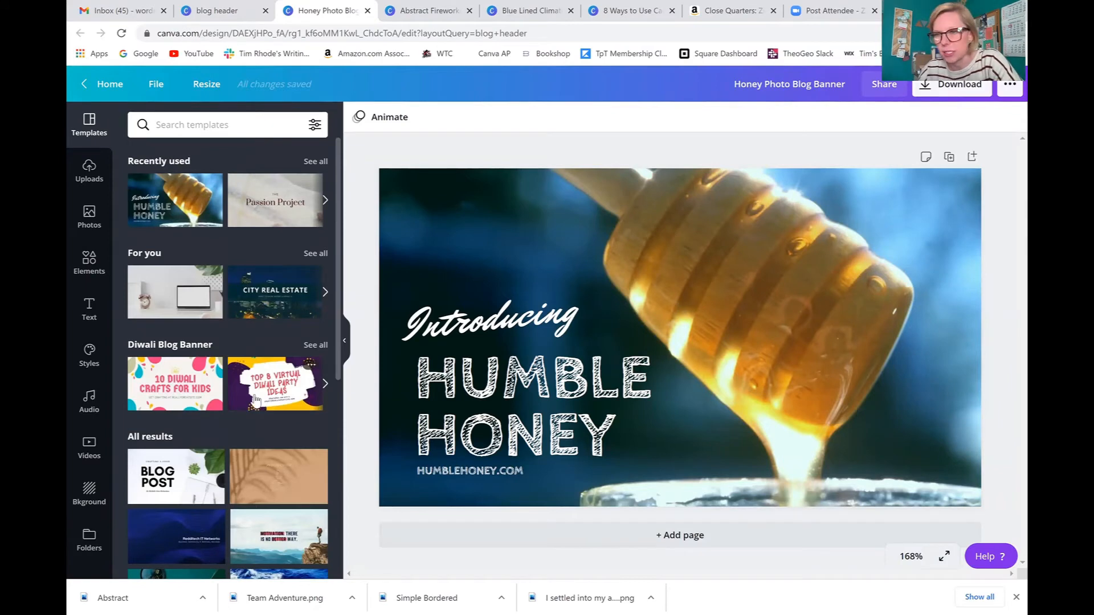
- Search the blog banner templates for "writer"
click(204, 130)
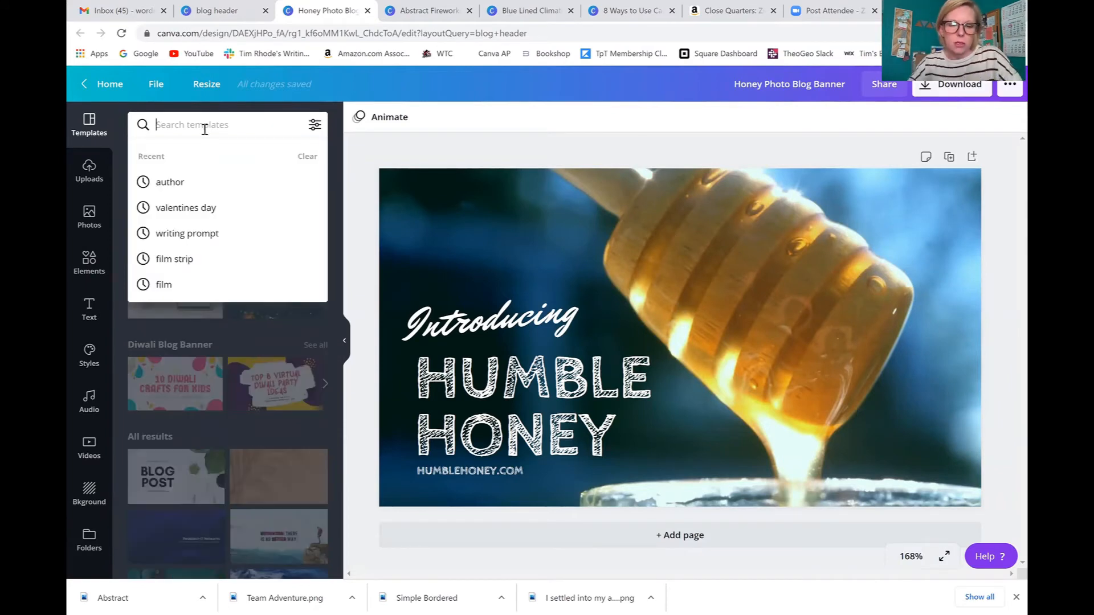
text(writer)
key(Return)
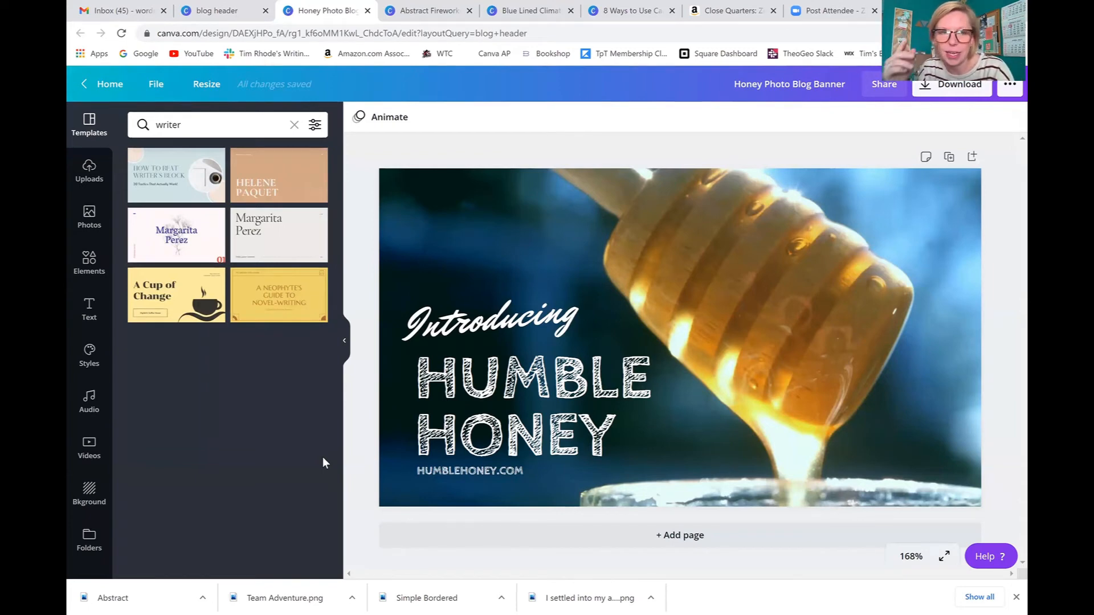
- Return to the blog header template results, search Canva for "mvwg" and switch to the results from your own designs
click(217, 10)
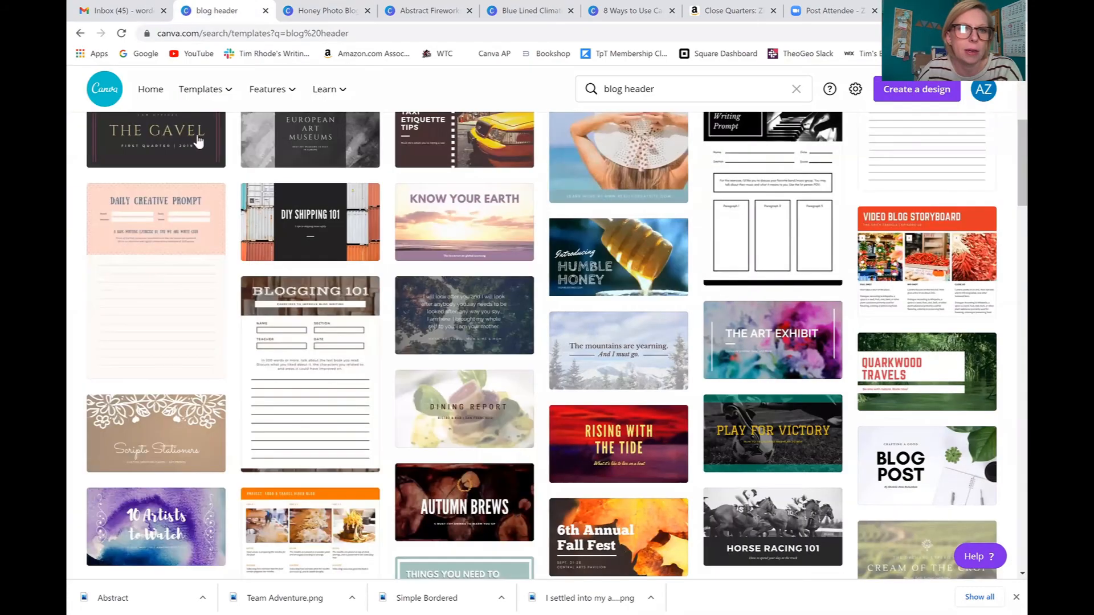
click(667, 94)
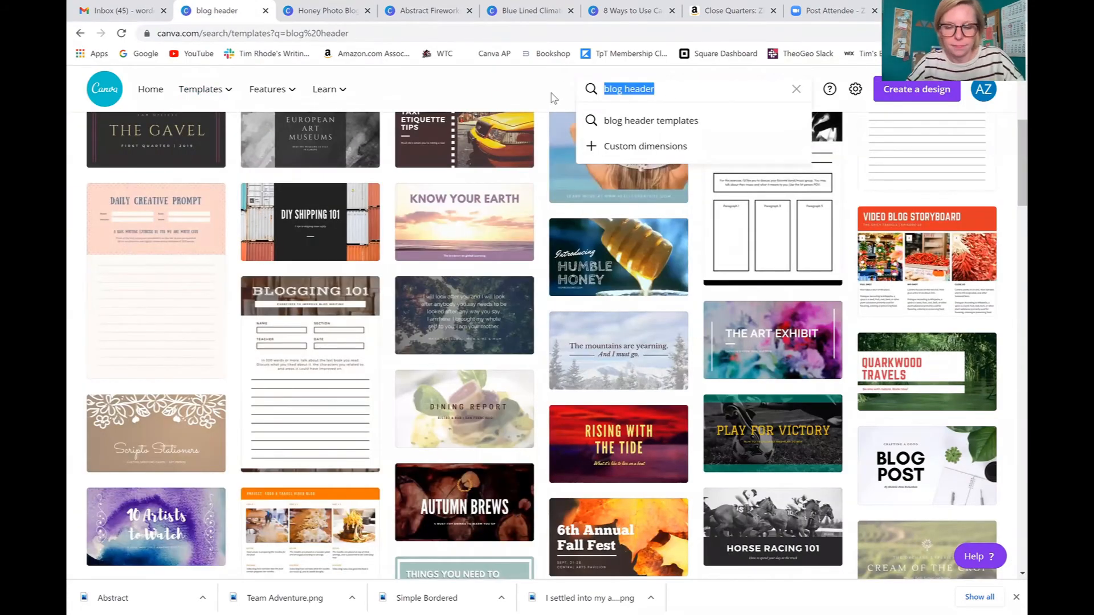
text(mvwg)
key(Return)
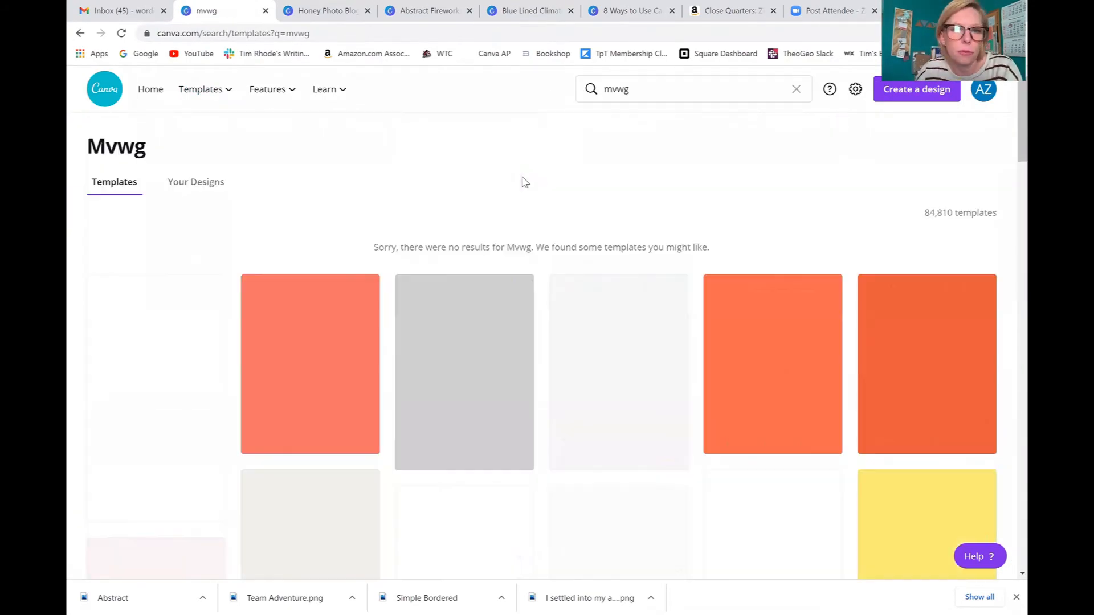
click(188, 181)
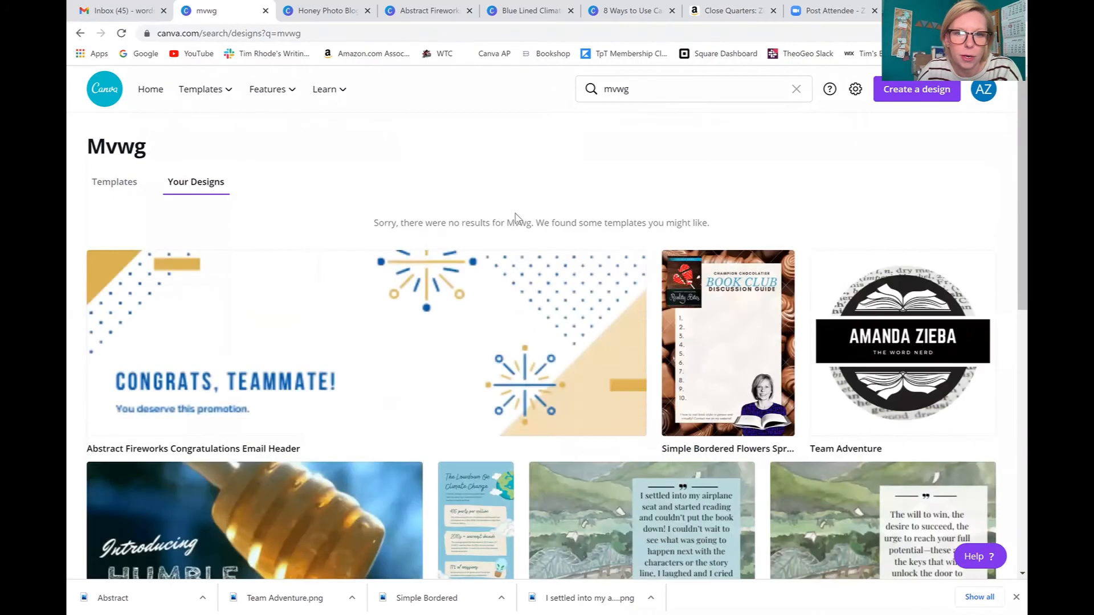
- Open the Read What You Want_thumbnail design from all your designs and look through its pages down to page 5
scroll(833, 302, down, 5)
scroll(832, 301, up, 3)
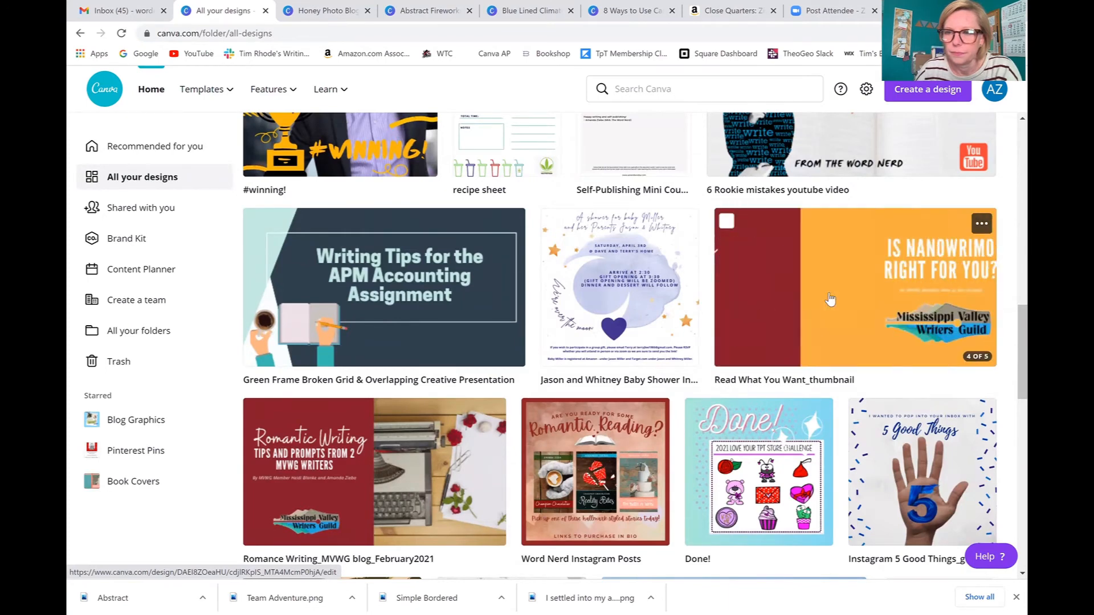
click(828, 293)
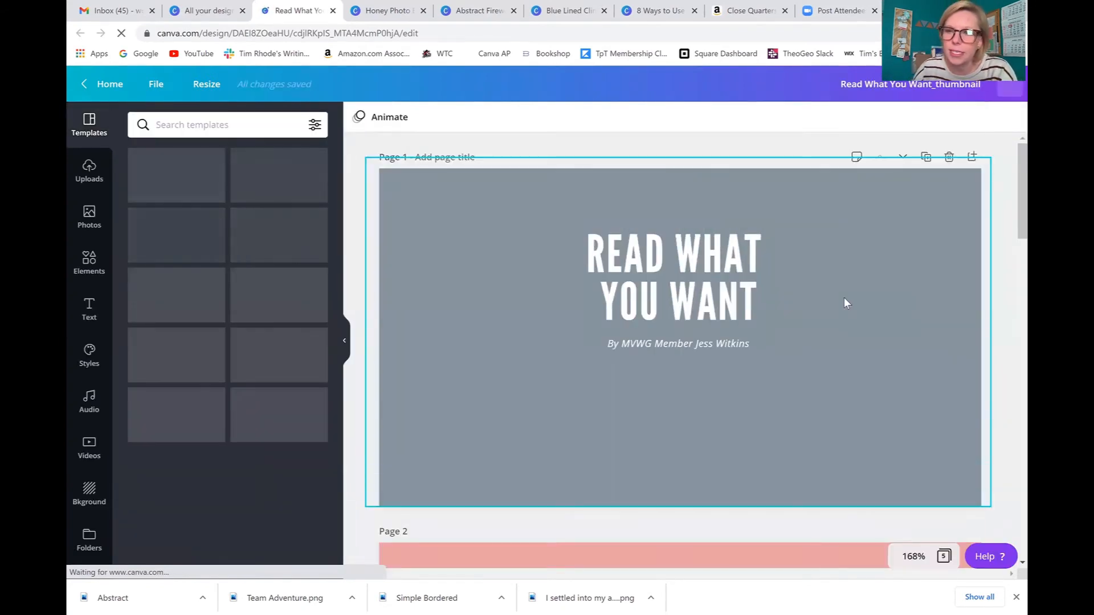
scroll(843, 298, down, 3)
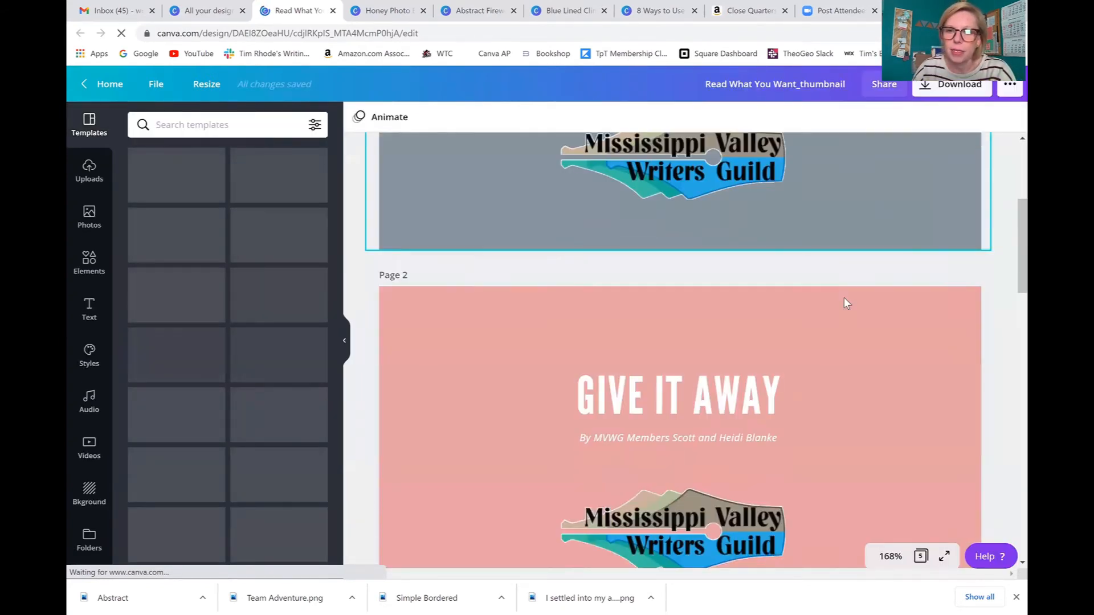
scroll(843, 303, down, 3)
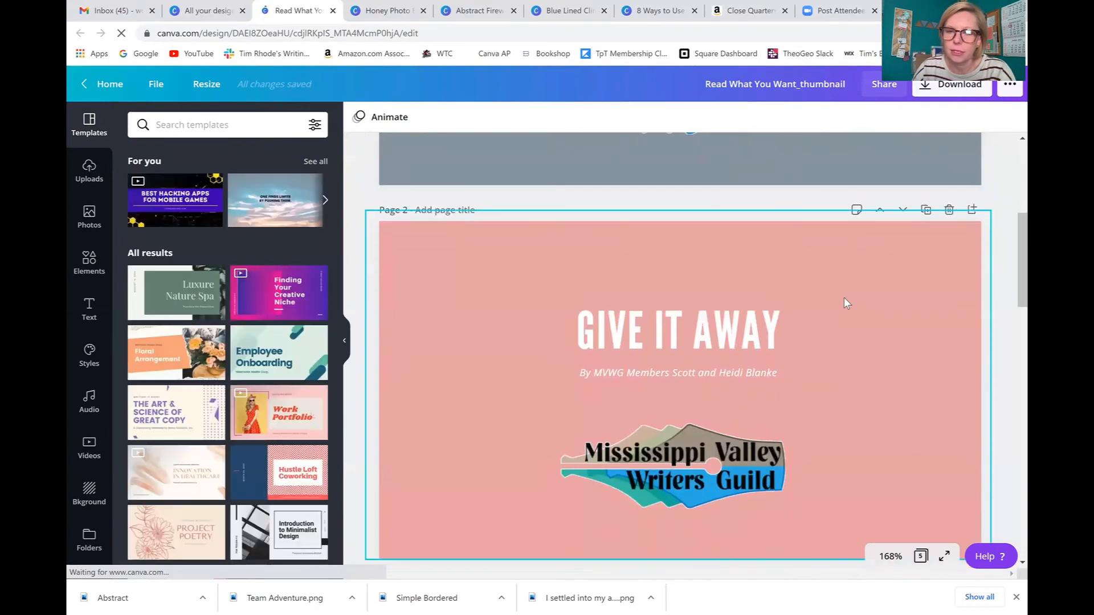
scroll(844, 299, down, 8)
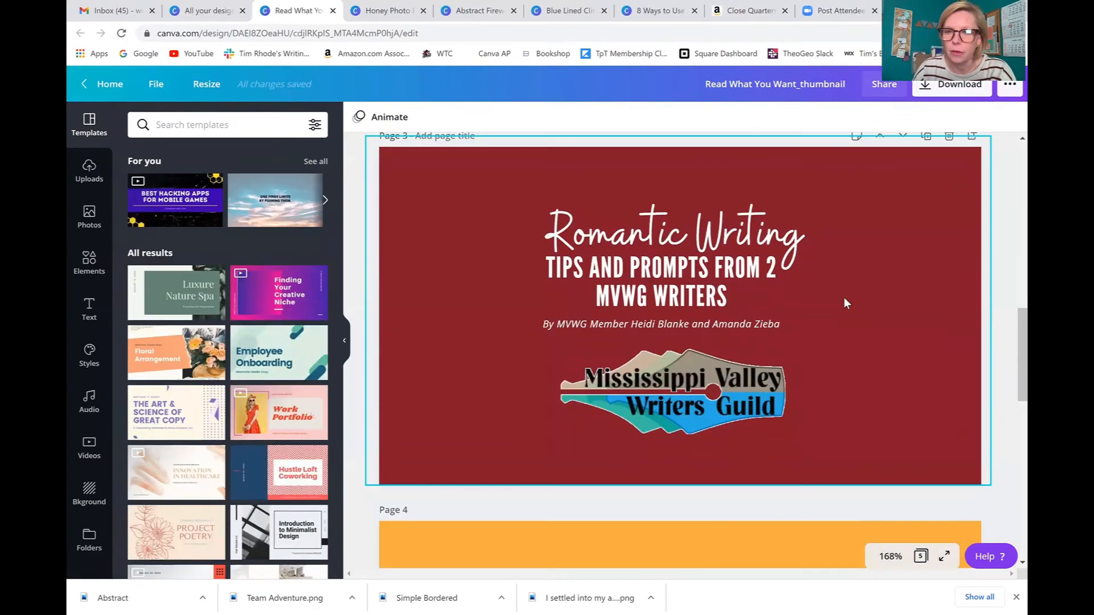
scroll(844, 303, down, 9)
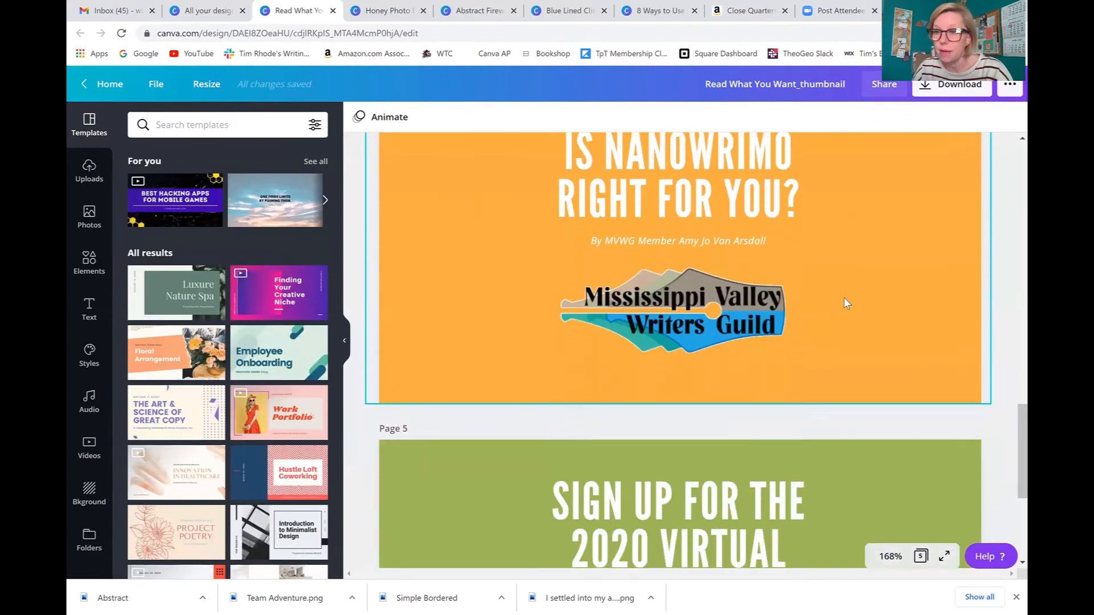
scroll(843, 302, down, 2)
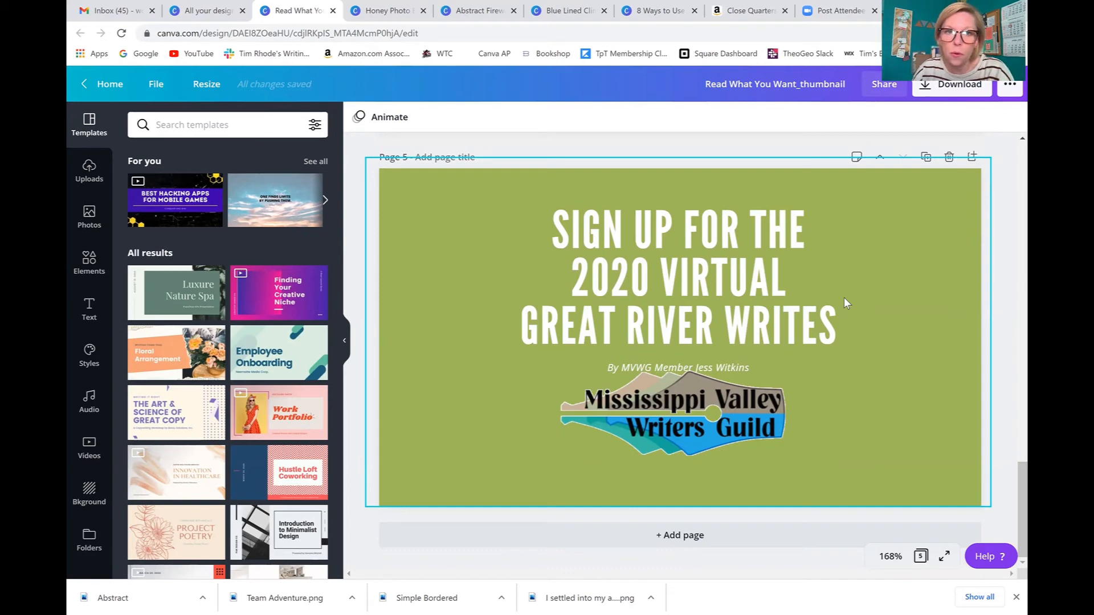
- Switch to the Honey Photo Blog Banner design and replace its background photo with the recently used dictionary page photo
click(392, 14)
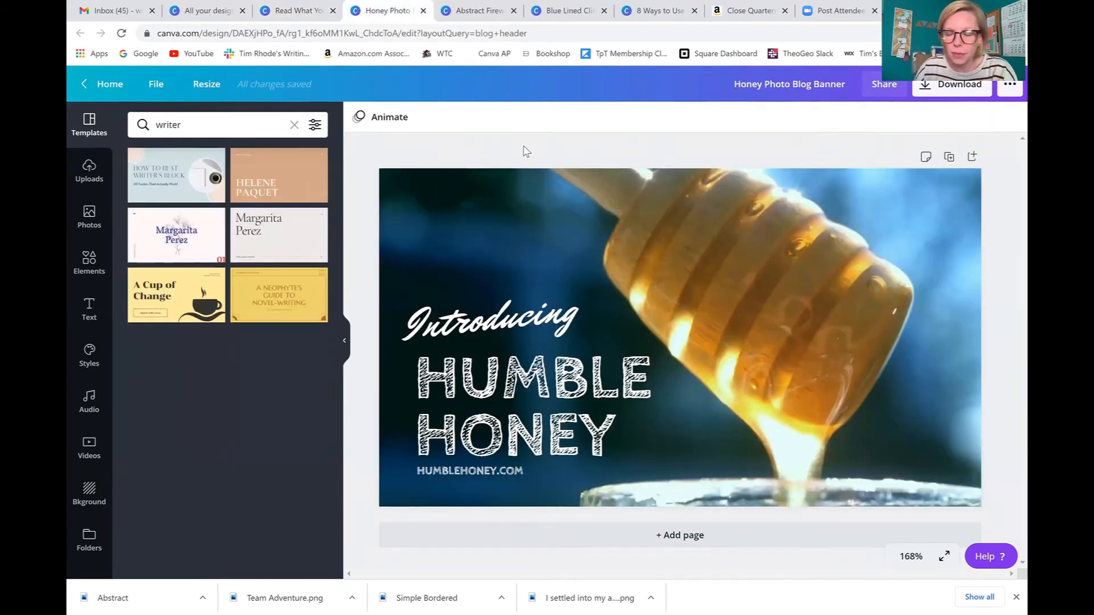
click(791, 251)
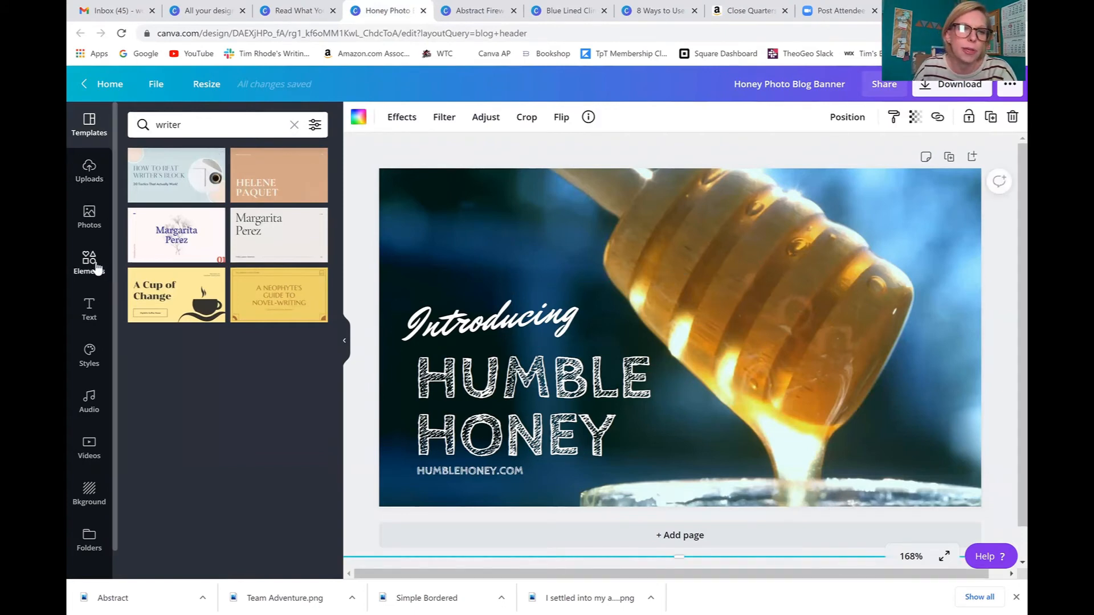
click(91, 219)
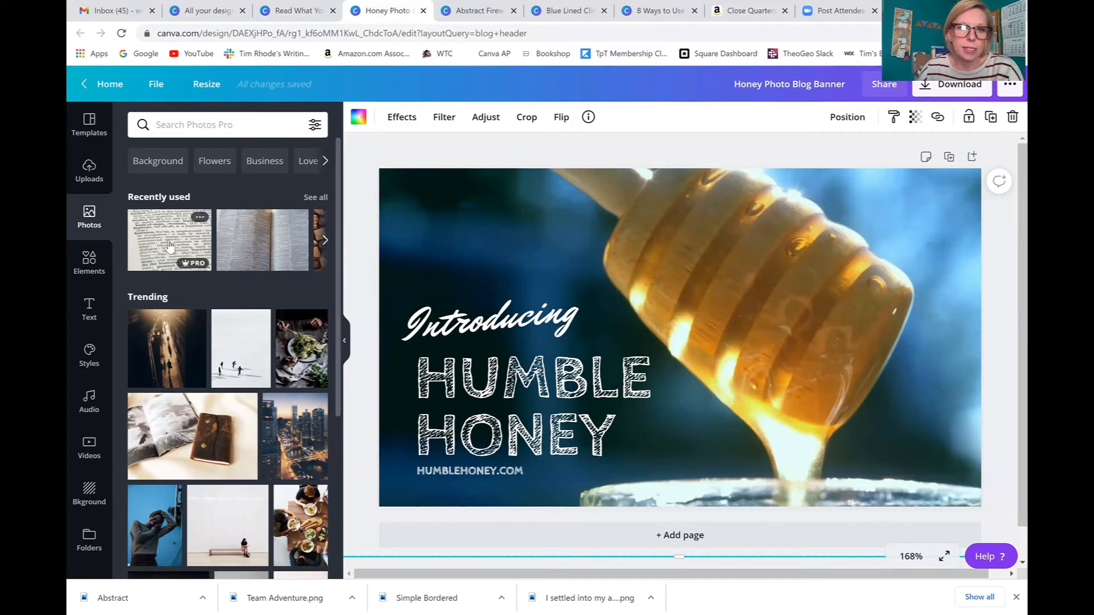
drag(225, 245, 450, 228)
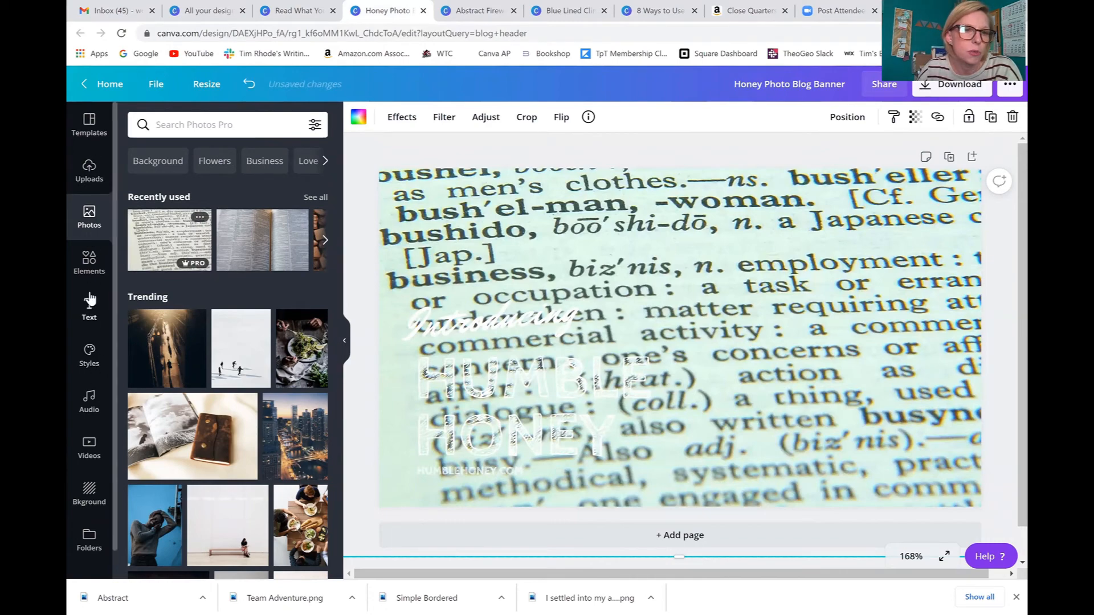
- Search the elements for "characters" and look through the illustrated results
click(89, 263)
click(221, 125)
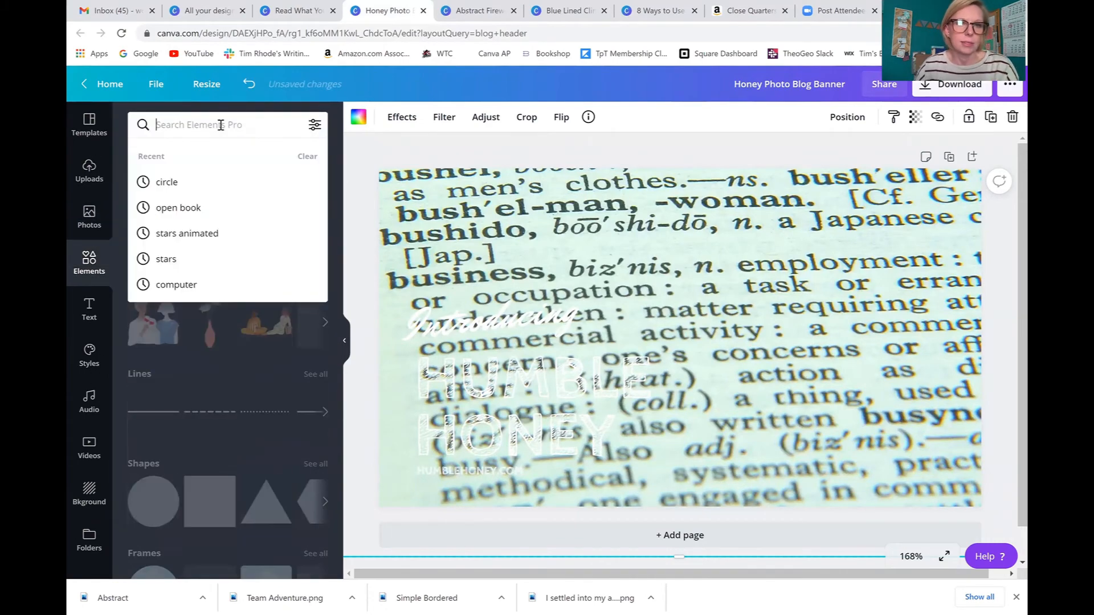
text(characters)
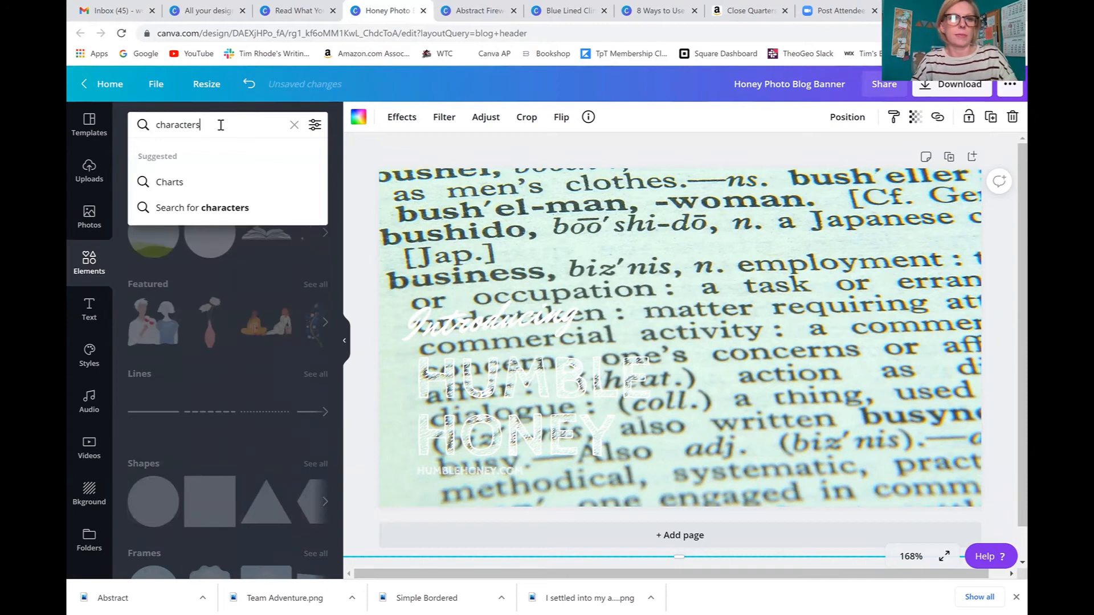
key(Return)
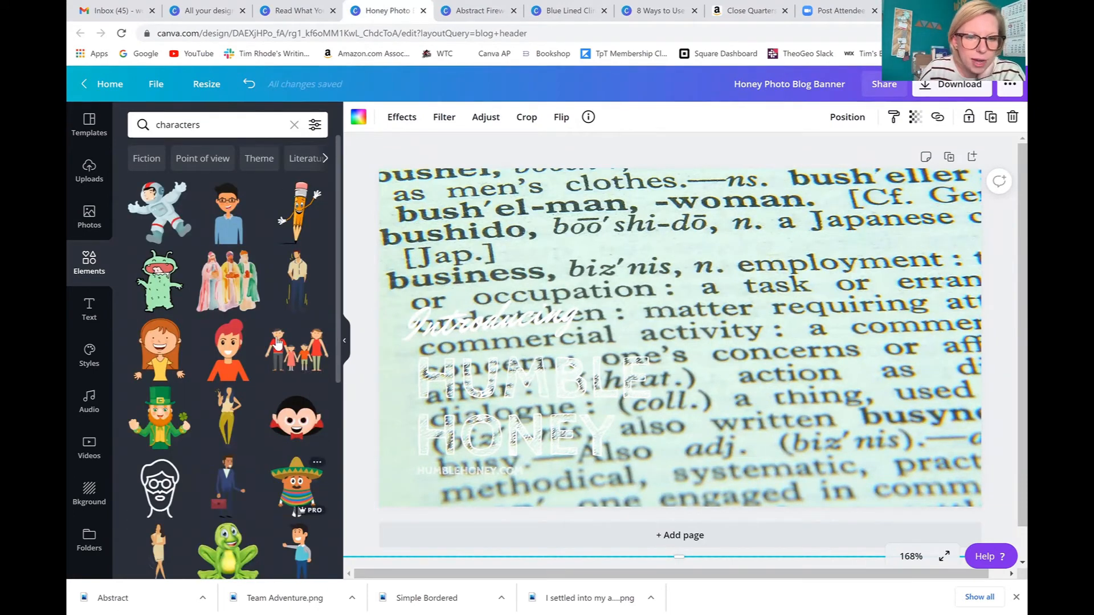
scroll(262, 326, down, 5)
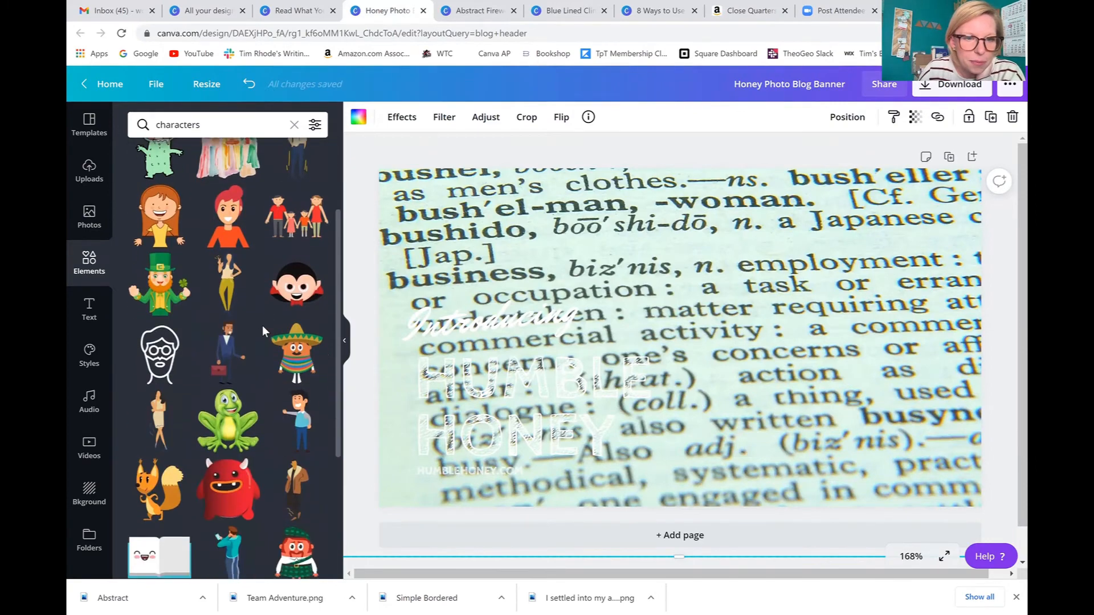
scroll(262, 326, down, 2)
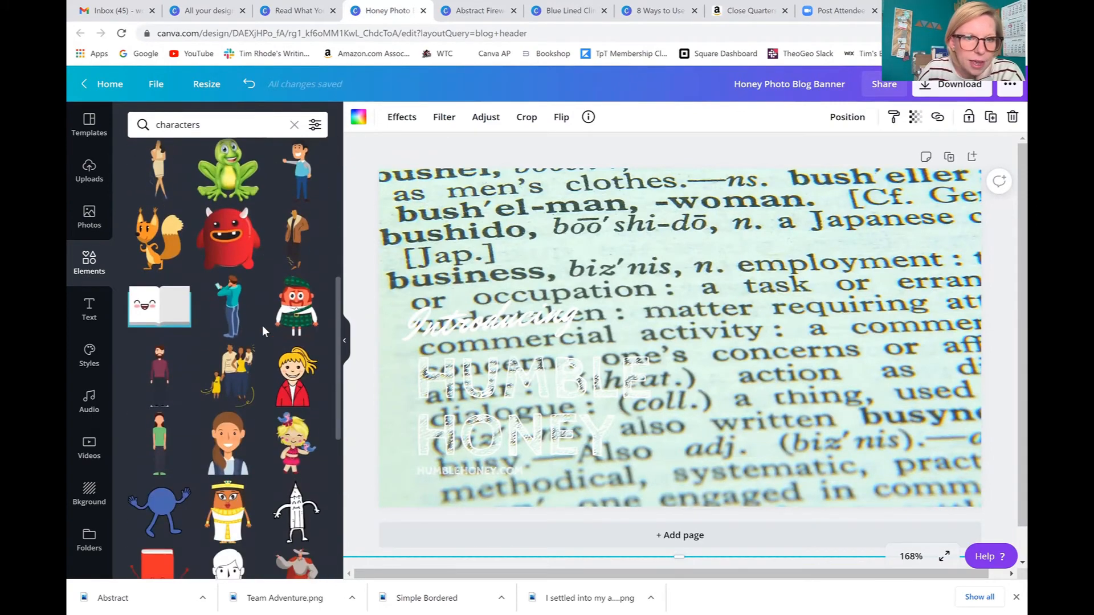
scroll(262, 325, down, 3)
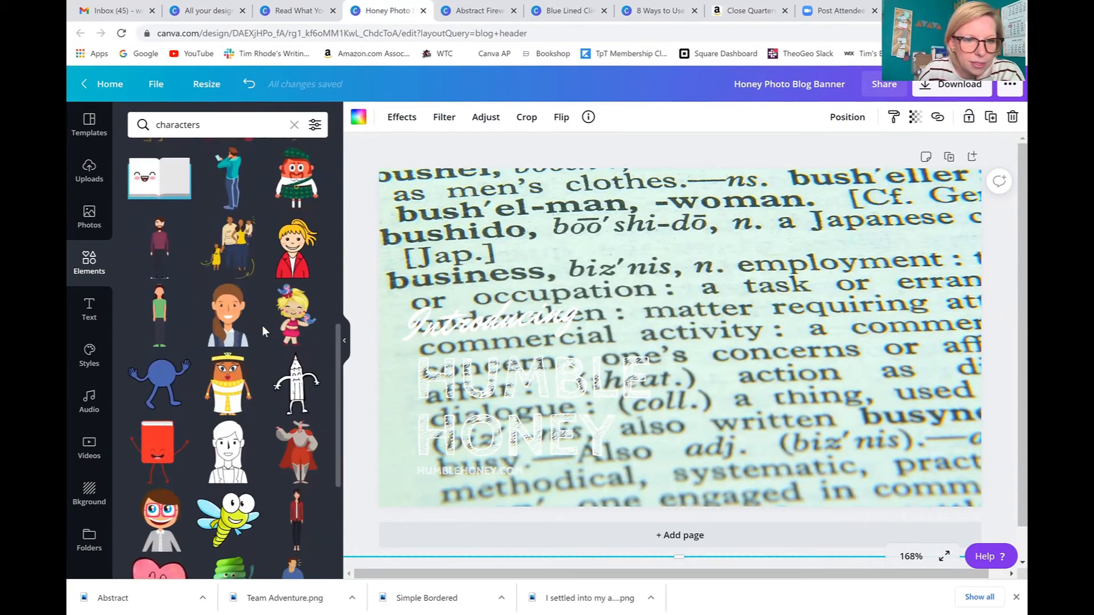
scroll(262, 326, down, 1)
scroll(262, 326, down, 1)
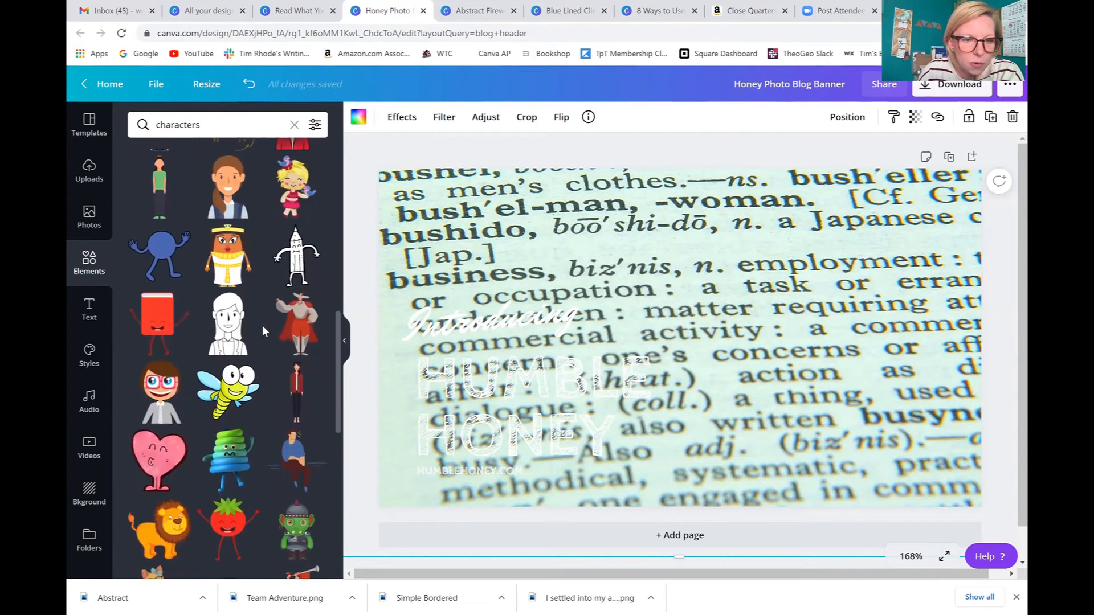
scroll(262, 326, down, 2)
scroll(262, 326, down, 1)
scroll(262, 326, up, 10)
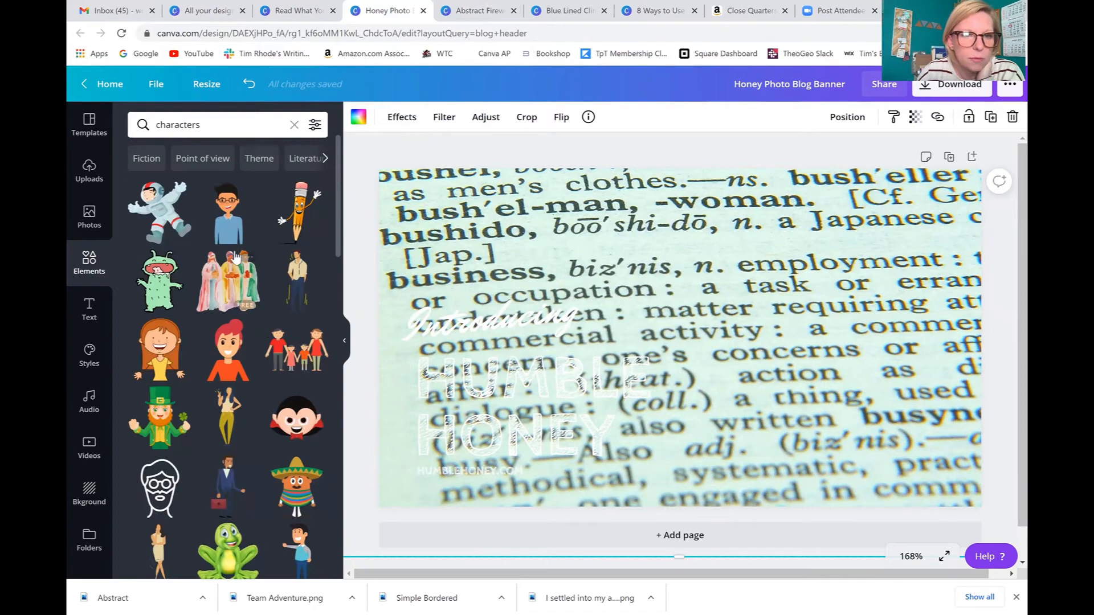
- Add the man with glasses and the red-haired woman to the banner, enlarged side by side in its lower-right corner
click(219, 217)
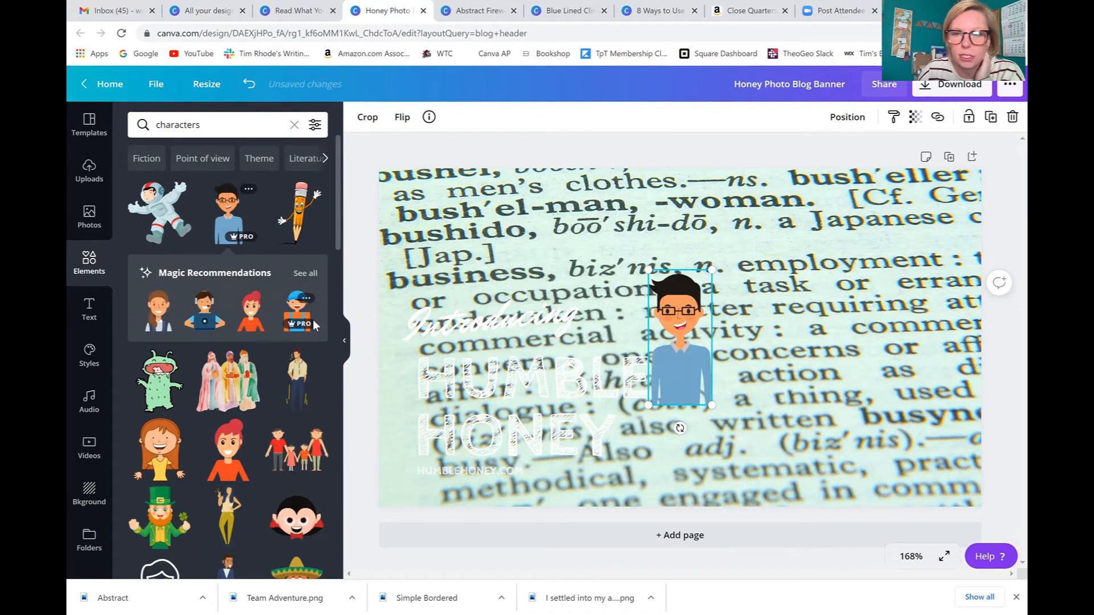
drag(756, 199, 761, 176)
drag(699, 335, 815, 434)
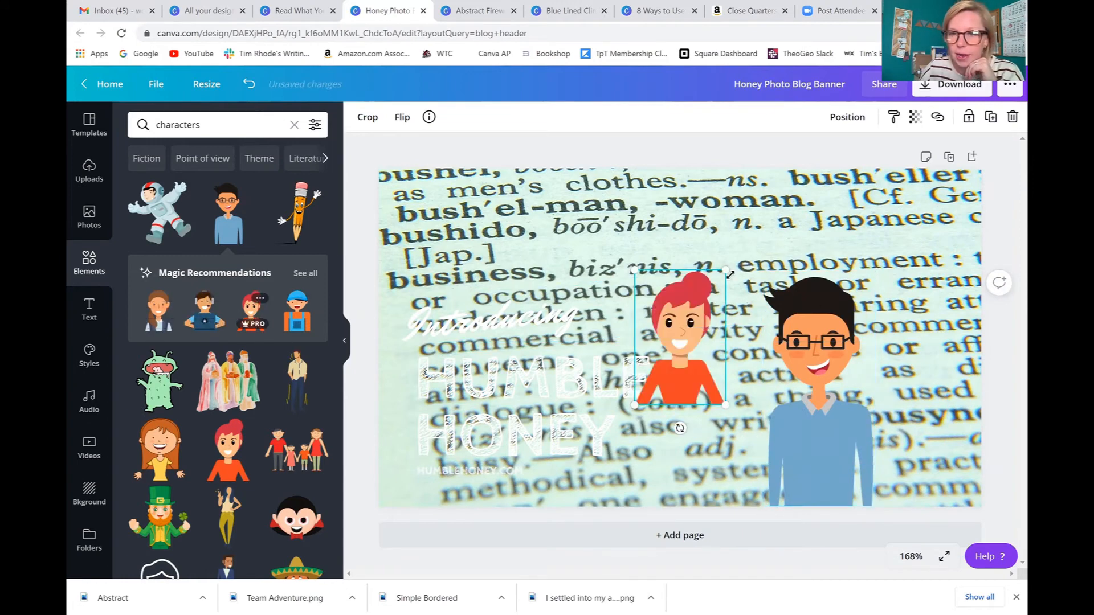
drag(766, 200, 782, 181)
drag(743, 341, 940, 437)
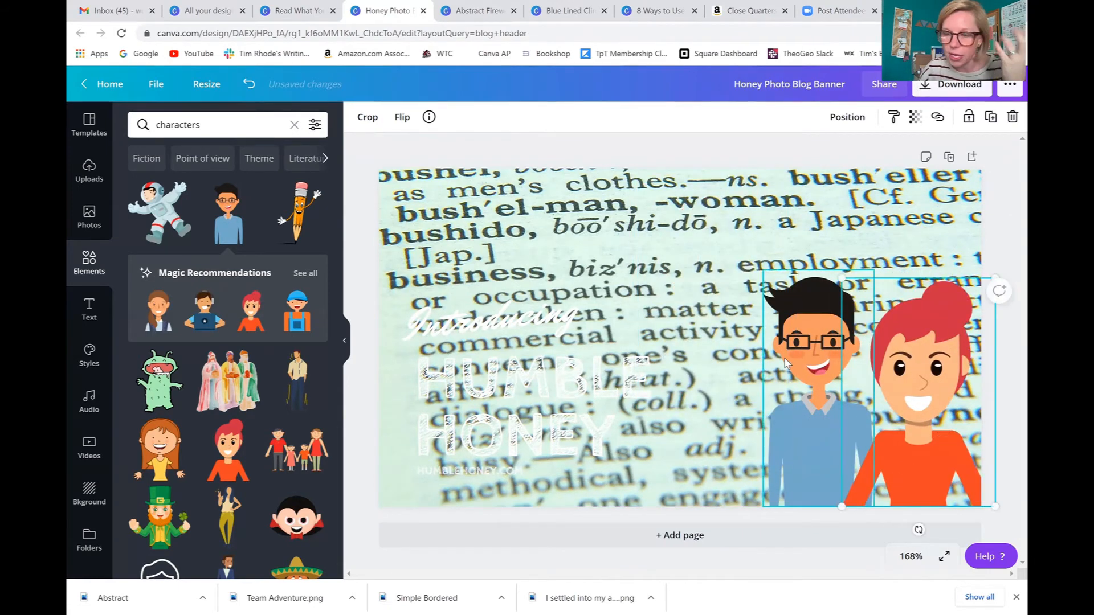
- Show more elements by gstudioimagen, the creator of the man character, and look through them
mouse_move(248, 191)
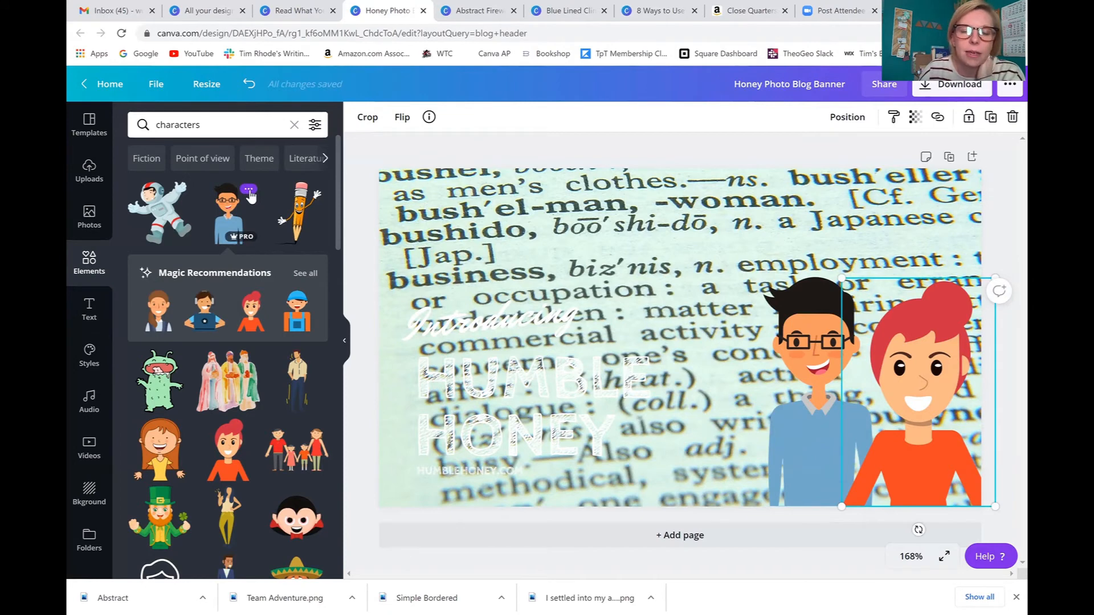
click(249, 192)
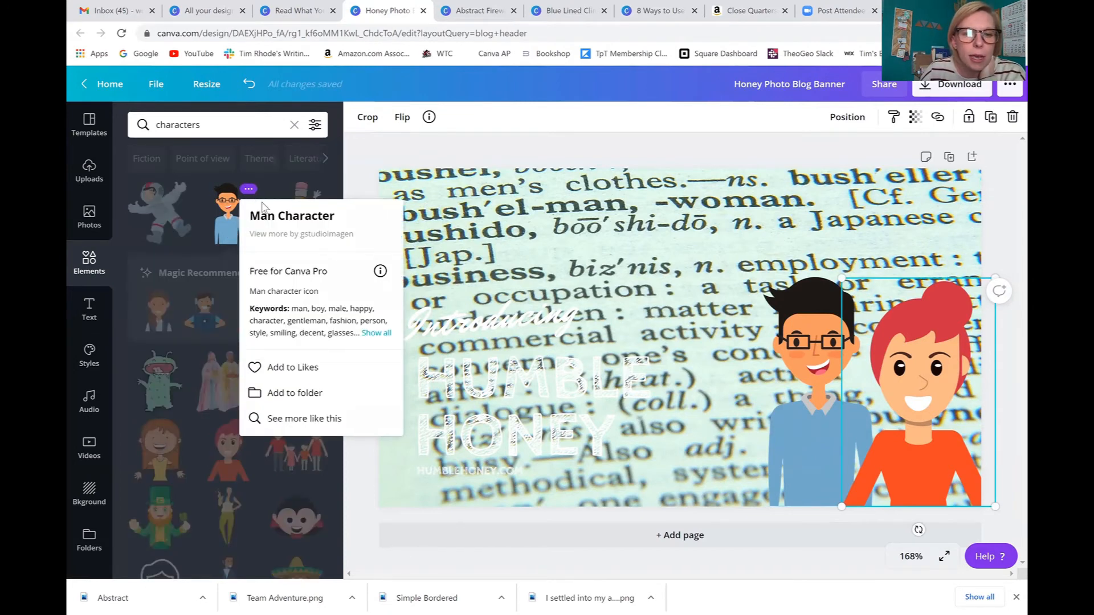
click(277, 234)
scroll(254, 337, down, 8)
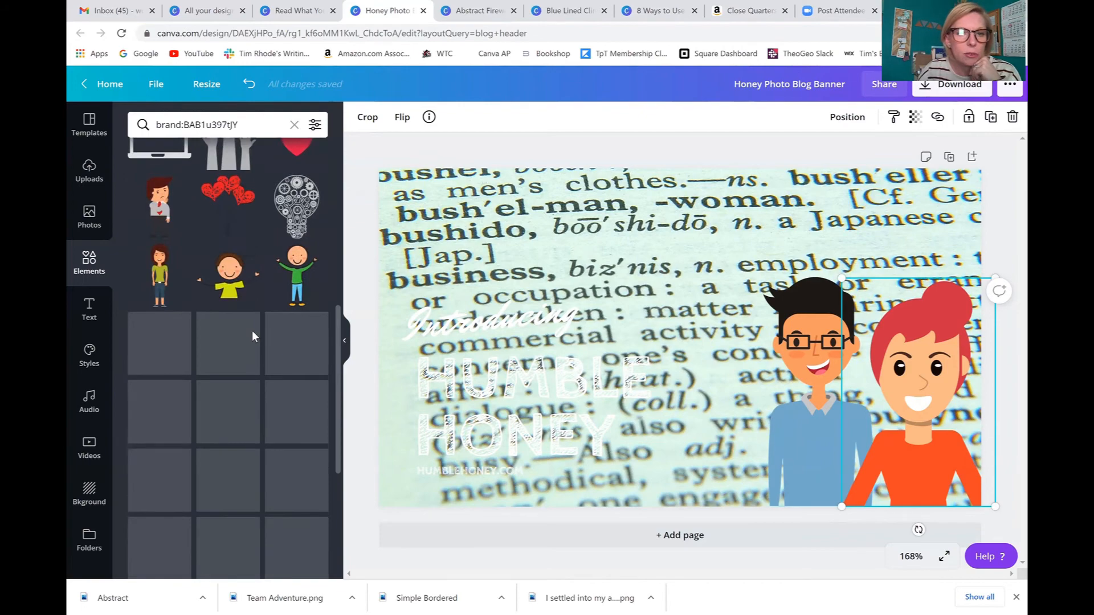
scroll(252, 330, up, 5)
- Add the headset figure with a laptop, enlarge it and place it on the banner's lower edge beside the man
click(160, 321)
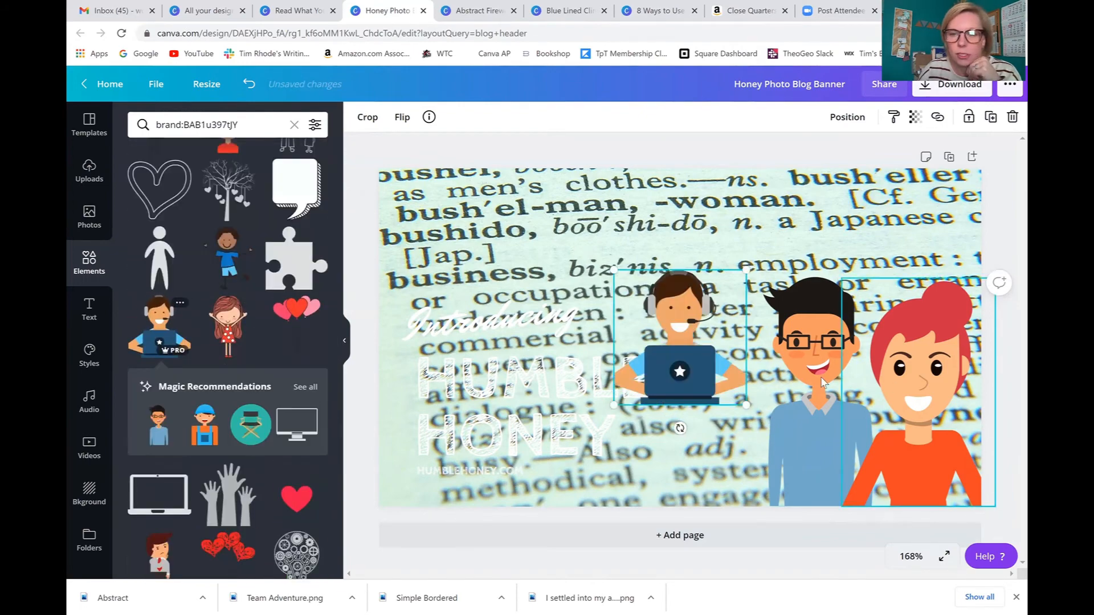
drag(715, 348, 743, 449)
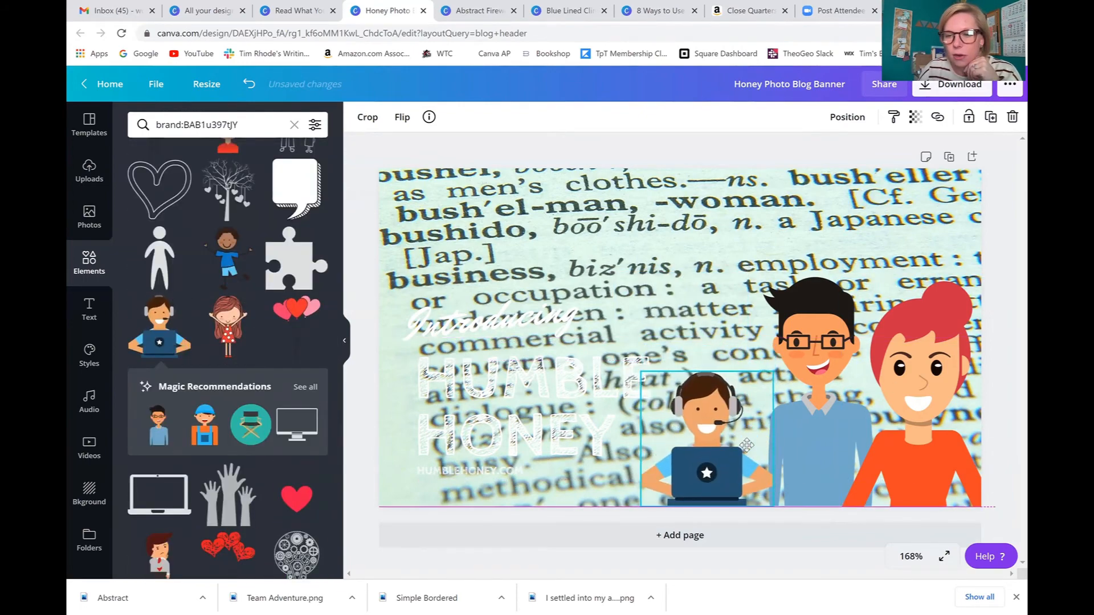
drag(774, 371, 812, 332)
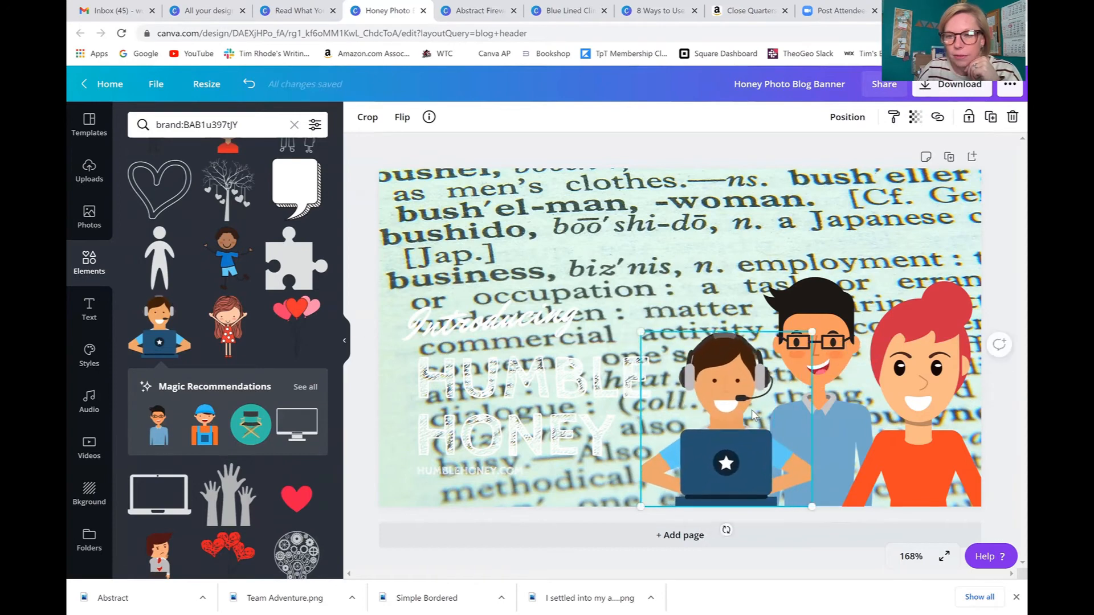
drag(754, 414, 744, 414)
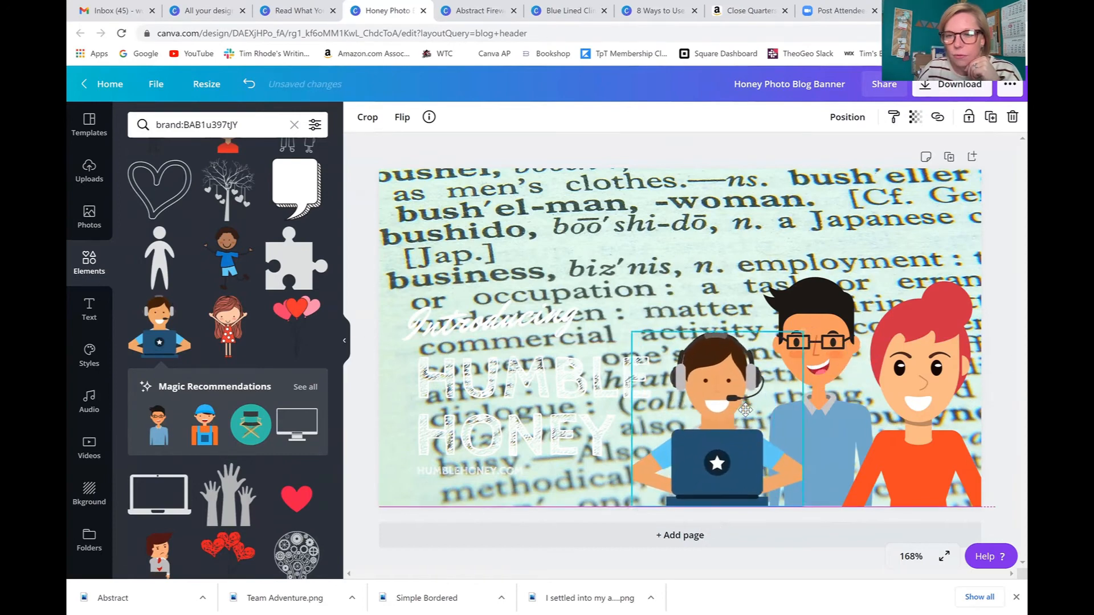
- Set the dictionary background photo's filter to None
click(704, 203)
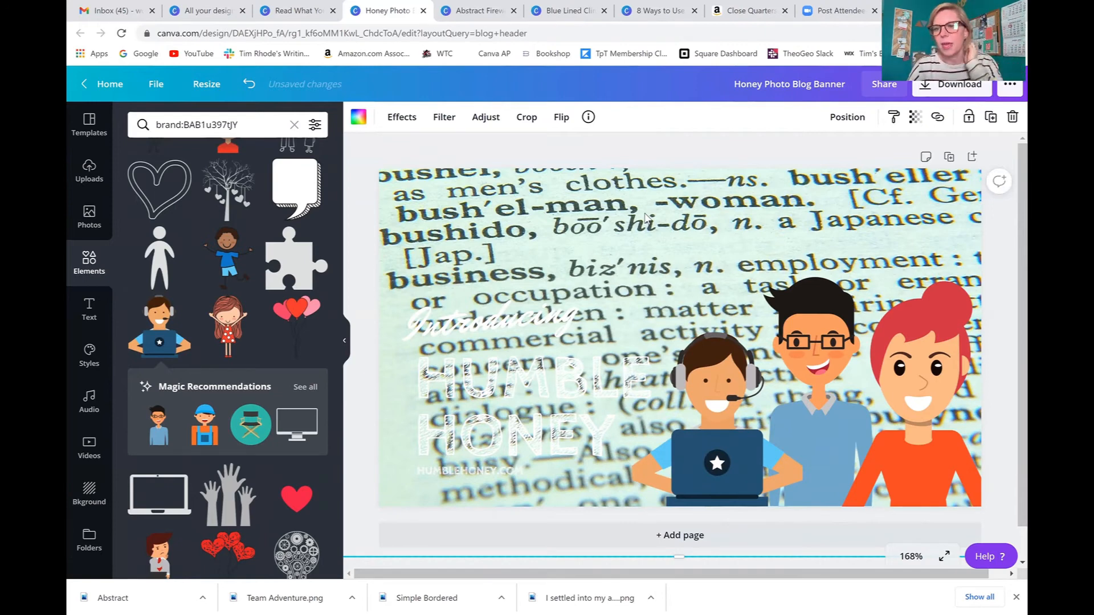
click(444, 117)
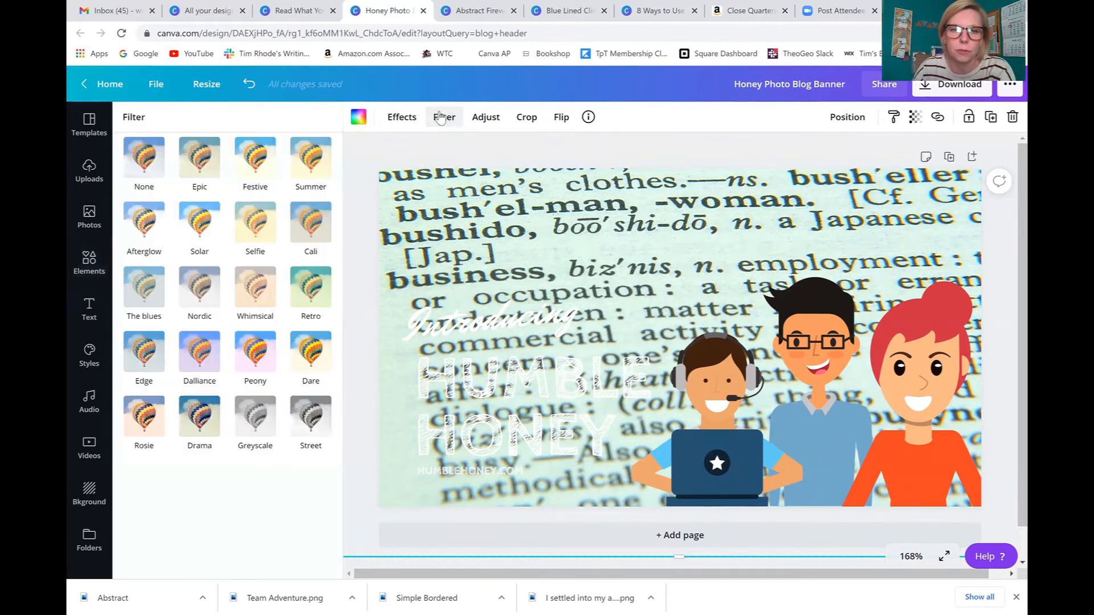
click(164, 162)
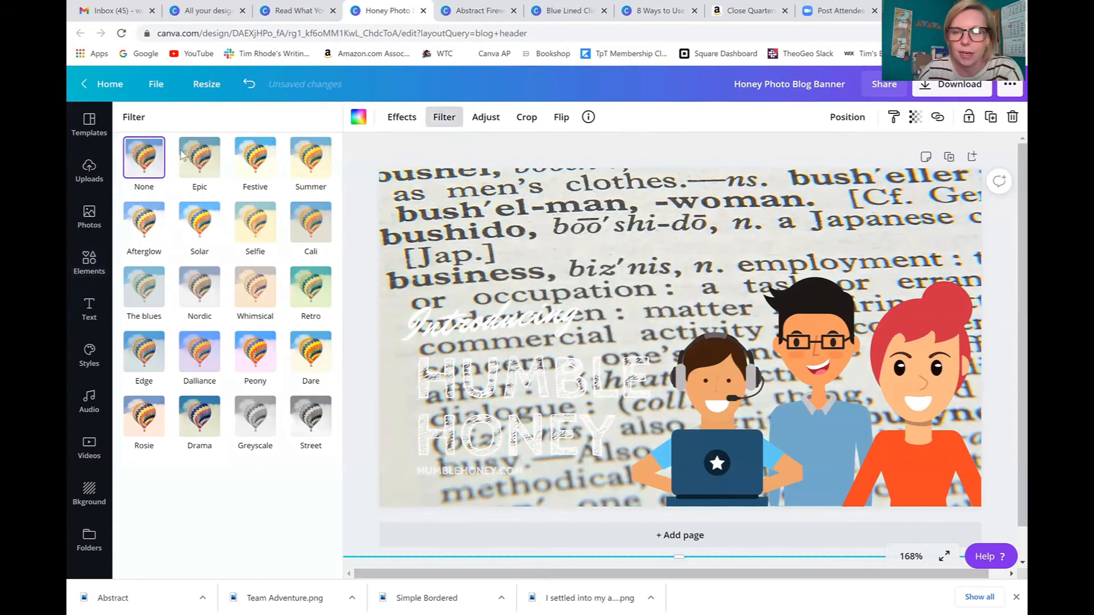
- Try several filters on the background photo, including Dare and Greyscale, and set it back to None
click(255, 352)
click(307, 359)
click(294, 291)
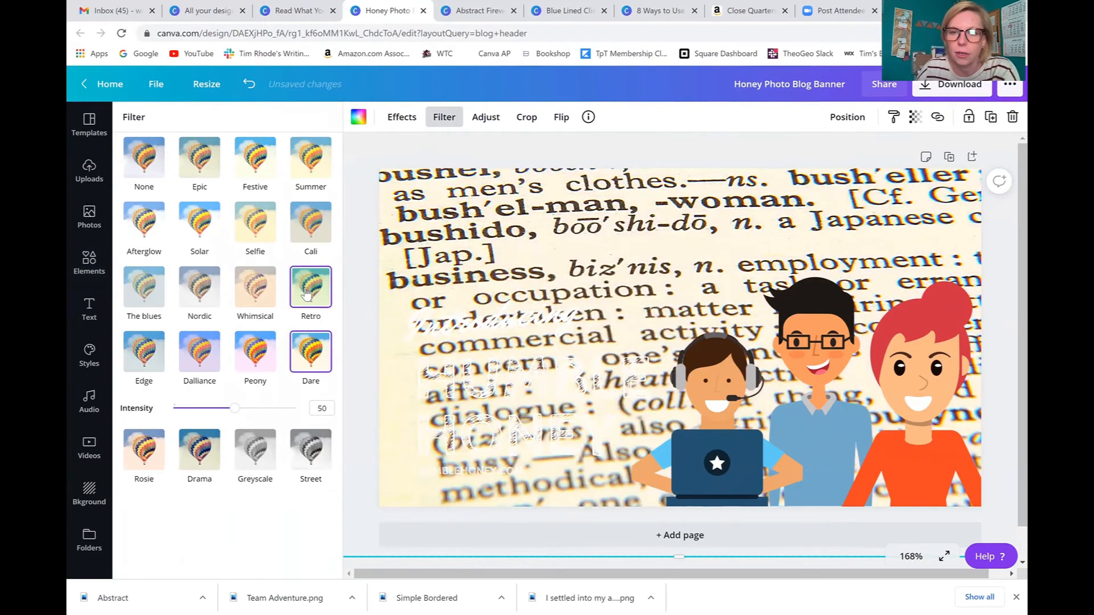
click(154, 386)
click(252, 450)
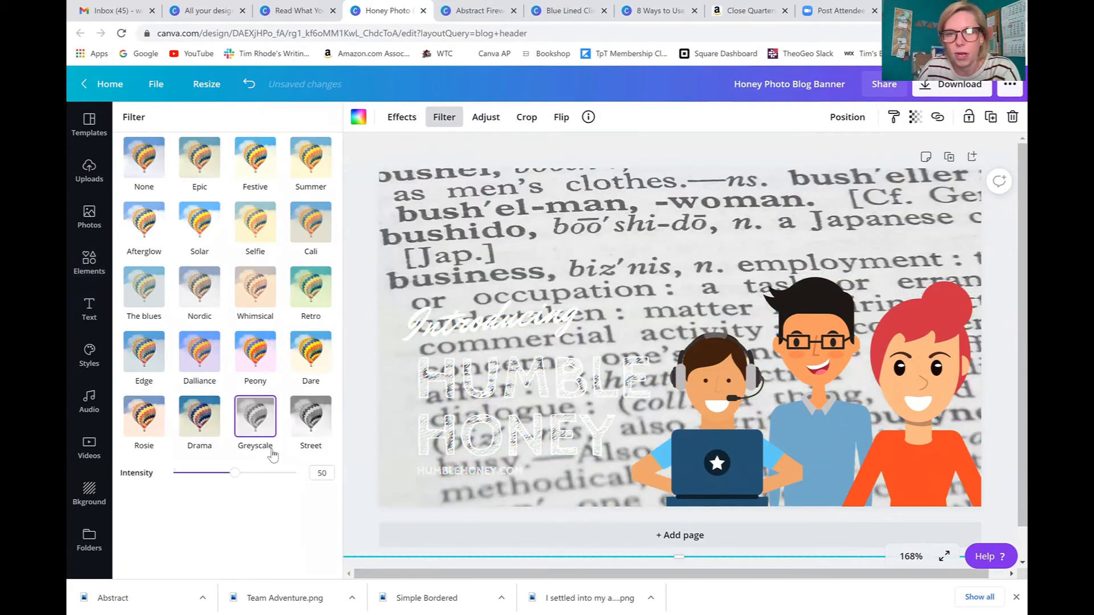
click(145, 164)
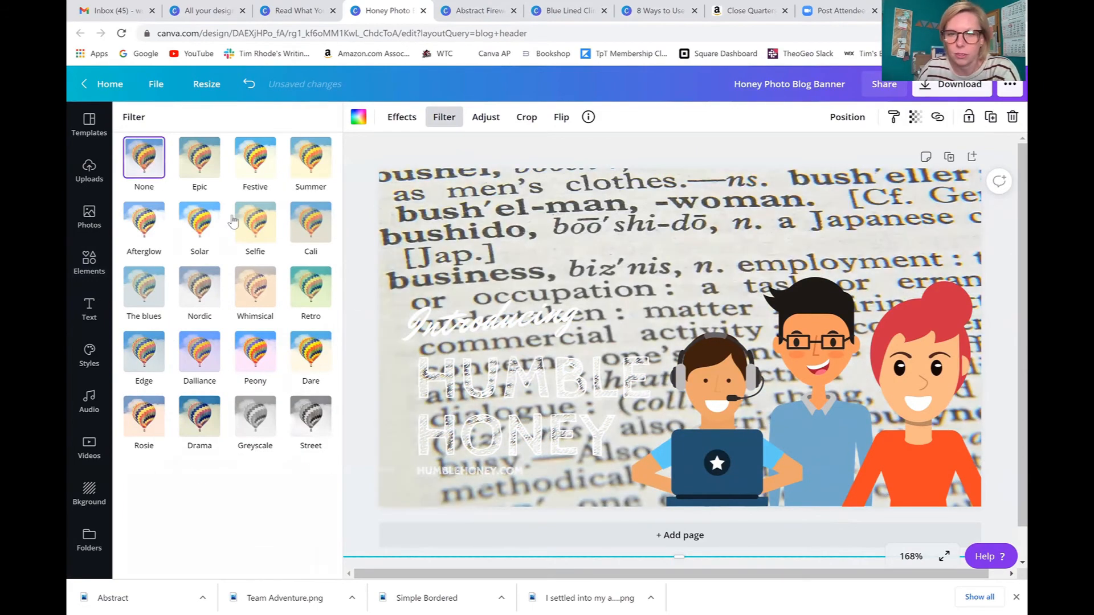
- Move the "Introducing" and "HUMBLE HONEY" texts higher on the banner
drag(495, 329, 494, 244)
click(561, 376)
drag(561, 376, 560, 294)
- Replace "Introducing" with "How to" and colour it with the black brand color
double_click(519, 239)
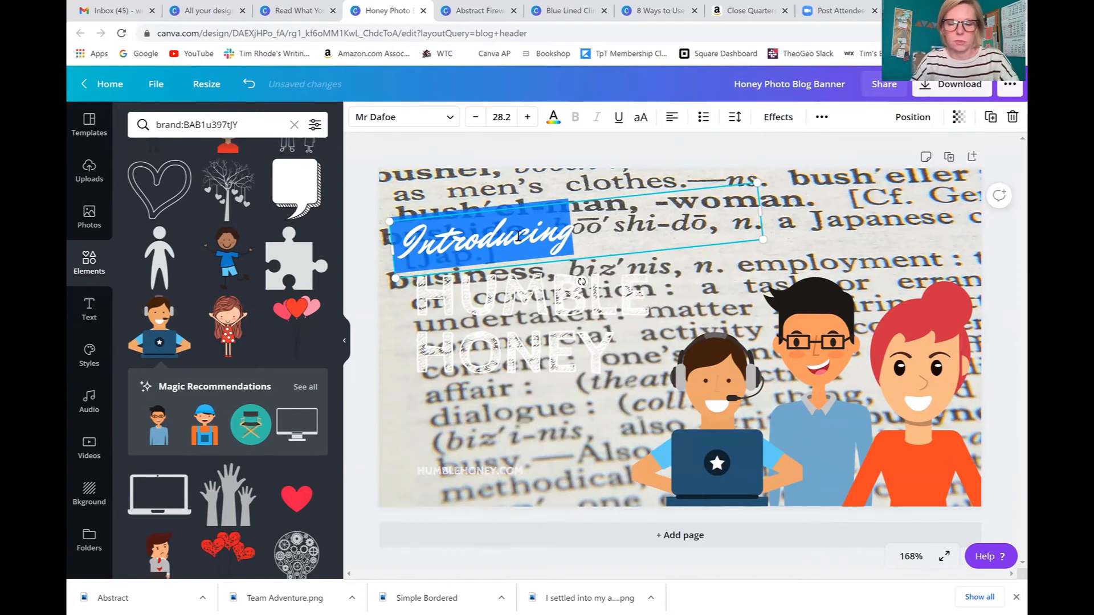
text(How to)
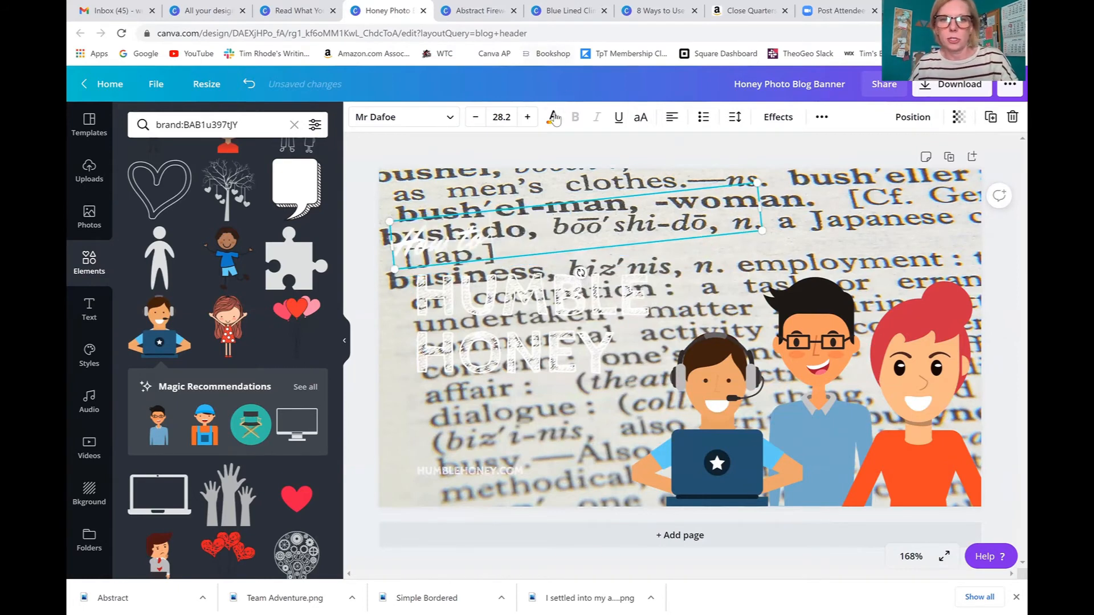
click(553, 117)
click(176, 312)
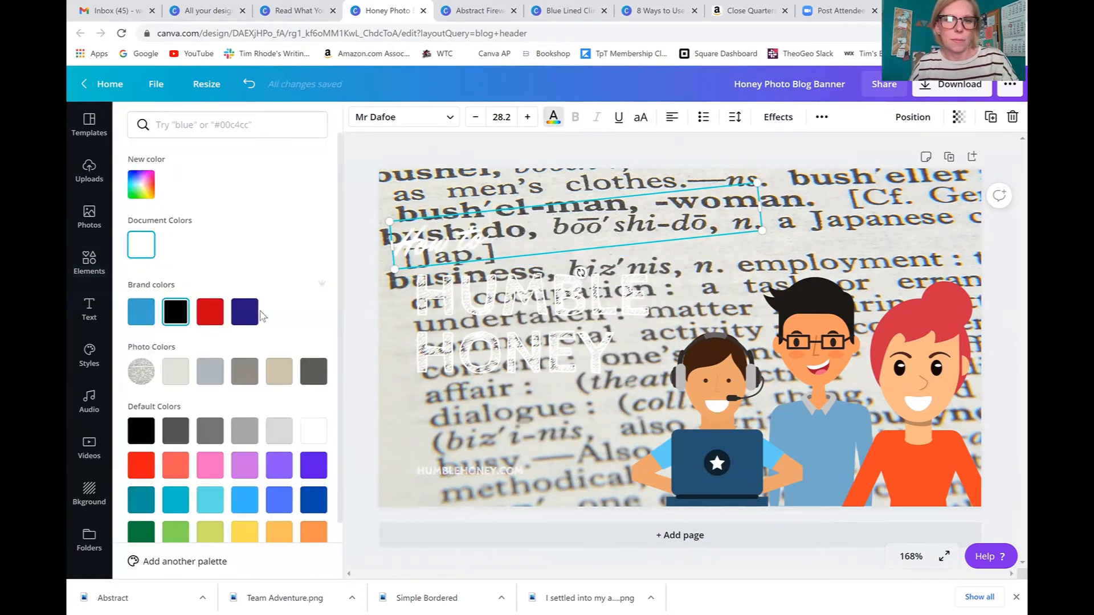
- Replace the "HUMBLE HONEY" heading with "CREATE A CHARACTER" on two lines
double_click(553, 309)
text(CREATE HONEY)
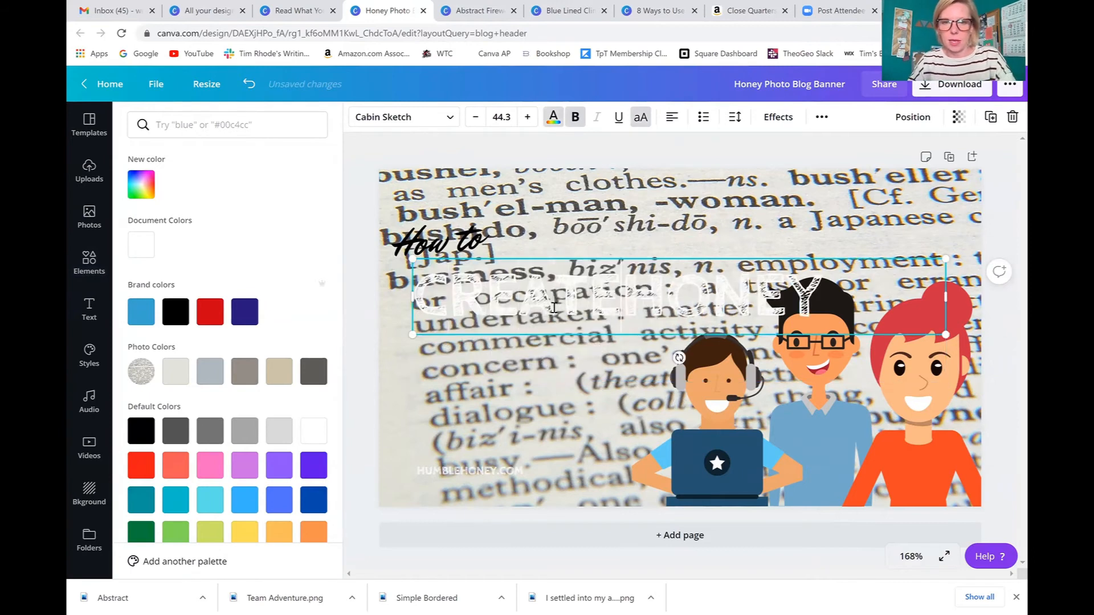
key(shift+End)
key(BackSpace)
key(Return)
text(A)
key(Return)
text(CH)
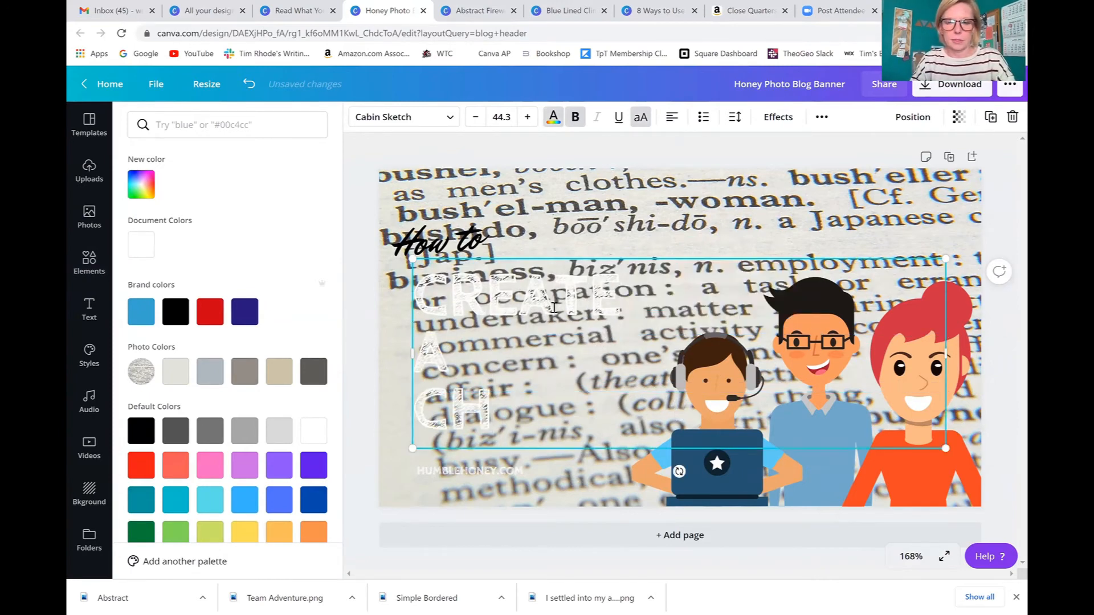
text(ARACTER)
click(427, 347)
key(BackSpace)
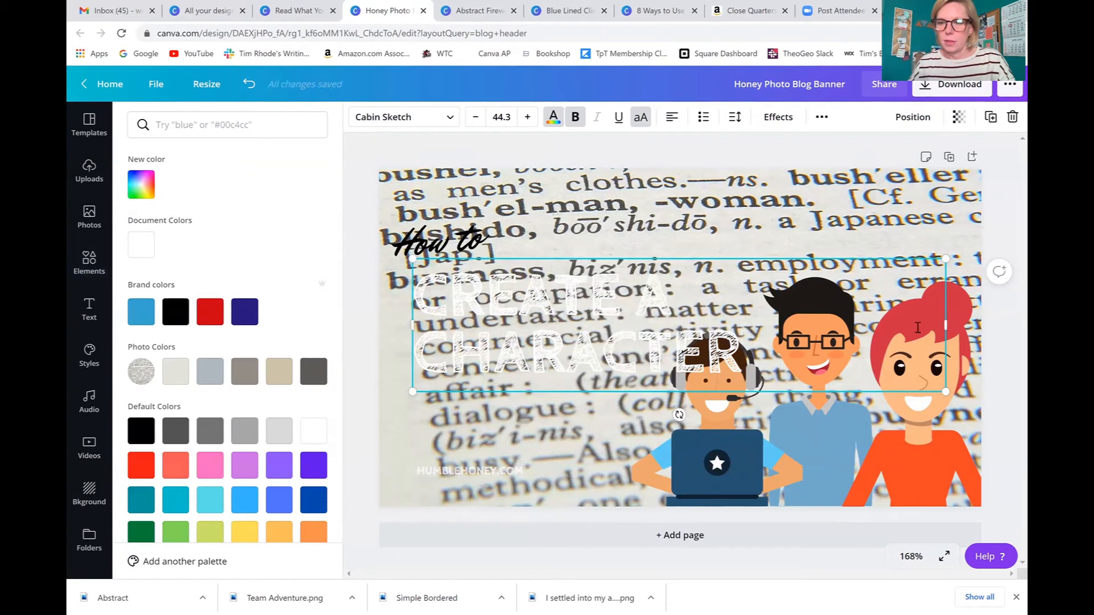
- Reduce the "CREATE A CHARACTER" heading to size 42.7 and move it and "How to" higher on the banner
drag(826, 326, 755, 264)
drag(500, 222, 506, 193)
drag(527, 331, 517, 282)
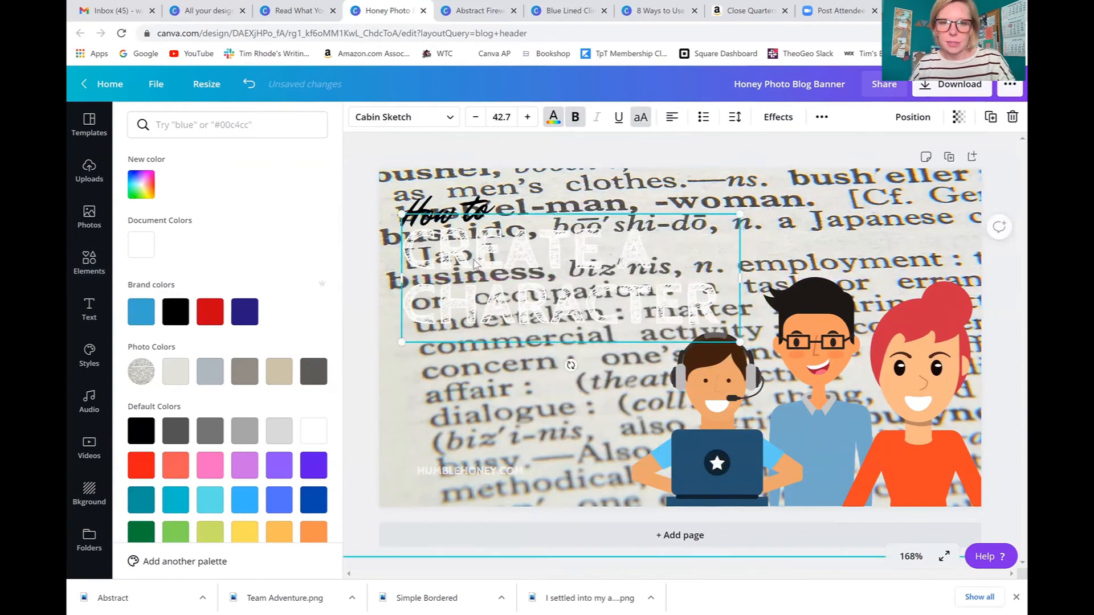
- Search the elements for "square", add the plain solid square, and stretch it over the title text to about 357 by 173
click(89, 263)
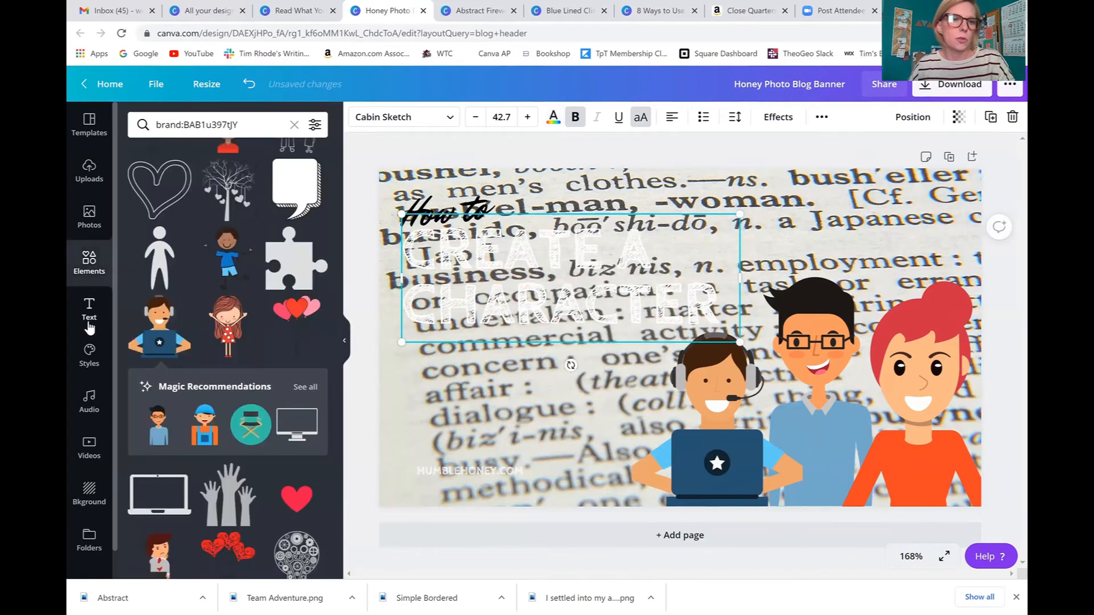
click(228, 124)
key(ctrl+a)
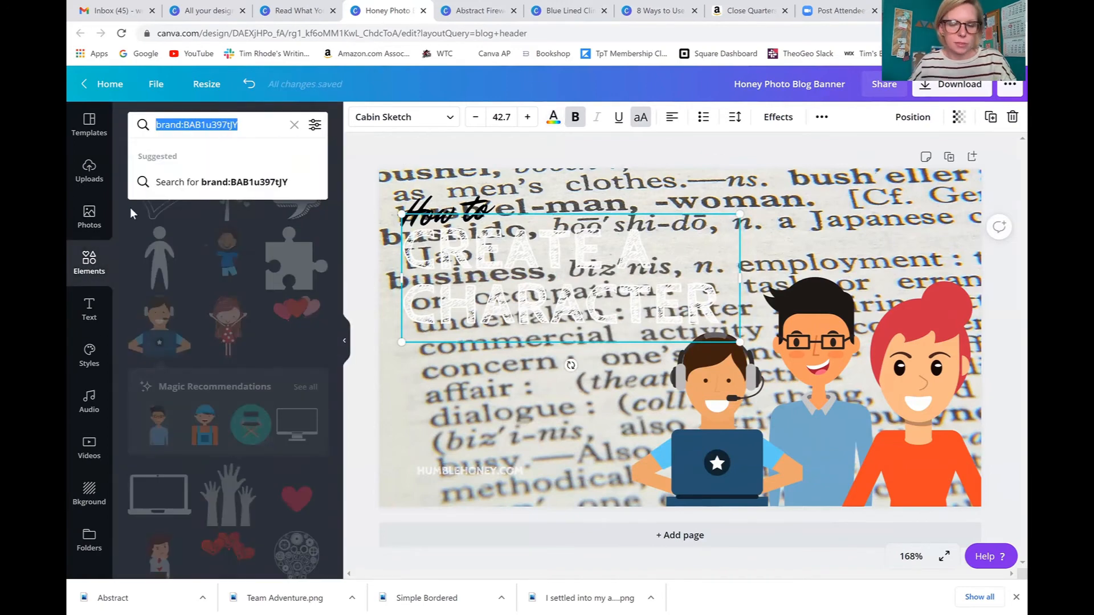
text(square)
key(Return)
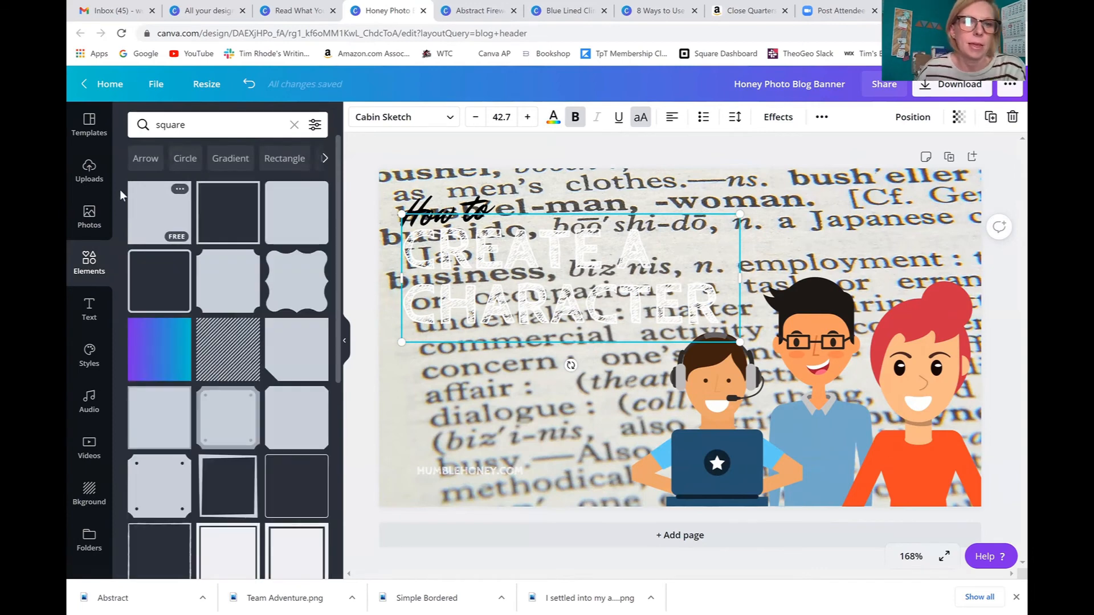
click(142, 211)
drag(619, 329, 412, 262)
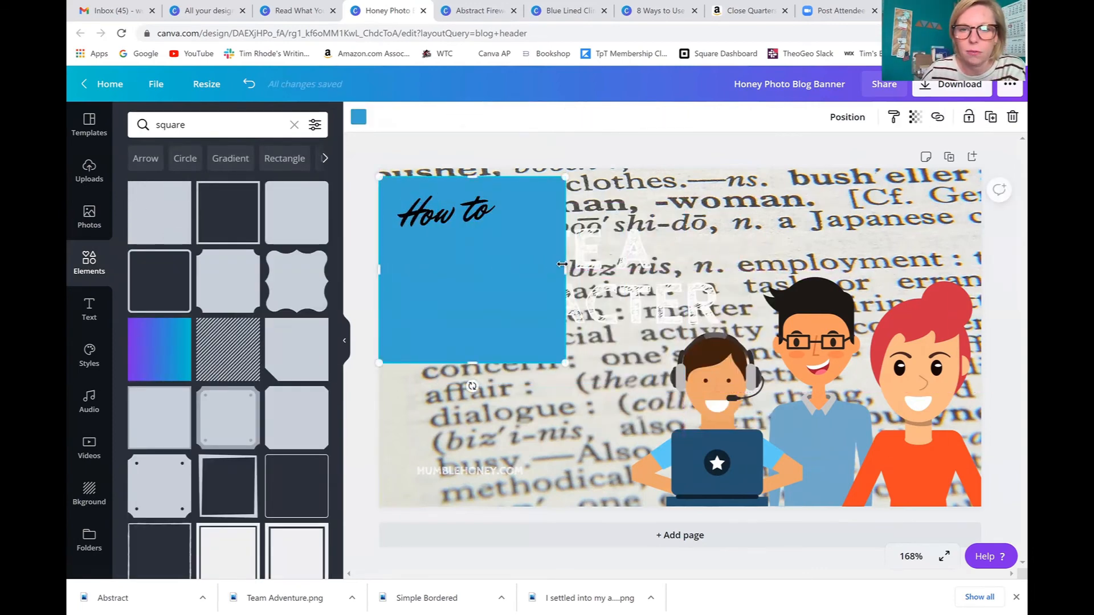
drag(716, 266, 757, 249)
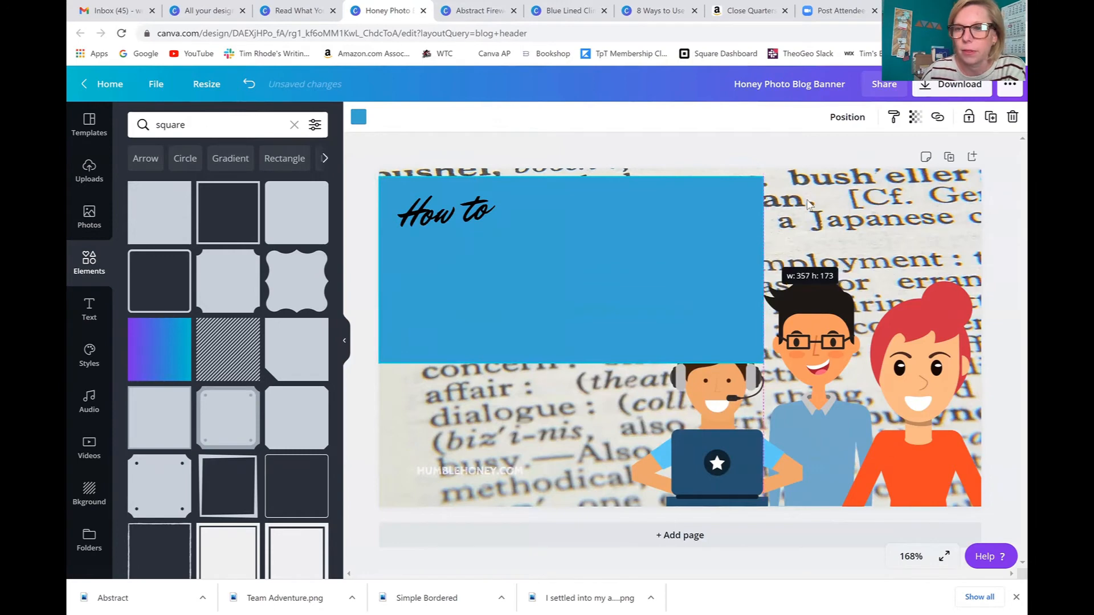
- Layer the wide blue rectangle behind the title text but in front of the dictionary background
click(847, 117)
click(791, 156)
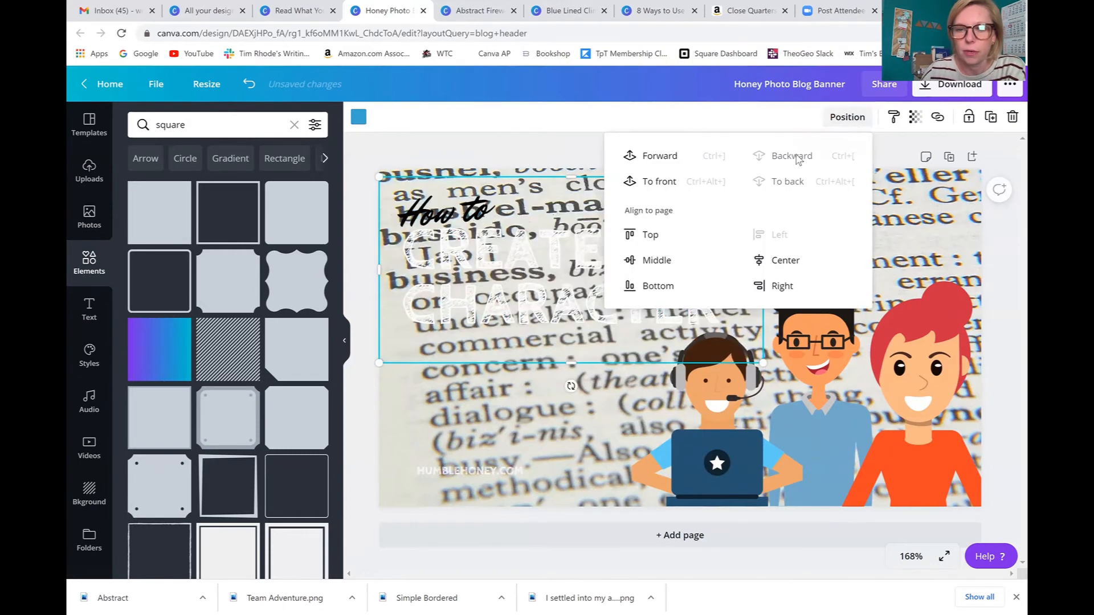
click(657, 164)
click(557, 142)
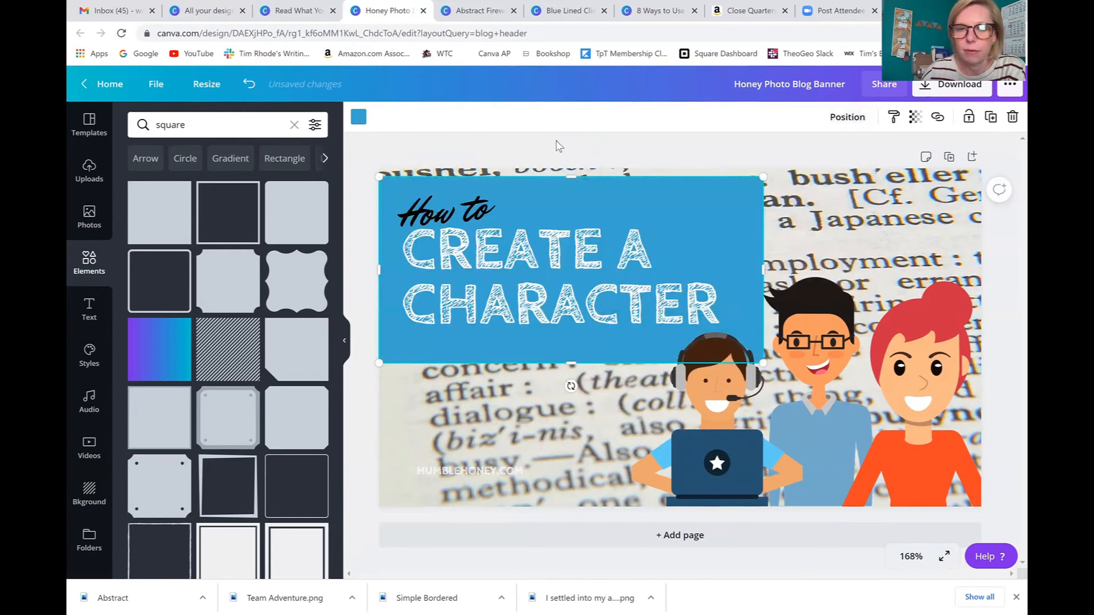
- Shorten the blue rectangle from its lower edge and reposition "How to" and "CREATE A CHARACTER" to fit inside it
drag(494, 217, 488, 209)
click(541, 276)
drag(541, 276, 541, 266)
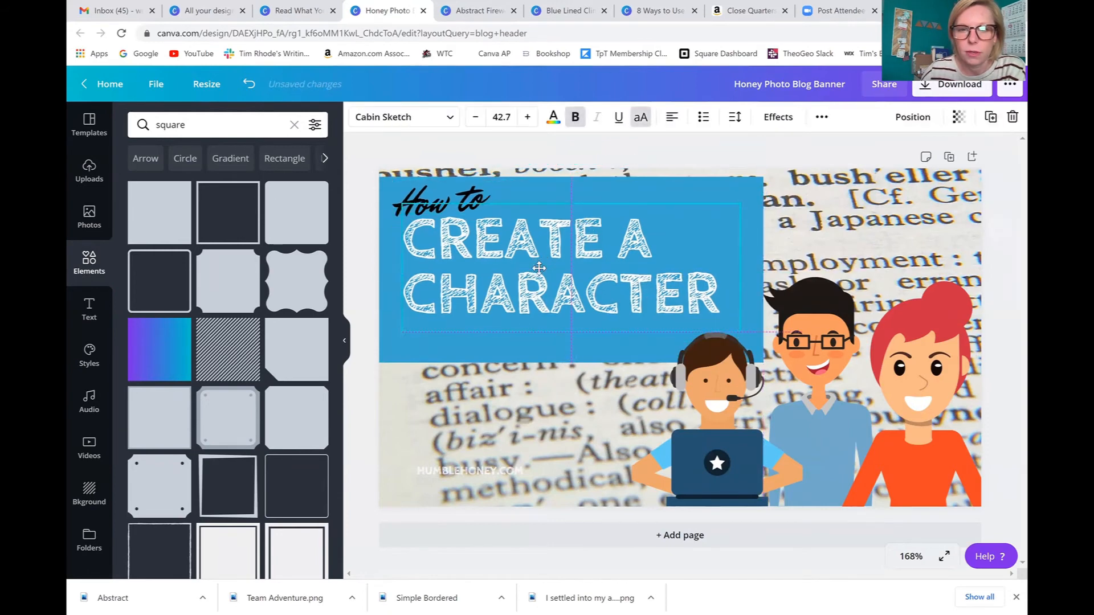
click(549, 360)
drag(565, 360, 567, 347)
click(531, 288)
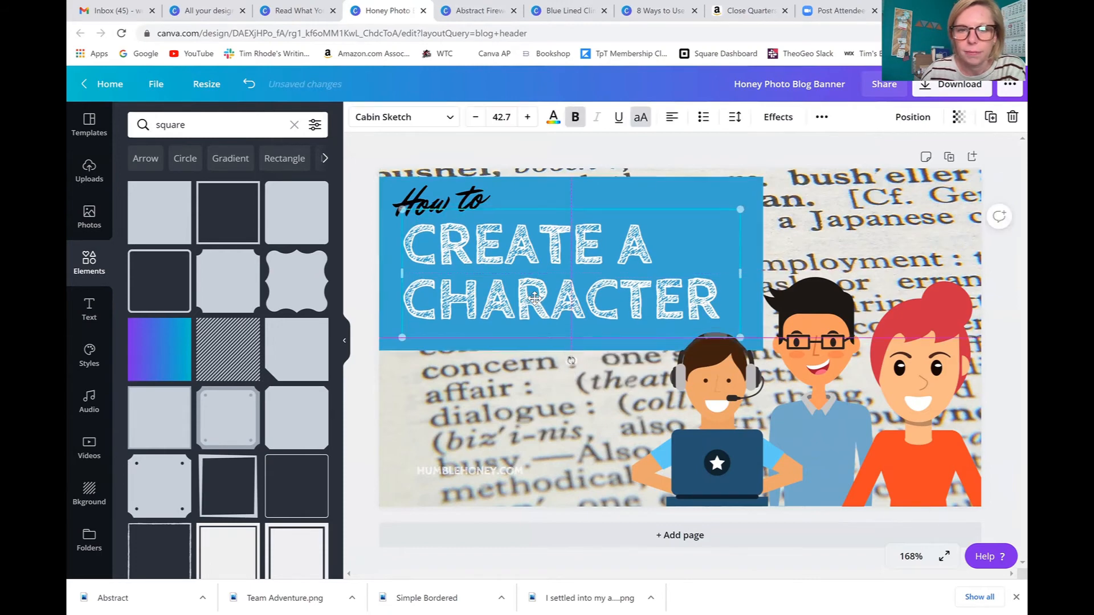
drag(530, 288, 531, 298)
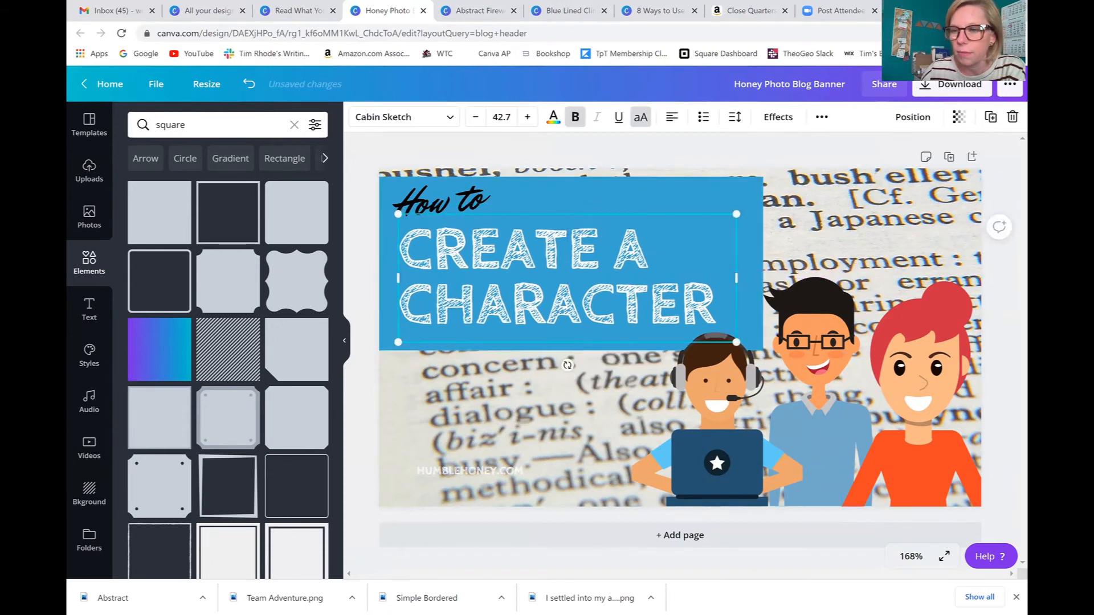
- Replace the "HUMBLEHONEY.COM" line with the author's own web address and colour it with the document's blue
click(432, 472)
click(436, 470)
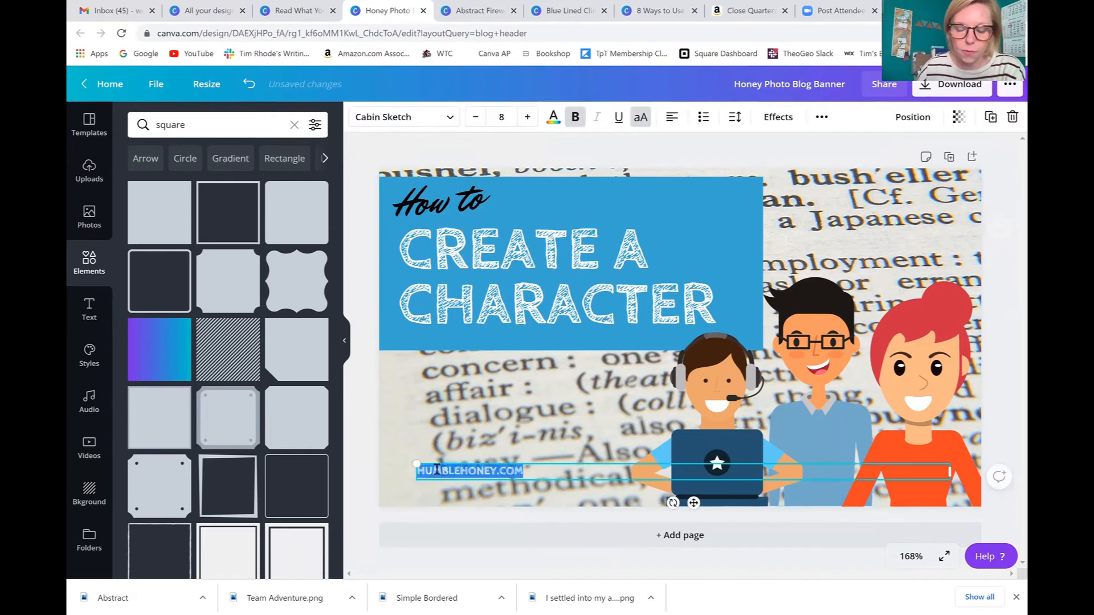
text(www)
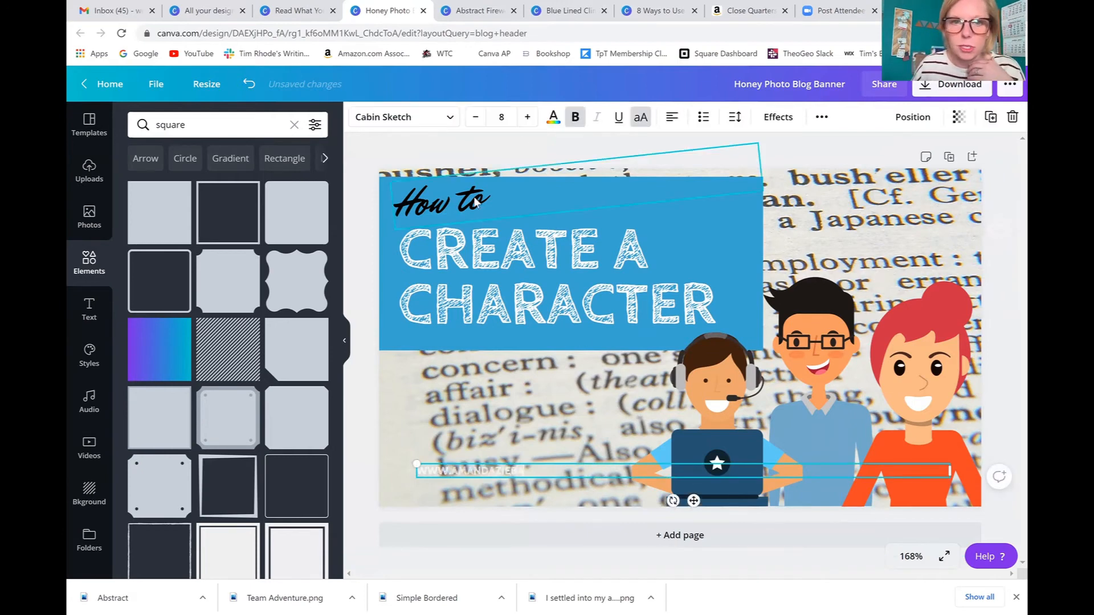
click(552, 118)
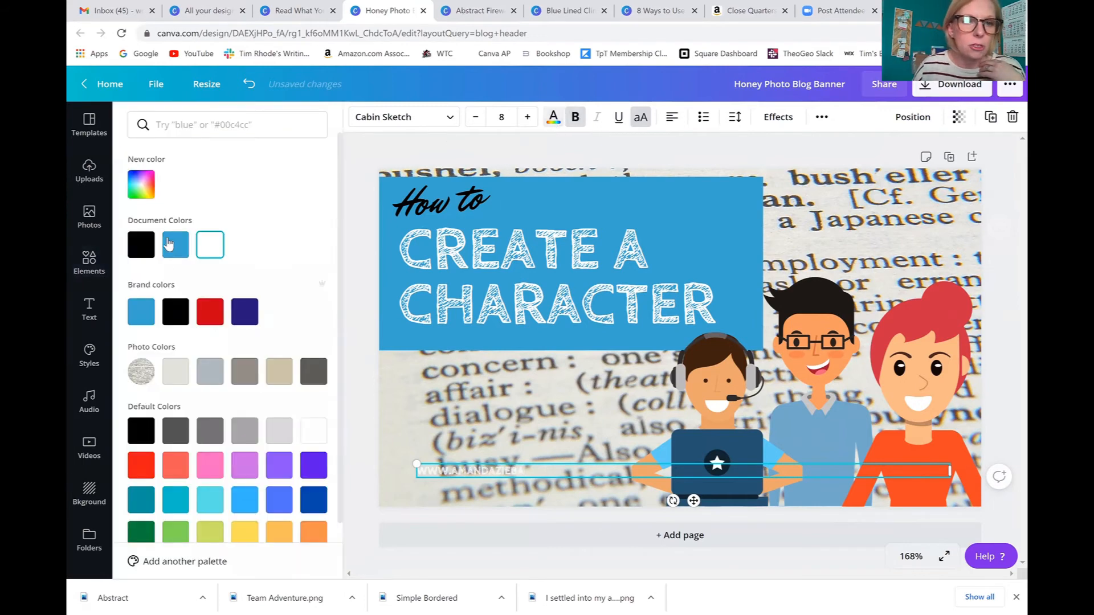
click(168, 244)
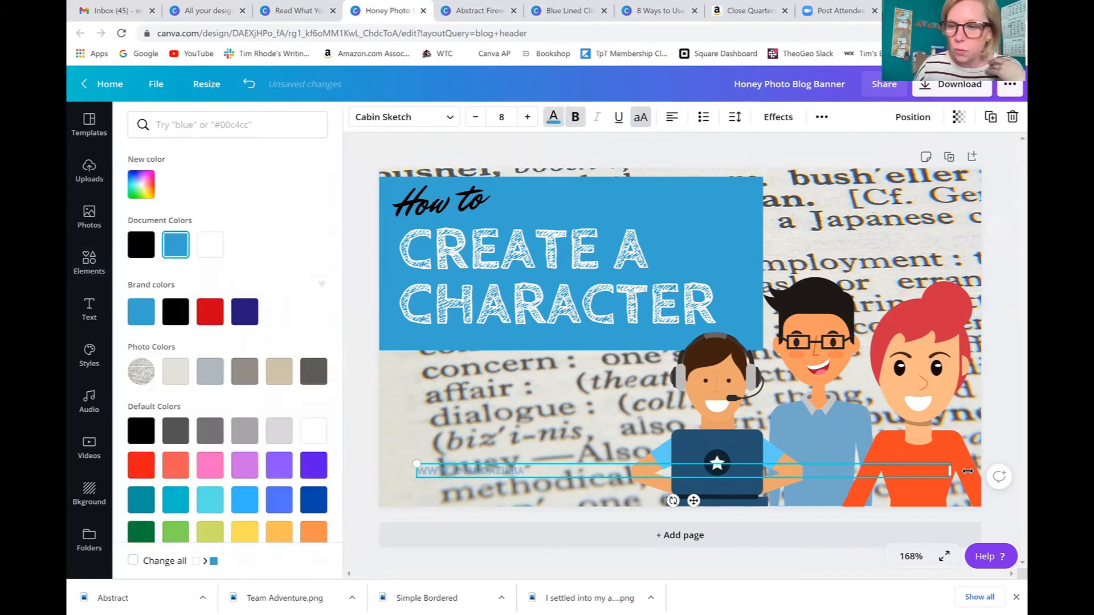
- Narrow the web address's text box, append ".com" to the address, and widen the box to fit it on one line
drag(948, 468, 529, 474)
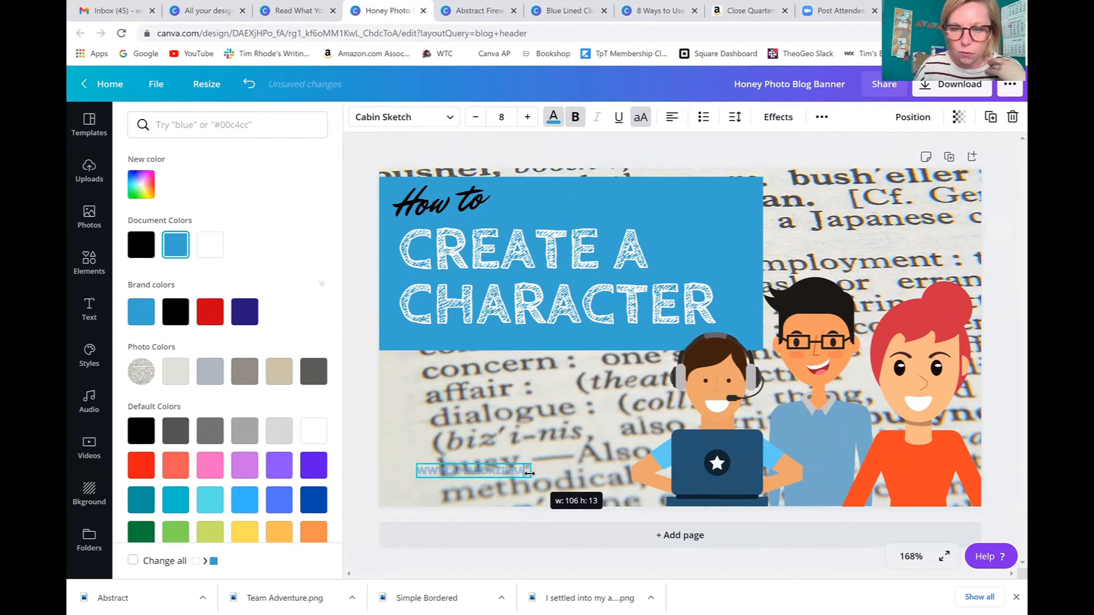
click(506, 434)
click(522, 470)
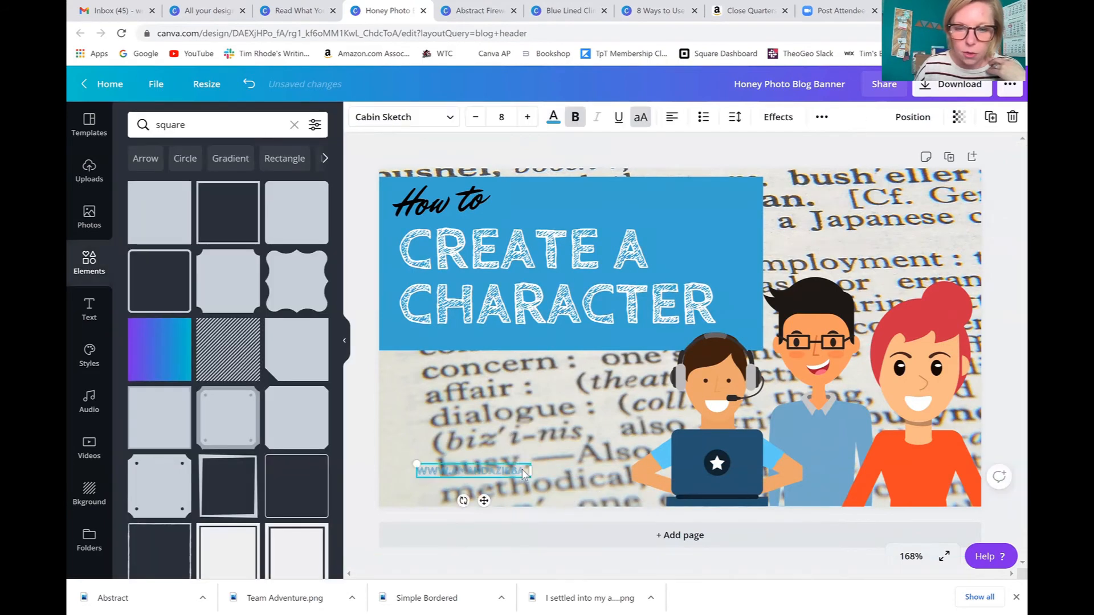
text(.c)
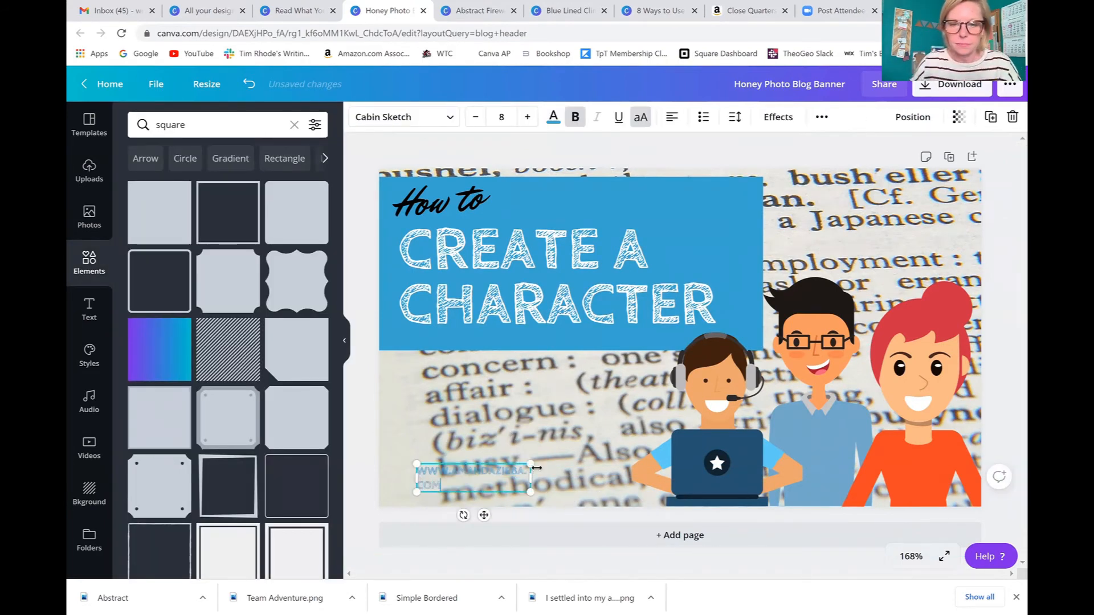
drag(542, 479, 561, 478)
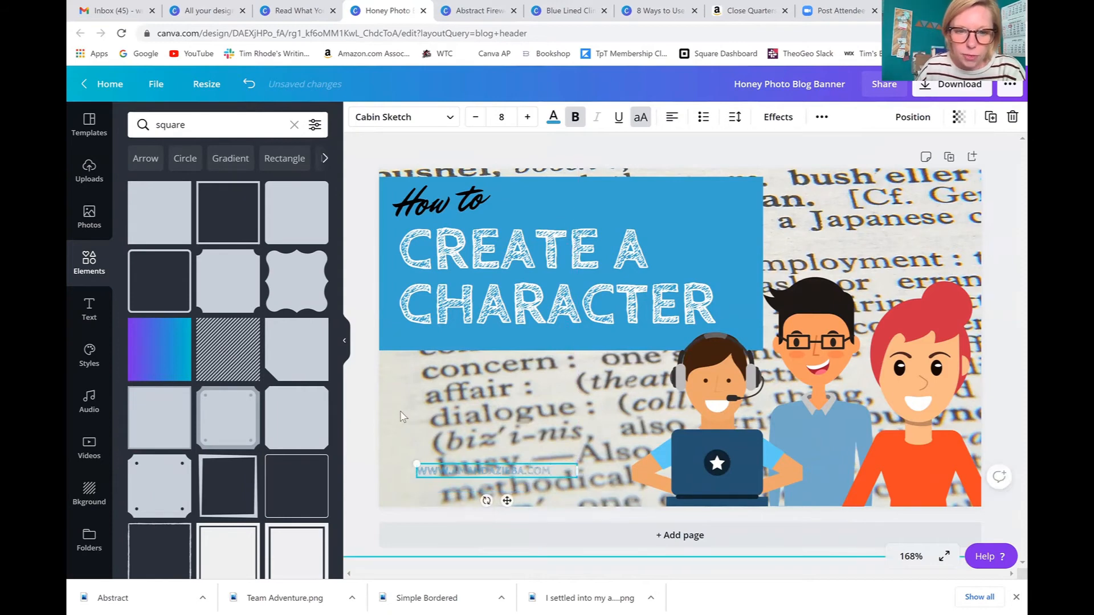
- Add another plain square, shape it into a thin bar at the web address, and colour it black
click(361, 416)
click(146, 224)
drag(683, 342, 506, 419)
drag(502, 310, 488, 456)
click(364, 120)
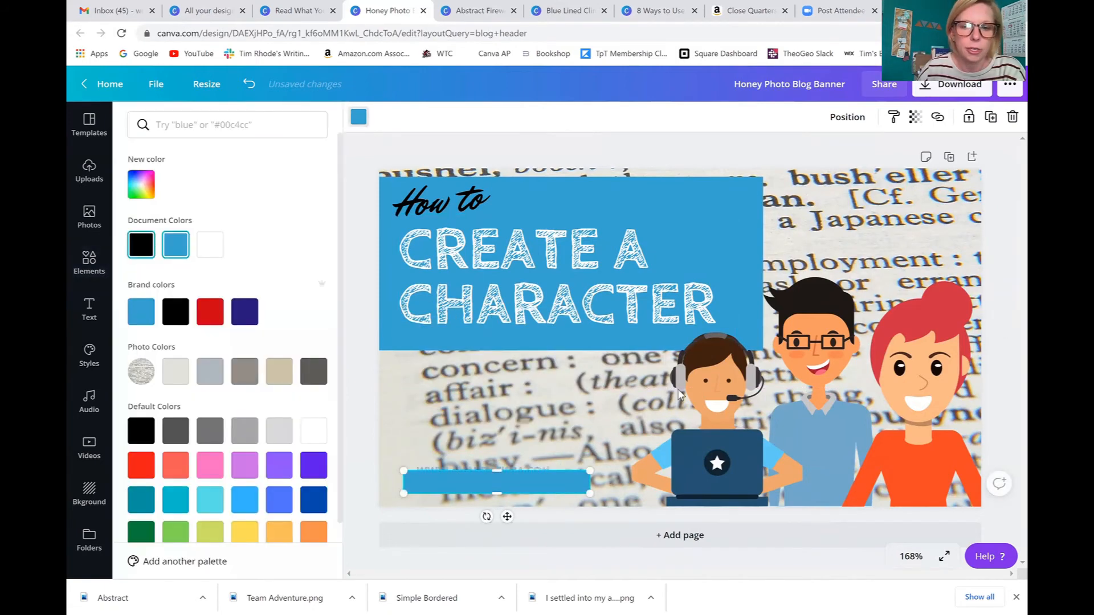
click(141, 244)
- Nudge the black bar upward until it sits centred behind the web address
key(Up)
key(Up)
key(Up)
key(Up)
key(Up)
key(Up)
key(Up)
key(Up)
key(Up)
key(Up)
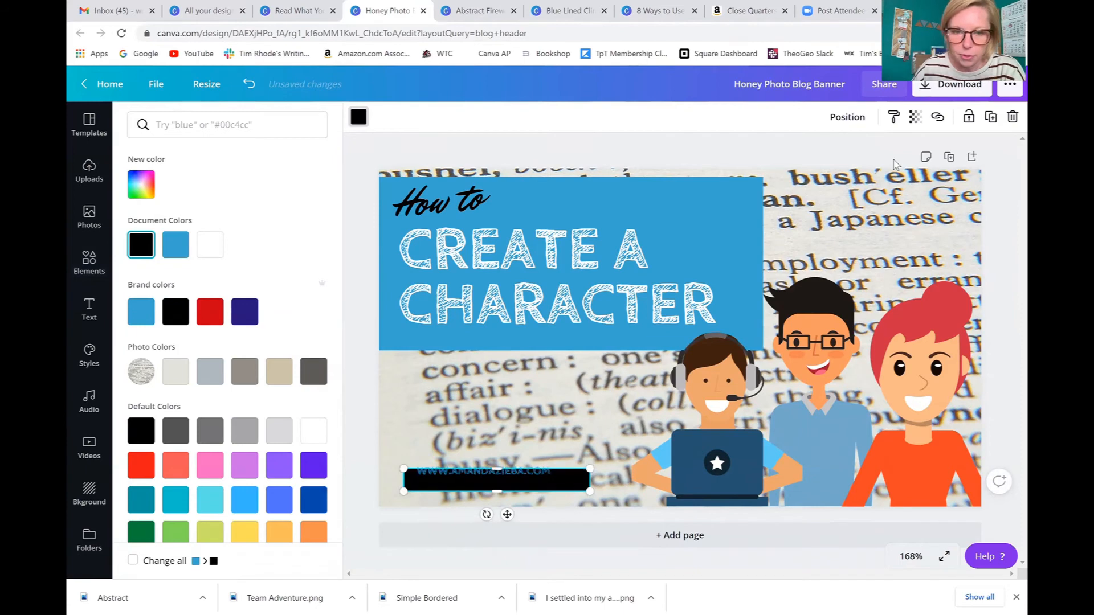
key(Up)
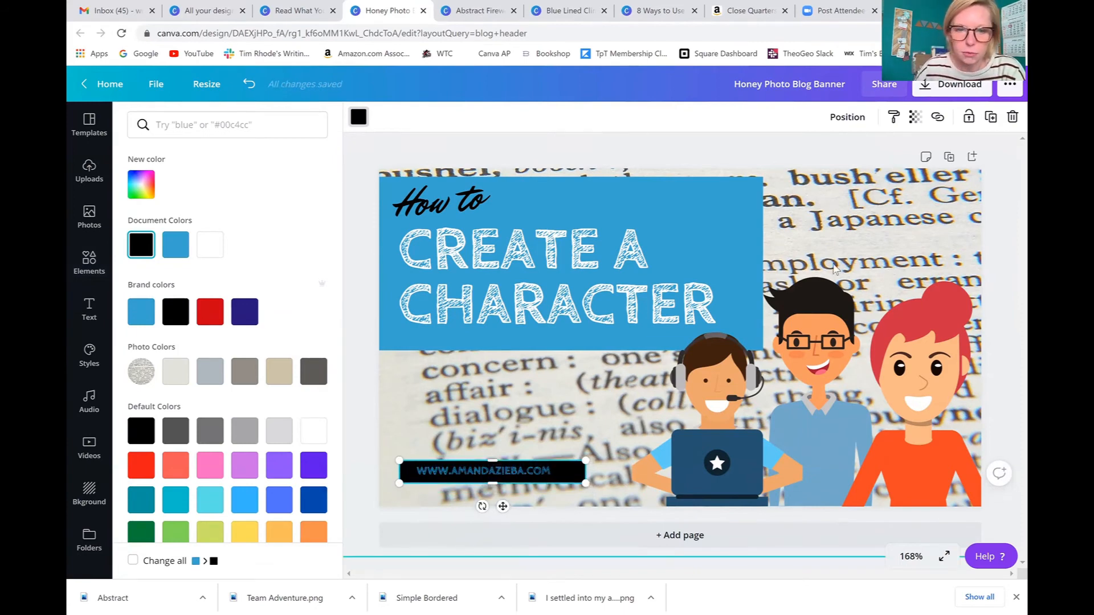
- Set the dictionary background's transparency to 41
click(507, 418)
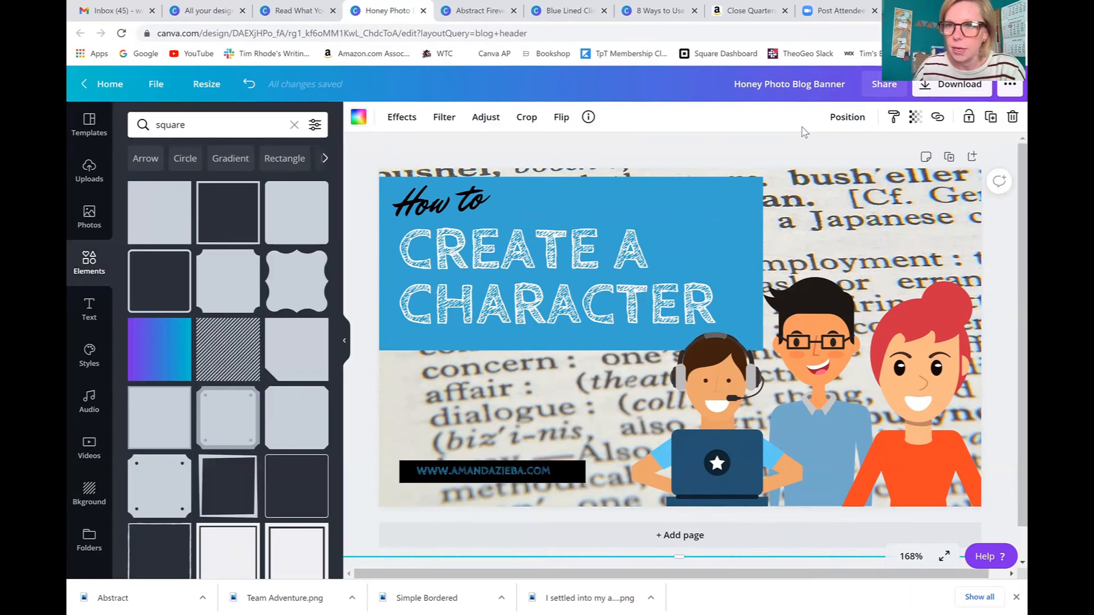
click(999, 430)
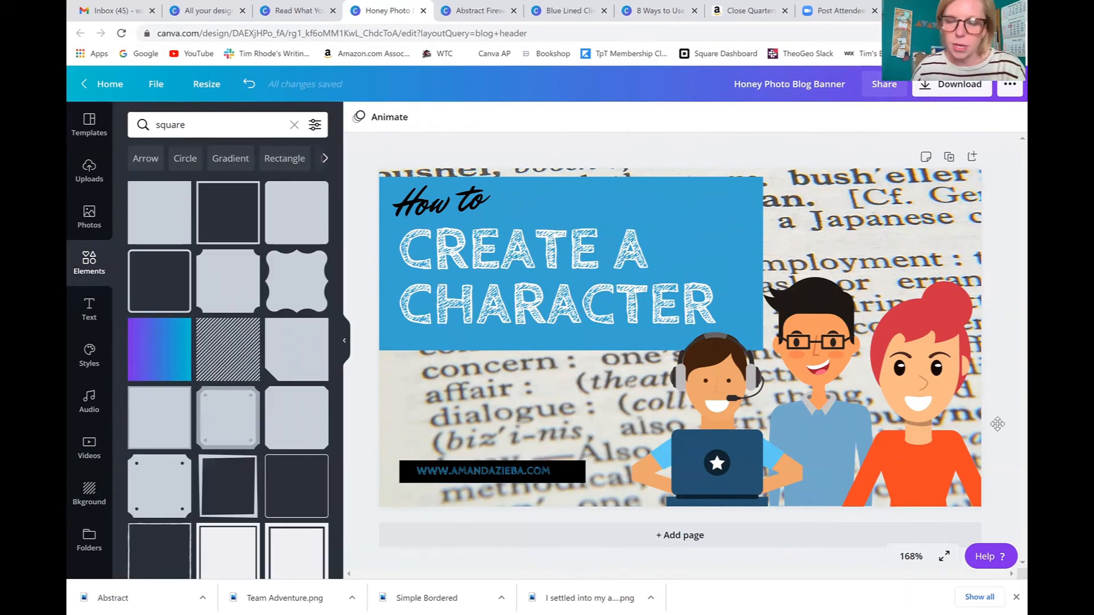
click(825, 190)
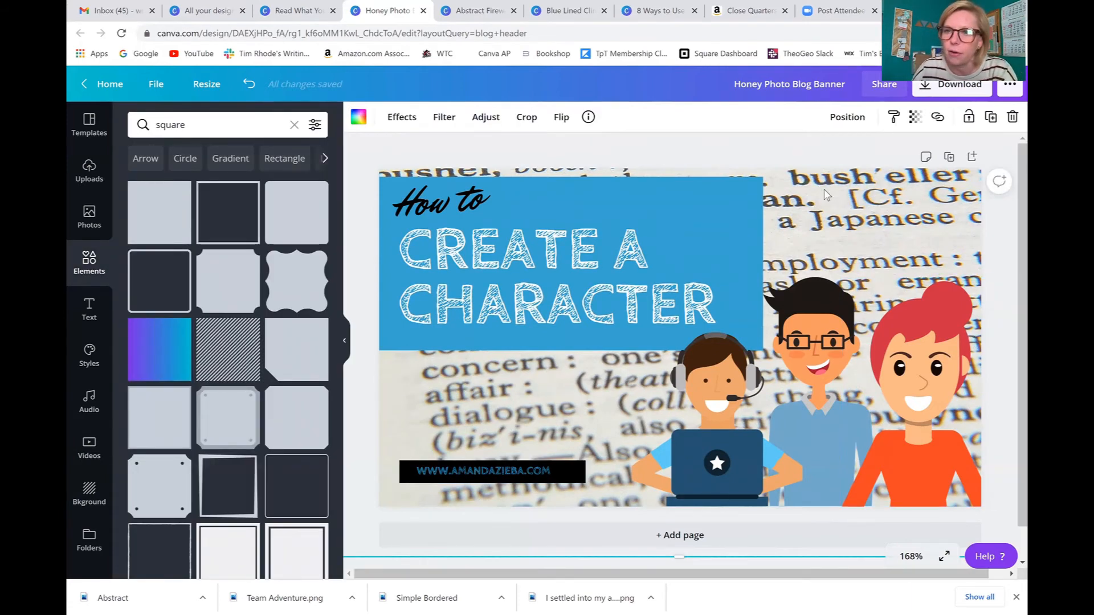
click(915, 118)
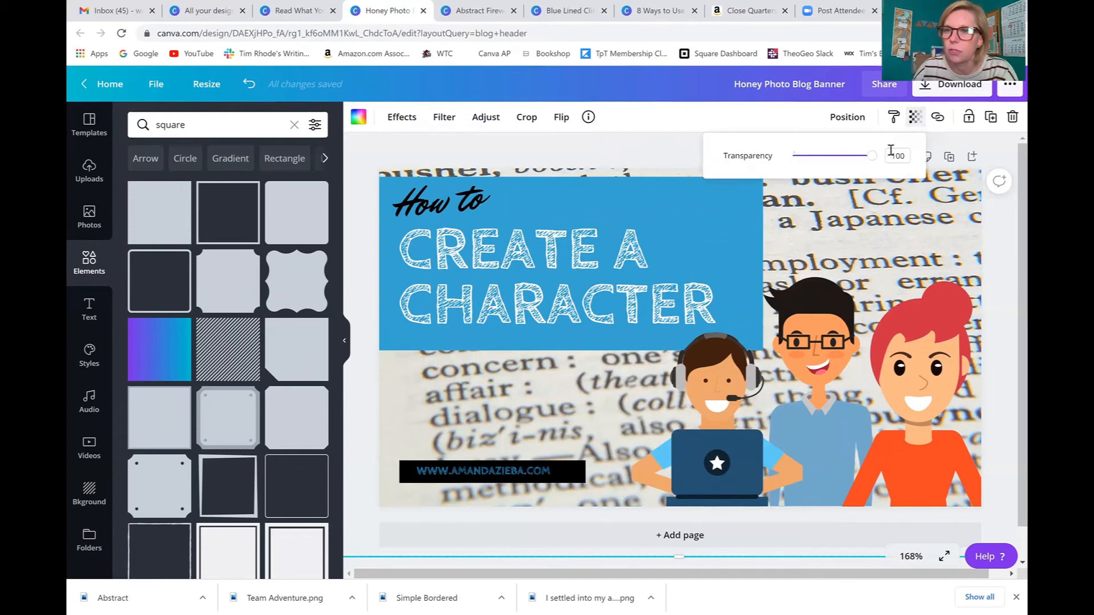
drag(859, 163, 829, 163)
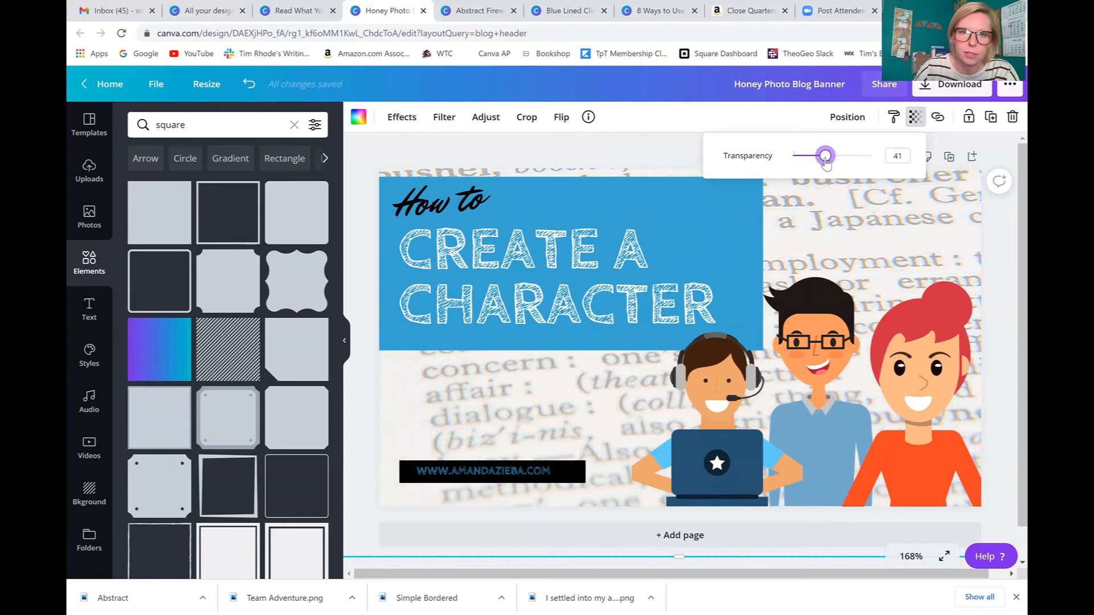
click(645, 148)
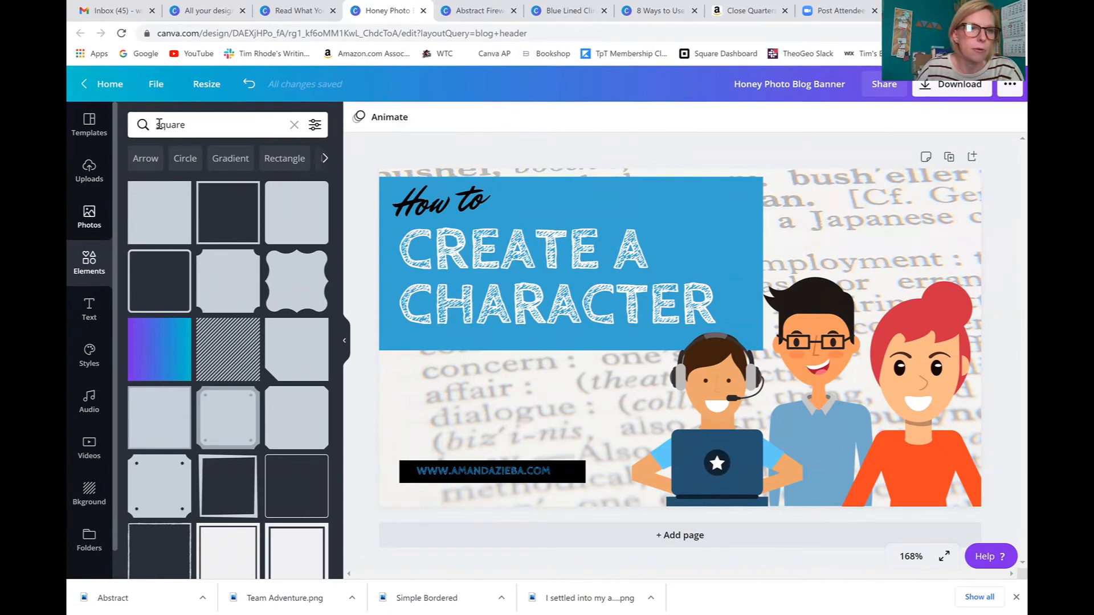
- Search the elements for "arrow", refine the search to "arrow animated", and add the looping curved arrow to the banner
double_click(205, 124)
text(arrow)
key(Return)
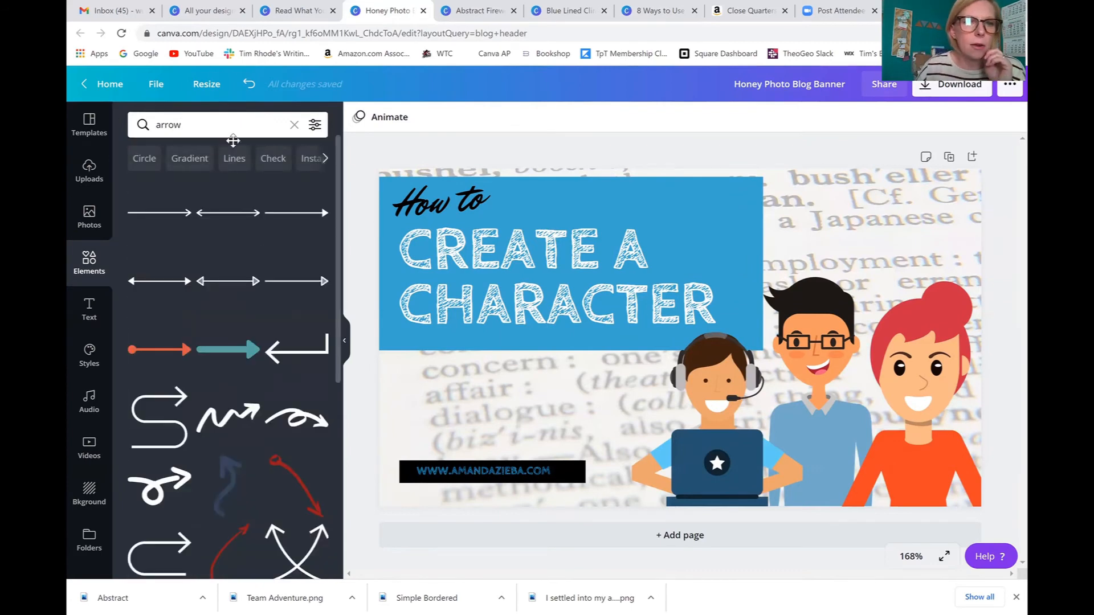
click(236, 125)
text(ani)
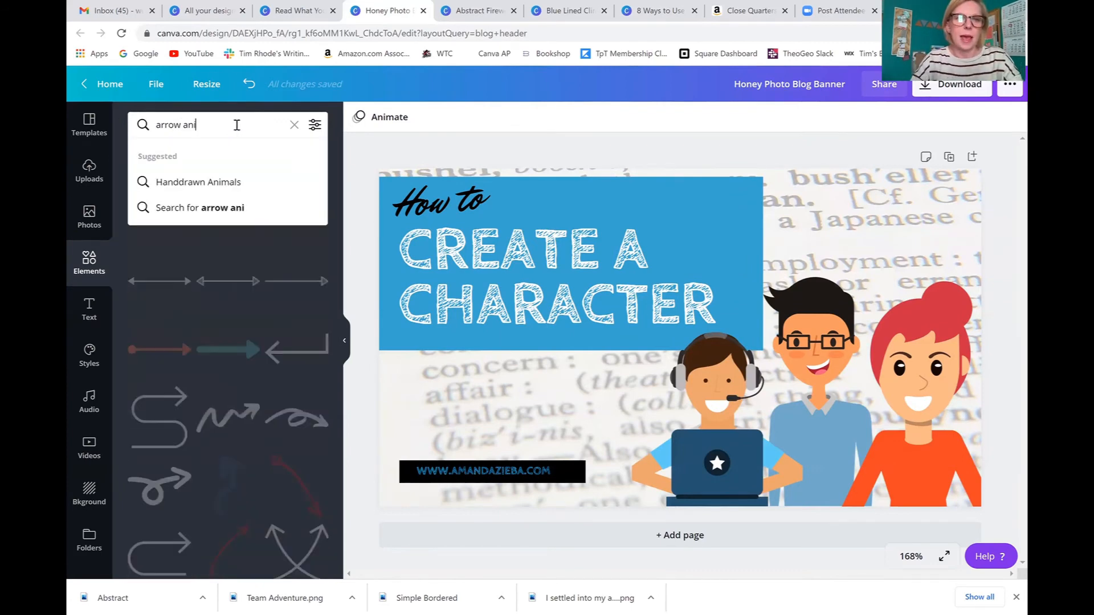
text(mated)
key(Return)
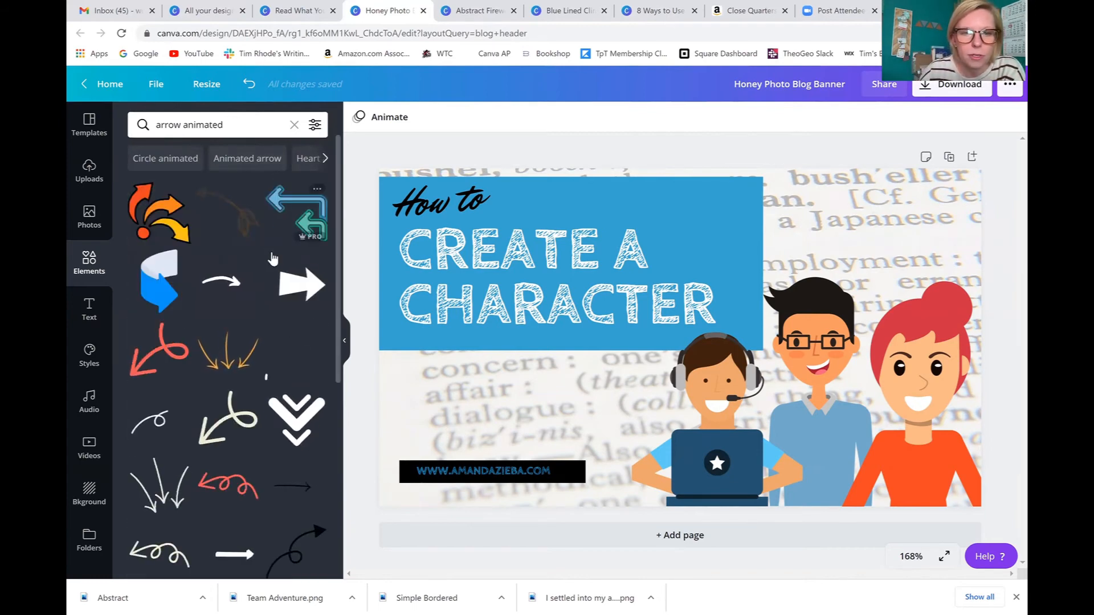
click(292, 348)
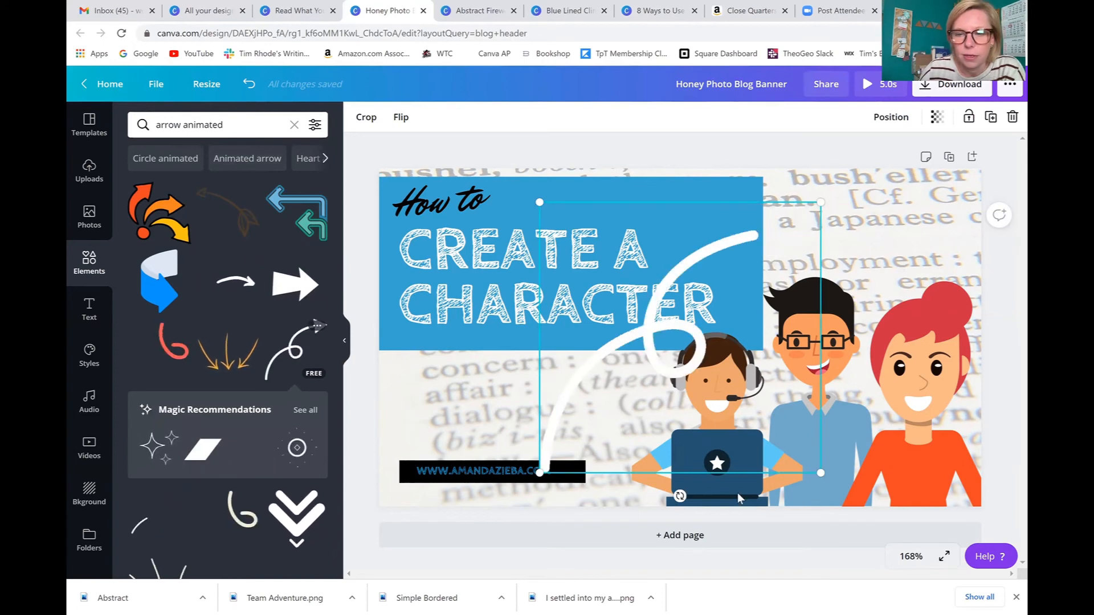
- Rotate the looping arrow to point down toward the characters, shrink it, and place it above the heading inside the blue rectangle
drag(679, 496, 535, 402)
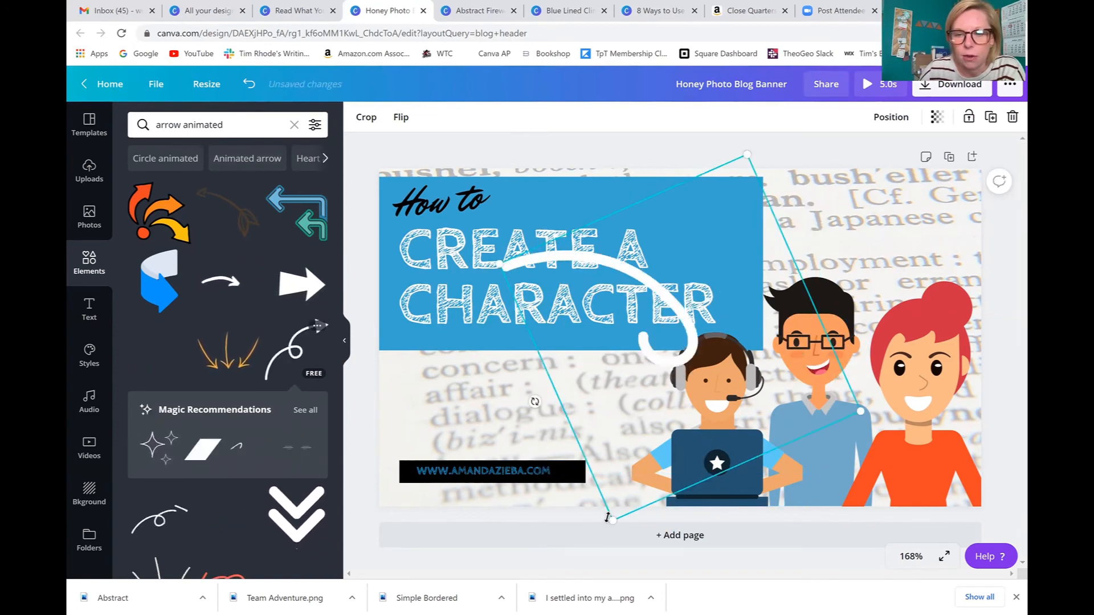
drag(612, 520, 682, 243)
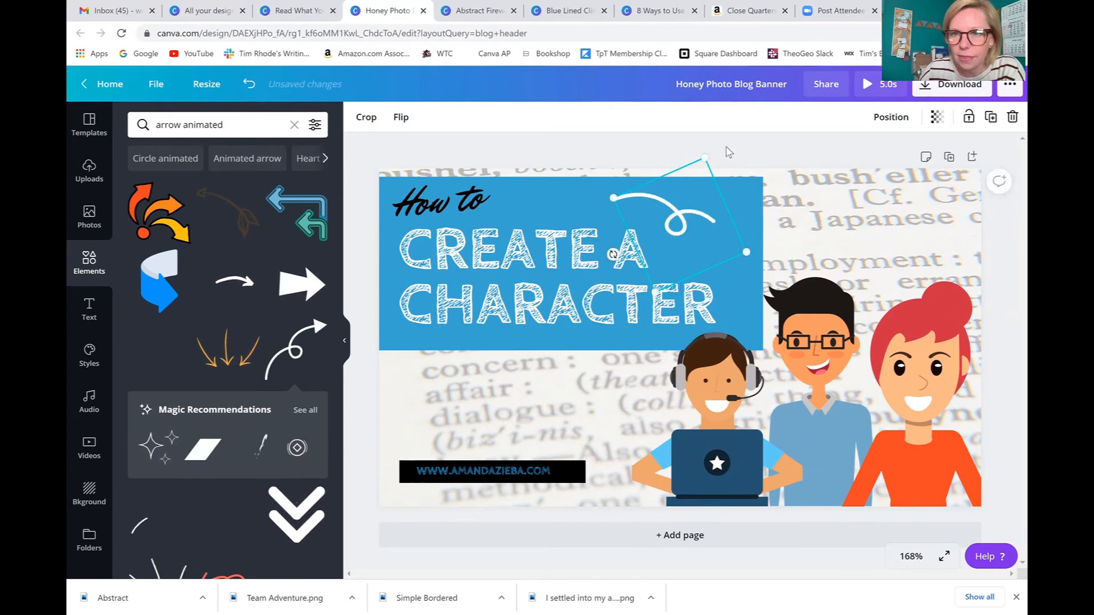
click(726, 147)
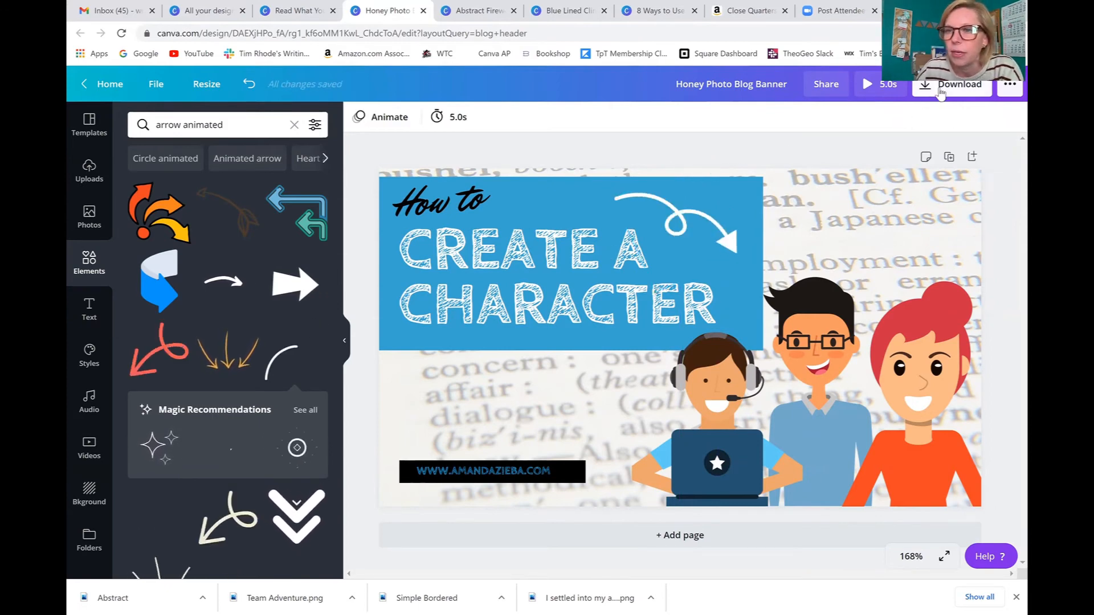
- Check the download file types, and recolour the black bar behind the web address white
click(941, 91)
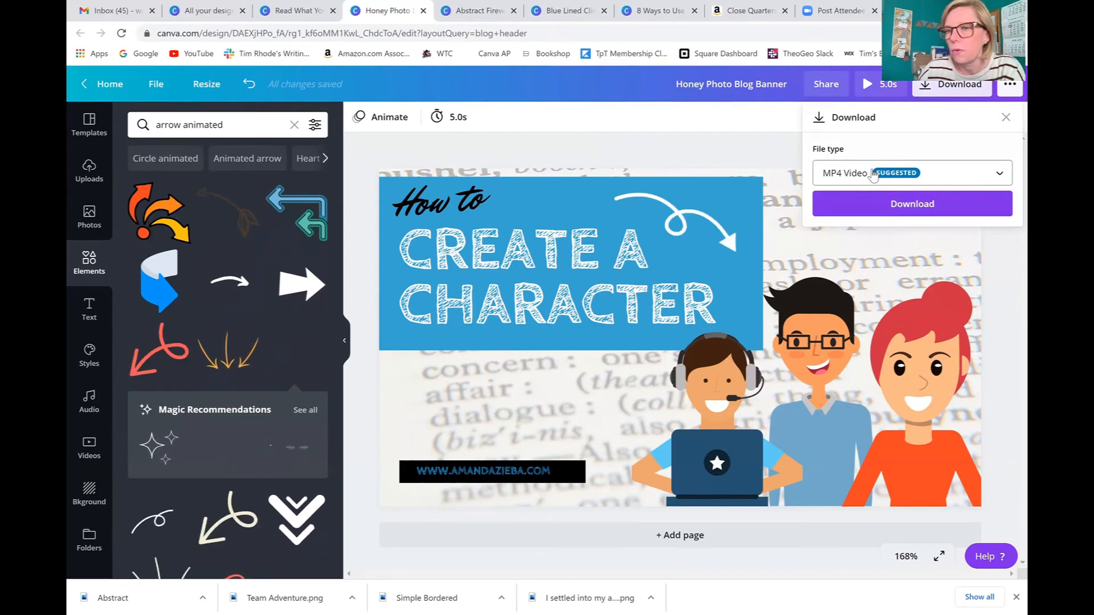
click(873, 177)
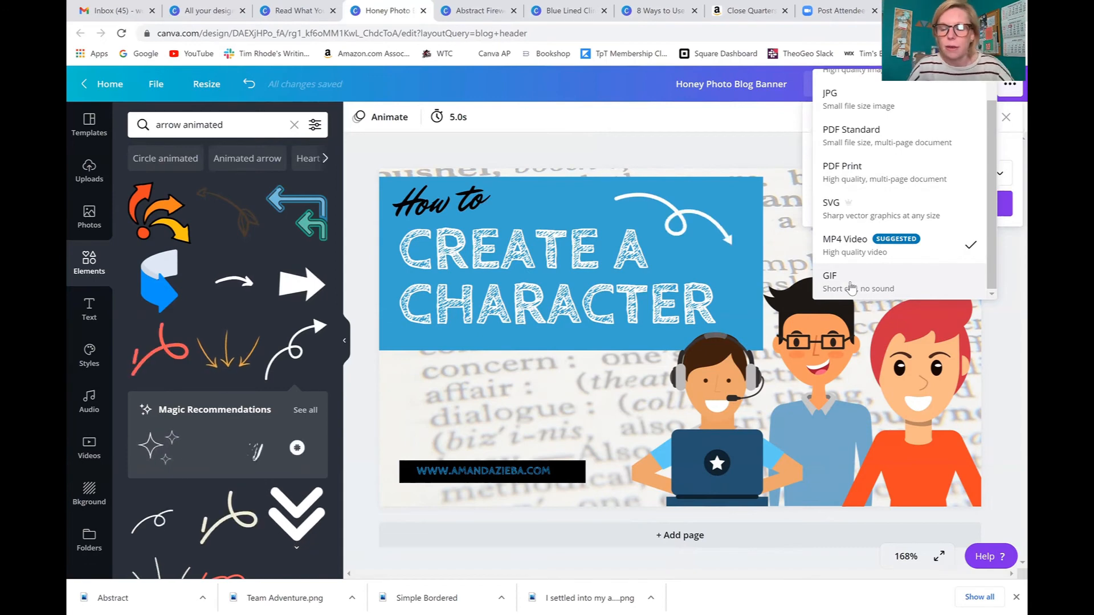
click(577, 475)
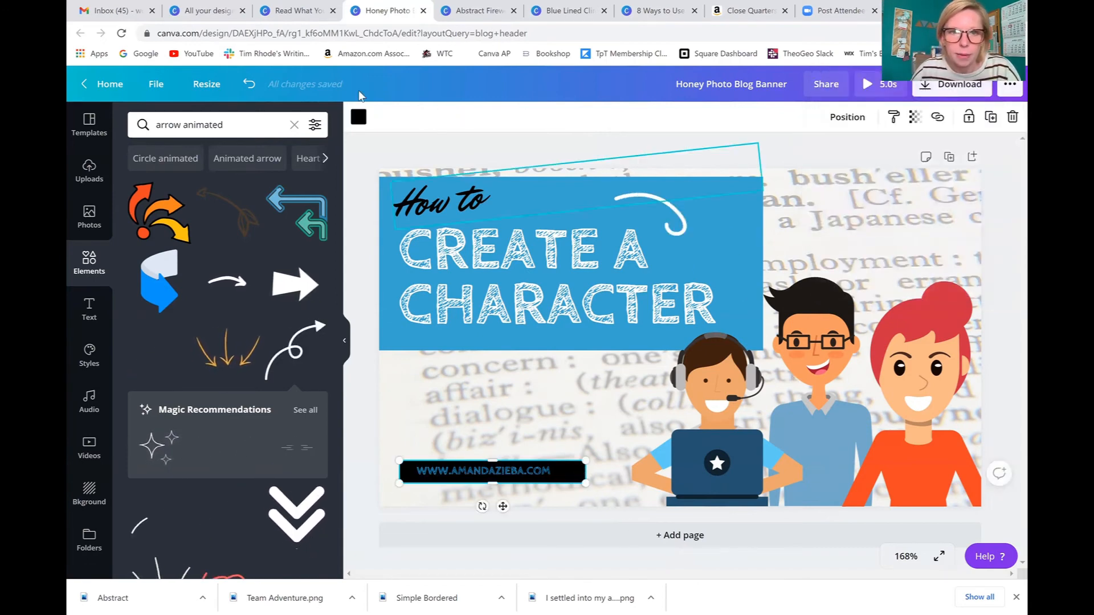
click(358, 116)
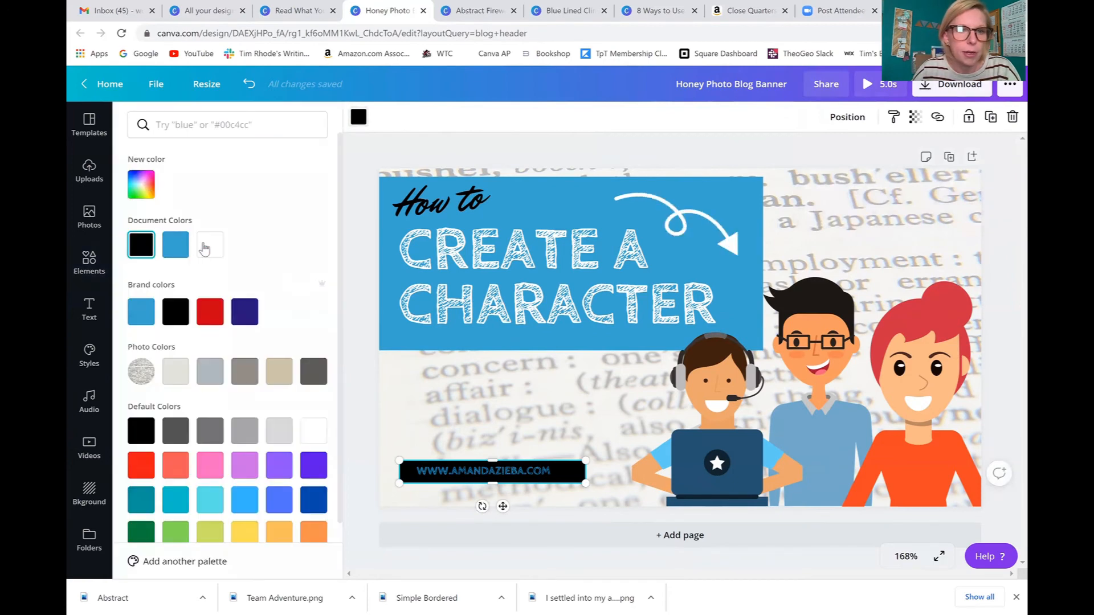
click(207, 245)
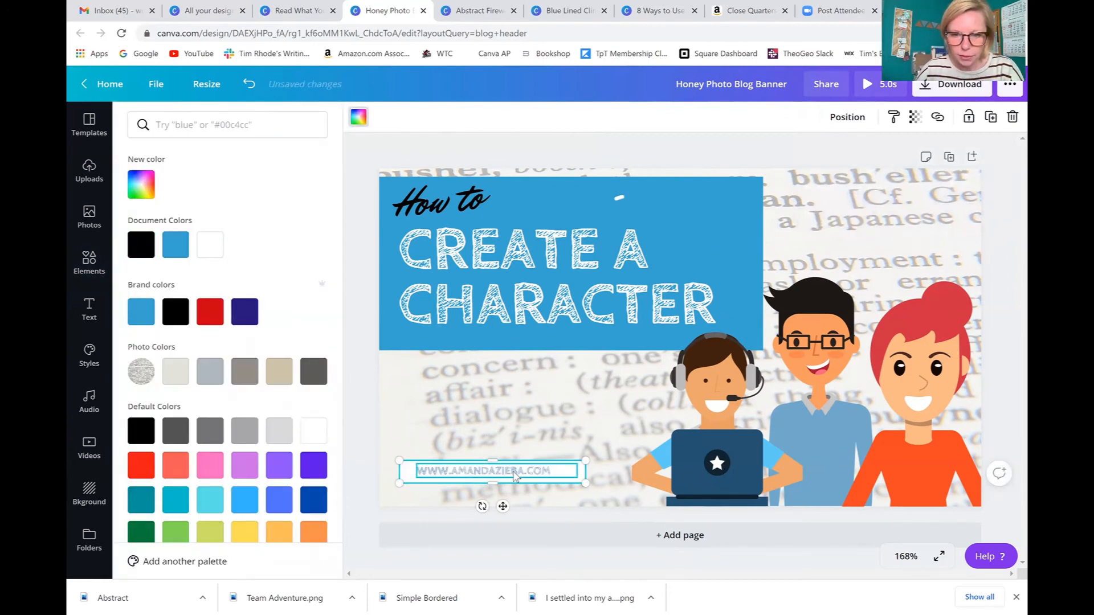
- Set the web address text to size 10 and widen its text box so the address fits on one line
double_click(515, 473)
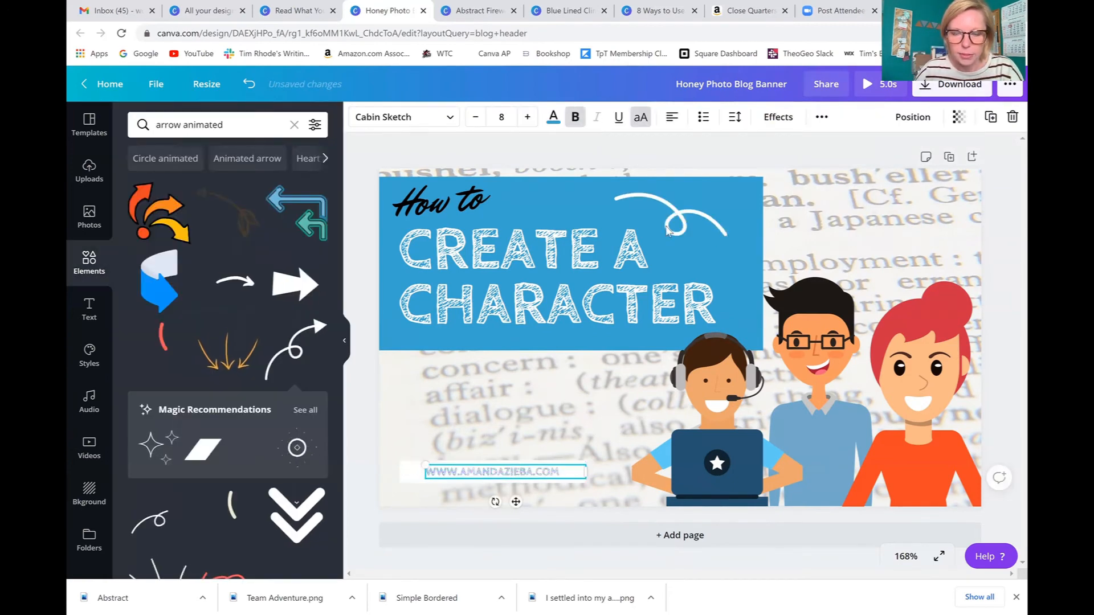
click(524, 117)
click(525, 117)
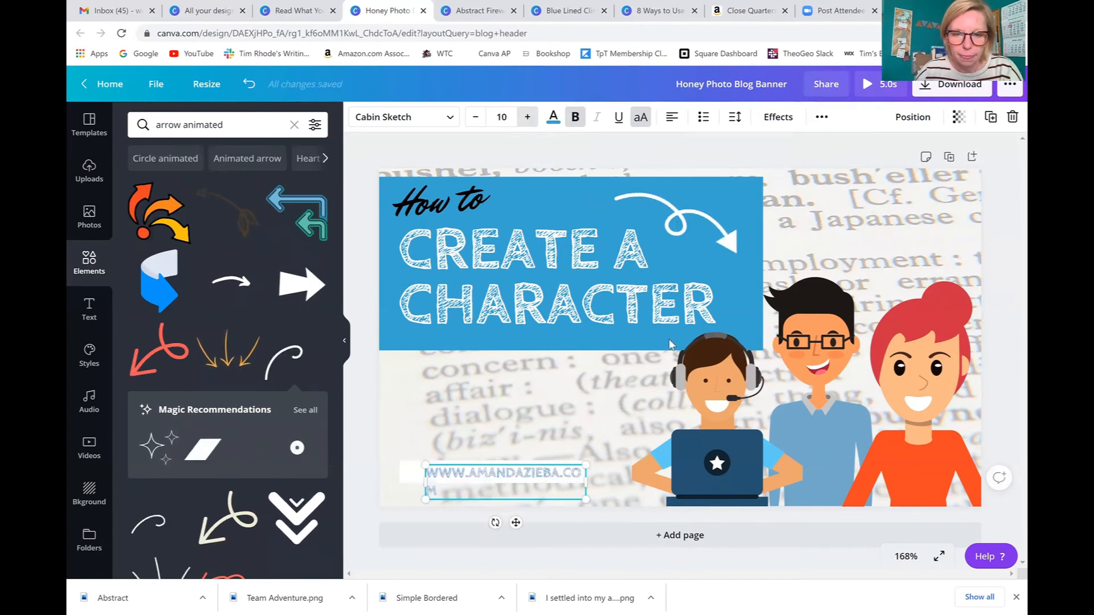
drag(586, 483, 607, 482)
- Nudge the web address text until it sits centred on the white bar
key(Left)
key(Left)
key(Left)
key(Left)
key(Left)
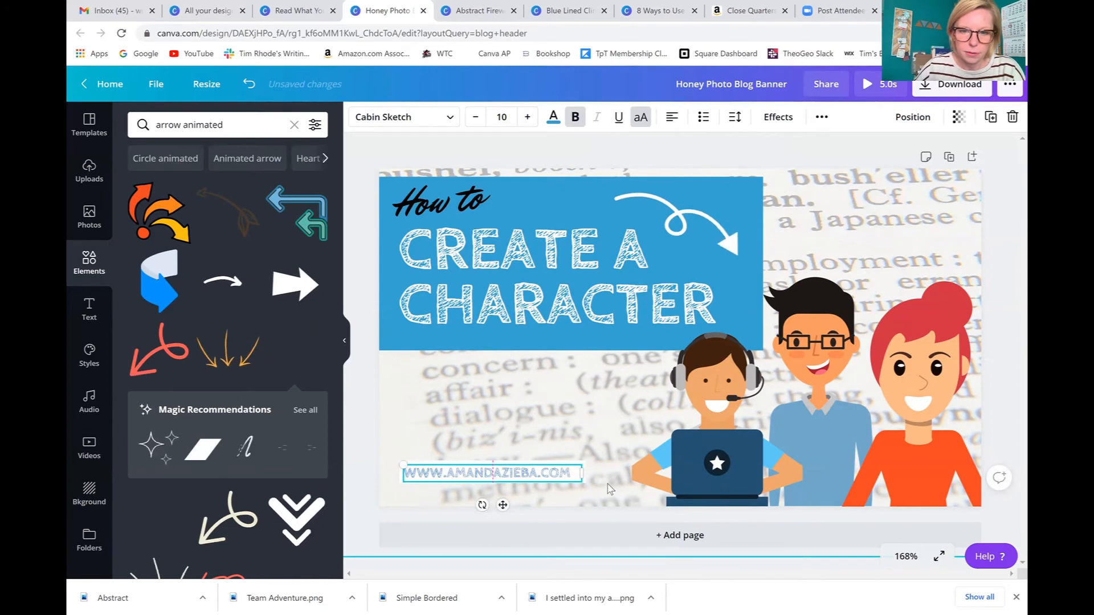
key(Up)
key(Up)
key(Down)
key(Down)
key(Down)
key(Down)
key(Down)
key(Down)
key(Down)
key(Down)
key(Right)
key(Right)
key(Right)
key(Right)
key(Down)
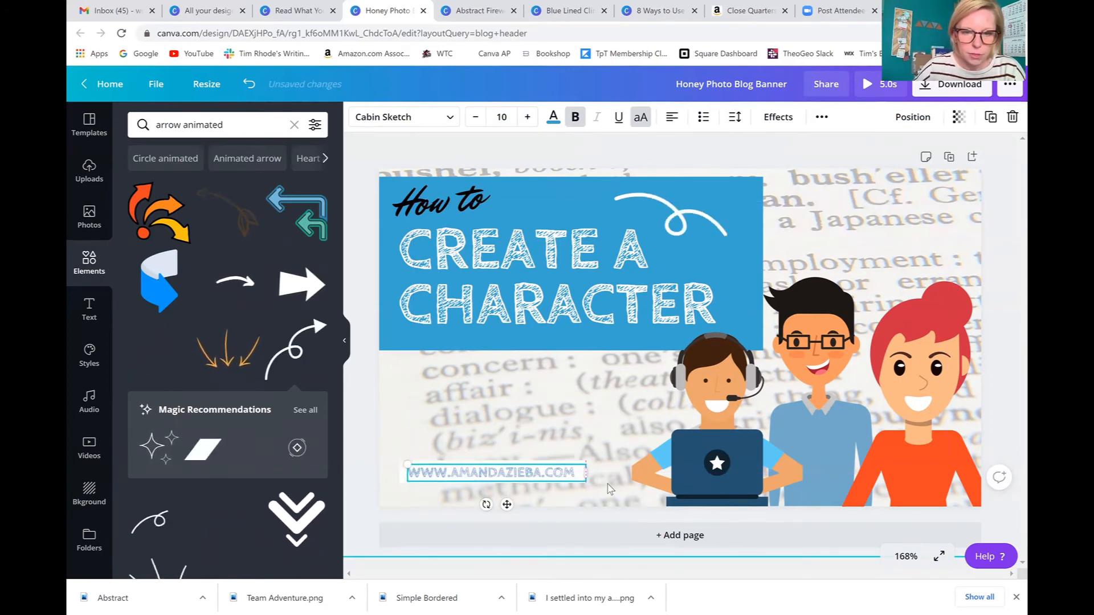
key(Up)
key(Left)
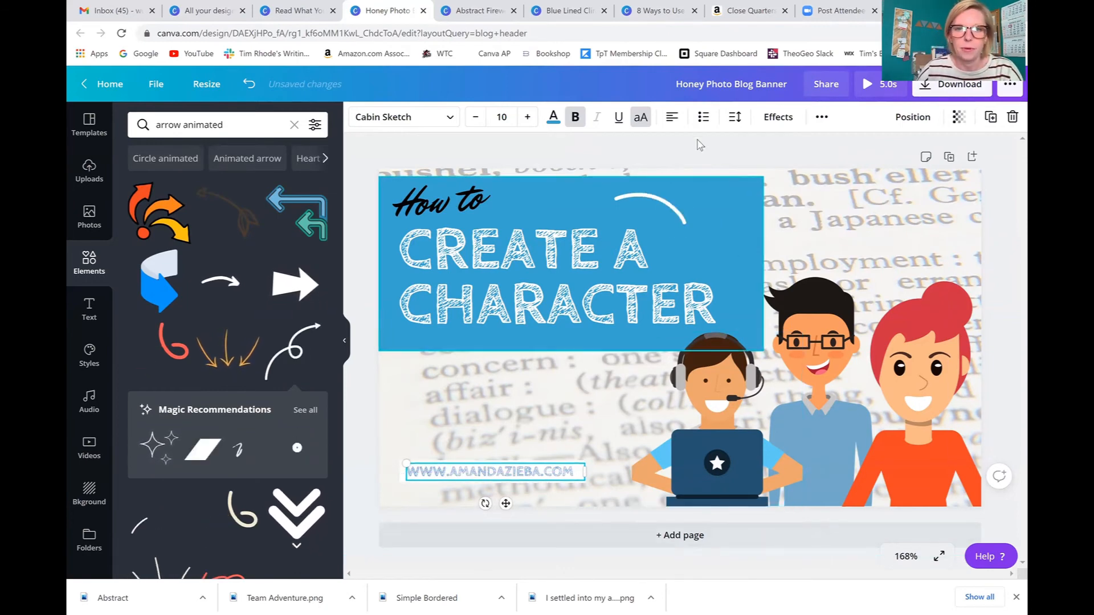
click(826, 154)
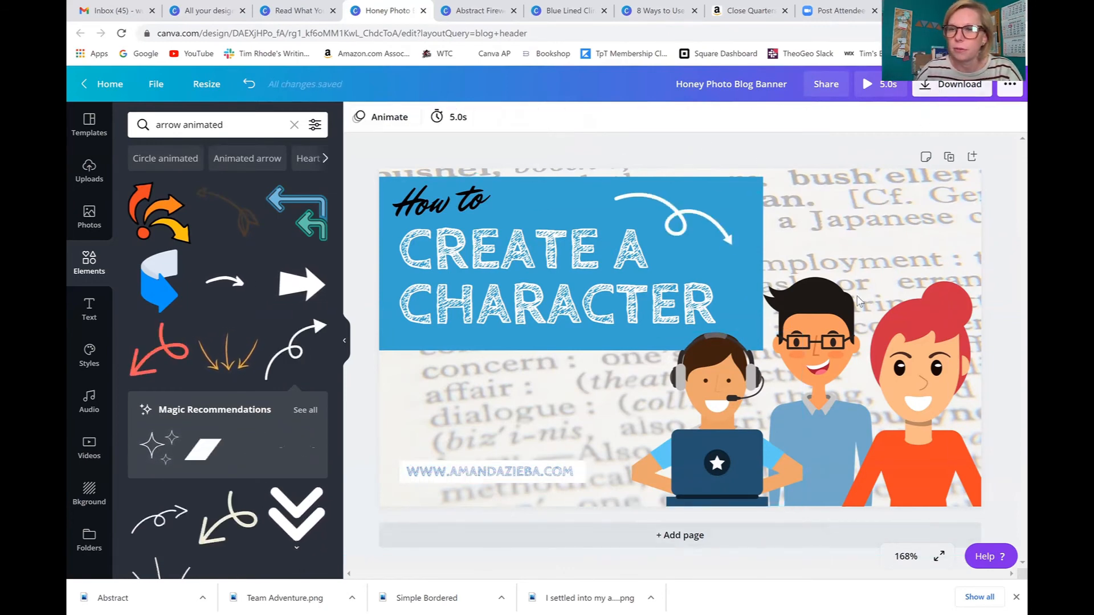
- Bring up the available download file types for the animated banner, including MP4 Video and GIF
click(933, 86)
click(871, 173)
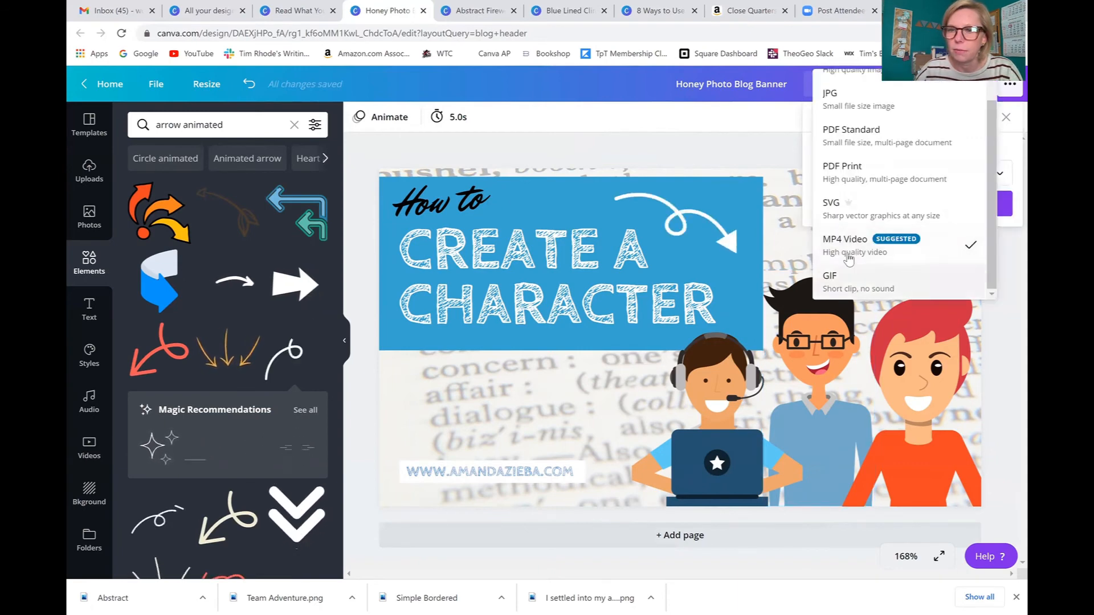
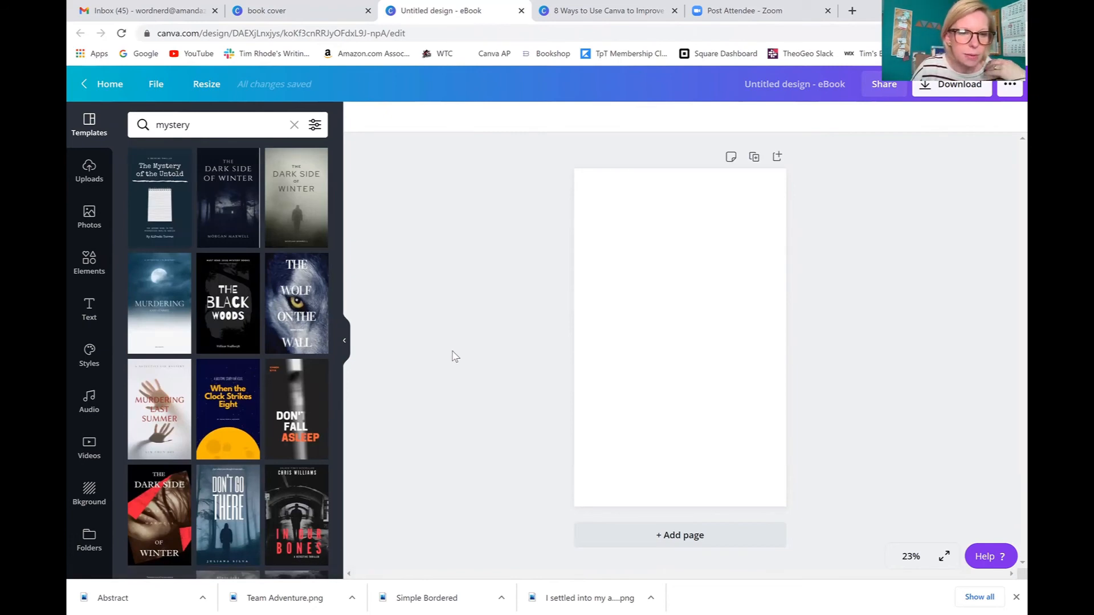
- Apply "The Dark Side of Winter" template from the mystery results to the blank eBook page
scroll(279, 397, down, 4)
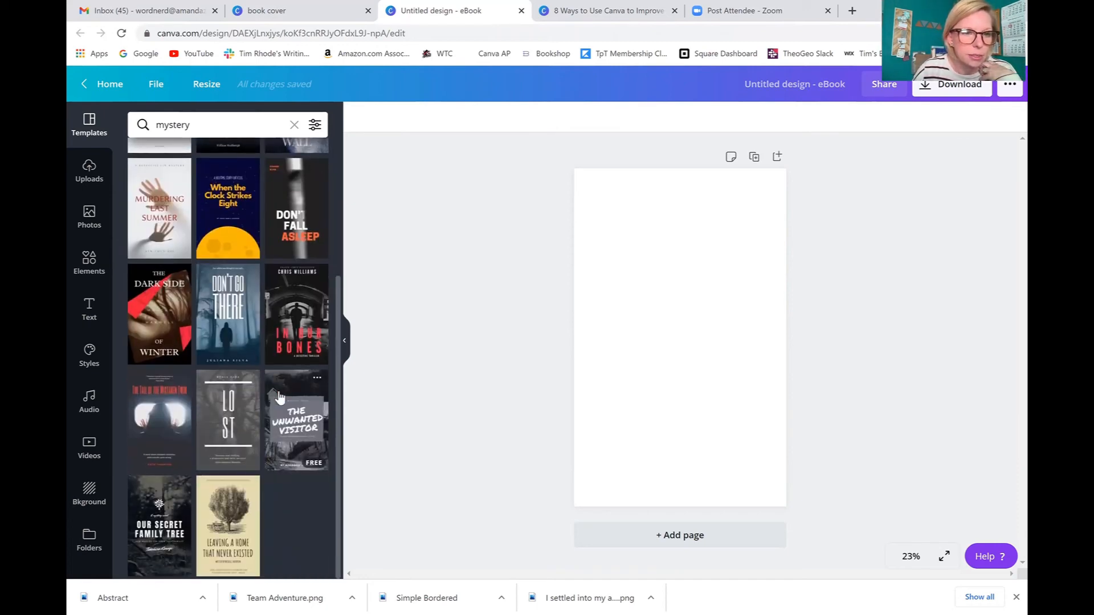
scroll(279, 397, up, 1)
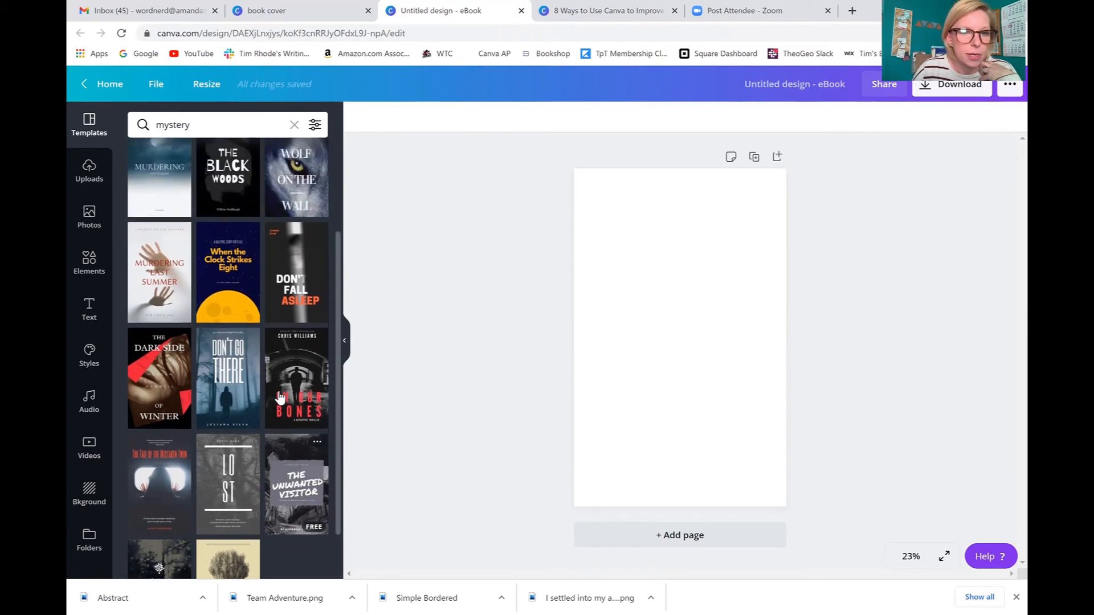
click(149, 387)
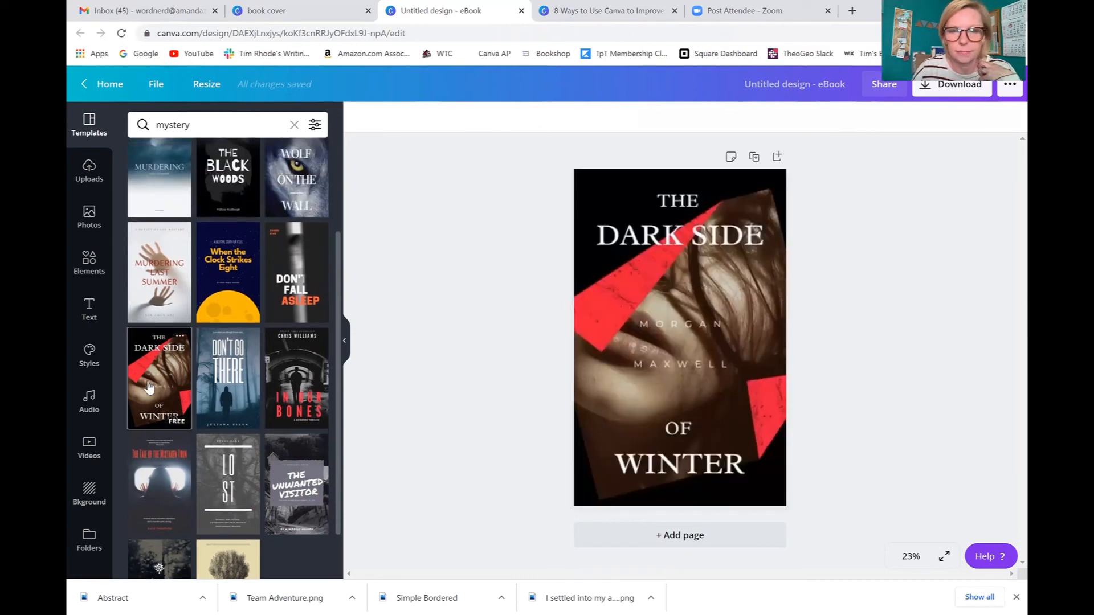
click(862, 381)
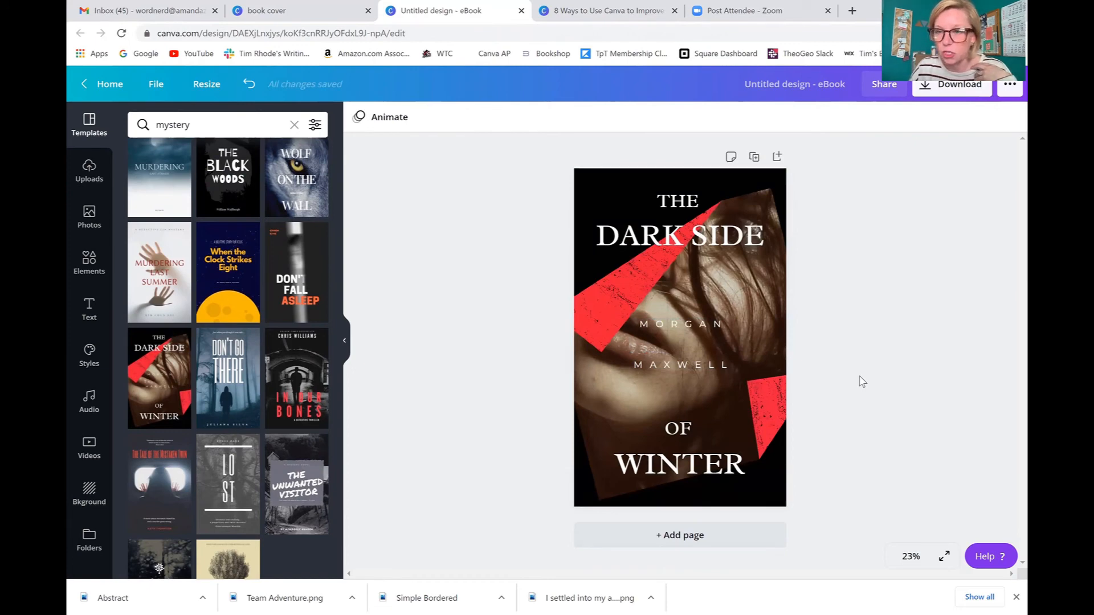
- Search the photos for "chef" and replace the cover's face photo with the chef holding a wooden spoon
click(89, 216)
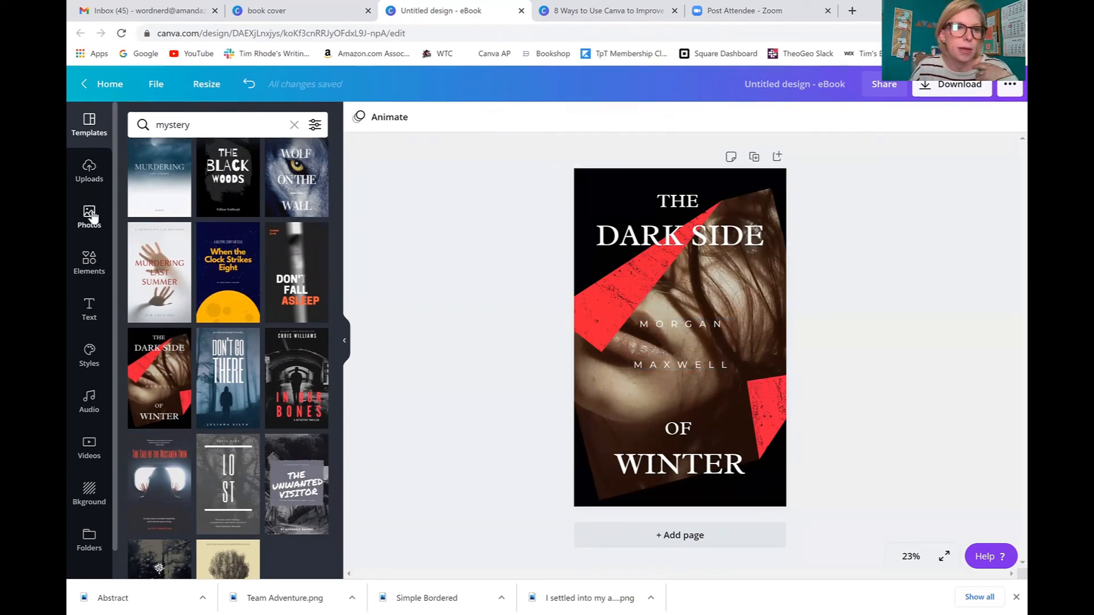
click(196, 123)
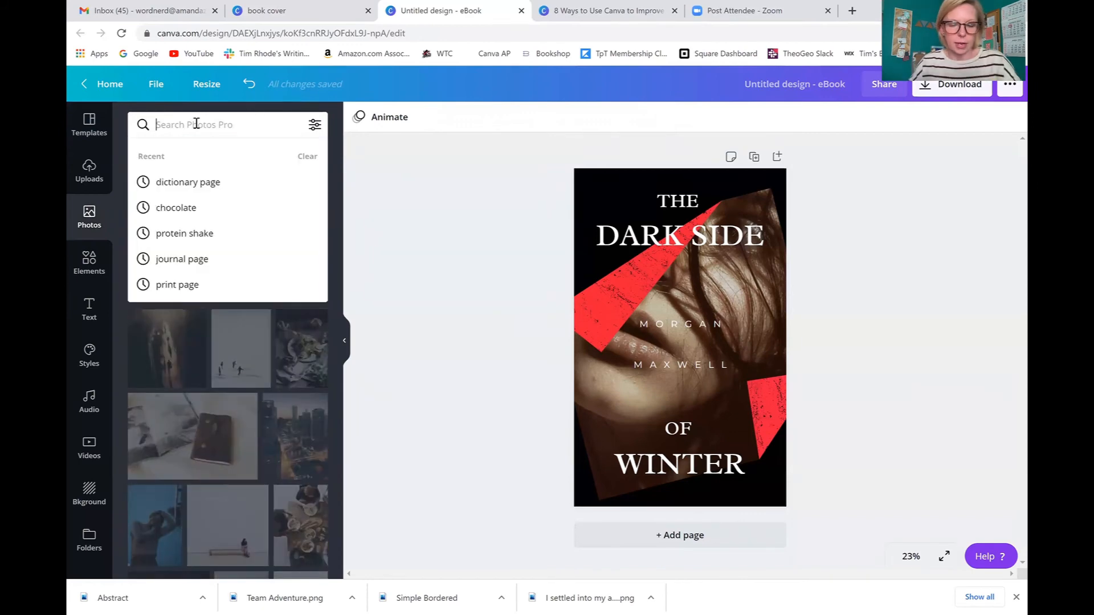
text(chef)
key(Return)
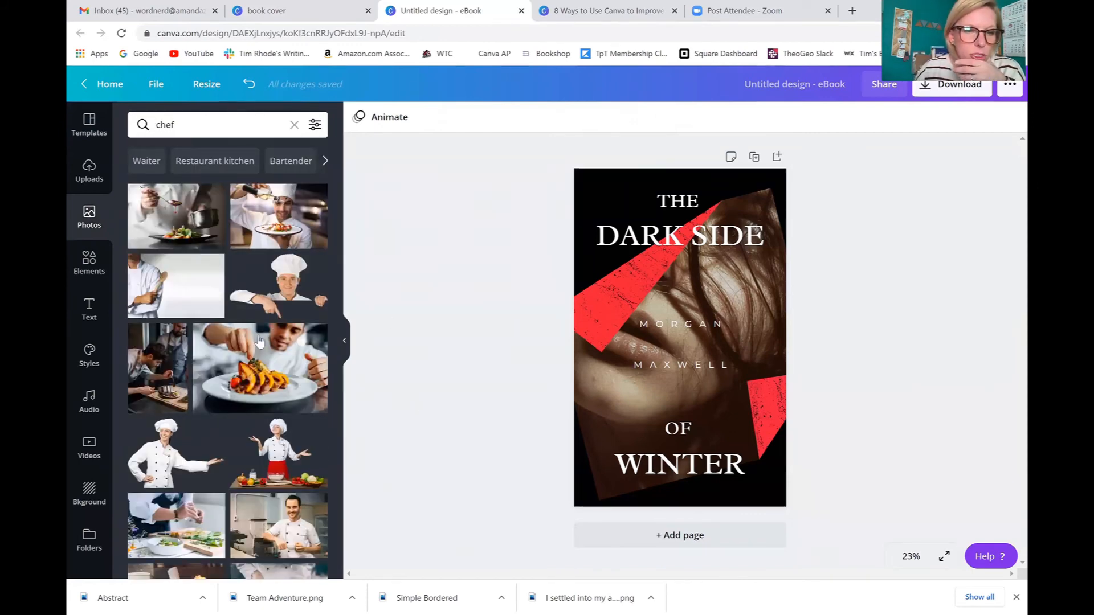
drag(145, 286, 681, 288)
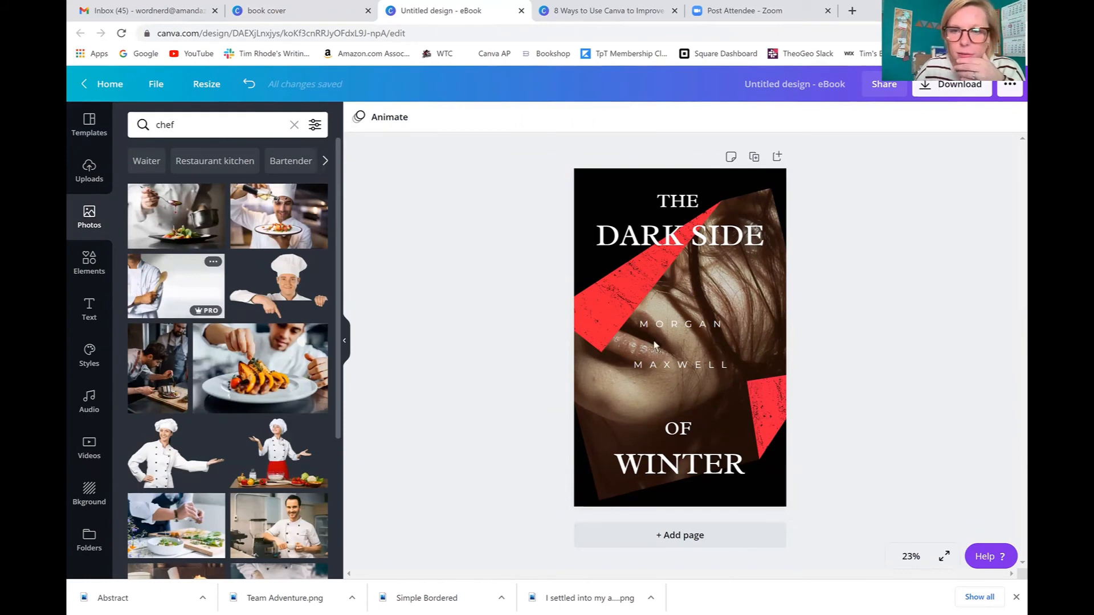
drag(654, 345, 605, 389)
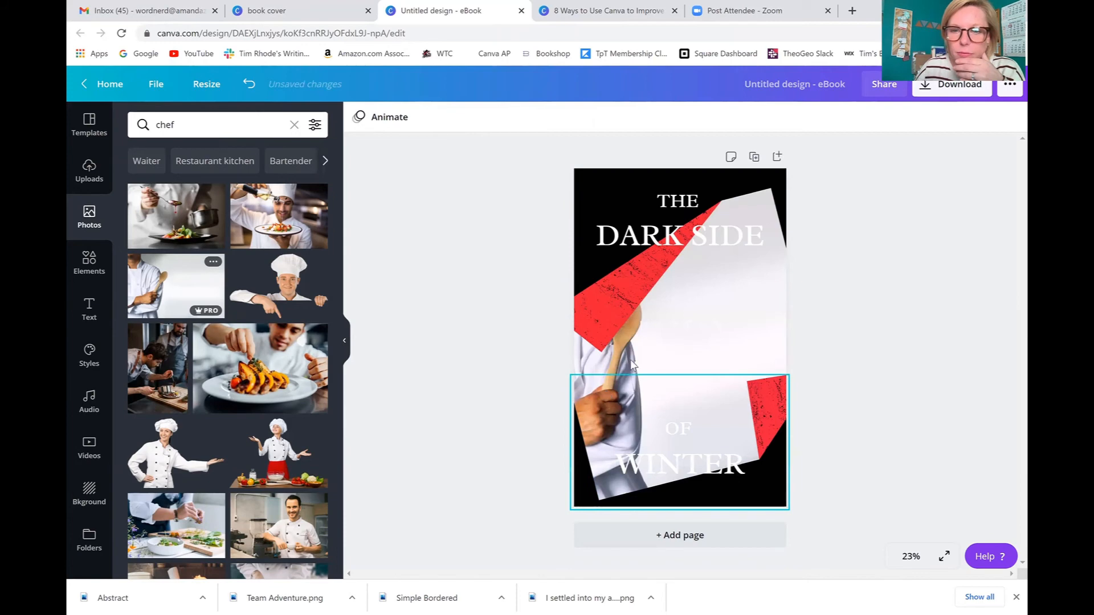
- Reposition the chef photo within its tilted frame so the torso and wooden spoon sit near the cover's centre
double_click(671, 316)
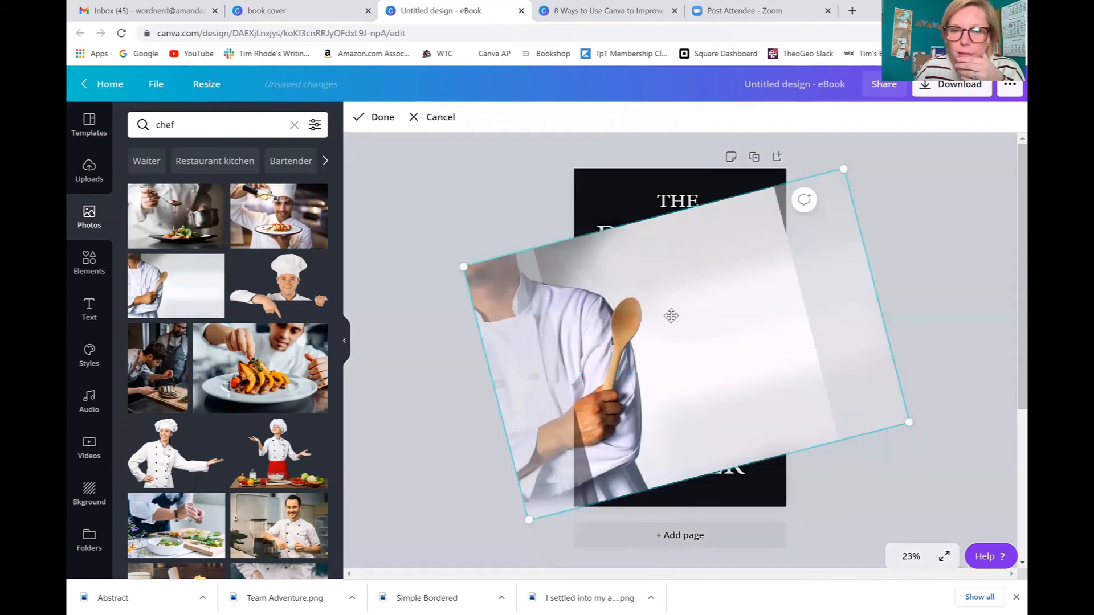
drag(686, 345, 762, 323)
click(375, 117)
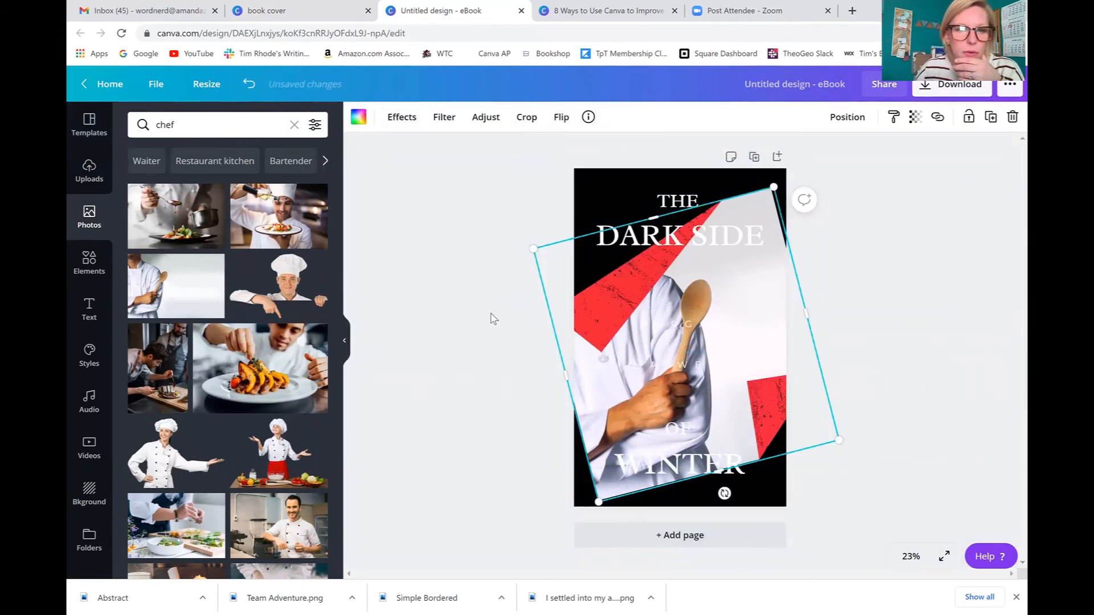
- Search the templates for "romance" and apply the pink "About Last Night" cover to the page
click(89, 123)
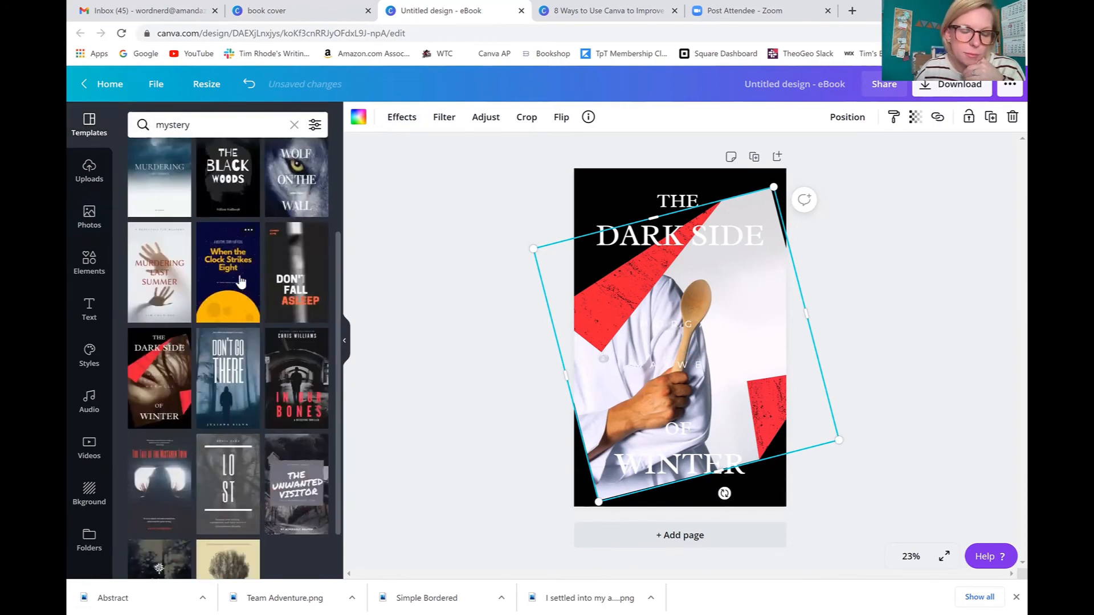
click(134, 123)
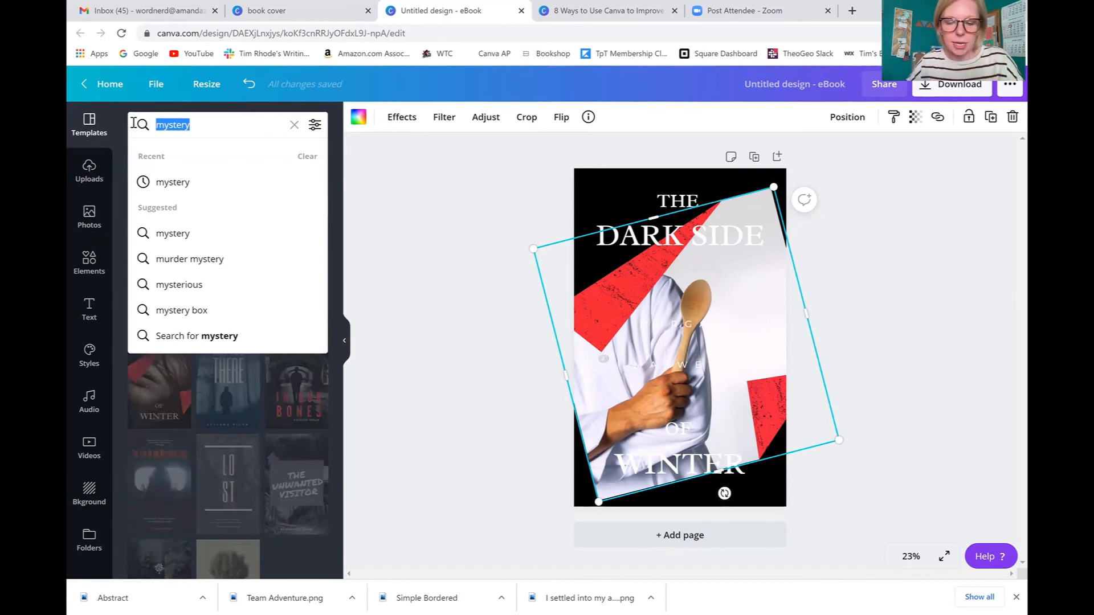
text(romance)
key(Return)
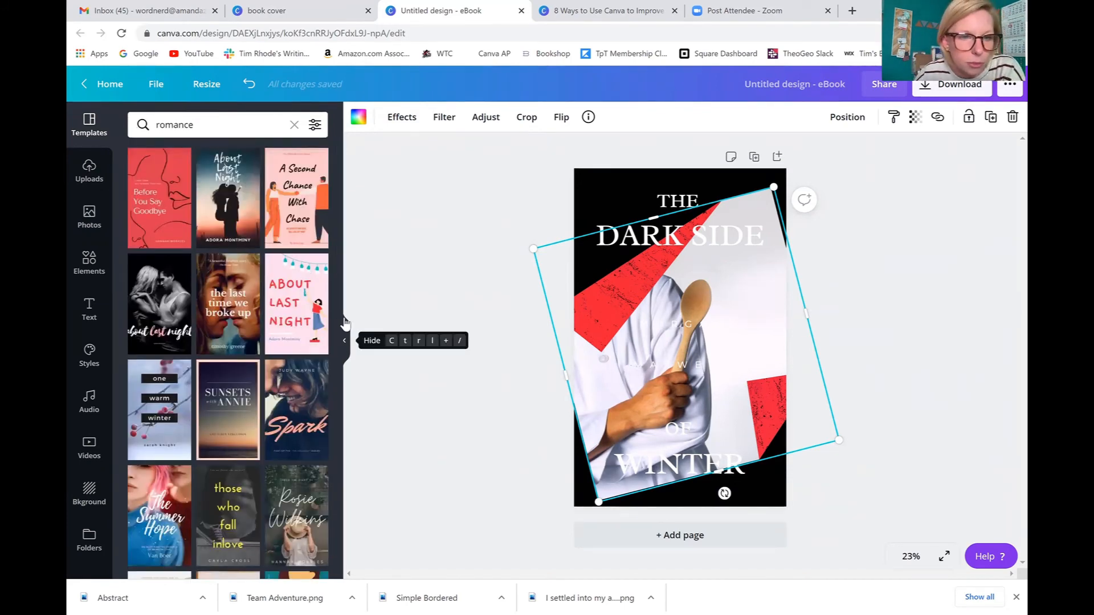
click(270, 310)
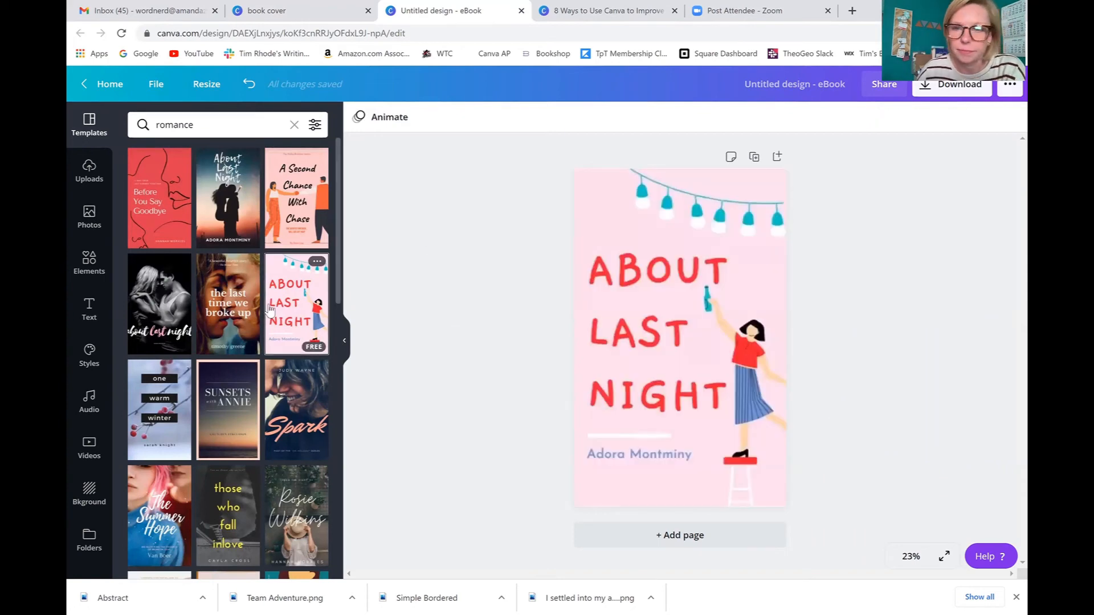
click(877, 376)
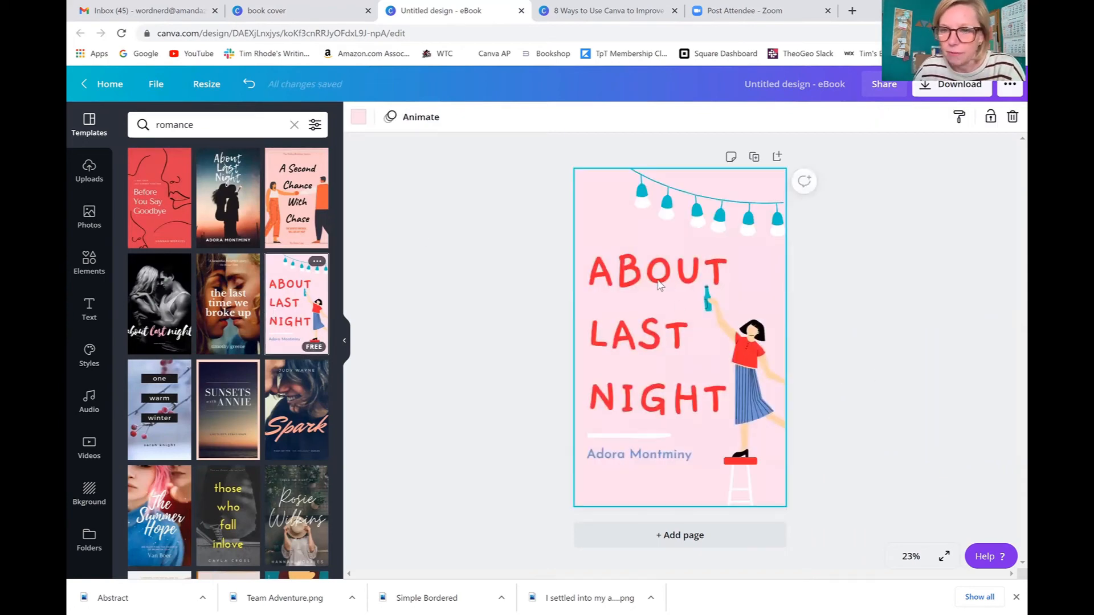
double_click(772, 385)
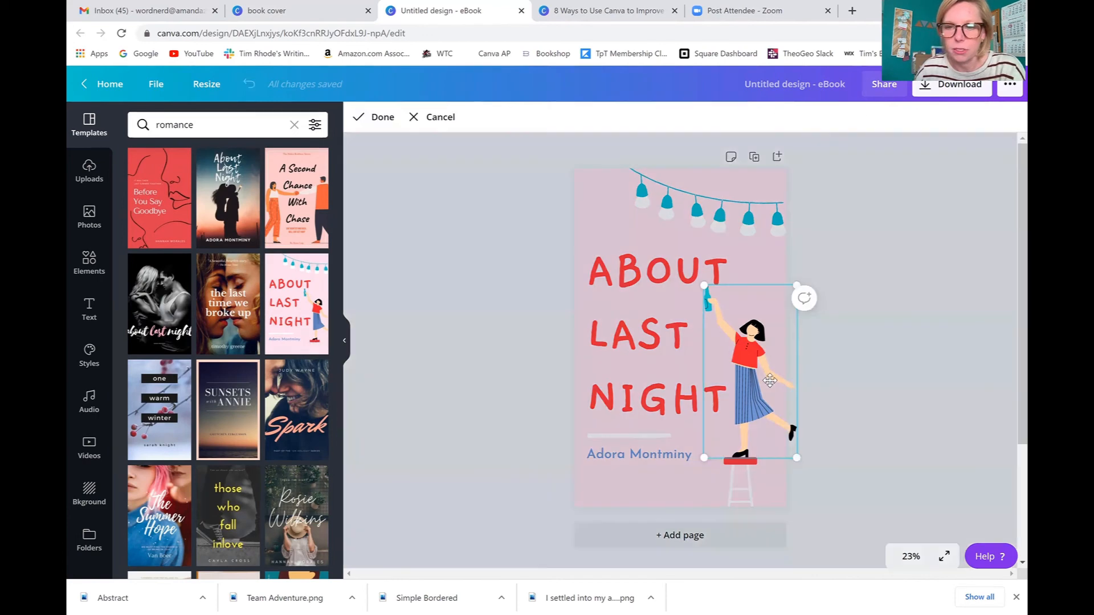
click(430, 359)
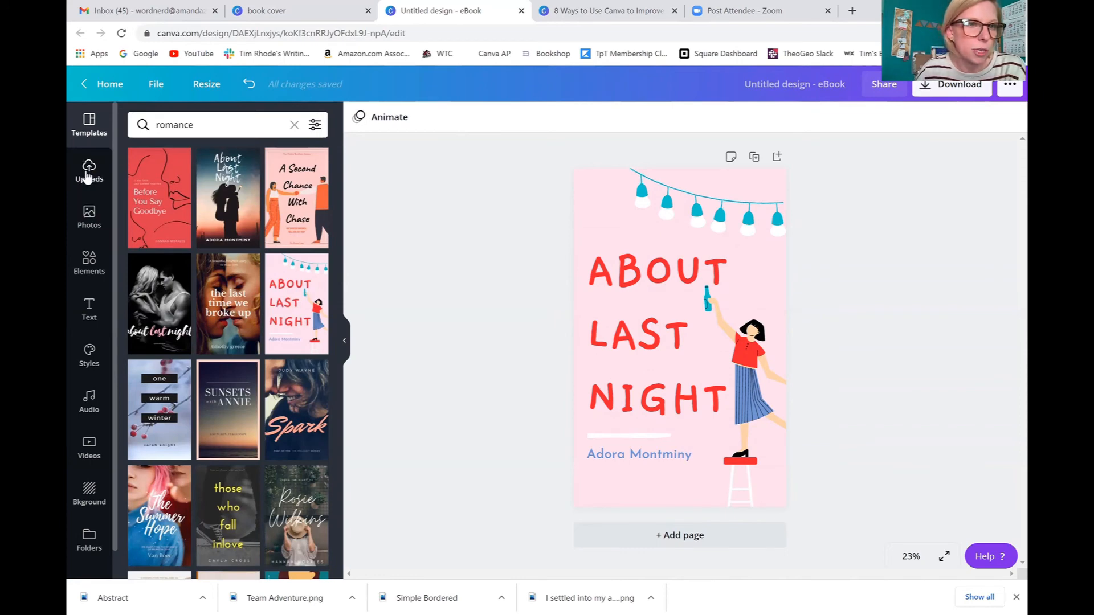
- Search the elements for "female chef"
click(89, 259)
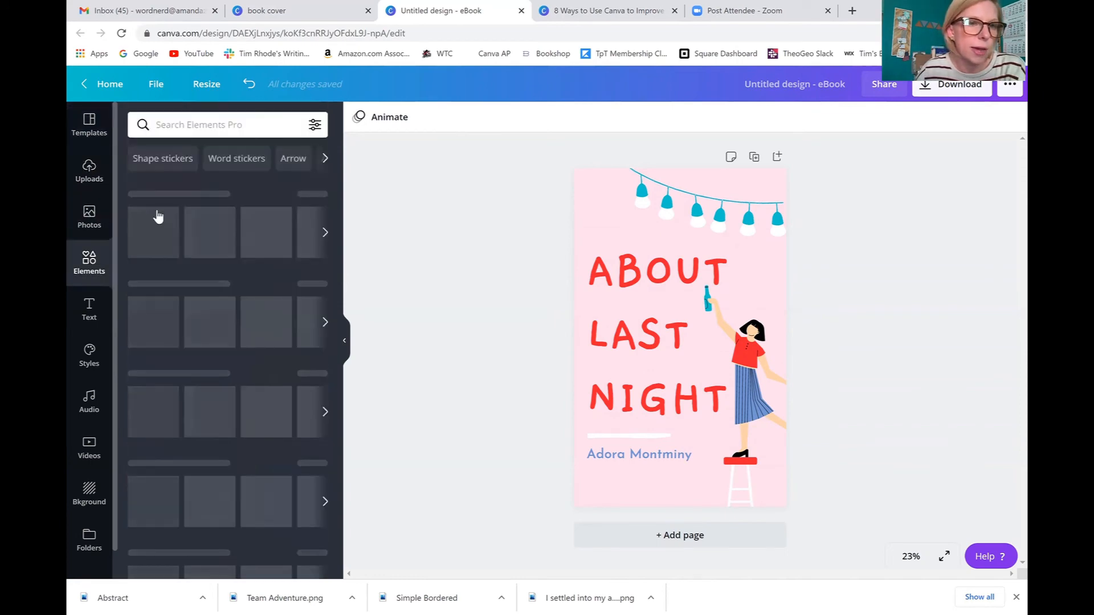
click(220, 124)
text(chef)
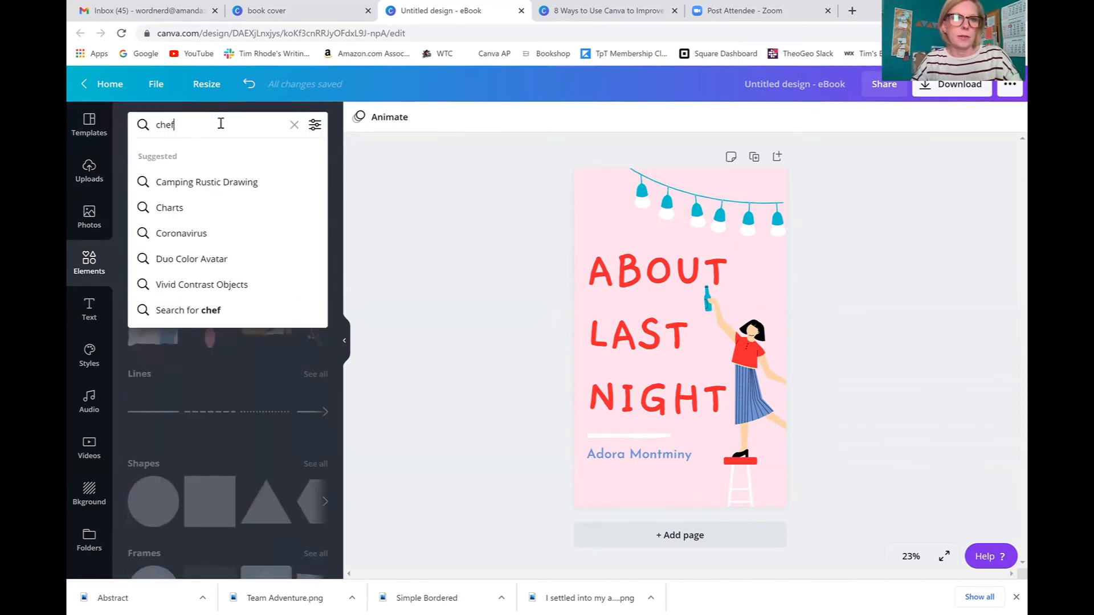
key(BackSpace)
key(BackSpace)
key(BackSpace)
key(BackSpace)
text(female c)
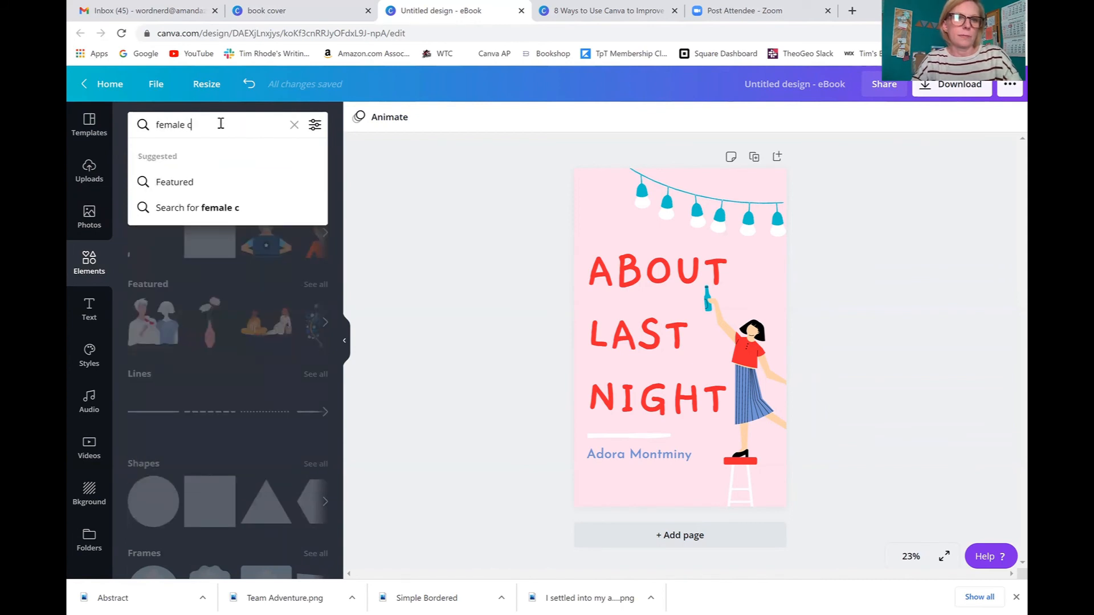
text(hef)
key(Return)
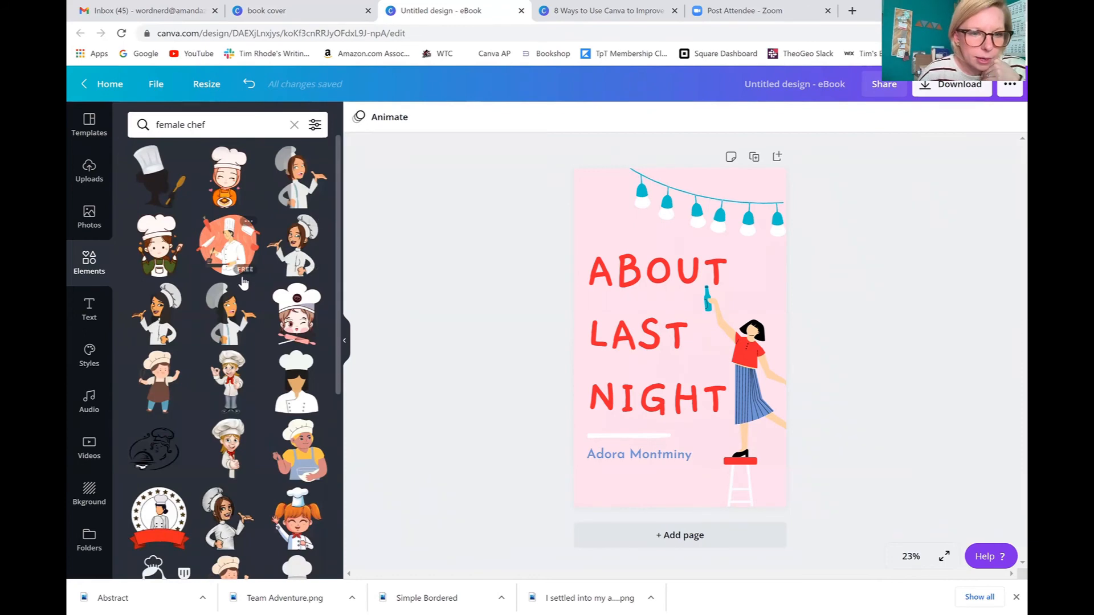
- Add the chef illustration with spoon and saucepan to the cover and use it to replace the woman reaching upward
scroll(242, 279, down, 4)
scroll(242, 276, down, 2)
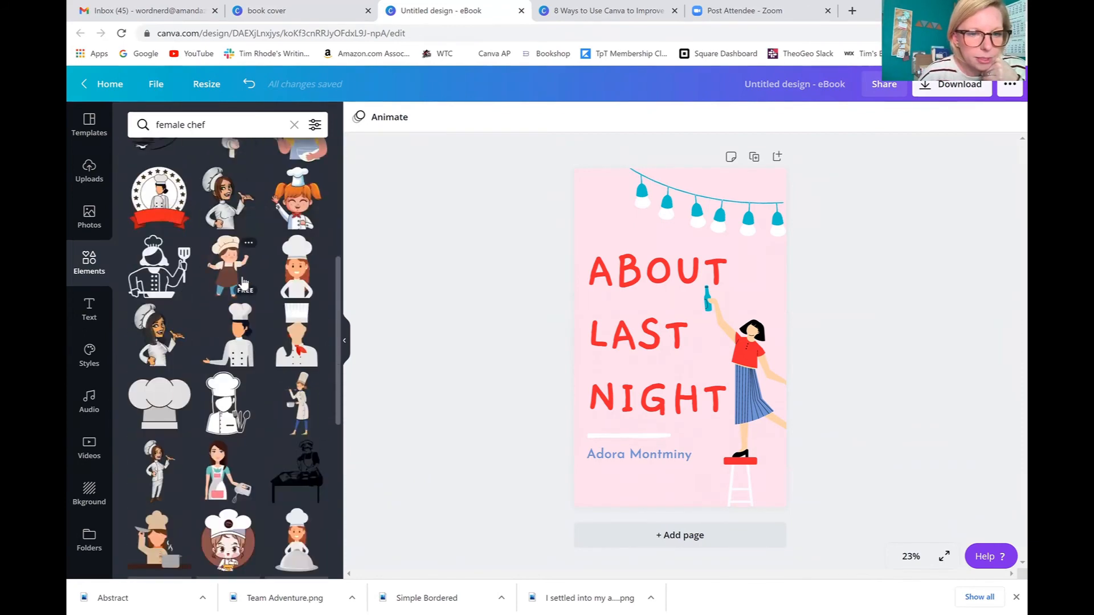
scroll(241, 281, down, 1)
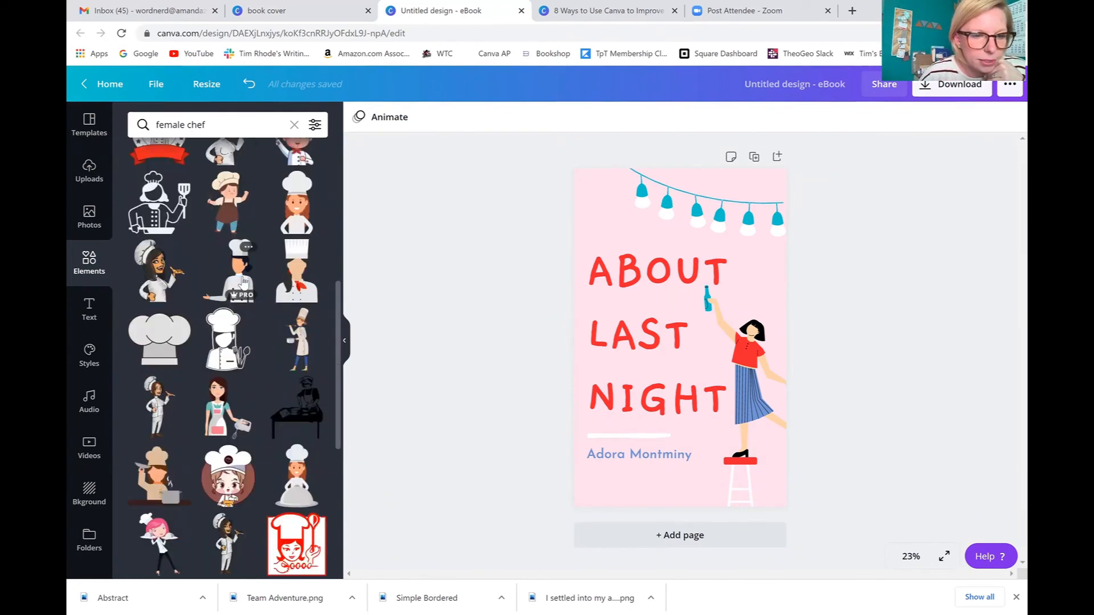
click(305, 339)
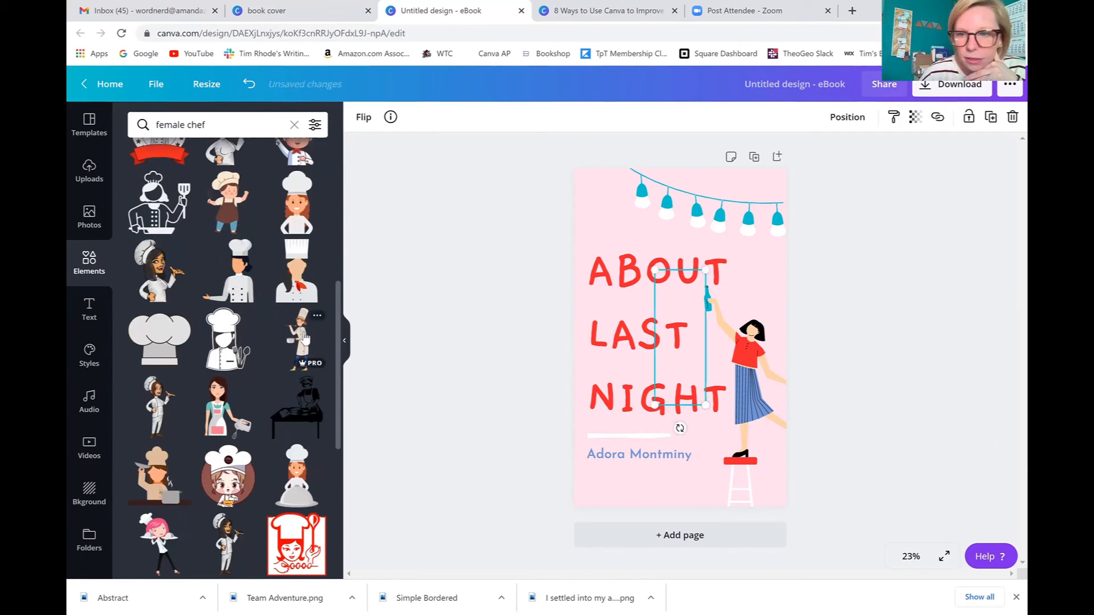
click(774, 372)
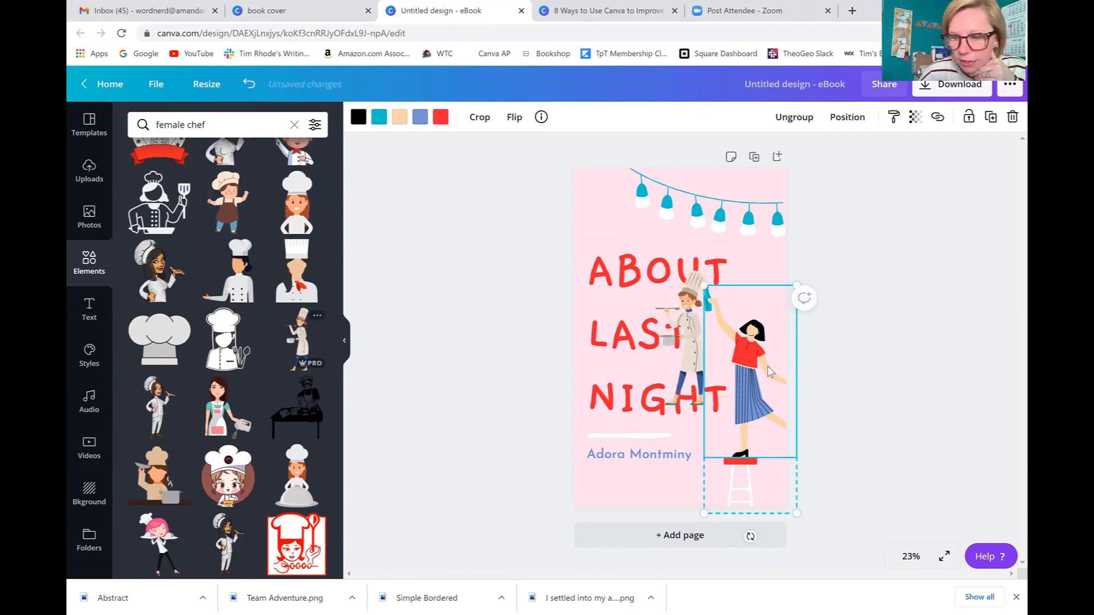
key(Delete)
drag(685, 362, 761, 413)
- Delete the stool, then stand the chef on the cover's lower edge and enlarge her to reach the title's height
click(744, 496)
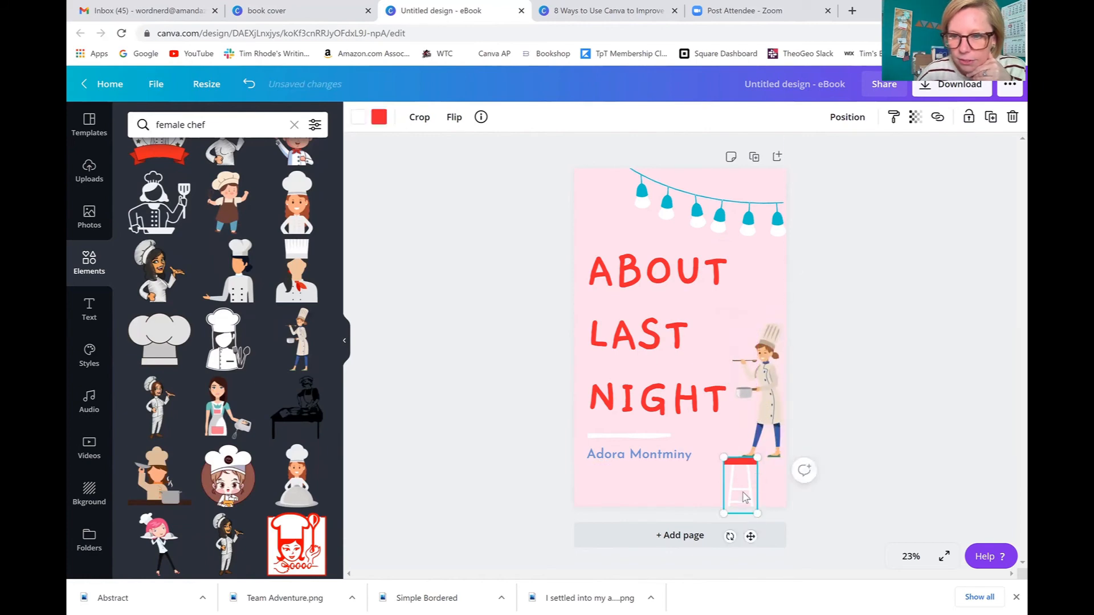
key(Delete)
drag(761, 430, 755, 480)
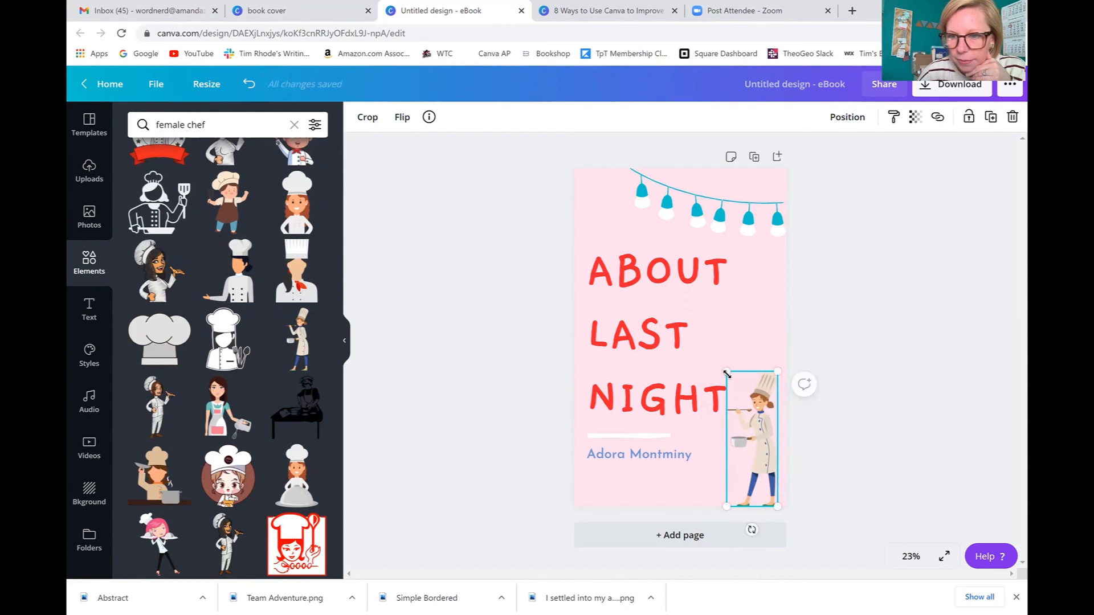
drag(726, 371, 660, 291)
click(870, 338)
- Recolour the string lights, giving the bulb sockets a medium grey and the cord a darker grey
click(728, 227)
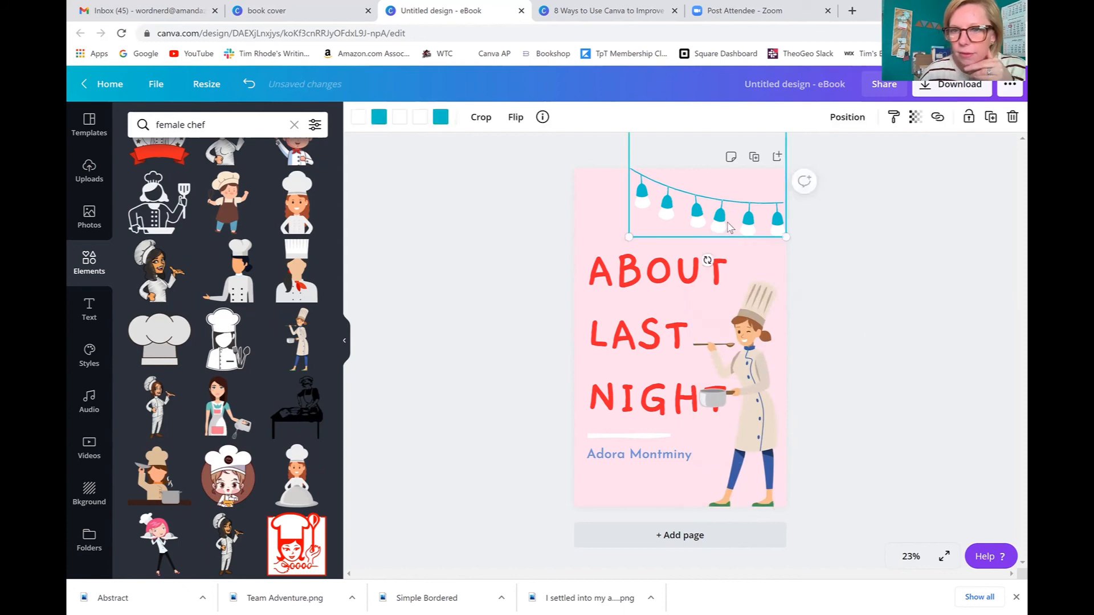
click(379, 116)
click(279, 373)
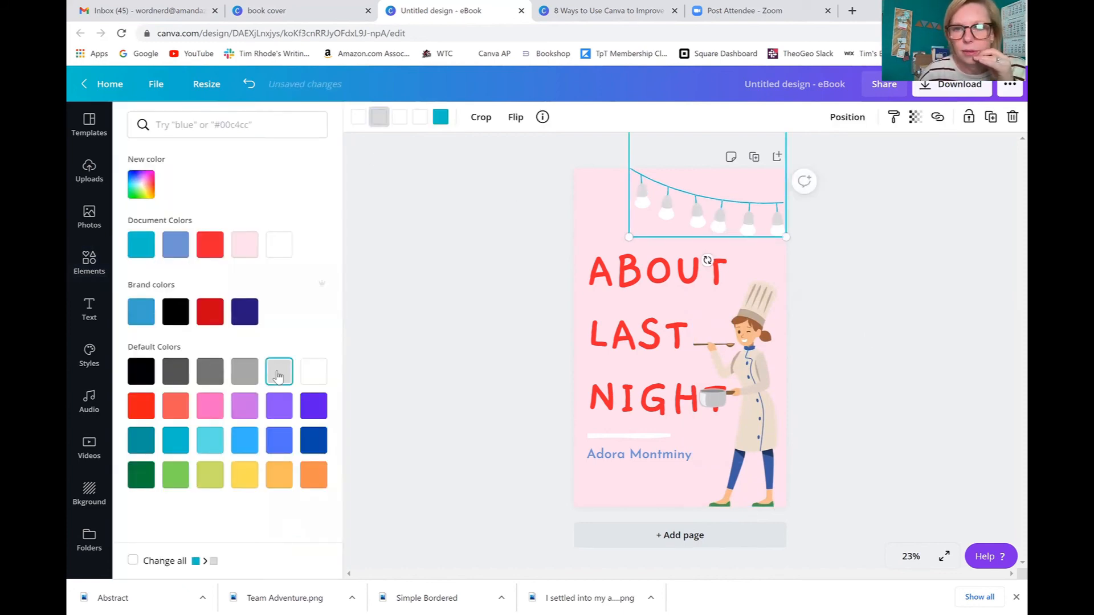
click(256, 375)
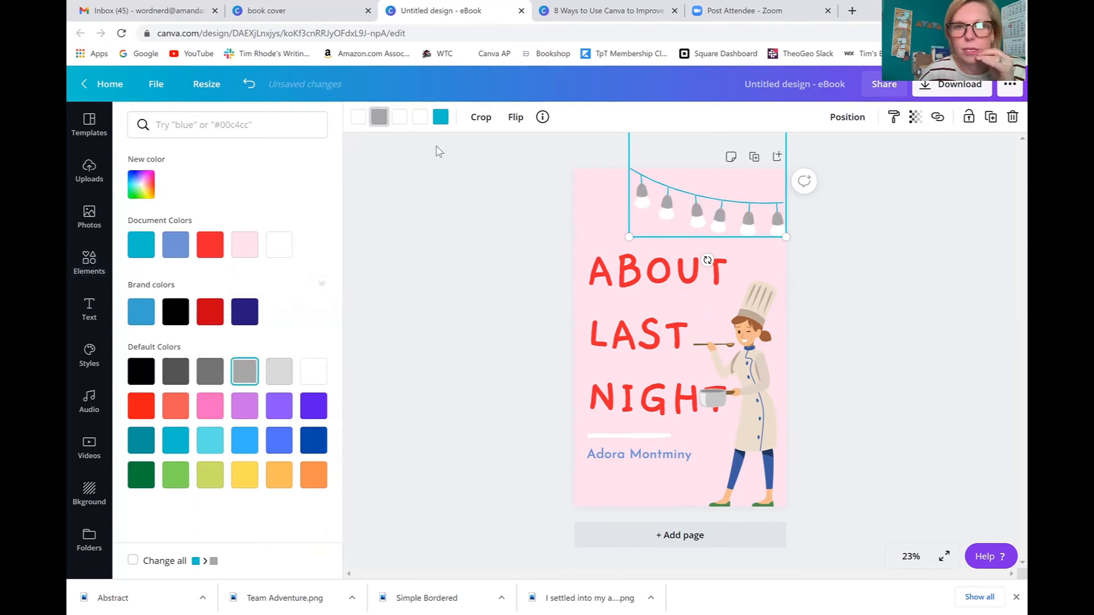
click(210, 371)
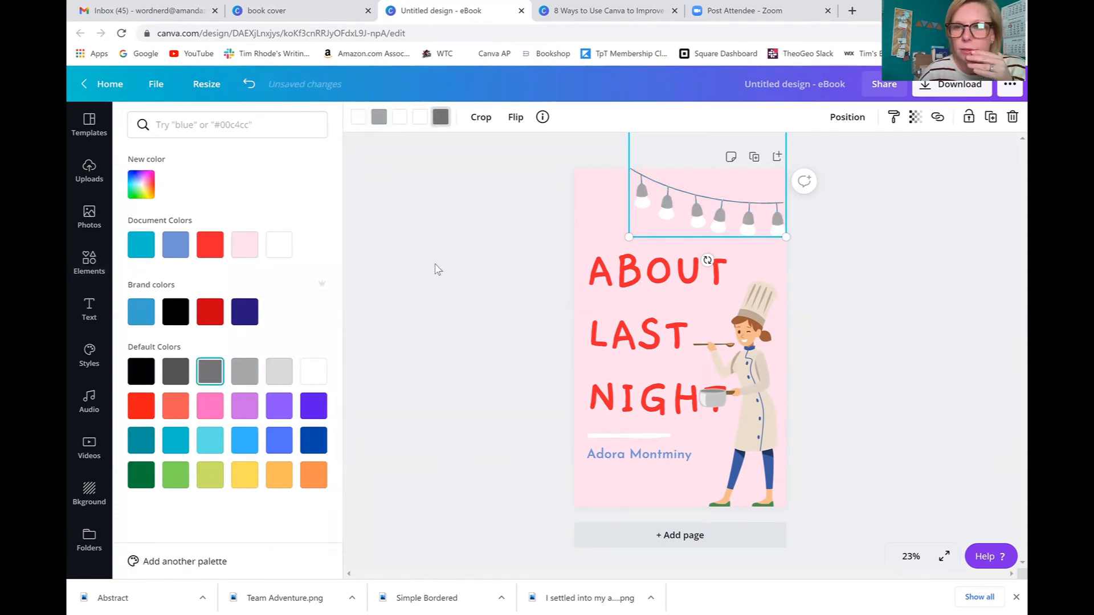
click(840, 334)
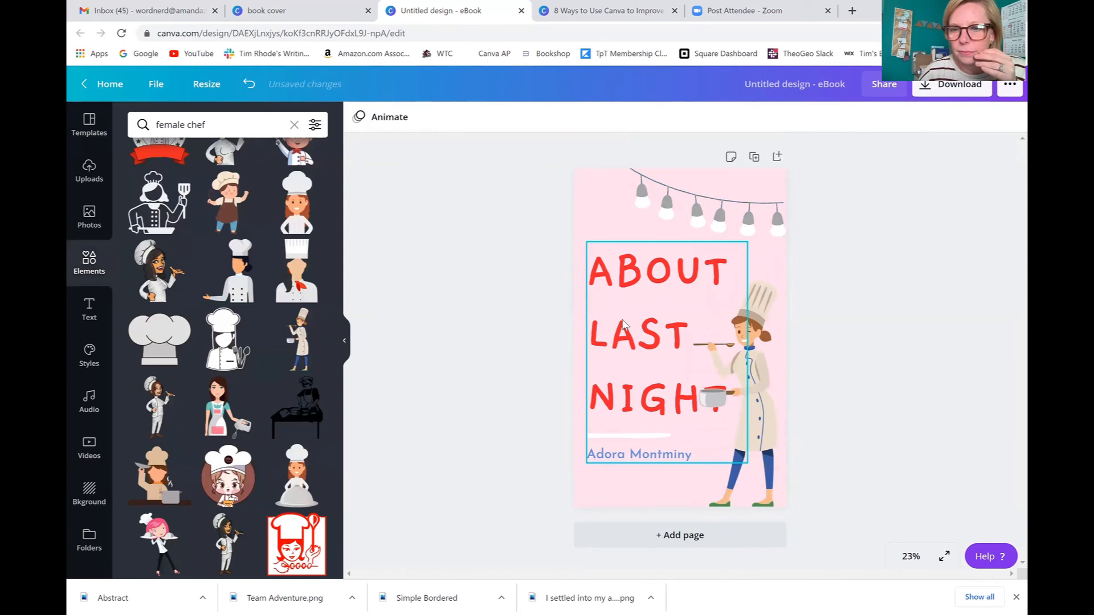
- Shrink the title and author text group to a title size of 225 and place it beside the chef
drag(623, 324, 610, 303)
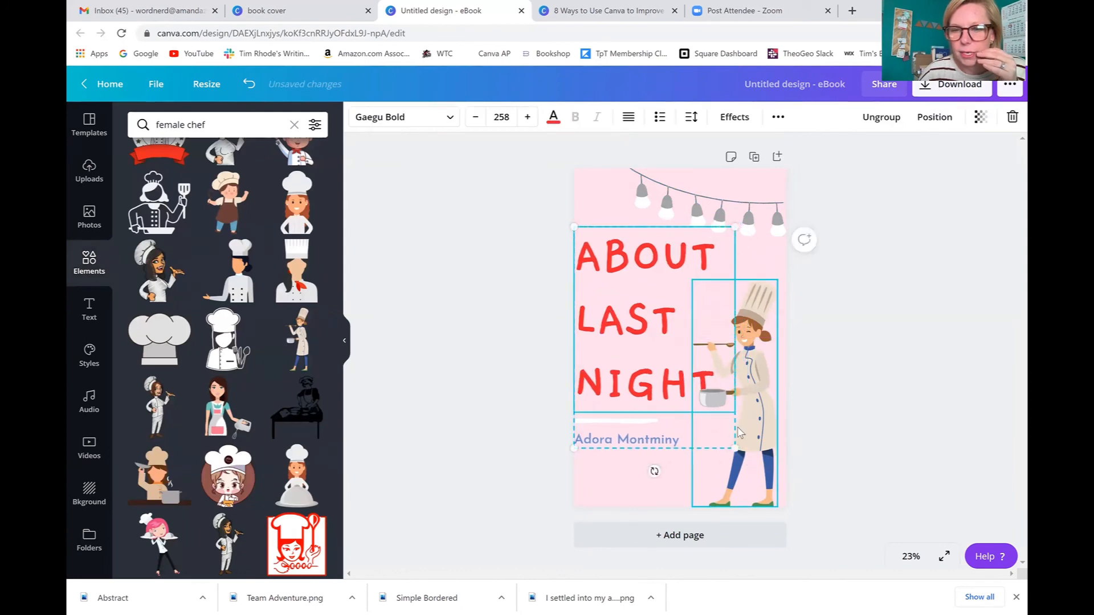
drag(734, 448, 714, 418)
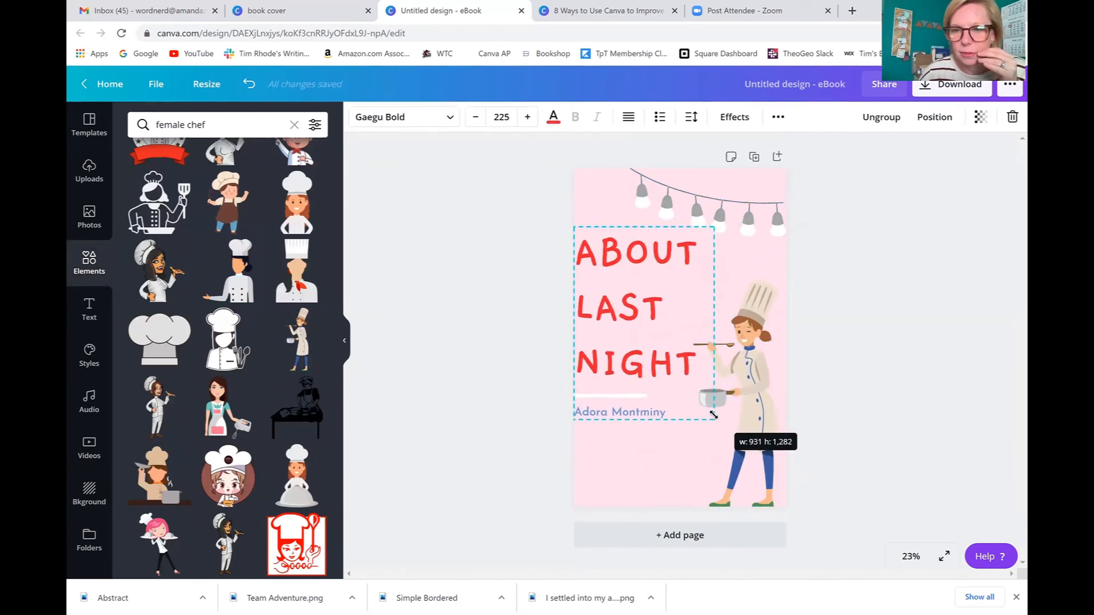
drag(609, 317, 622, 317)
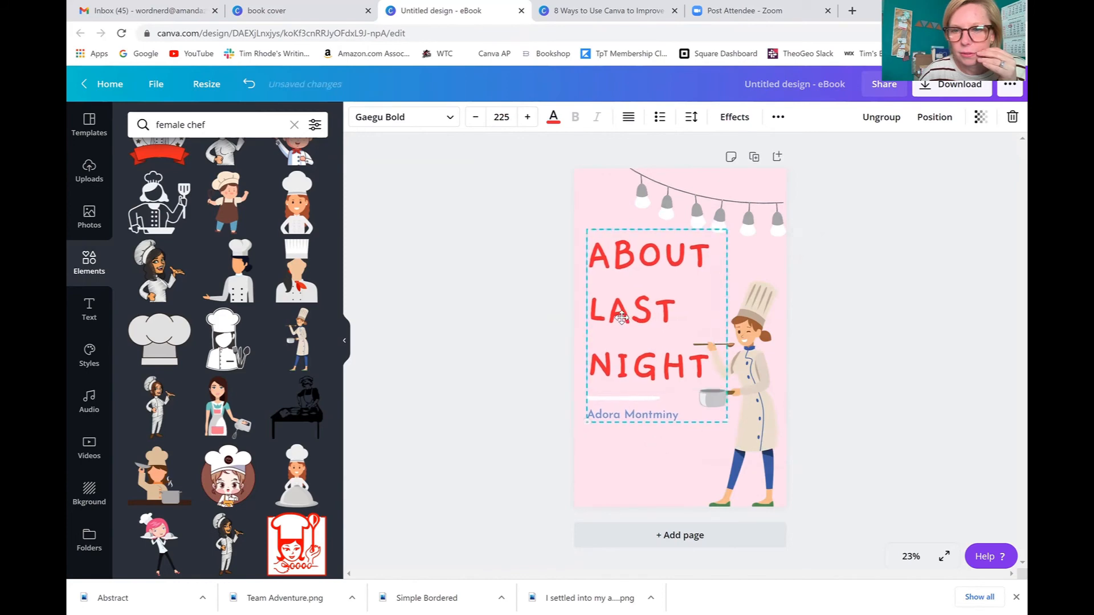
double_click(640, 295)
click(499, 337)
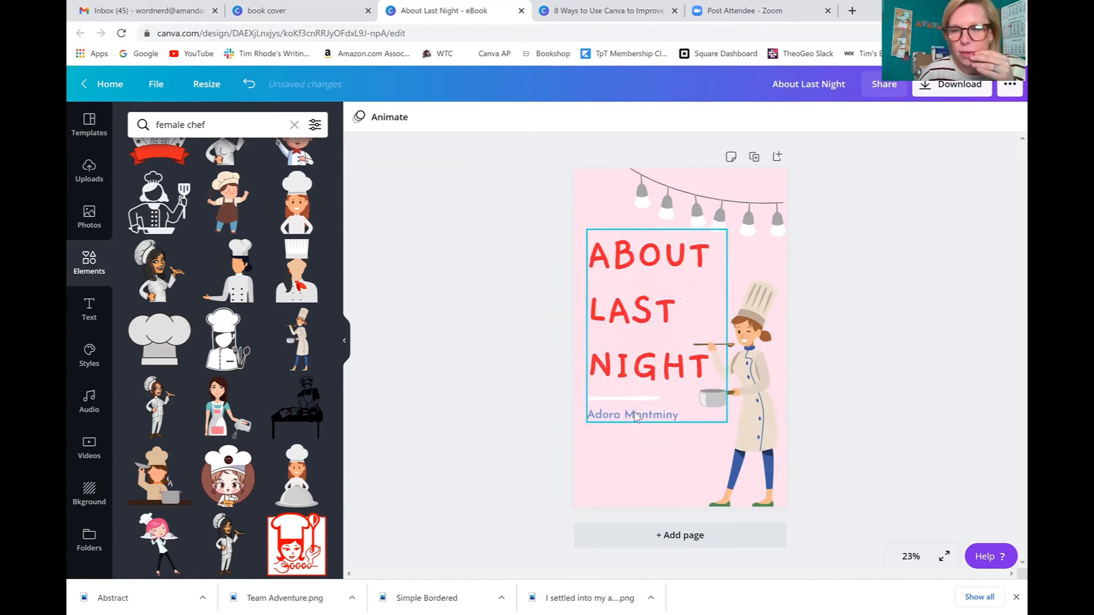
- Replace the sample author name with the author's full name and colour it the same dark grey as the light cord
double_click(634, 415)
text(Amanda Zieba)
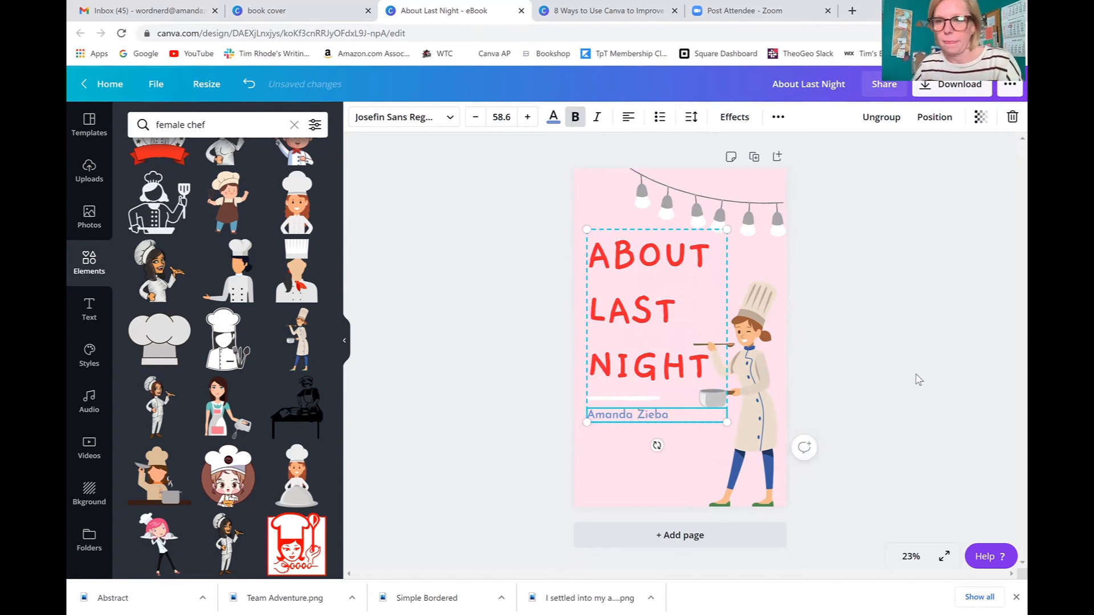
click(919, 380)
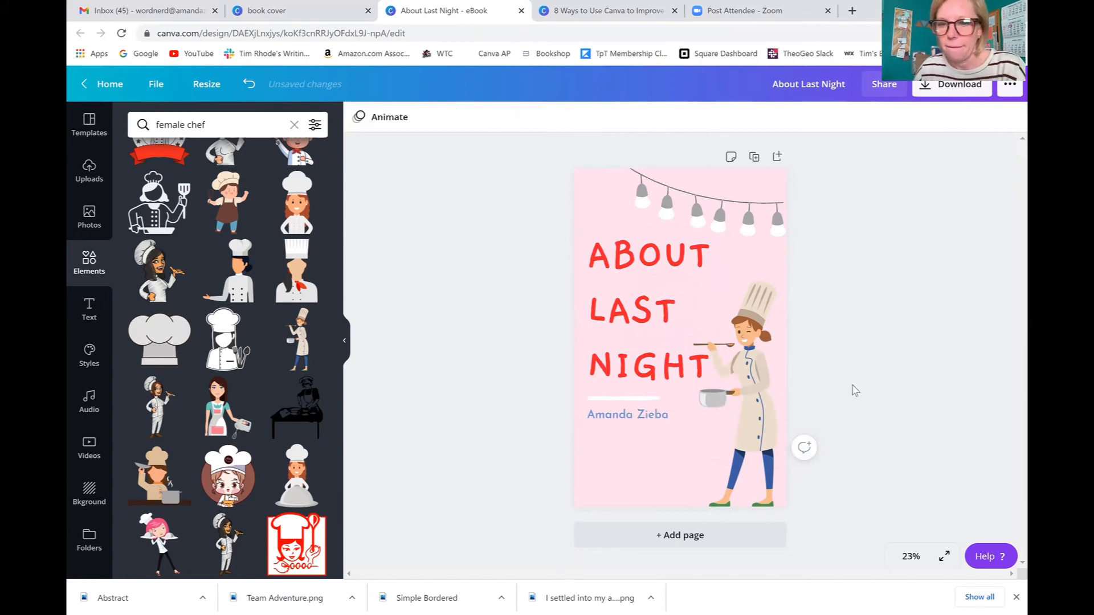
click(654, 364)
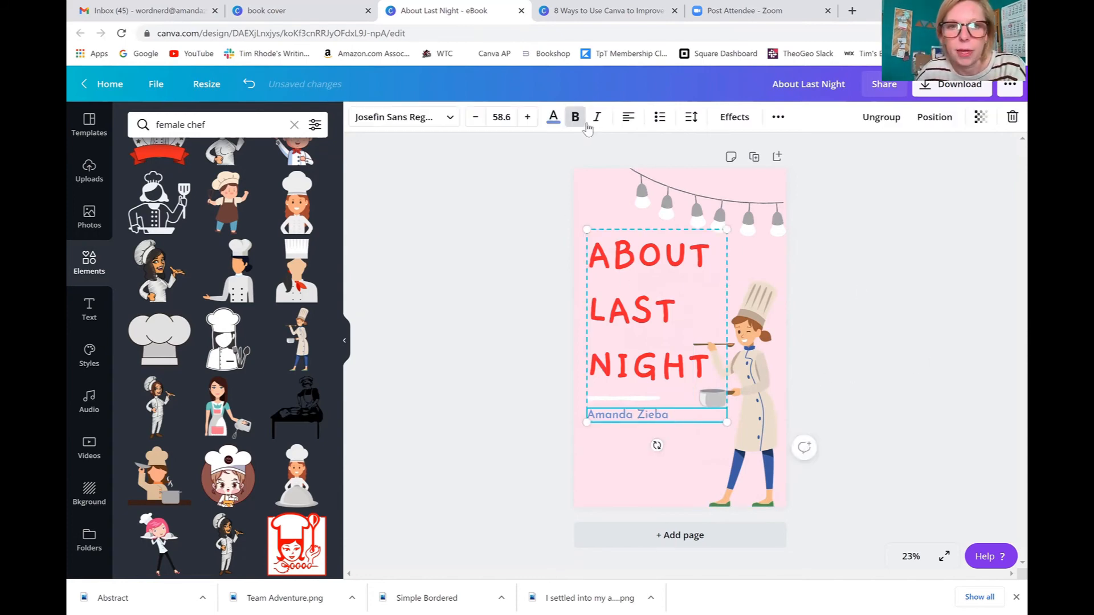
click(553, 117)
click(208, 372)
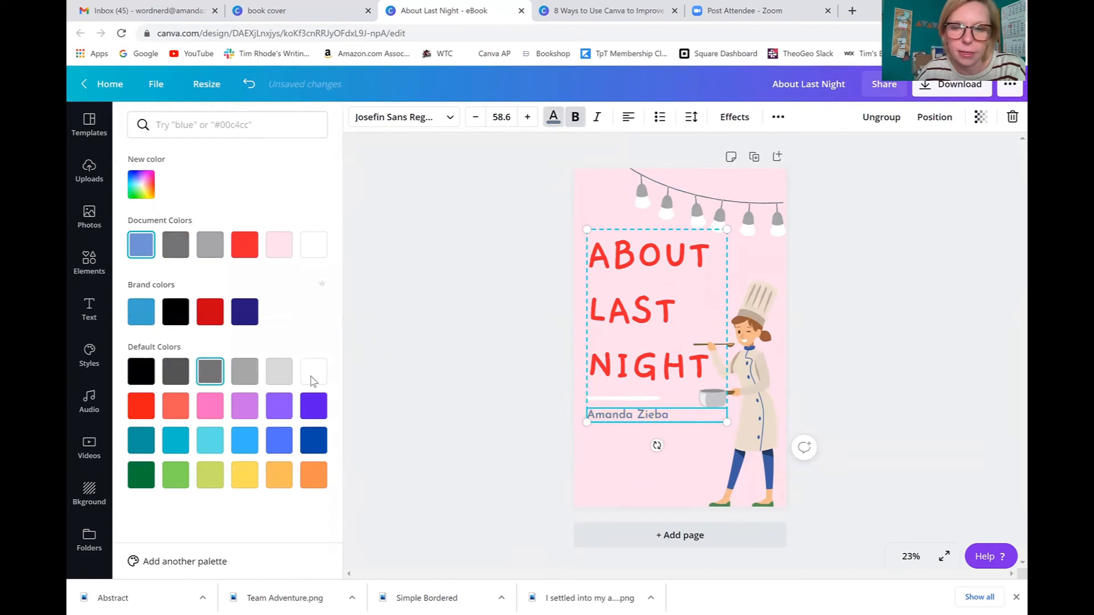
click(464, 281)
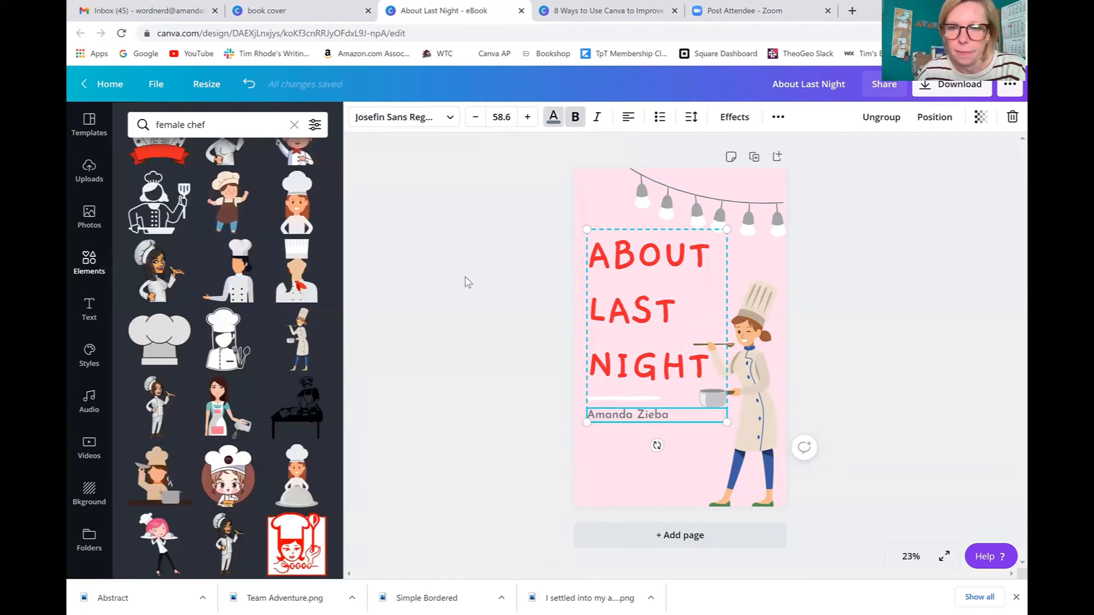
- Try the title text in medium grey
click(634, 249)
click(554, 118)
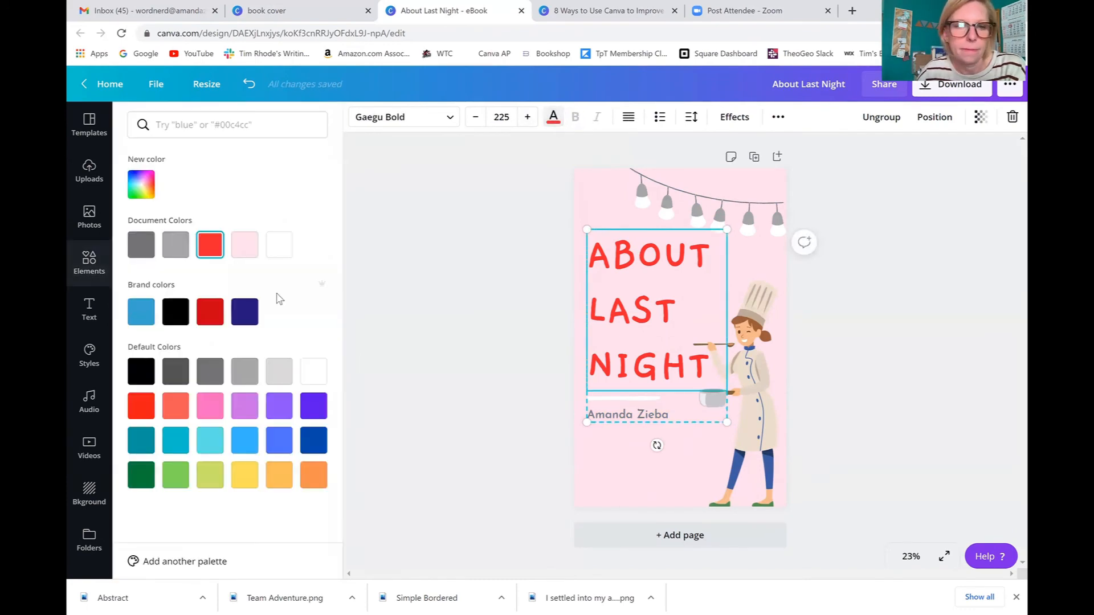
click(280, 368)
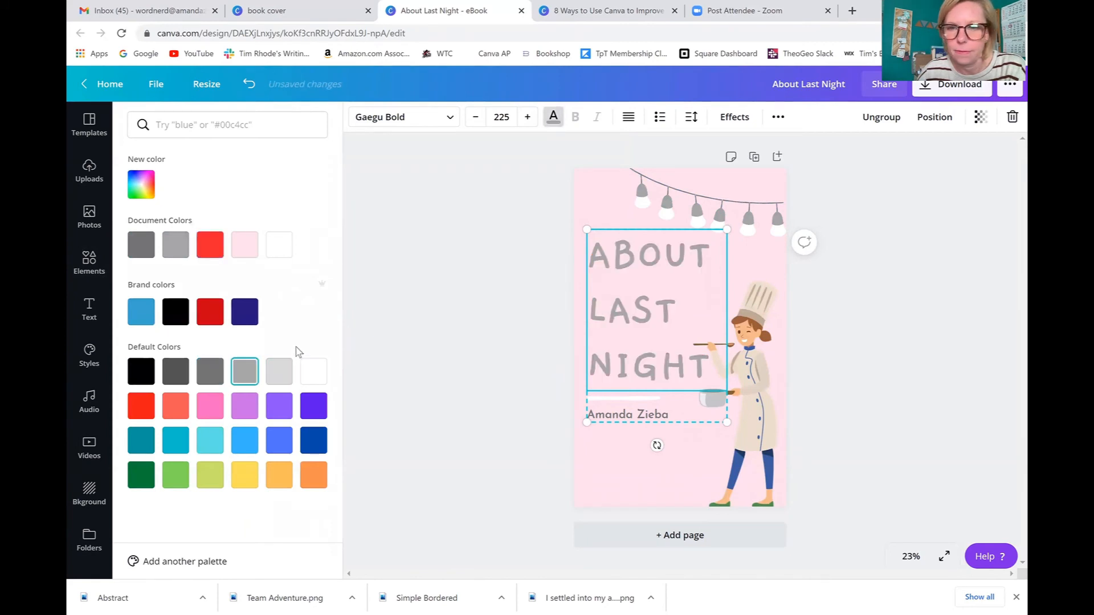
click(444, 261)
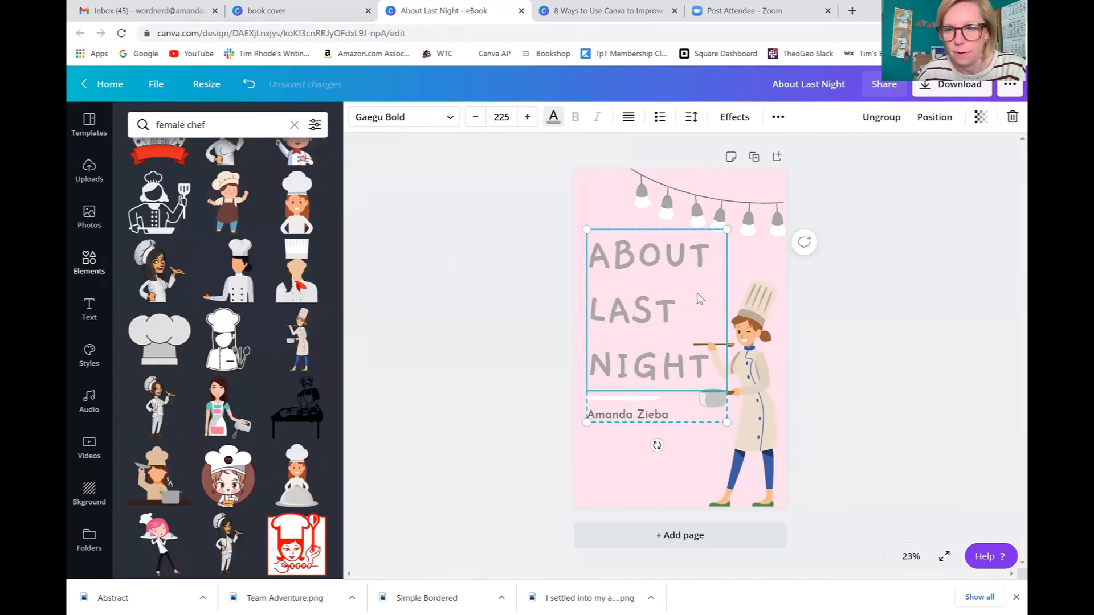
- Try the whole title text in dark blue #004AAD
click(632, 303)
click(553, 121)
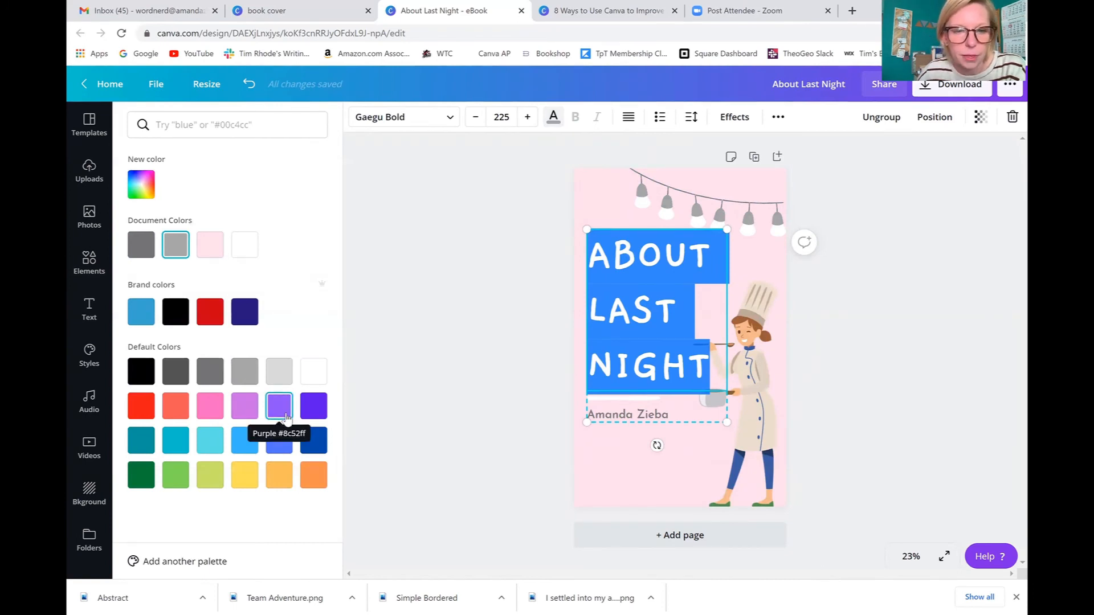
click(313, 444)
click(582, 398)
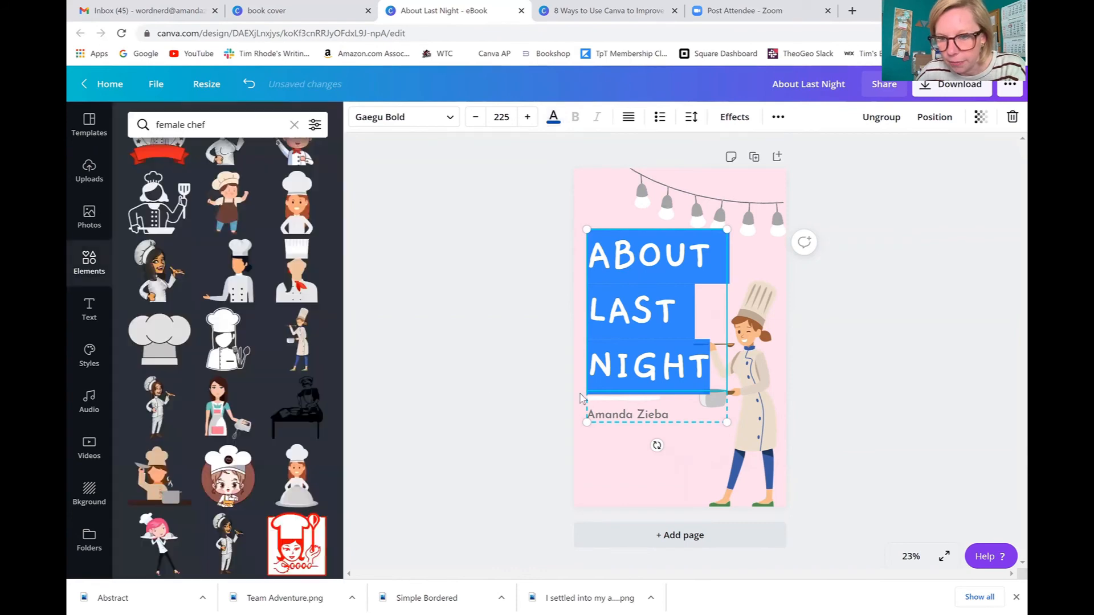
click(825, 389)
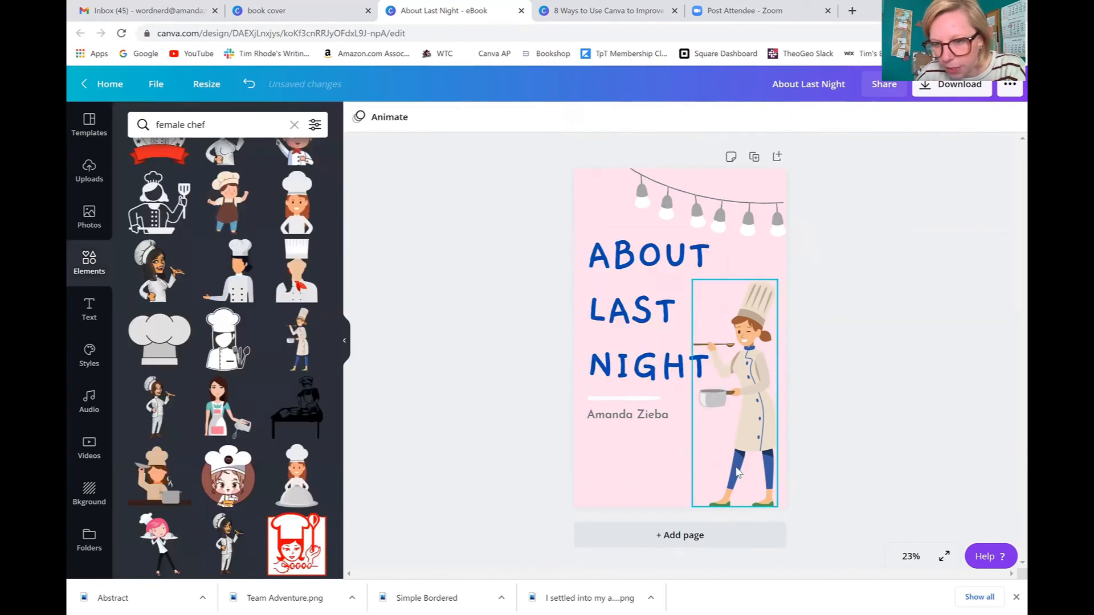
- Give the title text a custom muted blue, #47509D, to match the chef's trousers
click(652, 354)
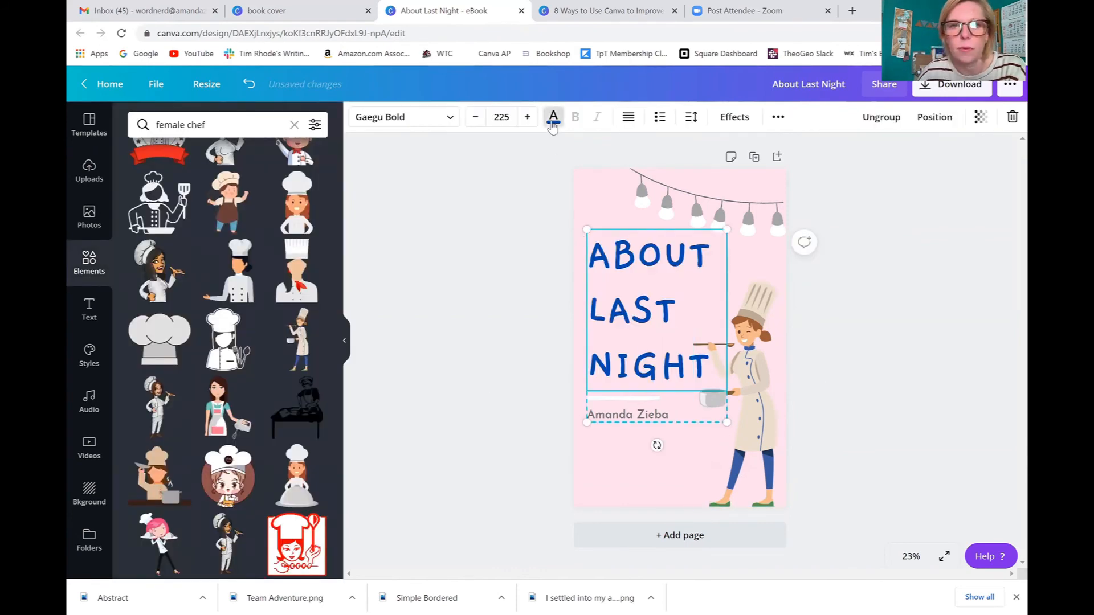
click(552, 119)
click(141, 184)
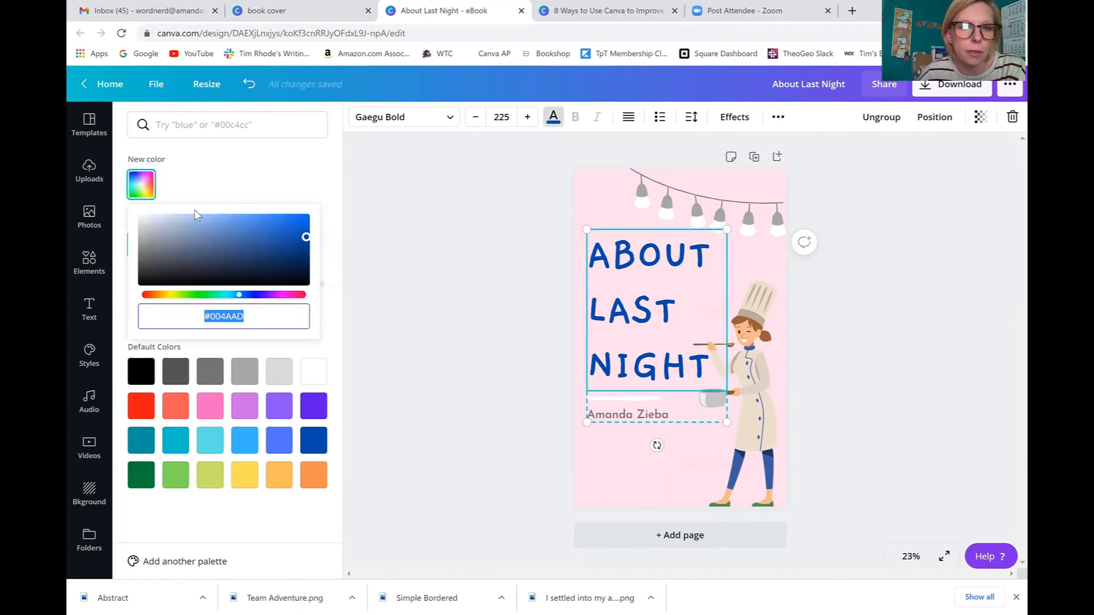
drag(239, 295, 257, 296)
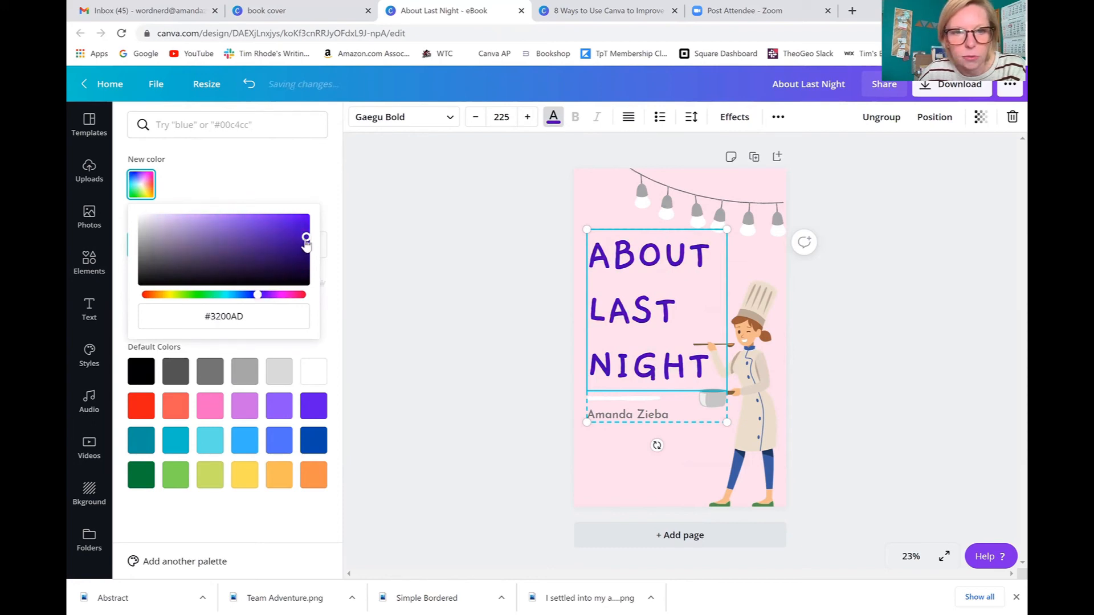
drag(306, 237, 250, 243)
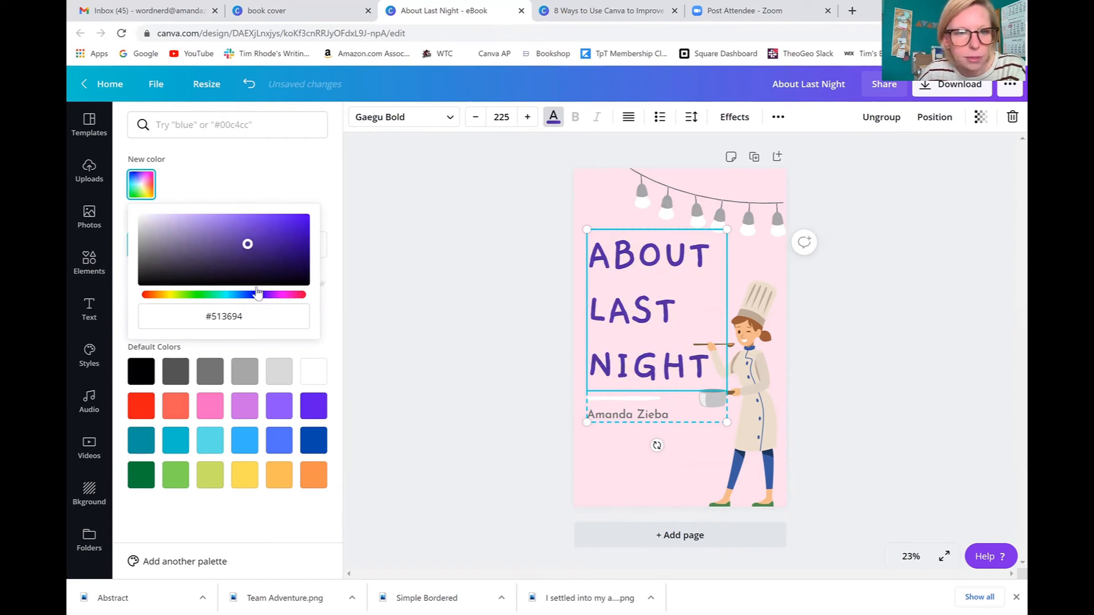
drag(257, 295, 248, 300)
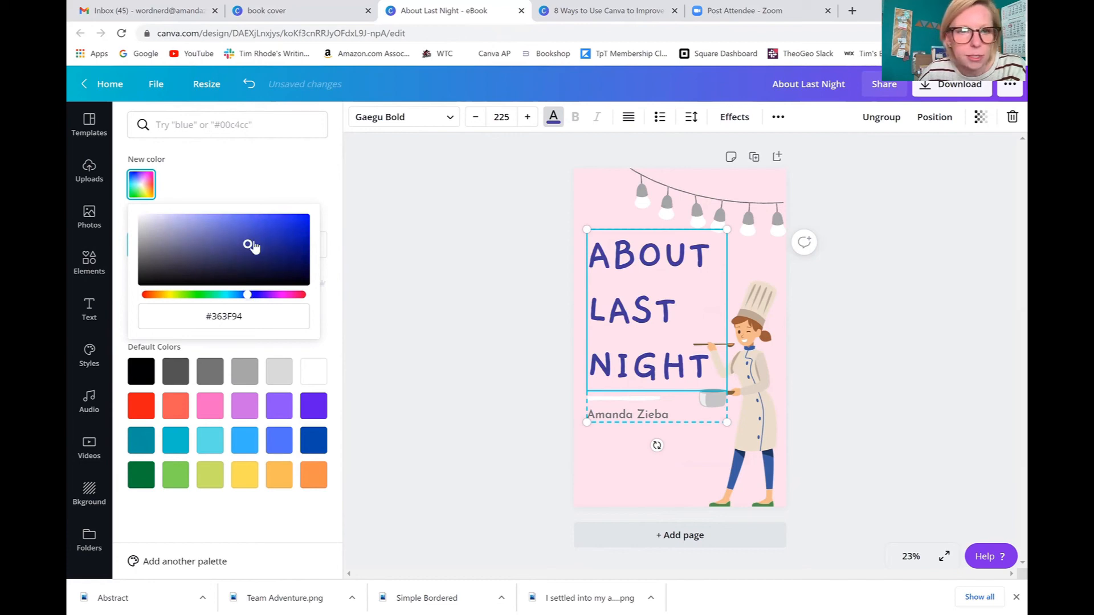
drag(248, 245, 232, 241)
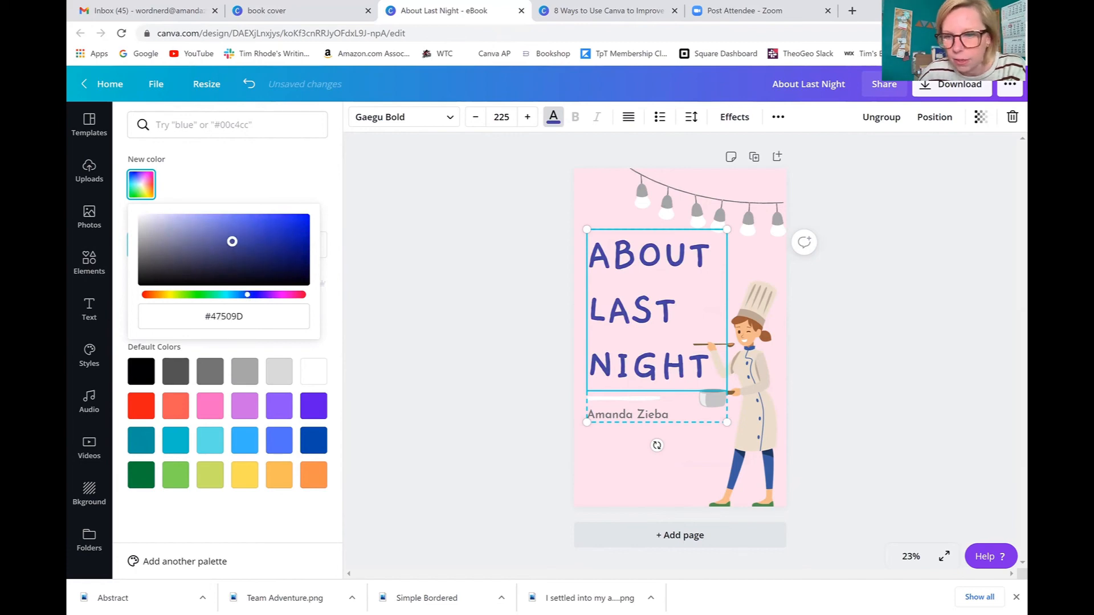
click(464, 211)
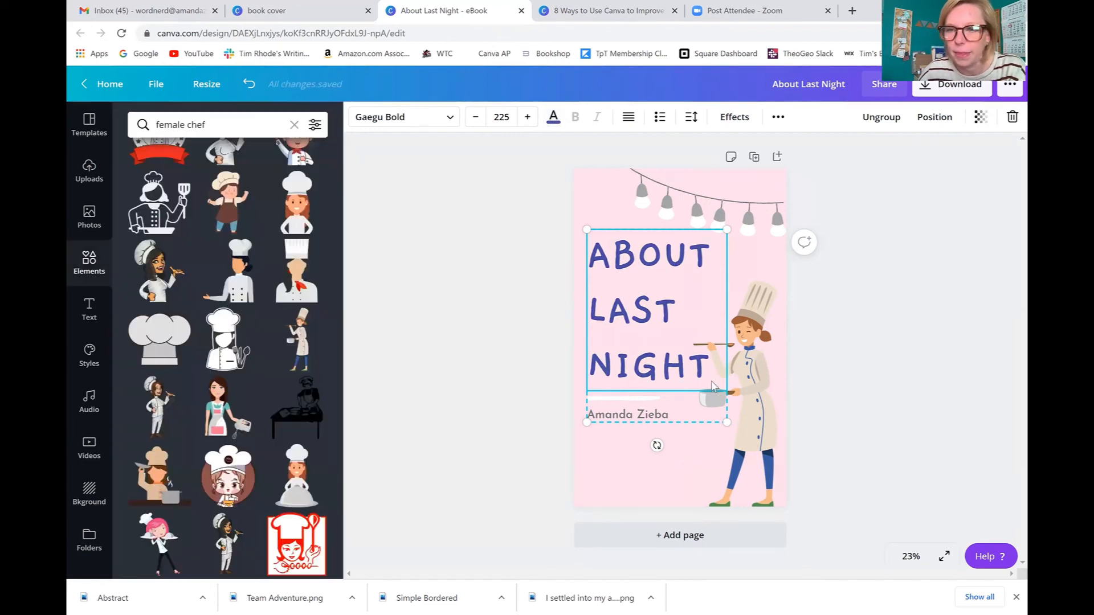
click(819, 367)
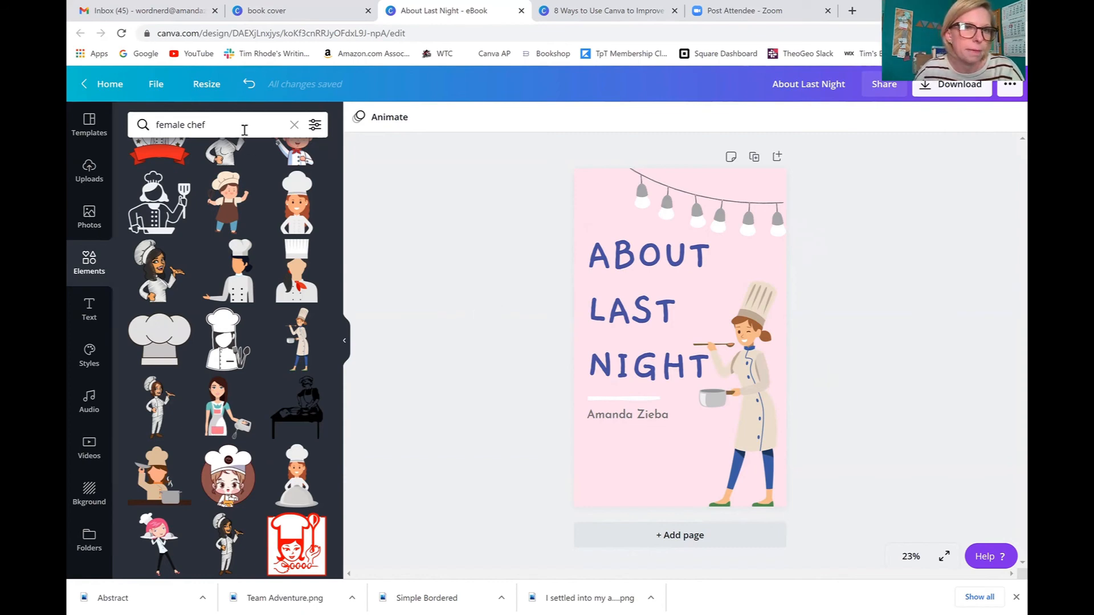
- Search the elements for "pots and pans" and add the black-and-white pot and frying pan graphic to the cover
click(244, 126)
text(pots and pans)
key(Return)
scroll(212, 174, down, 2)
click(160, 389)
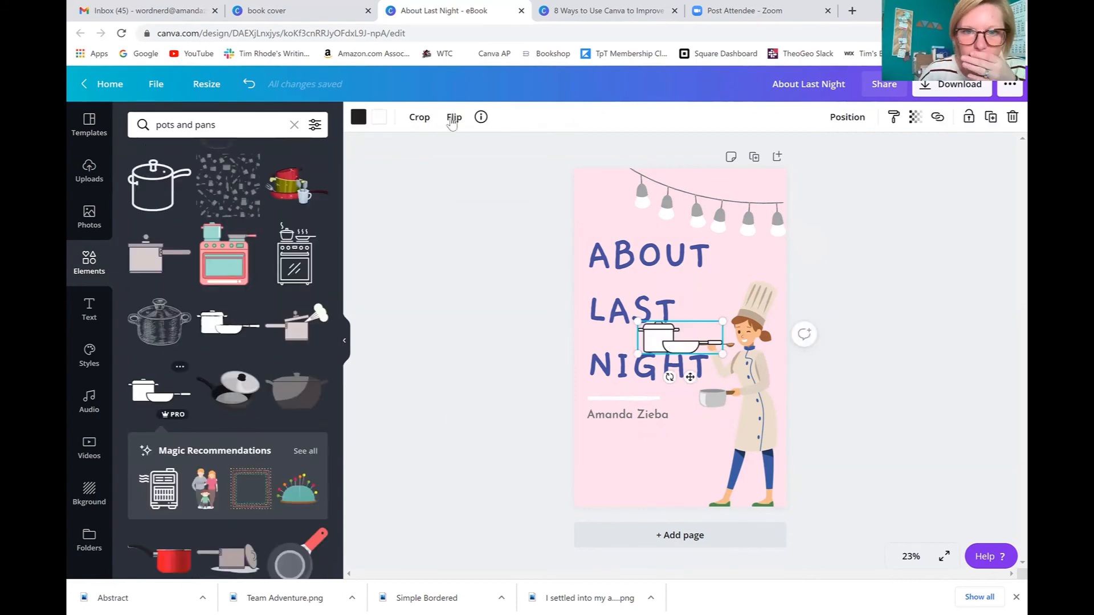
- Flip the black-and-white pot and frying pan graphic horizontally and move it to the cover's bottom-left corner
click(454, 118)
click(478, 153)
drag(680, 339, 607, 485)
- Search the elements for "dirty pots", place the stack of dirty dishes enlarged in the cover's bottom-left corner, and remove the grey saucepan graphic
scroll(228, 342, down, 2)
click(228, 331)
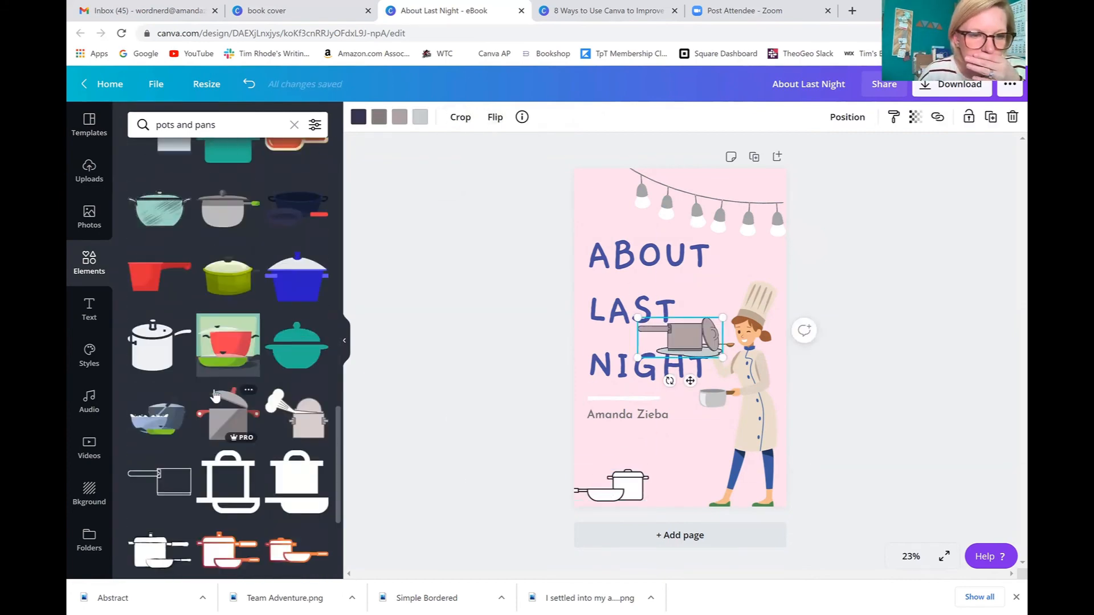
click(217, 124)
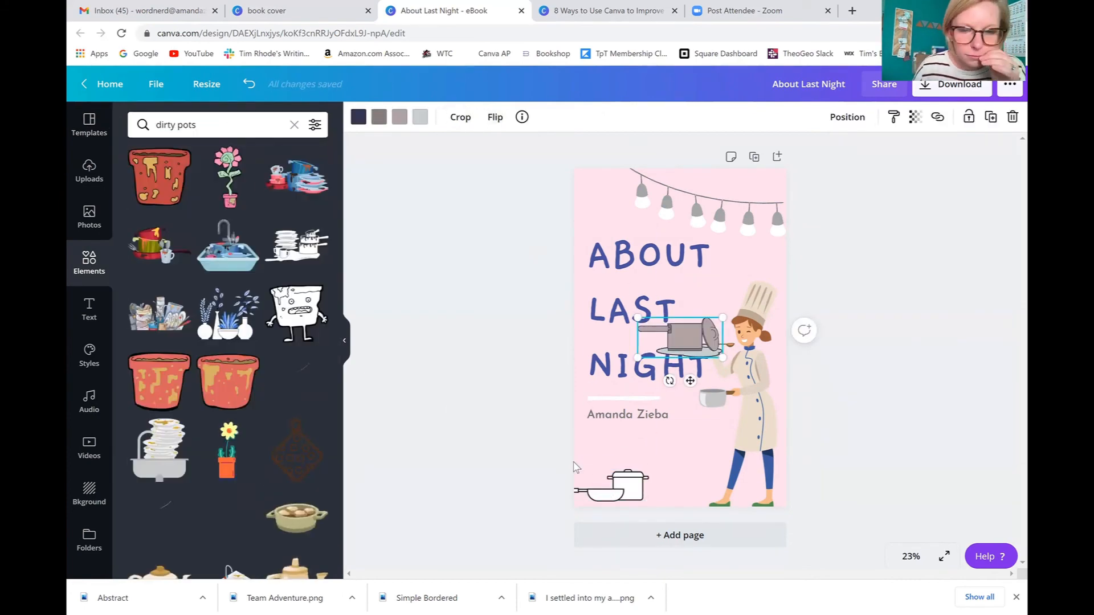
drag(297, 176, 599, 497)
drag(647, 461, 688, 439)
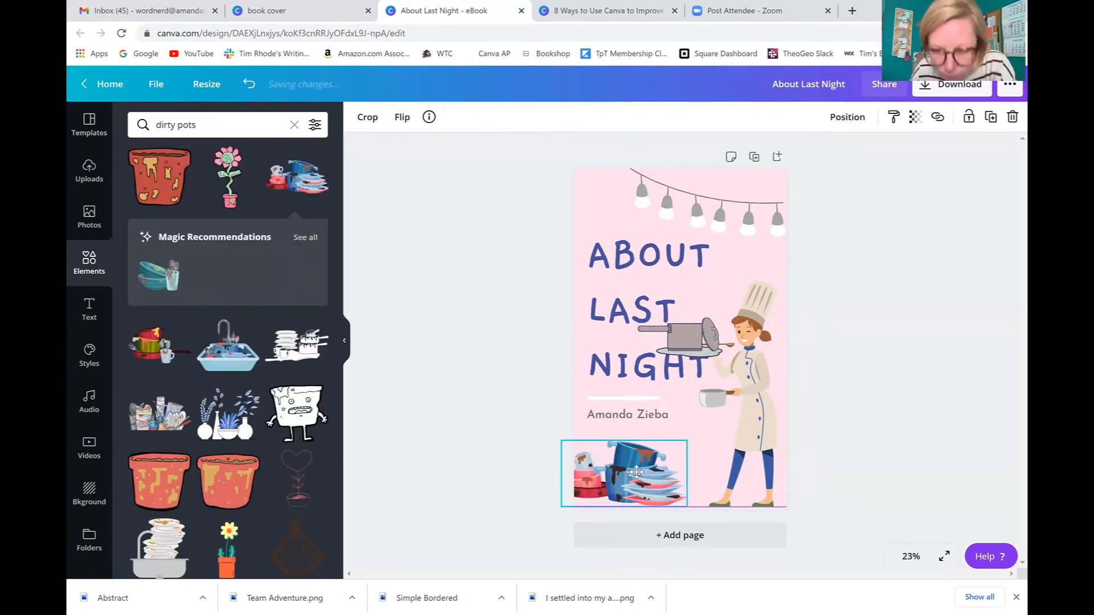
click(684, 339)
key(Delete)
- Search the elements for "hearts", add the scattered small hearts graphic between the dishes and the chef, and recolour it coral red
scroll(262, 327, down, 1)
scroll(262, 327, up, 2)
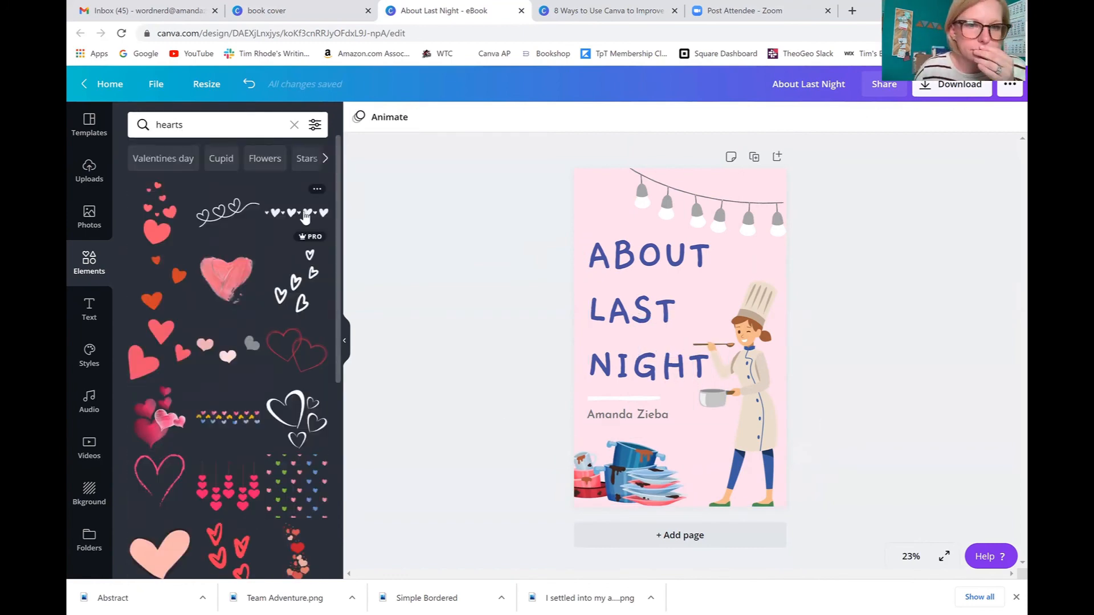
click(293, 231)
click(358, 117)
click(210, 405)
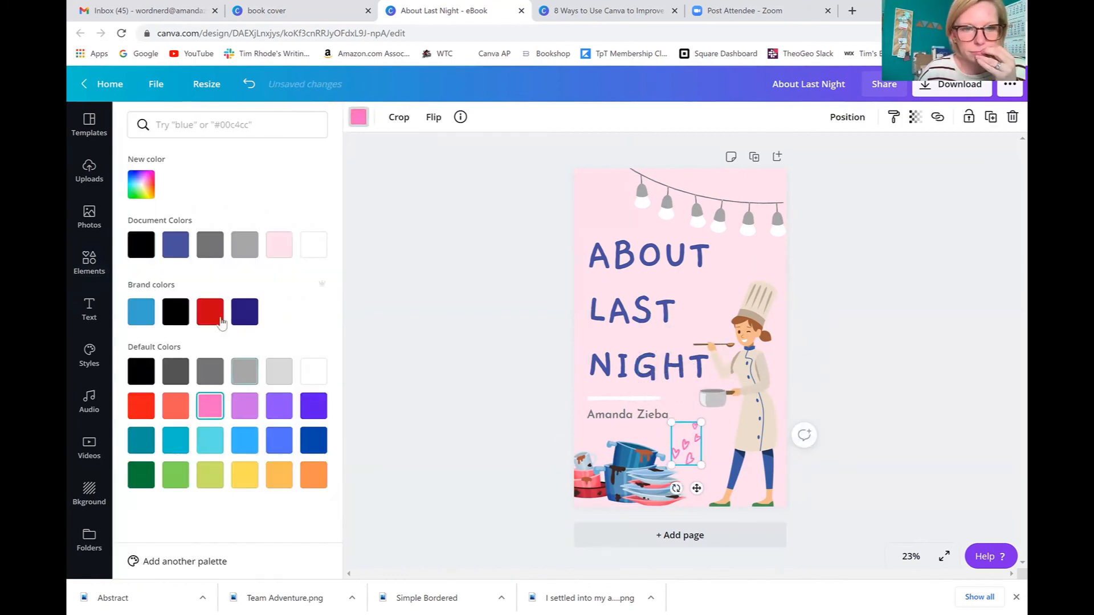
click(176, 406)
click(726, 228)
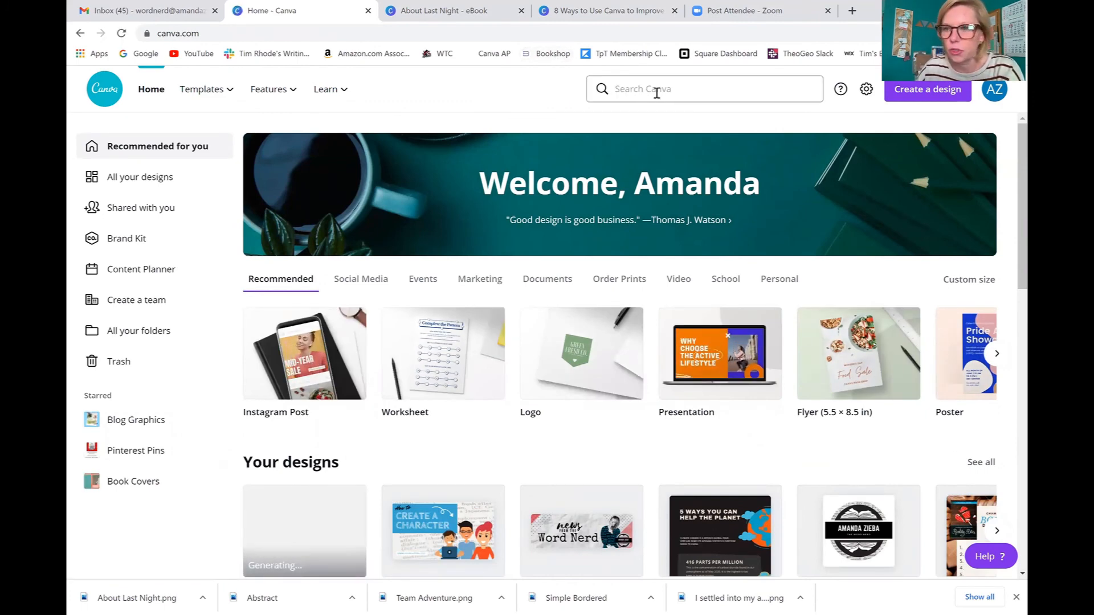
- Go to the list of all designs and open the "YouTube thumbnails" design
scroll(848, 475, down, 3)
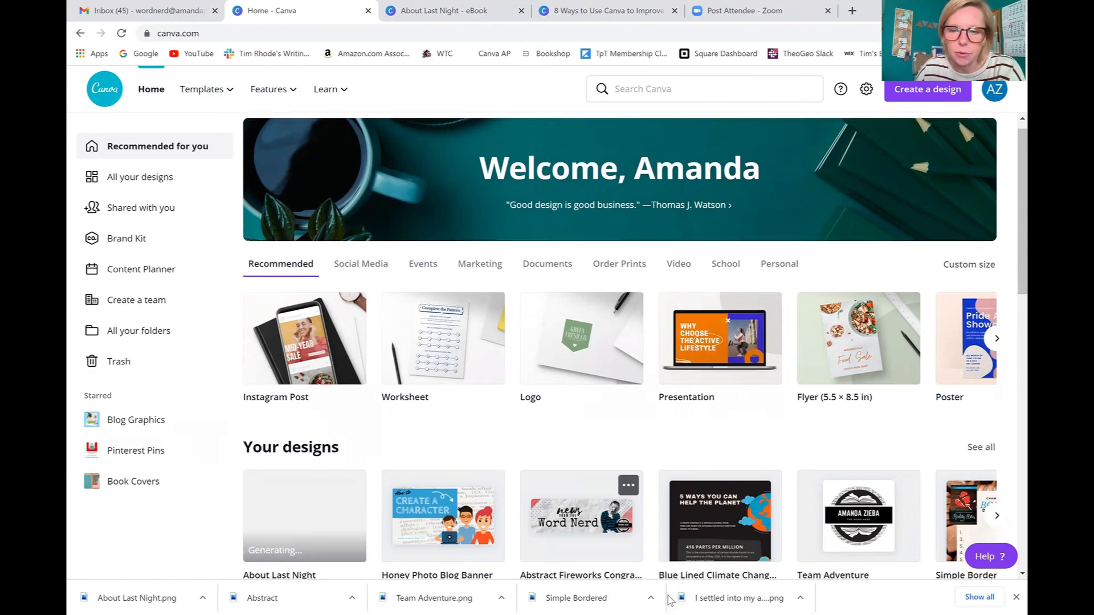
click(139, 177)
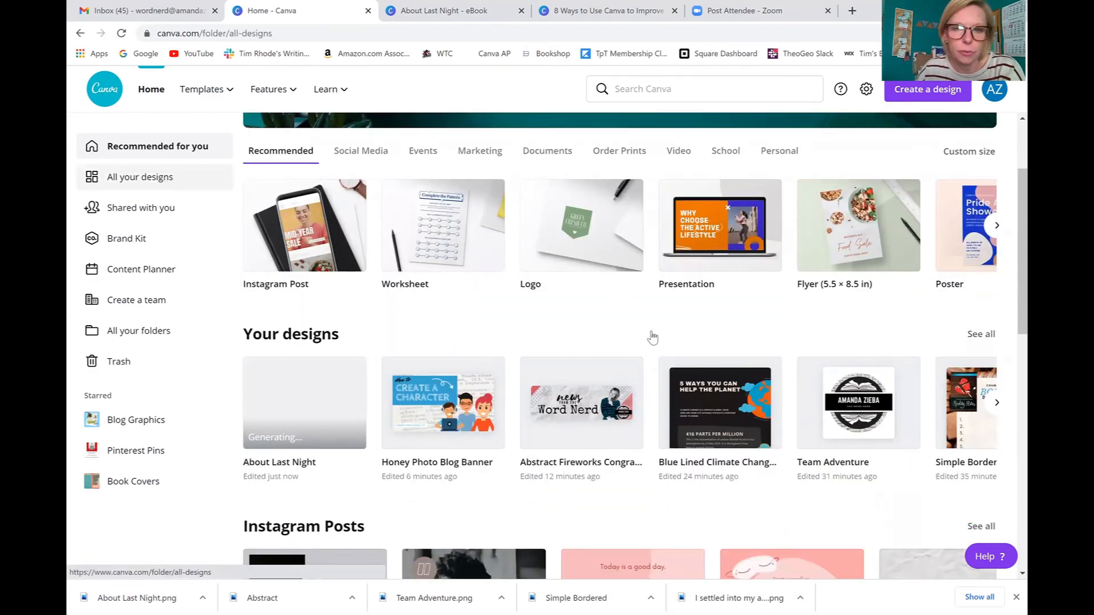
scroll(666, 336, down, 5)
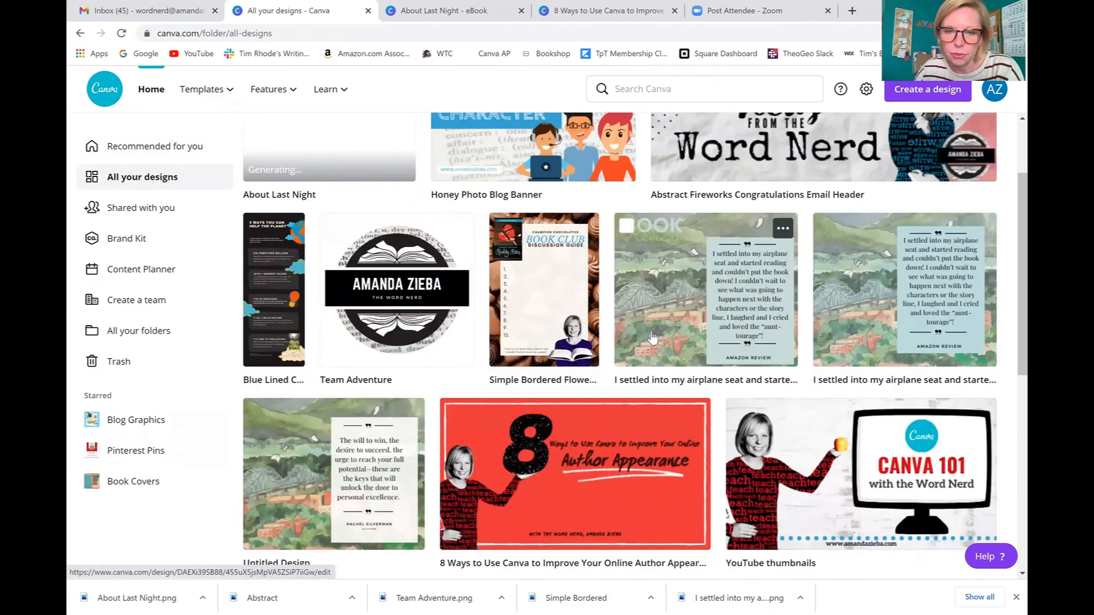
click(678, 333)
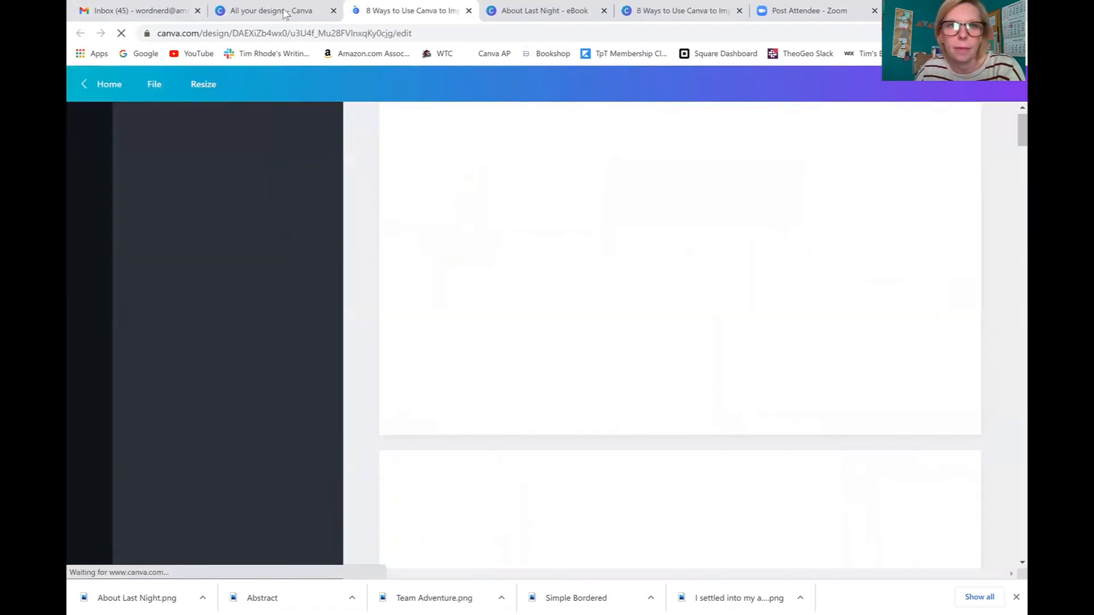
key(ctrl+shift+Tab)
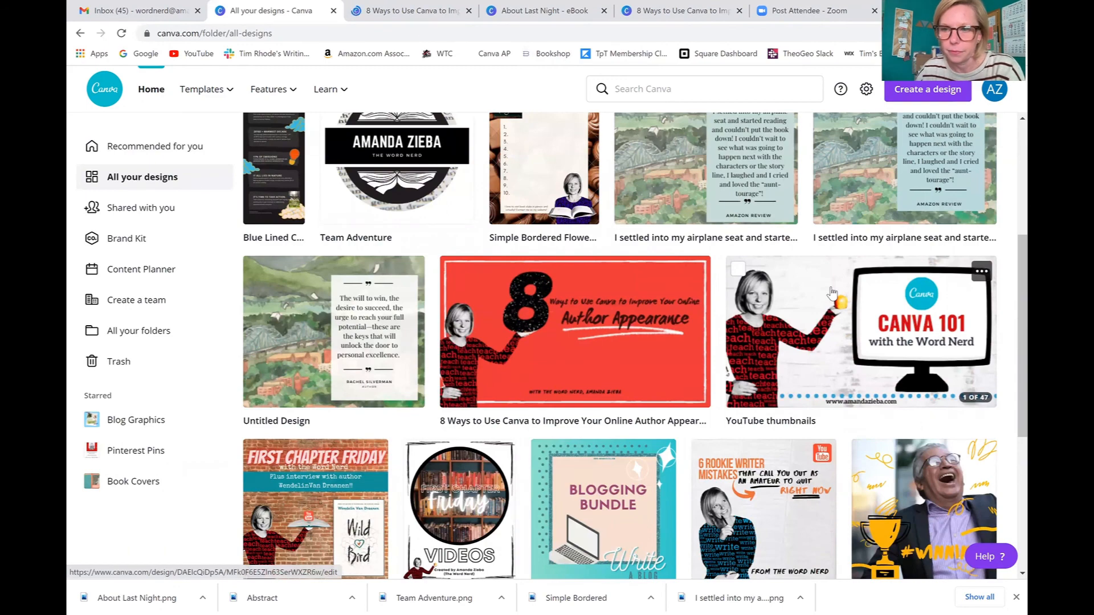
click(829, 292)
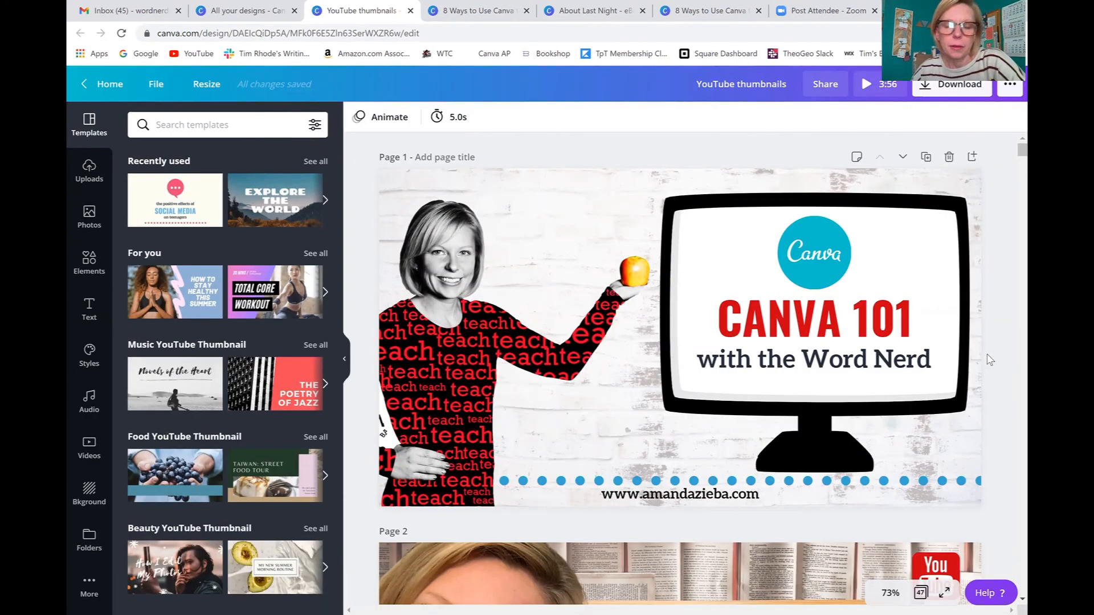
- Look through the first six pages of the YouTube thumbnails design to examine the existing thumbnails
scroll(987, 389, down, 2)
scroll(987, 389, down, 10)
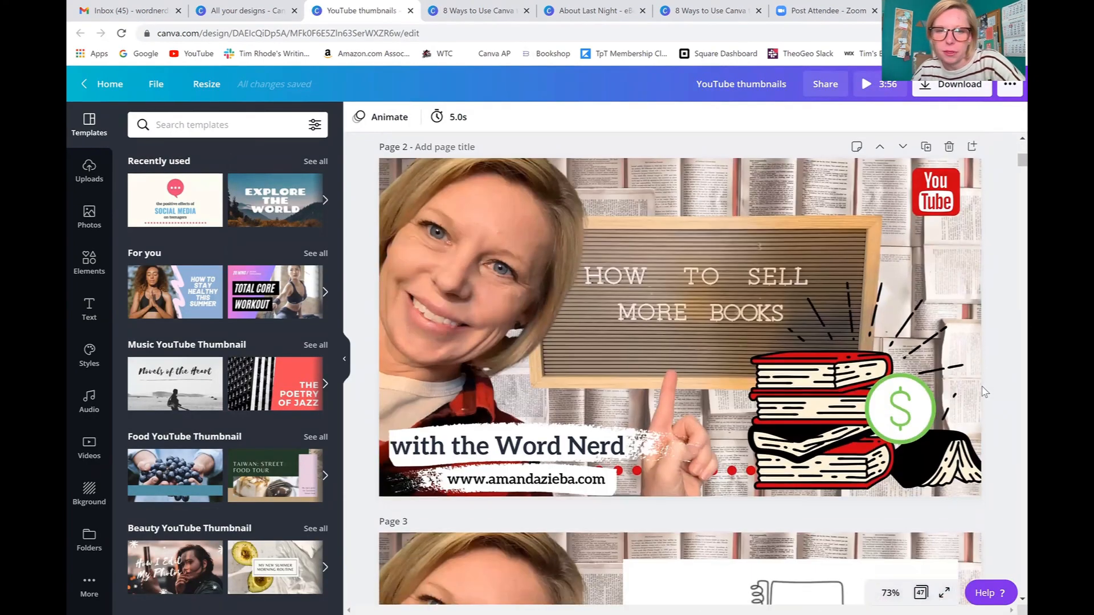
scroll(985, 391, down, 6)
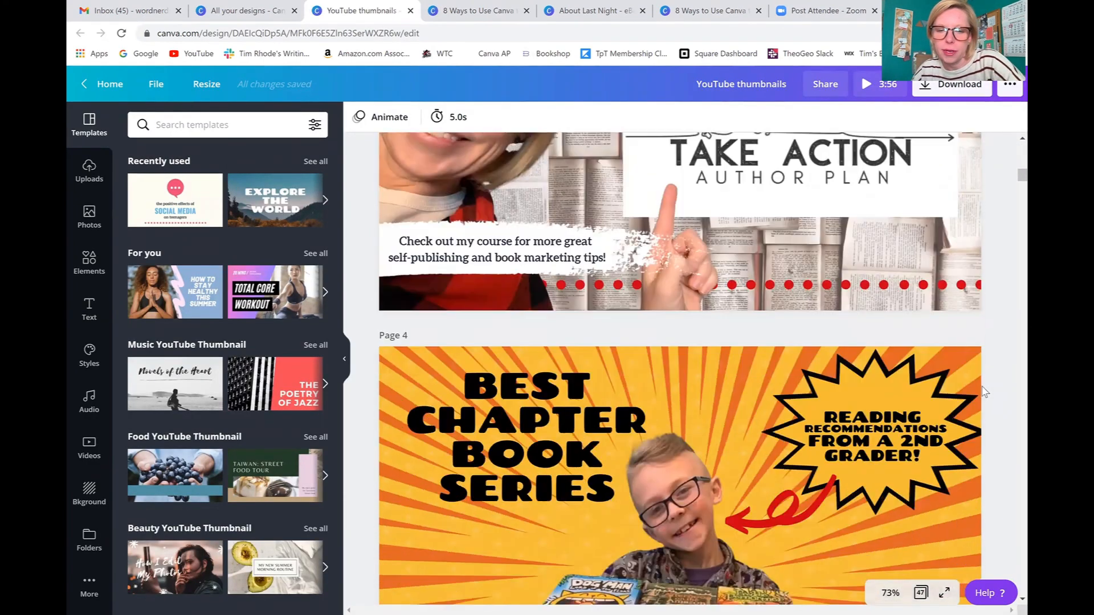
scroll(984, 390, down, 4)
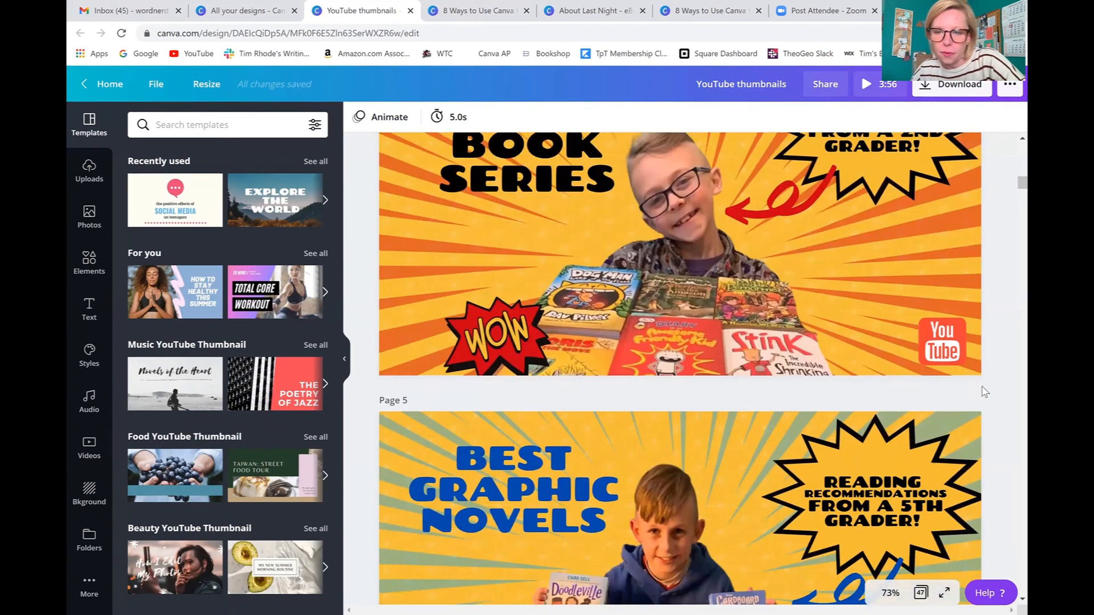
scroll(984, 391, down, 4)
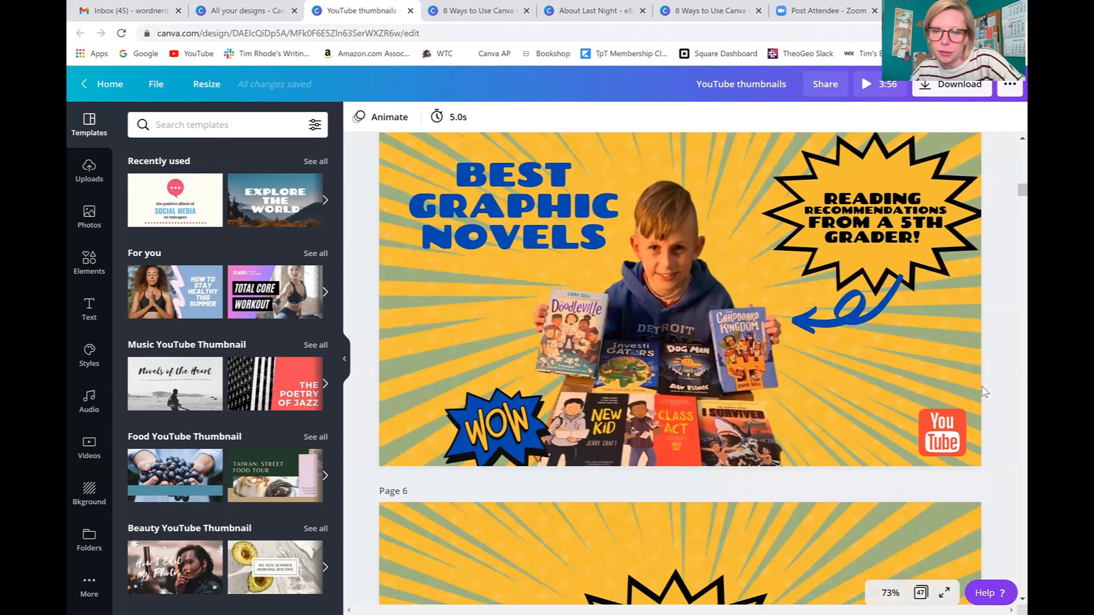
scroll(938, 368, down, 4)
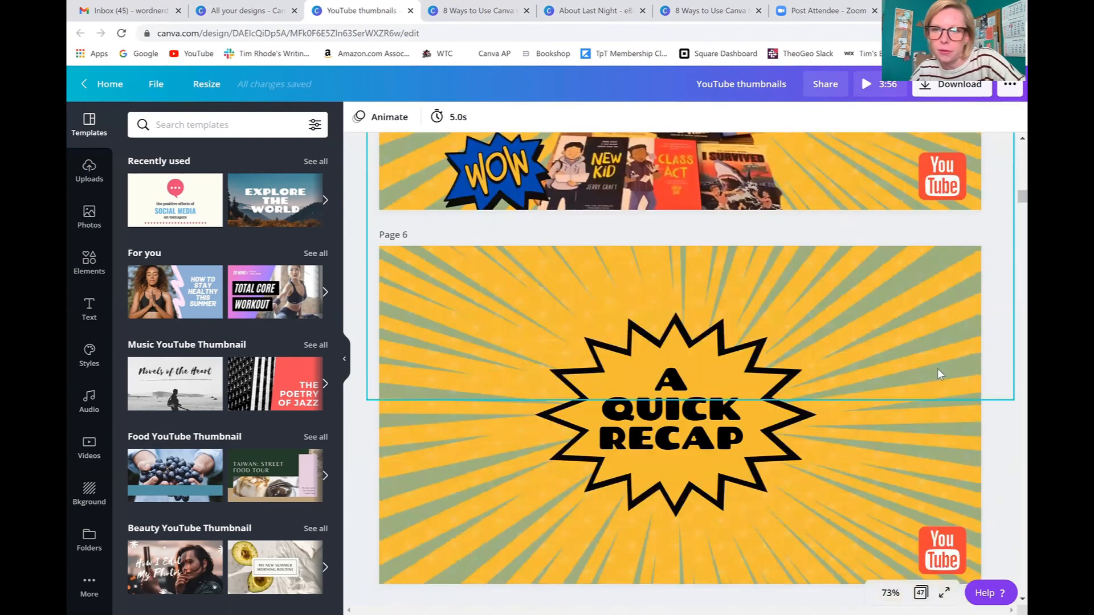
- Add a new page after the "Best Graphic Novels" thumbnail and apply the "Total Core Workout" template to it
scroll(936, 367, up, 2)
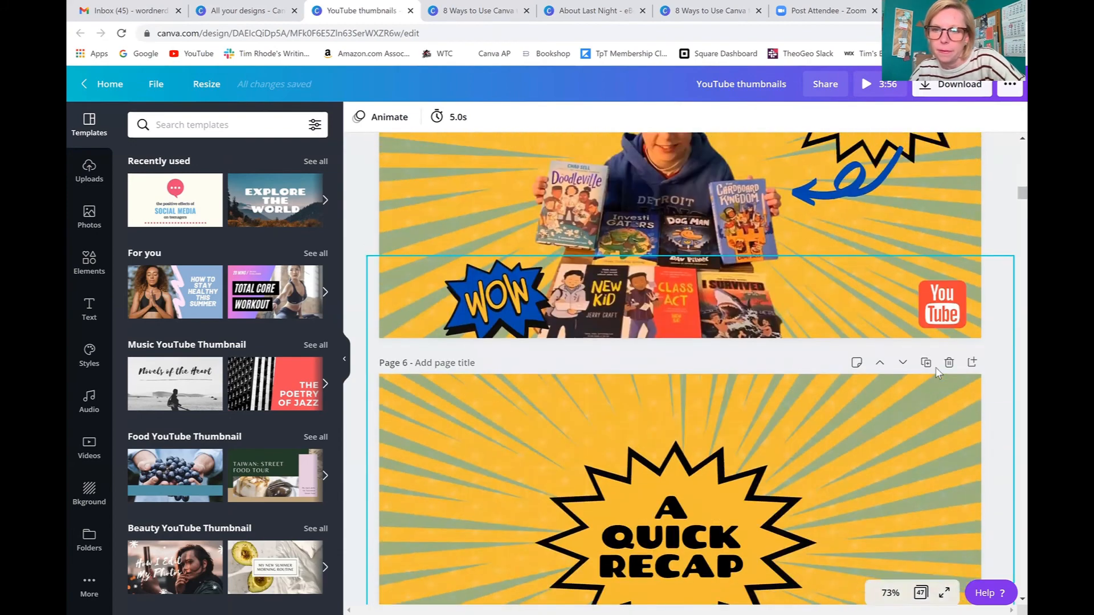
scroll(937, 373, up, 4)
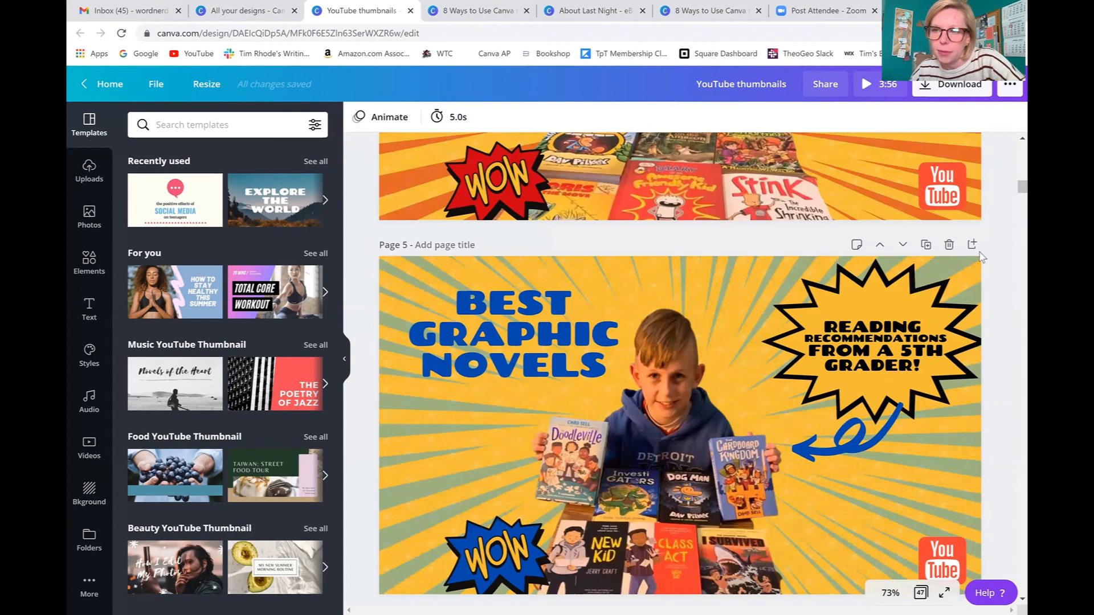
click(972, 245)
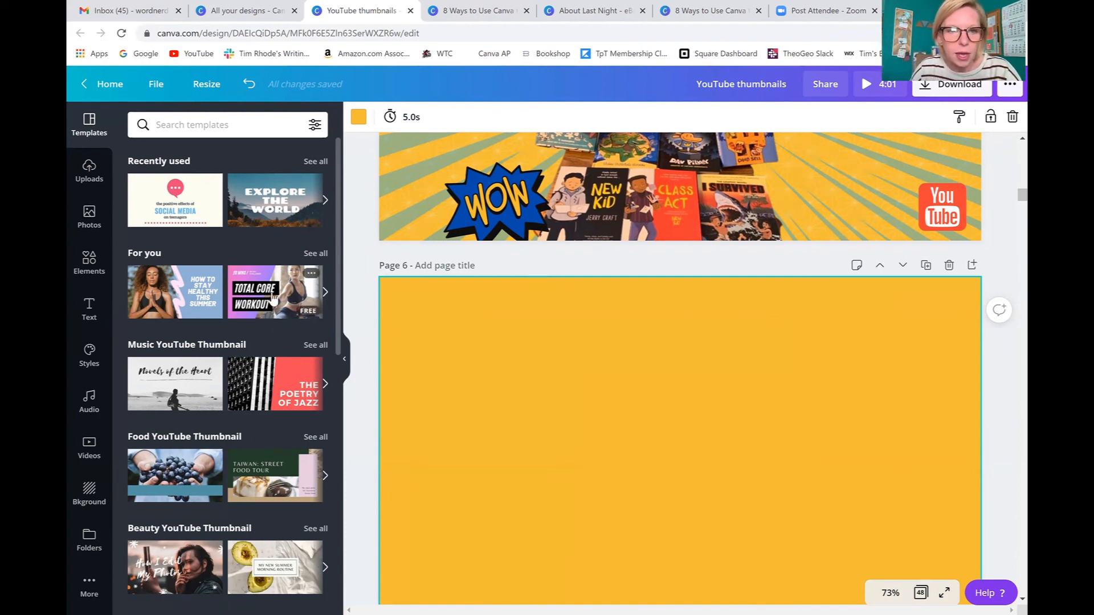
click(273, 299)
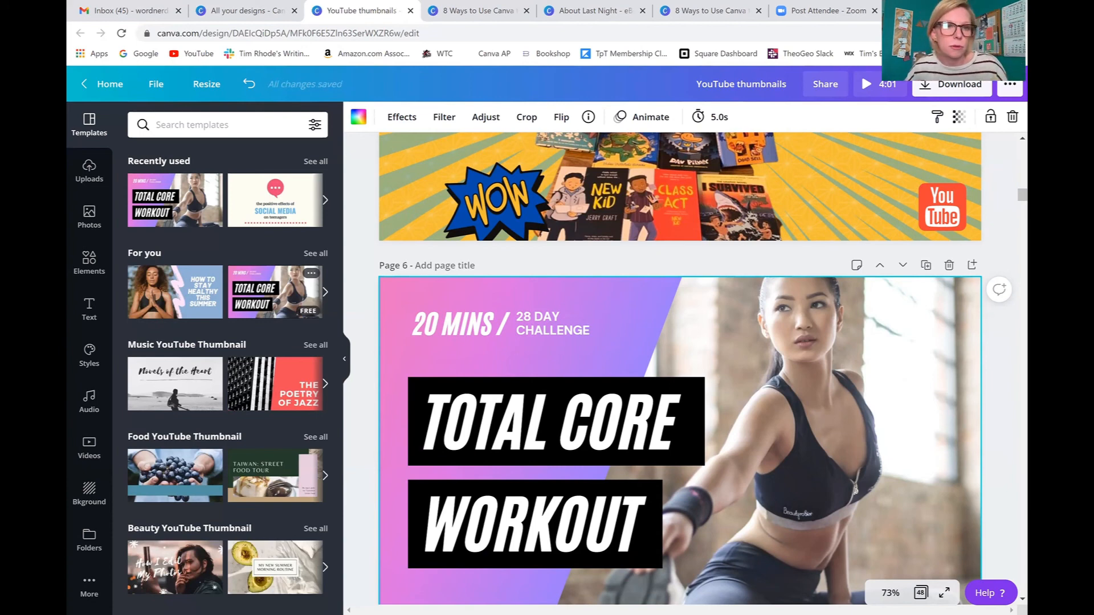
- Place the uploaded portrait with the open book and purple sweater on page 6 and delete the template's workout photo
click(90, 181)
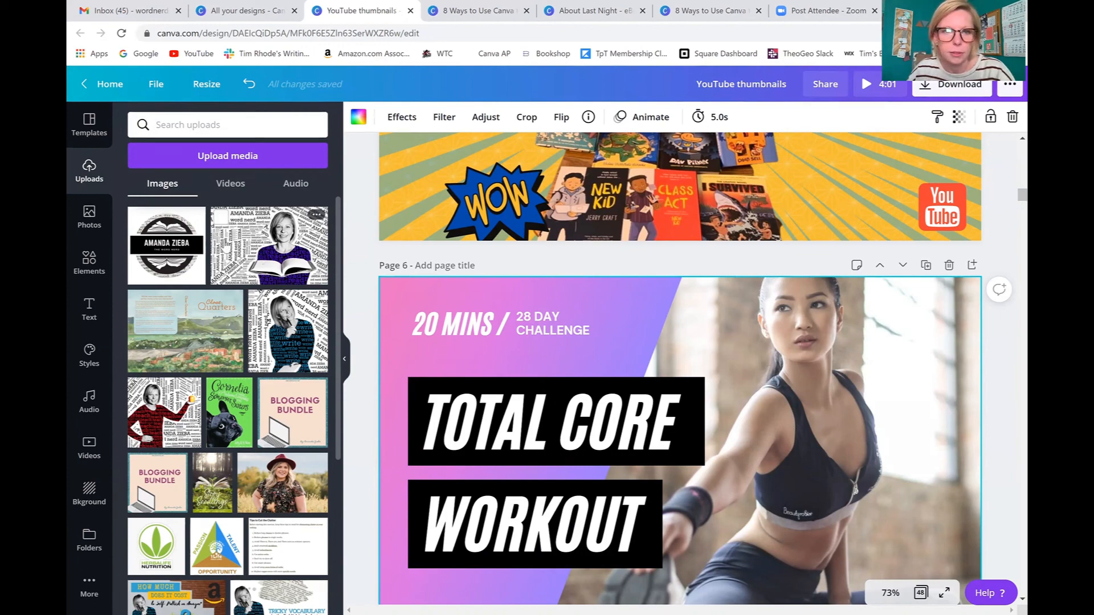
click(248, 246)
drag(783, 415, 892, 348)
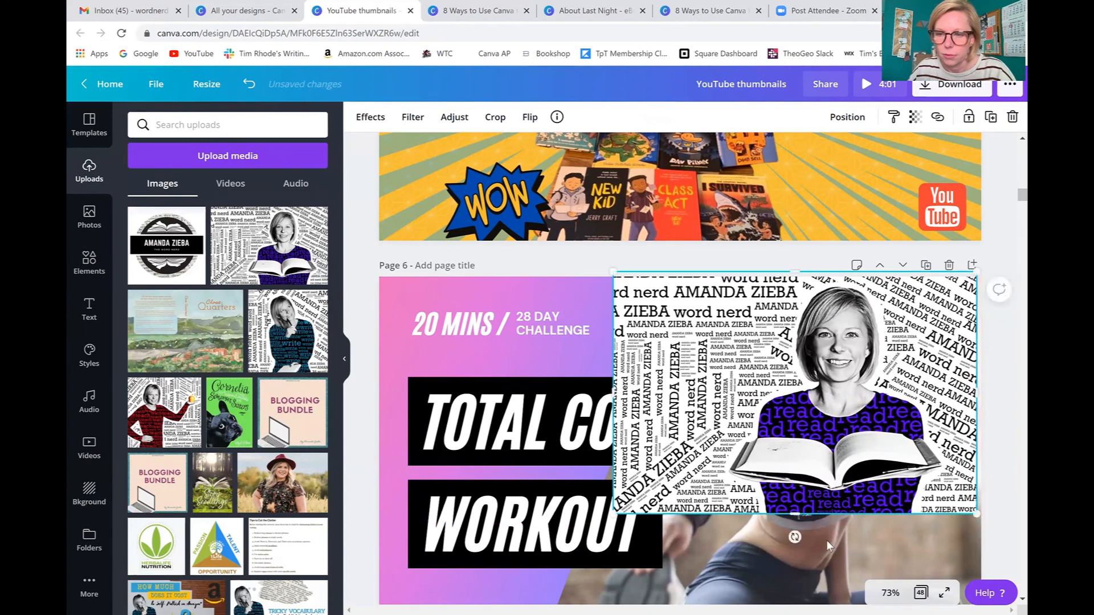
click(825, 538)
key(Delete)
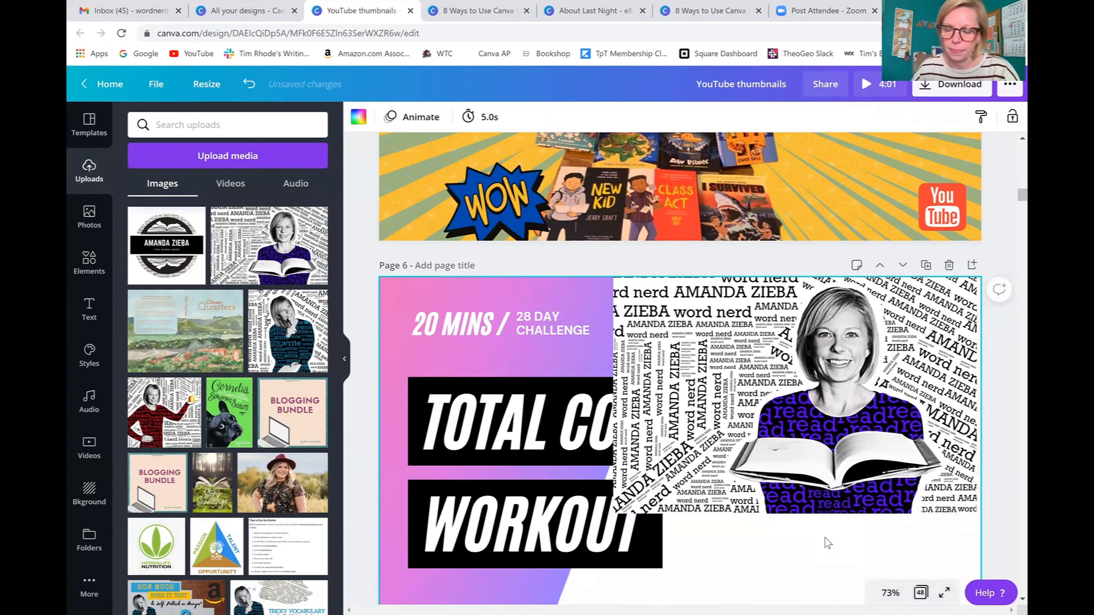
- Enlarge the portrait to about 1,049 × 699 to fill the right side of page 6 and send it to the back
drag(864, 479, 872, 484)
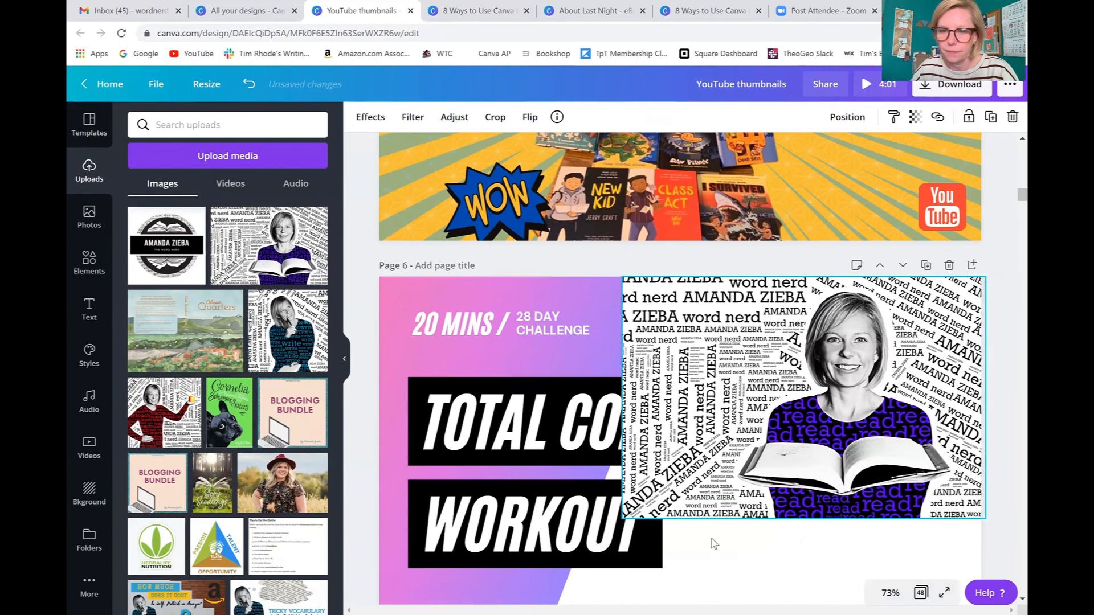
drag(621, 518, 494, 603)
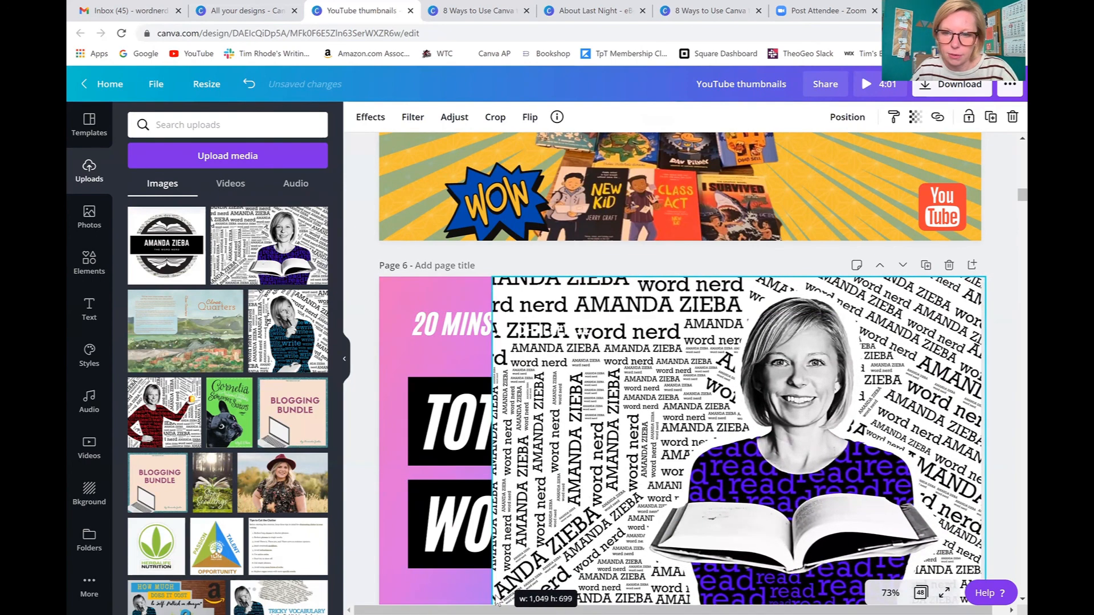
click(842, 118)
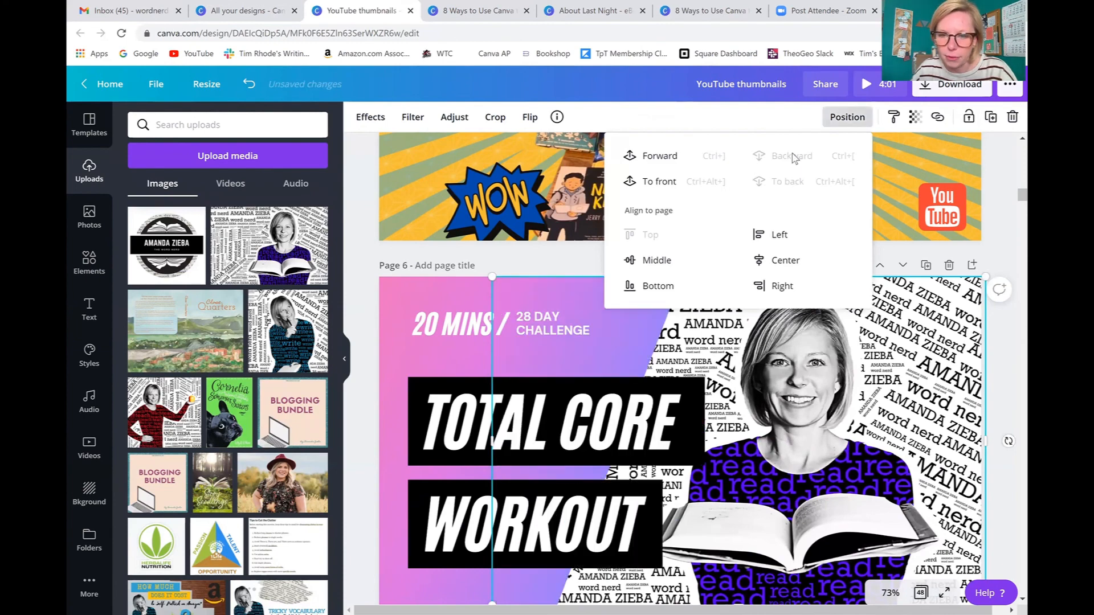
click(1004, 373)
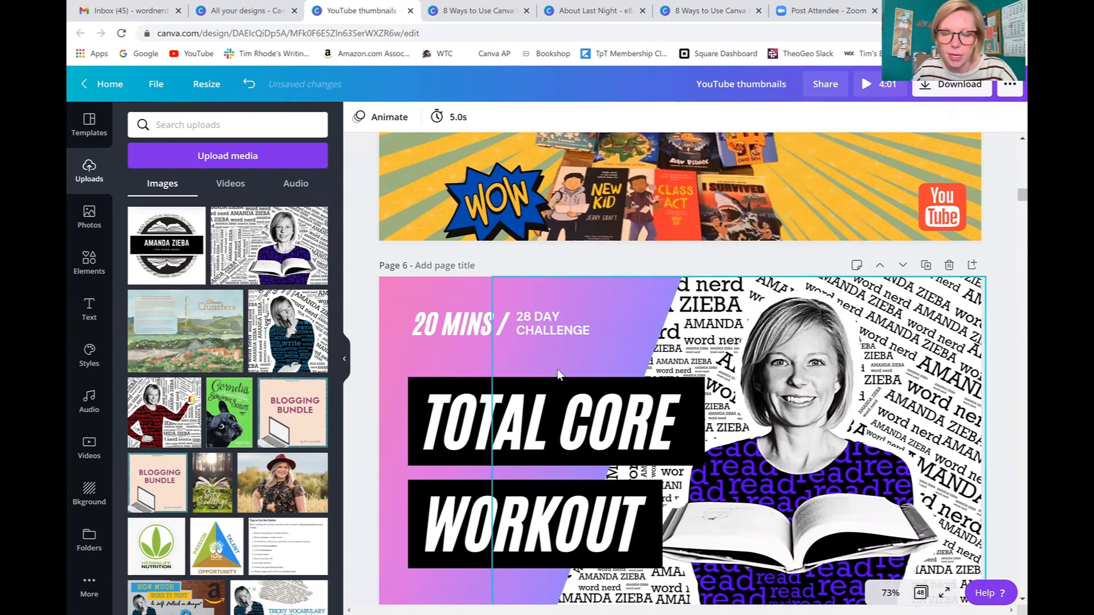
- Replace the "TOTAL CORE" title text with "FIRST CHAPTER"
click(541, 437)
click(540, 433)
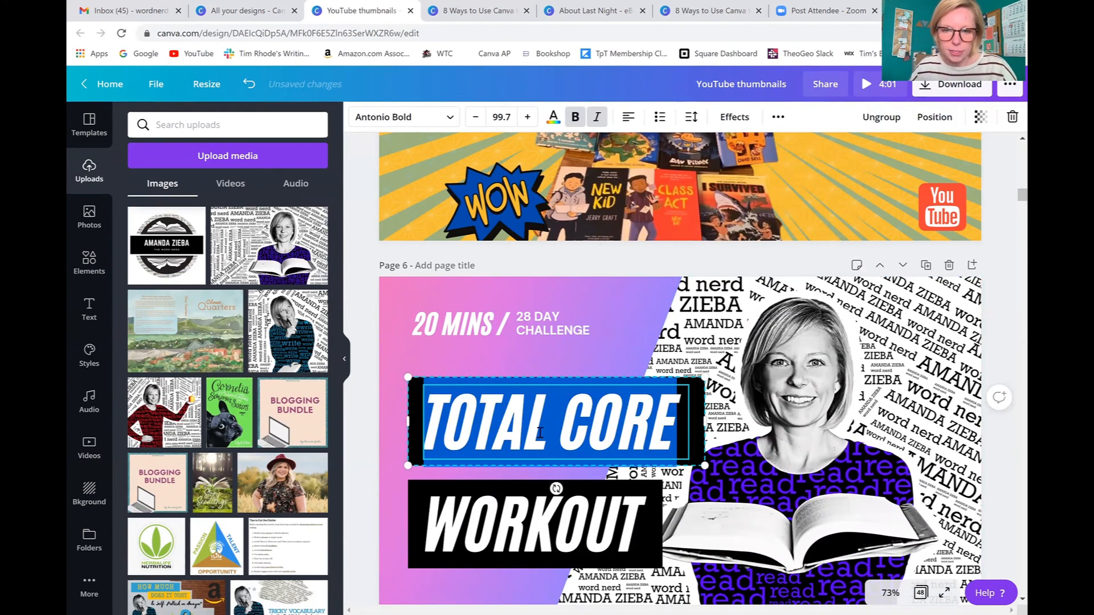
text(FIRST CHA)
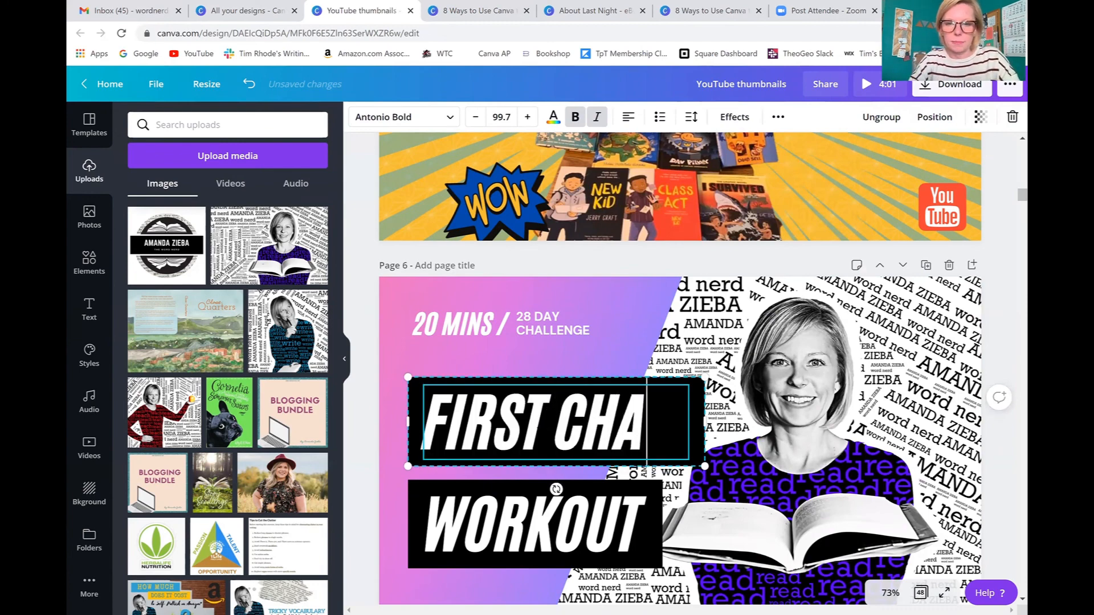
text(PTER)
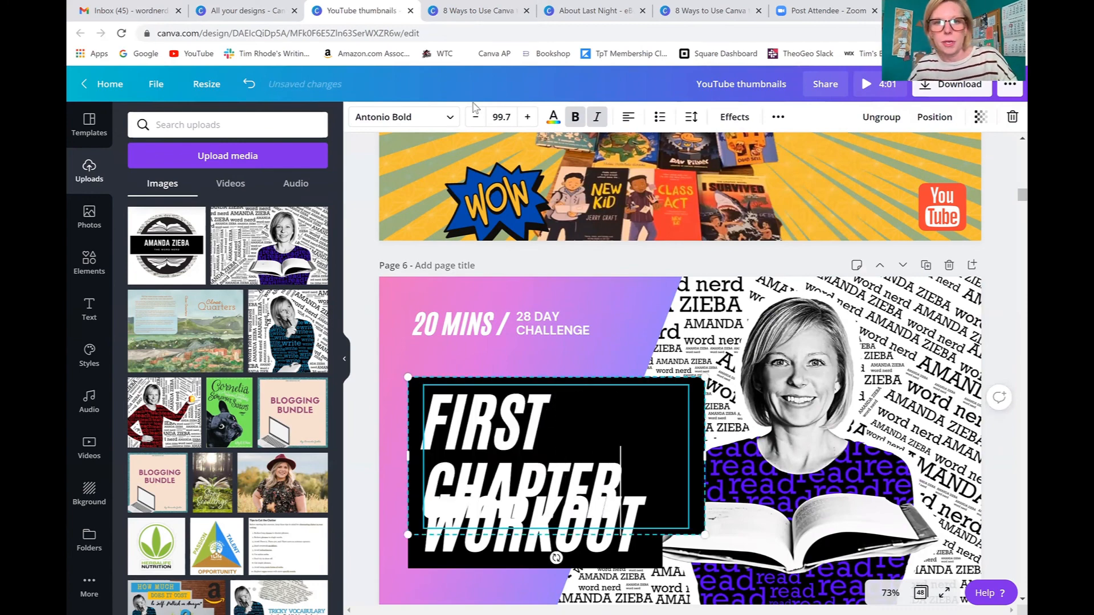
- Reduce the "FIRST CHAPTER" text to size 79.7 so that it fits on one line in its black box
click(473, 117)
click(473, 118)
click(473, 118)
click(473, 118)
click(472, 117)
click(473, 117)
click(473, 117)
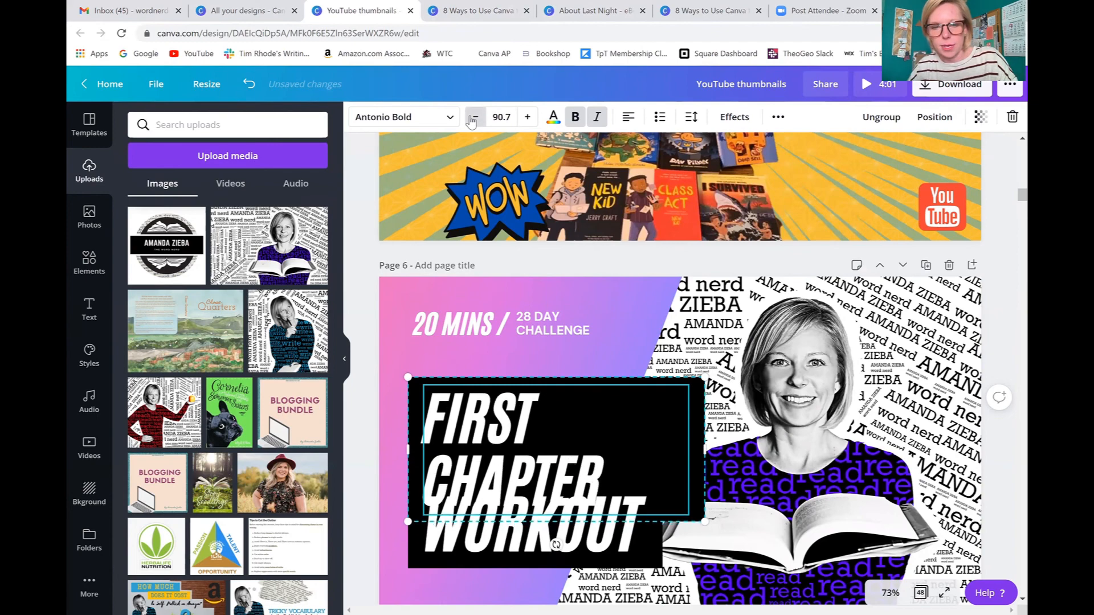
click(472, 118)
click(472, 117)
click(473, 117)
click(472, 117)
click(473, 118)
click(473, 118)
click(472, 117)
click(473, 118)
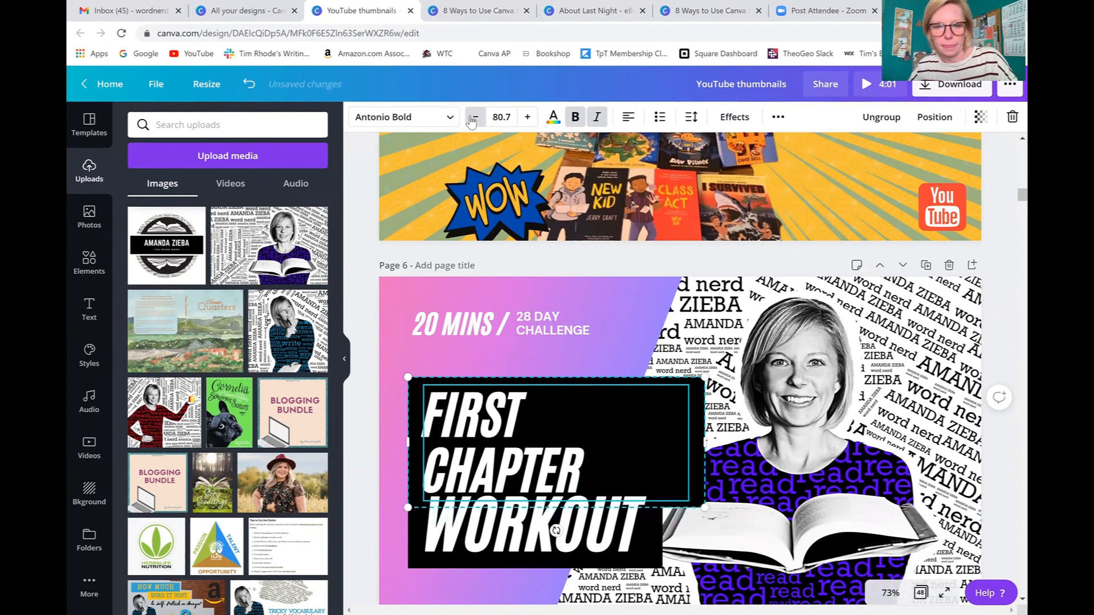
click(473, 117)
click(472, 117)
click(473, 117)
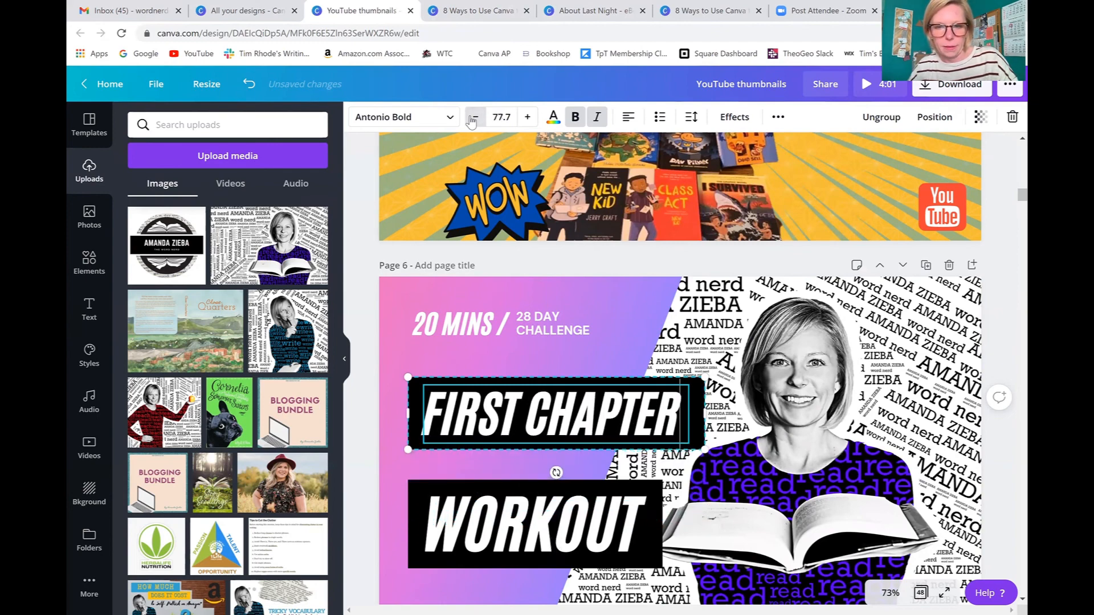
click(527, 118)
click(527, 118)
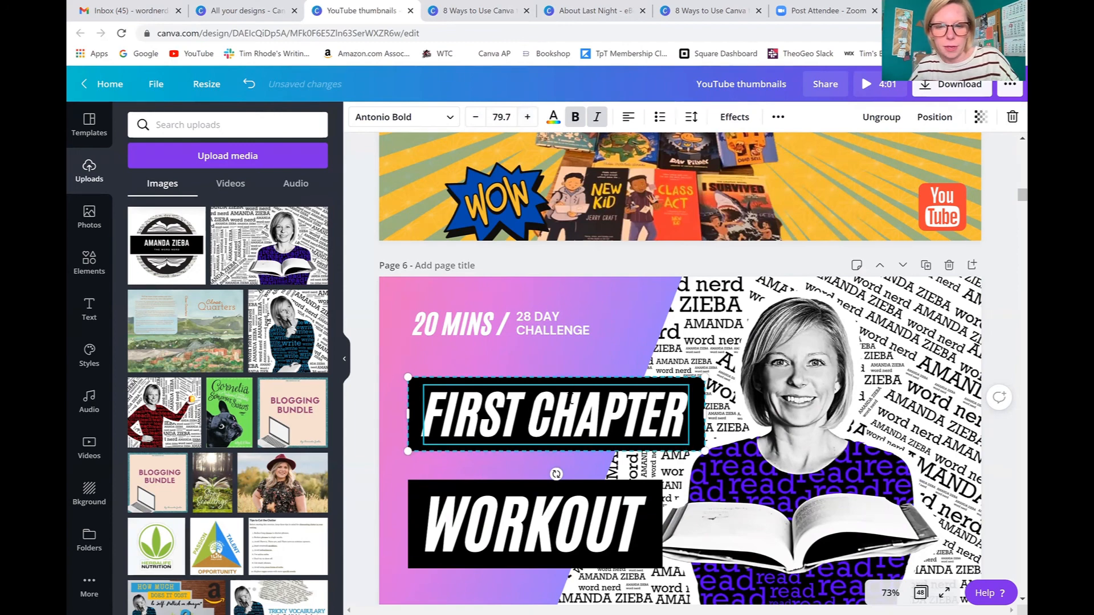
- Replace the "WORKOUT" text on page 6 with "READ ALOUD" and reduce it to size 80.7 so that it fits on one line
double_click(564, 515)
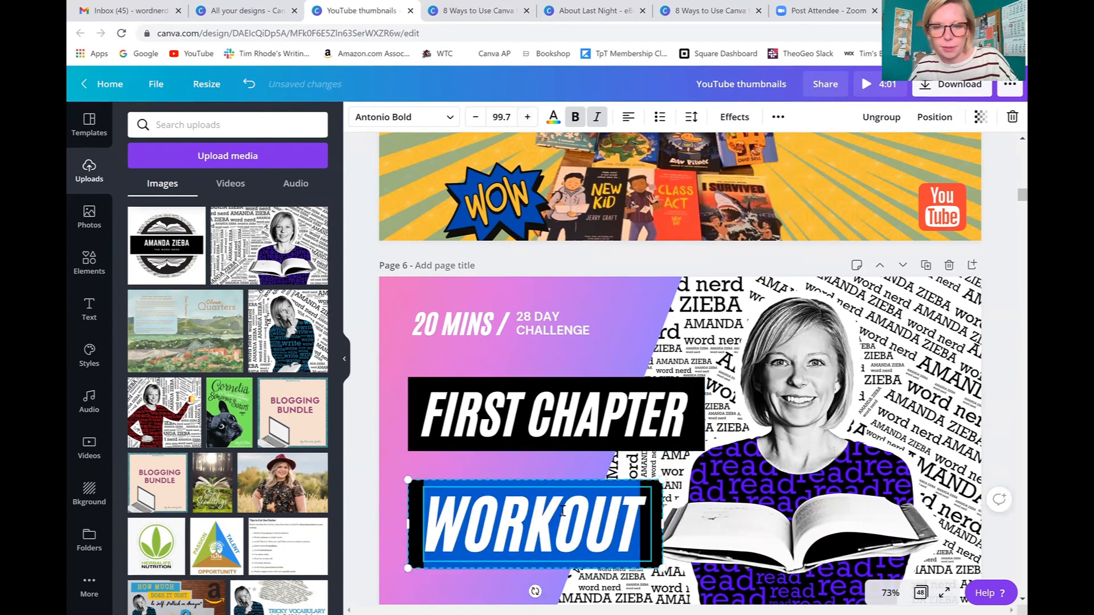
text(READ ALOUD)
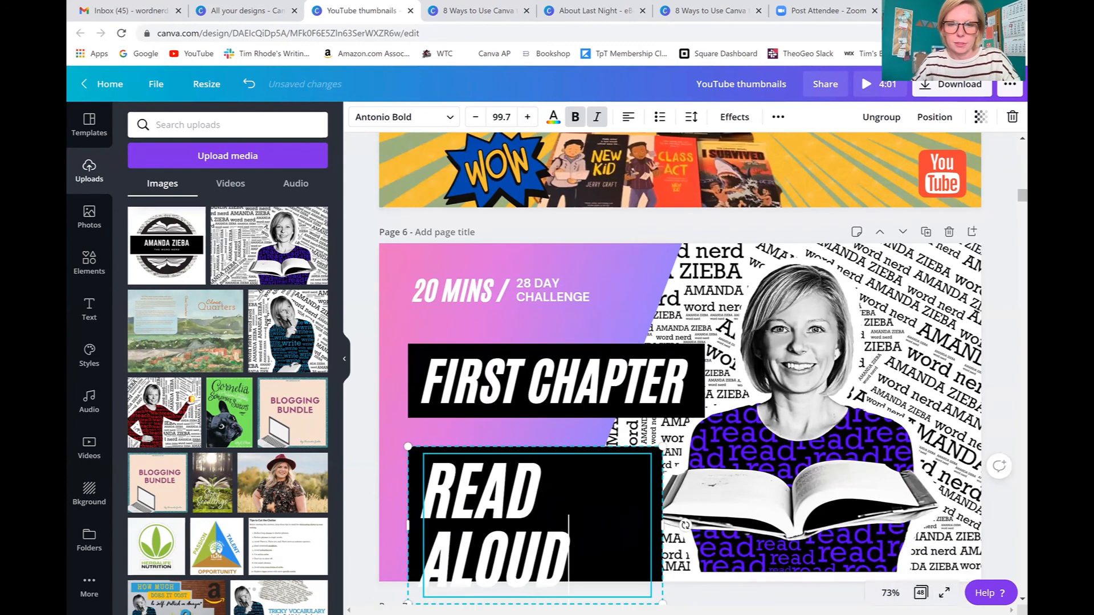
click(476, 117)
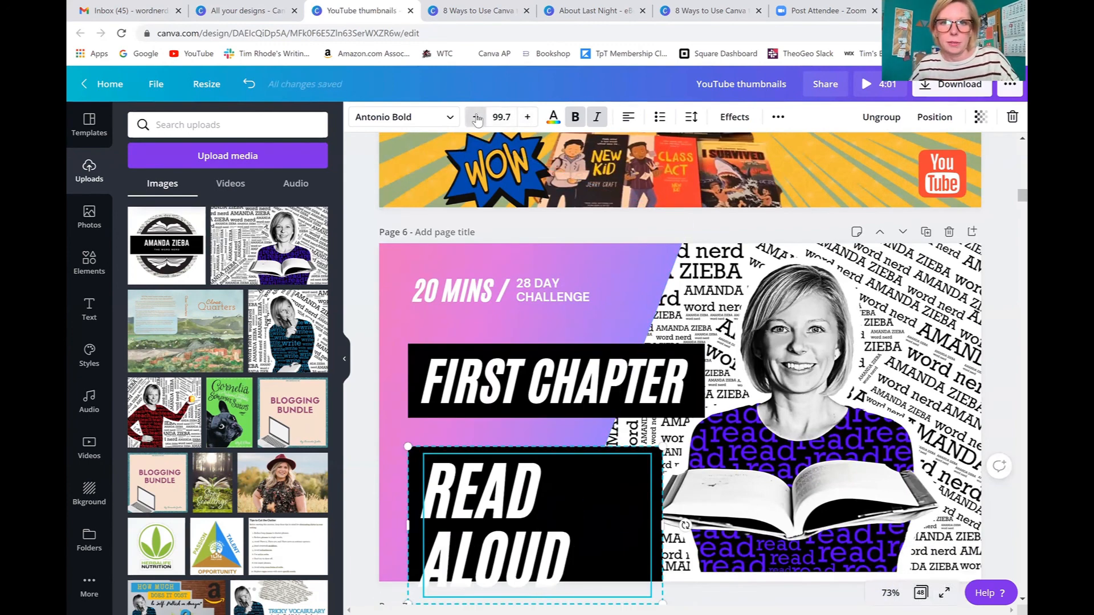
click(475, 117)
click(476, 117)
click(475, 117)
click(476, 116)
click(476, 117)
click(475, 117)
click(476, 117)
click(475, 117)
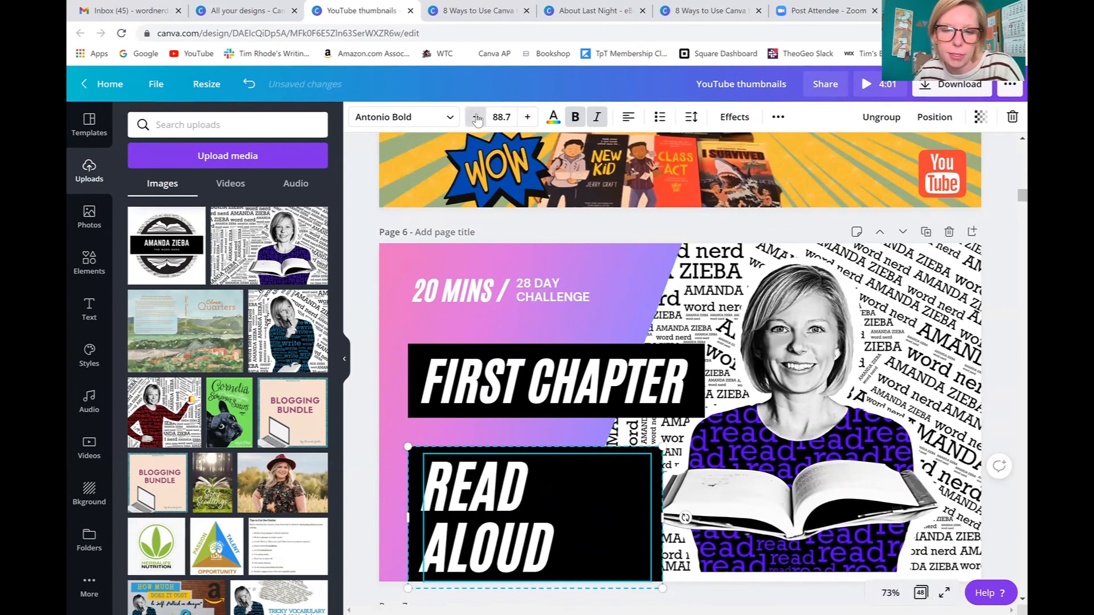
click(475, 117)
click(476, 116)
click(476, 116)
click(476, 116)
click(475, 116)
click(475, 117)
click(476, 117)
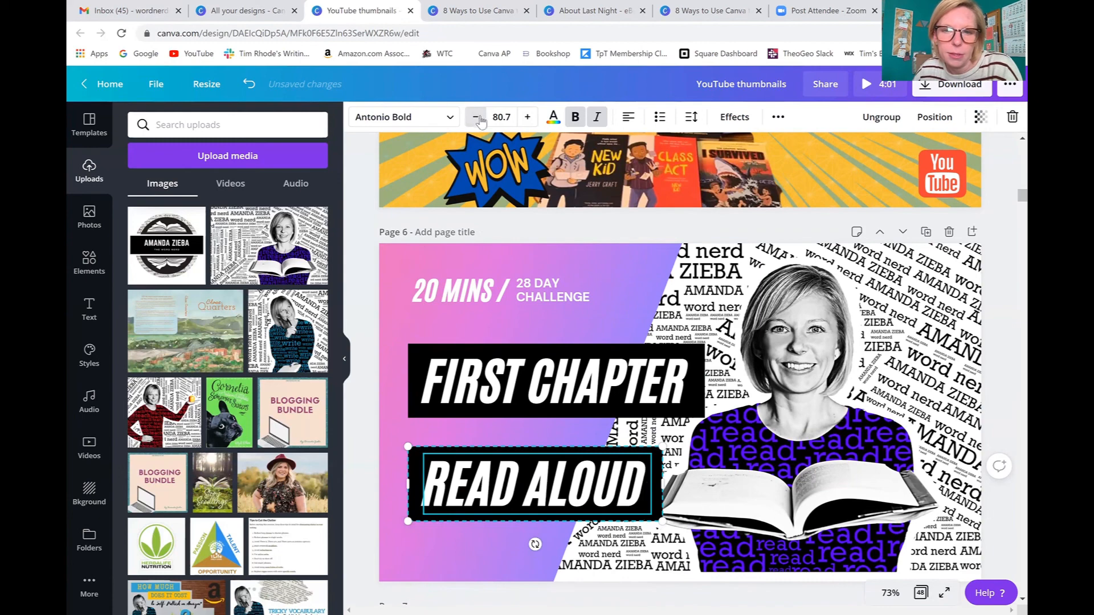
- Replace the "20 MINS /" text on page 6 with "CLOSE QUARTERS"
click(466, 293)
click(466, 290)
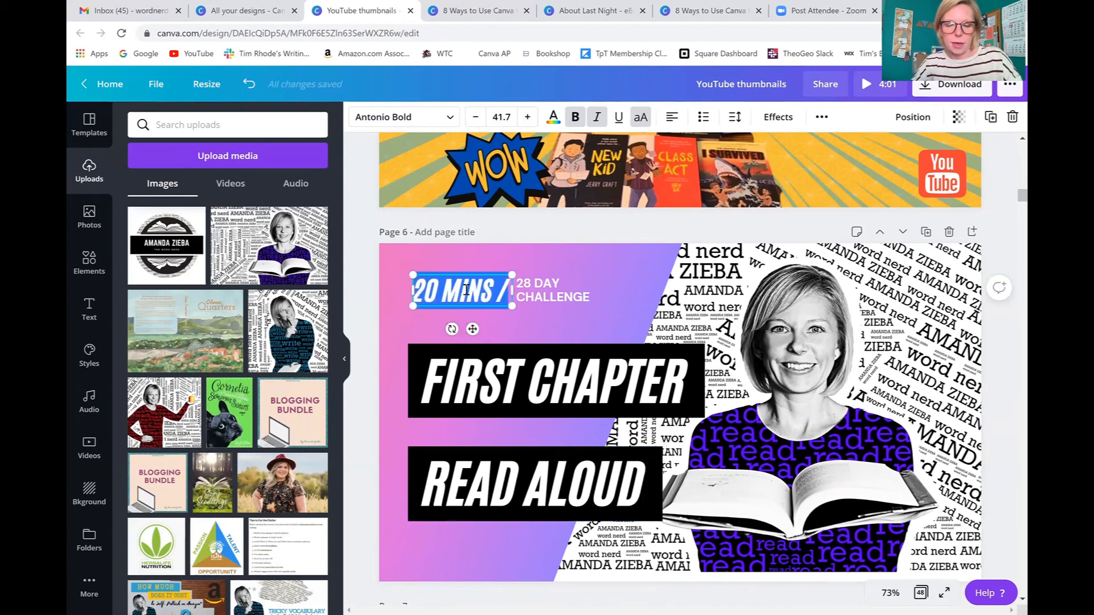
text(CLOSE)
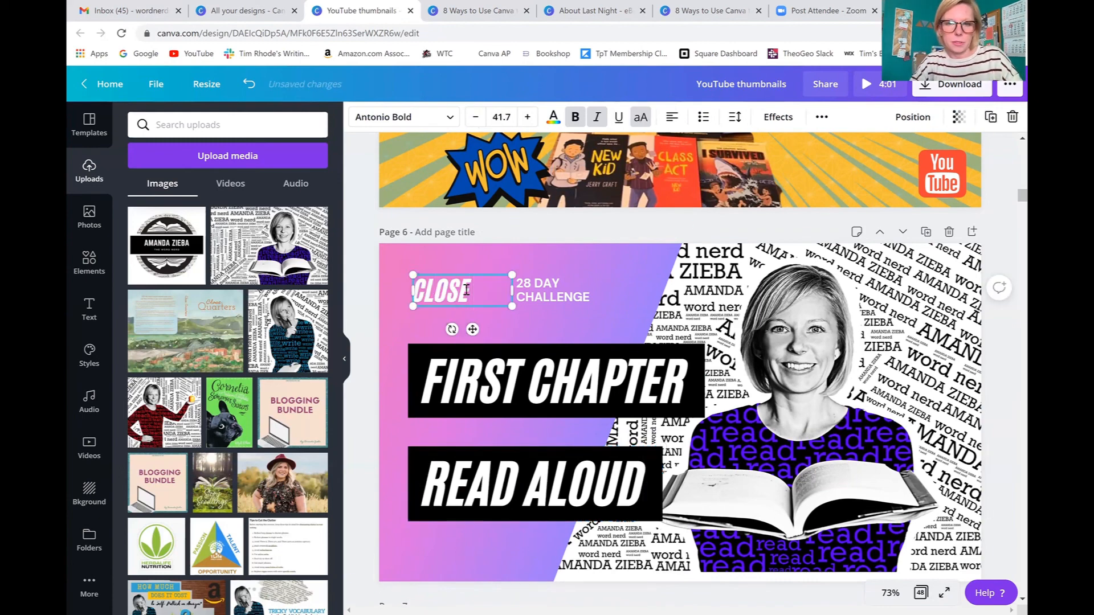
text( QUARTERS)
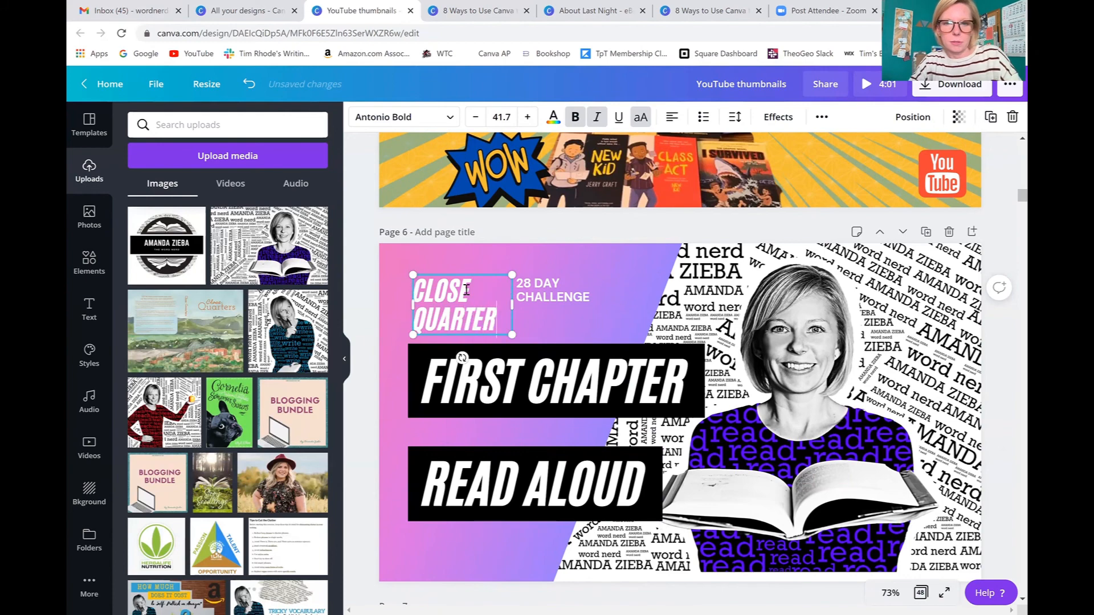
- Replace the "28 DAY CHALLENGE" text with a byline made of "BY" and the author's full name
click(539, 296)
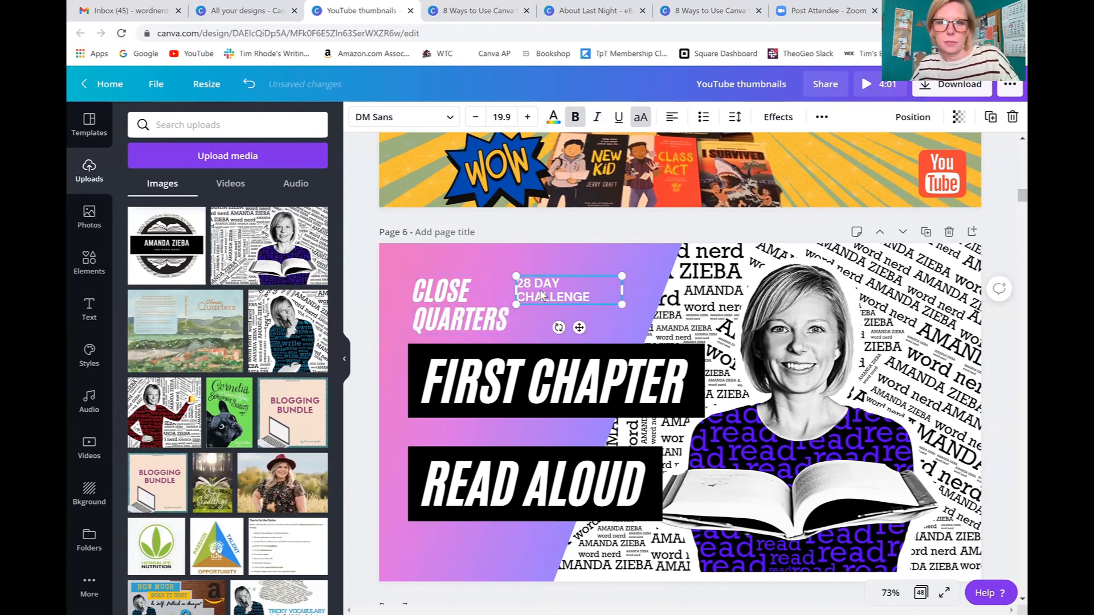
double_click(540, 293)
key(BackSpace)
key(BackSpace)
key(BackSpace)
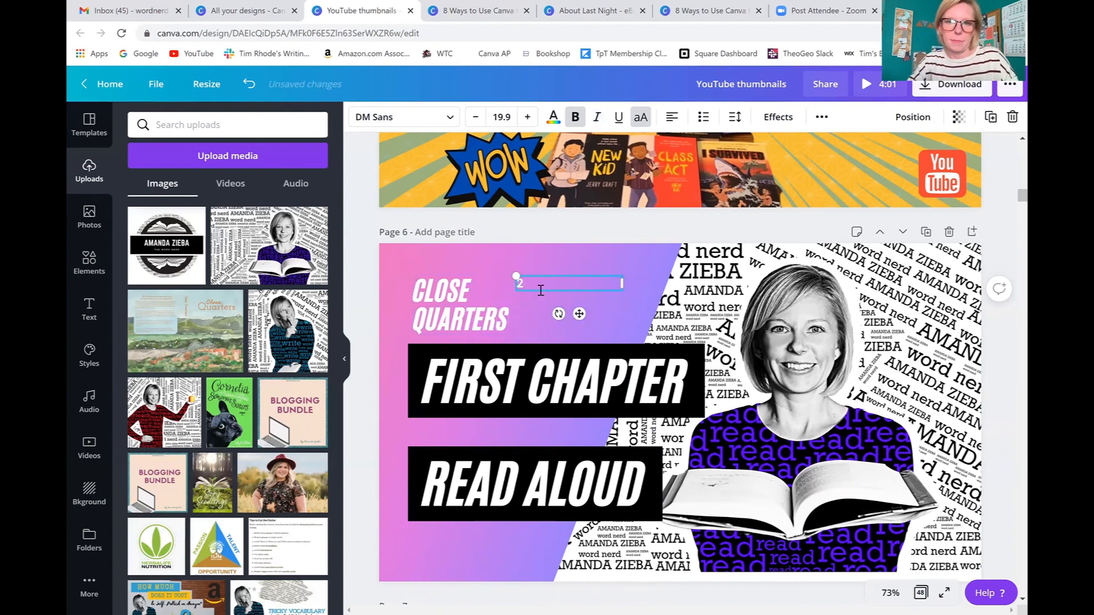
text(BY AMANDA ZIEB)
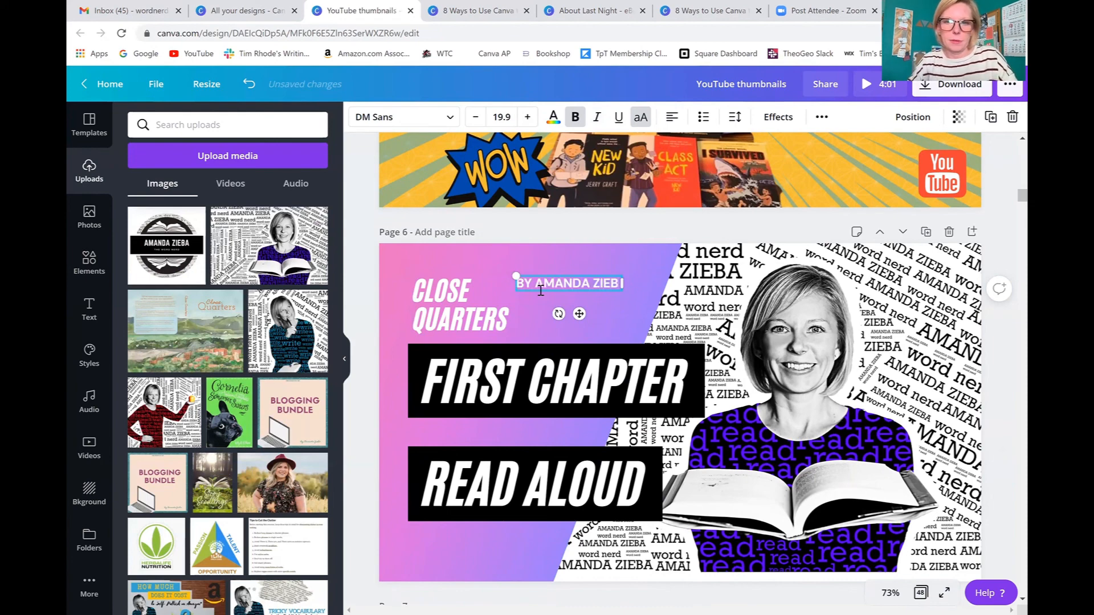
text(A)
- Widen the "CLOSE QUARTERS" text box so the title fits on one line and move it up near the page's upper-left corner
click(470, 310)
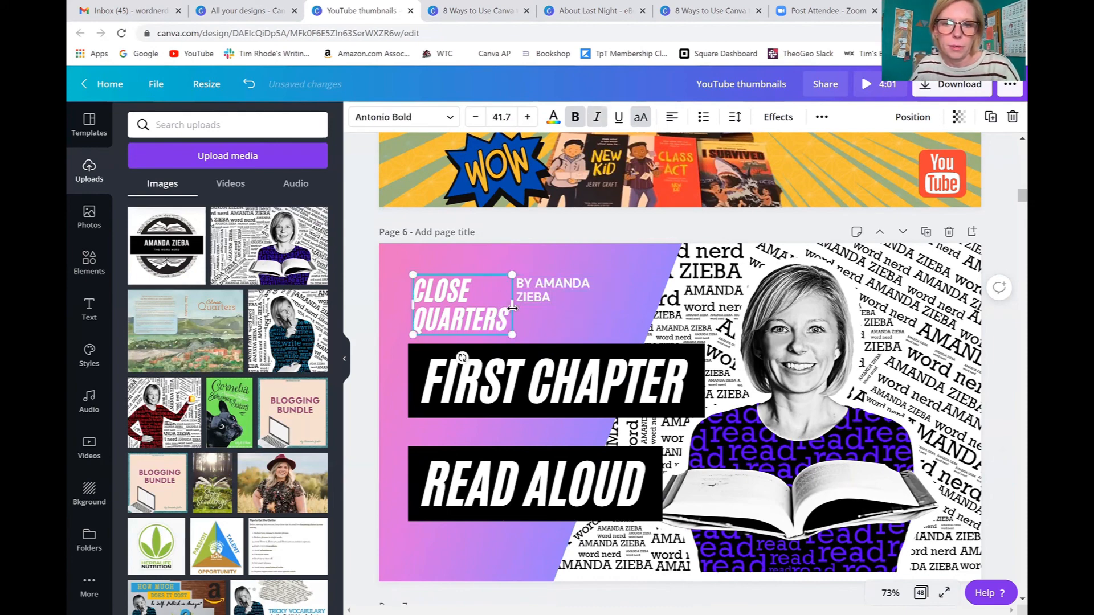
drag(512, 304, 608, 312)
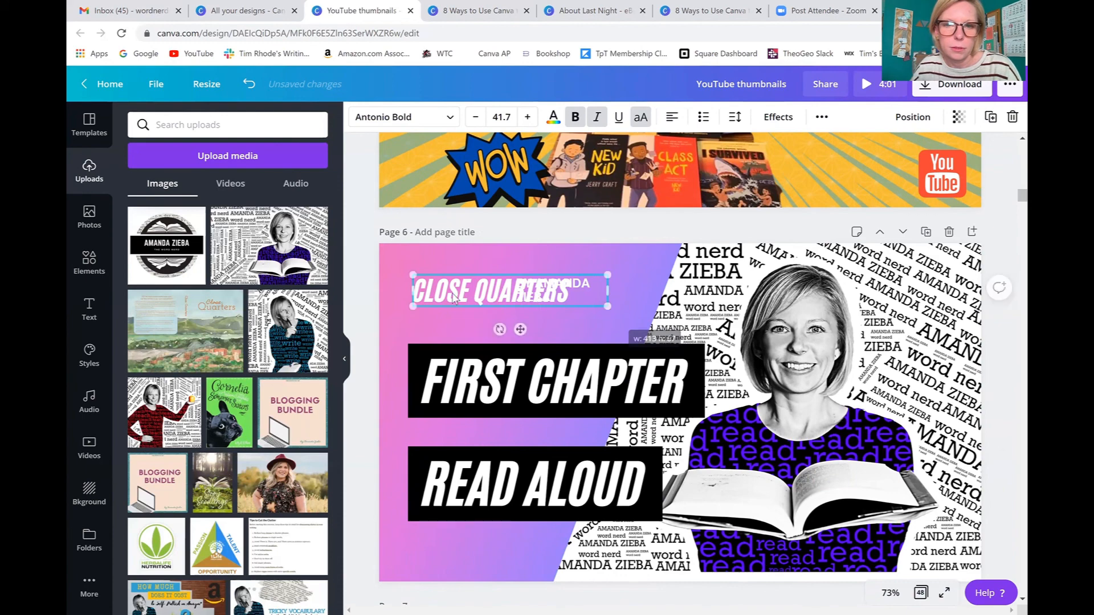
drag(453, 296, 447, 276)
- Move the author byline directly beneath "CLOSE QUARTERS" and widen its text box so that it fits on one line
click(531, 305)
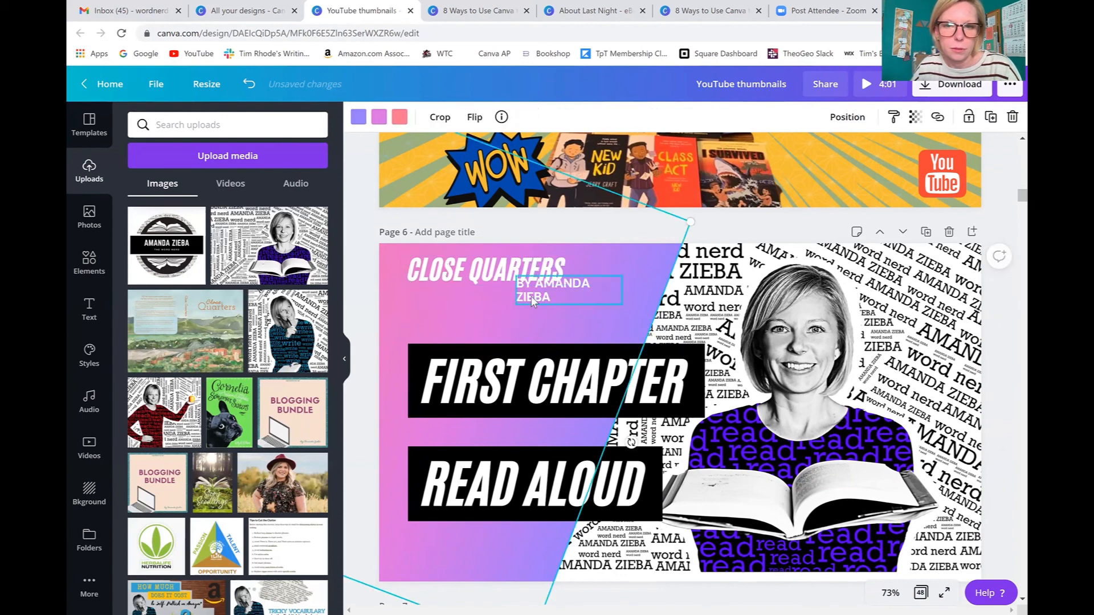
drag(532, 299, 424, 304)
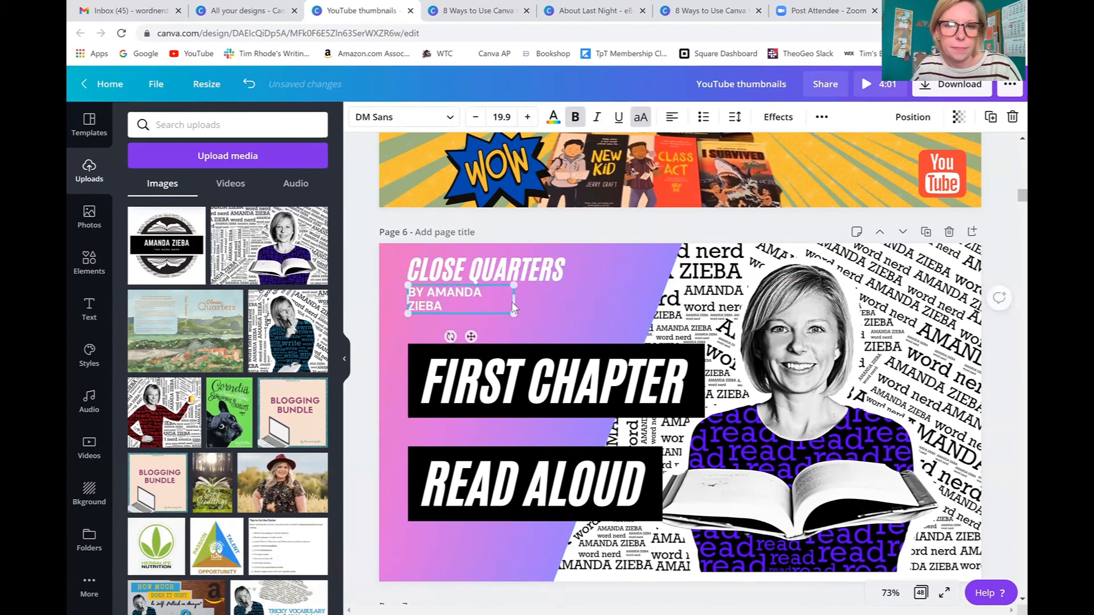
drag(513, 299, 568, 293)
- Enlarge the "CLOSE QUARTERS" title and the byline together to about 601 × 143
click(503, 275)
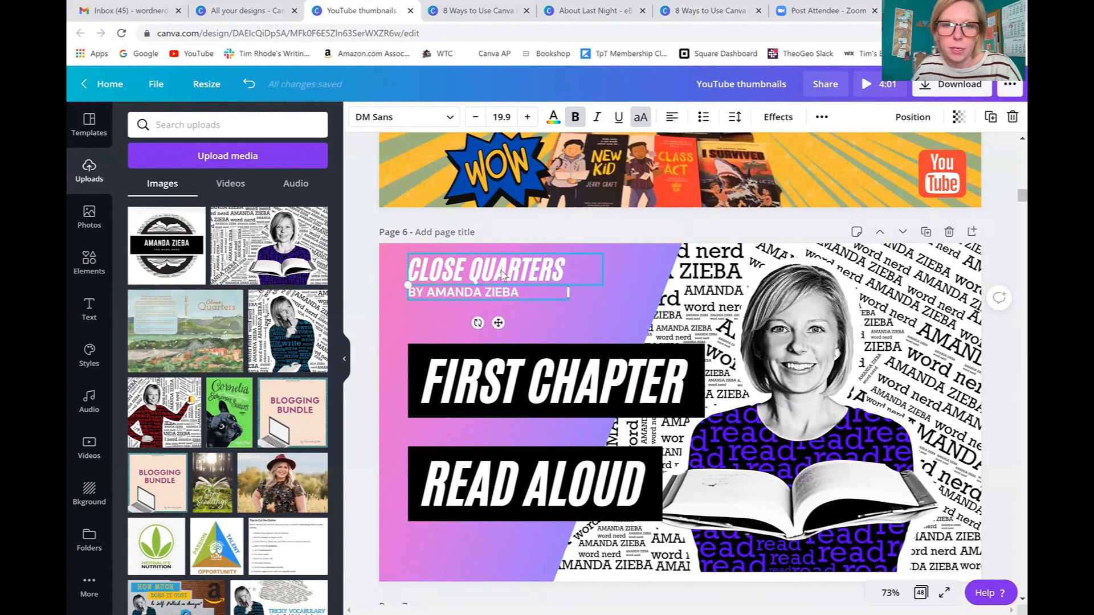
shift+click(500, 295)
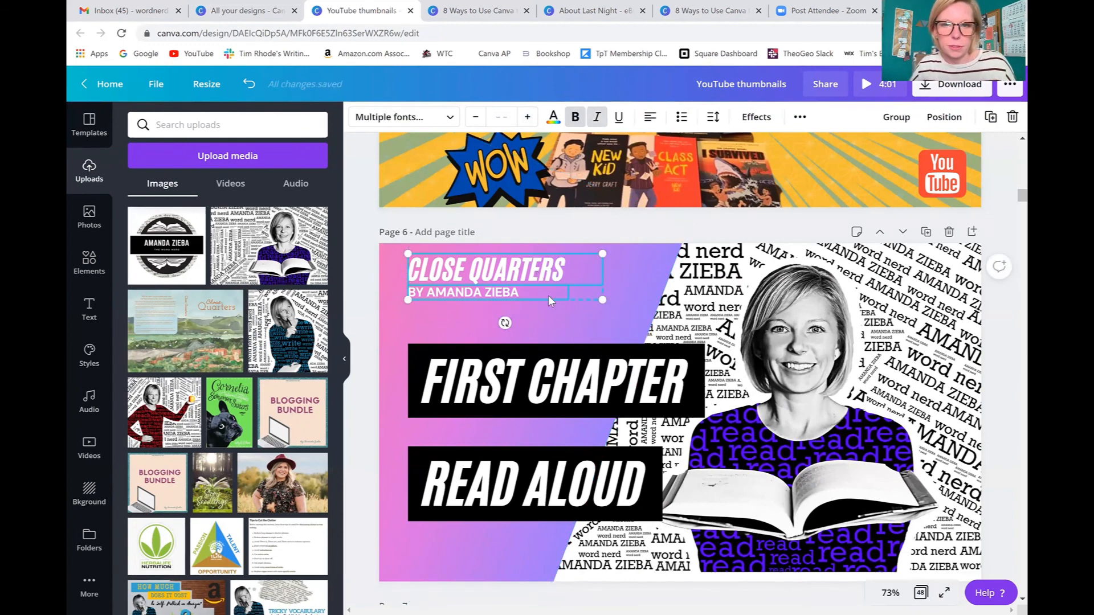
drag(605, 300, 691, 335)
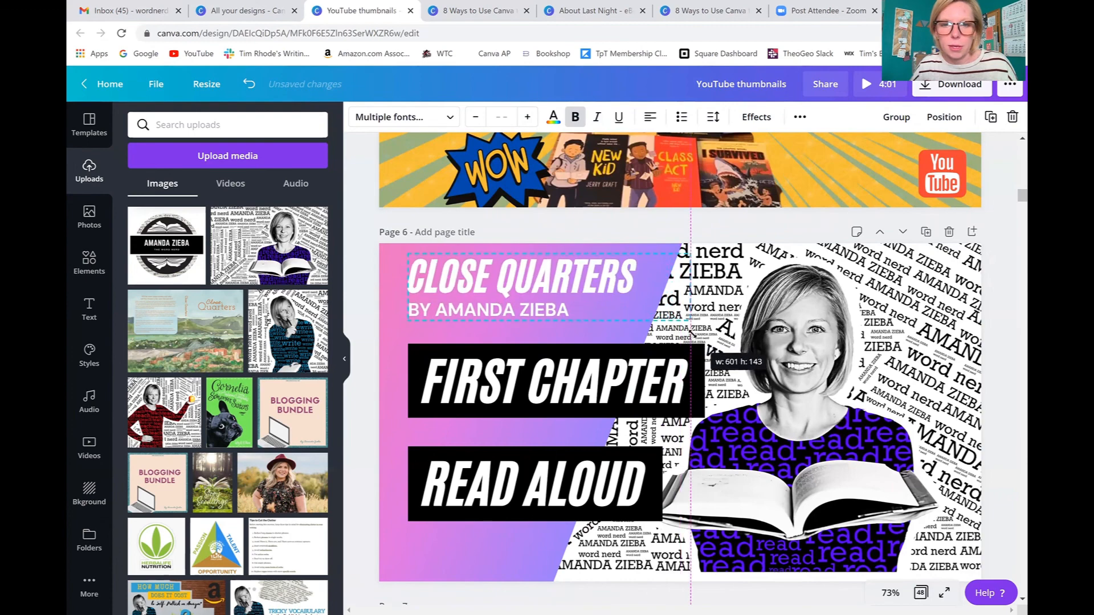
click(539, 238)
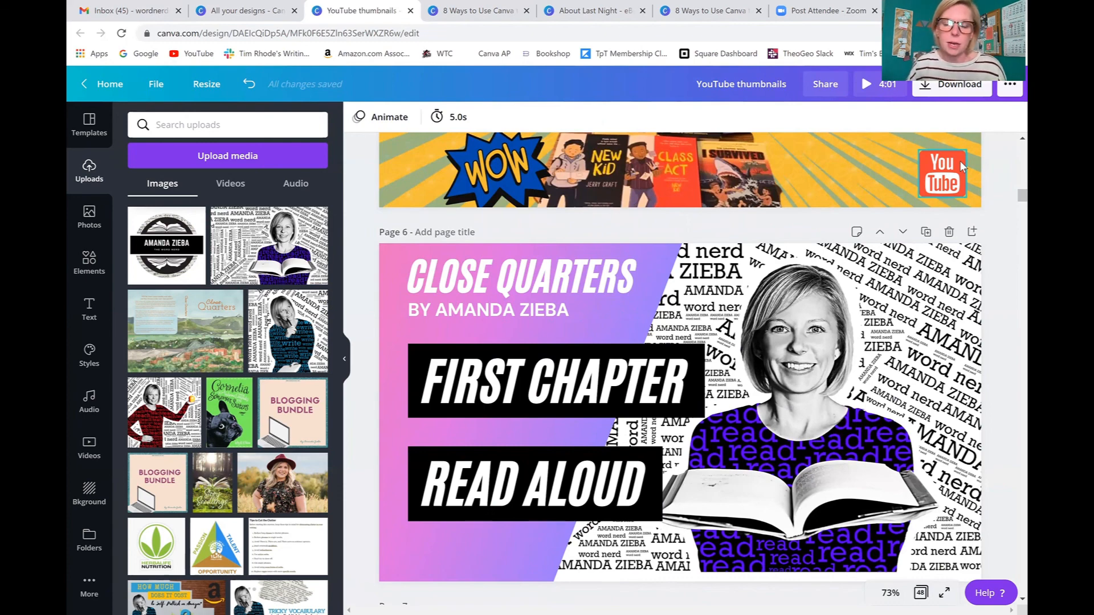
- Search the elements for "youtube" and place the orange-red square YouTube logo in the lower-left corner of page 6
click(97, 275)
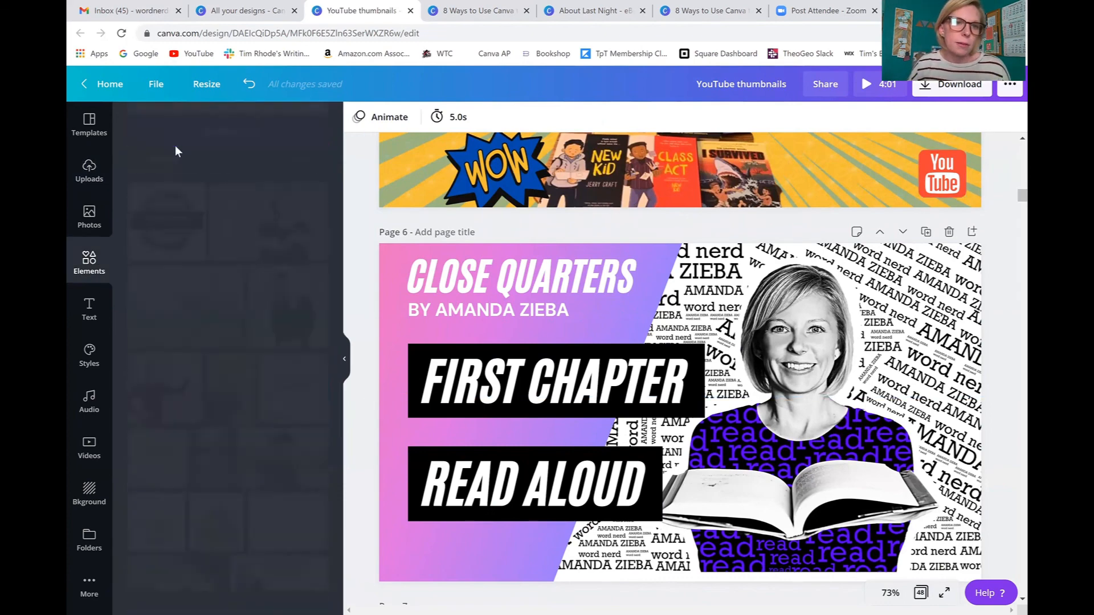
click(177, 125)
text(youtube)
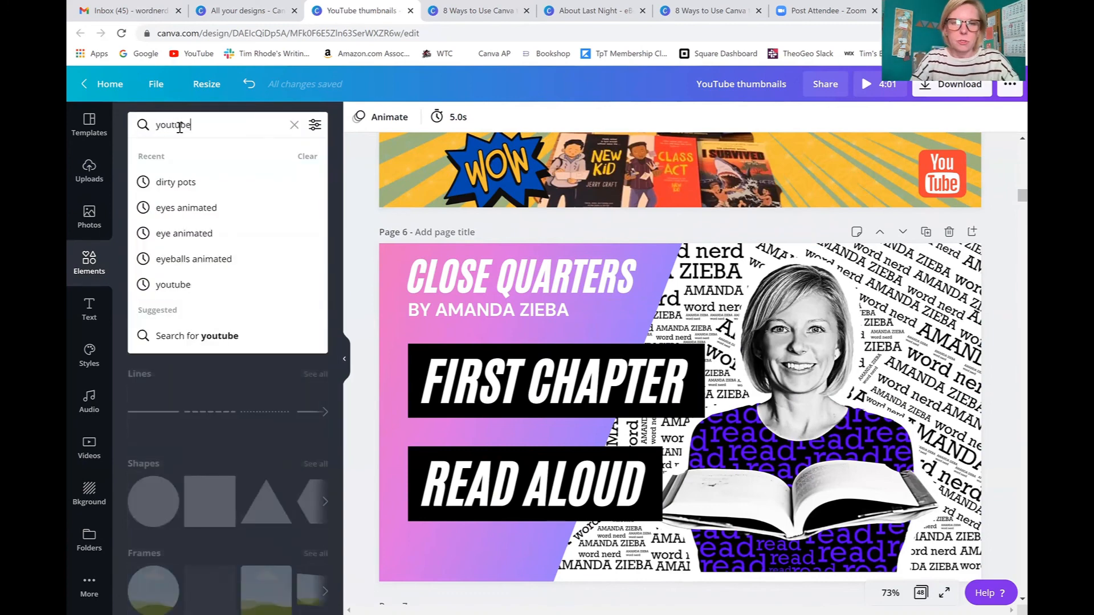
key(Return)
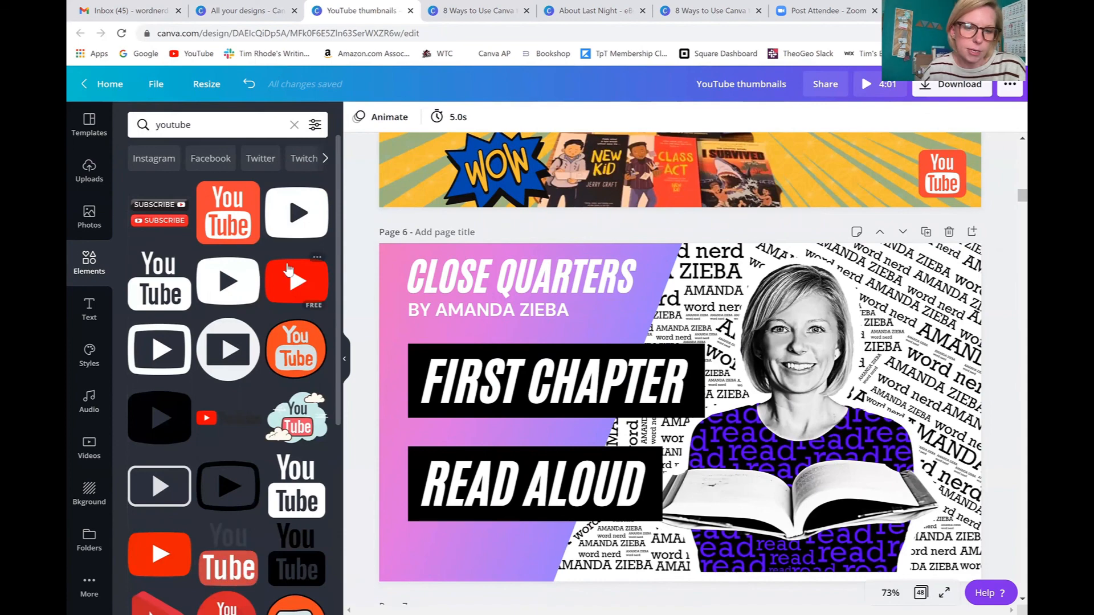
click(239, 222)
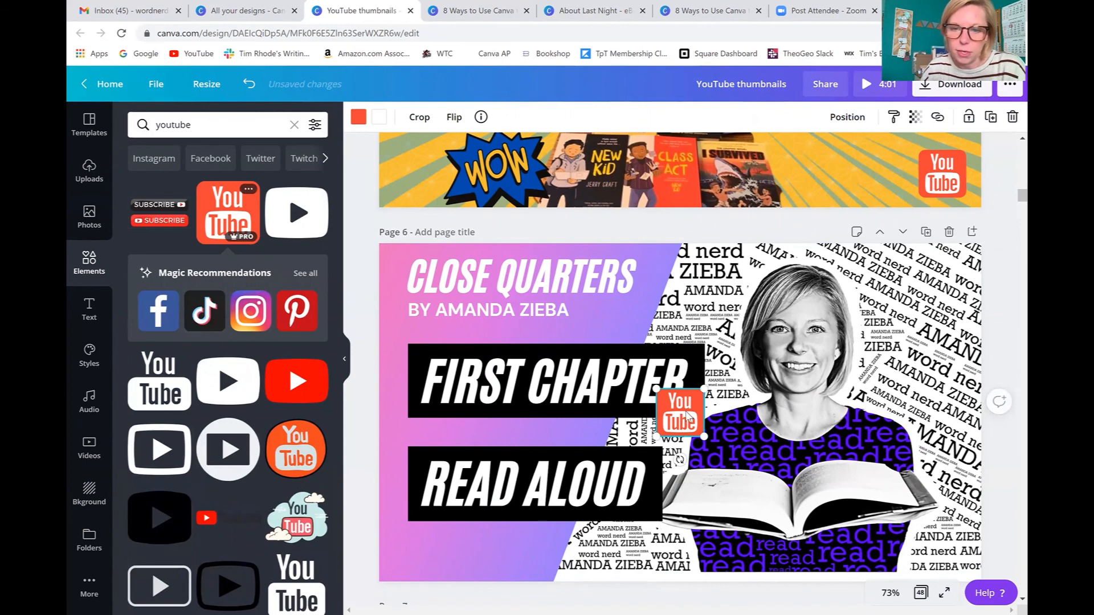
drag(688, 415, 440, 527)
scroll(545, 382, down, 2)
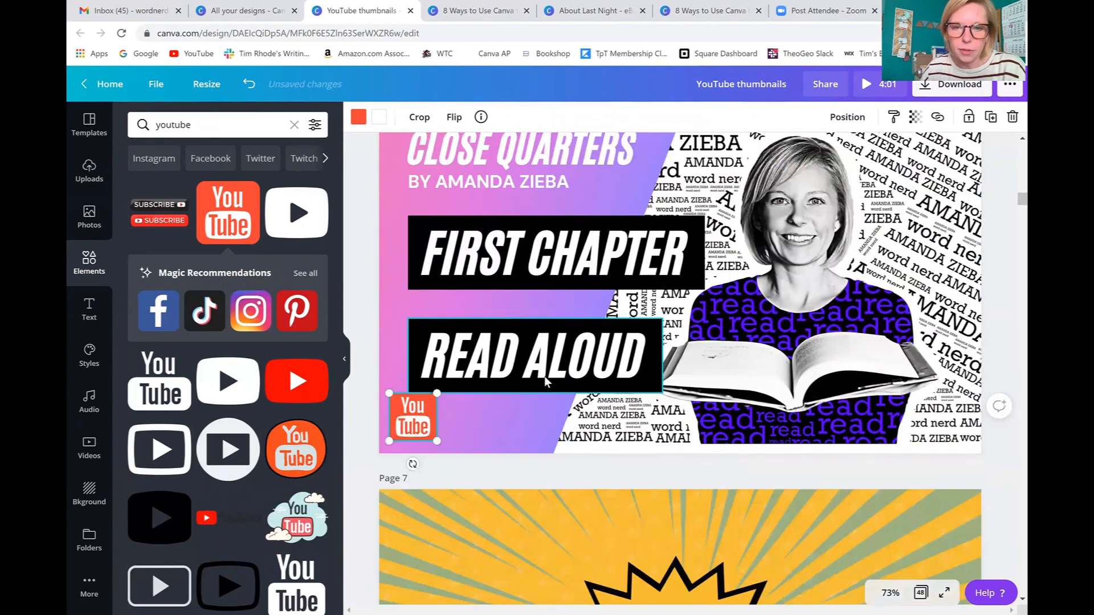
drag(546, 276, 546, 326)
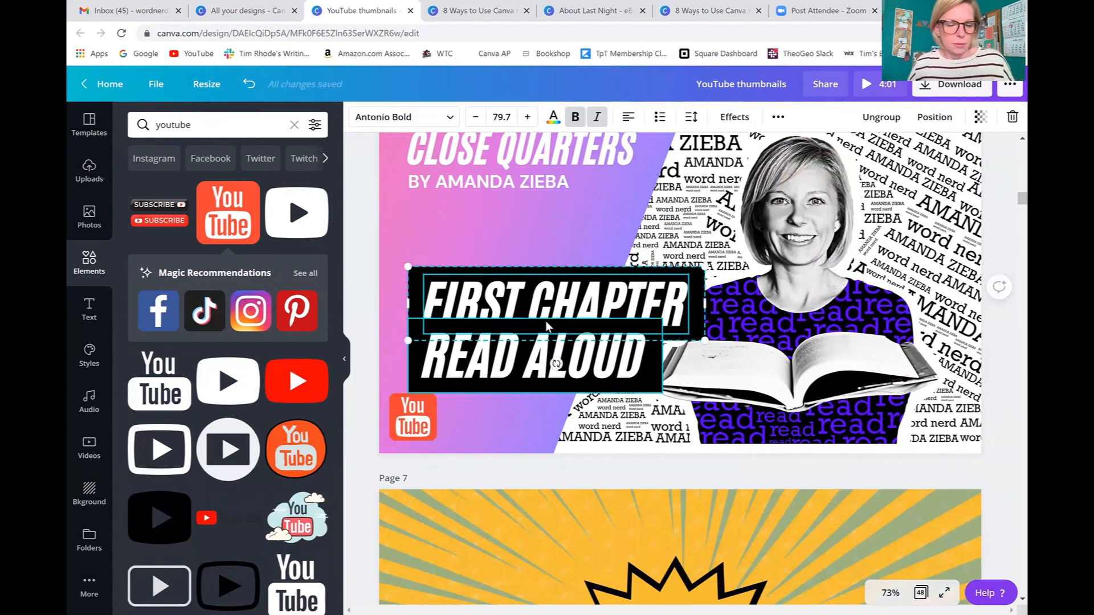
key(ctrl+z)
click(541, 328)
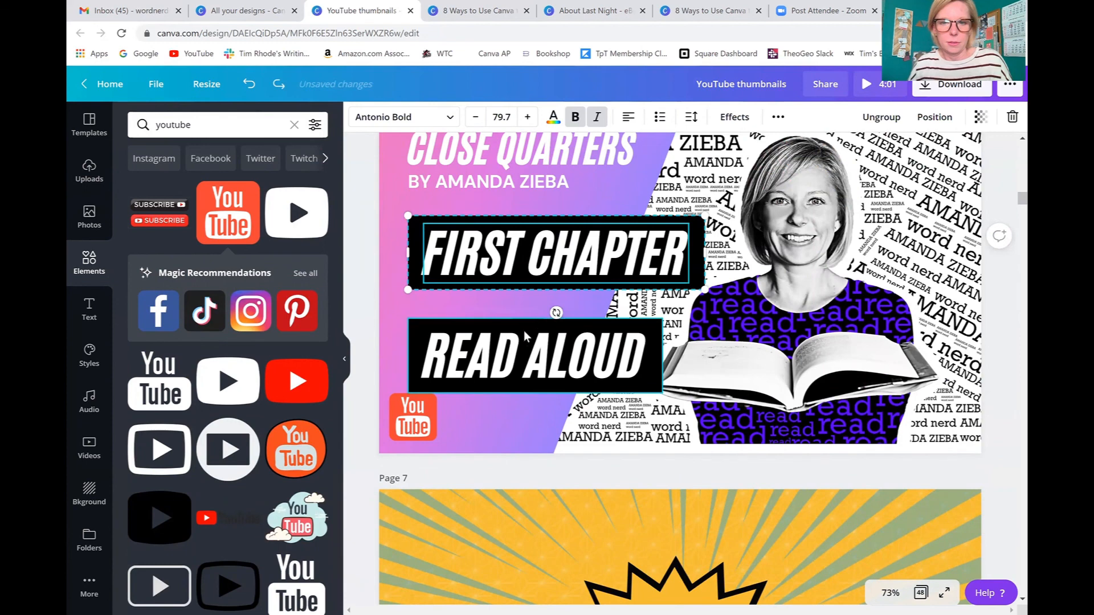
- Move the "READ ALOUD" box up close beneath the "FIRST CHAPTER" box and nudge the YouTube logo slightly inward from the corner
drag(523, 342, 521, 324)
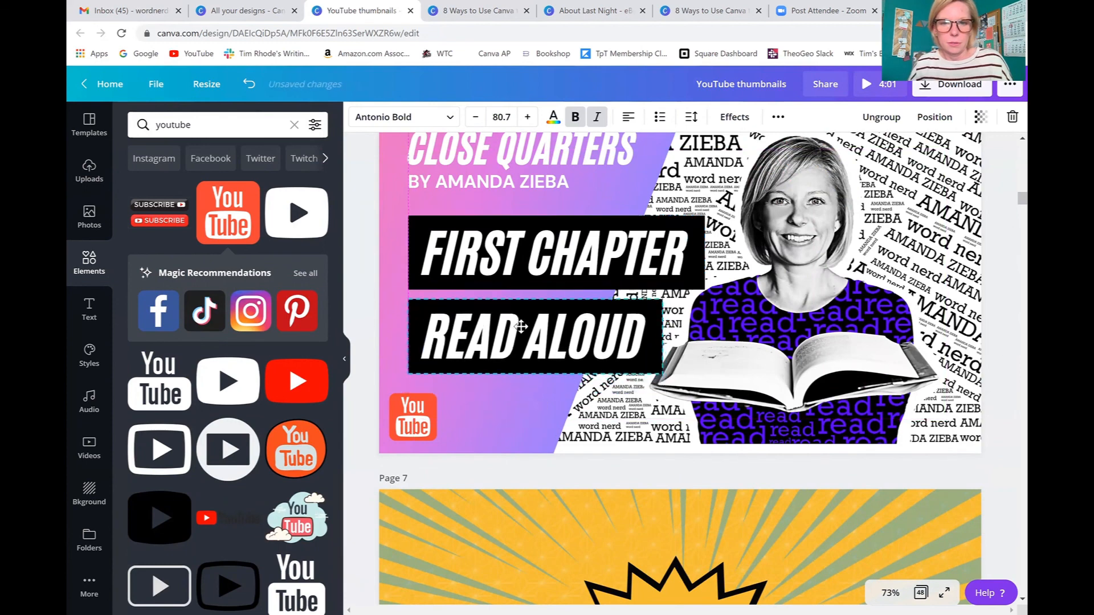
drag(423, 413, 432, 416)
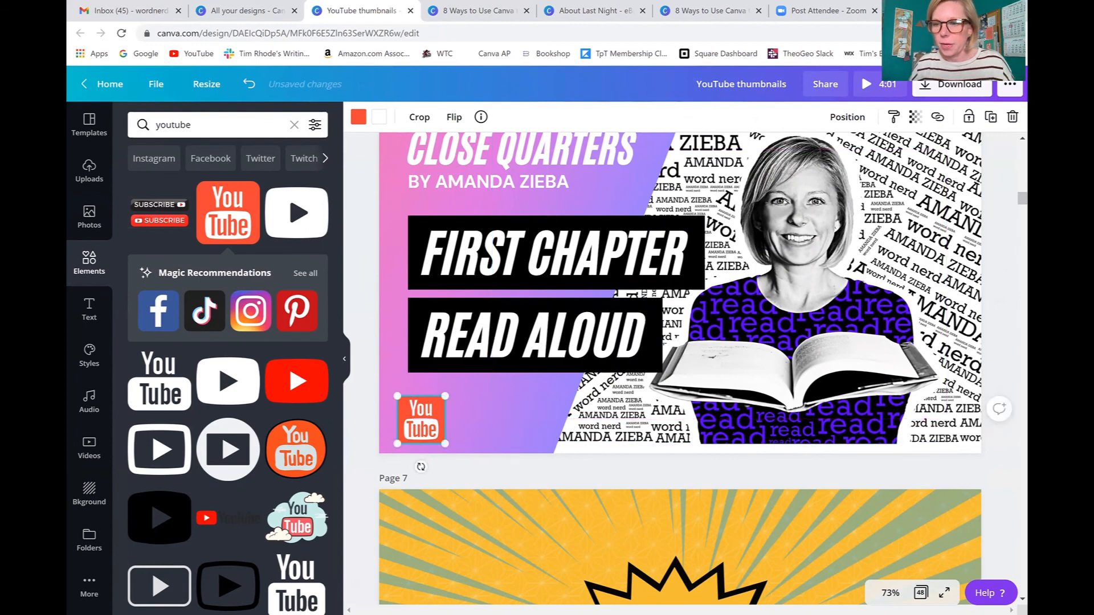
- Enlarge the portrait photo to about 1,080 × 720 so that it covers the white strip along the bottom edge of page 6
click(971, 343)
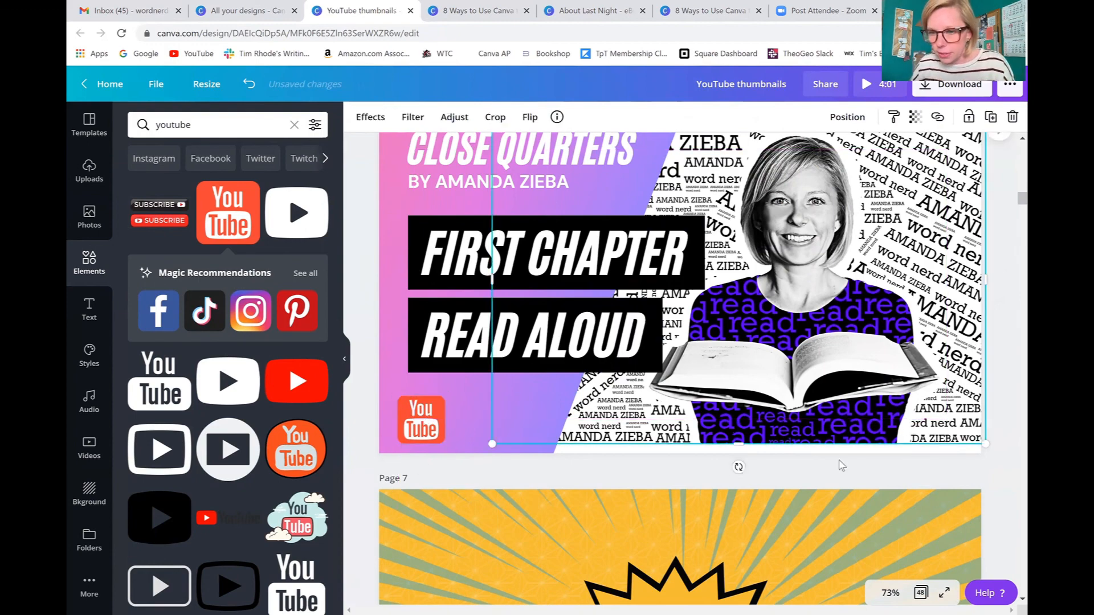
drag(483, 452, 477, 454)
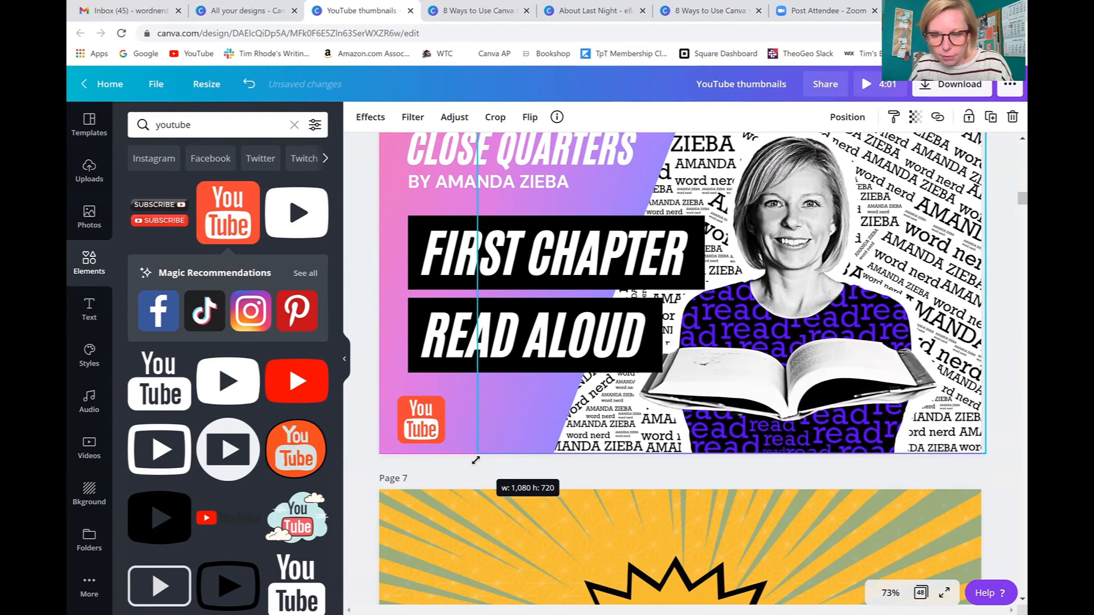
click(1000, 448)
scroll(1000, 448, up, 3)
scroll(1001, 448, down, 3)
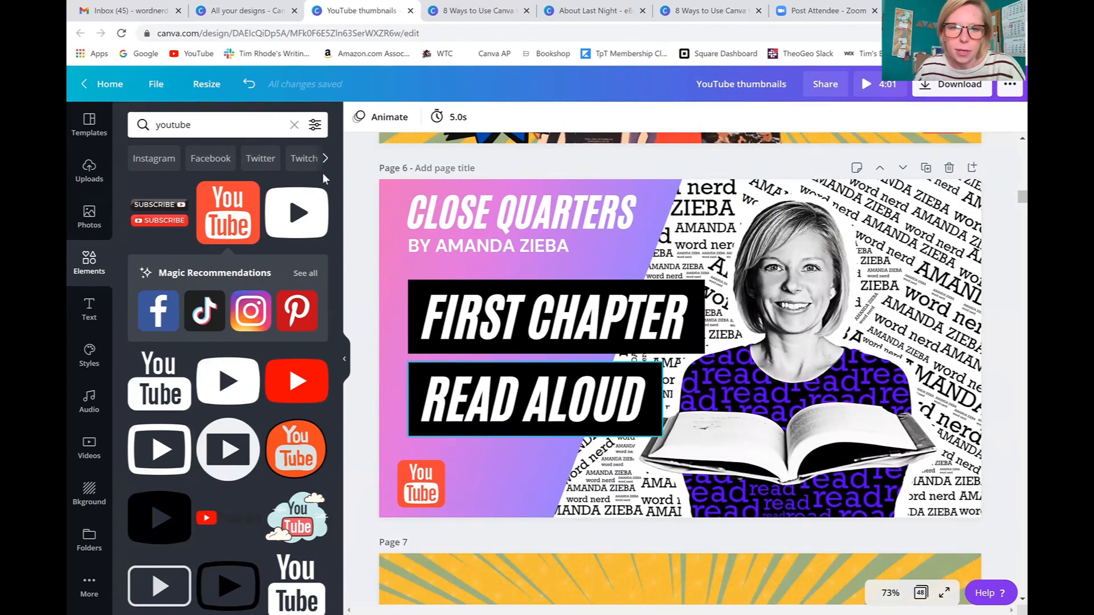
- Search the elements for "arrow" and add the white hand-drawn looping arrow to page 6
drag(191, 124, 127, 121)
text(arrow)
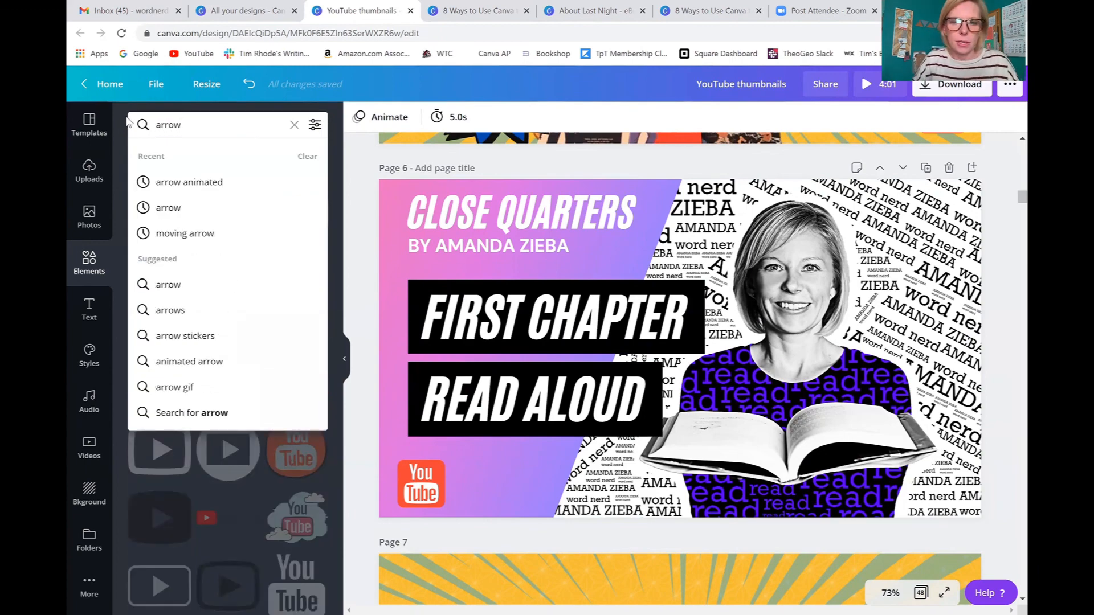
key(Return)
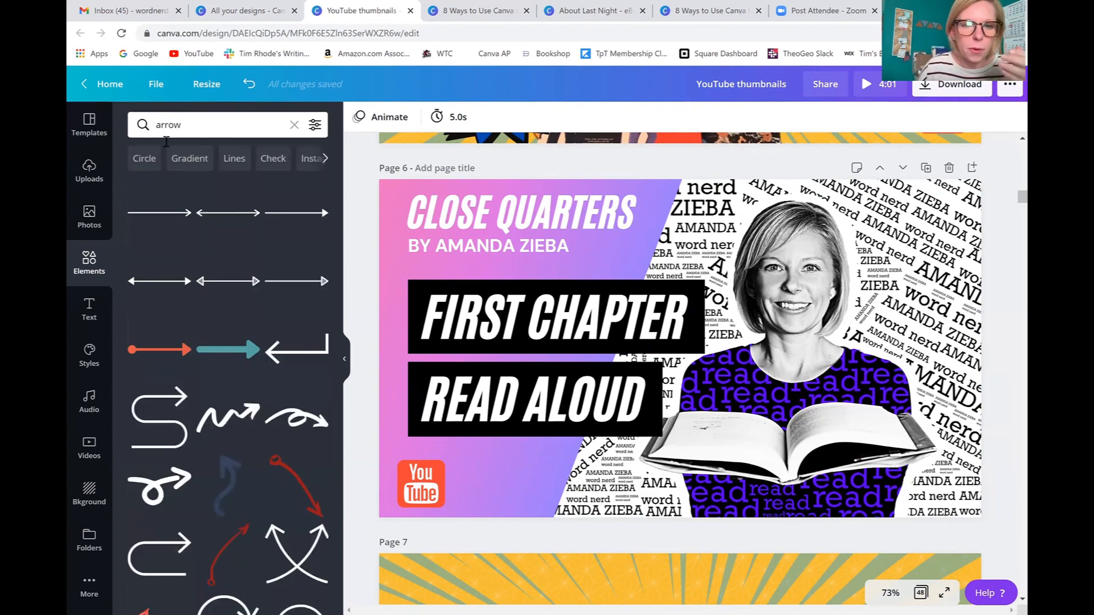
click(290, 415)
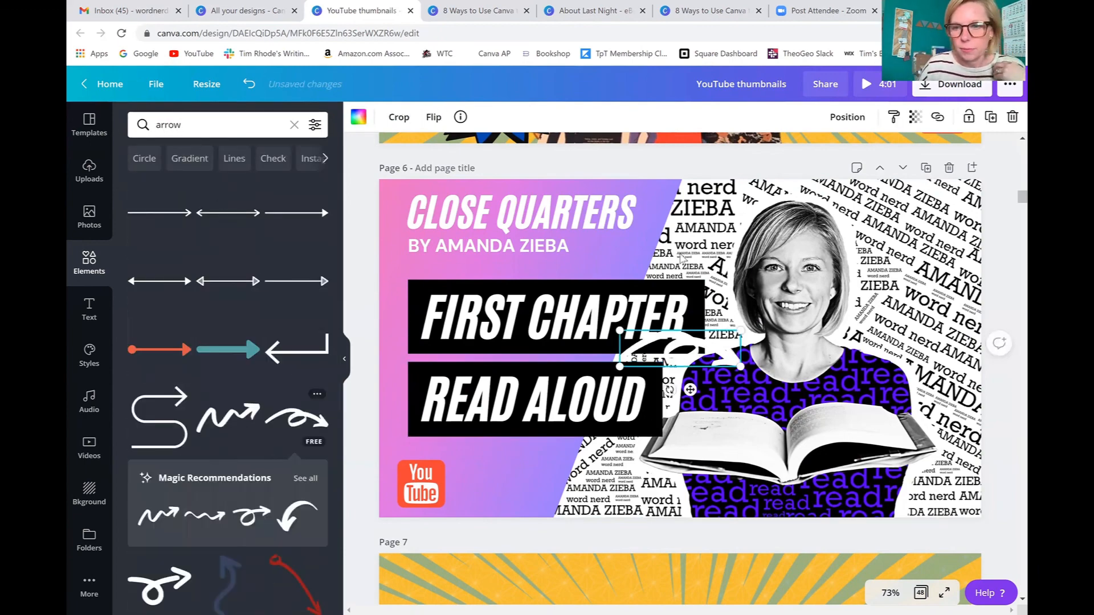
- Flip the arrow vertically with its head facing the book, and place it tilted just beneath the "READ ALOUD" box
click(433, 118)
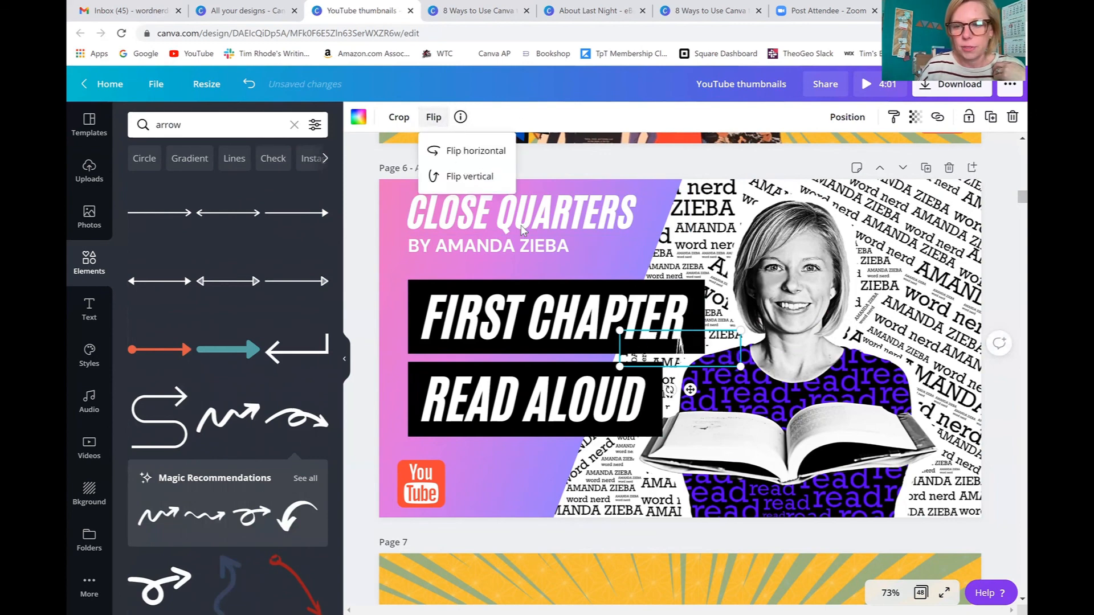
click(468, 176)
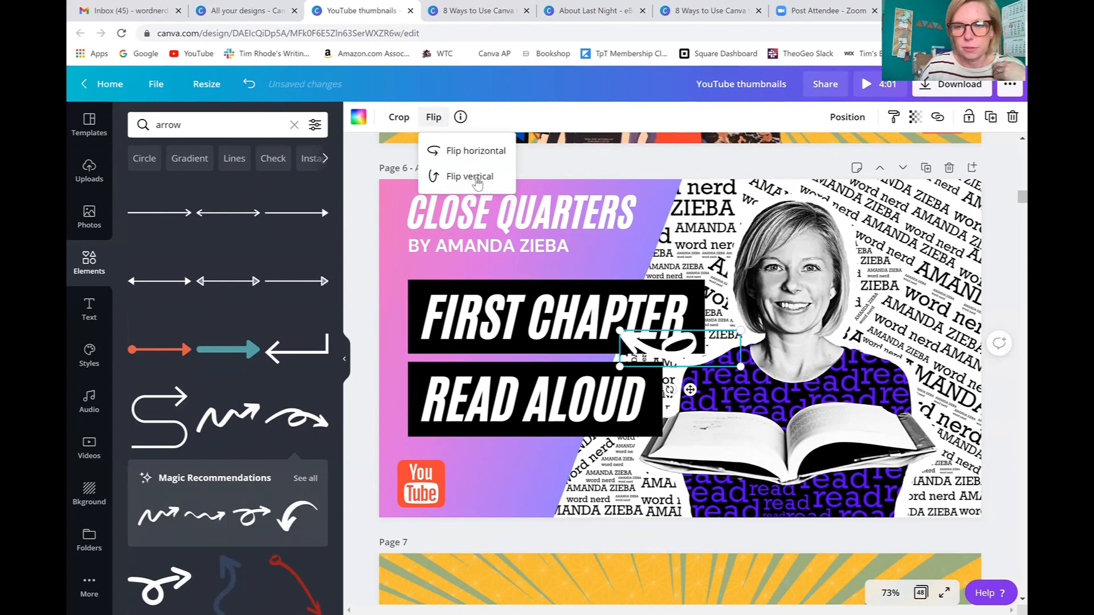
click(472, 150)
drag(678, 349, 586, 489)
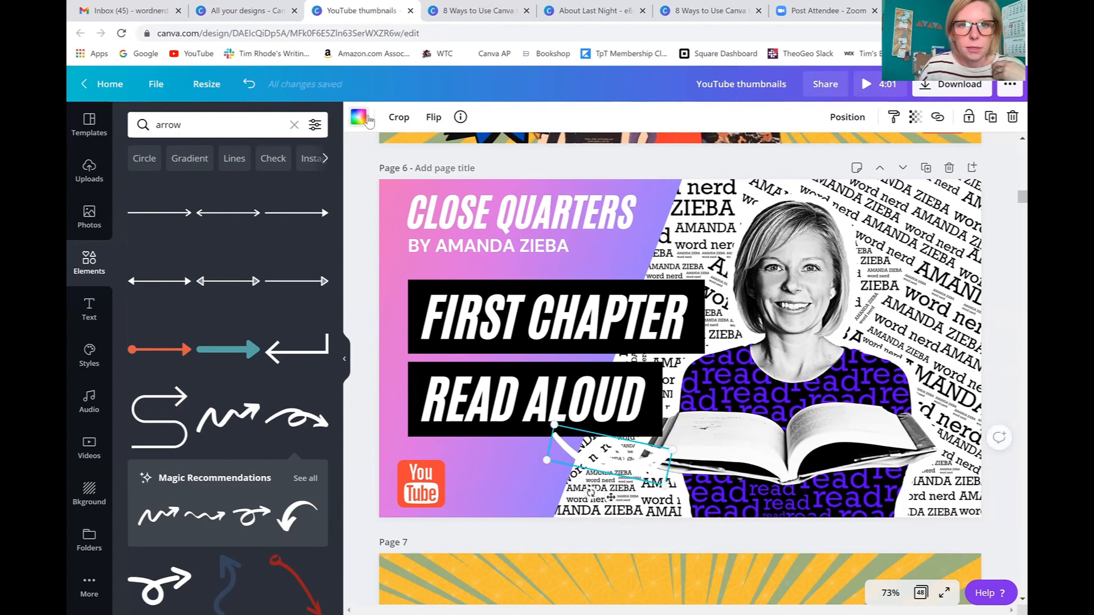
- Try the dark blue brand color on the arrow, tilt it slightly more, and recolor it with the orchid pink document color
click(358, 117)
click(245, 448)
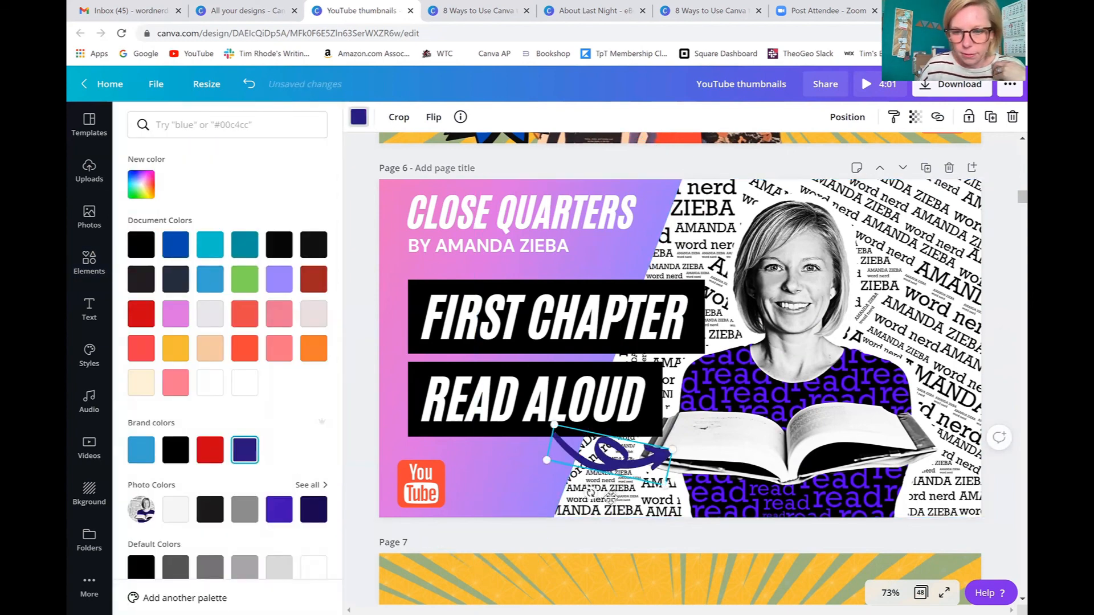
drag(613, 493, 584, 490)
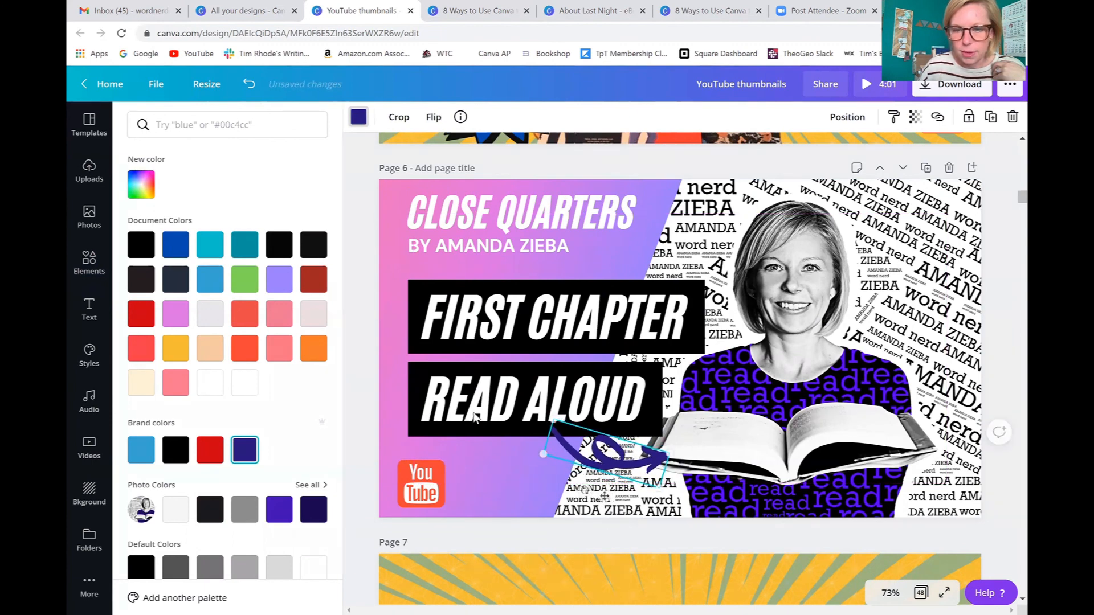
click(172, 319)
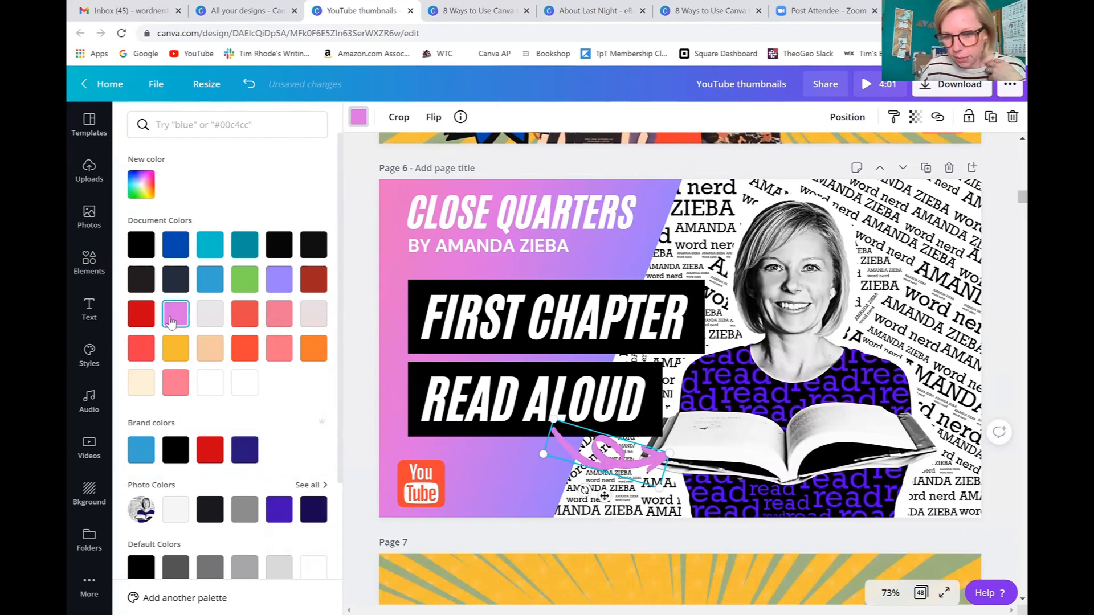
click(356, 195)
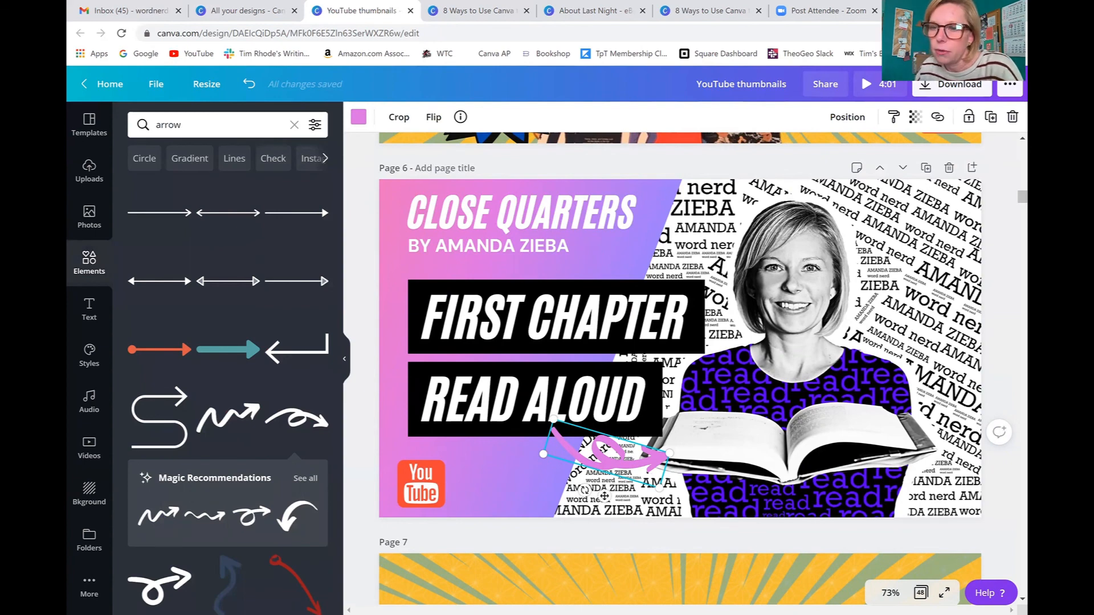
key(Escape)
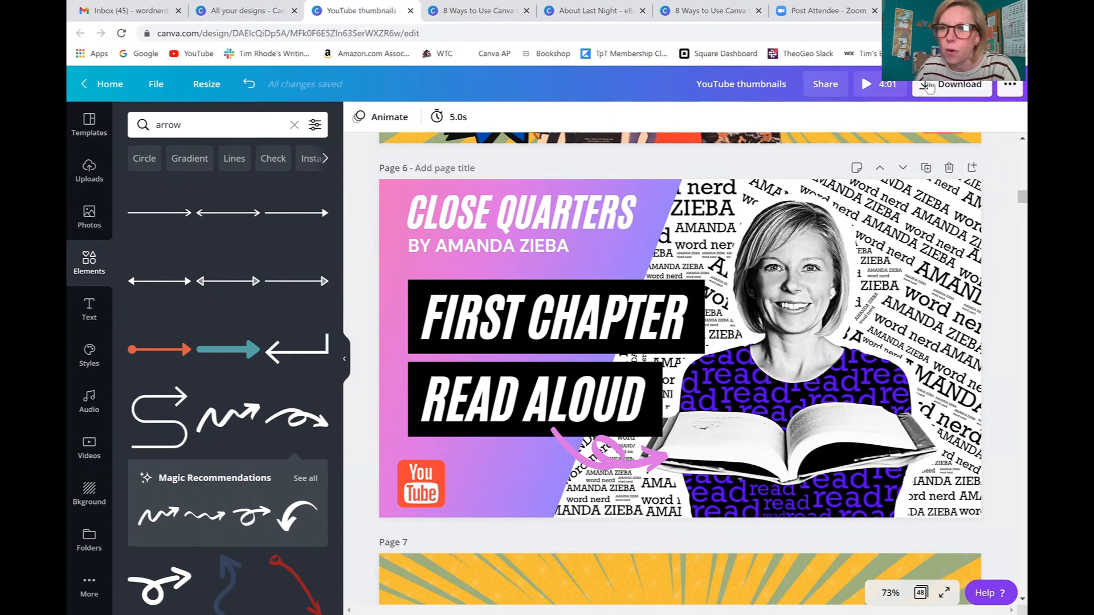
- Open the download settings and restrict the pages to download to page 6 only
click(929, 86)
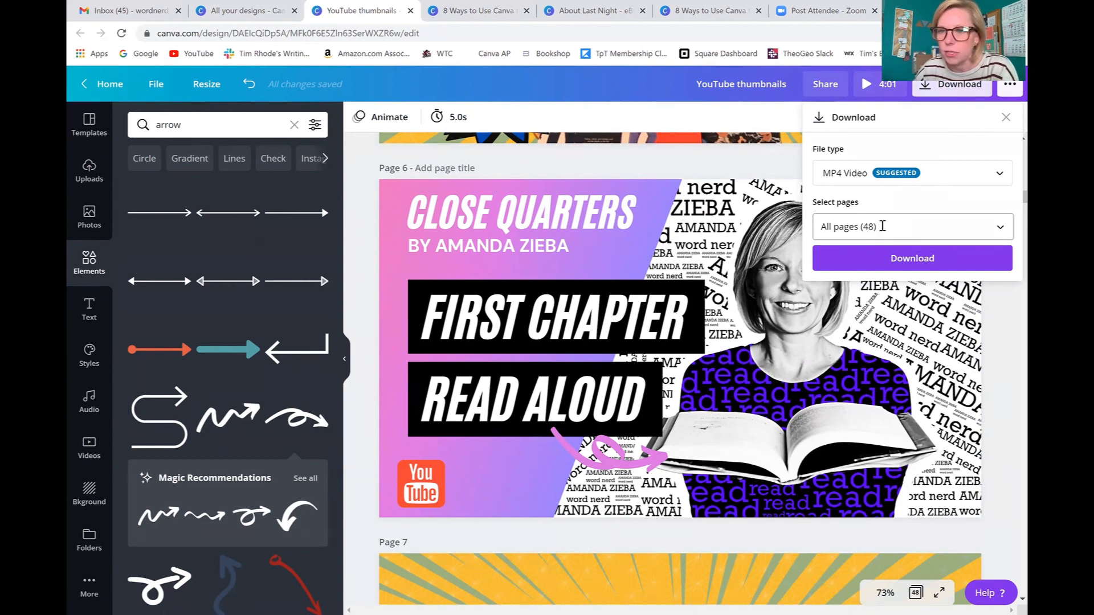
click(882, 226)
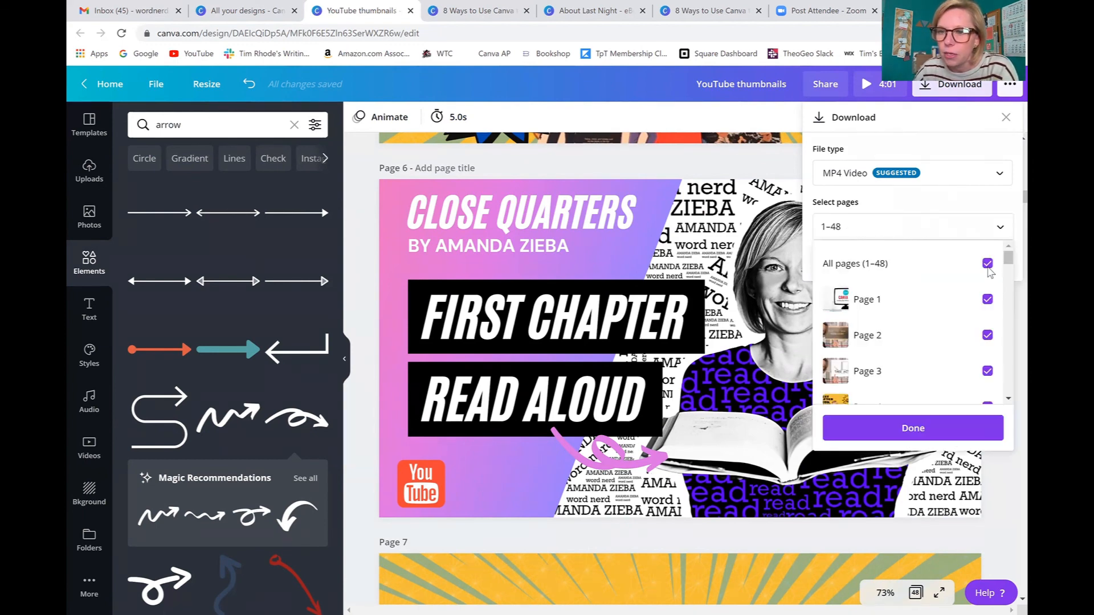
click(987, 266)
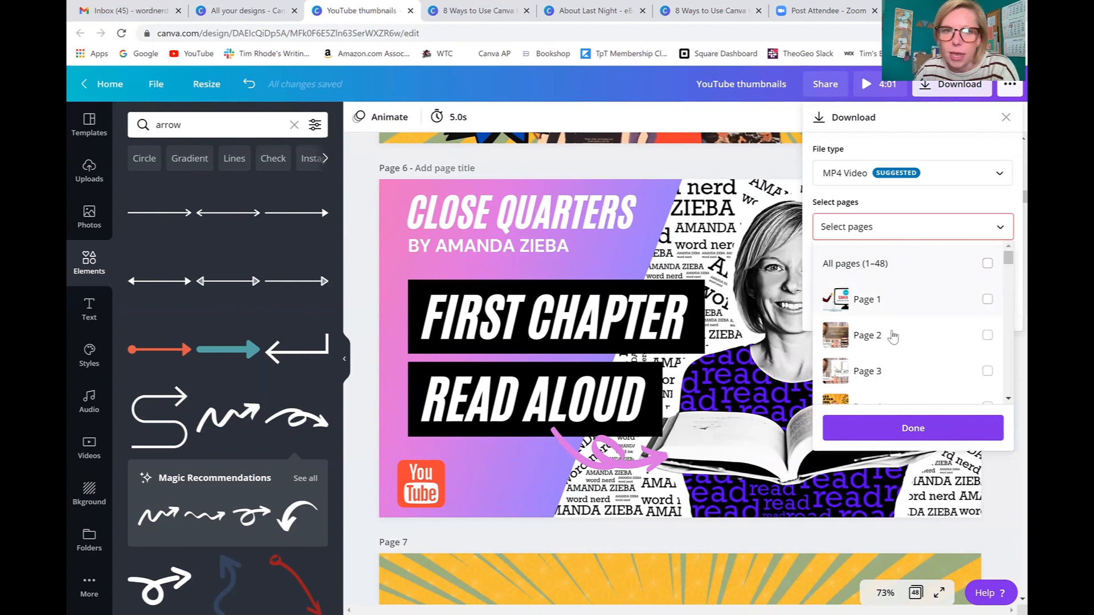
scroll(898, 322, down, 4)
scroll(932, 354, up, 2)
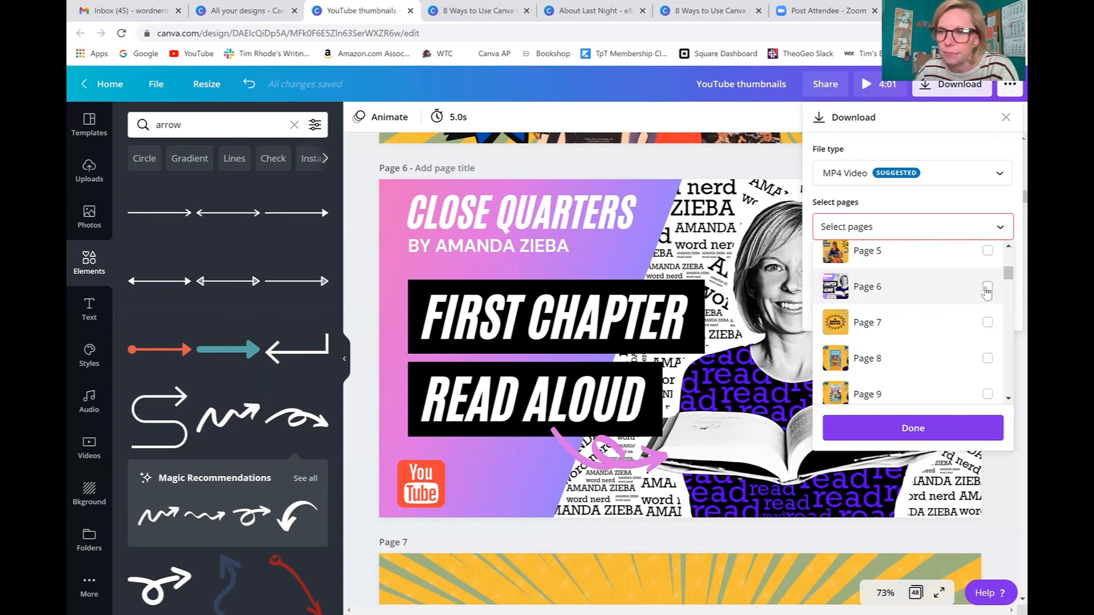
click(986, 288)
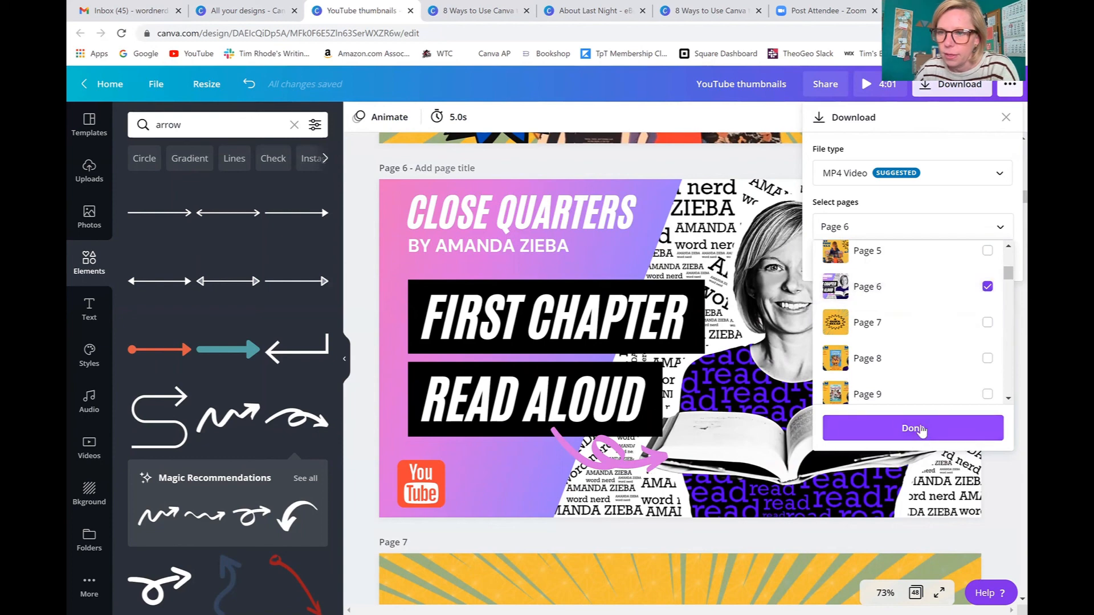
click(921, 428)
- Set the download file type to JPG and download the page 6 thumbnail
click(892, 177)
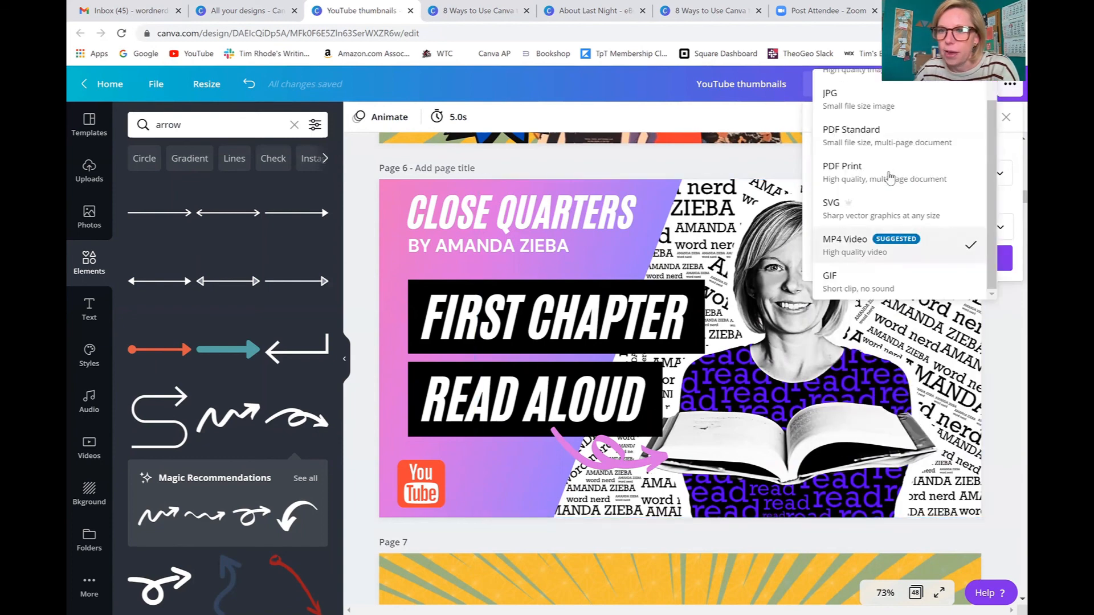
click(869, 105)
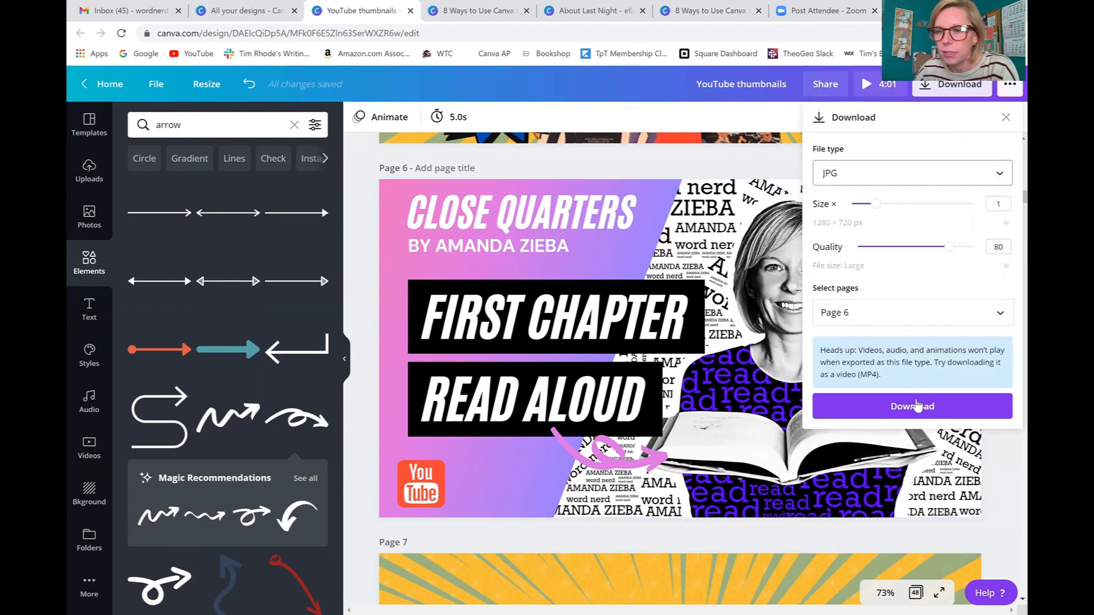
click(917, 405)
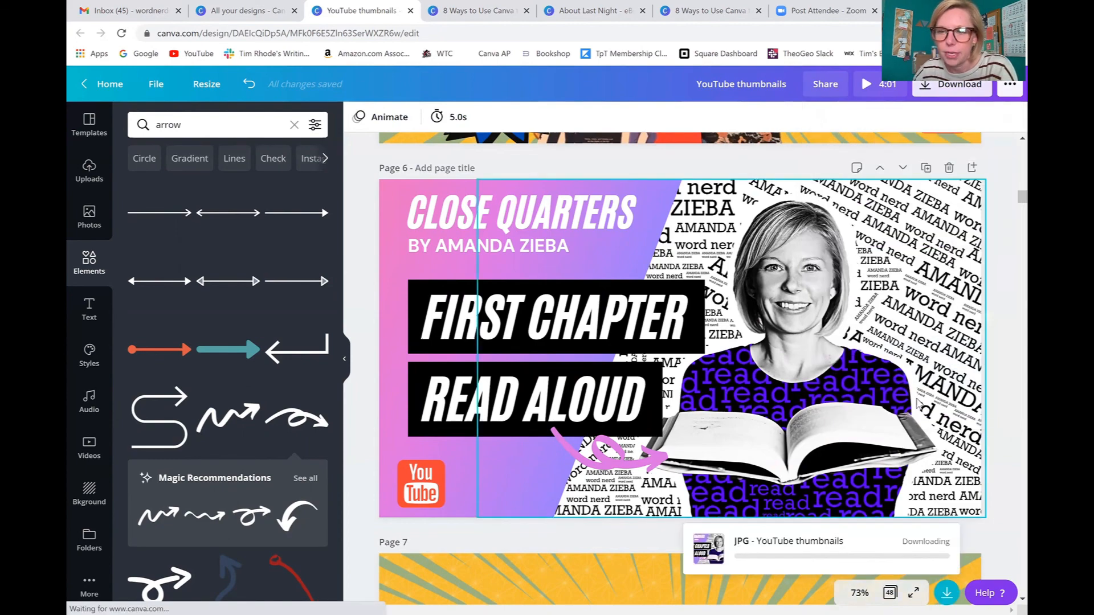